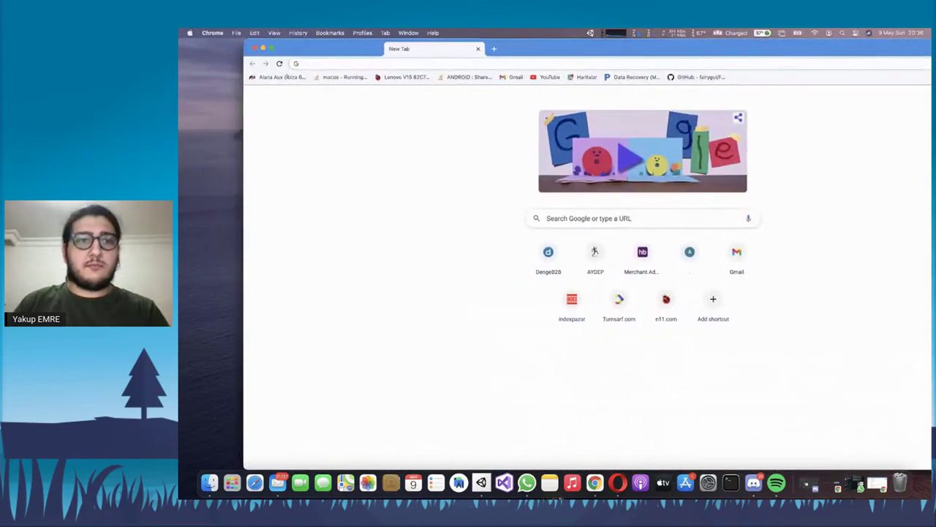
# Load play.google.com/console in Chrome's address bar
pyautogui.write('develo')
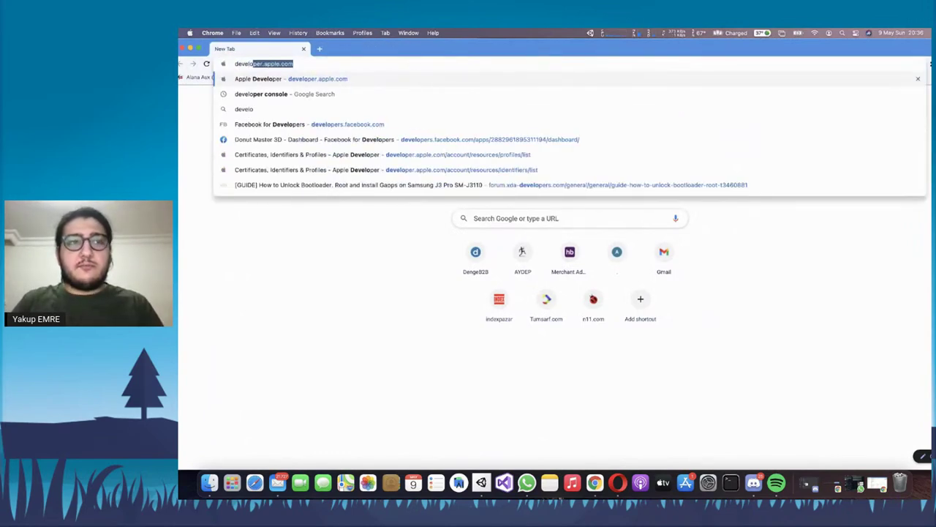
pyautogui.press('BackSpace')
pyautogui.press('BackSpace')
pyautogui.press('BackSpace')
pyautogui.press('BackSpace')
pyautogui.press('BackSpace')
pyautogui.press('BackSpace')
pyautogui.press('BackSpace')
pyautogui.write('play.goo')
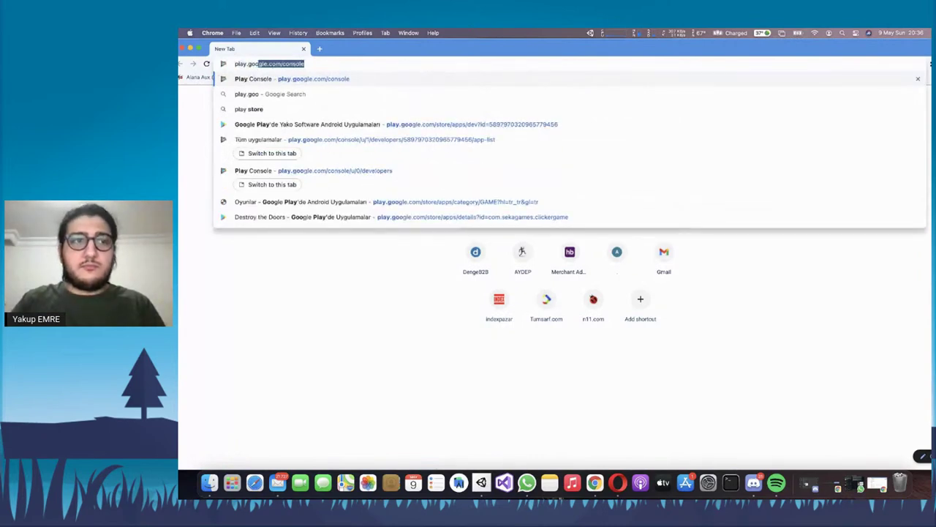
pyautogui.press('Return')
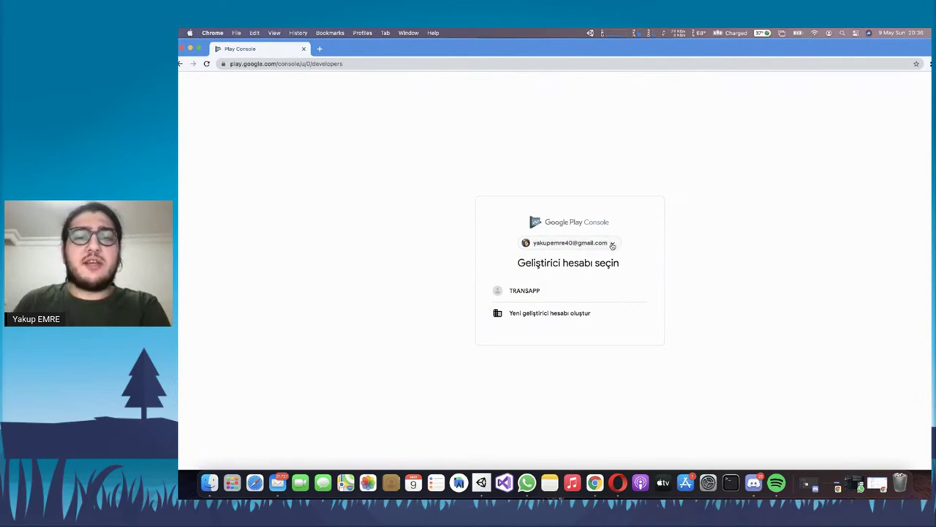
# Sign in with the second Google account and open its developer account's list of five apps
pyautogui.click(613, 245)
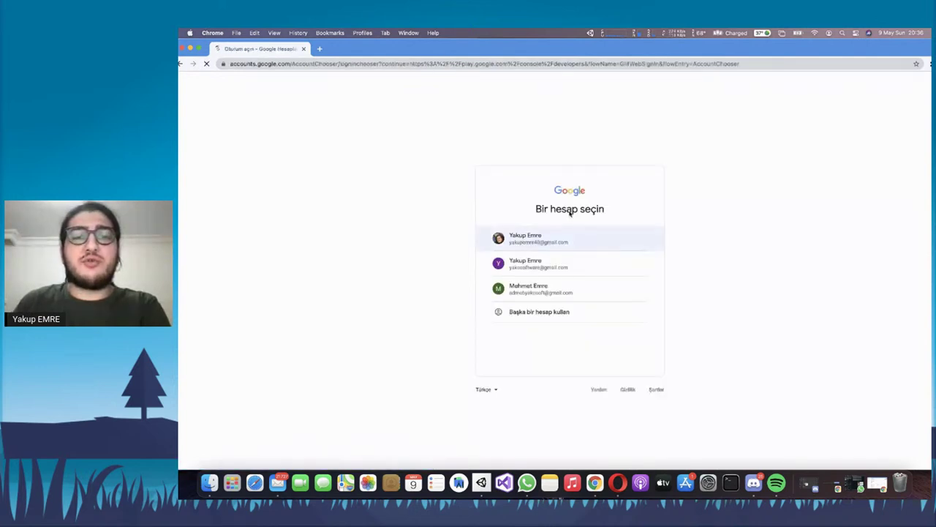
pyautogui.click(563, 270)
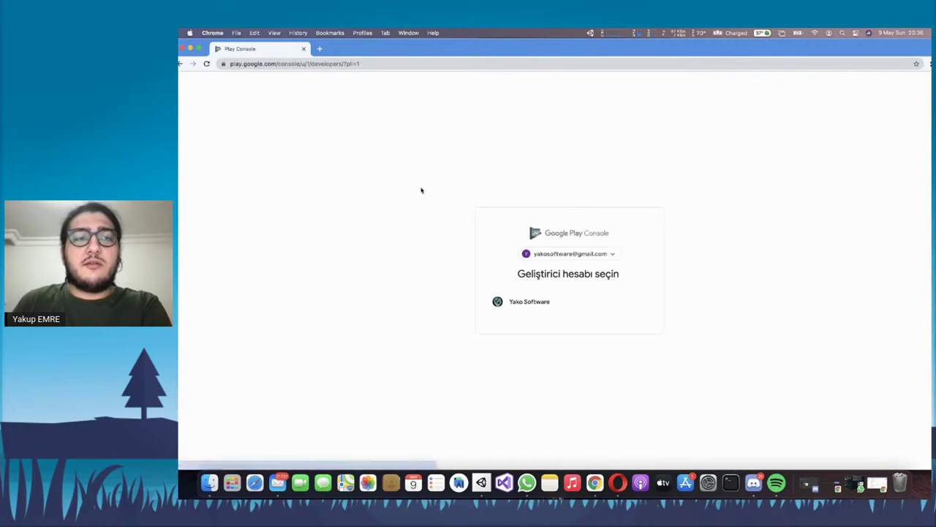
pyautogui.click(522, 302)
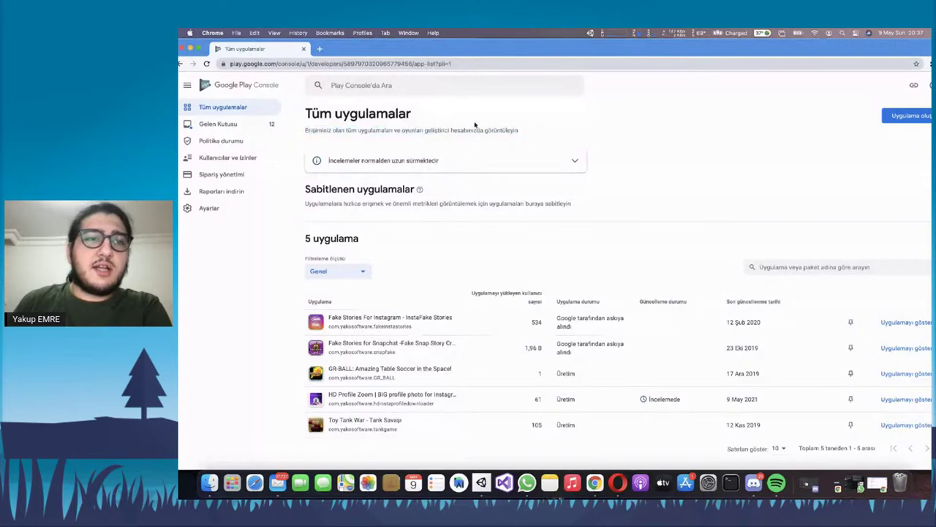
pyautogui.click(319, 48)
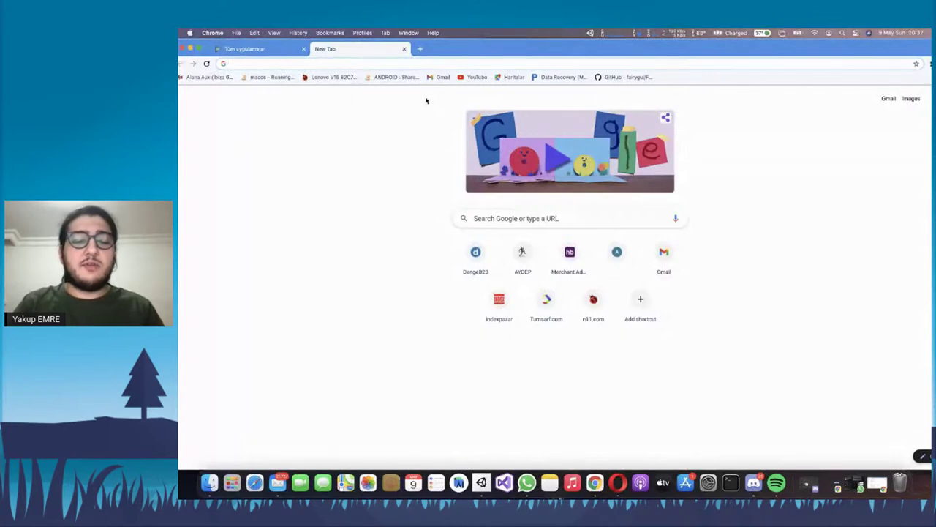
pyautogui.write('p')
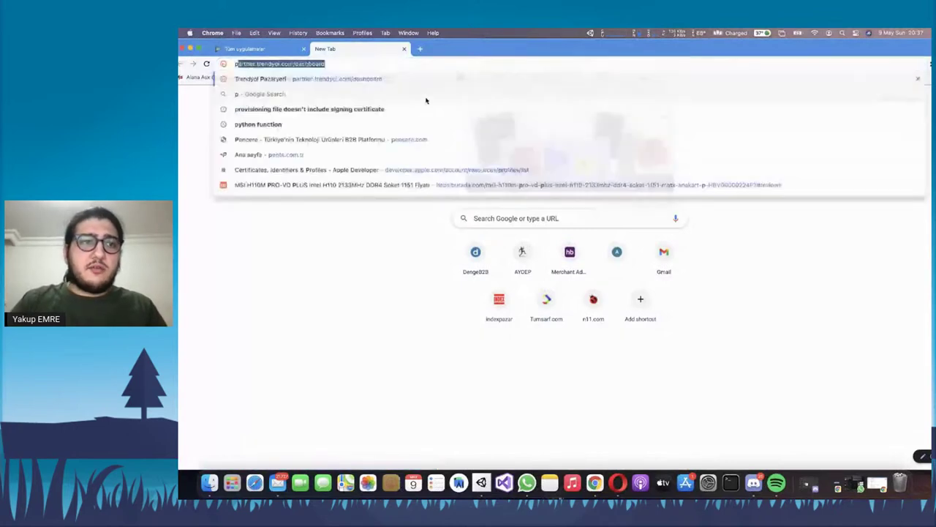
pyautogui.write('lay.google.')
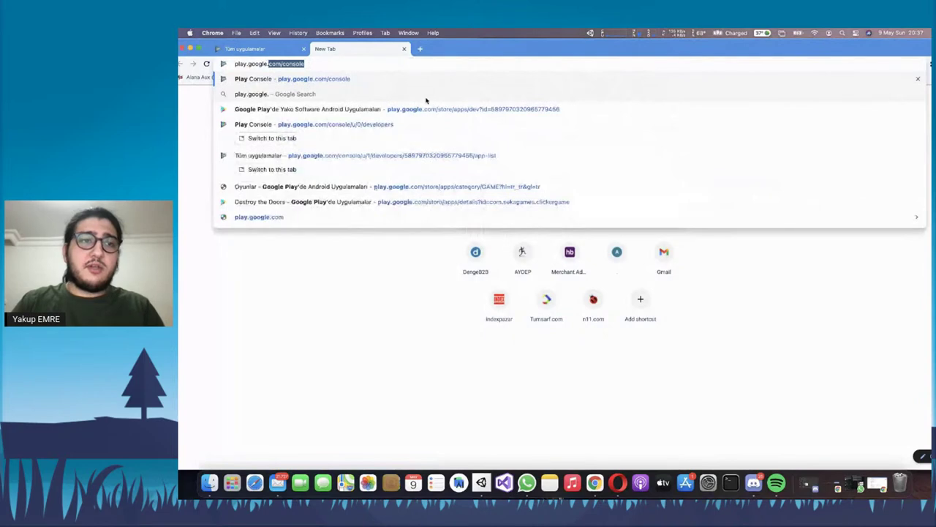
pyautogui.write('com/console')
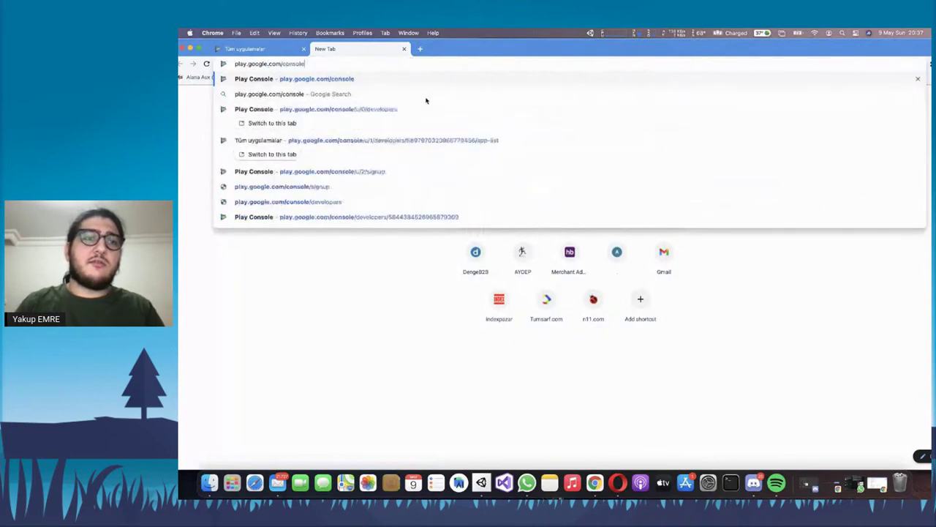
pyautogui.press('Return')
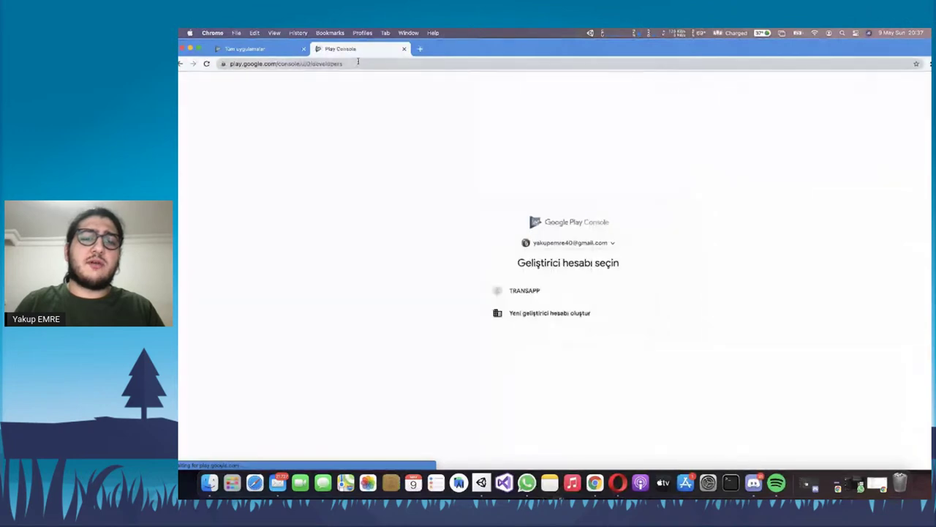
pyautogui.click(609, 242)
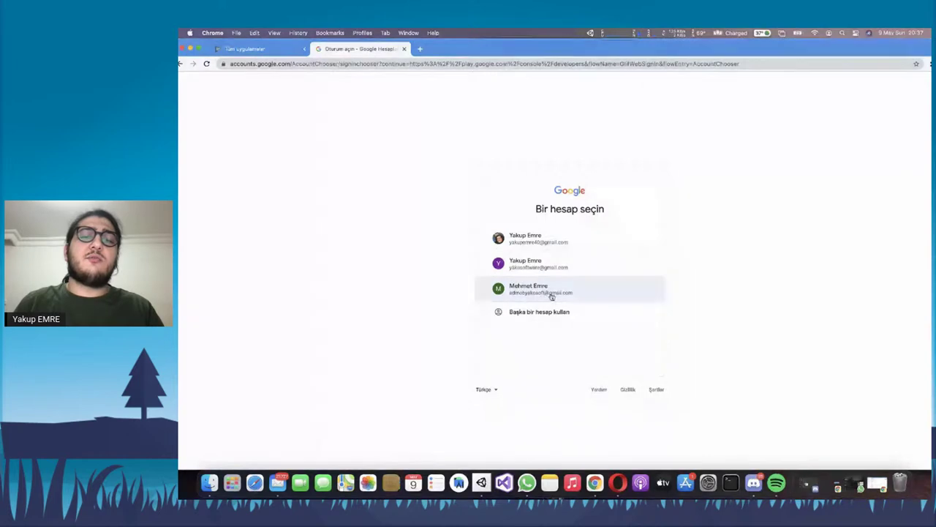
pyautogui.click(552, 294)
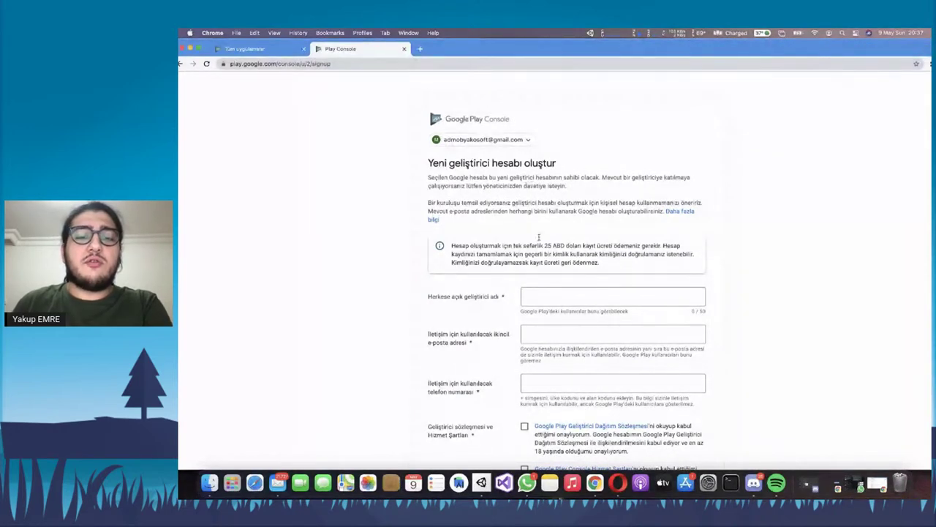
pyautogui.rightClick(527, 482)
pyautogui.click(533, 455)
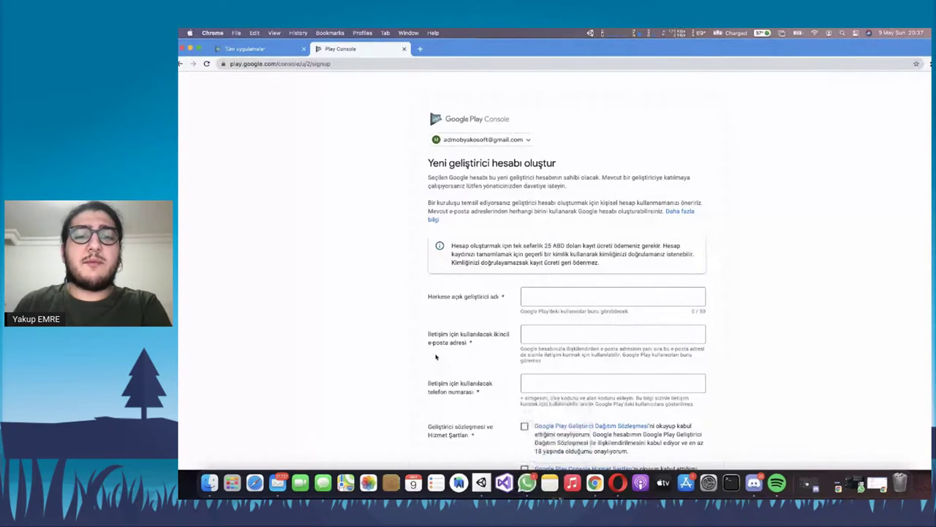
pyautogui.scroll(-5, 468, 271)
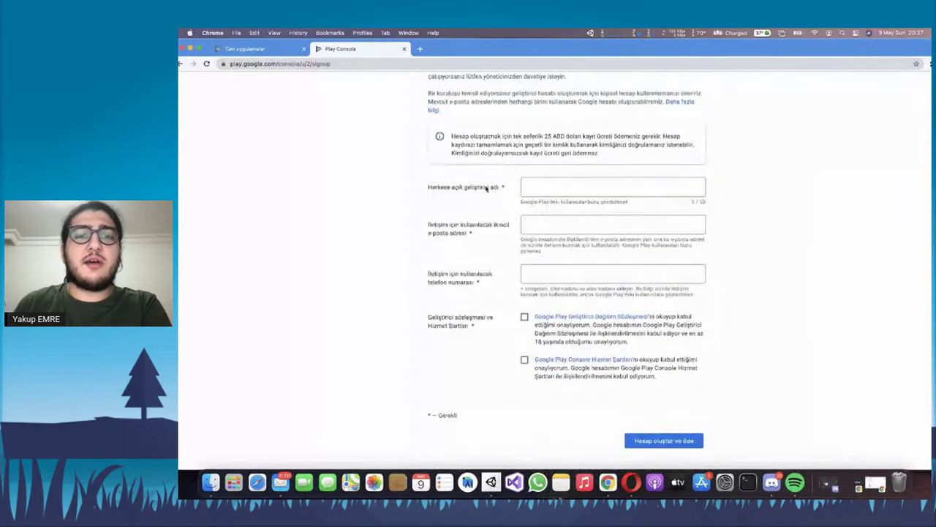
pyautogui.click(567, 184)
pyautogui.scroll(3, 556, 212)
pyautogui.scroll(1, 555, 215)
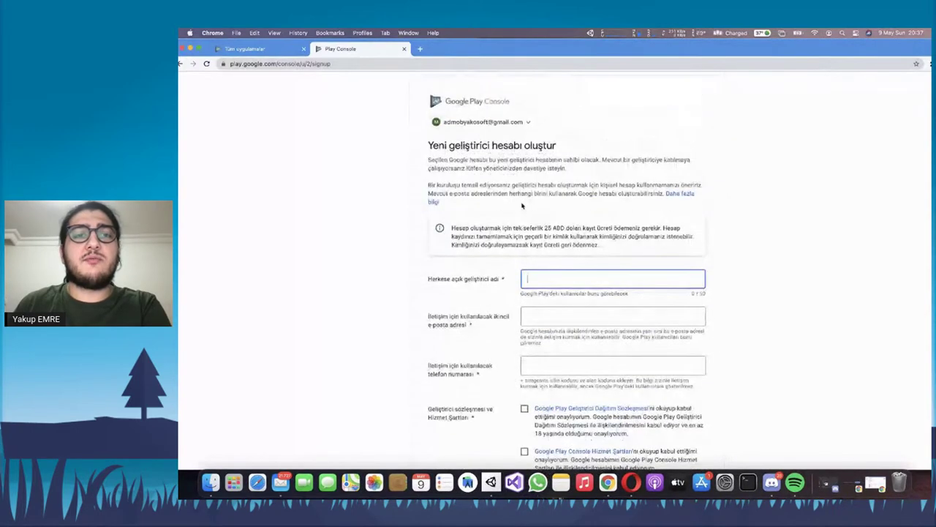
pyautogui.click(404, 49)
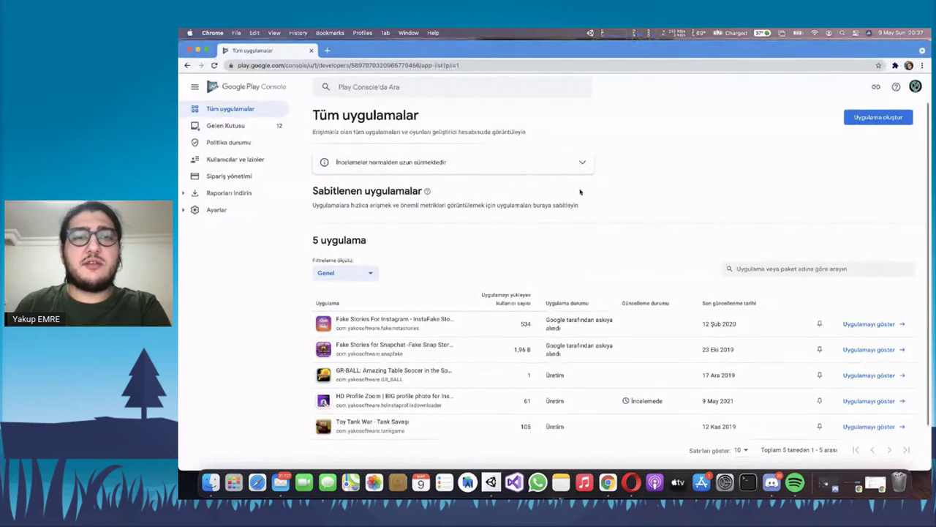
pyautogui.scroll(-2, 583, 193)
pyautogui.scroll(2, 497, 256)
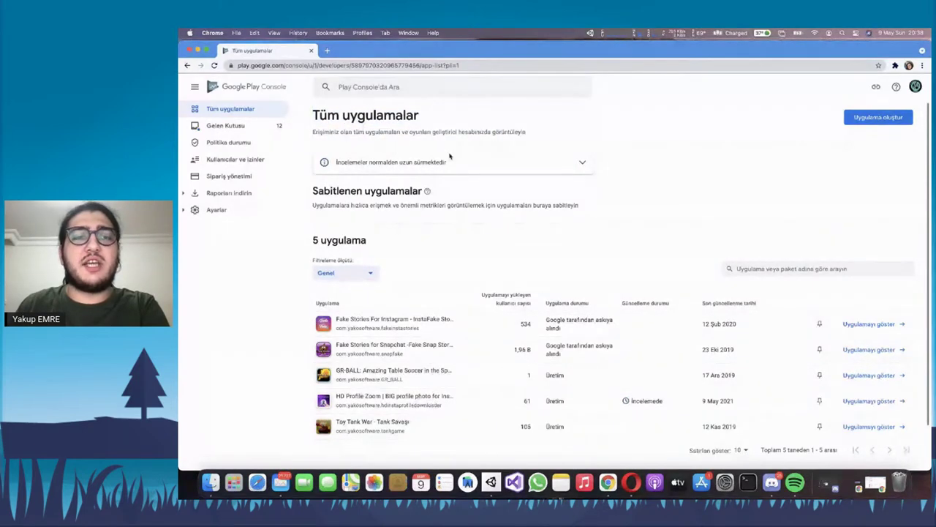
pyautogui.scroll(-2, 539, 135)
pyautogui.scroll(-2, 512, 168)
pyautogui.scroll(2, 502, 182)
pyautogui.scroll(-2, 439, 175)
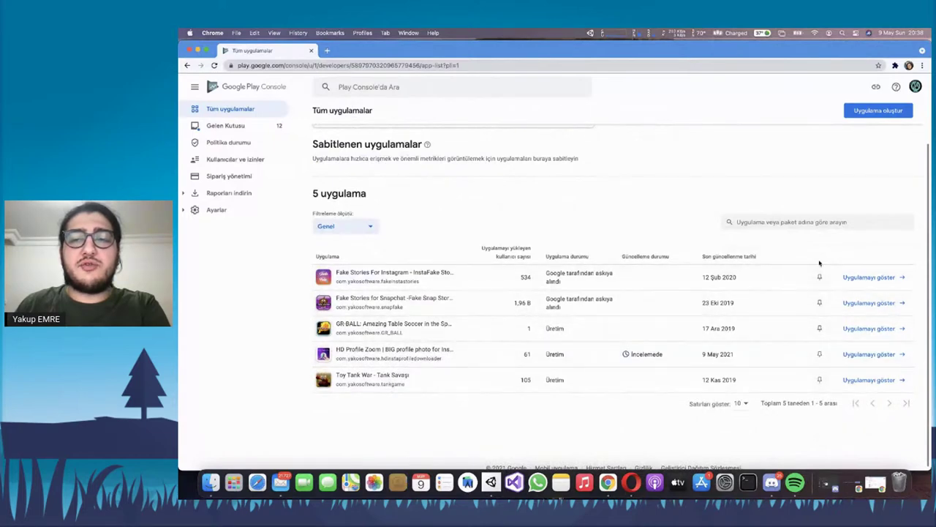
pyautogui.click(819, 279)
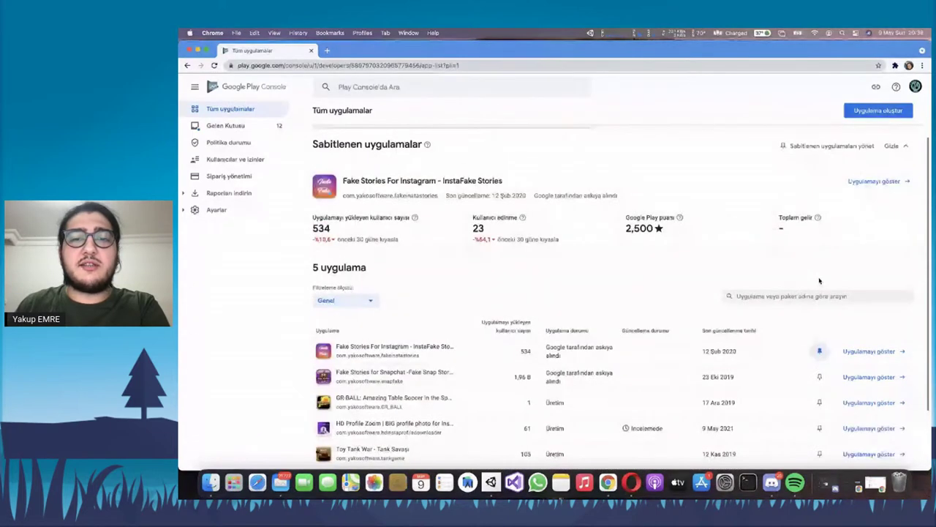
pyautogui.moveTo(367, 231); pyautogui.dragTo(775, 217)
pyautogui.click(608, 259)
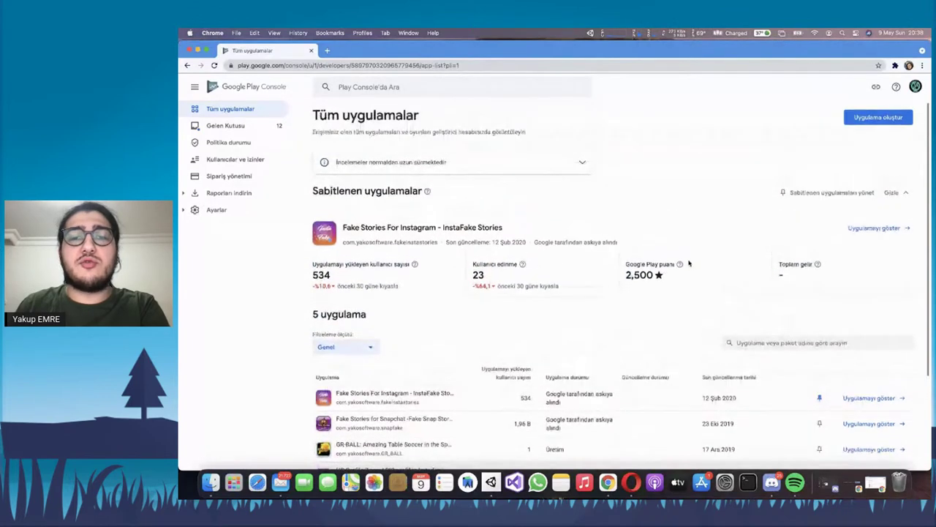
pyautogui.scroll(-3, 614, 259)
pyautogui.click(819, 273)
pyautogui.scroll(2, 558, 228)
pyautogui.moveTo(320, 233); pyautogui.dragTo(367, 240)
pyautogui.click(402, 249)
pyautogui.scroll(-2, 427, 250)
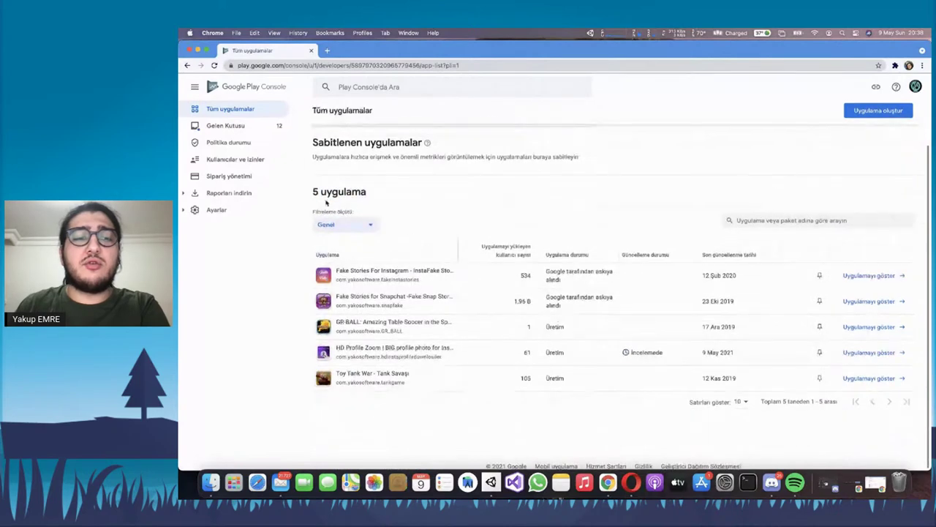
pyautogui.click(372, 225)
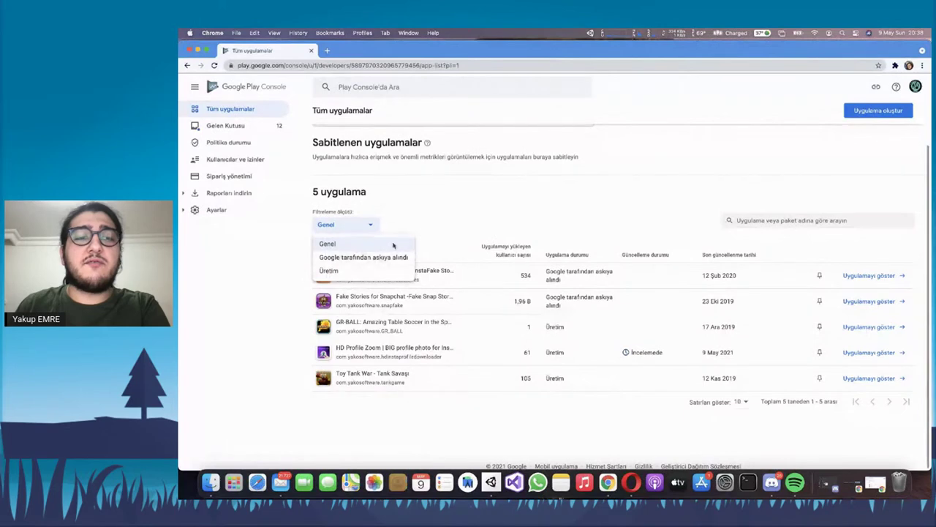
pyautogui.click(358, 226)
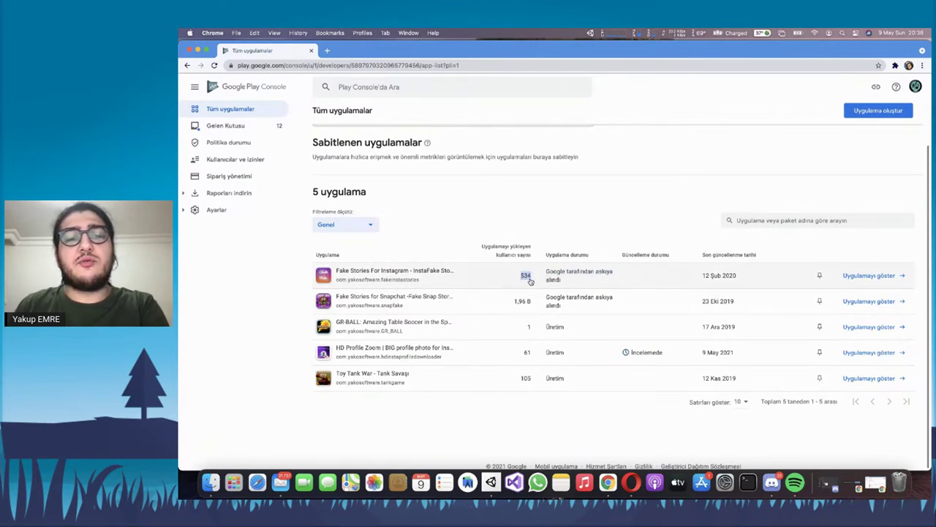
pyautogui.click(528, 279)
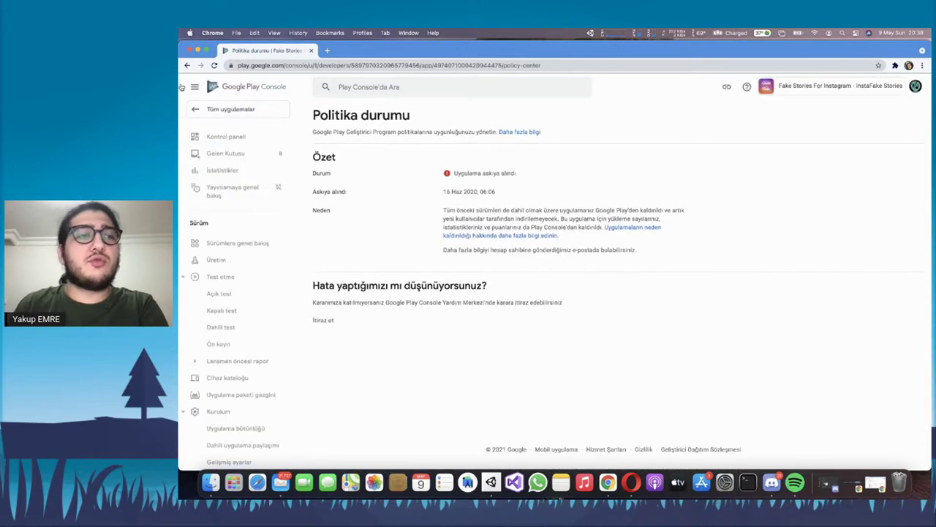
pyautogui.click(187, 66)
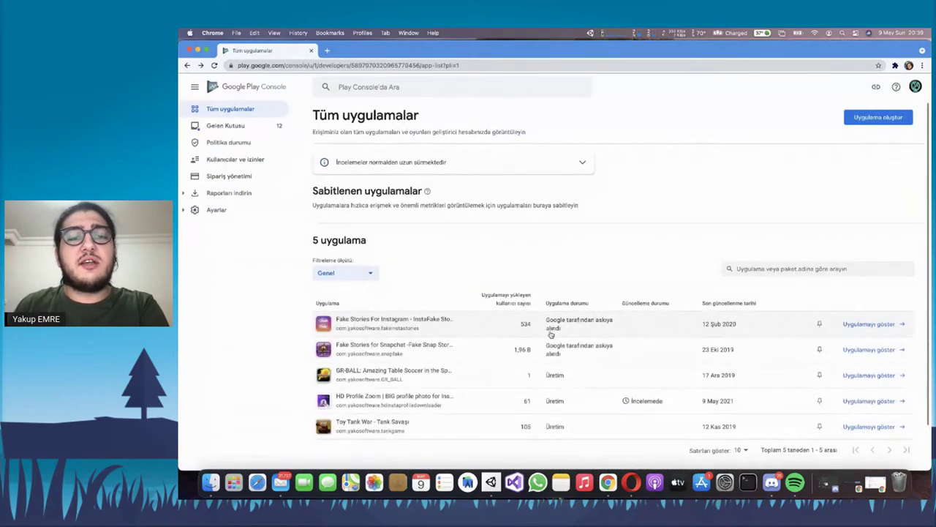
pyautogui.scroll(-2, 550, 334)
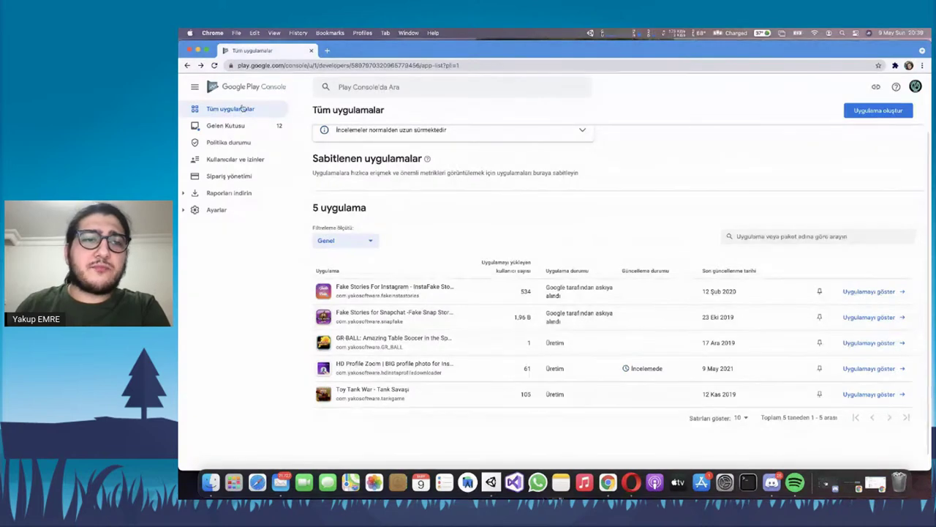
pyautogui.scroll(2, 387, 173)
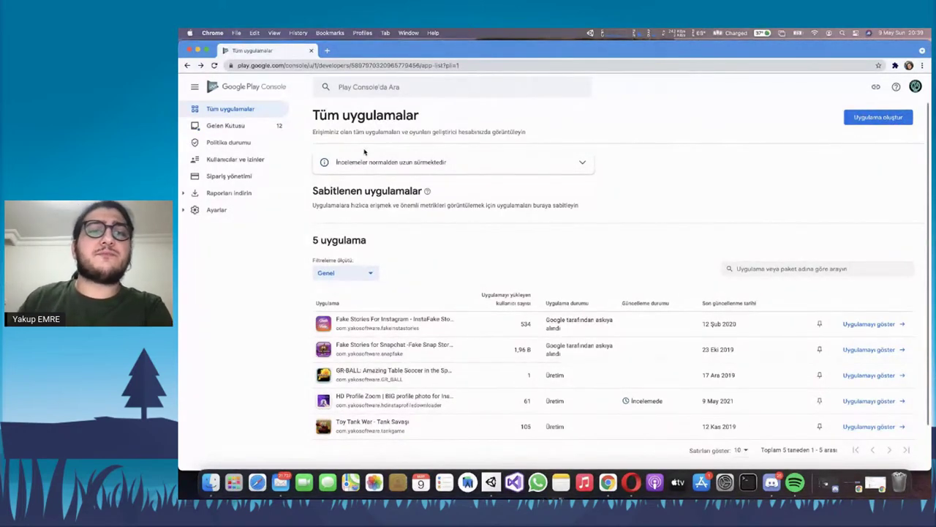
pyautogui.click(265, 125)
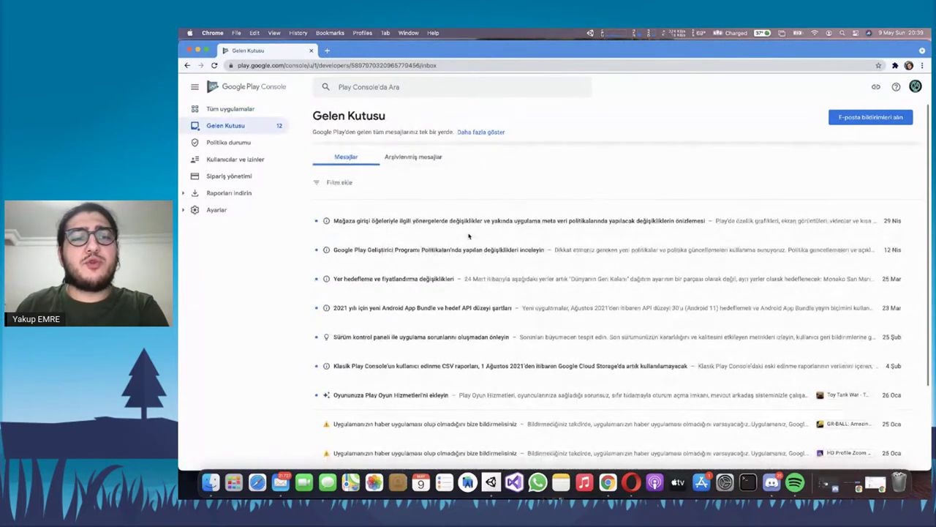
pyautogui.scroll(-2, 542, 164)
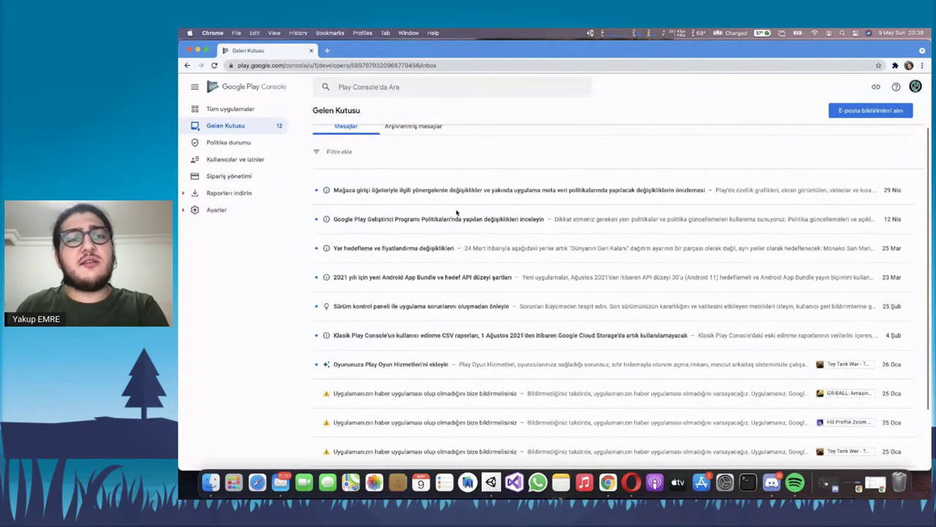
pyautogui.scroll(2, 472, 208)
pyautogui.scroll(-2, 498, 187)
pyautogui.scroll(2, 515, 167)
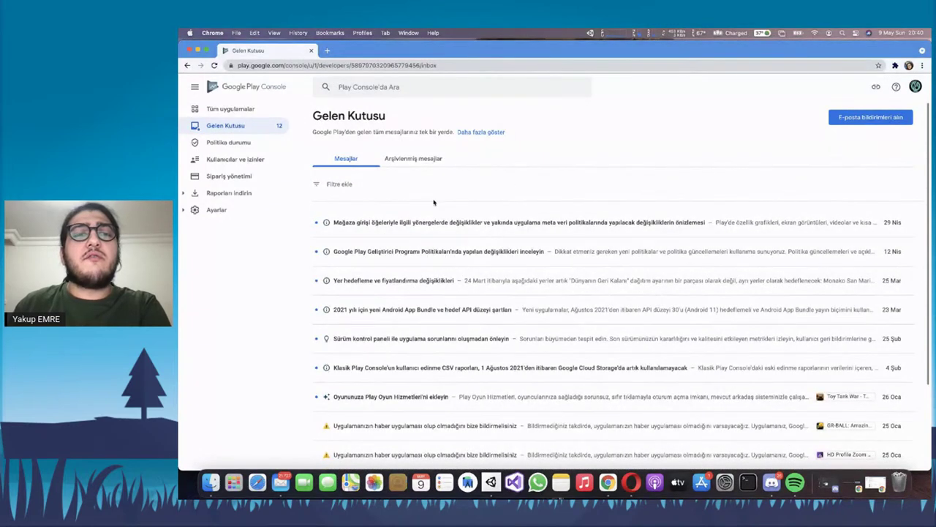
pyautogui.tripleClick(396, 133)
pyautogui.click(426, 133)
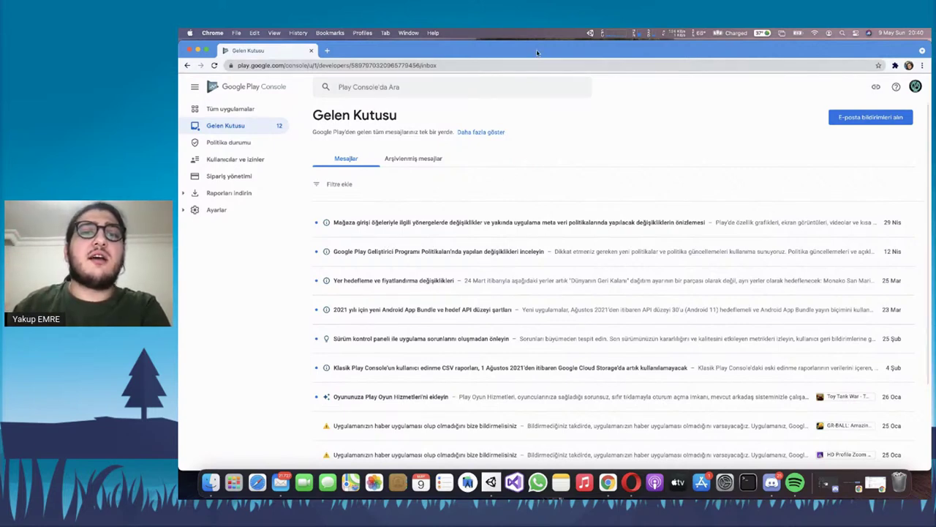
pyautogui.moveTo(536, 50); pyautogui.dragTo(535, 49)
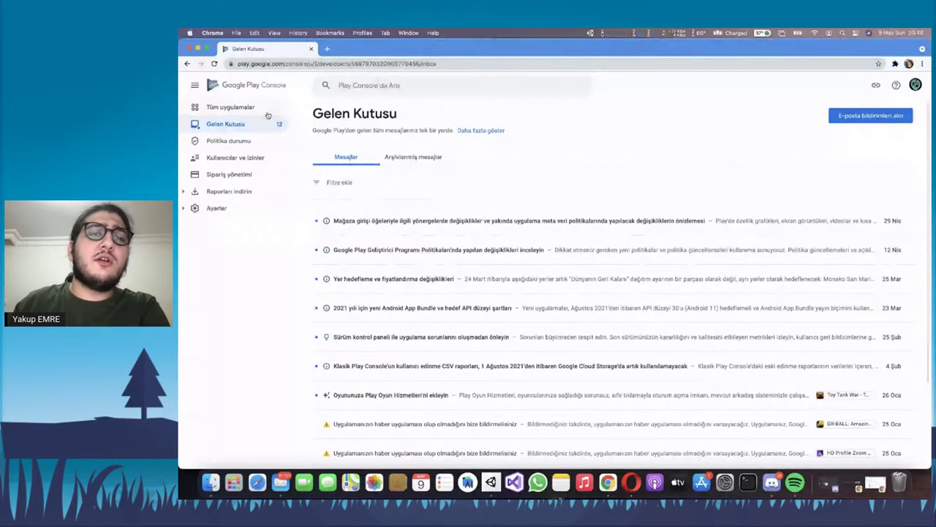
# View the Politika durumu page reporting no issues, then go to Kullanıcılar ve izinler
pyautogui.click(248, 144)
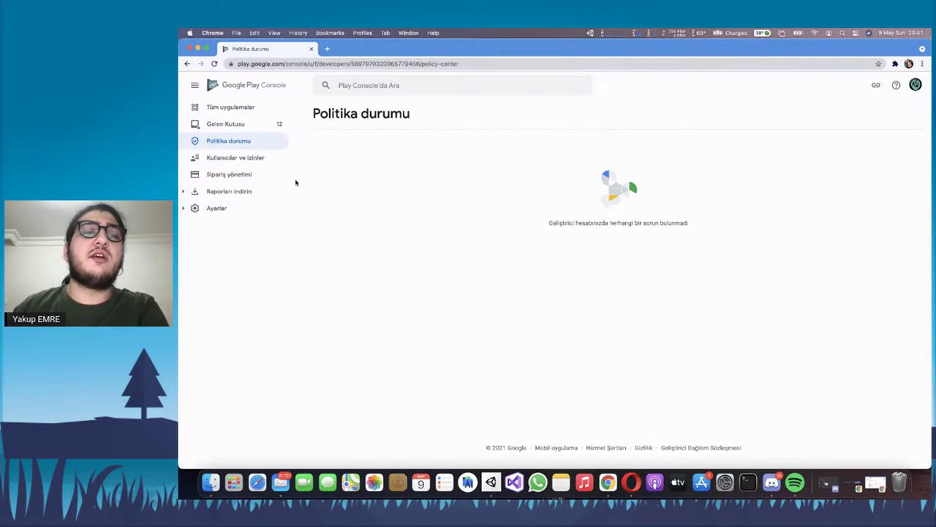
pyautogui.click(249, 160)
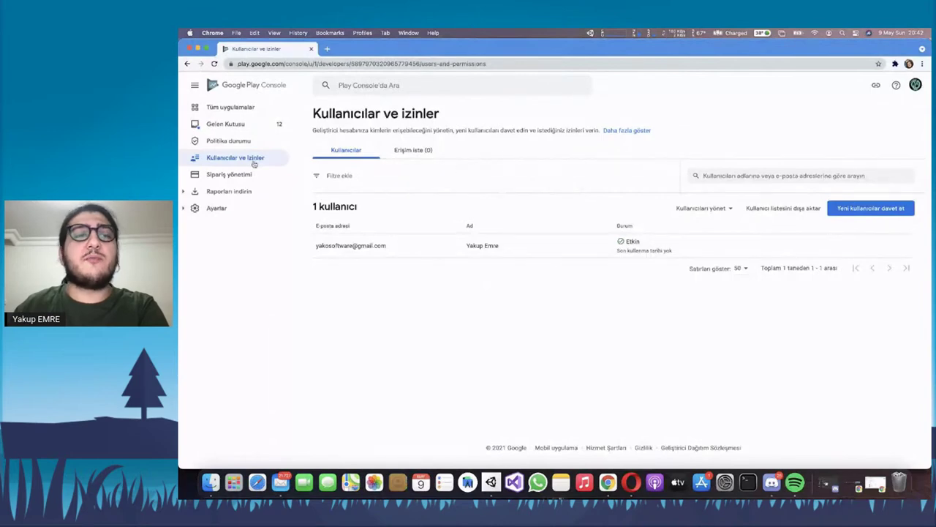
# Open Sipariş yönetimi and widen the Uygulama and Sipariş kimliği columns of the empty orders table
pyautogui.click(243, 181)
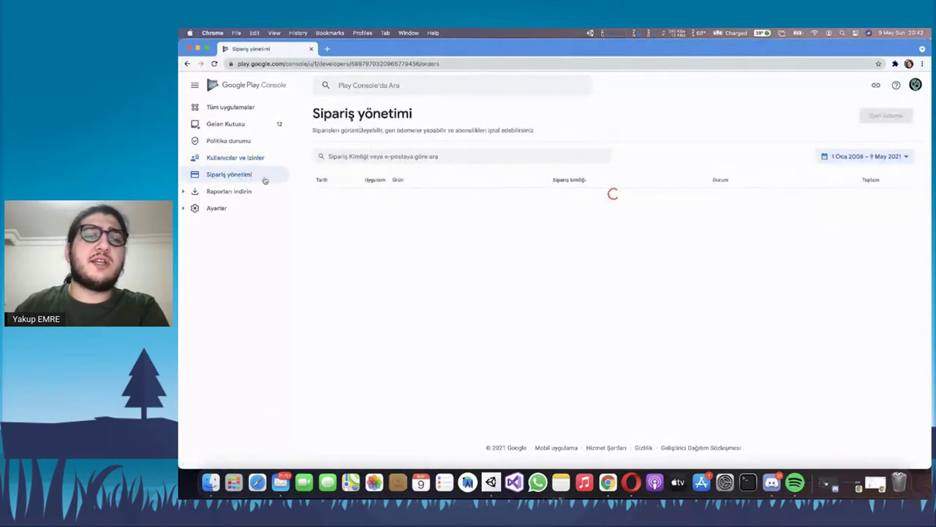
pyautogui.moveTo(331, 130); pyautogui.dragTo(497, 141)
pyautogui.click(497, 142)
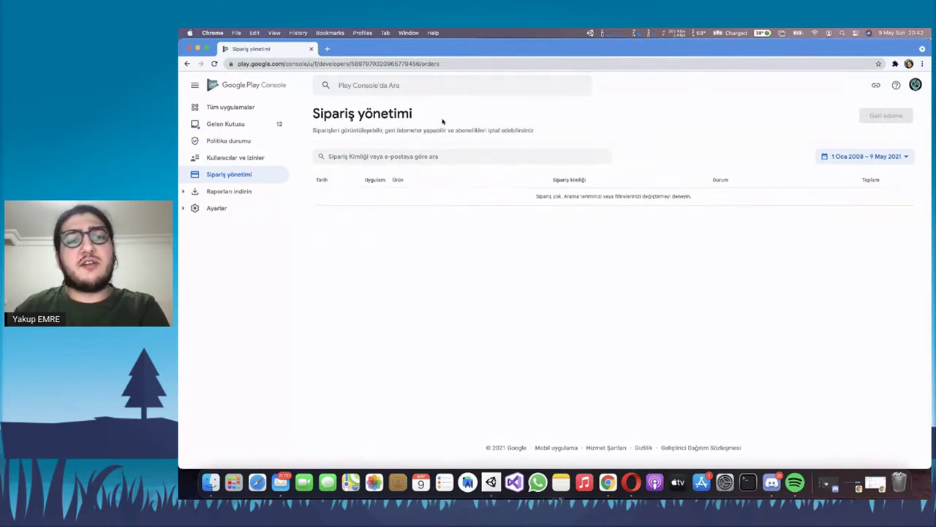
pyautogui.tripleClick(397, 130)
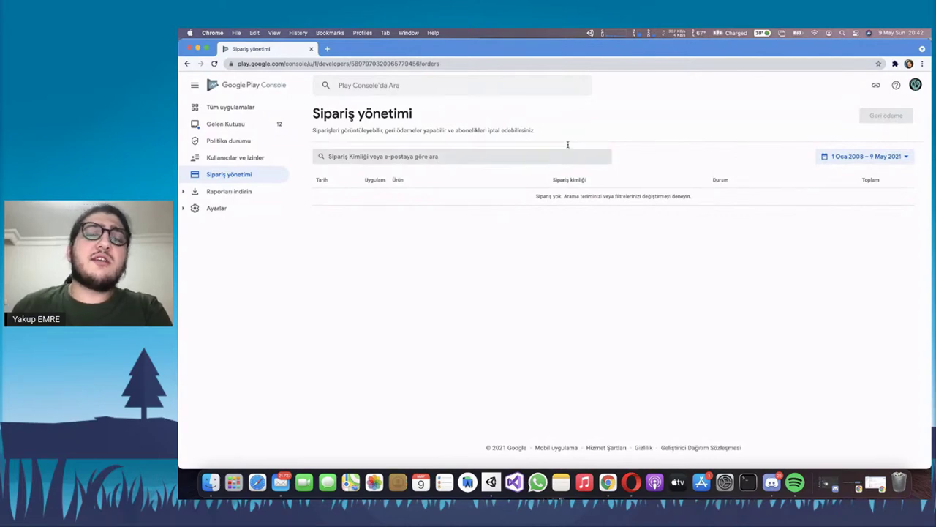
pyautogui.moveTo(390, 180); pyautogui.dragTo(412, 183)
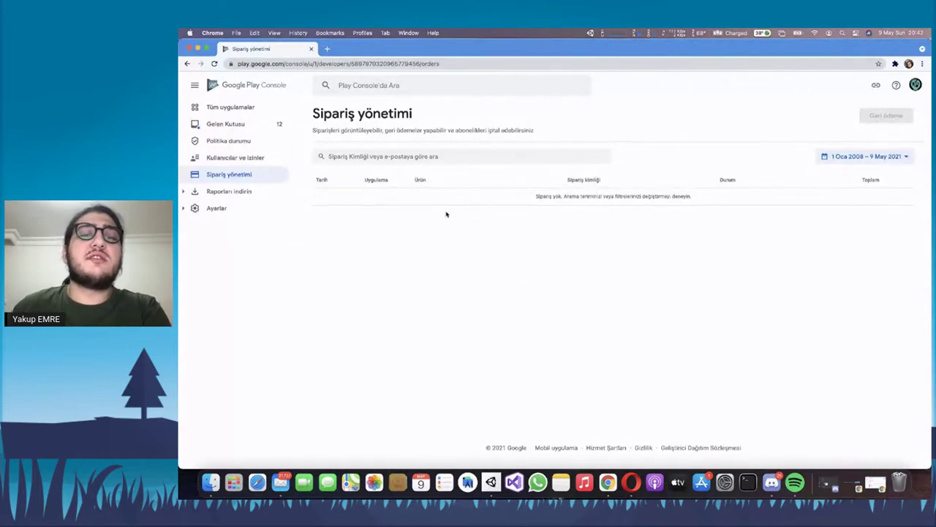
pyautogui.tripleClick(628, 201)
pyautogui.click(671, 206)
pyautogui.moveTo(725, 184); pyautogui.dragTo(730, 184)
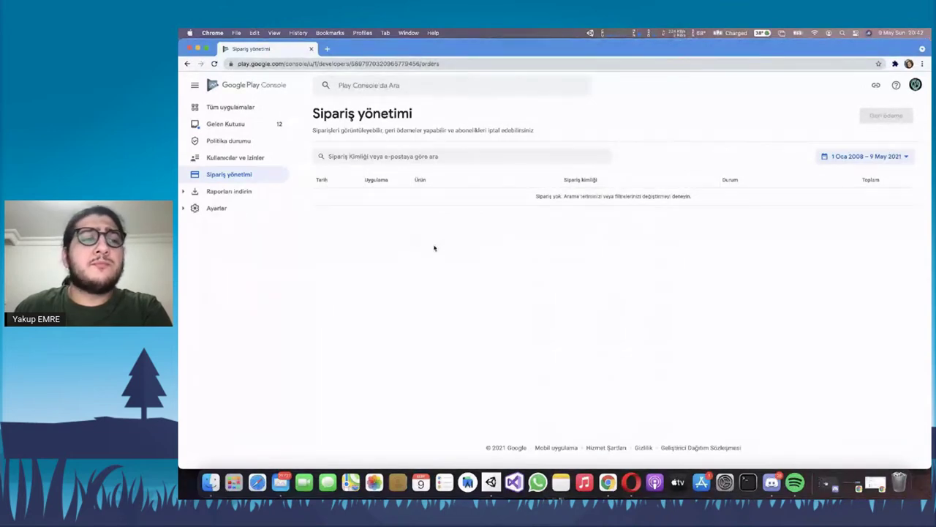
# Open the Yorumlar review reports under Raporları indirin for the Fake Stories for Snapchat app
pyautogui.click(256, 192)
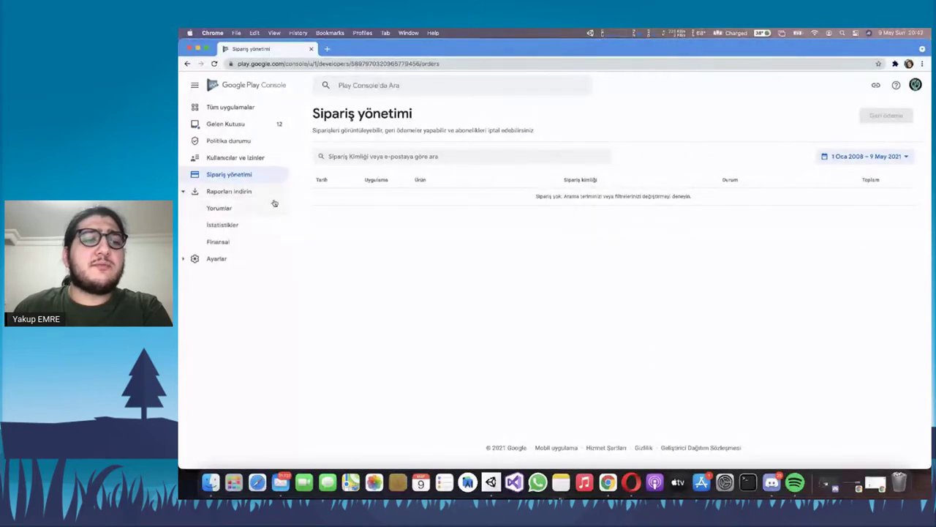
pyautogui.click(258, 207)
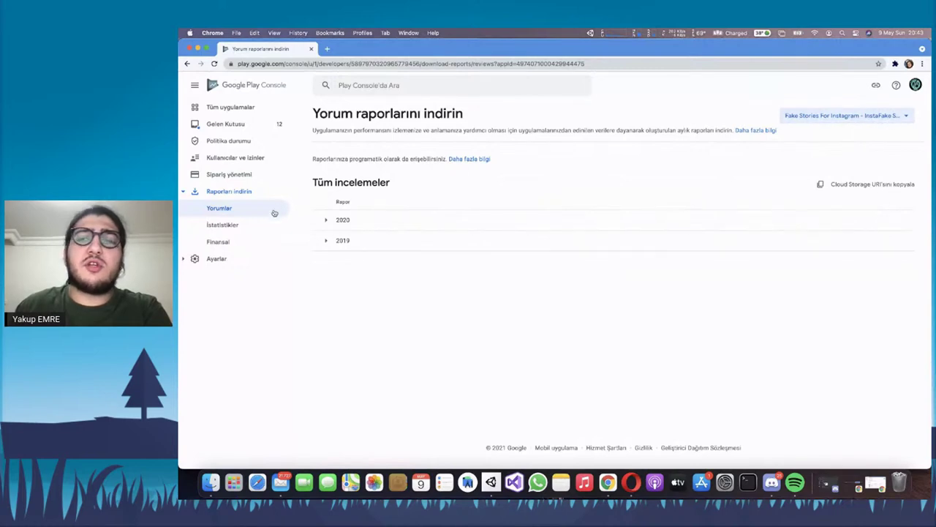
pyautogui.click(887, 117)
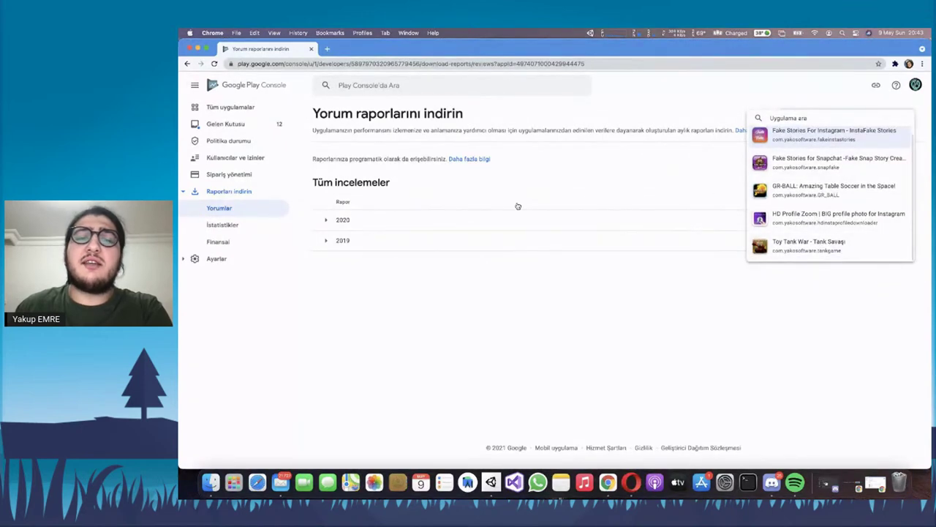
pyautogui.click(830, 161)
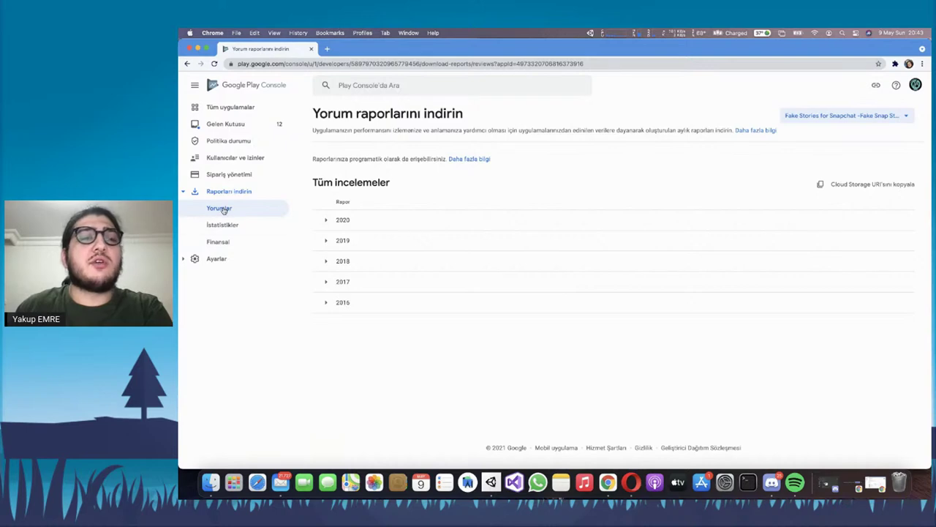
# Expand and collapse the 2020 monthly reports and read the programmatic access note
pyautogui.click(327, 221)
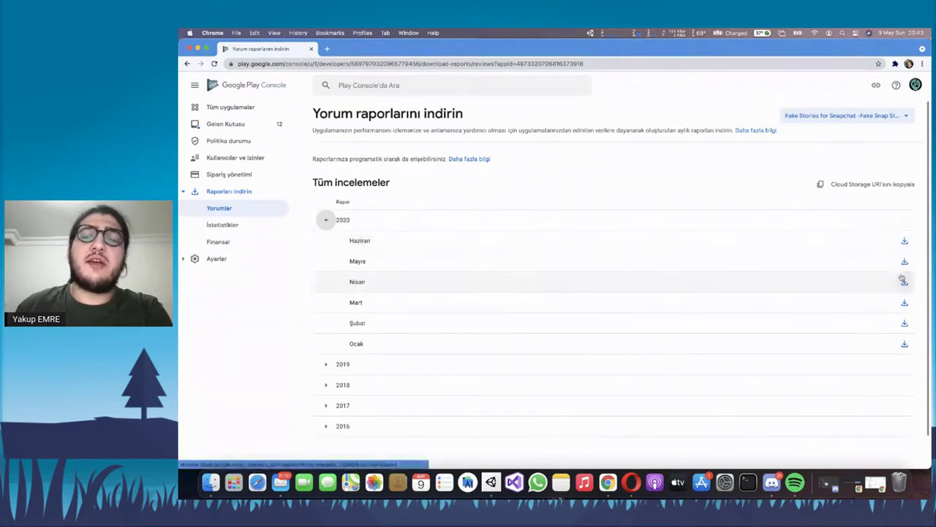
pyautogui.click(326, 219)
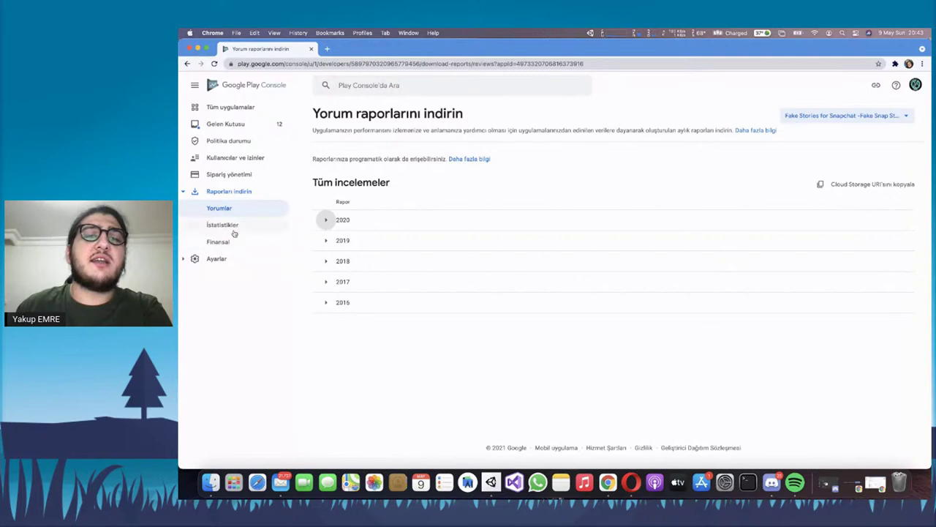
pyautogui.tripleClick(377, 165)
pyautogui.doubleClick(378, 166)
pyautogui.click(377, 165)
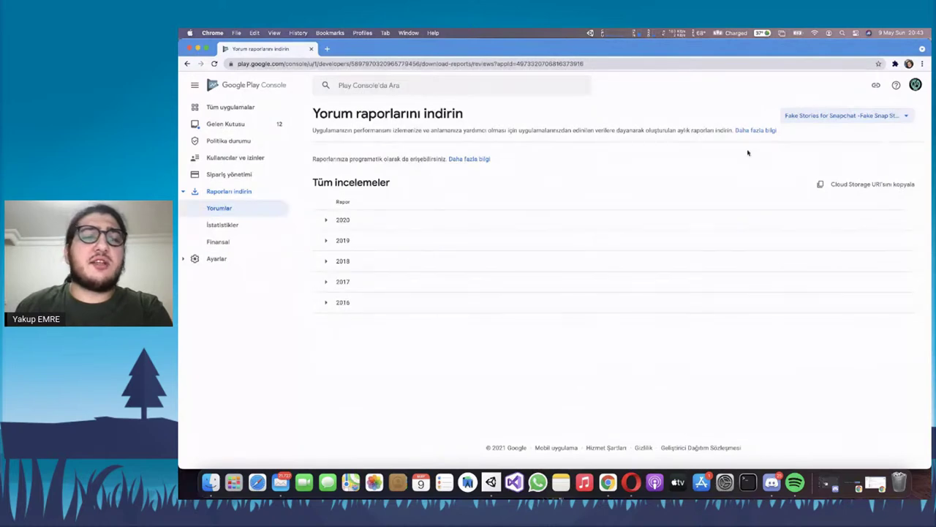
pyautogui.click(236, 227)
# Scroll through the İstatistikler reports, checking the Yüklemeler, Kilitlenmeler and Abonelikler sections
pyautogui.scroll(-4, 512, 278)
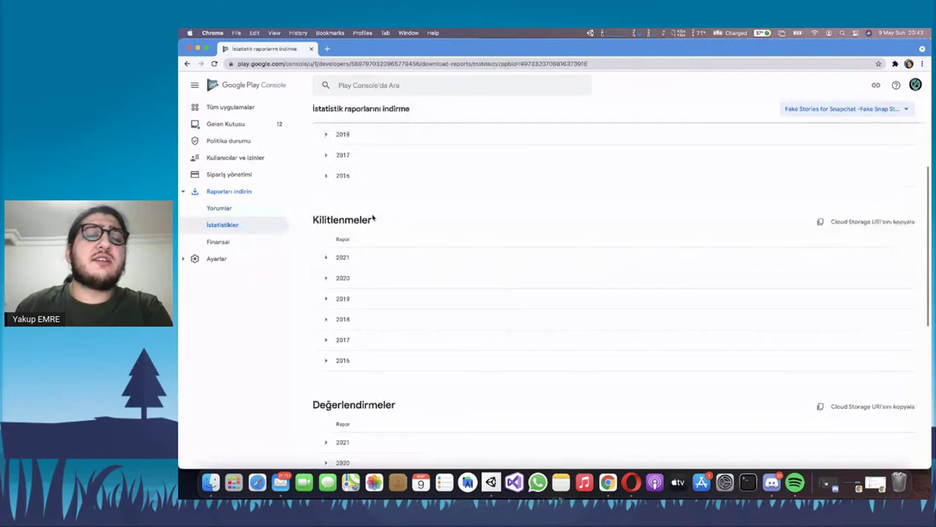
pyautogui.scroll(4, 358, 201)
pyautogui.doubleClick(342, 183)
pyautogui.scroll(-2, 343, 219)
pyautogui.doubleClick(344, 293)
pyautogui.scroll(-4, 426, 291)
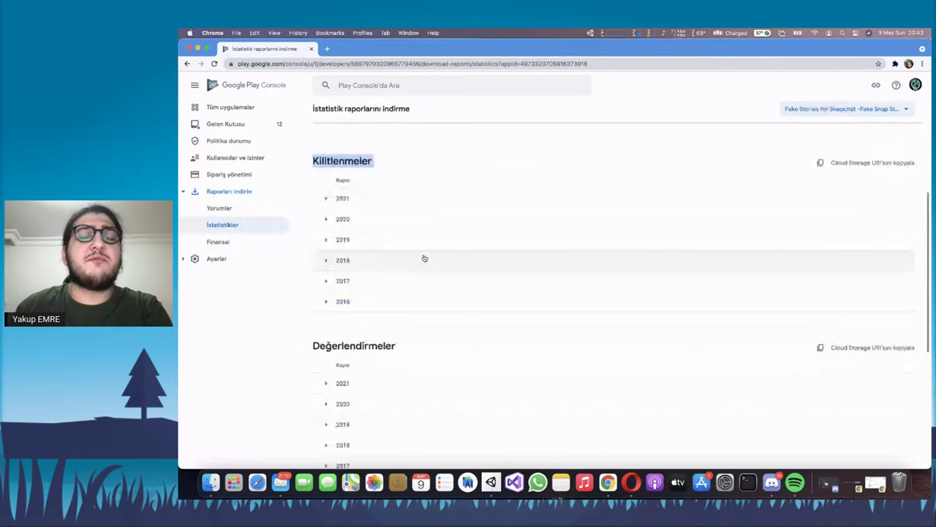
pyautogui.scroll(-2, 424, 259)
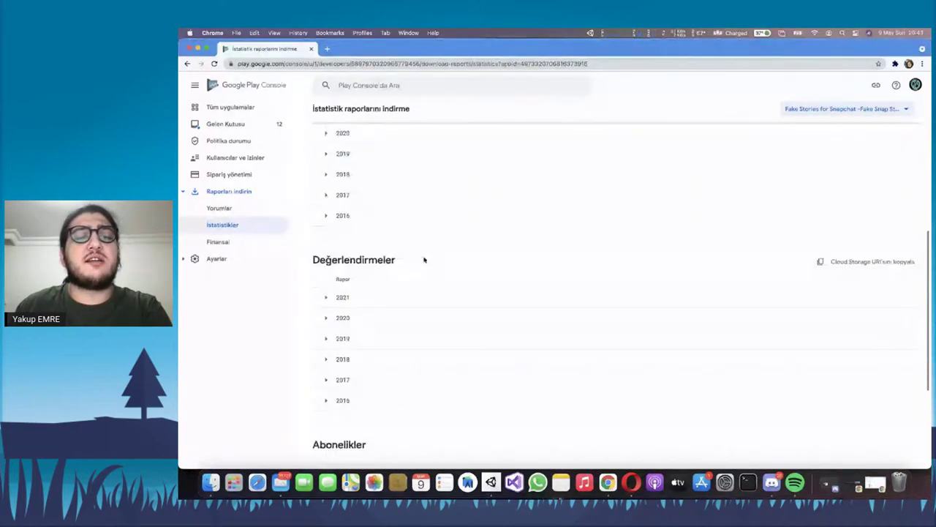
pyautogui.scroll(-3, 424, 259)
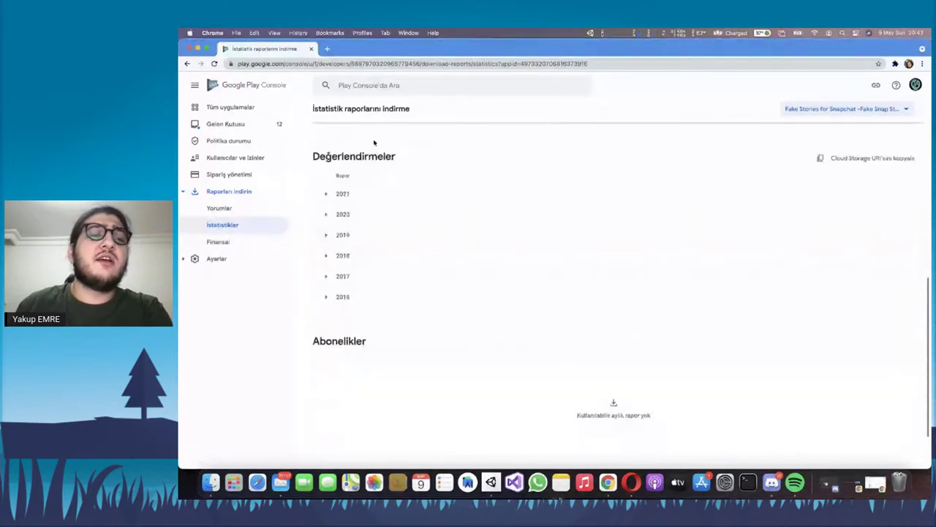
pyautogui.scroll(-2, 501, 207)
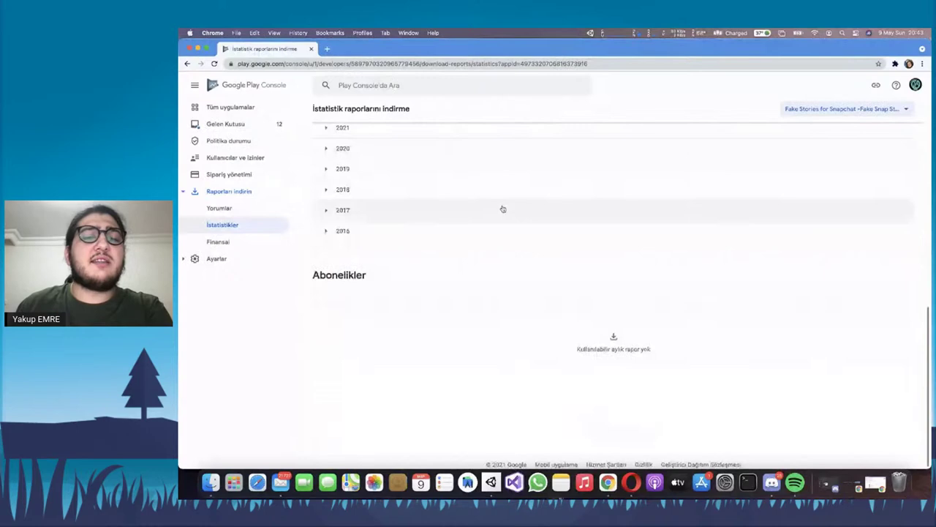
pyautogui.doubleClick(335, 276)
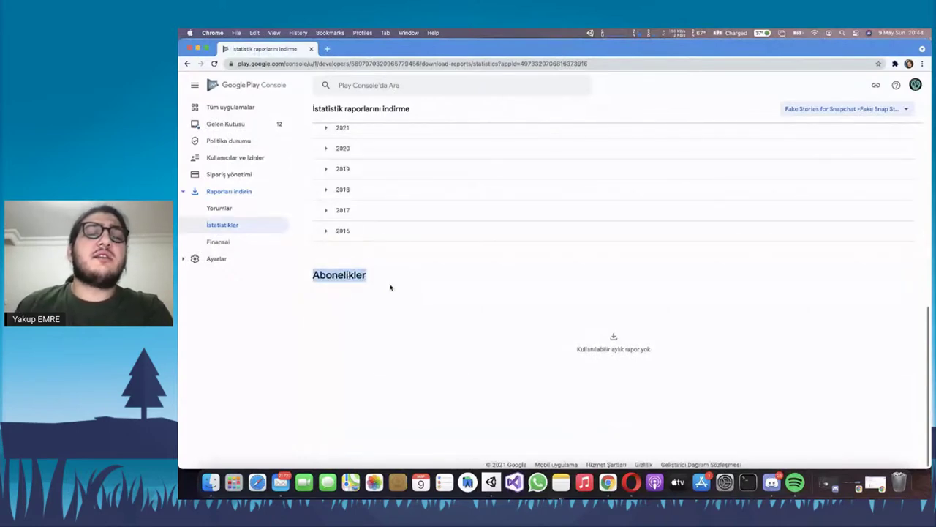
pyautogui.click(237, 242)
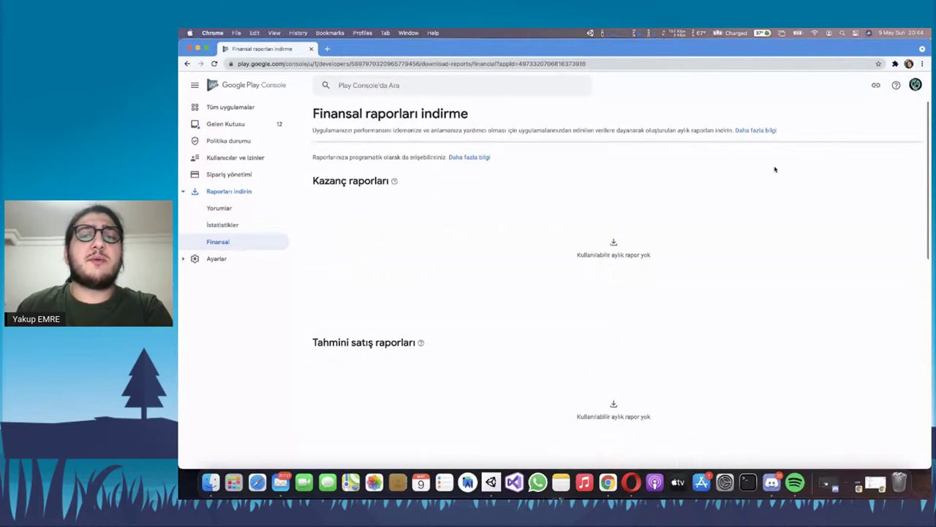
# Expand the Ayarlar section in the sidebar to reveal the Geliştirici hesabı items
pyautogui.click(194, 258)
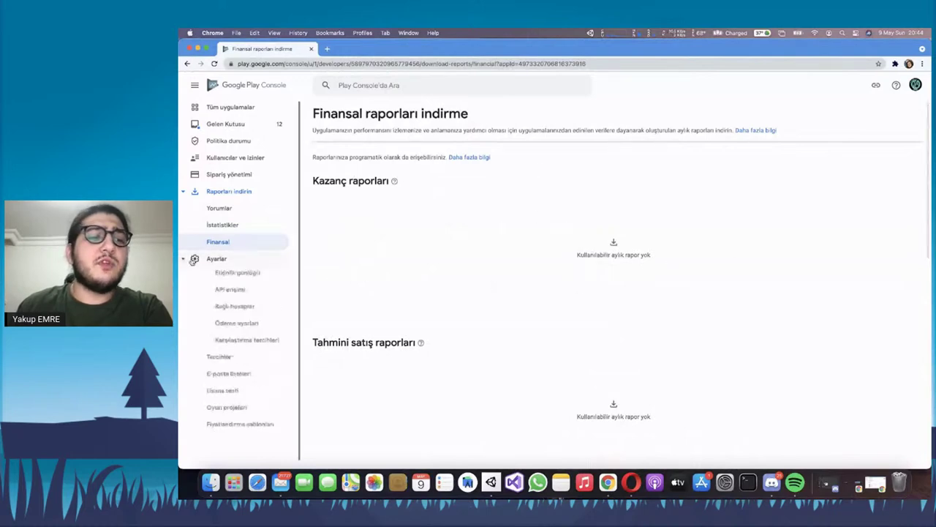
pyautogui.scroll(-1, 246, 228)
pyautogui.scroll(-3, 246, 228)
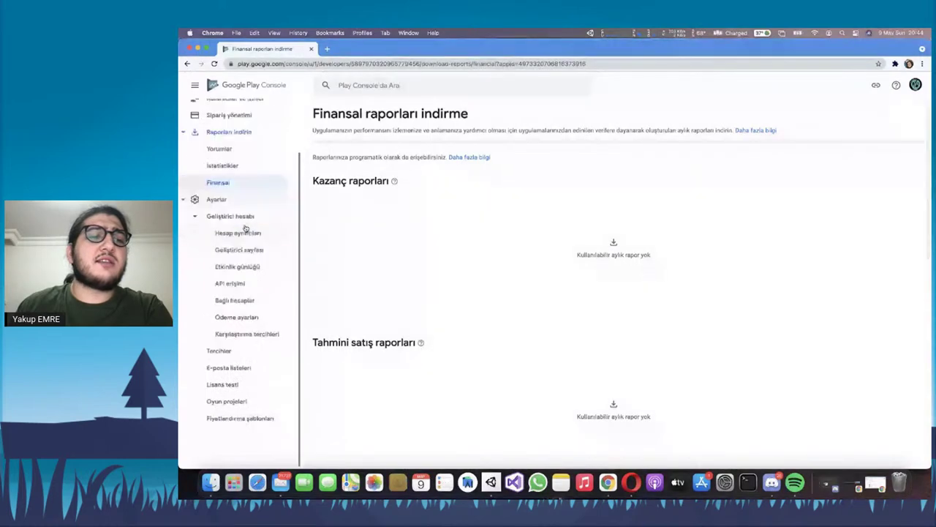
pyautogui.click(222, 199)
pyautogui.click(249, 253)
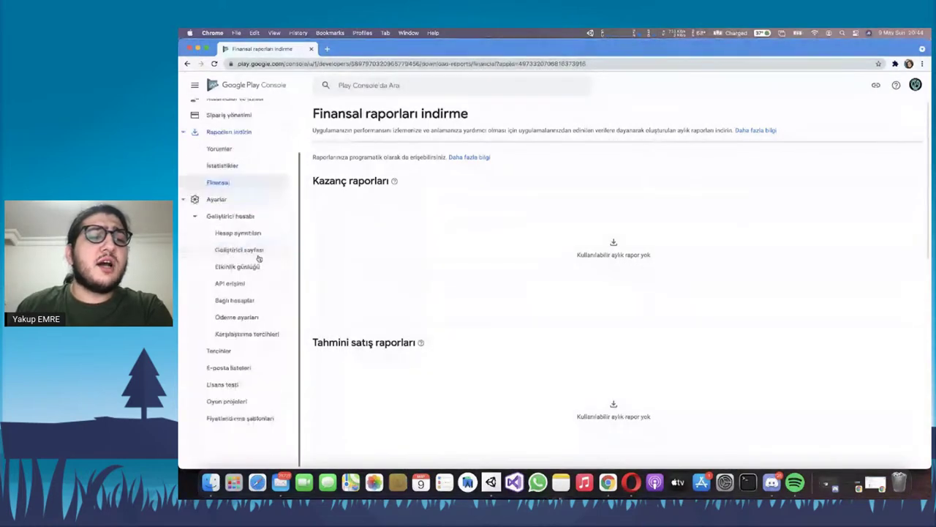
# Open Hesap ayrıntıları and delete the contents of the phone number field
pyautogui.click(254, 235)
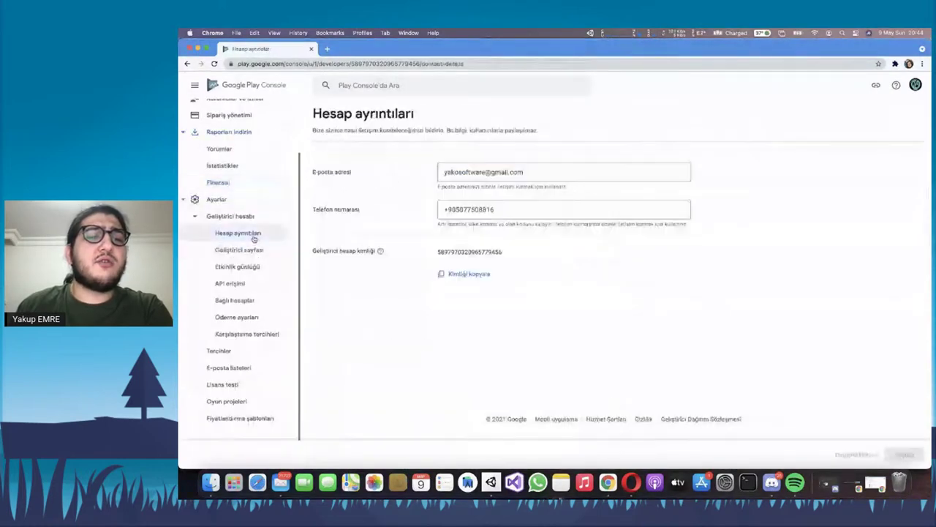
pyautogui.click(539, 211)
pyautogui.press('super+a')
pyautogui.press('BackSpace')
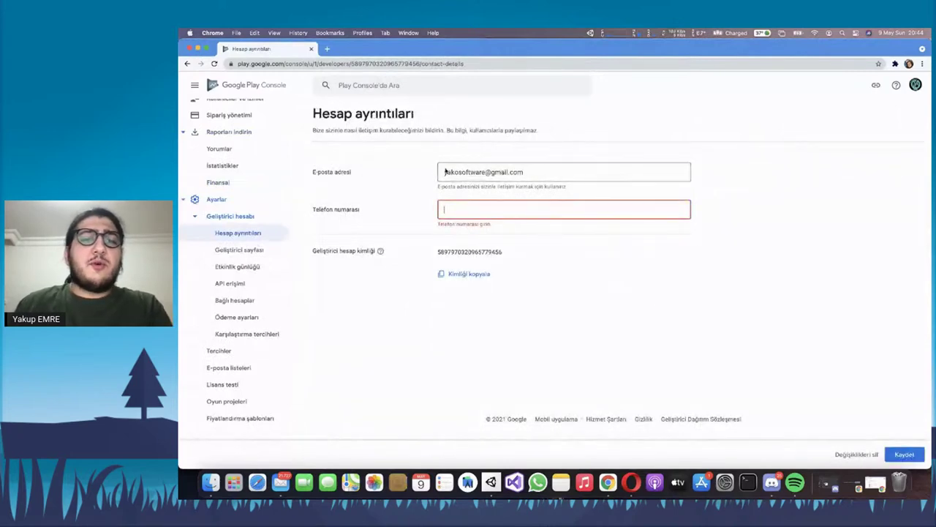
# Inspect the account e-mail address field by selecting its name, provider and domain parts
pyautogui.click(518, 170)
pyautogui.tripleClick(521, 171)
pyautogui.doubleClick(524, 171)
pyautogui.press('super+a')
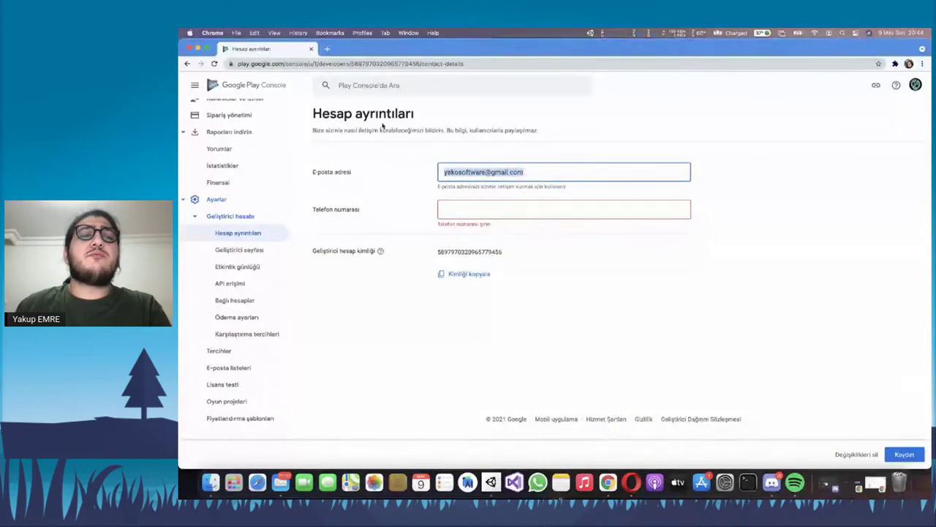
pyautogui.doubleClick(541, 172)
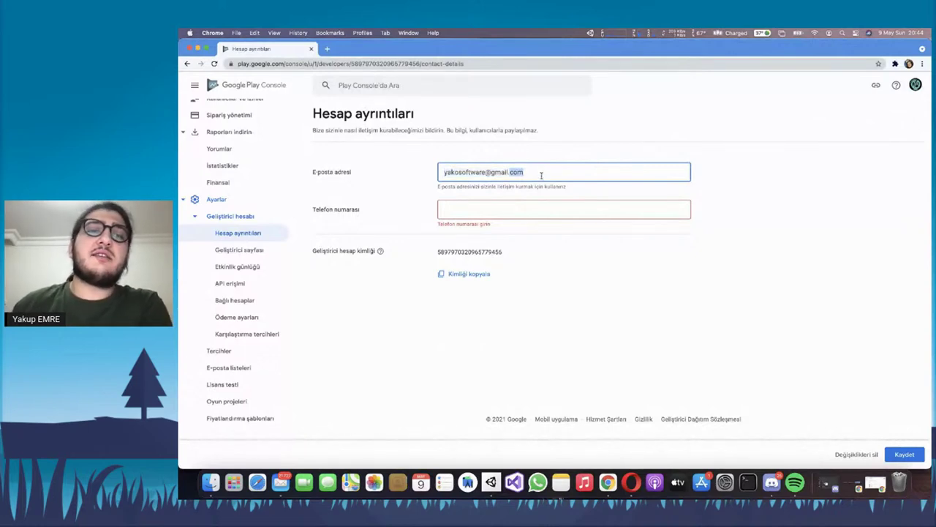
pyautogui.tripleClick(542, 172)
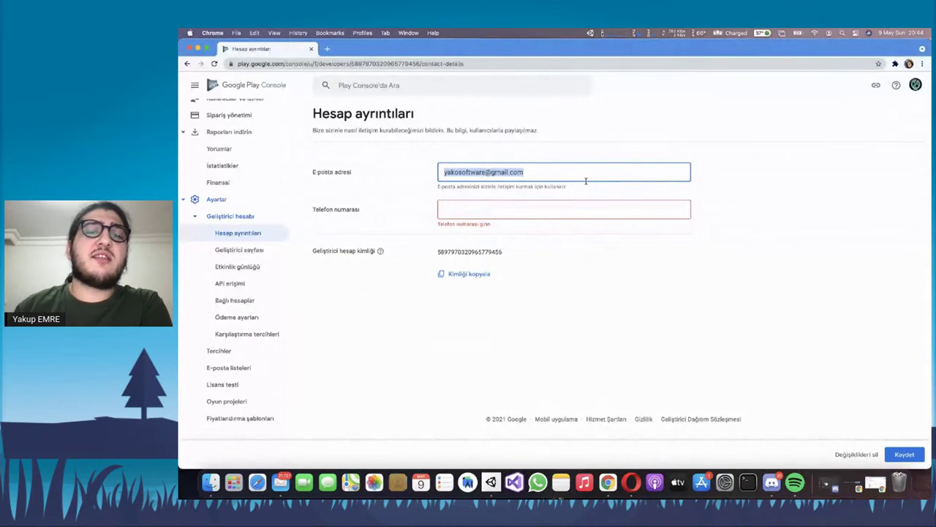
pyautogui.tripleClick(586, 180)
pyautogui.doubleClick(493, 172)
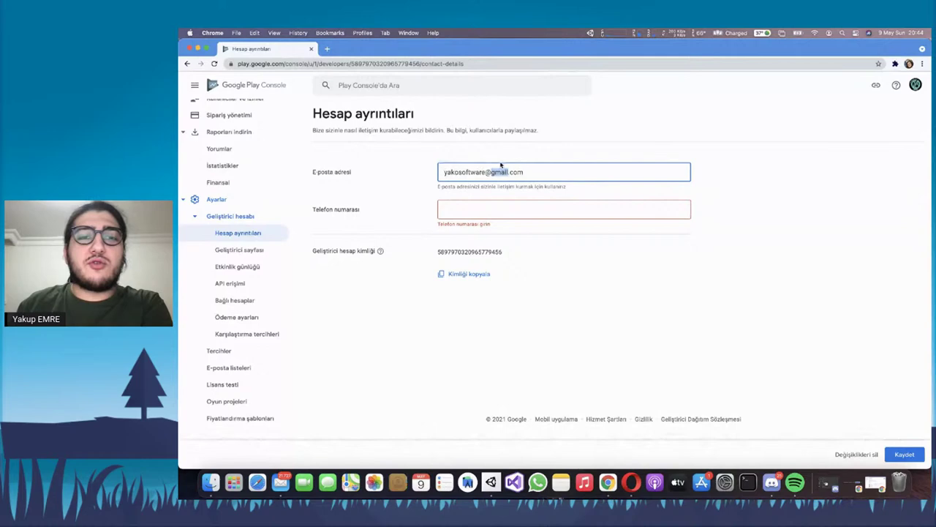
pyautogui.tripleClick(496, 176)
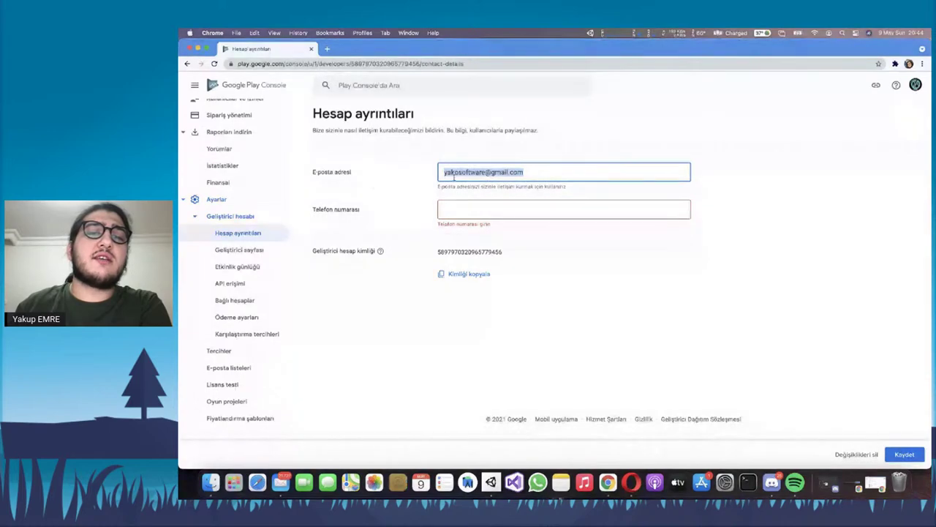
pyautogui.tripleClick(501, 175)
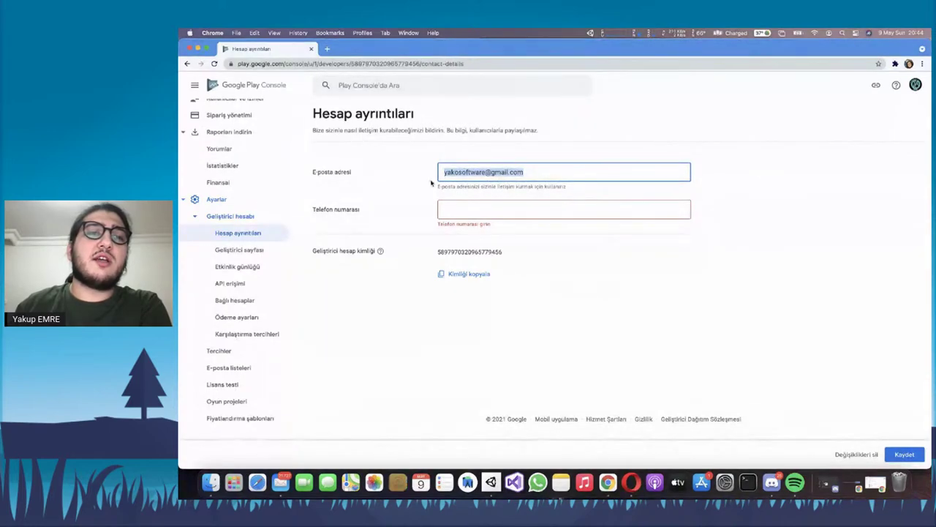
pyautogui.doubleClick(453, 170)
pyautogui.tripleClick(492, 172)
pyautogui.doubleClick(554, 172)
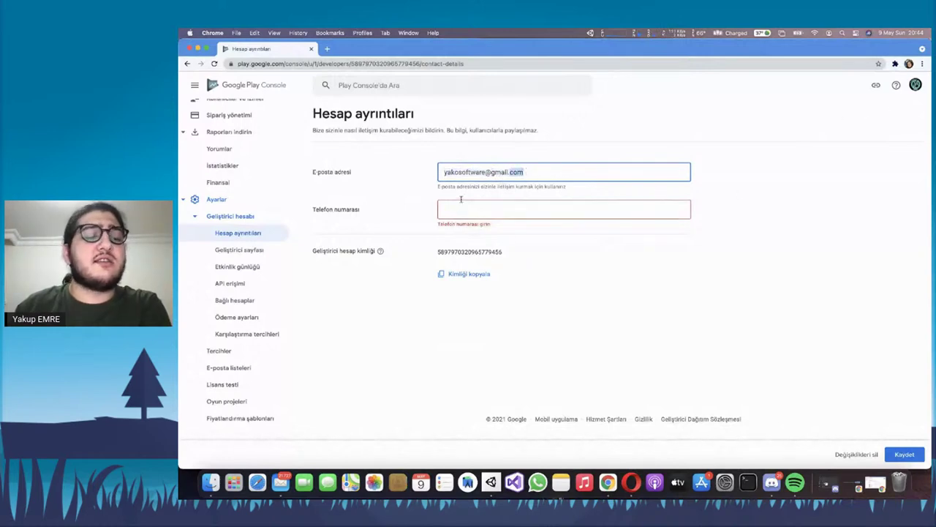
pyautogui.click(239, 249)
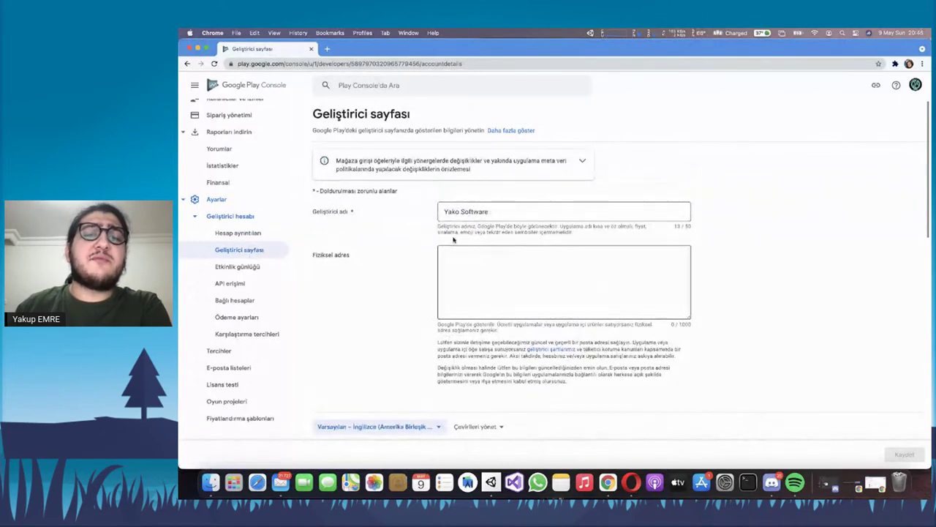
# Review the developer name and the empty physical address field on Geliştirici sayfası
pyautogui.click(547, 217)
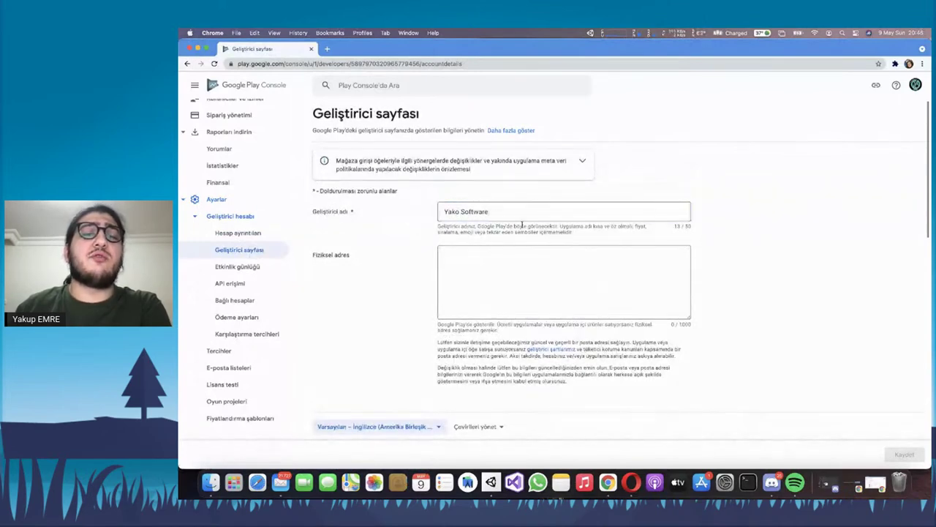
pyautogui.tripleClick(474, 210)
pyautogui.click(474, 211)
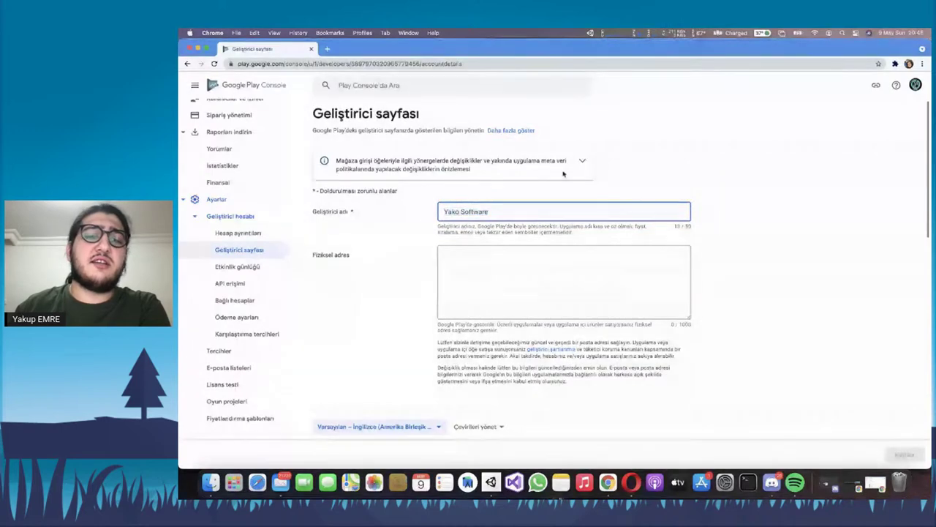
pyautogui.tripleClick(508, 211)
pyautogui.click(512, 212)
pyautogui.tripleClick(512, 211)
pyautogui.click(523, 213)
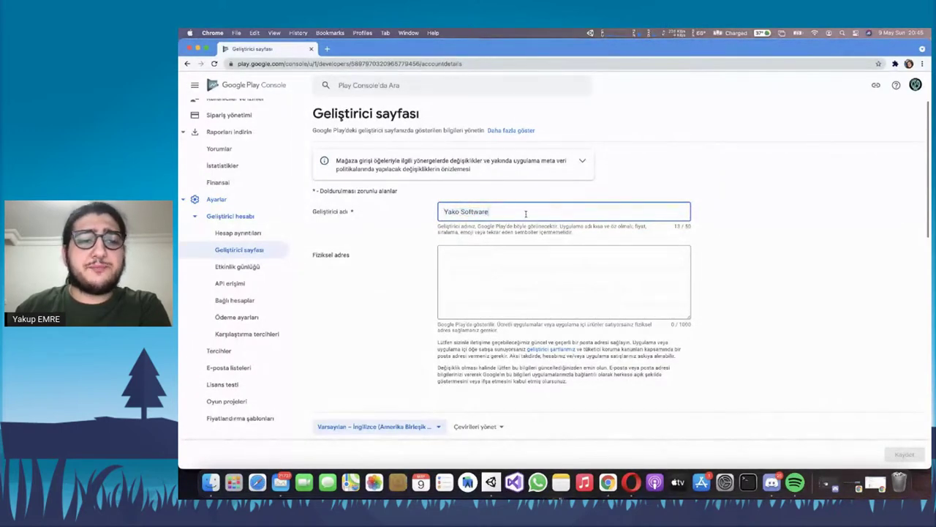
pyautogui.scroll(-1, 523, 219)
pyautogui.click(530, 233)
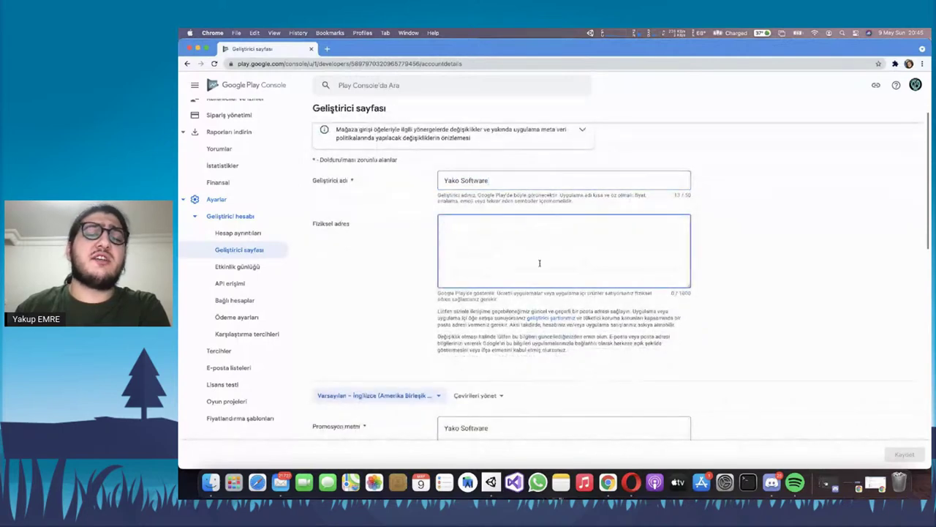
pyautogui.scroll(-1, 581, 241)
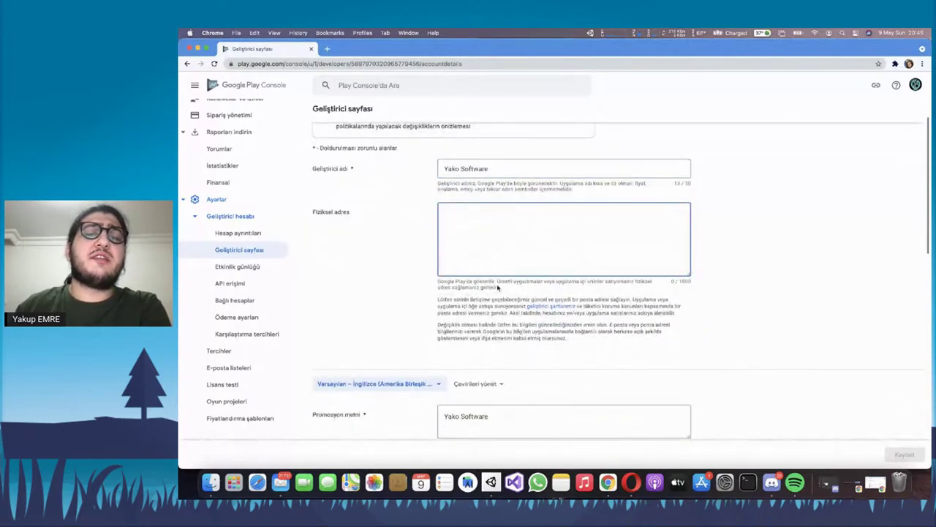
pyautogui.scroll(-8, 520, 183)
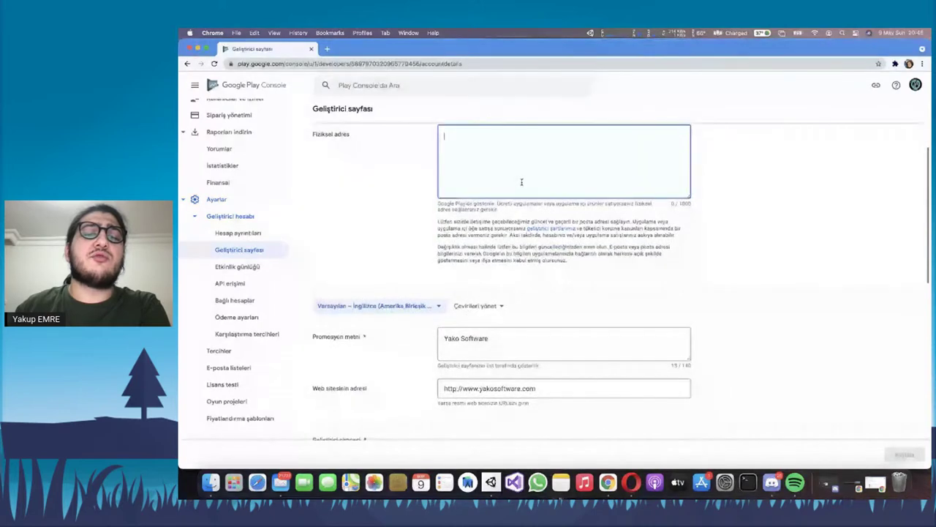
pyautogui.scroll(4, 522, 181)
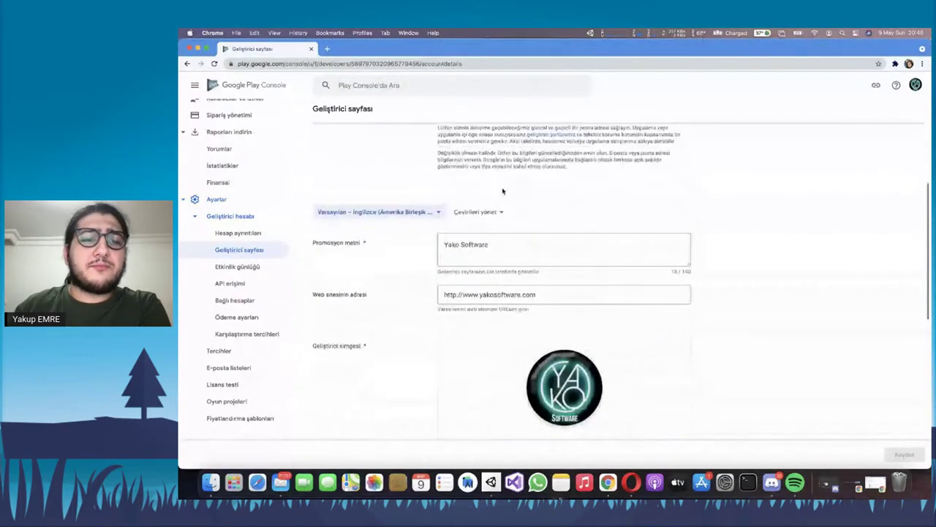
# Inspect the promotional text and website address fields of the developer page
pyautogui.moveTo(323, 247); pyautogui.dragTo(376, 245)
pyautogui.tripleClick(376, 243)
pyautogui.click(461, 246)
pyautogui.tripleClick(497, 245)
pyautogui.click(543, 245)
pyautogui.scroll(-4, 543, 245)
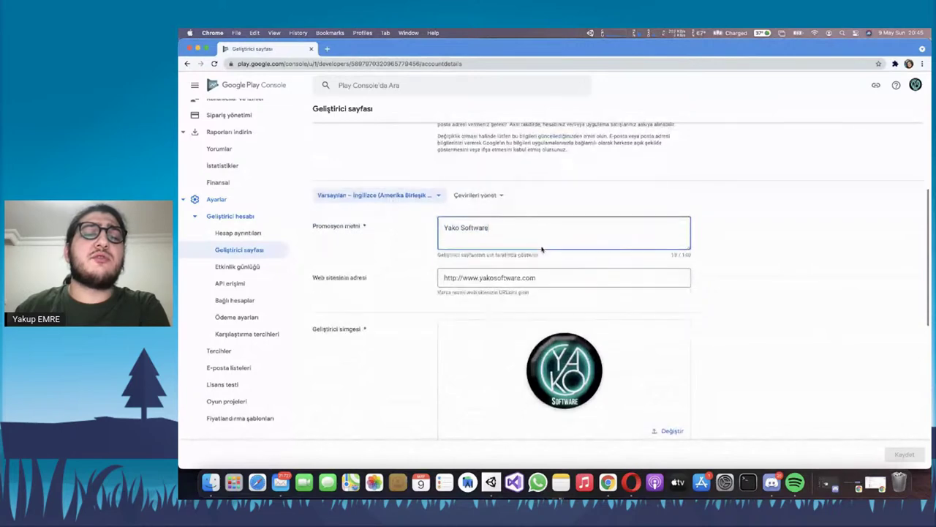
pyautogui.click(501, 208)
pyautogui.tripleClick(502, 208)
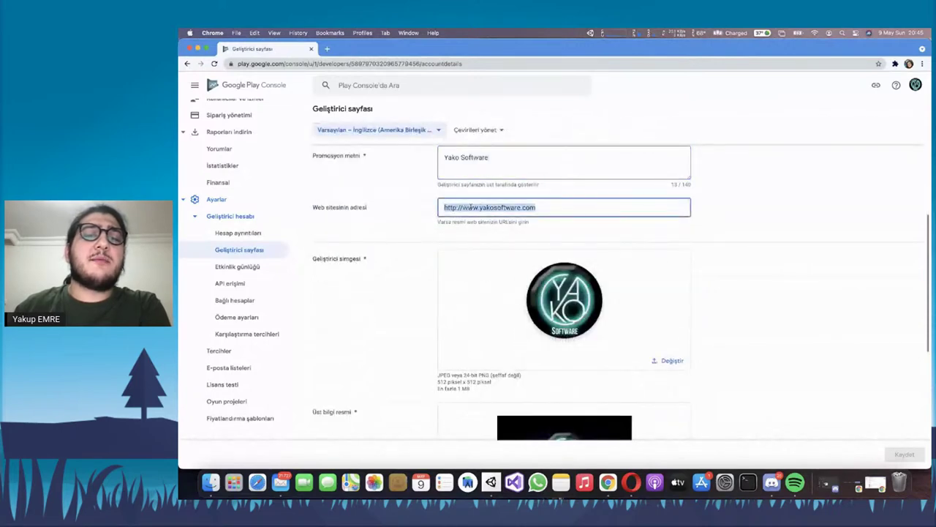
pyautogui.click(572, 209)
pyautogui.tripleClick(569, 206)
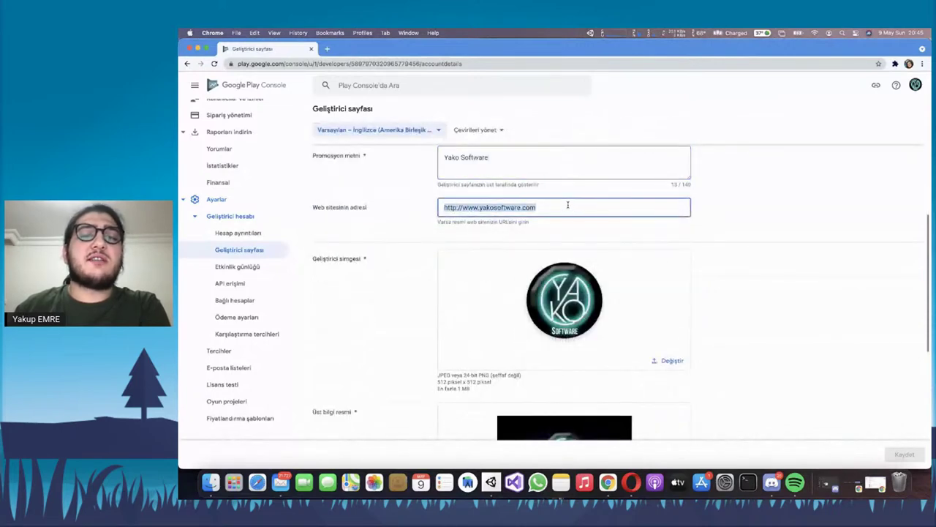
pyautogui.tripleClick(489, 207)
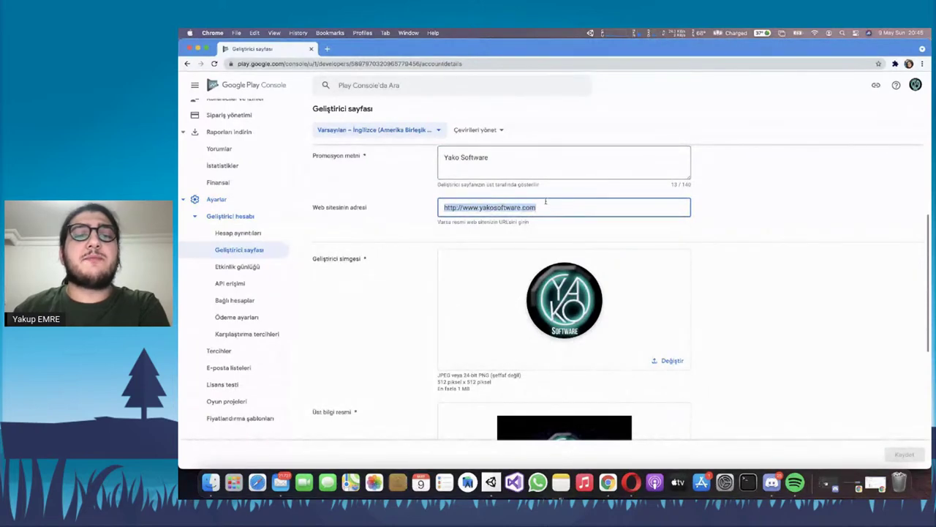
pyautogui.moveTo(550, 207); pyautogui.dragTo(492, 195)
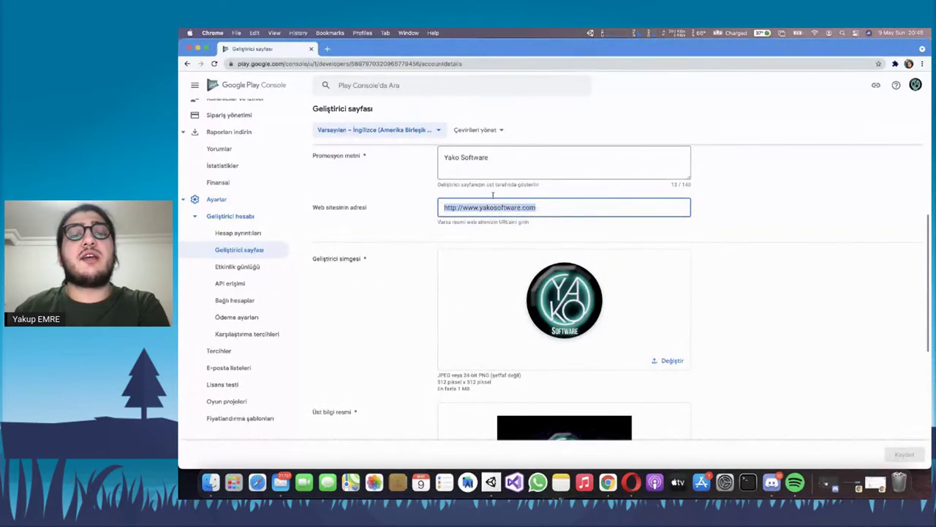
pyautogui.tripleClick(502, 208)
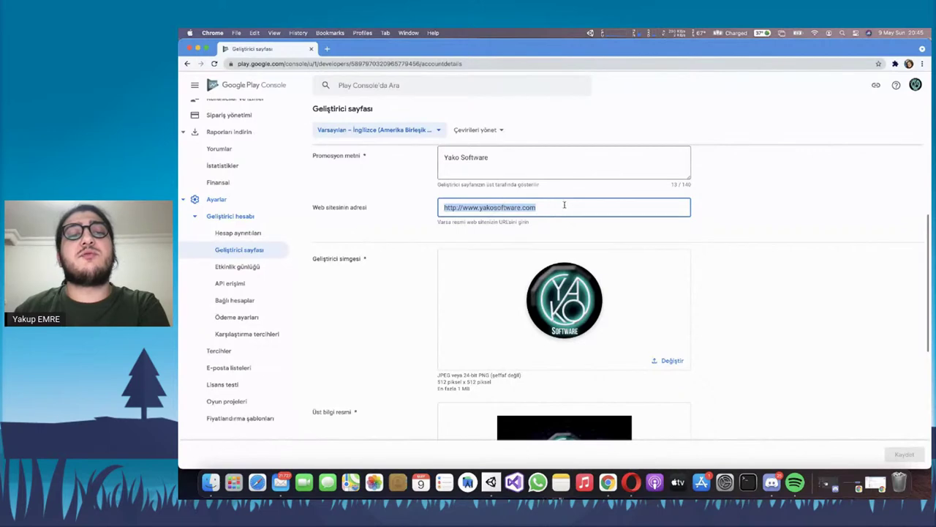
# Re-select Toy Tank War - Tank Savaşı as the featured app and copy the developer page link
pyautogui.scroll(-2, 438, 218)
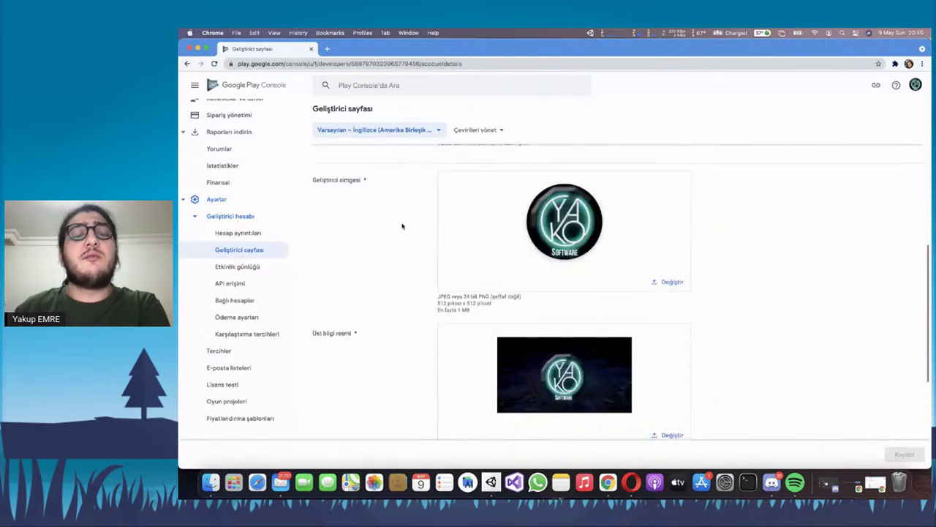
pyautogui.scroll(-1, 402, 226)
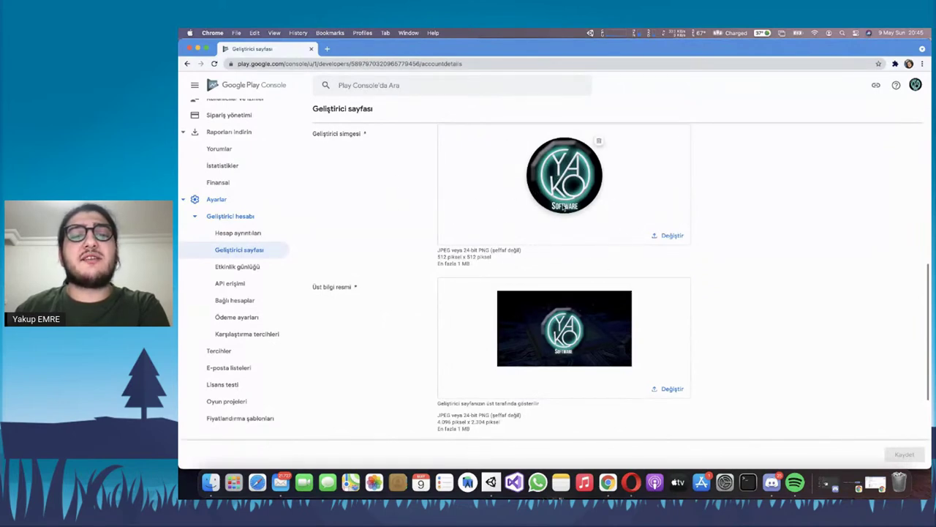
pyautogui.scroll(-1, 578, 183)
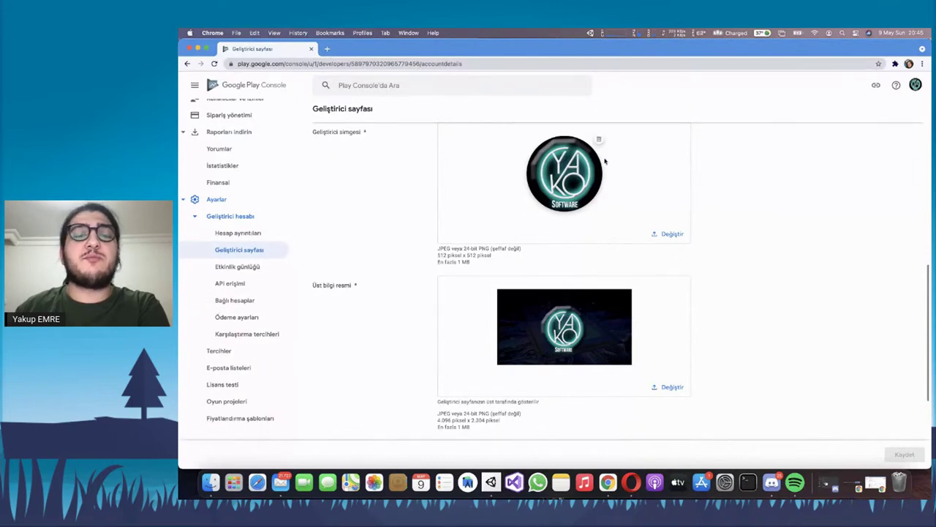
pyautogui.scroll(-2, 518, 296)
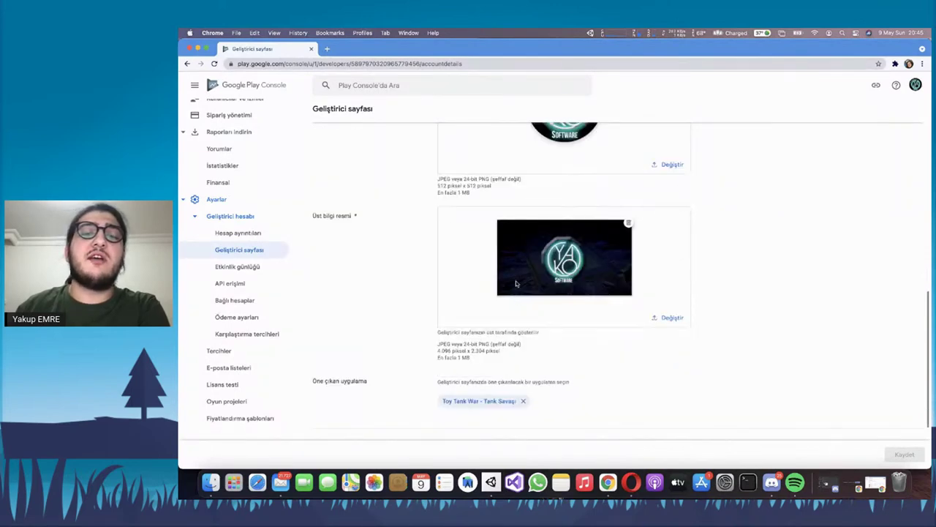
pyautogui.scroll(-2, 568, 168)
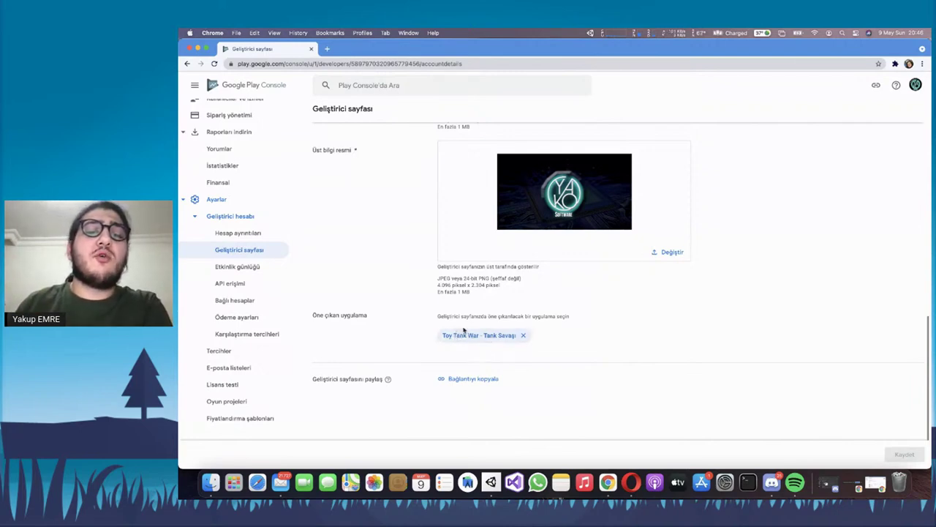
pyautogui.click(523, 337)
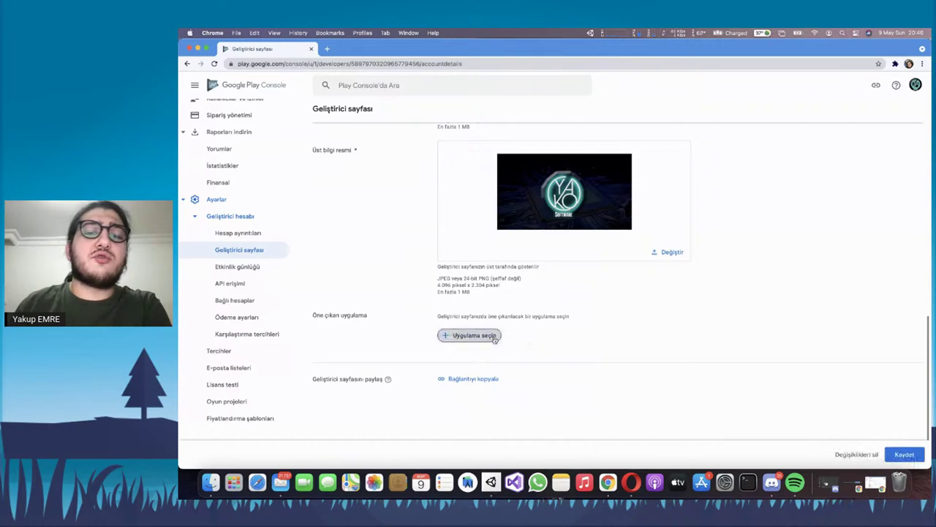
pyautogui.click(495, 337)
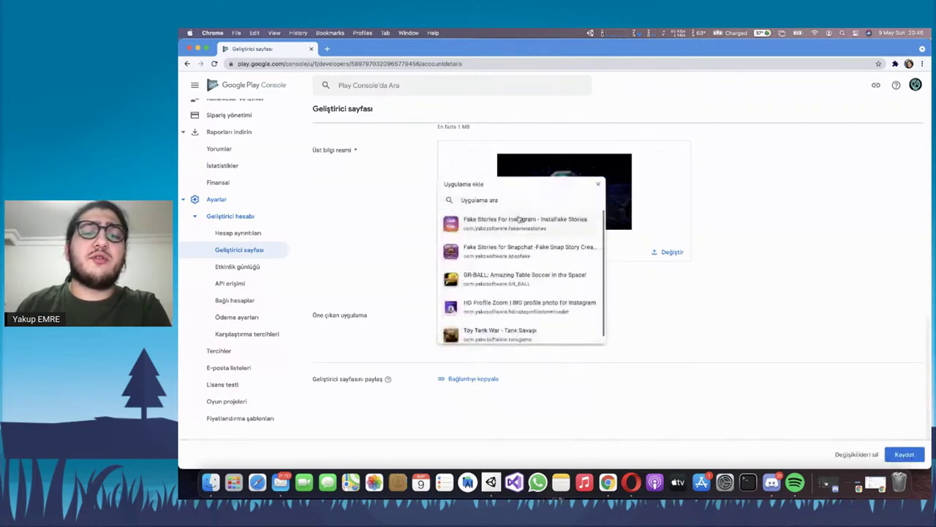
pyautogui.click(514, 330)
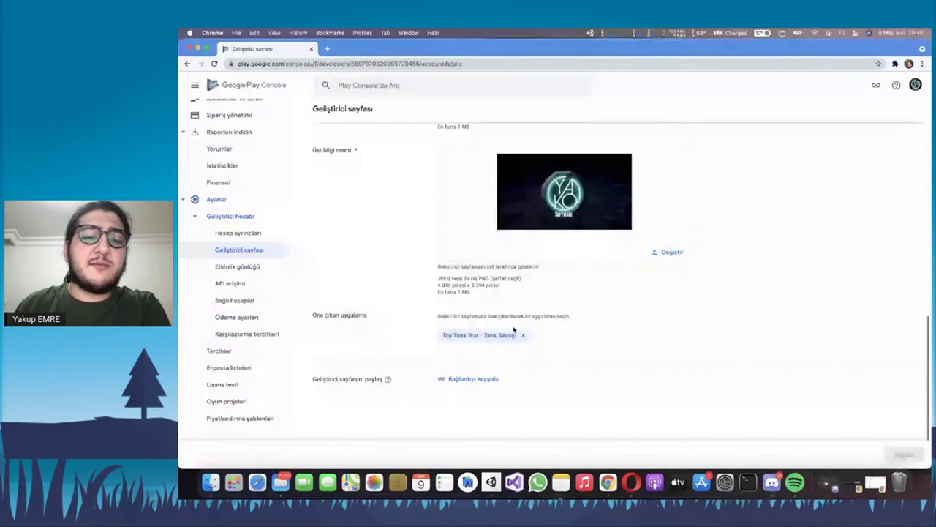
pyautogui.rightClick(458, 384)
pyautogui.click(458, 380)
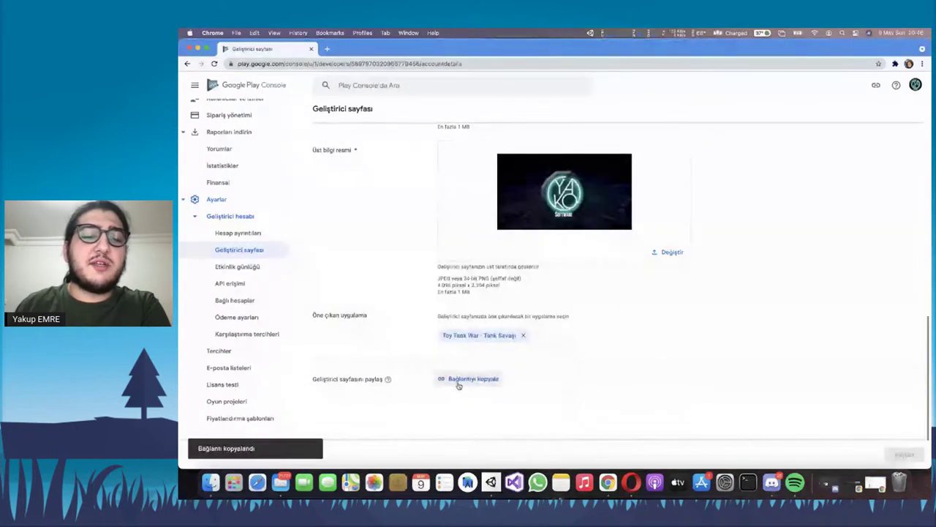
# Open the copied link in a new tab to view the public developer page, then return to Play Console
pyautogui.click(327, 48)
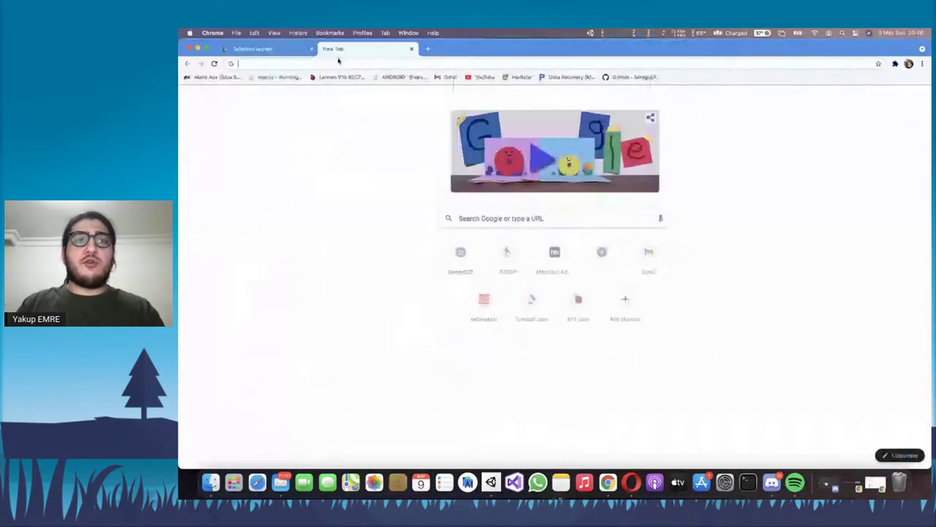
pyautogui.press('super+v')
pyautogui.press('Return')
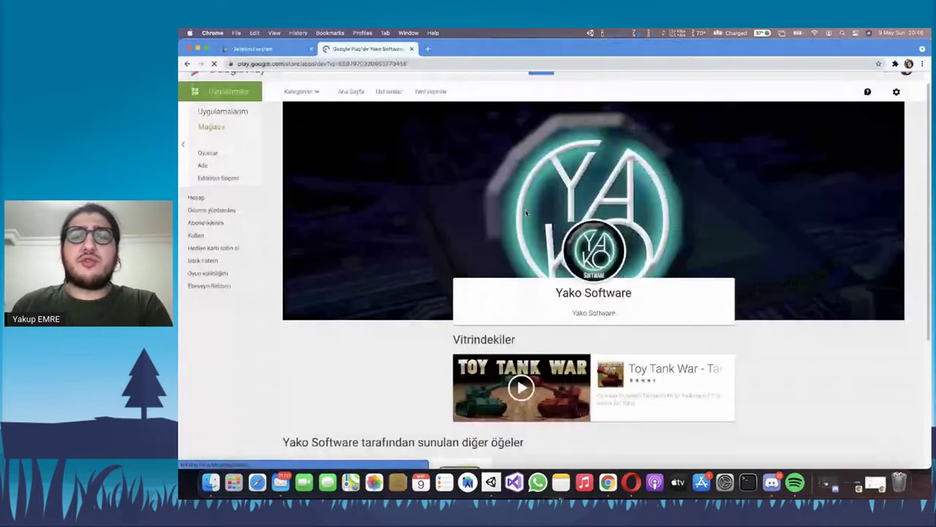
pyautogui.scroll(-3, 556, 215)
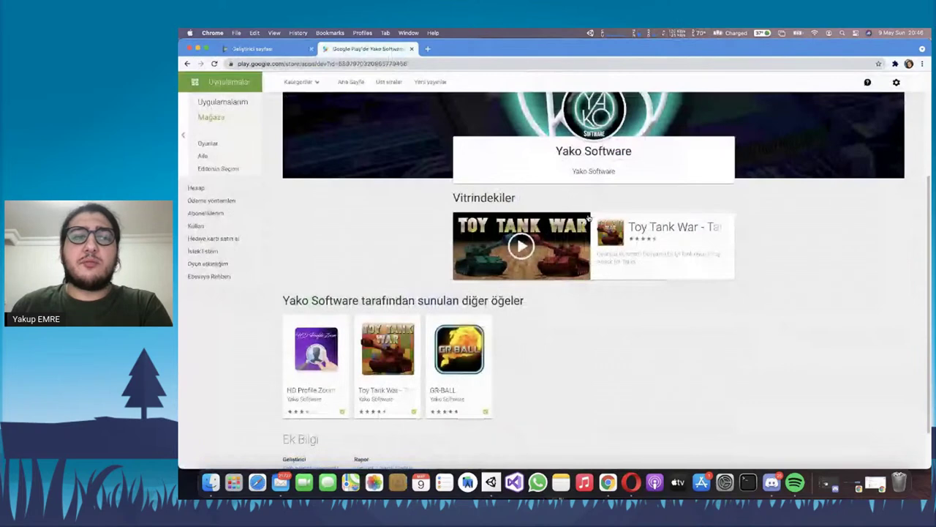
pyautogui.scroll(-2, 600, 225)
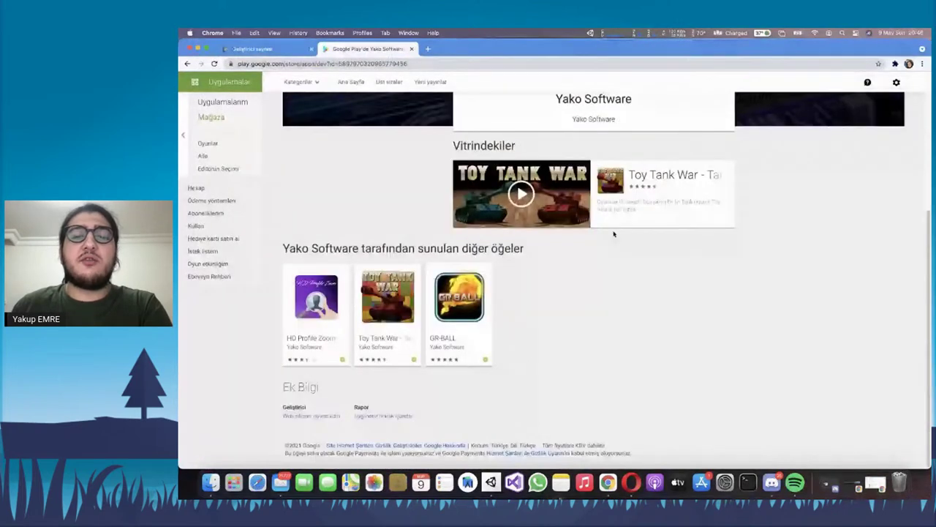
pyautogui.scroll(5, 613, 234)
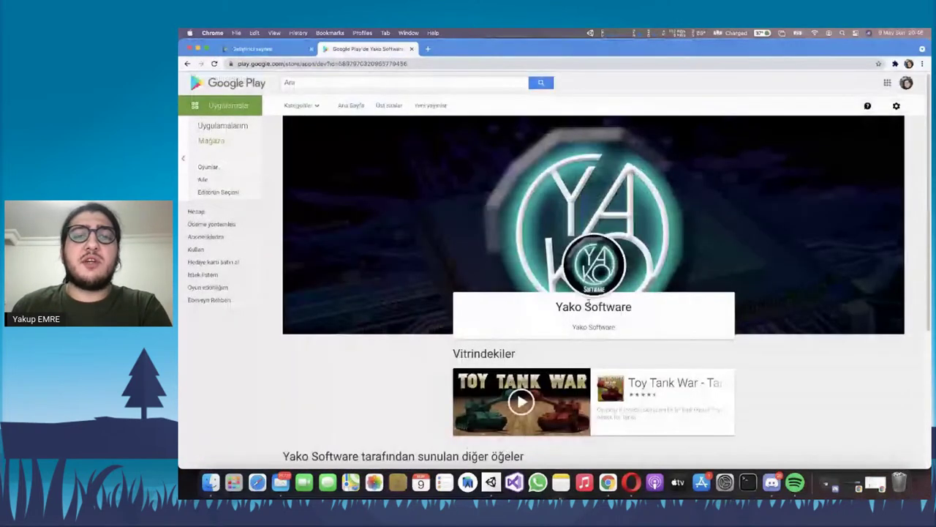
pyautogui.scroll(-4, 589, 300)
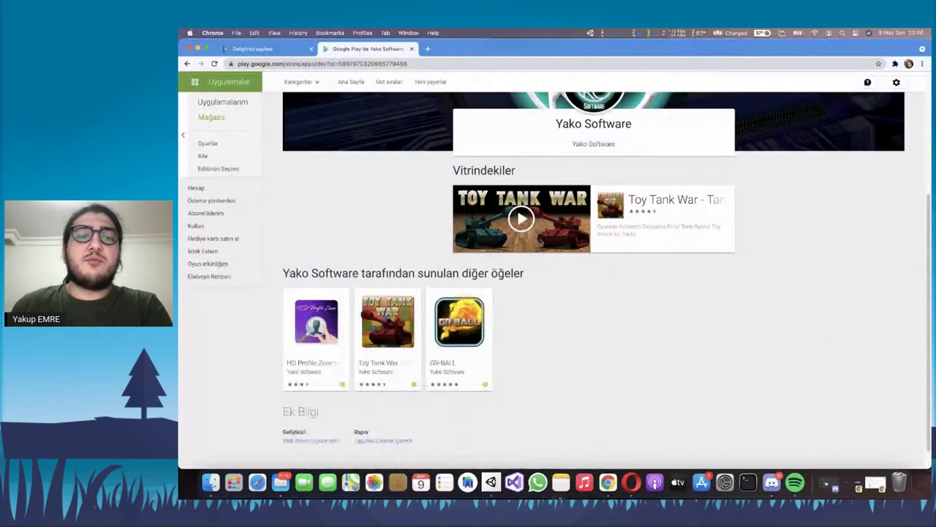
pyautogui.doubleClick(504, 170)
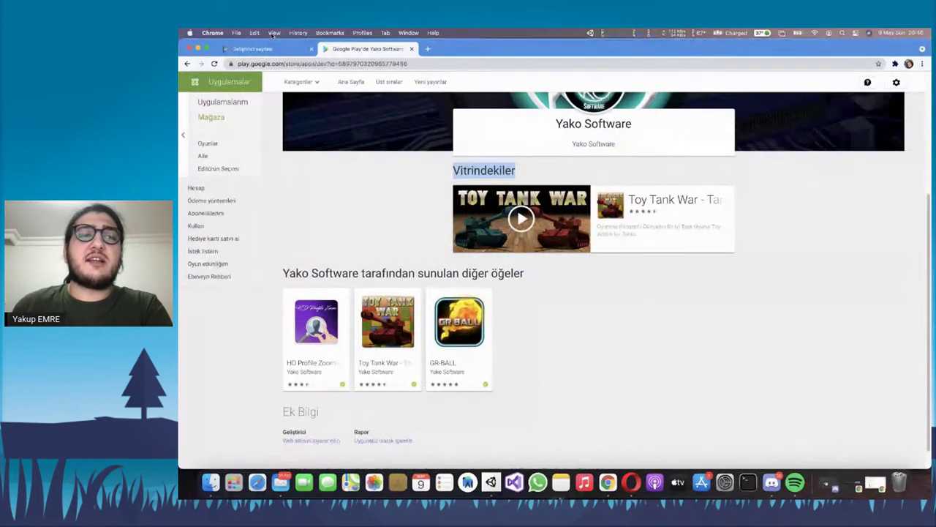
pyautogui.click(253, 48)
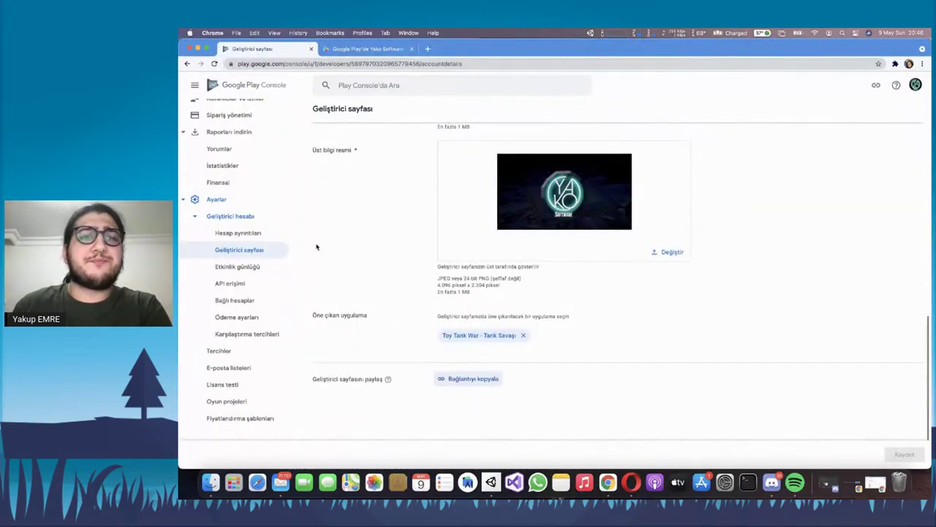
pyautogui.click(243, 271)
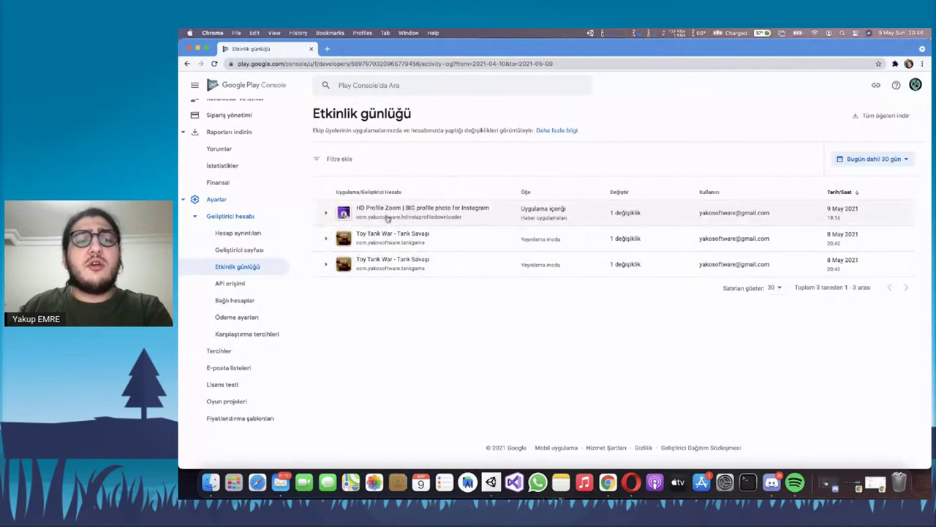
# Expand and collapse the first HD Profile Zoom activity log entry to view its change details
pyautogui.click(326, 214)
pyautogui.click(326, 214)
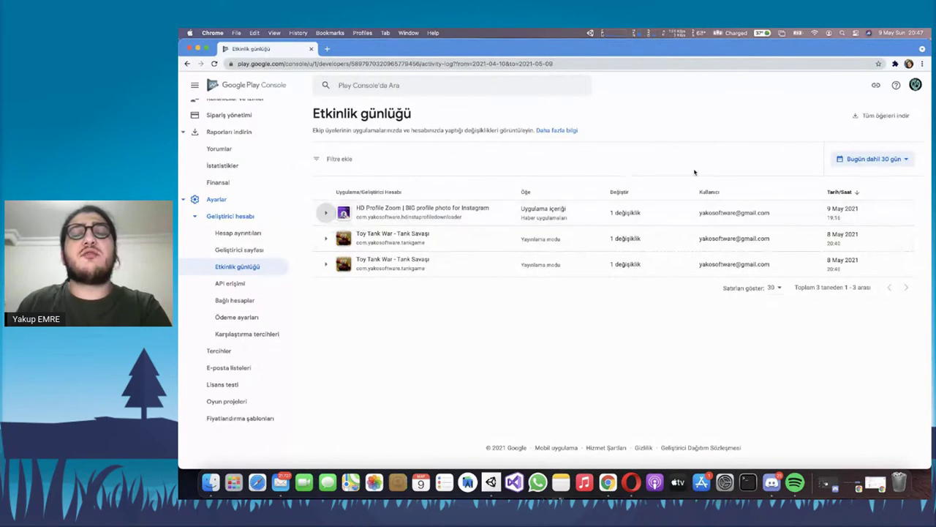
pyautogui.moveTo(699, 212); pyautogui.dragTo(769, 213)
pyautogui.click(711, 217)
pyautogui.moveTo(699, 213); pyautogui.dragTo(781, 213)
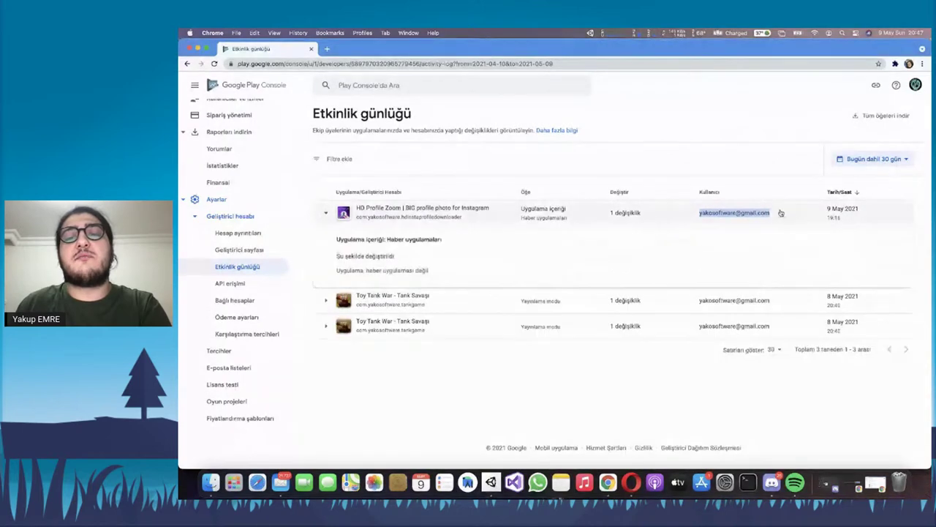
pyautogui.click(781, 213)
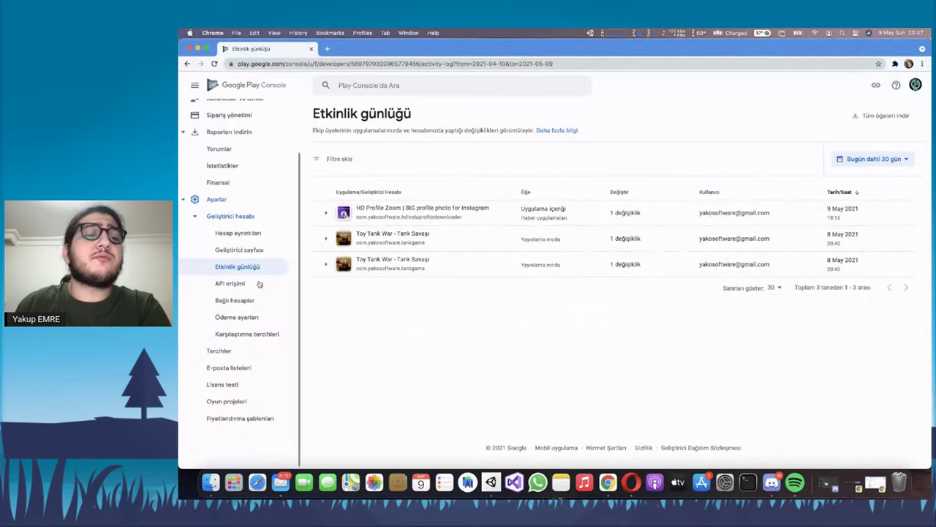
# Read the 'API erişimi kazanın' intro on the API erişimi page, then go to Bağlı hesaplar
pyautogui.click(230, 283)
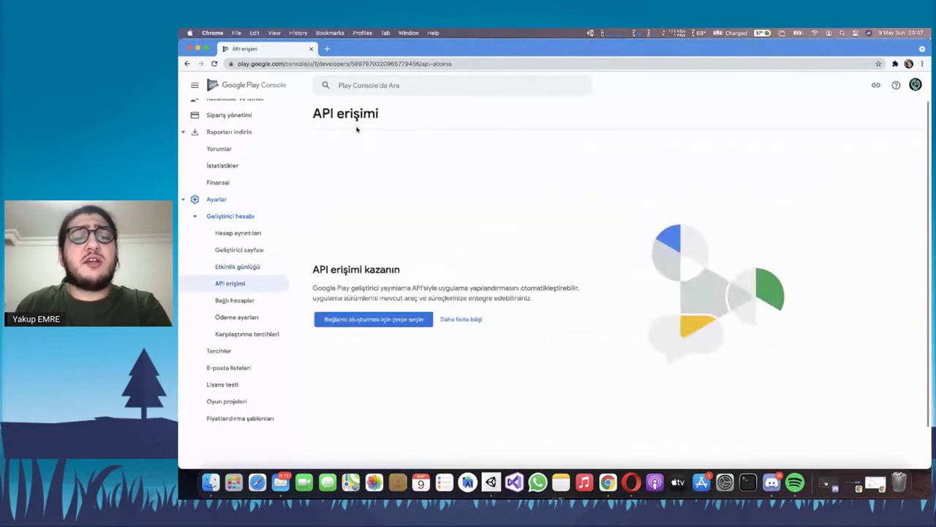
pyautogui.scroll(-2, 405, 283)
pyautogui.moveTo(314, 244); pyautogui.dragTo(425, 244)
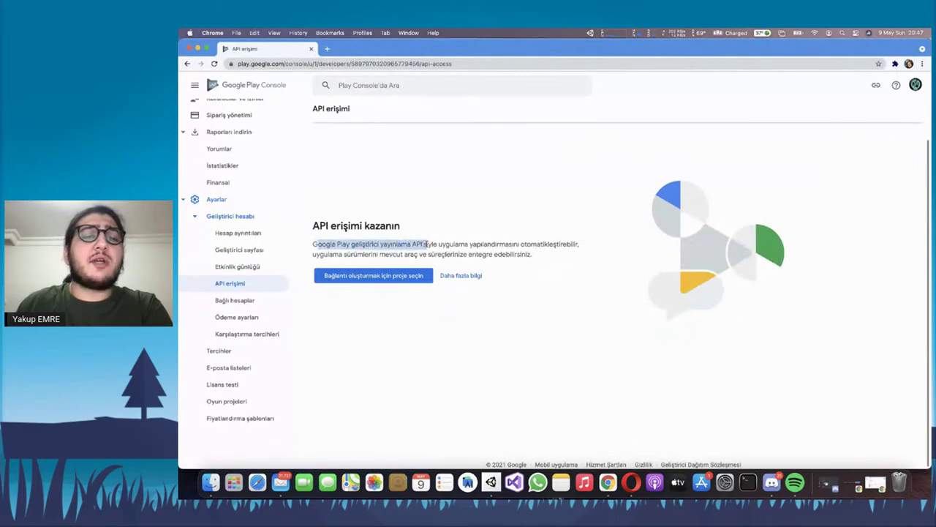
pyautogui.click(401, 245)
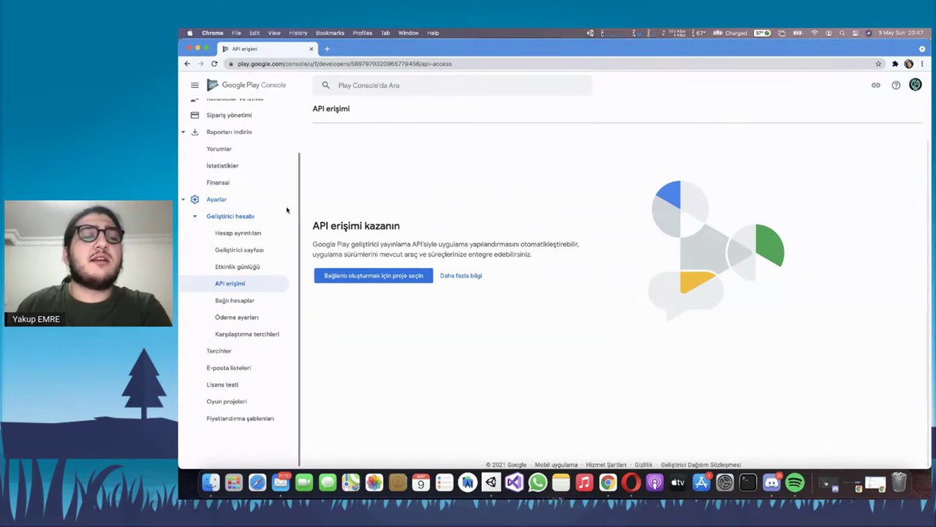
pyautogui.click(234, 300)
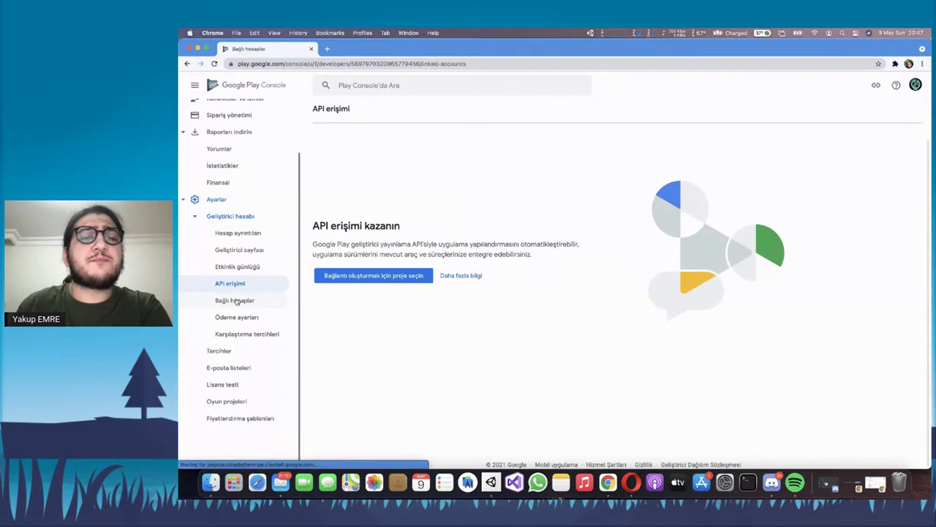
# Scroll through the Google Ads, Marketing Platform and Firebase connections, then go to Ödeme ayarları
pyautogui.scroll(-3, 476, 242)
pyautogui.scroll(3, 512, 292)
pyautogui.scroll(-3, 512, 294)
pyautogui.scroll(3, 494, 260)
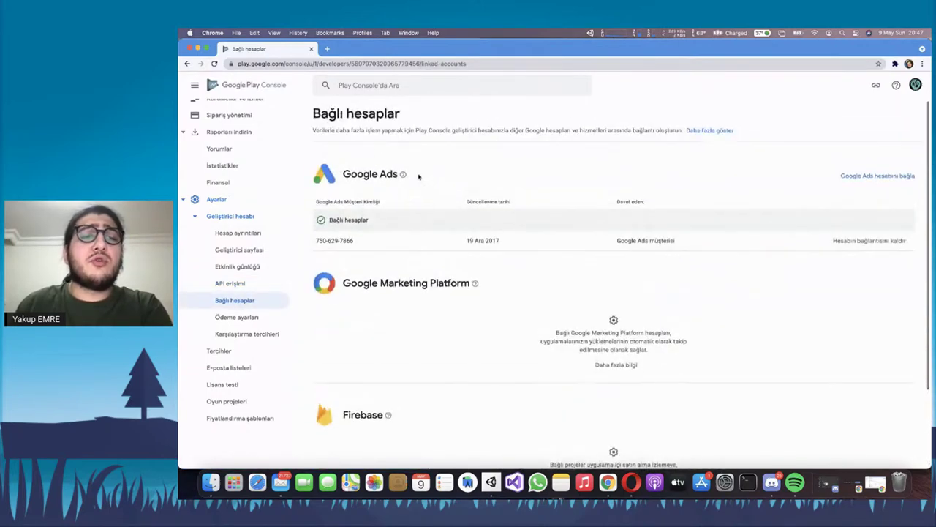
pyautogui.scroll(-1, 415, 174)
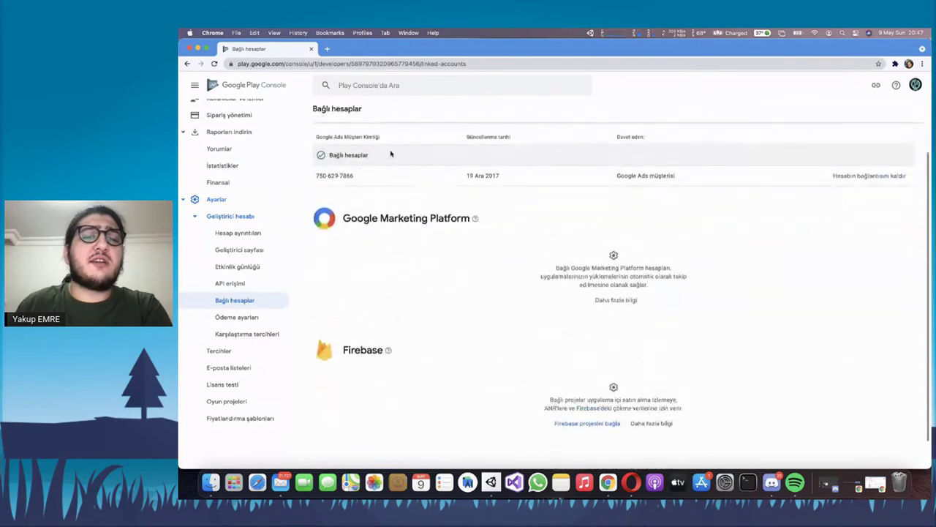
pyautogui.scroll(-1, 410, 179)
pyautogui.scroll(-1, 403, 293)
pyautogui.scroll(3, 468, 318)
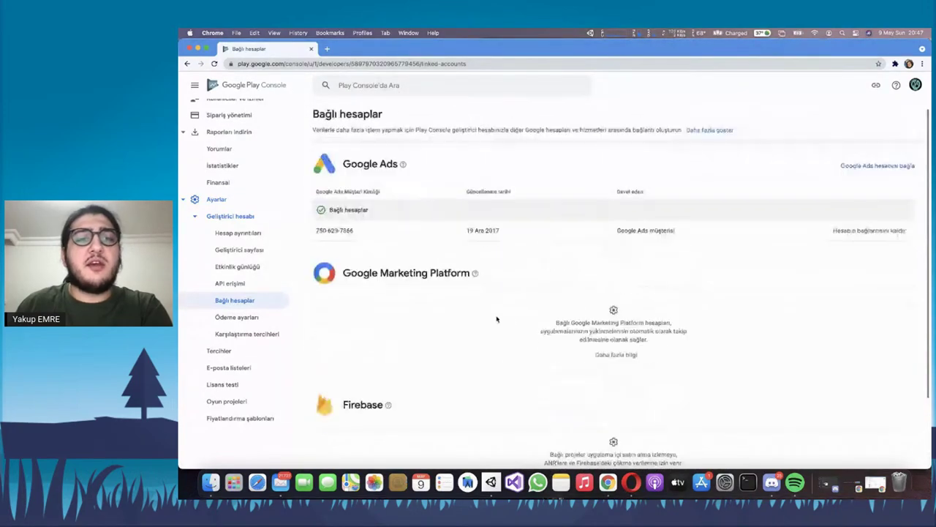
pyautogui.scroll(-3, 440, 293)
pyautogui.scroll(3, 440, 291)
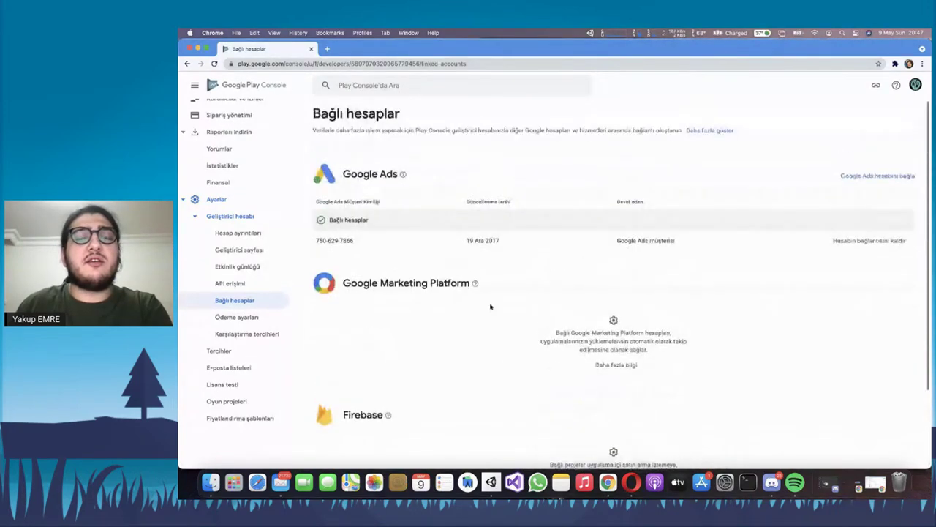
pyautogui.scroll(-3, 520, 230)
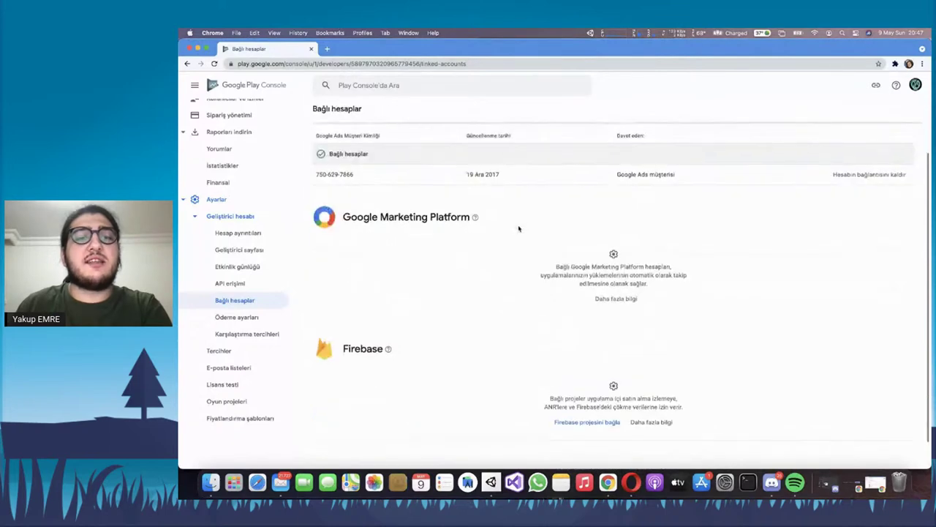
pyautogui.scroll(3, 520, 233)
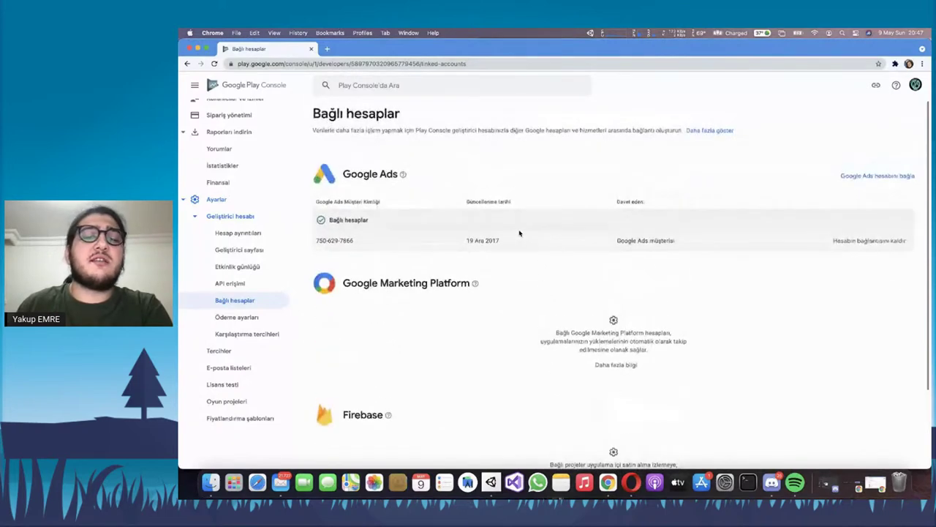
pyautogui.scroll(-3, 519, 232)
pyautogui.moveTo(545, 368); pyautogui.dragTo(653, 370)
pyautogui.click(653, 369)
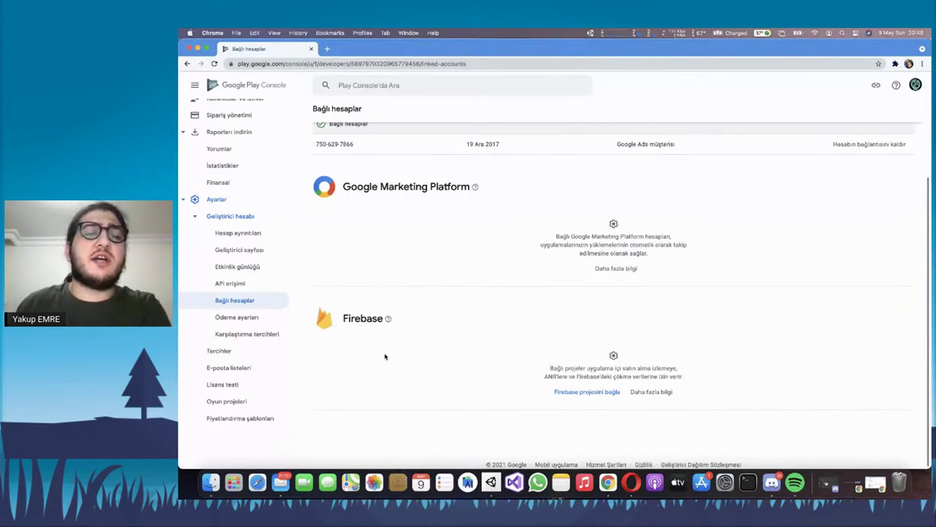
pyautogui.click(234, 318)
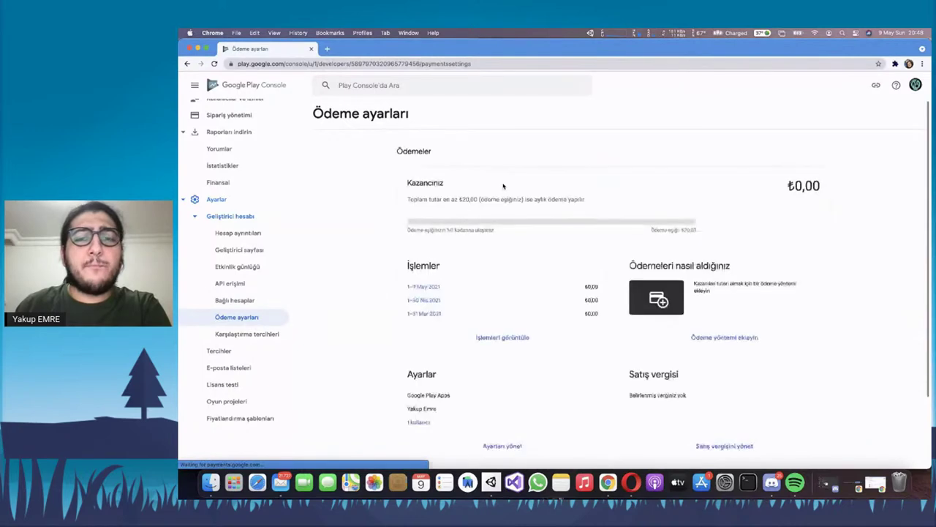
# Skim the Kazancınız card showing ₺0,00 earnings and highlight the payout threshold sentence
pyautogui.scroll(-1, 537, 170)
pyautogui.scroll(1, 537, 170)
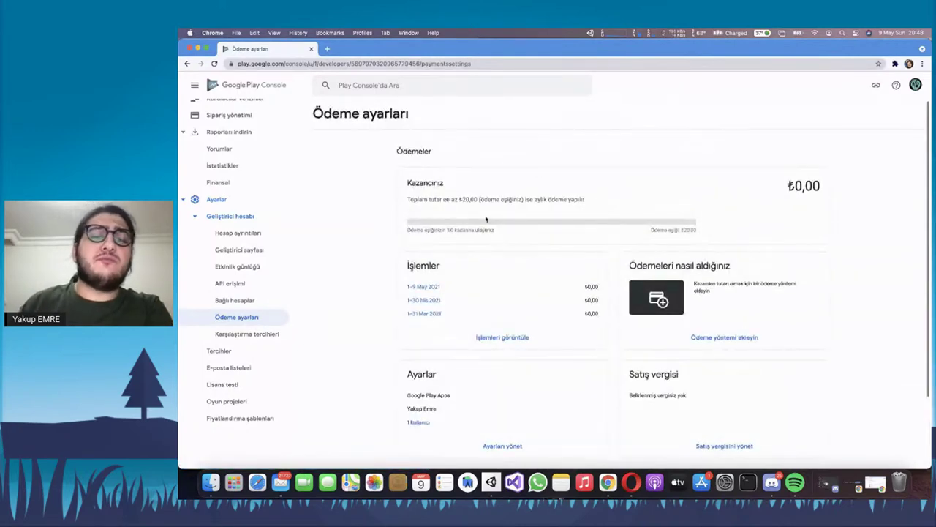
pyautogui.moveTo(459, 199); pyautogui.dragTo(574, 199)
pyautogui.click(574, 199)
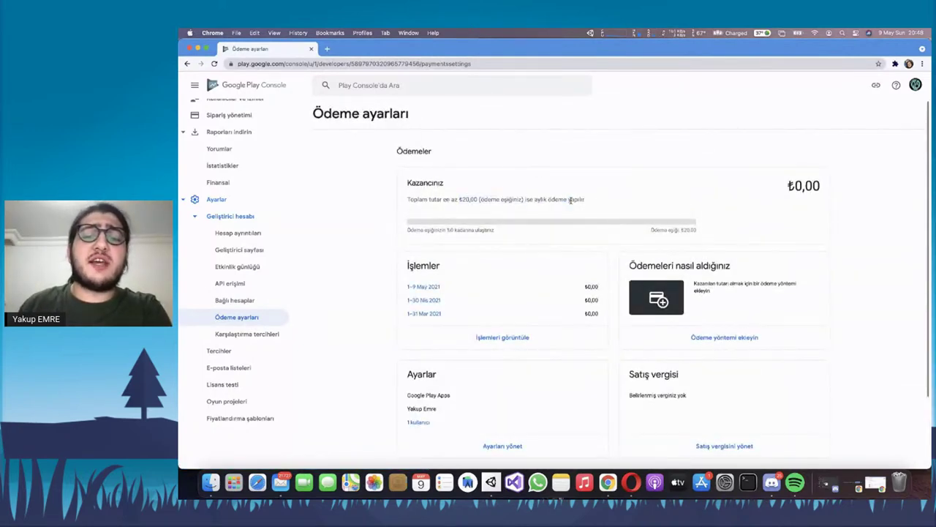
# Scroll through the transactions and highlight the ₺20,00 payout threshold amount
pyautogui.scroll(-3, 574, 203)
pyautogui.scroll(1, 573, 203)
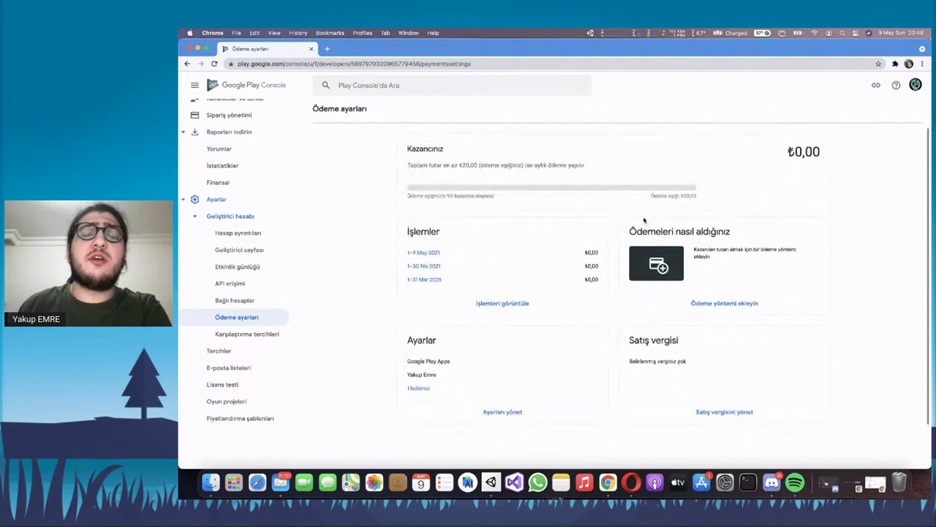
pyautogui.scroll(1, 444, 183)
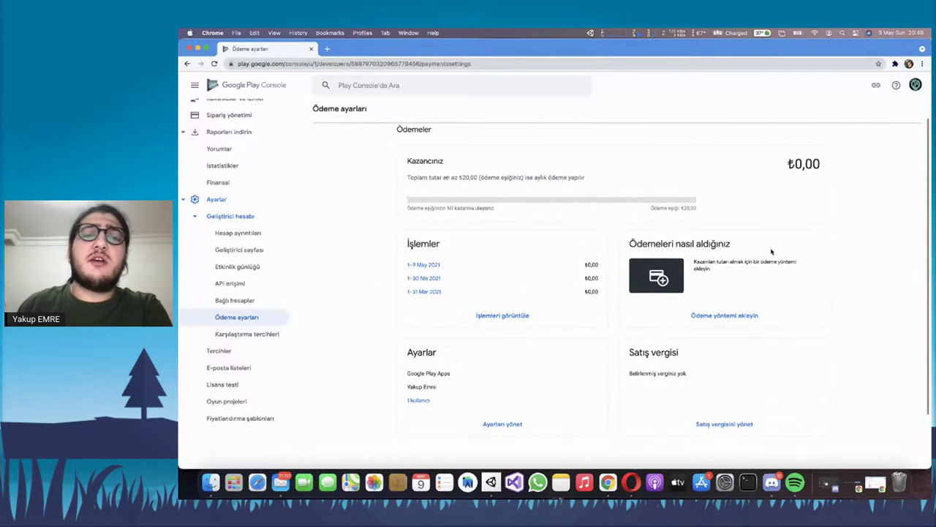
pyautogui.scroll(2, 512, 183)
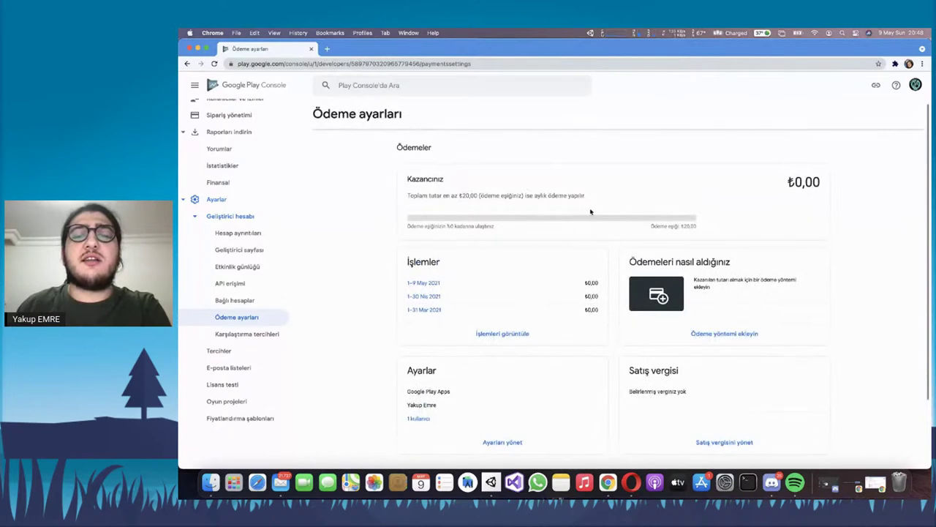
pyautogui.scroll(-1, 644, 220)
pyautogui.tripleClick(691, 224)
pyautogui.click(697, 224)
pyautogui.tripleClick(693, 227)
pyautogui.doubleClick(689, 225)
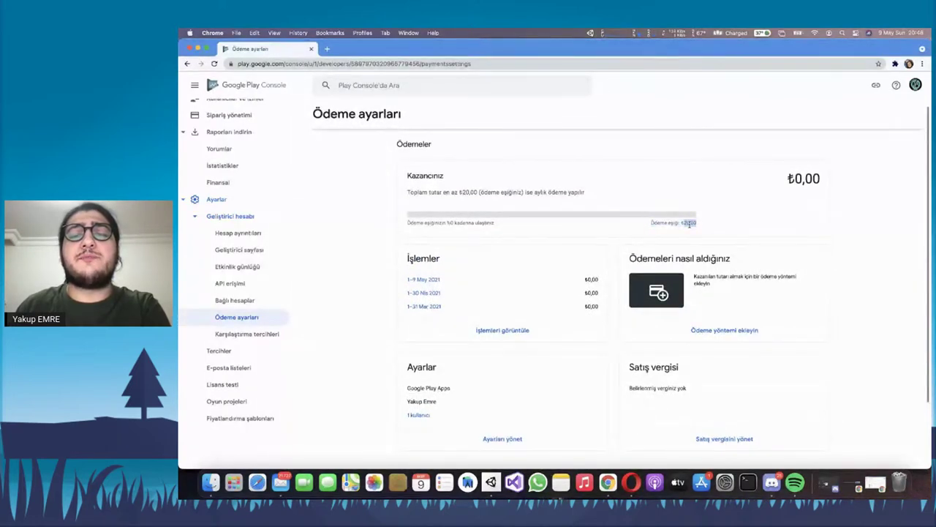
pyautogui.click(711, 231)
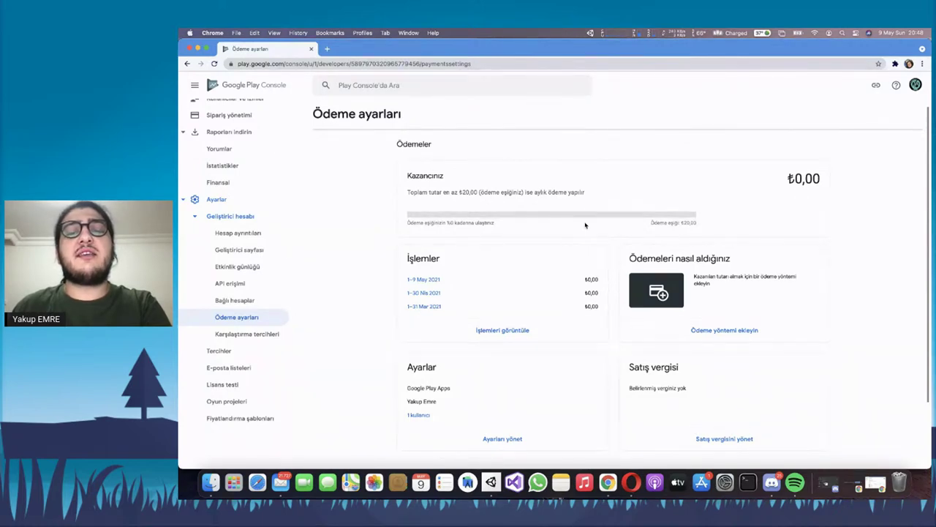
# Read the Satış vergisi card, which shows no specified sales tax
pyautogui.scroll(-2, 758, 341)
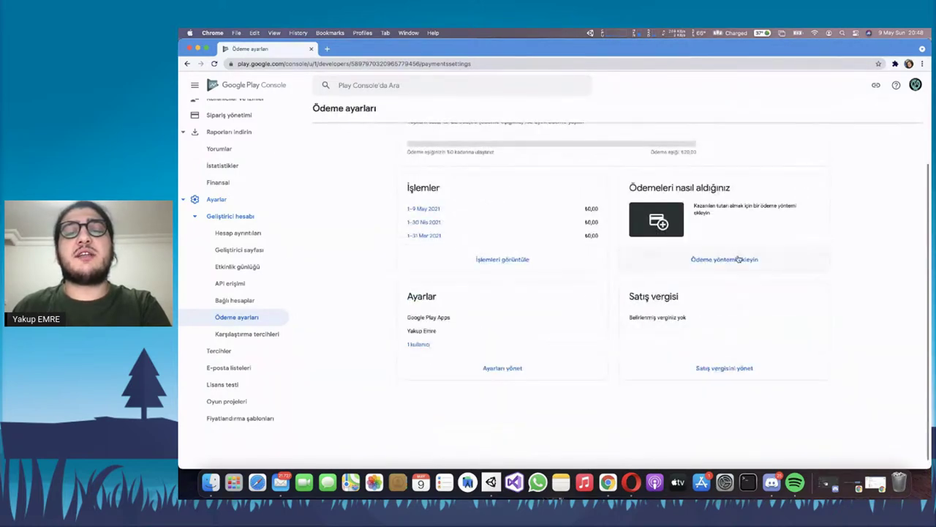
pyautogui.scroll(1, 739, 260)
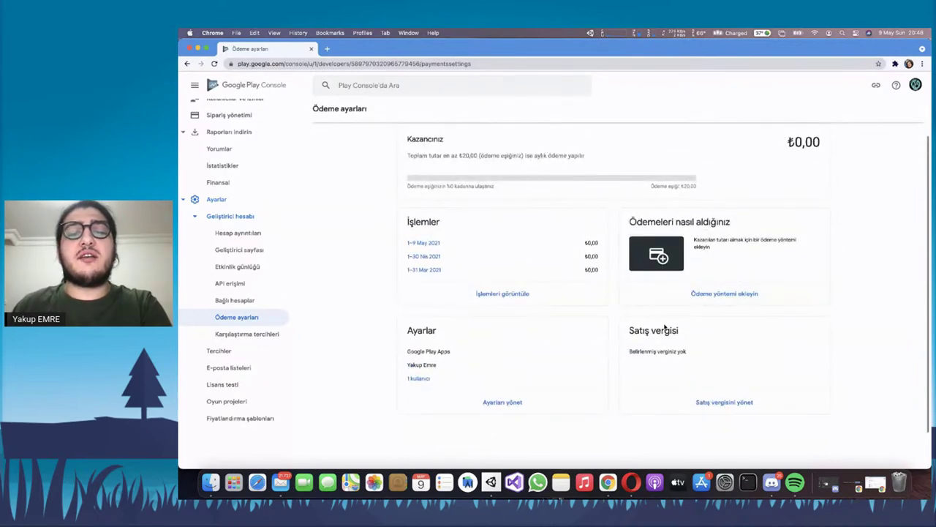
pyautogui.moveTo(627, 334); pyautogui.dragTo(728, 362)
pyautogui.doubleClick(639, 330)
pyautogui.moveTo(663, 336); pyautogui.dragTo(704, 366)
pyautogui.click(704, 366)
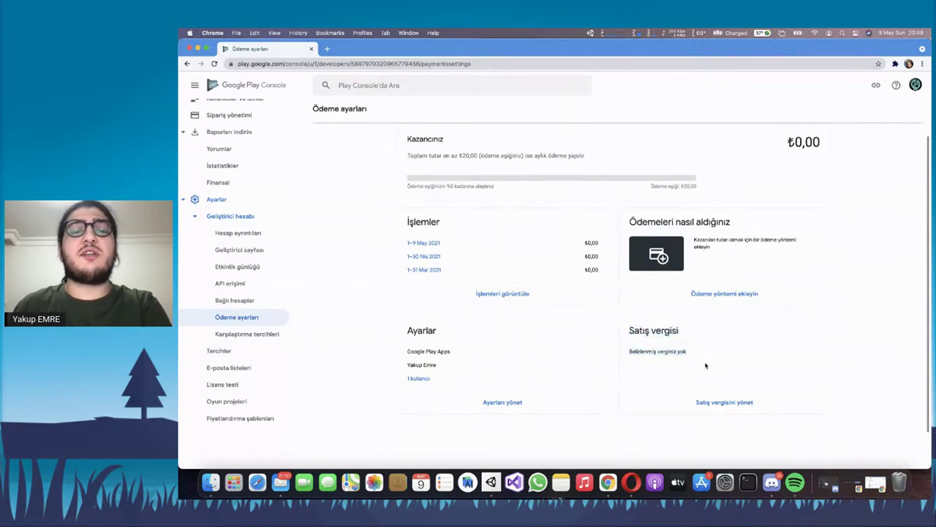
# View Karşılaştırma tercihleri with custom Android vitals peer groups enabled, then go to notification preferences
pyautogui.click(257, 336)
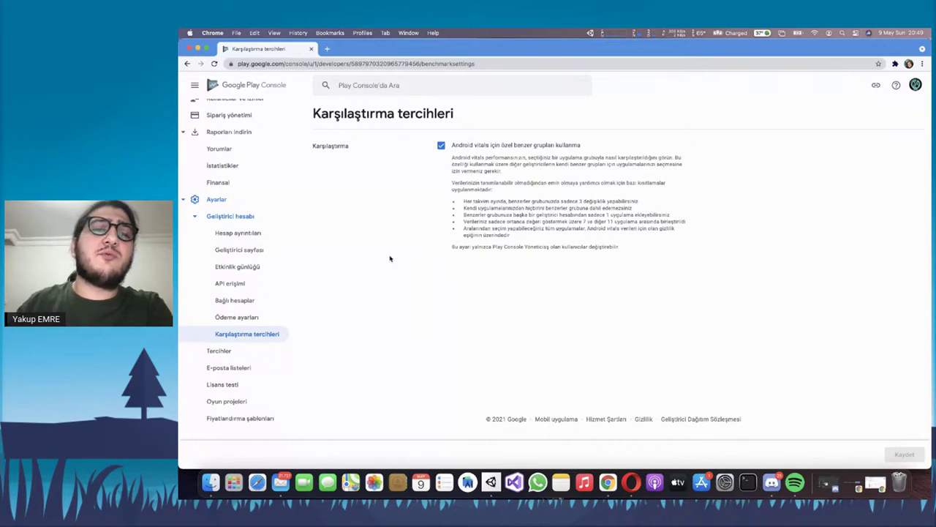
pyautogui.click(256, 351)
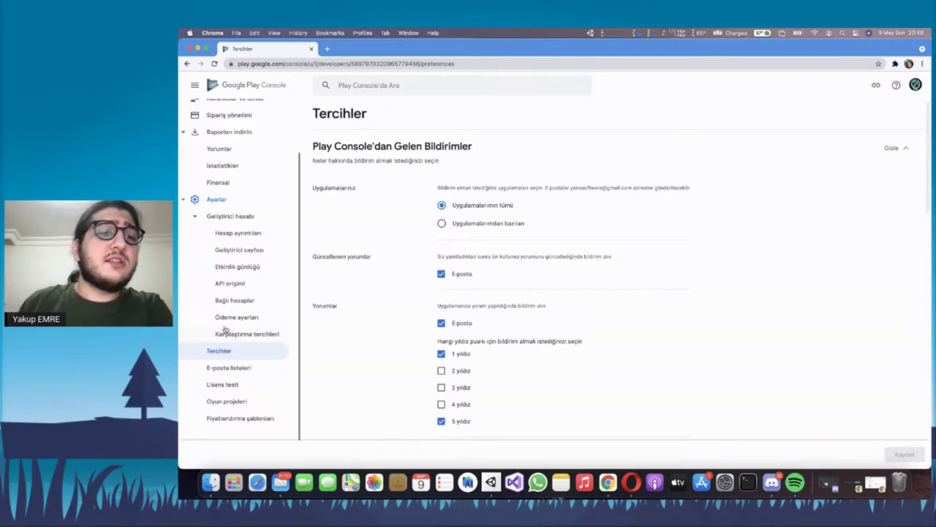
pyautogui.scroll(-3, 390, 253)
pyautogui.scroll(3, 390, 253)
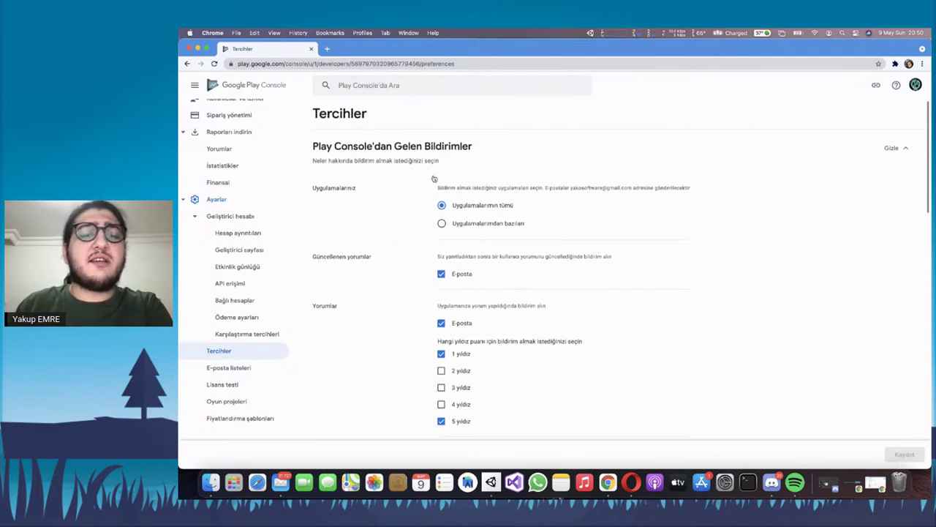
pyautogui.scroll(-10, 434, 178)
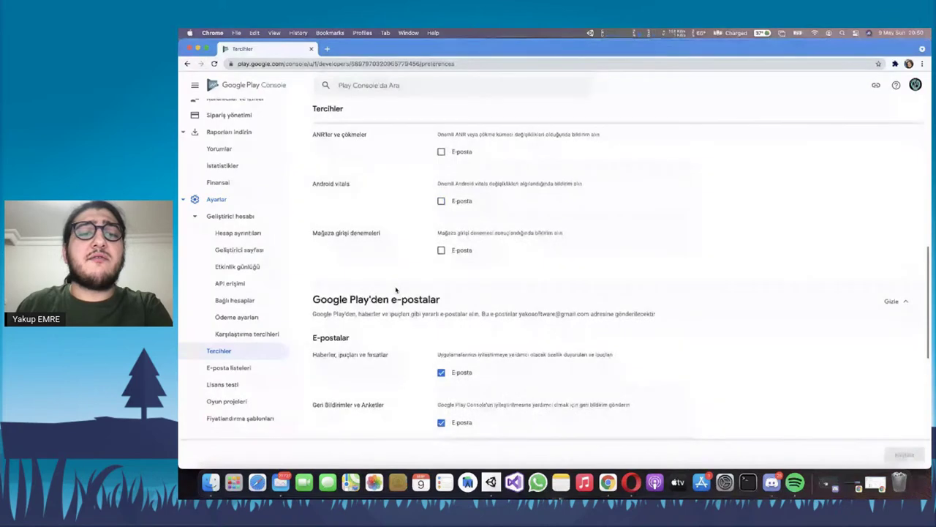
pyautogui.scroll(-5, 383, 278)
pyautogui.scroll(3, 361, 227)
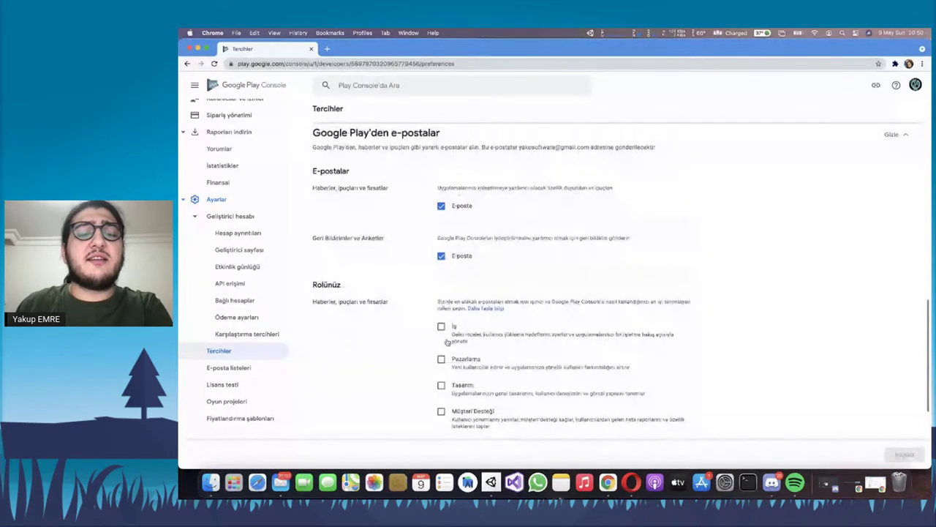
pyautogui.scroll(-3, 449, 342)
pyautogui.scroll(6, 457, 300)
pyautogui.scroll(3, 451, 288)
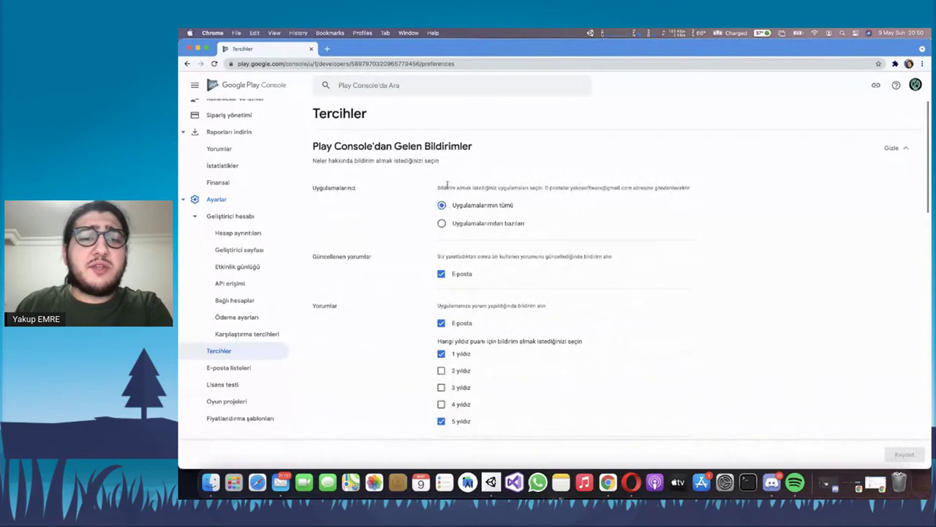
pyautogui.tripleClick(471, 187)
pyautogui.click(499, 187)
pyautogui.tripleClick(500, 187)
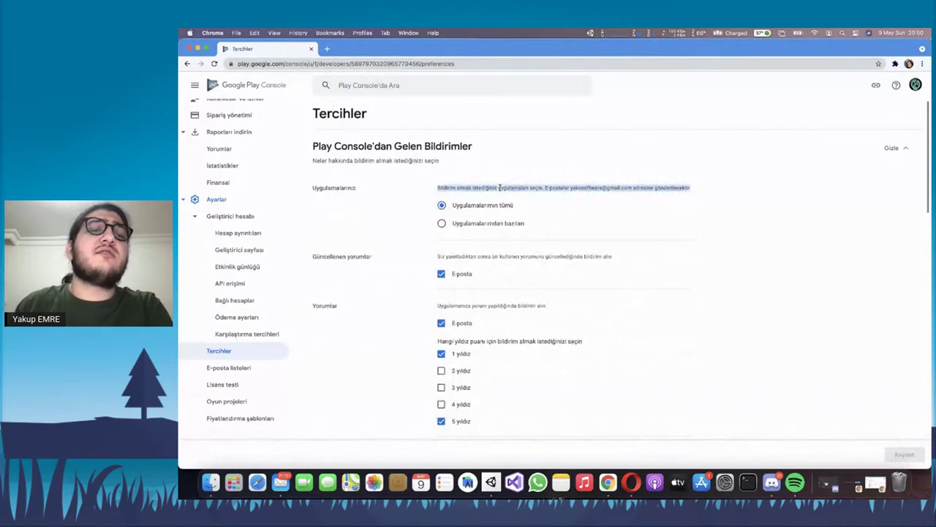
pyautogui.click(443, 225)
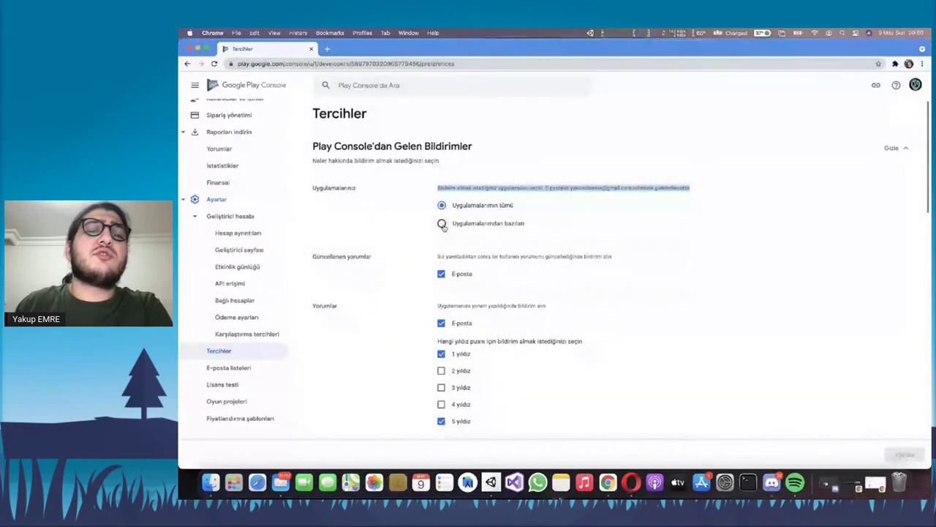
pyautogui.click(479, 244)
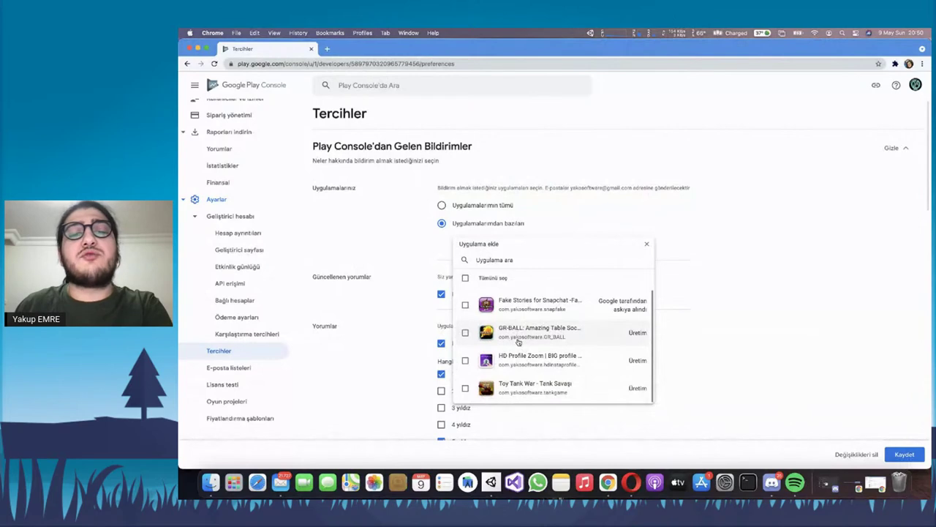
pyautogui.click(647, 243)
pyautogui.click(441, 205)
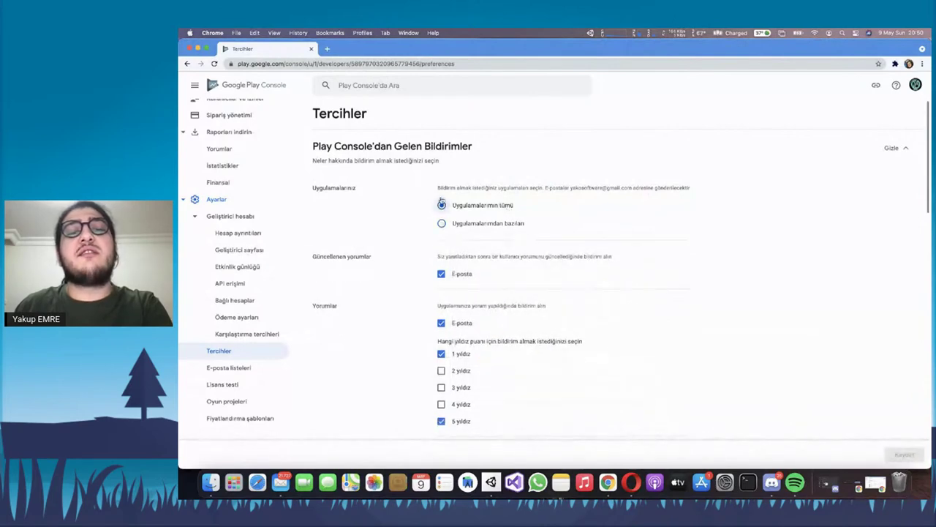
pyautogui.scroll(-2, 445, 191)
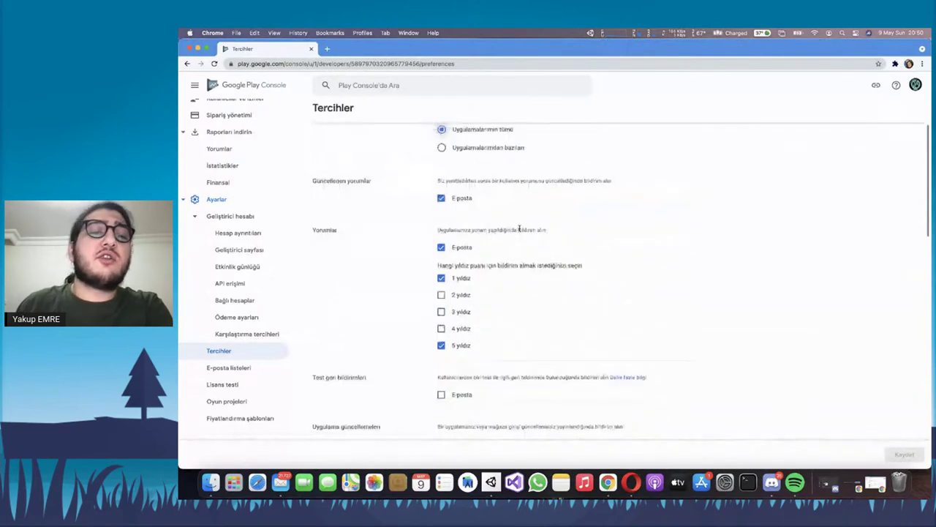
pyautogui.tripleClick(548, 184)
pyautogui.click(548, 183)
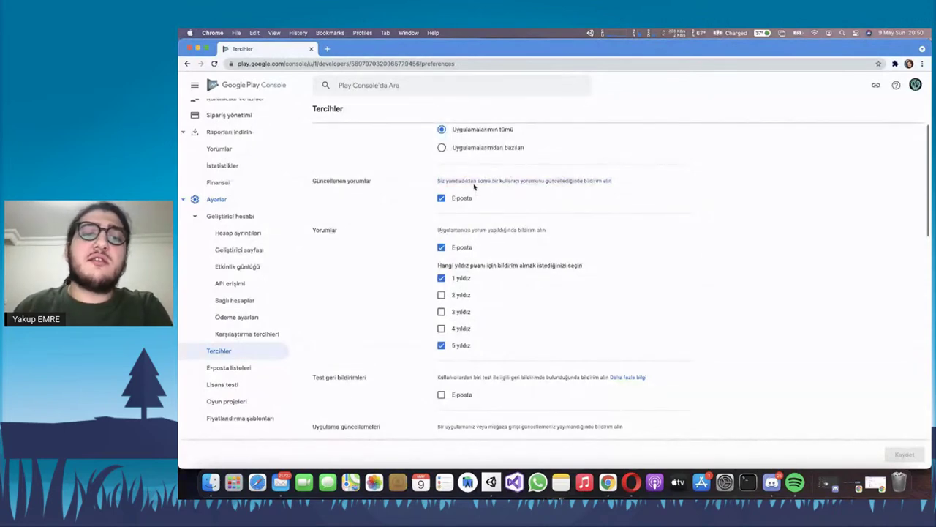
pyautogui.tripleClick(505, 183)
pyautogui.click(496, 177)
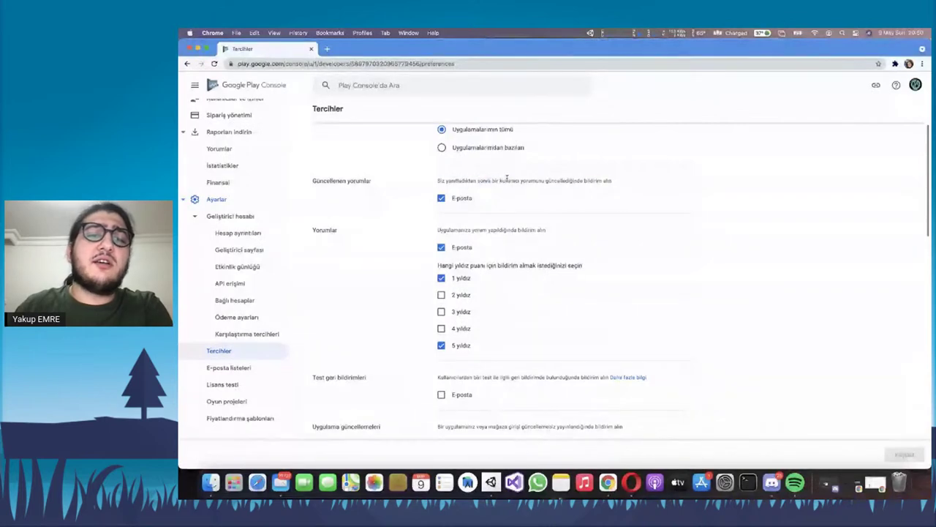
pyautogui.doubleClick(560, 180)
pyautogui.doubleClick(560, 180)
pyautogui.tripleClick(475, 180)
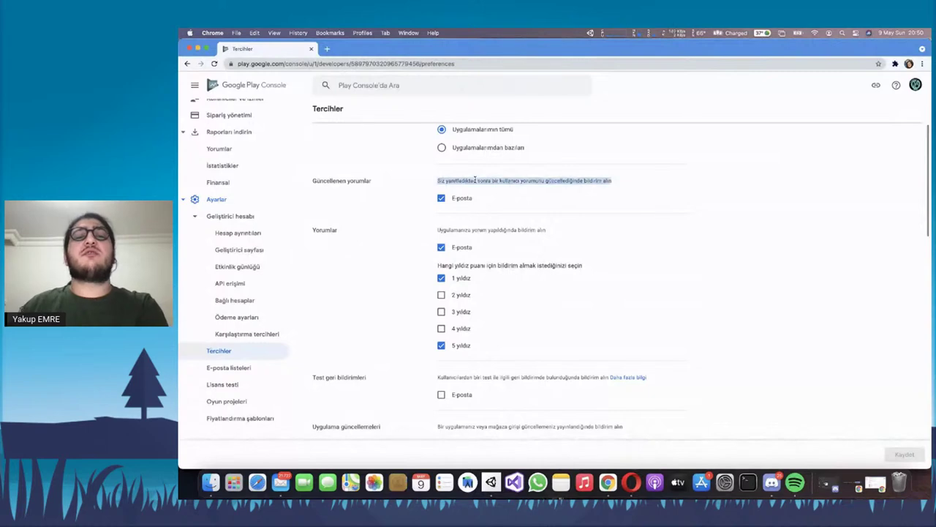
pyautogui.scroll(-3, 490, 220)
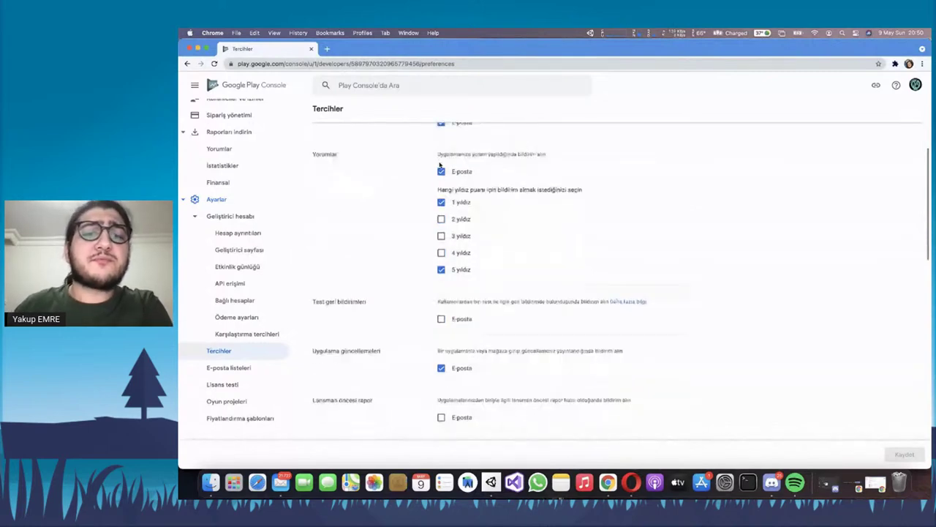
pyautogui.tripleClick(501, 154)
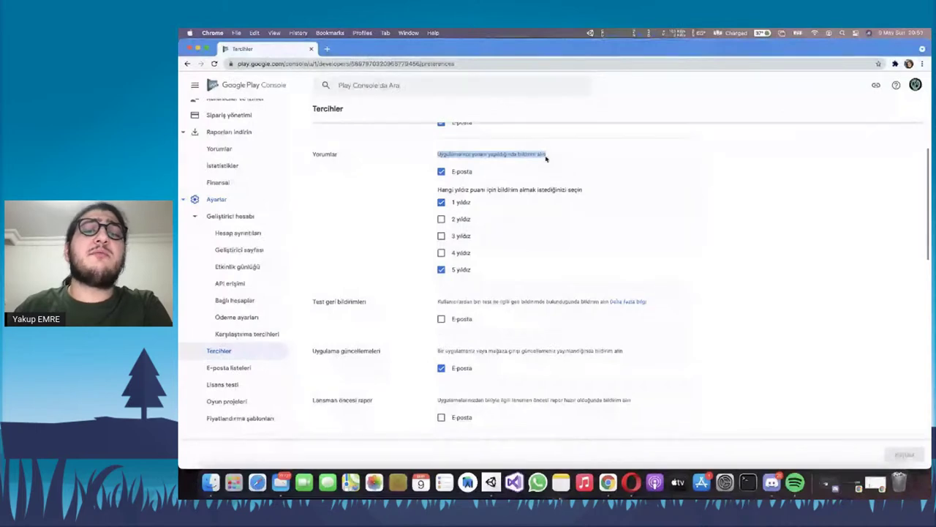
pyautogui.click(442, 189)
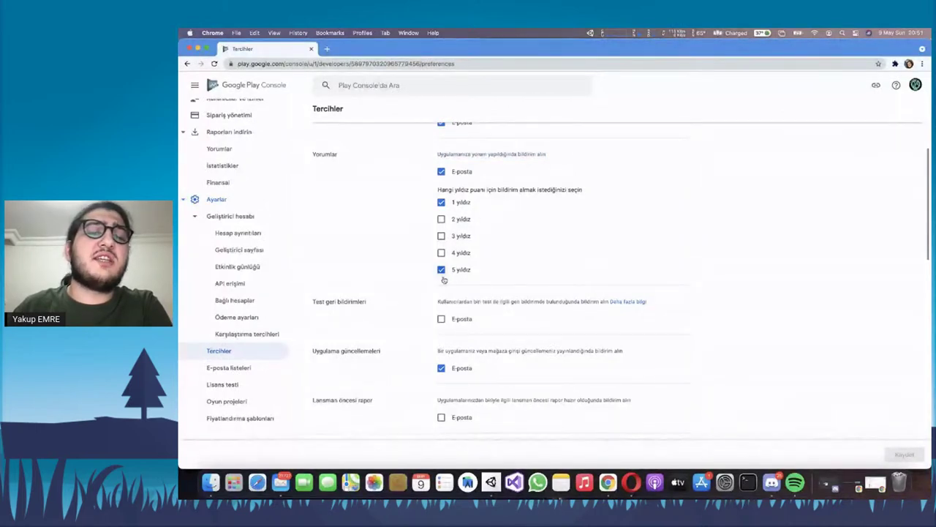
pyautogui.doubleClick(441, 270)
pyautogui.click(441, 270)
pyautogui.click(443, 219)
pyautogui.click(442, 235)
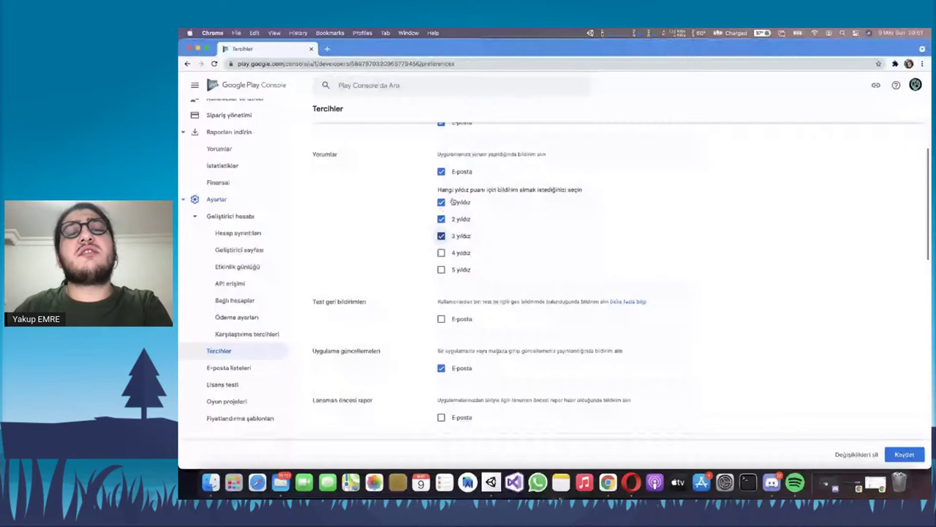
pyautogui.click(475, 206)
pyautogui.click(471, 211)
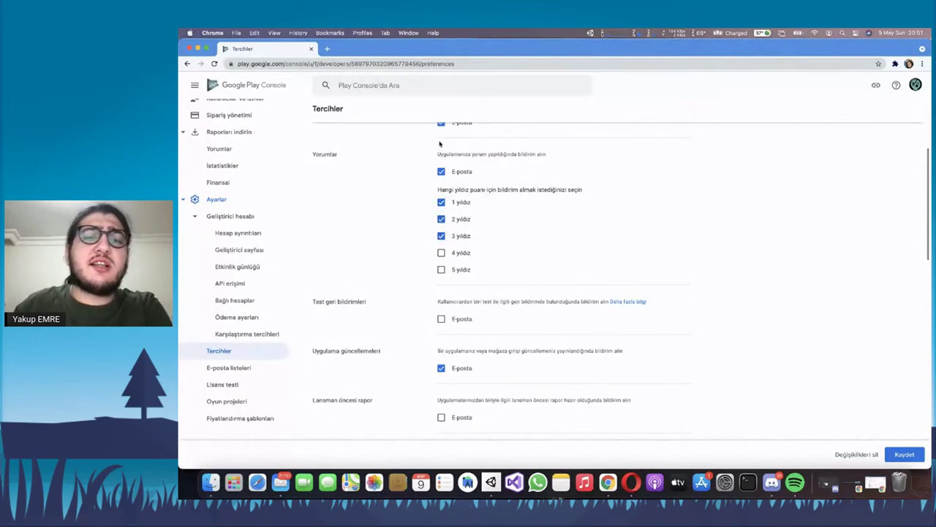
pyautogui.click(441, 235)
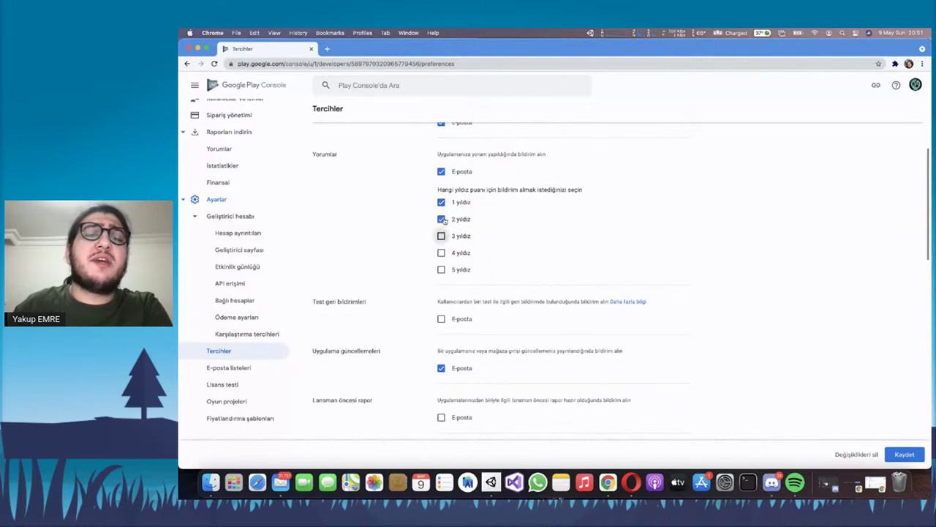
pyautogui.click(441, 219)
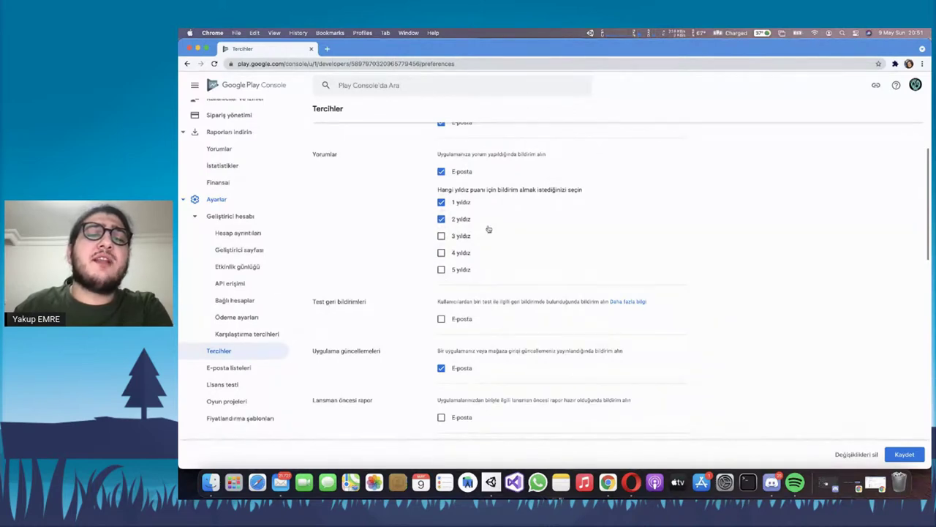
pyautogui.click(453, 272)
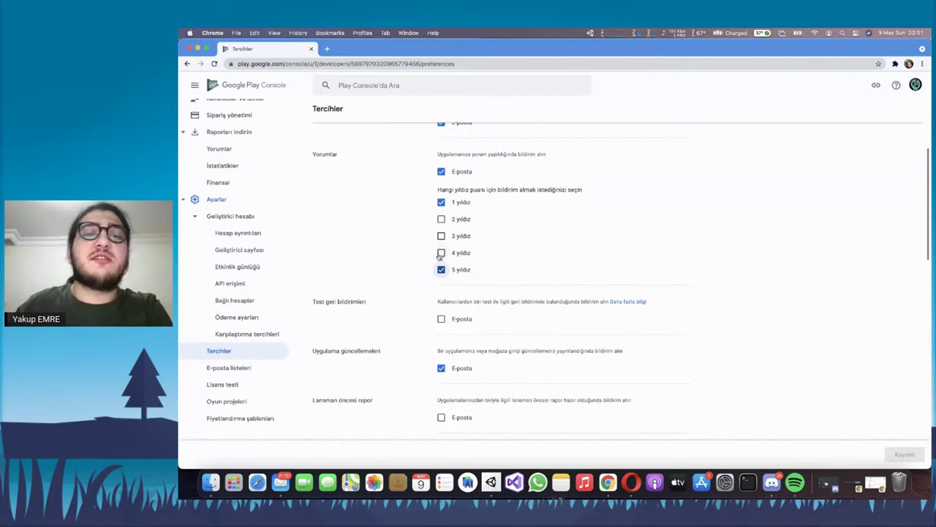
pyautogui.scroll(-5, 425, 219)
pyautogui.scroll(2, 391, 197)
pyautogui.scroll(-1, 376, 199)
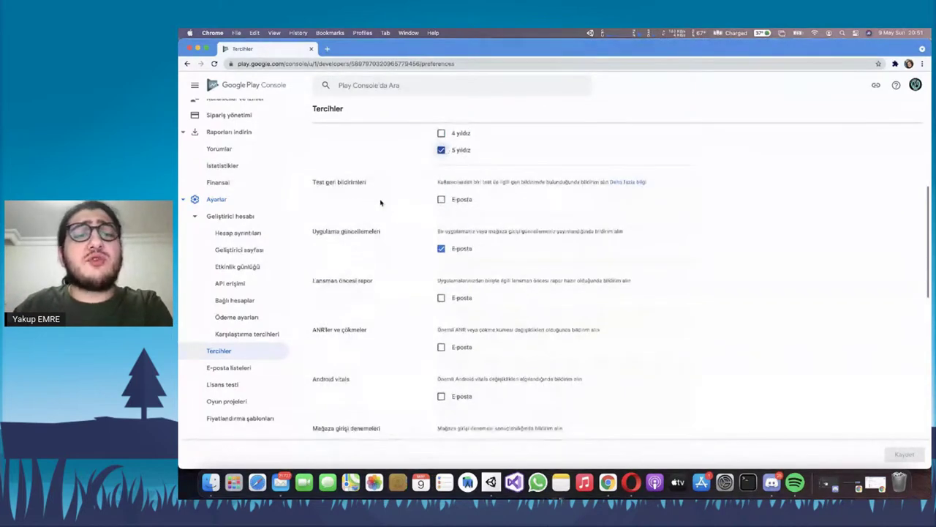
pyautogui.scroll(-2, 373, 234)
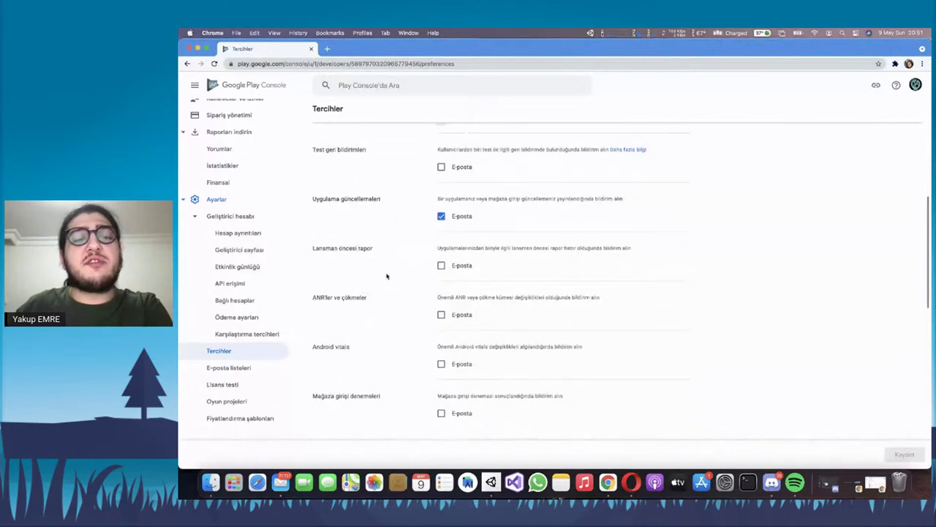
pyautogui.scroll(-4, 366, 256)
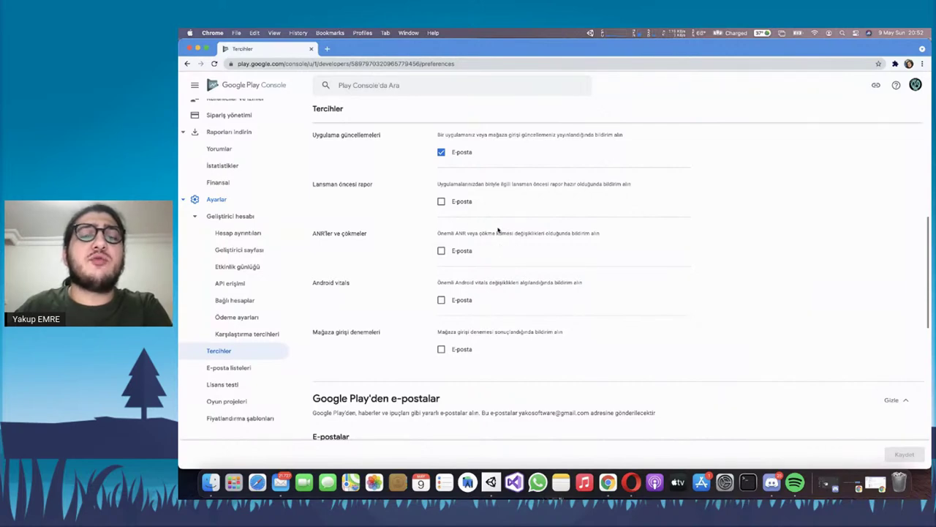
pyautogui.scroll(-1, 496, 244)
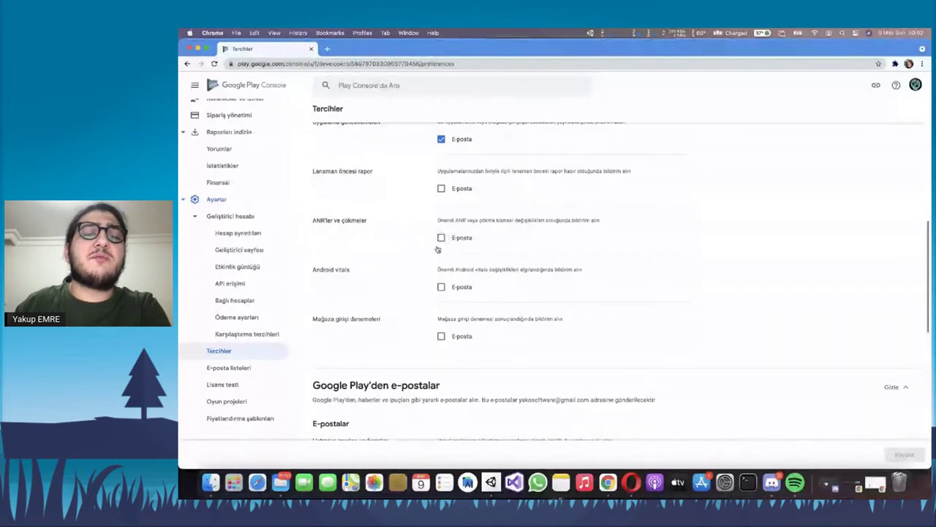
# Scroll the Tercihler page and highlight the news, tips and offers email description
pyautogui.scroll(-3, 421, 240)
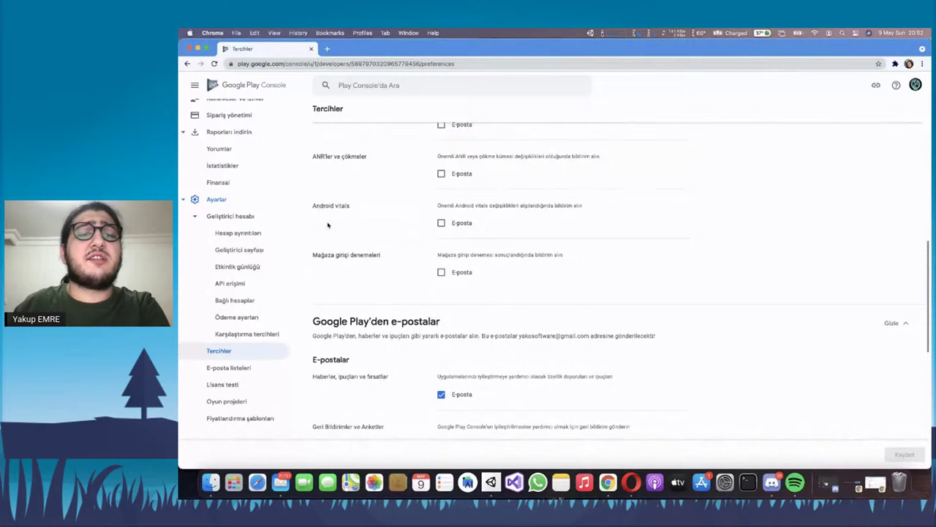
pyautogui.scroll(-3, 381, 178)
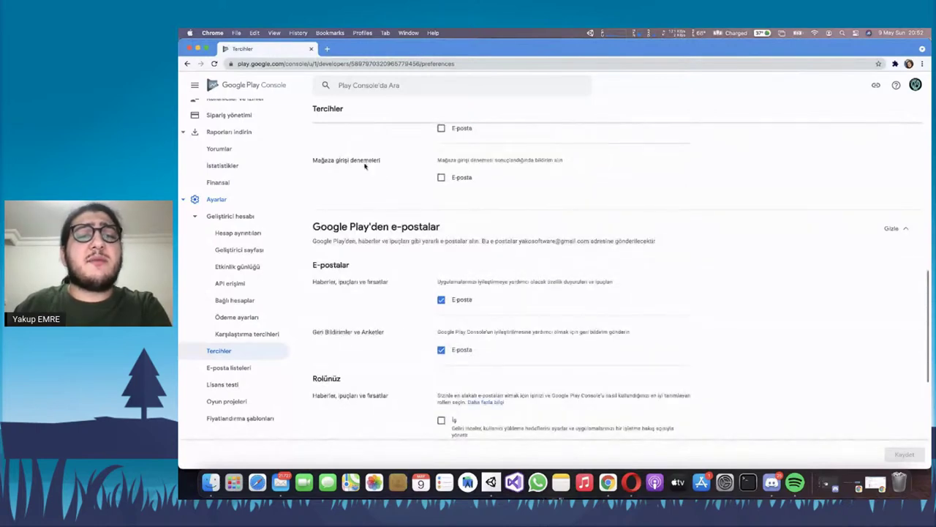
pyautogui.scroll(1, 342, 172)
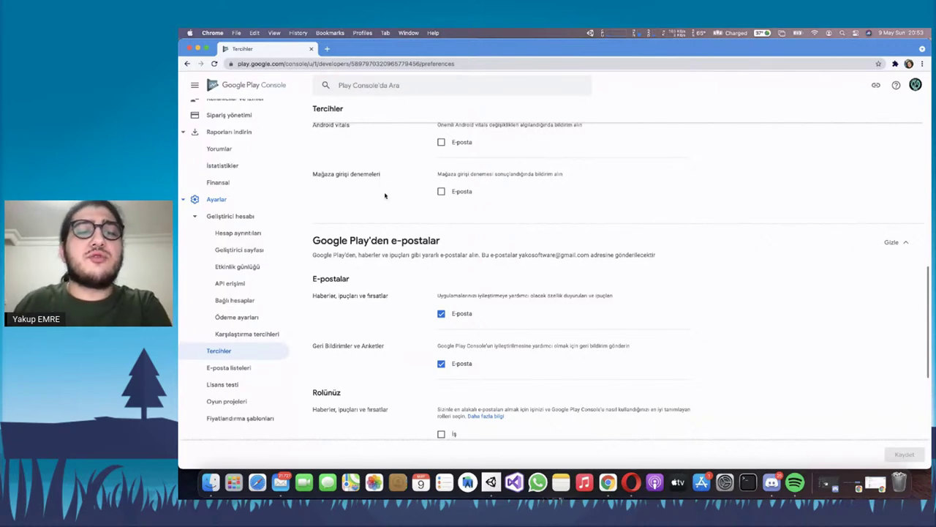
pyautogui.scroll(-2, 385, 196)
pyautogui.scroll(-2, 385, 195)
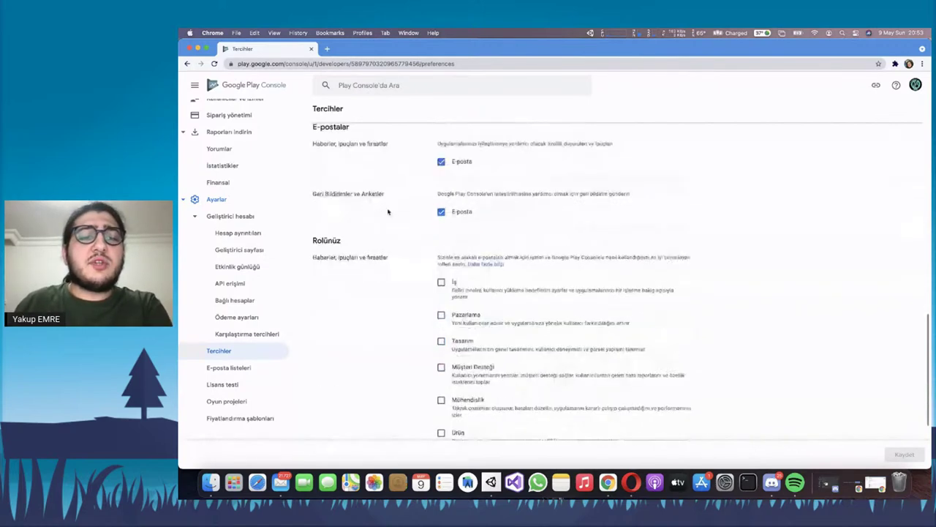
pyautogui.scroll(2, 365, 219)
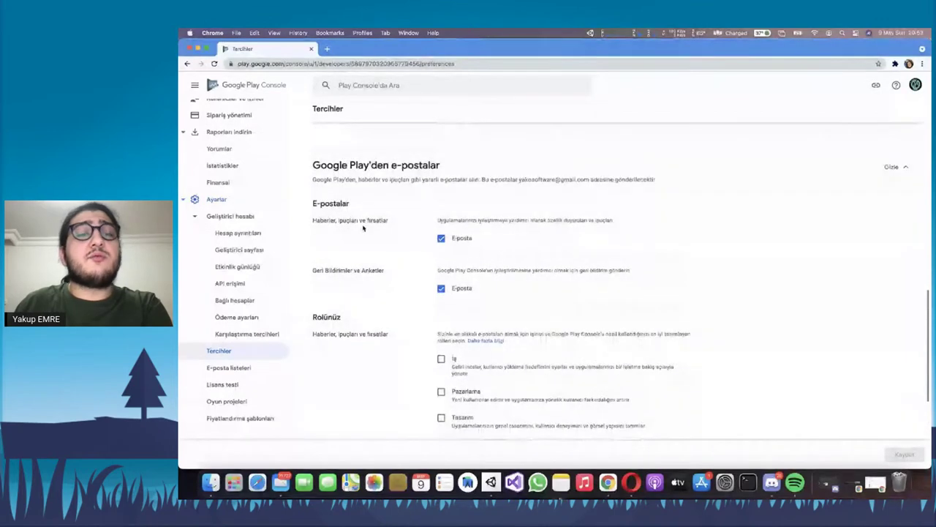
pyautogui.scroll(-1, 431, 223)
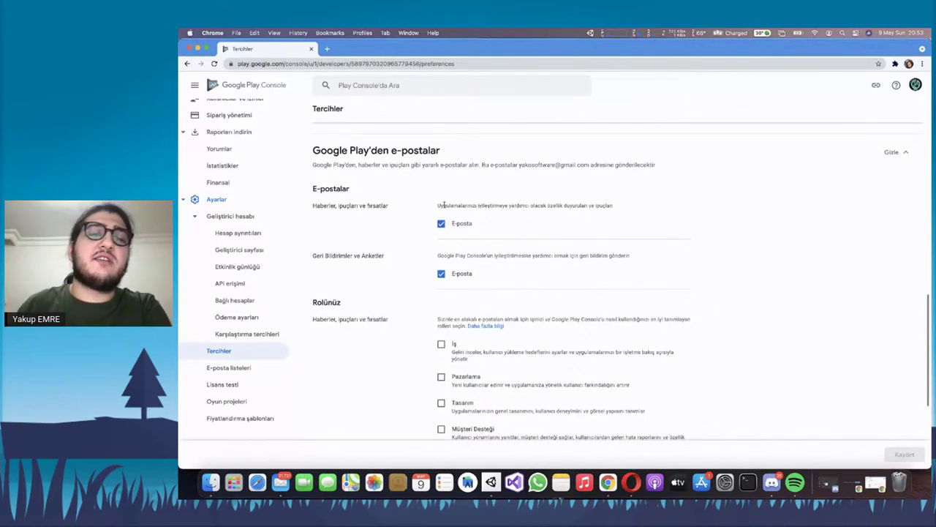
pyautogui.tripleClick(455, 205)
pyautogui.click(460, 217)
# Scroll down to the Rolünüz checkboxes, from İş to Test etme, all unchecked
pyautogui.scroll(-4, 424, 212)
pyautogui.scroll(2, 411, 192)
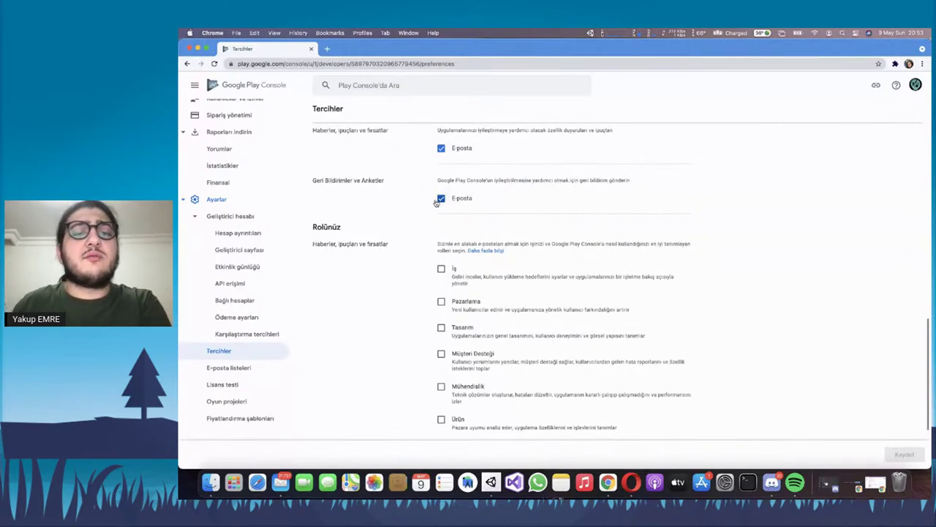
pyautogui.scroll(-3, 449, 204)
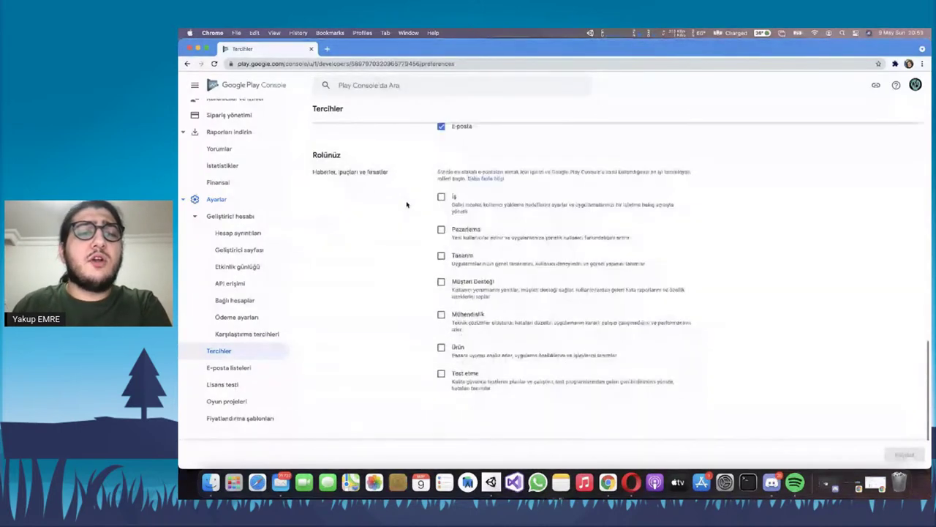
pyautogui.scroll(-1, 475, 241)
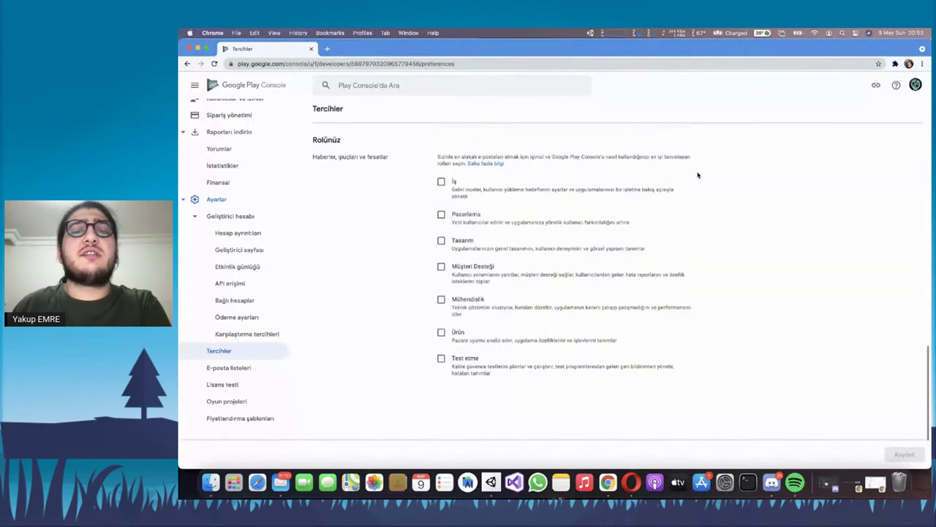
pyautogui.scroll(1, 241, 219)
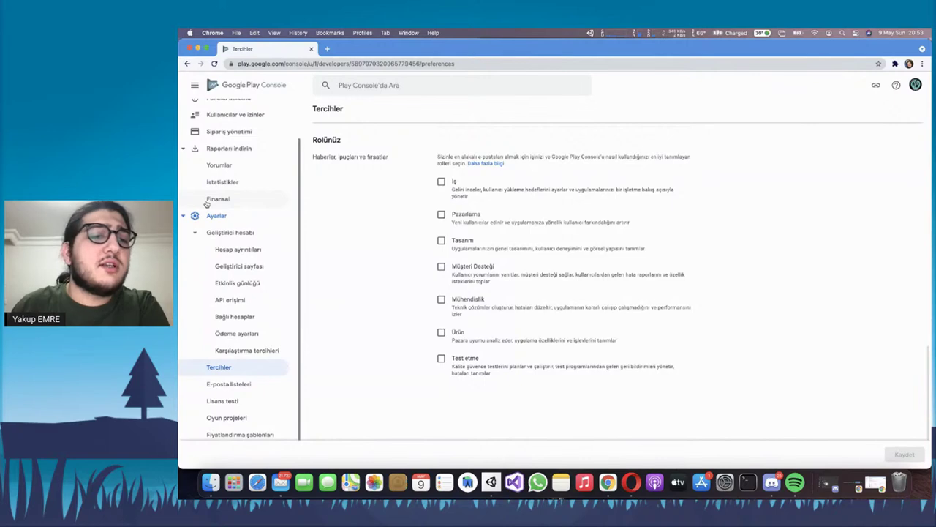
pyautogui.scroll(1, 248, 234)
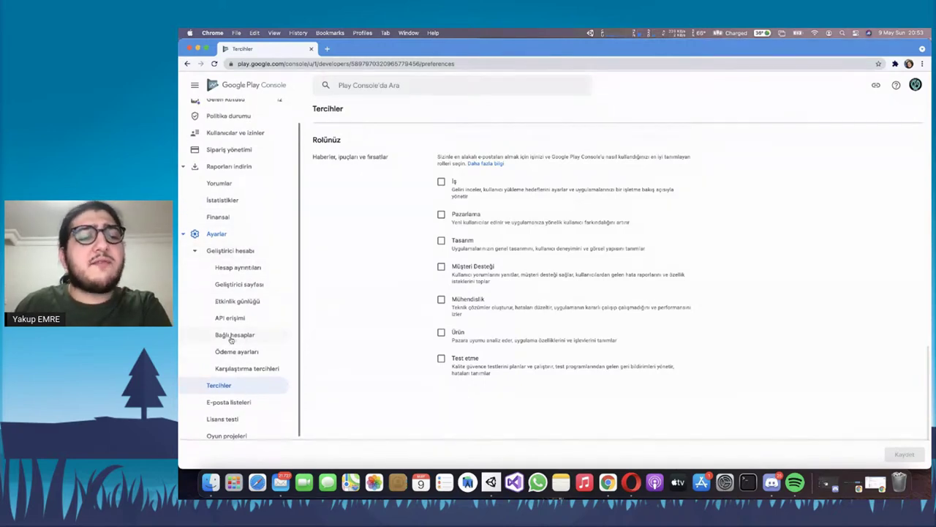
pyautogui.scroll(-1, 230, 337)
pyautogui.scroll(-1, 219, 316)
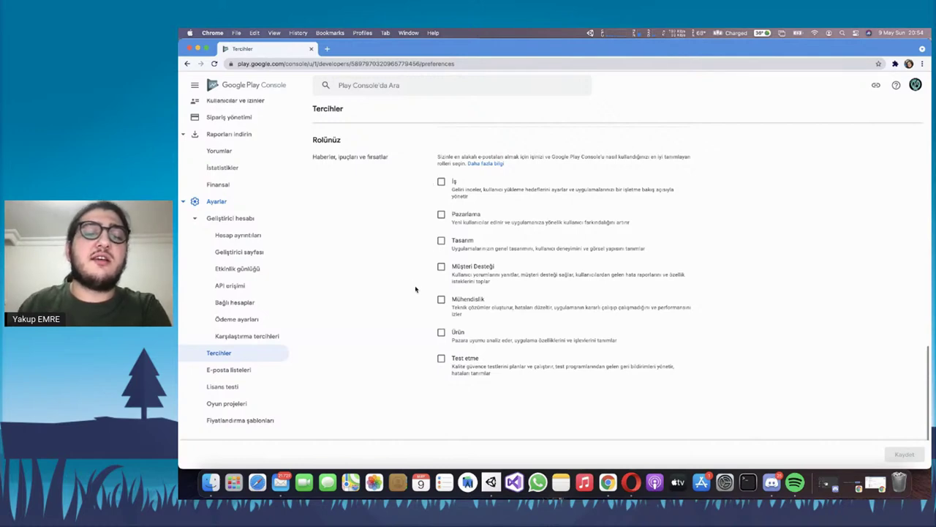
pyautogui.scroll(-1, 380, 293)
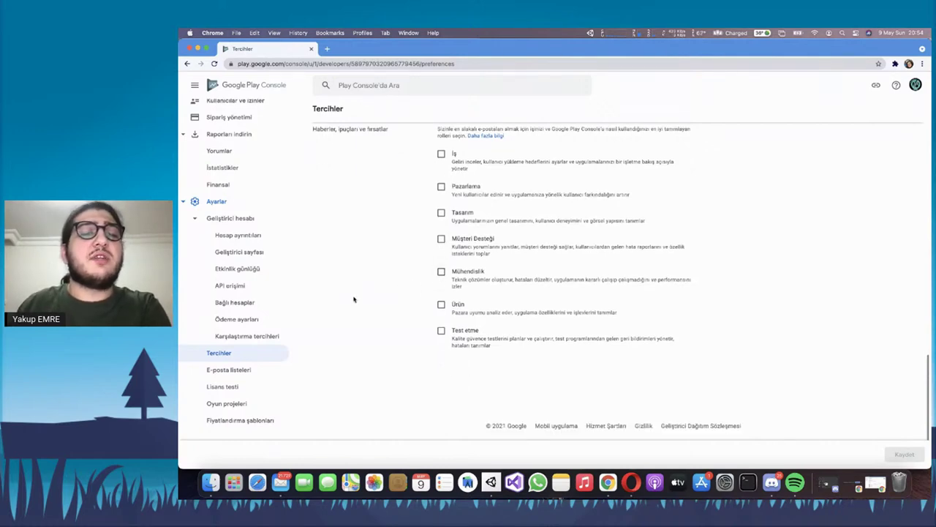
# Open E-posta listeleri and read its page description
pyautogui.click(243, 370)
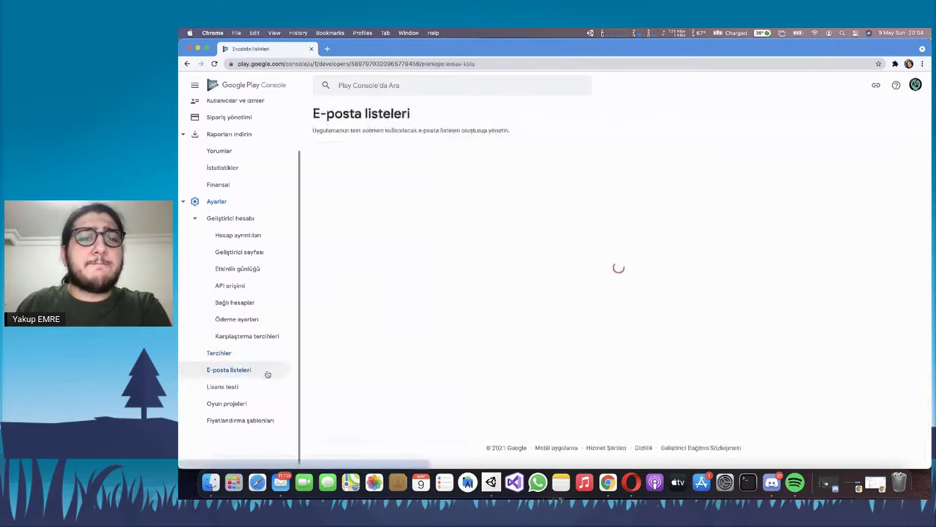
pyautogui.tripleClick(408, 130)
pyautogui.click(444, 128)
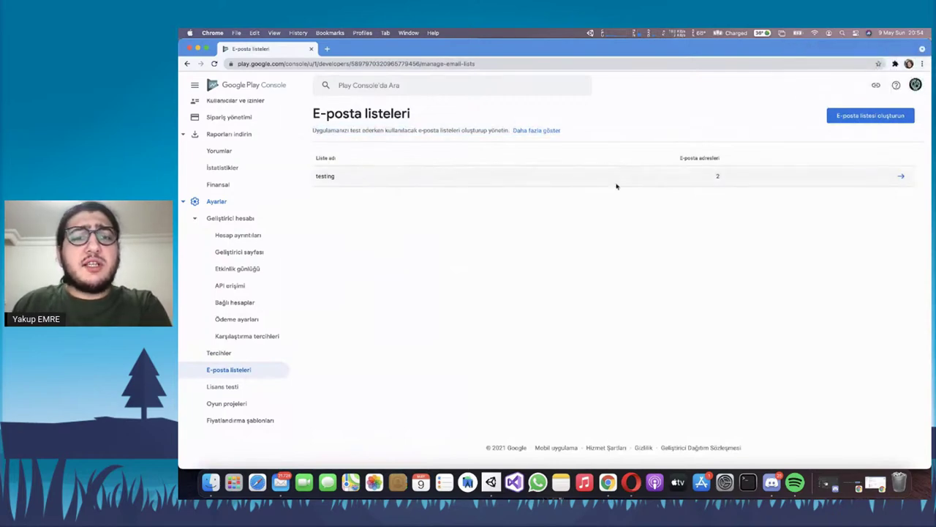
pyautogui.rightClick(280, 494)
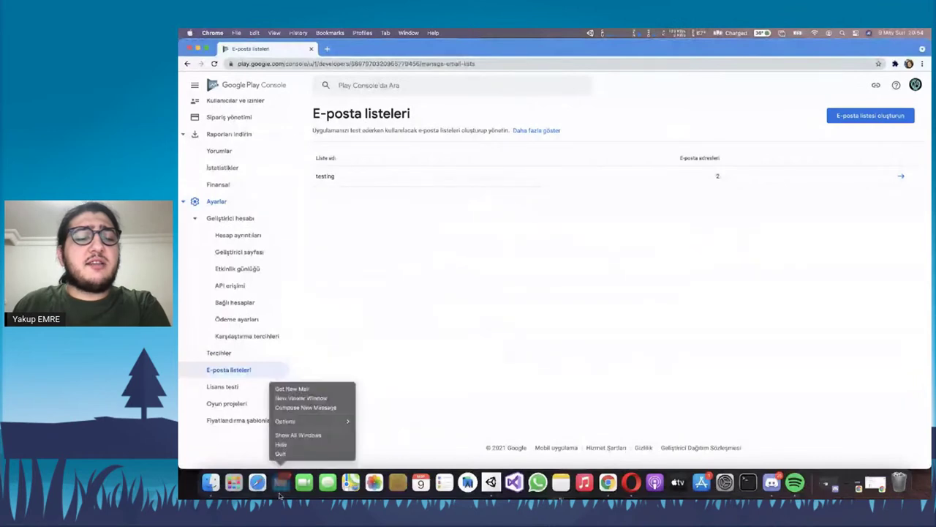
pyautogui.click(568, 299)
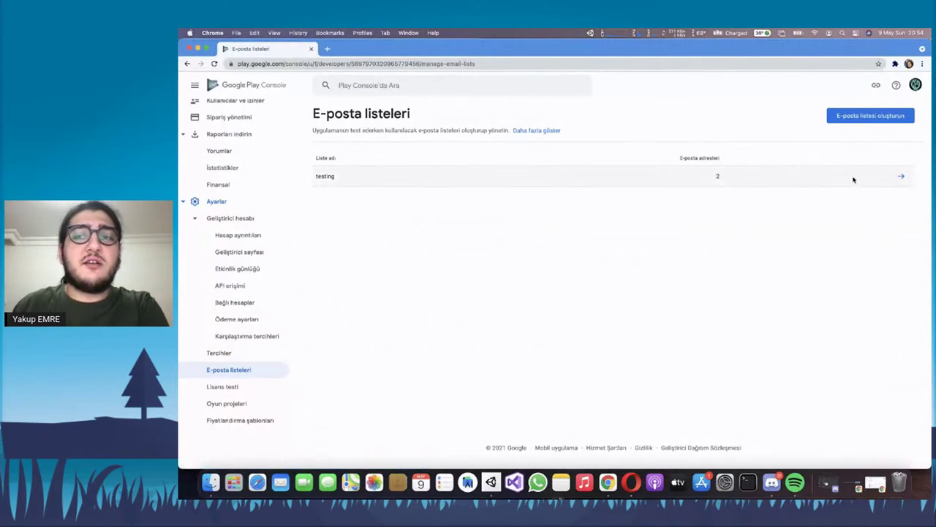
# Inspect the testing email list's two addresses, then go to Lisans testi
pyautogui.click(901, 176)
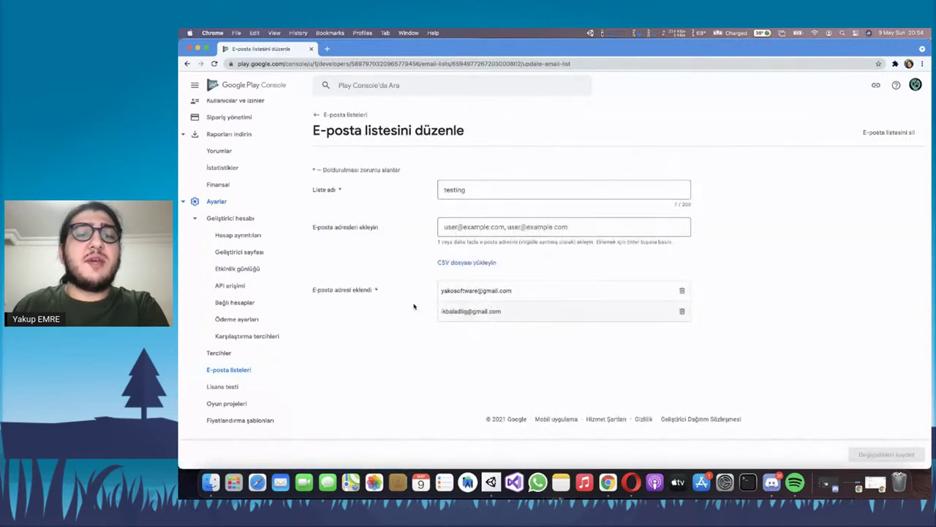
pyautogui.click(212, 374)
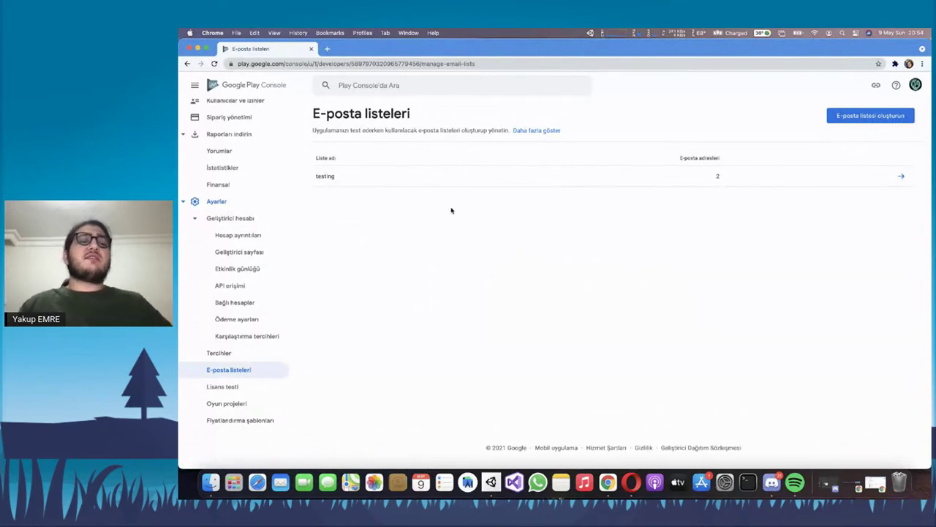
pyautogui.click(241, 388)
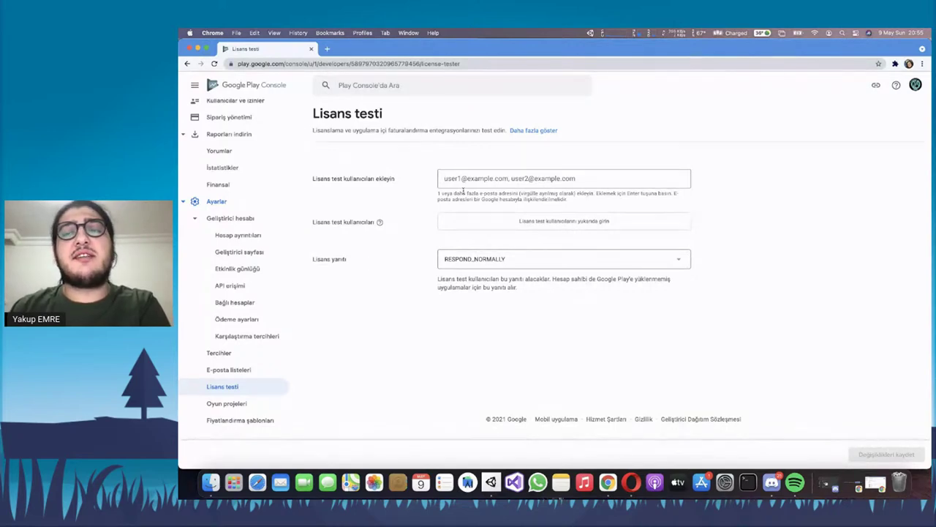
# Focus the license testers field, then open Oyun projeleri showing the GR-BALL project
pyautogui.click(464, 184)
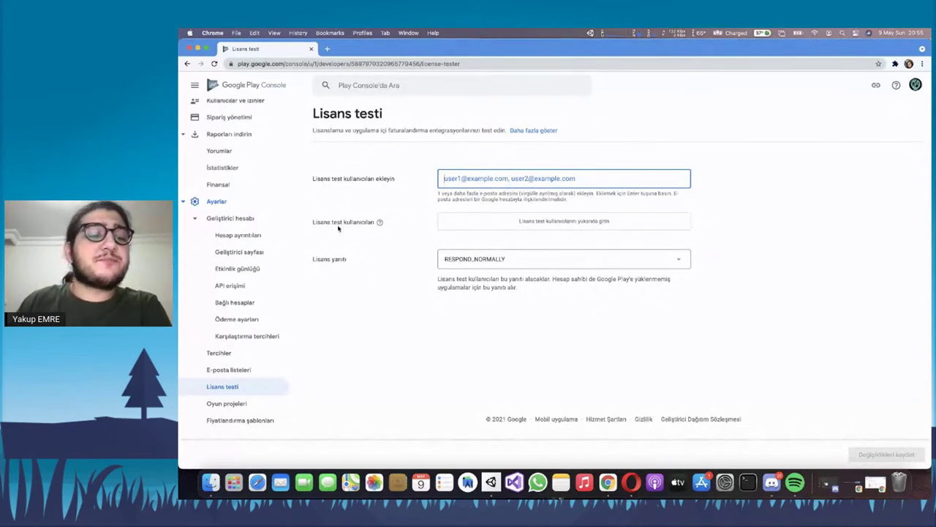
pyautogui.scroll(-1, 258, 296)
pyautogui.click(250, 402)
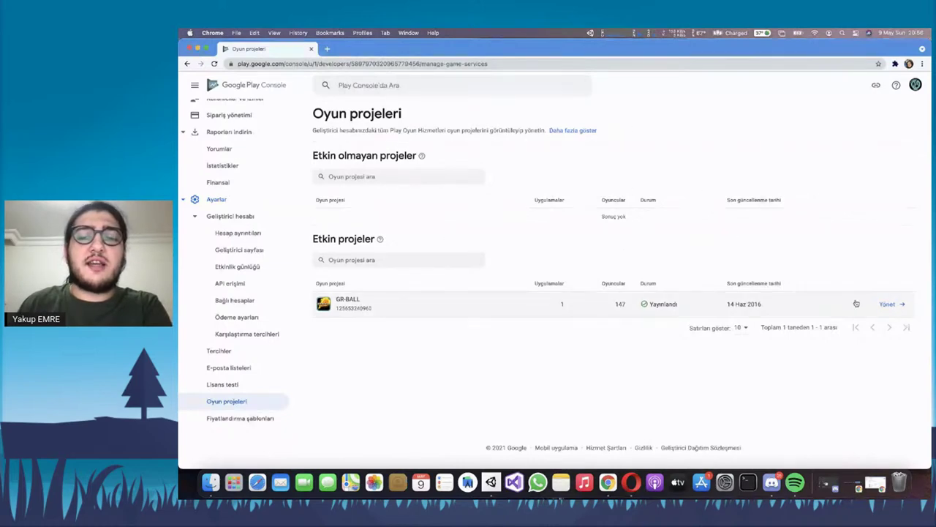
# Check which app uses GR-BALL, review the project sections, then open Fiyatlandırma şablonları
pyautogui.click(888, 304)
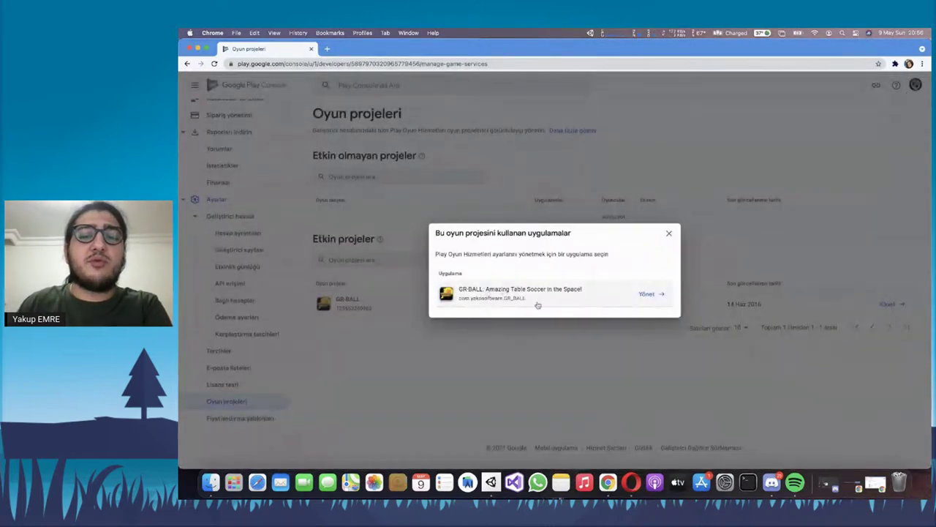
pyautogui.click(667, 234)
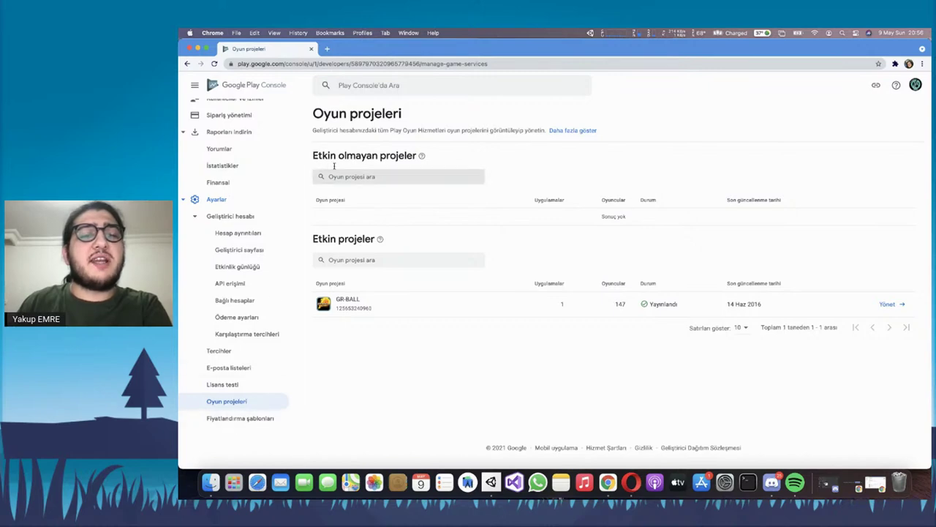
pyautogui.moveTo(317, 113); pyautogui.dragTo(545, 202)
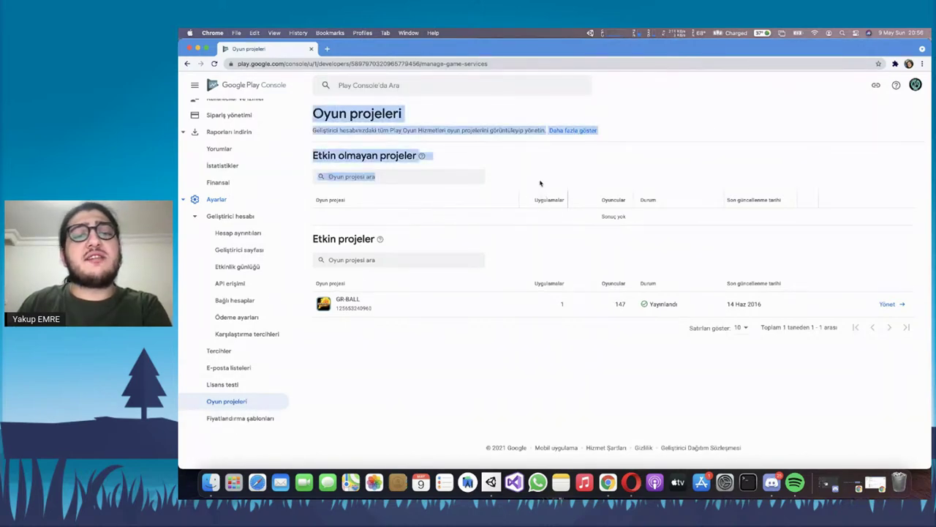
pyautogui.click(530, 184)
pyautogui.moveTo(331, 141); pyautogui.dragTo(558, 238)
pyautogui.click(434, 241)
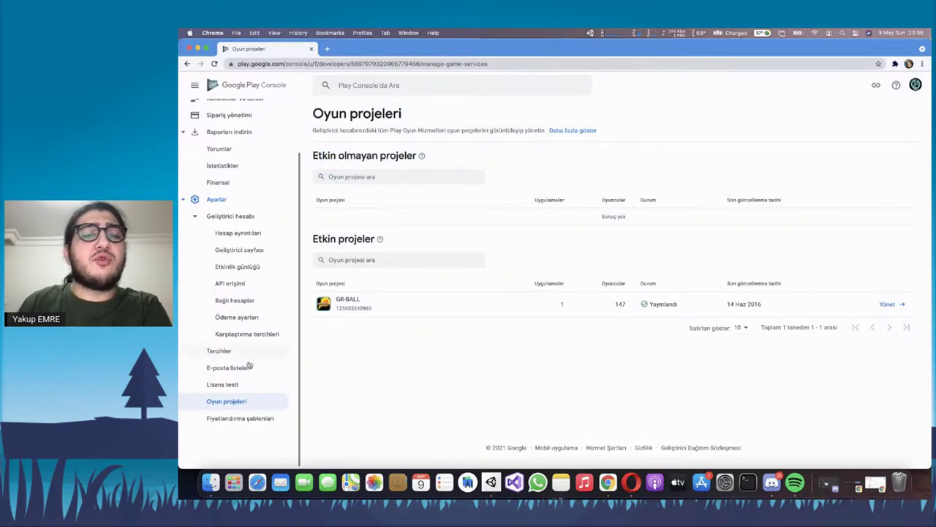
pyautogui.click(241, 420)
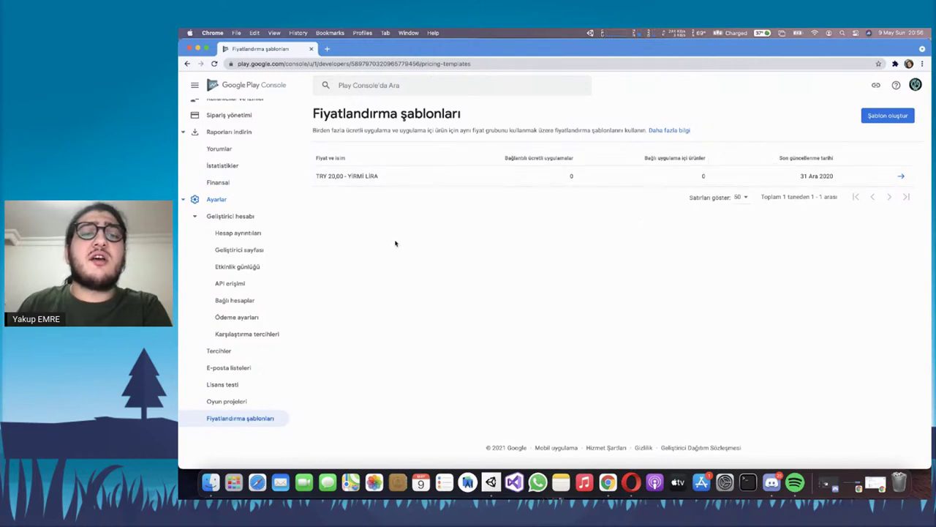
# Open the YİRMİ LİRA template and highlight its TRY 20,00 price
pyautogui.click(899, 176)
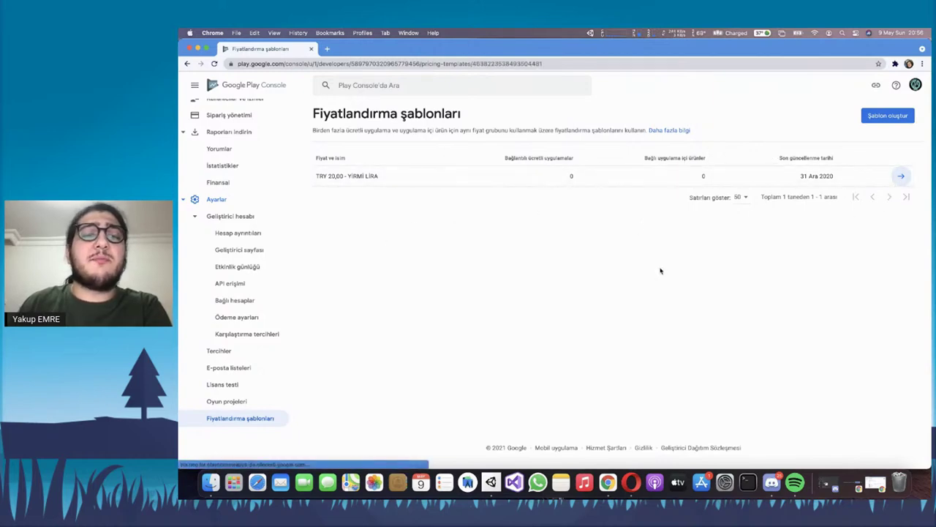
pyautogui.doubleClick(465, 286)
pyautogui.tripleClick(465, 285)
pyautogui.click(448, 284)
pyautogui.doubleClick(444, 283)
pyautogui.doubleClick(464, 284)
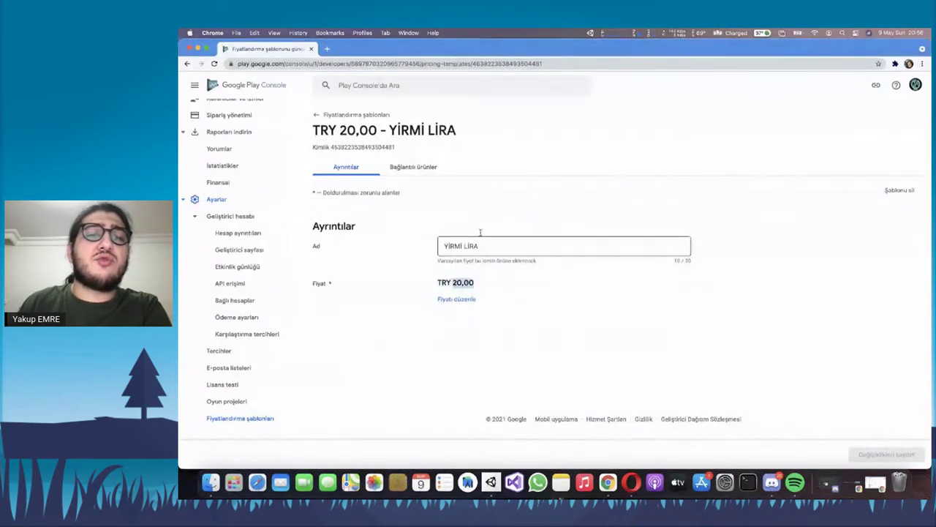
# Confirm no linked products or linkable paid apps exist, then return to Tüm uygulamalar
pyautogui.click(425, 166)
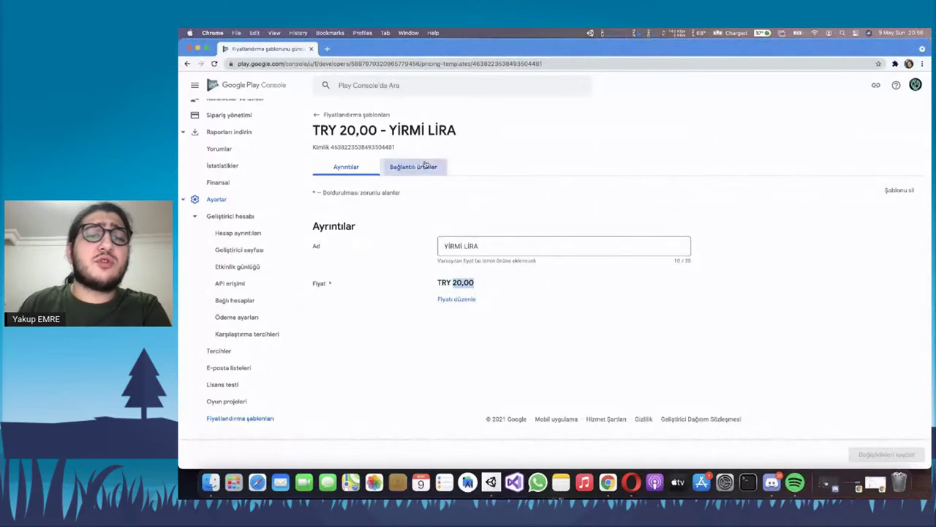
pyautogui.click(537, 237)
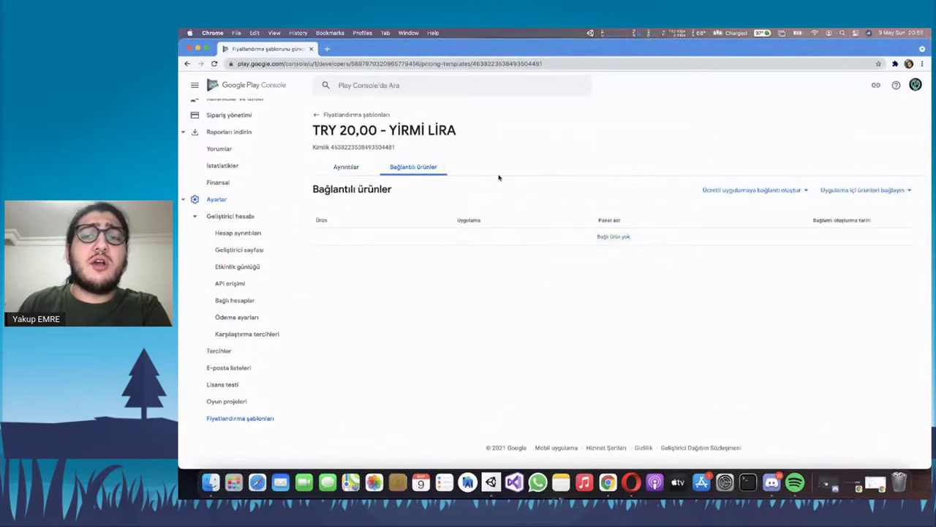
pyautogui.click(798, 190)
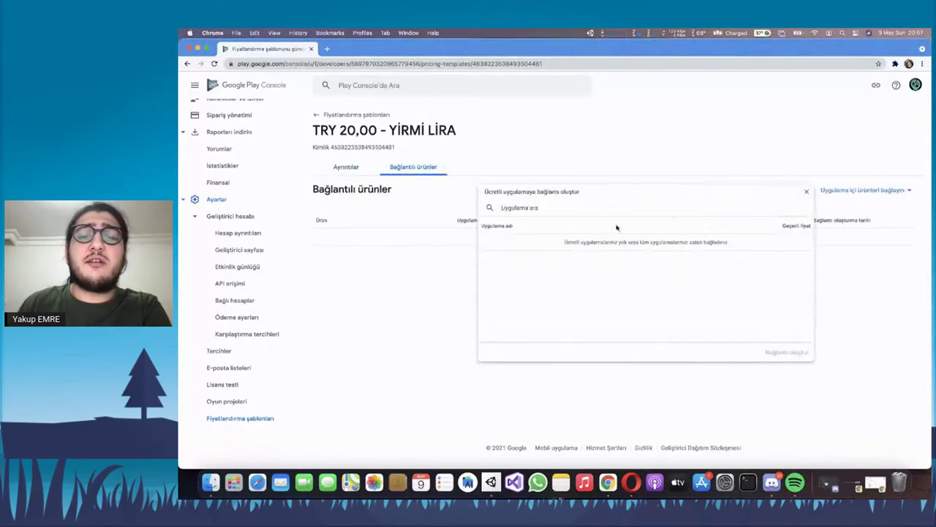
pyautogui.moveTo(552, 245); pyautogui.dragTo(524, 261)
pyautogui.click(461, 266)
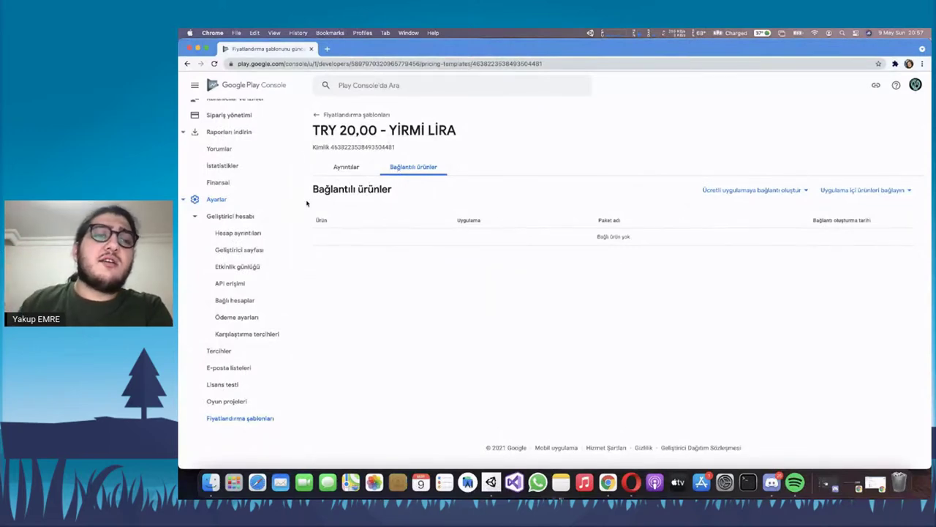
pyautogui.scroll(3, 251, 226)
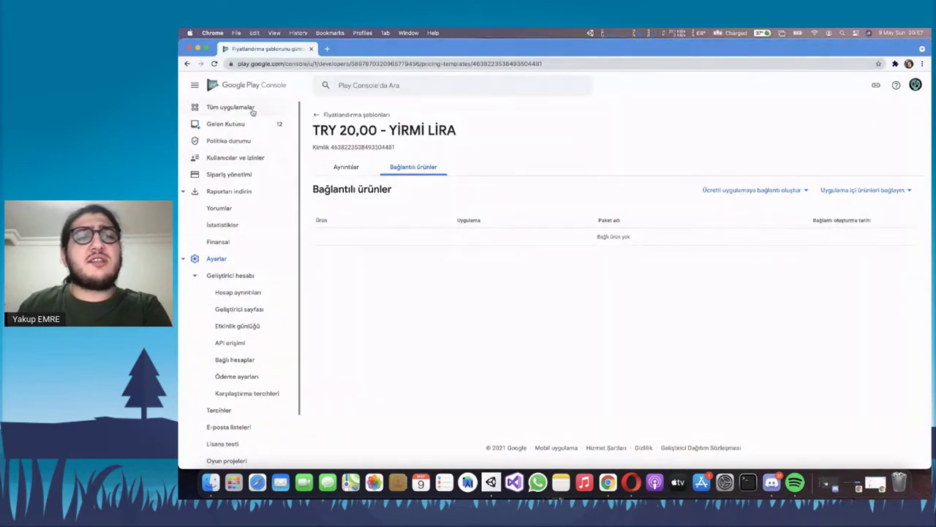
pyautogui.scroll(-2, 245, 121)
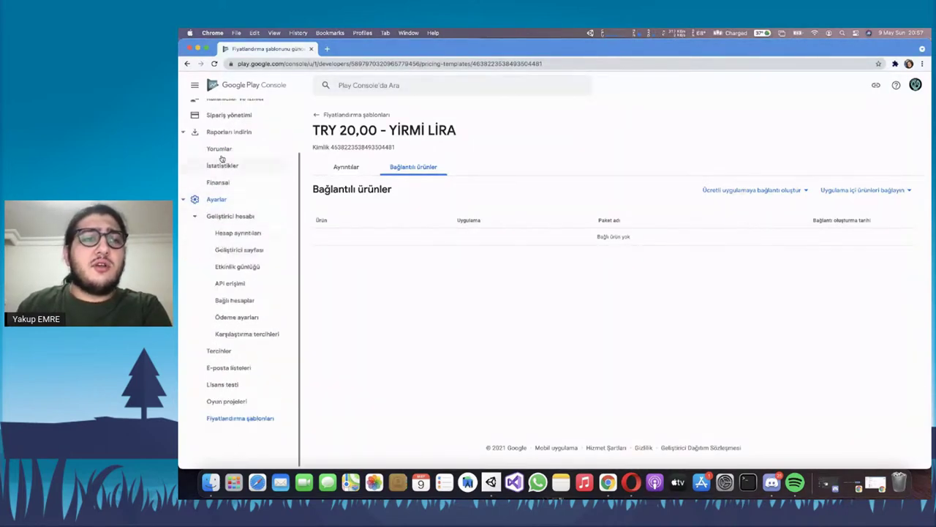
pyautogui.scroll(2, 253, 122)
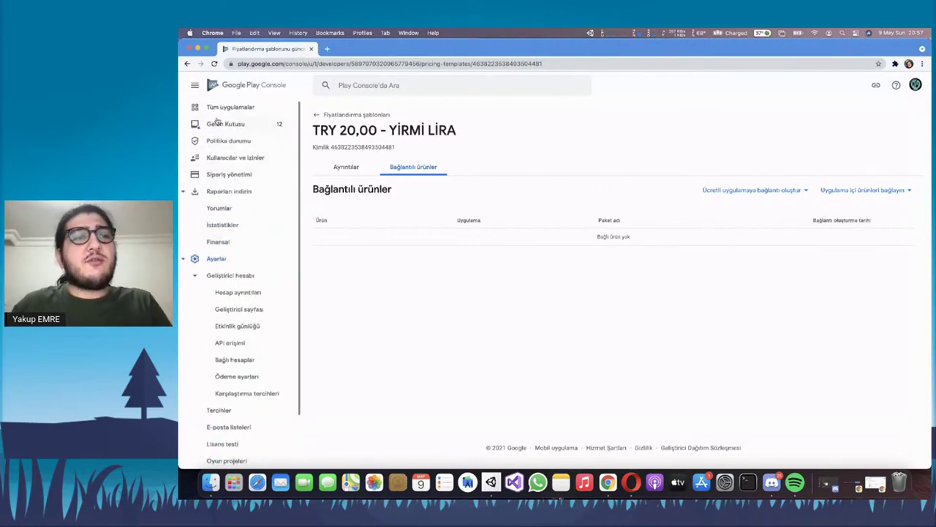
pyautogui.click(228, 115)
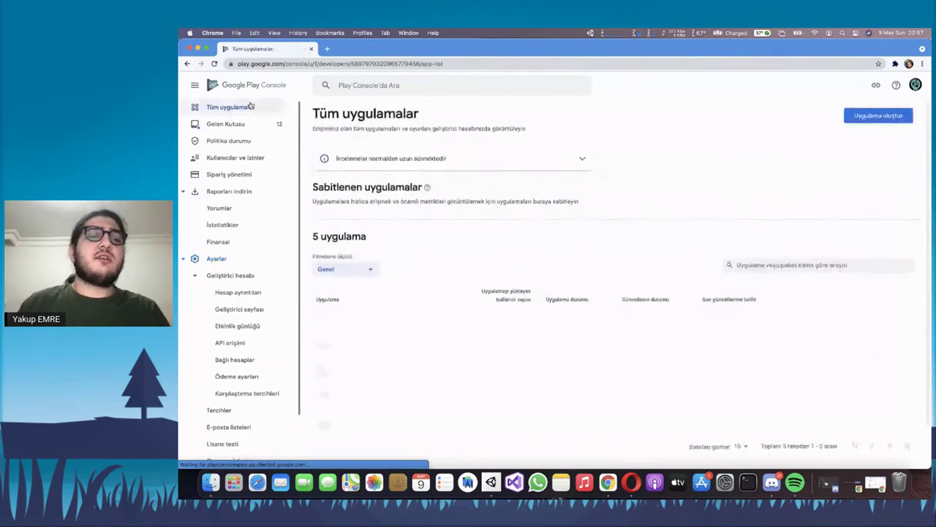
# Open HD Profile Zoom's dashboard, then view its Google Play listing in a new tab
pyautogui.scroll(-1, 439, 188)
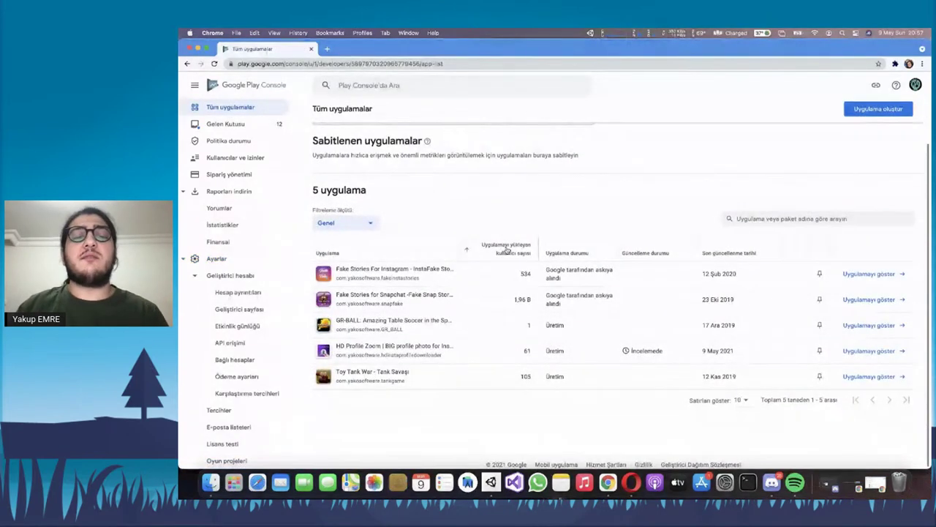
pyautogui.moveTo(506, 250)
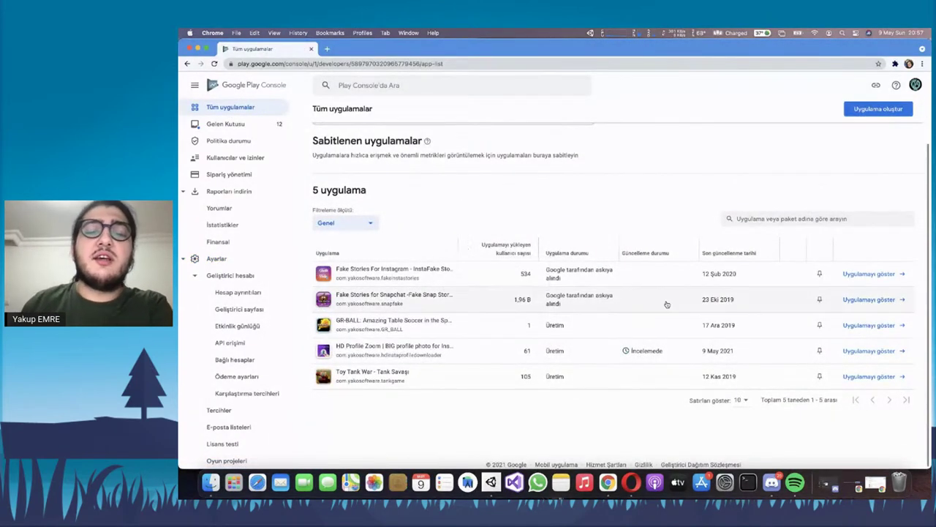
pyautogui.click(860, 352)
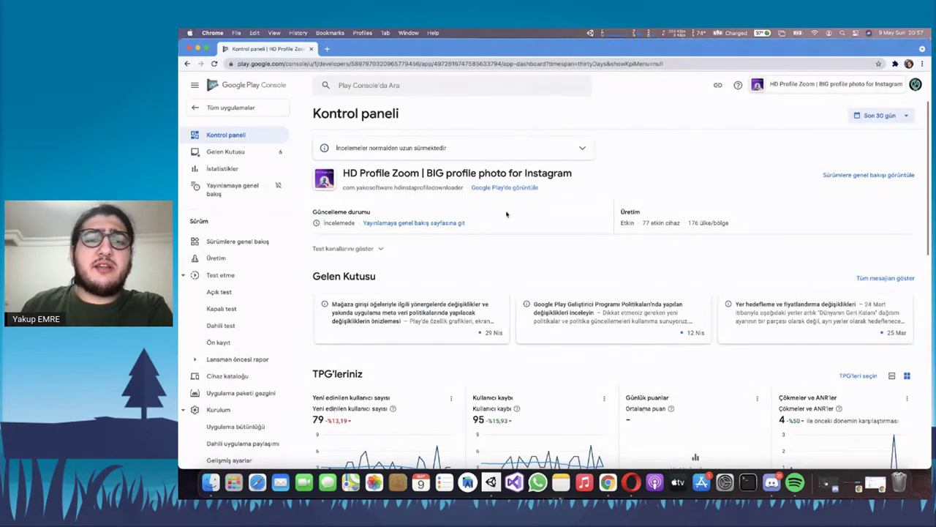
pyautogui.rightClick(473, 186)
pyautogui.click(506, 191)
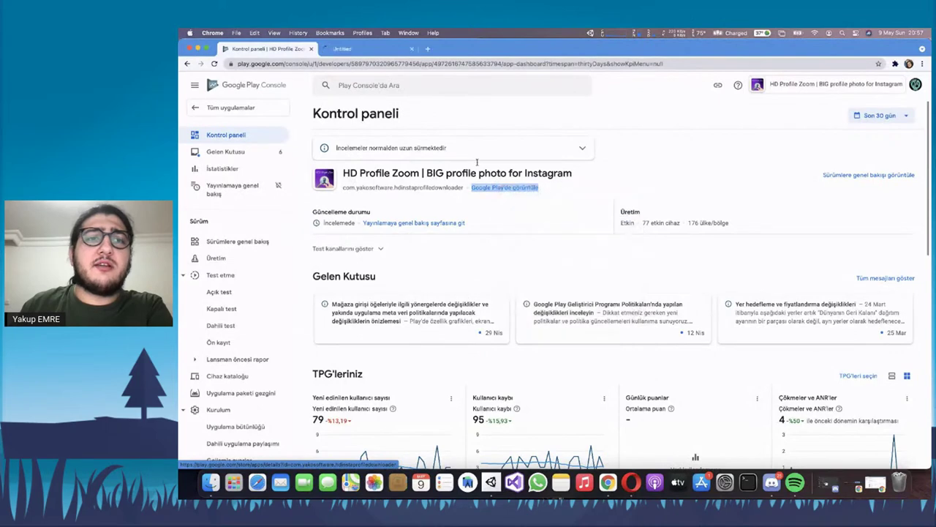
pyautogui.click(367, 49)
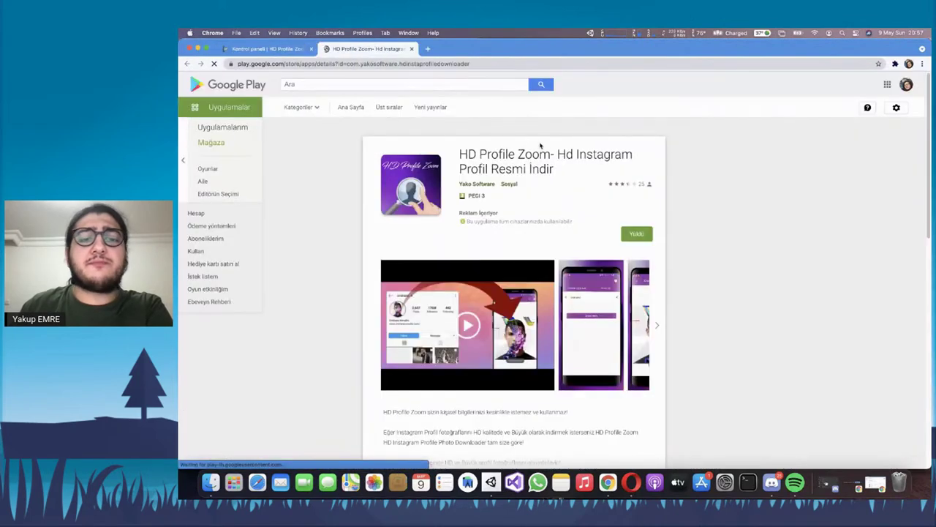
# Scroll the HD Profile Zoom Play Store listing and briefly select its title
pyautogui.scroll(-5, 585, 158)
pyautogui.scroll(-3, 584, 157)
pyautogui.scroll(8, 512, 156)
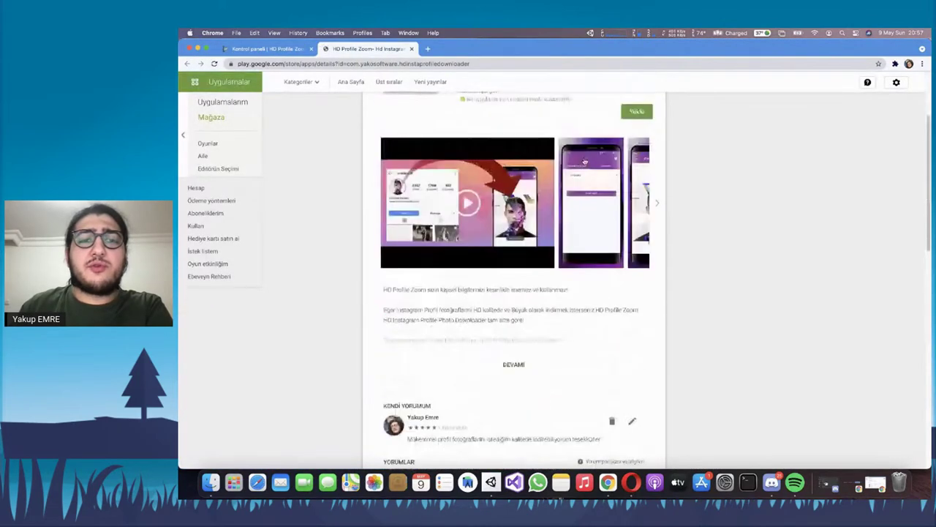
pyautogui.tripleClick(474, 155)
pyautogui.click(474, 161)
# Advance the screenshot carousel twice, scroll to the developer's other apps, and return to Play Console
pyautogui.scroll(-1, 476, 166)
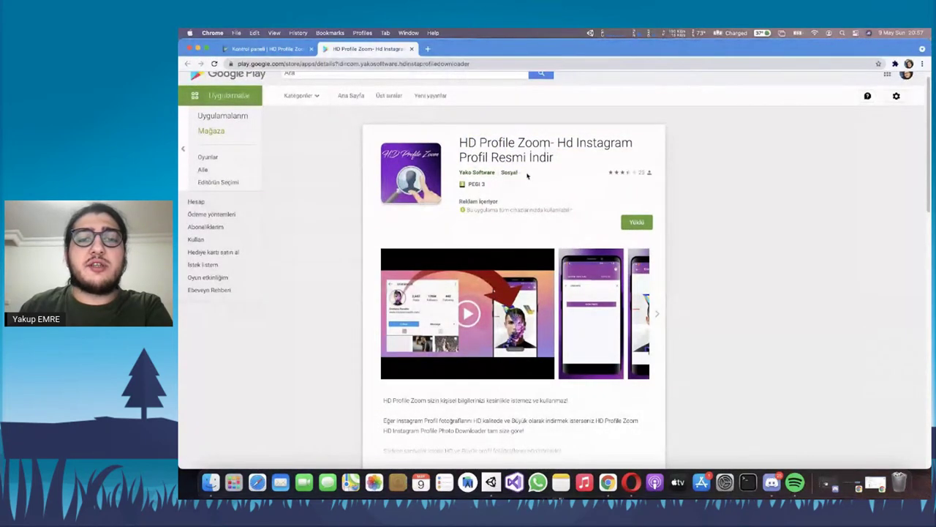
pyautogui.scroll(-1, 512, 182)
pyautogui.scroll(-3, 501, 186)
pyautogui.click(657, 230)
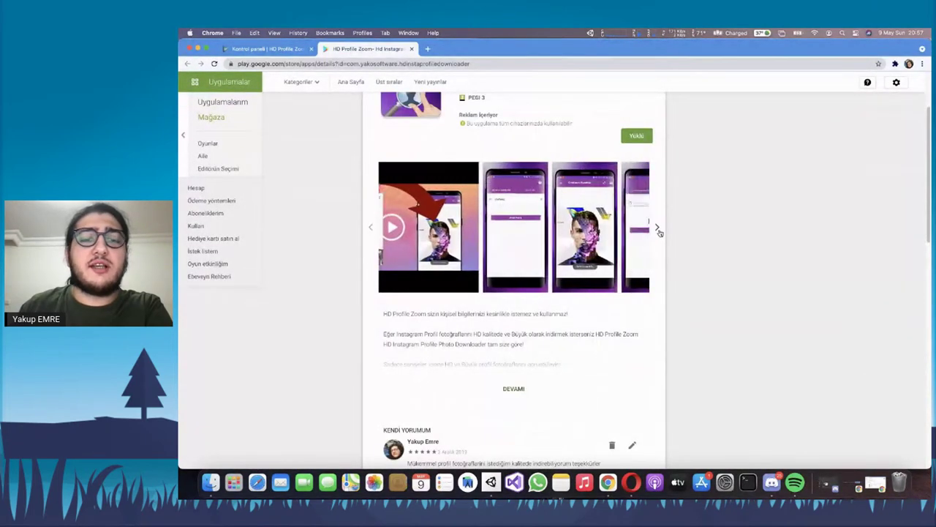
pyautogui.click(659, 230)
pyautogui.scroll(-7, 563, 332)
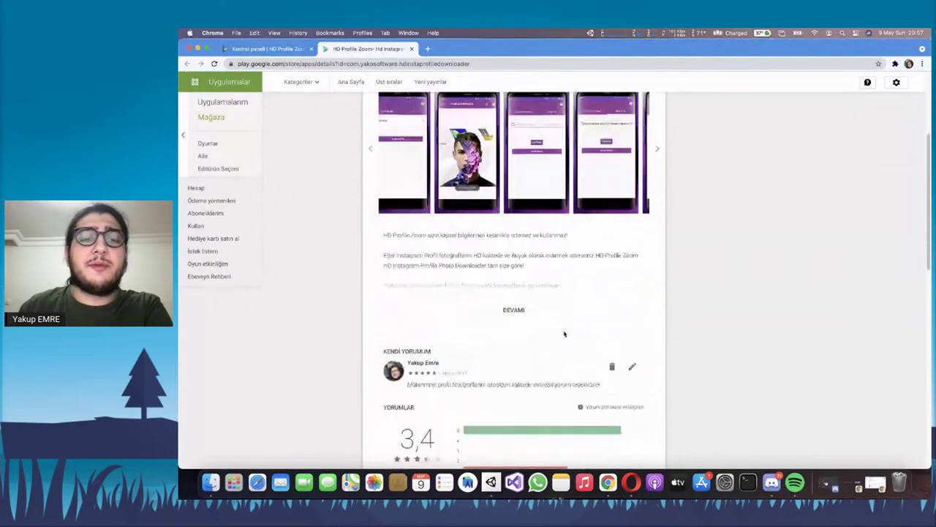
pyautogui.scroll(-15, 537, 231)
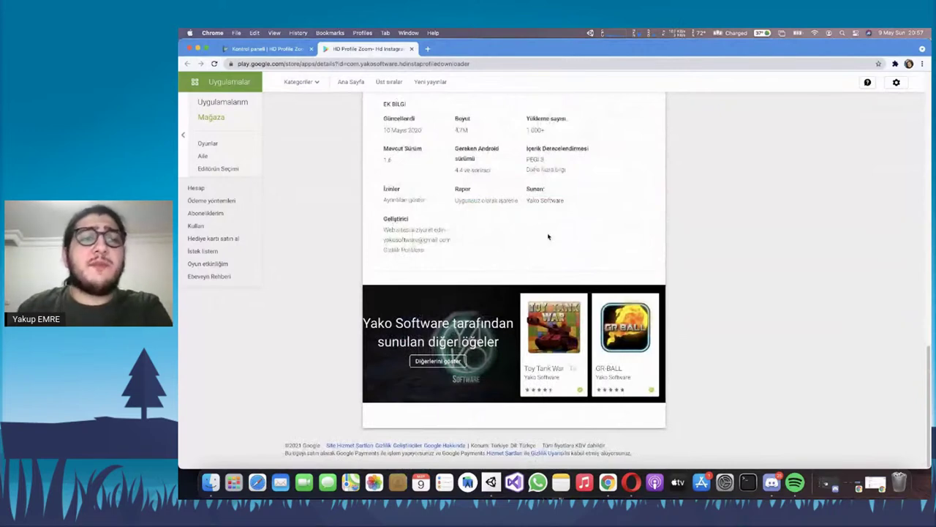
pyautogui.hotkey('ctrl', 'shift', 'Tab')
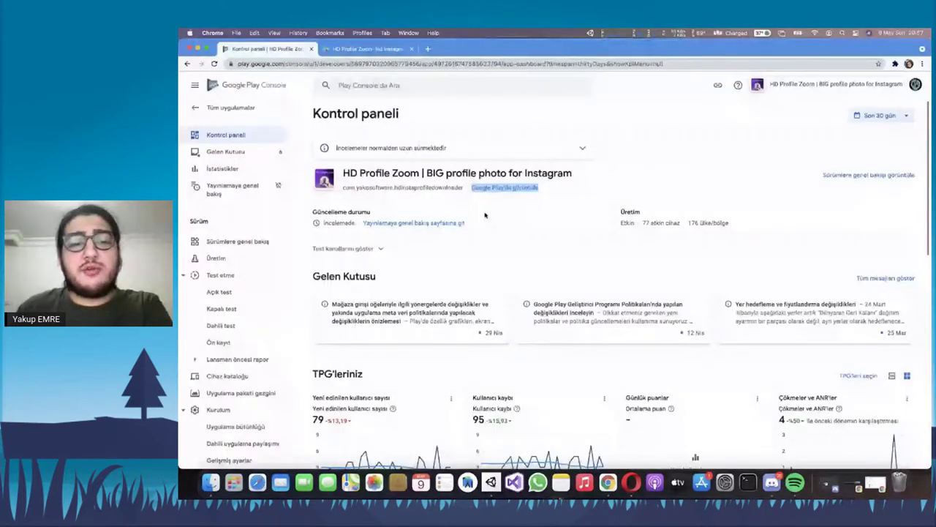
# Open HD Profile Zoom's dashboard from the All apps list and scroll through it
pyautogui.press('super+bracketleft')
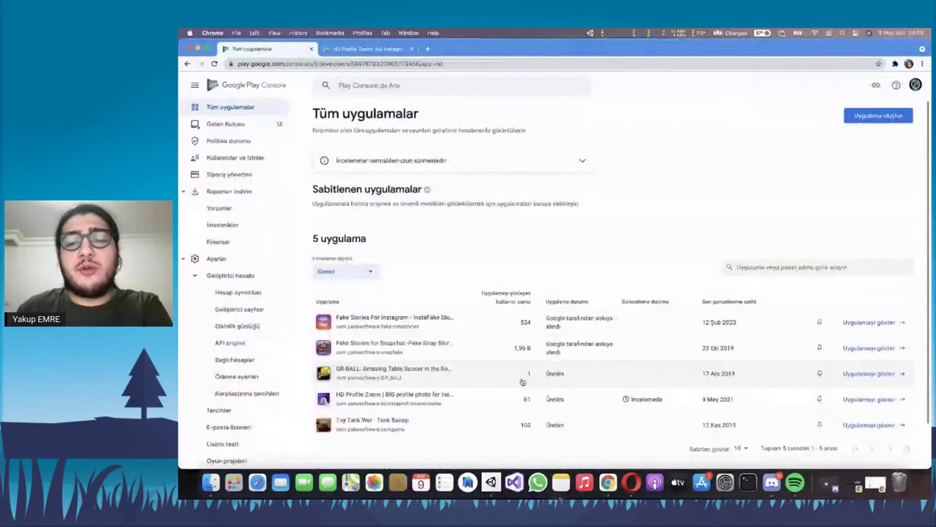
pyautogui.click(852, 401)
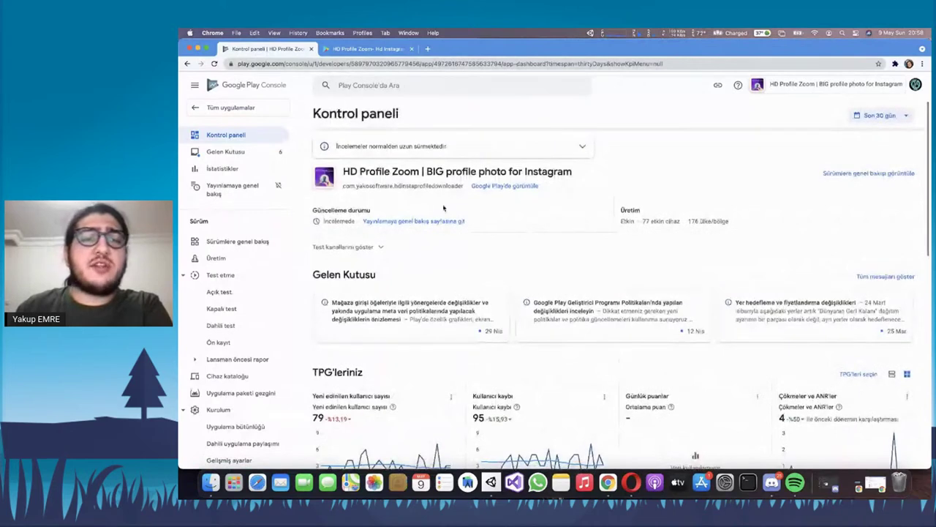
pyautogui.scroll(-1, 424, 171)
pyautogui.scroll(1, 423, 172)
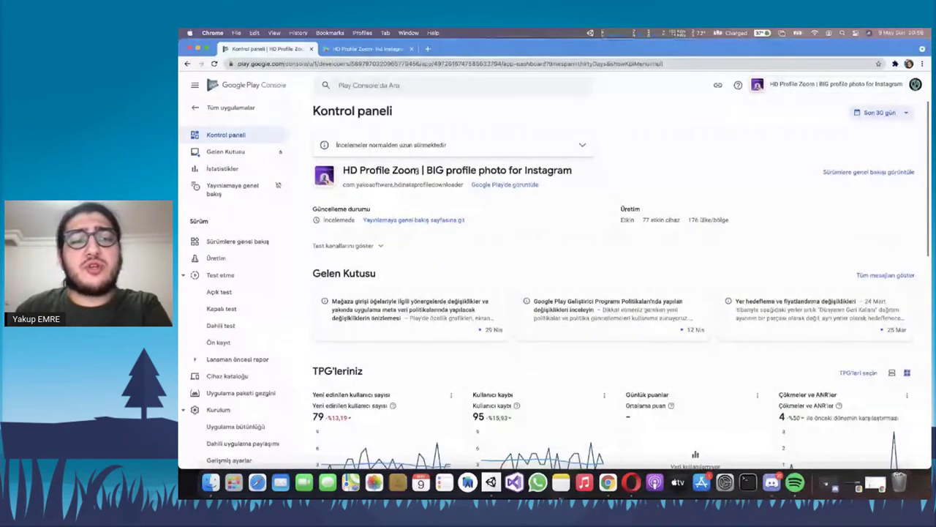
pyautogui.scroll(-2, 369, 197)
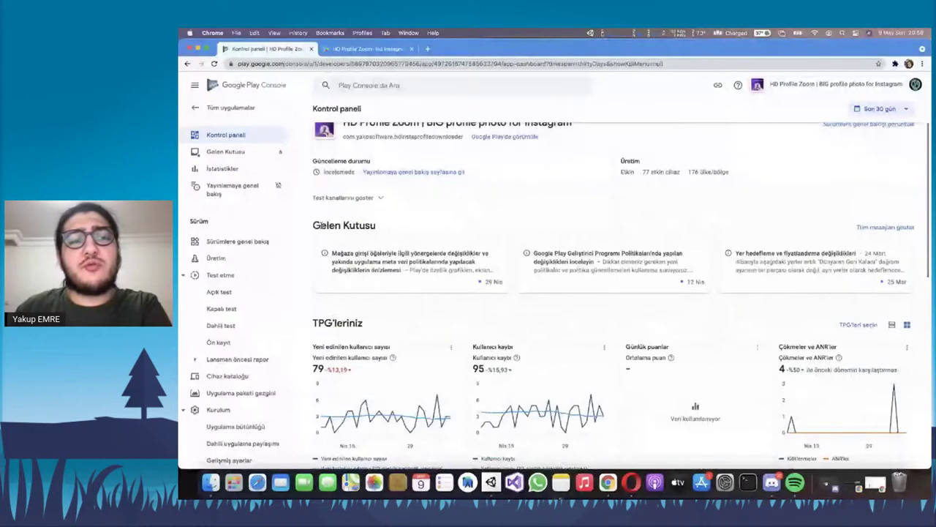
# Highlight the Gelen Kutusu heading and open the app's Inbox
pyautogui.tripleClick(319, 225)
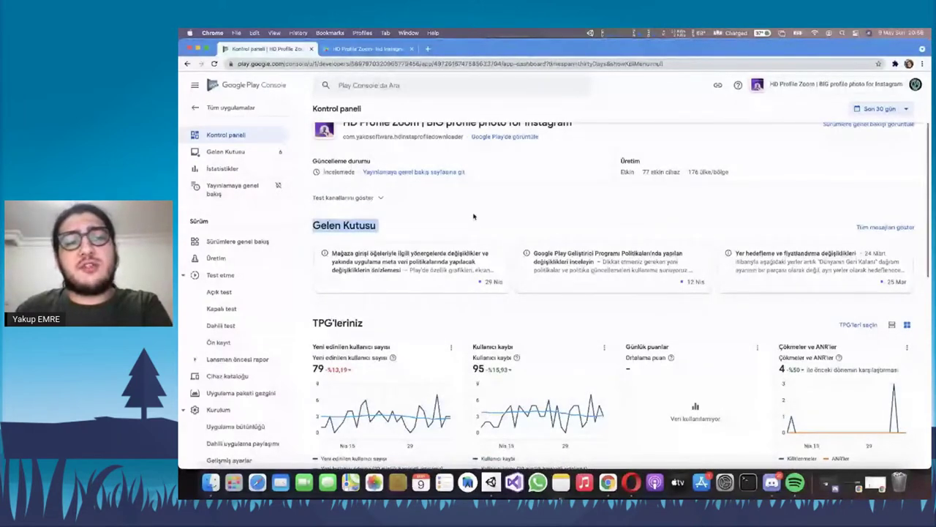
pyautogui.doubleClick(322, 225)
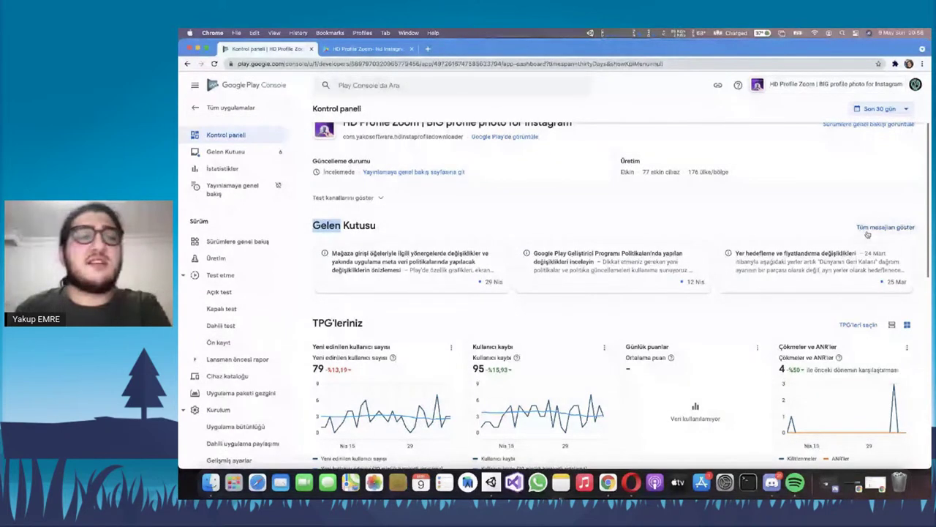
pyautogui.click(240, 152)
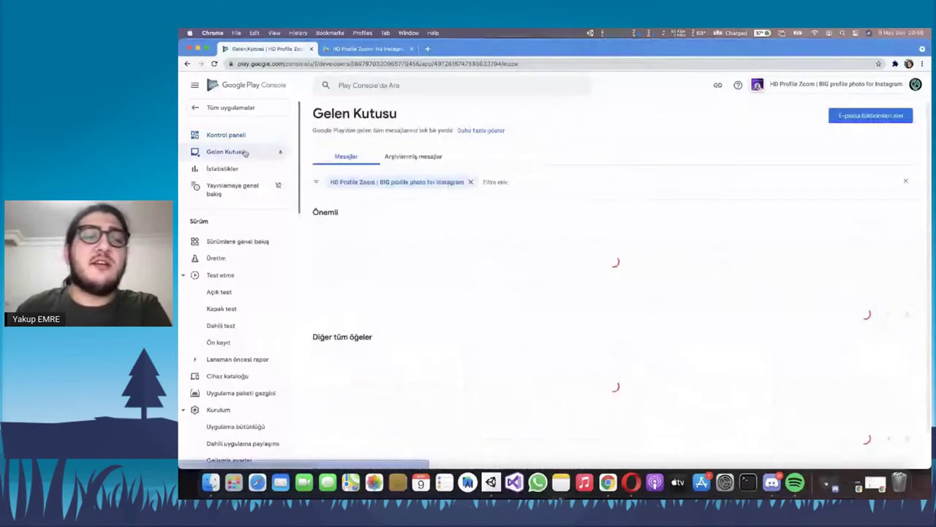
# Scroll through the Inbox messages before heading back to the dashboard
pyautogui.scroll(-1, 466, 270)
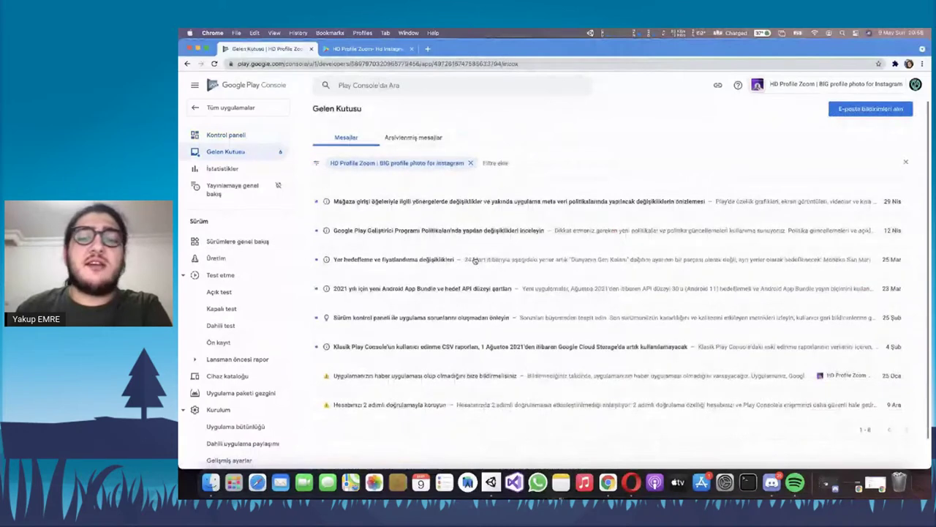
pyautogui.scroll(1, 483, 248)
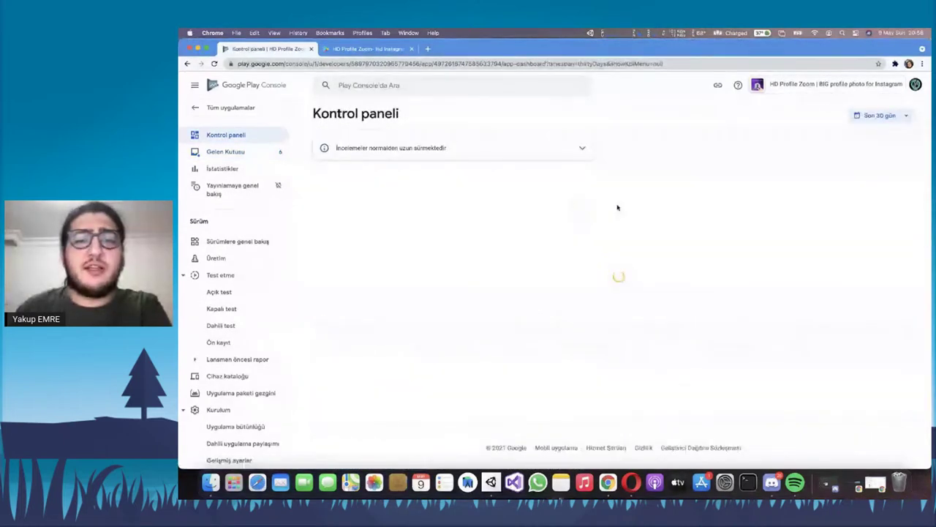
pyautogui.scroll(-1, 614, 206)
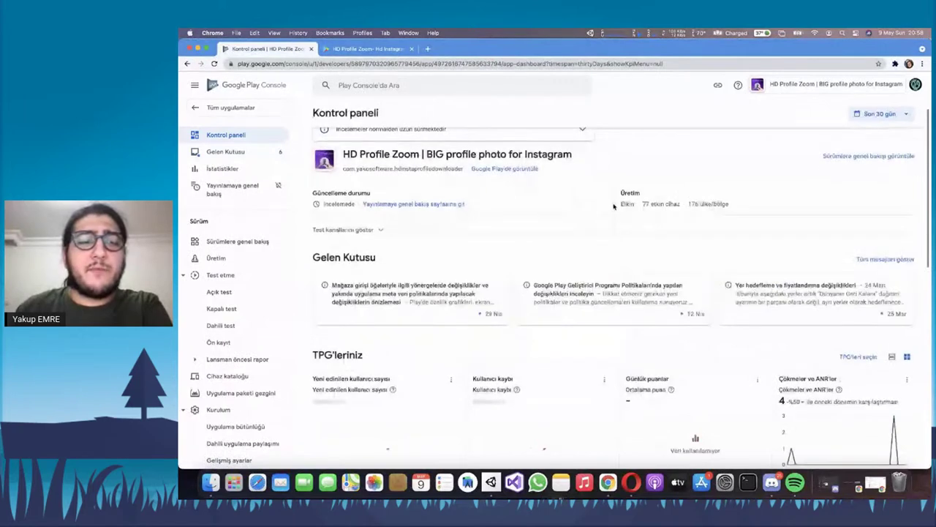
pyautogui.scroll(-3, 404, 194)
pyautogui.doubleClick(404, 195)
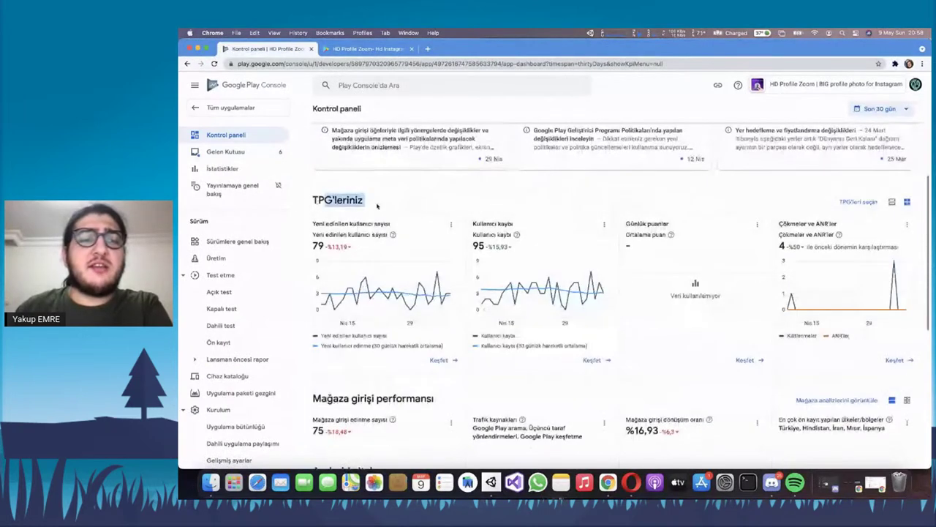
pyautogui.click(407, 207)
pyautogui.scroll(-1, 407, 207)
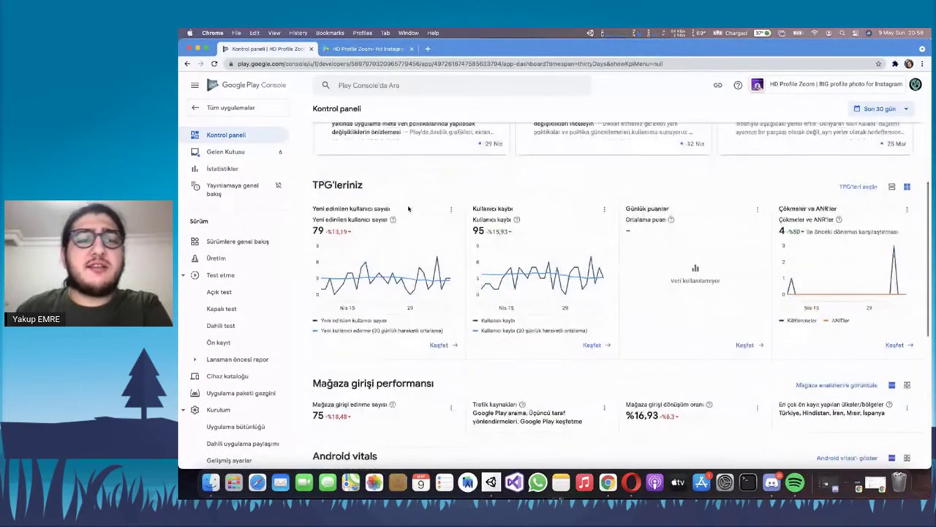
pyautogui.moveTo(316, 208); pyautogui.dragTo(373, 219)
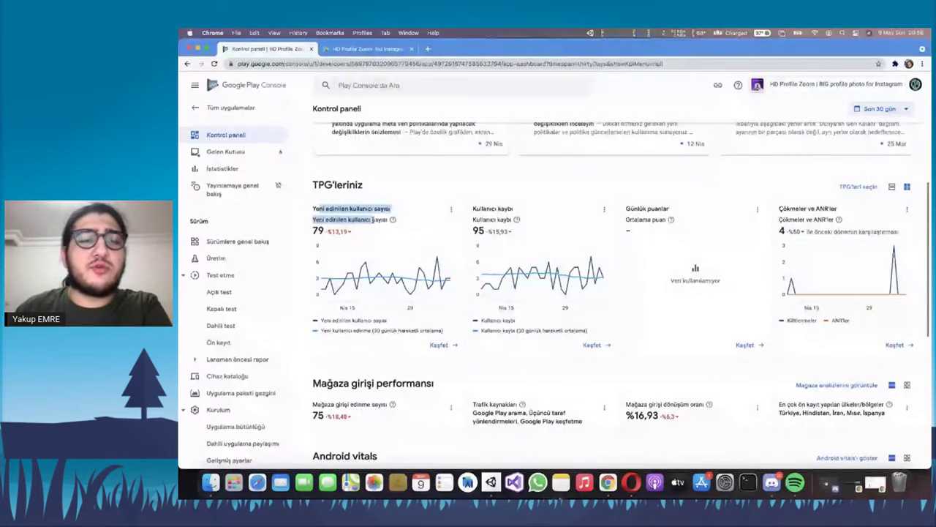
pyautogui.click(373, 220)
pyautogui.moveTo(323, 292)
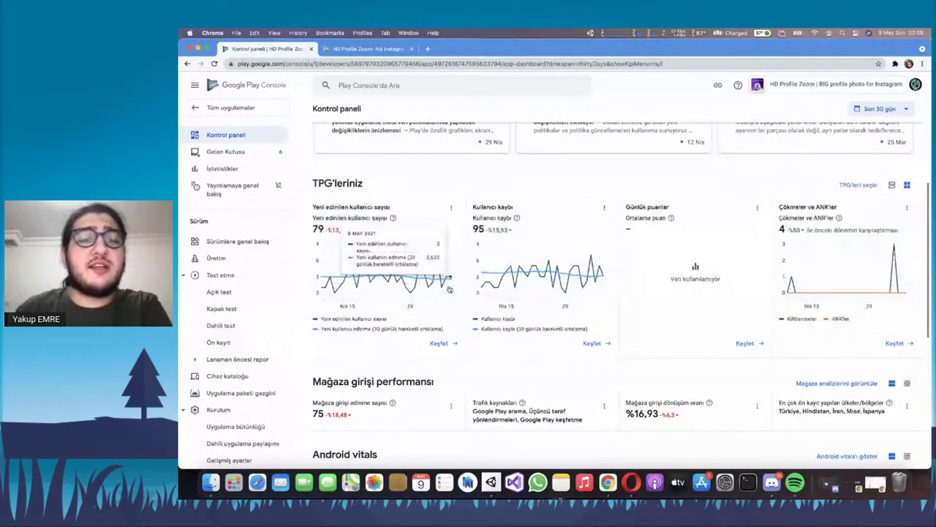
pyautogui.doubleClick(315, 229)
pyautogui.click(320, 229)
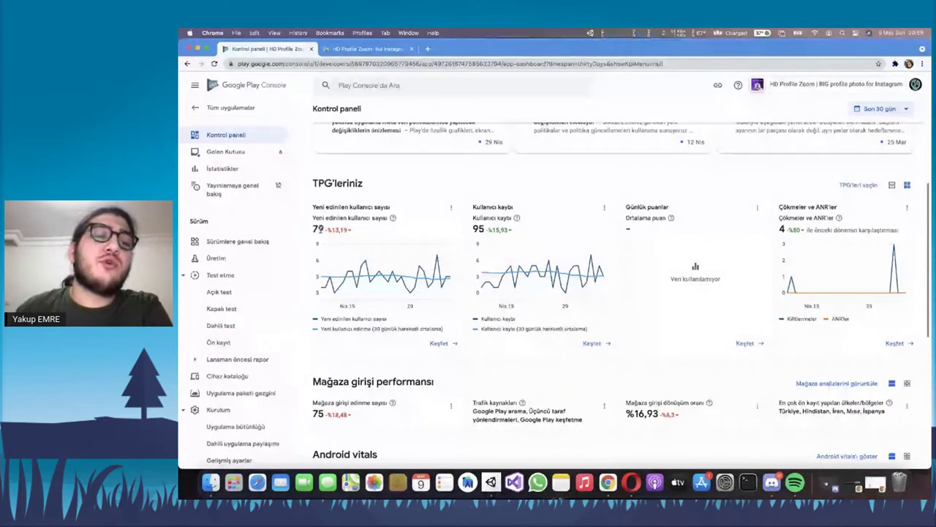
pyautogui.moveTo(324, 286)
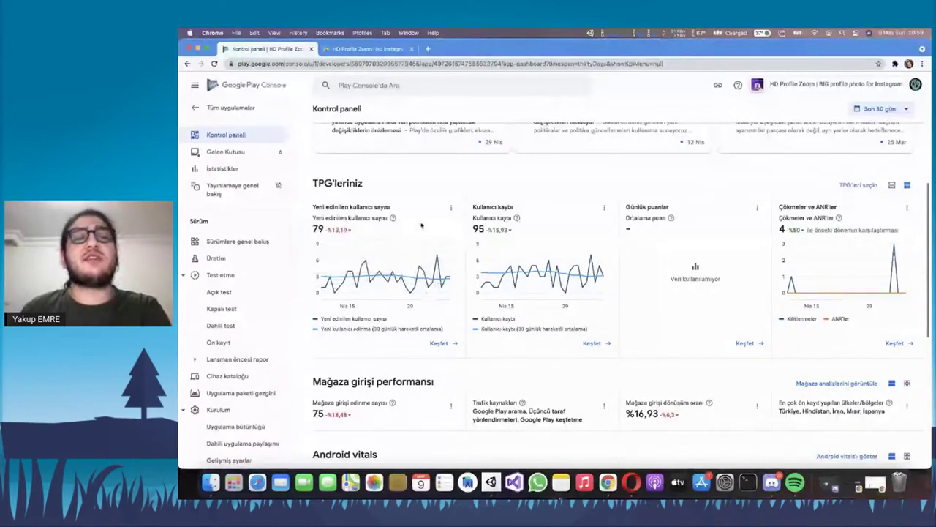
pyautogui.moveTo(500, 240)
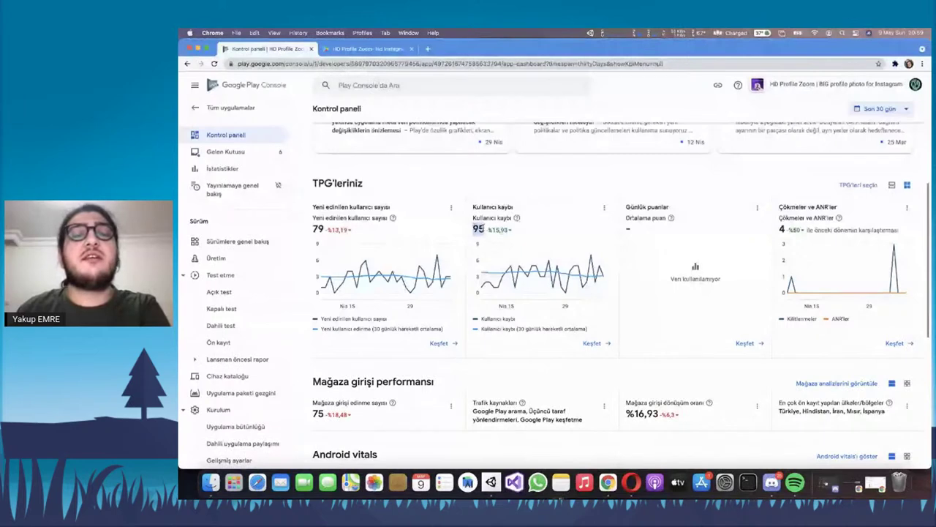
pyautogui.scroll(-2, 554, 253)
pyautogui.scroll(2, 554, 253)
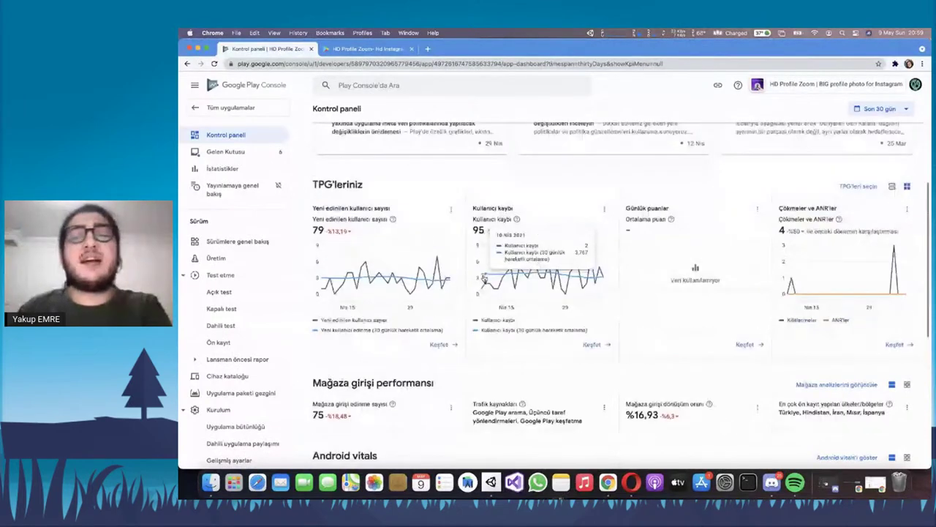
pyautogui.scroll(-1, 673, 269)
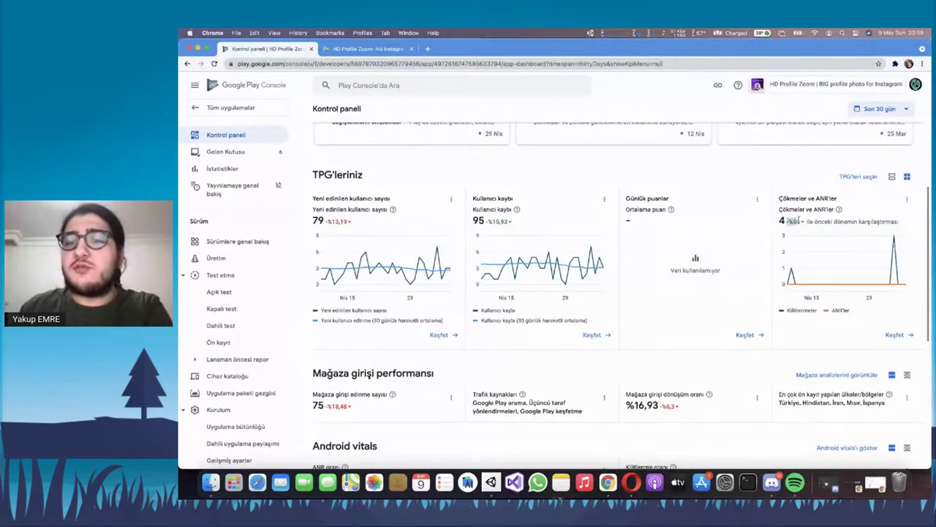
pyautogui.tripleClick(874, 220)
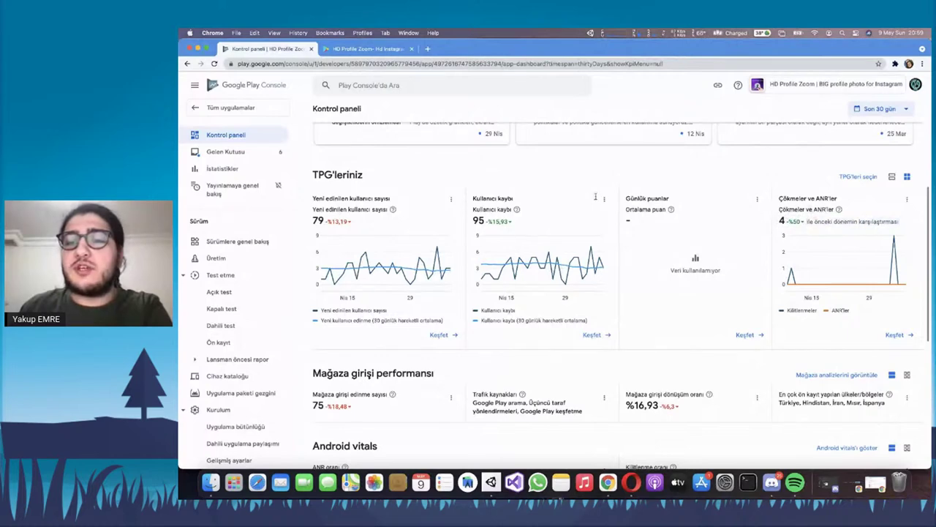
pyautogui.scroll(-1, 715, 241)
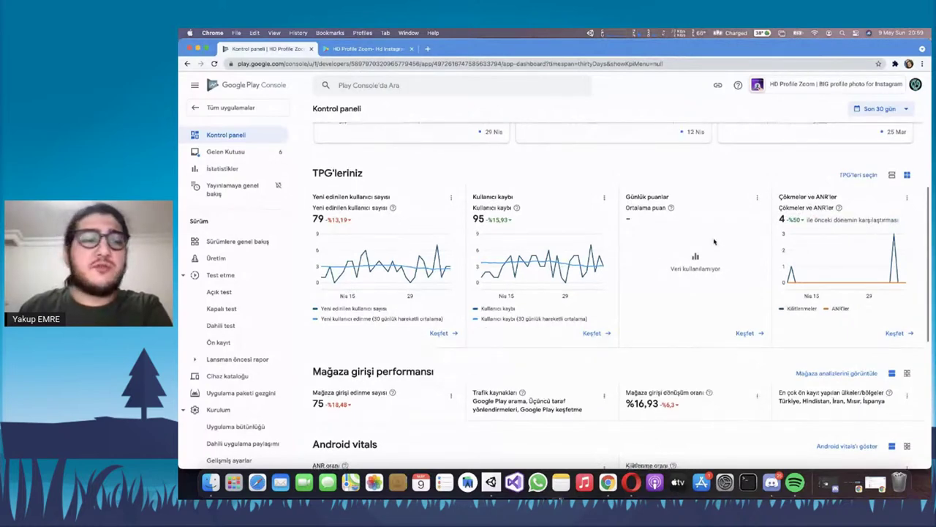
pyautogui.scroll(-1, 714, 241)
pyautogui.scroll(-5, 721, 234)
pyautogui.scroll(2, 725, 253)
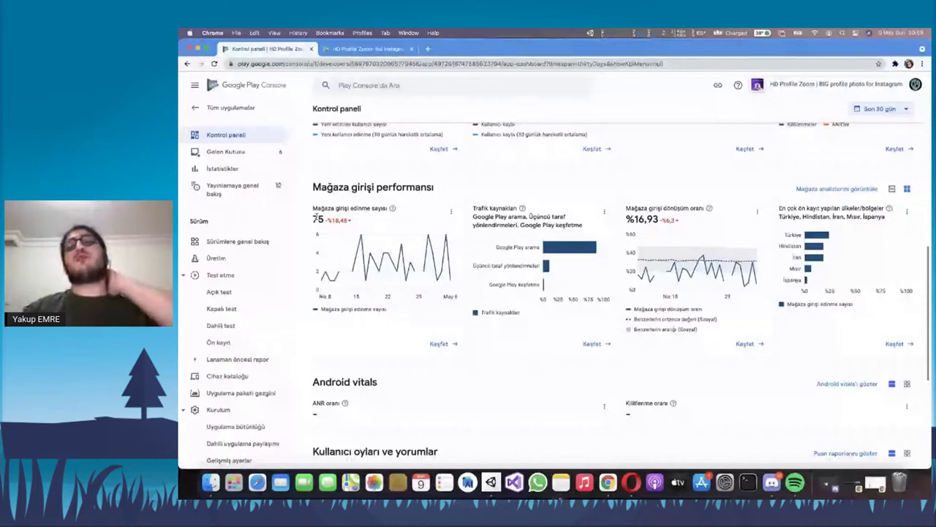
# Inspect traffic sources and reveal Türkiye's 24% share in the store listing top-countries chart
pyautogui.moveTo(443, 249)
pyautogui.tripleClick(521, 220)
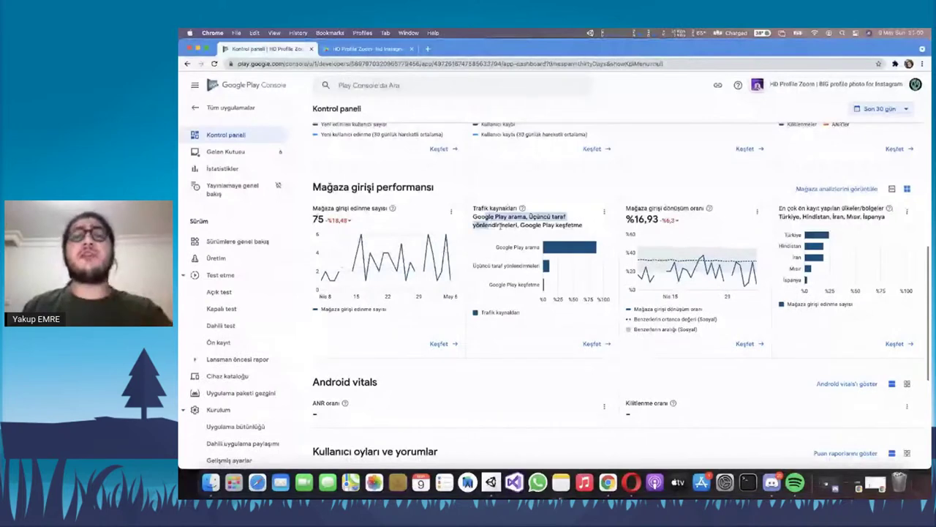
pyautogui.click(522, 225)
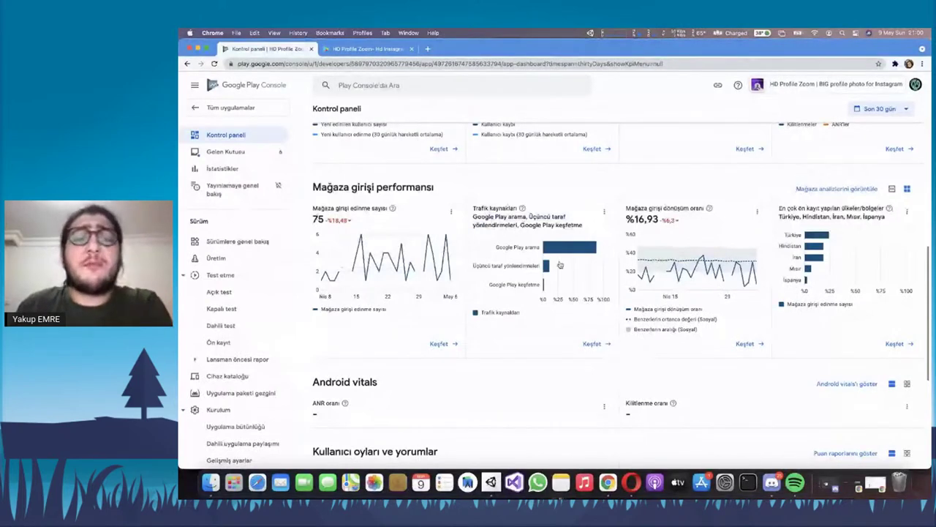
pyautogui.moveTo(575, 287)
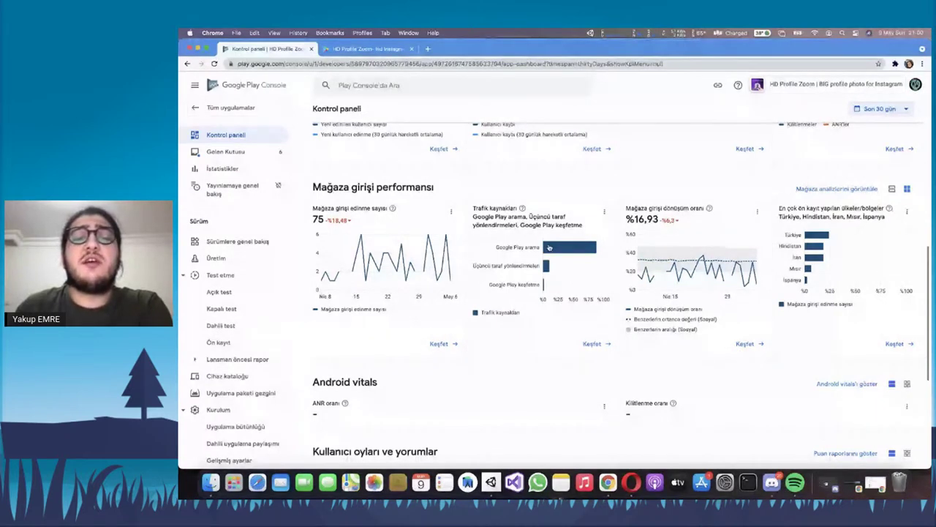
pyautogui.moveTo(553, 273)
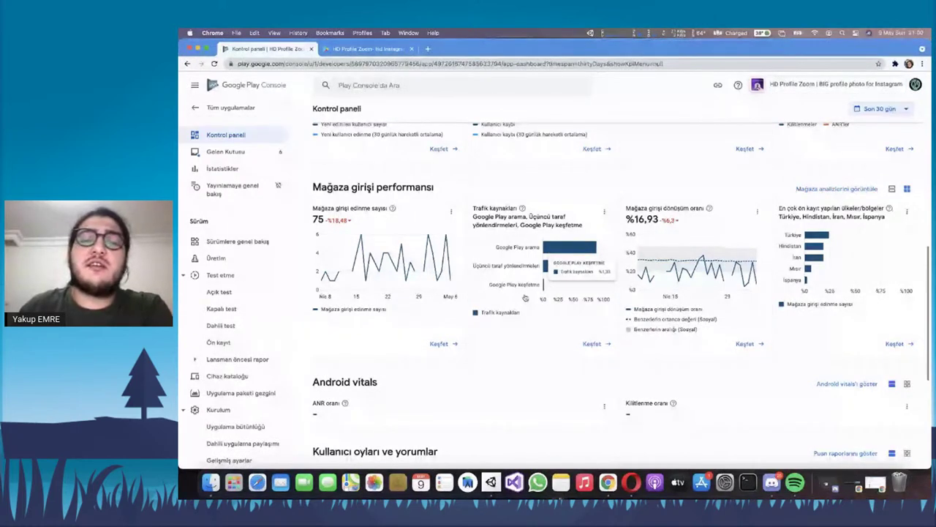
pyautogui.moveTo(814, 282)
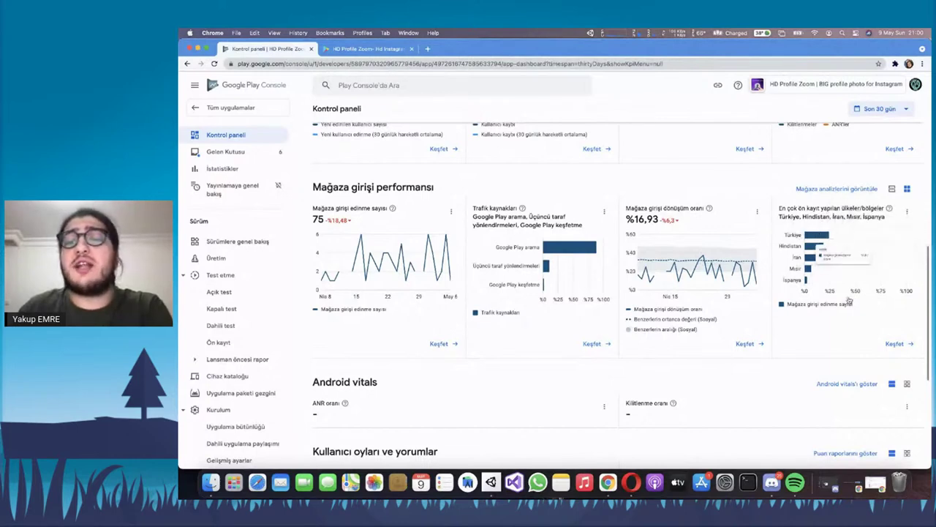
pyautogui.moveTo(821, 241)
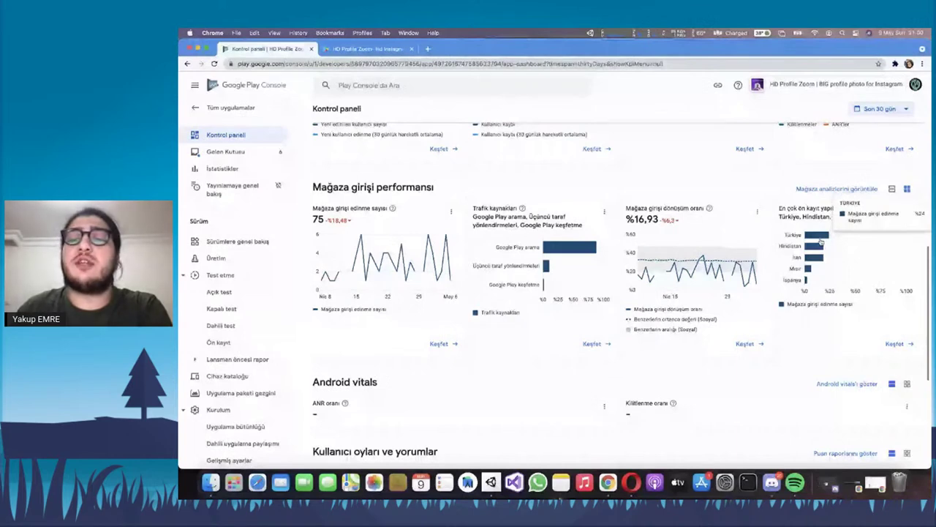
# Scroll to Android vitals and highlight its heading and the ANR and crash-rate labels
pyautogui.scroll(-1, 805, 242)
pyautogui.scroll(-5, 803, 245)
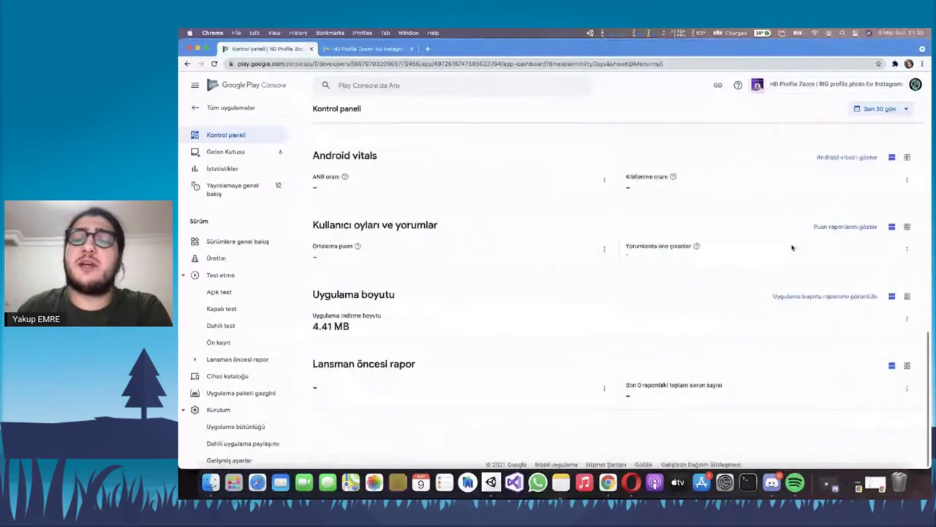
pyautogui.tripleClick(422, 163)
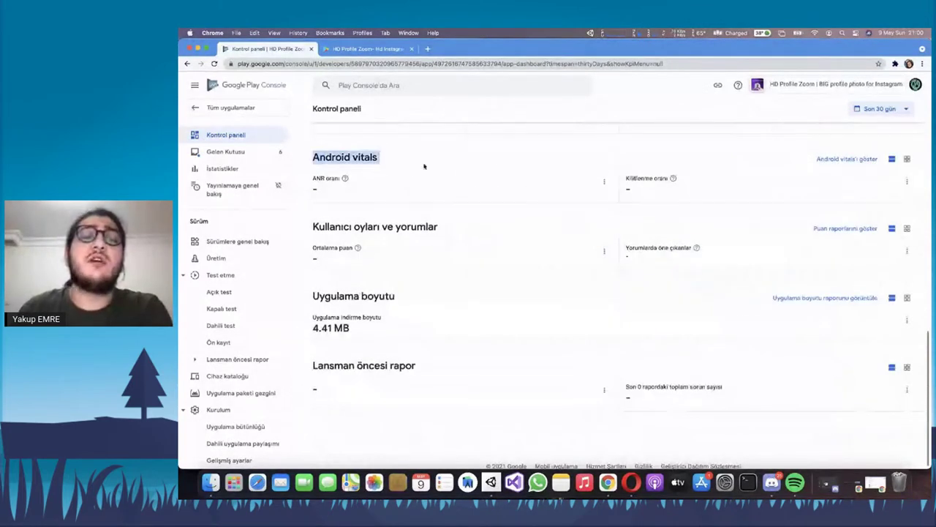
pyautogui.click(438, 177)
pyautogui.moveTo(695, 179); pyautogui.dragTo(548, 173)
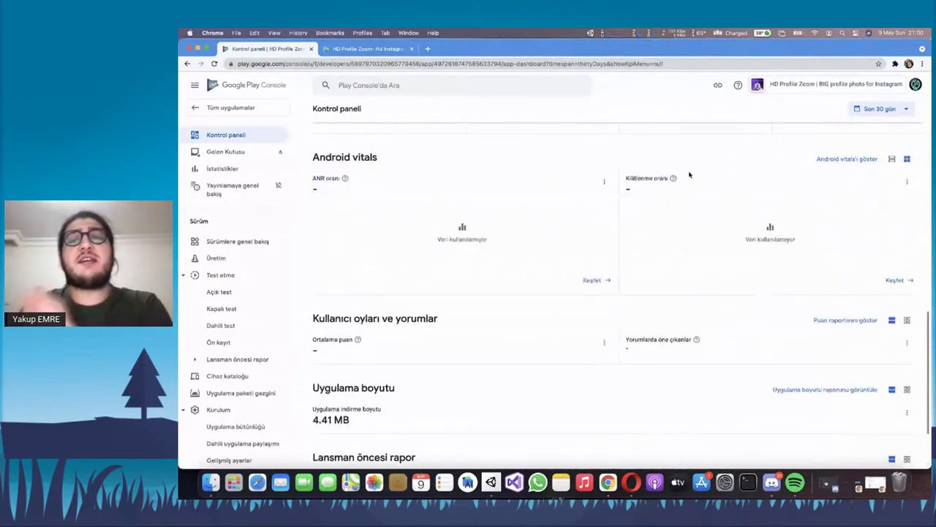
# Review the vitals charts showing Veri kullanılamıyor, then go to the statistics reports
pyautogui.scroll(-2, 440, 141)
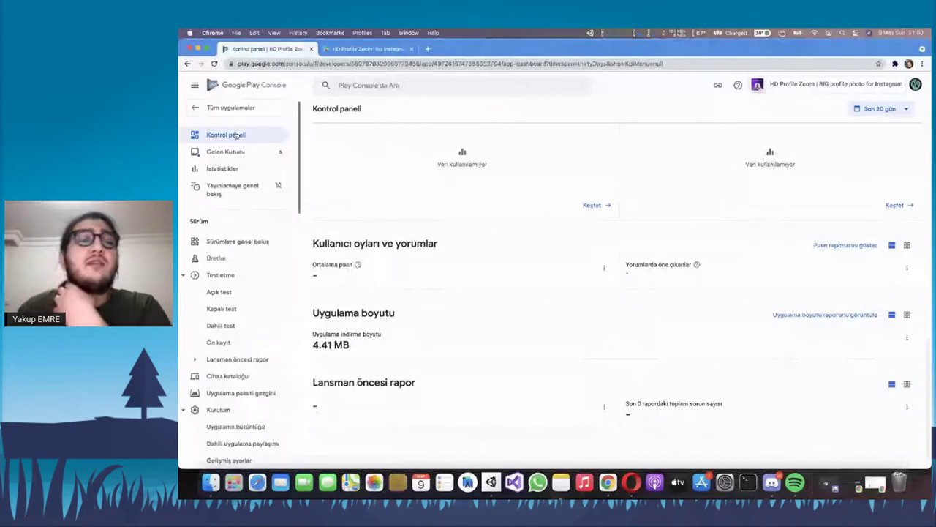
pyautogui.scroll(15, 447, 263)
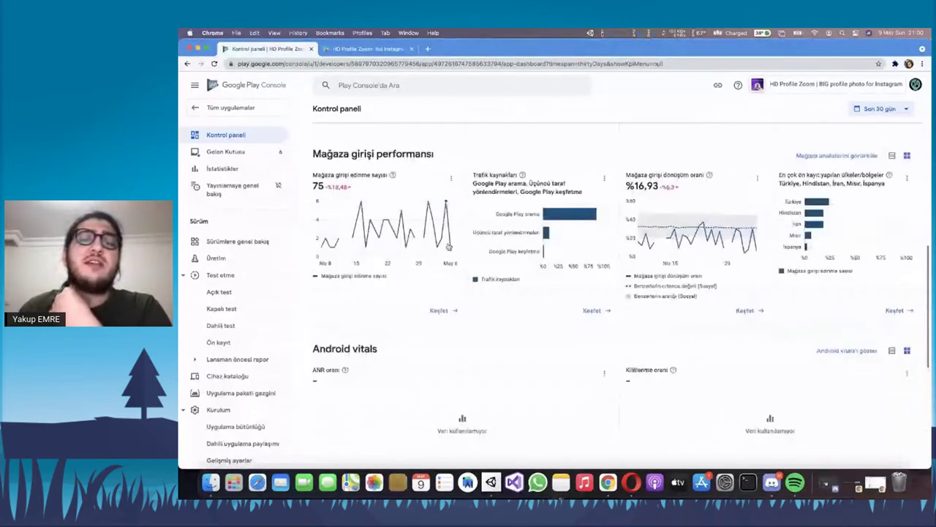
pyautogui.scroll(-1, 435, 285)
pyautogui.scroll(-10, 436, 286)
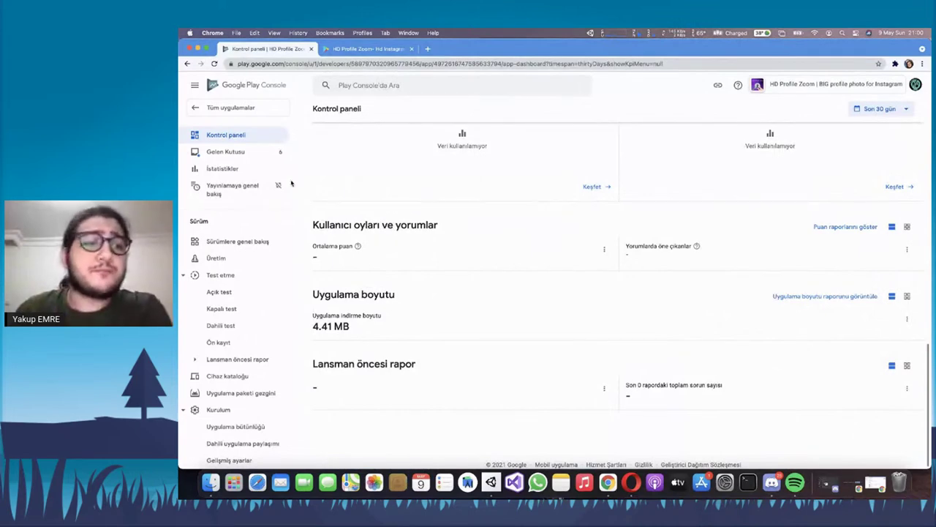
pyautogui.click(252, 169)
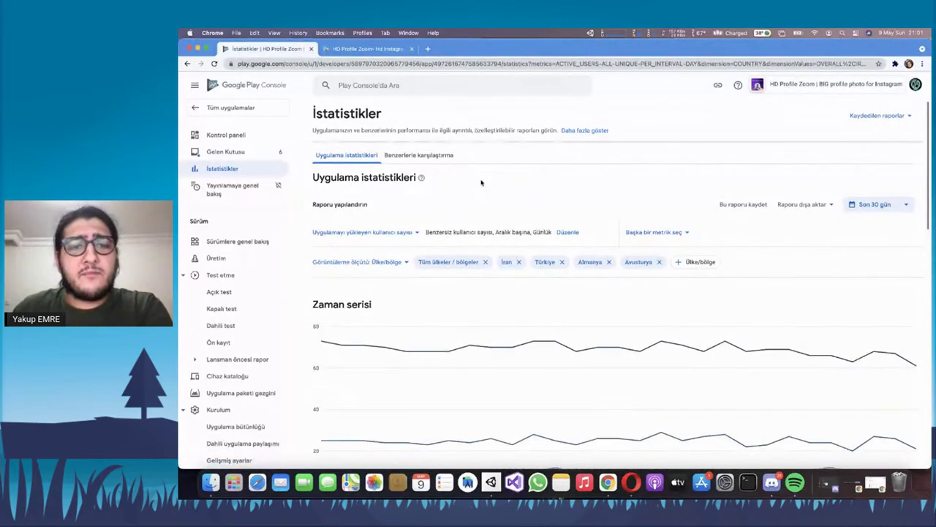
# Scroll the İstatistikler page and browse the report metric dropdown
pyautogui.scroll(-1, 481, 182)
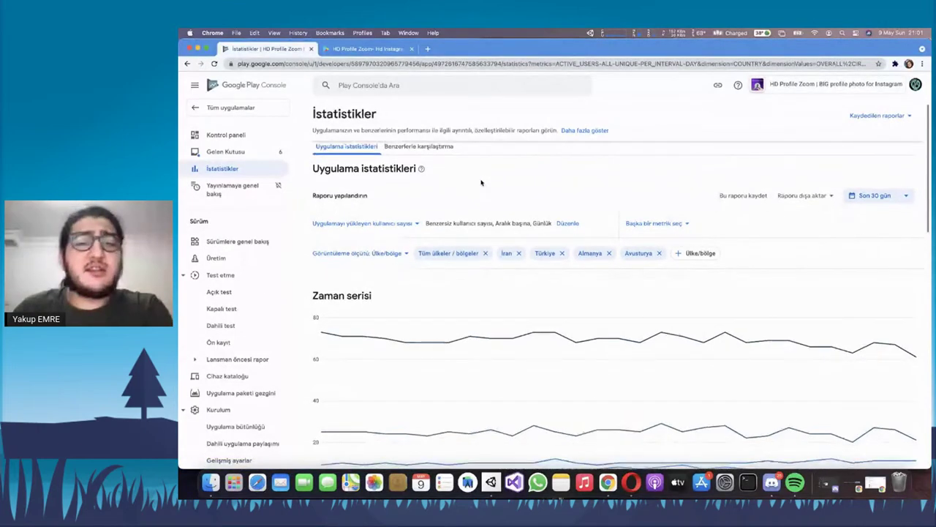
pyautogui.scroll(-15, 481, 182)
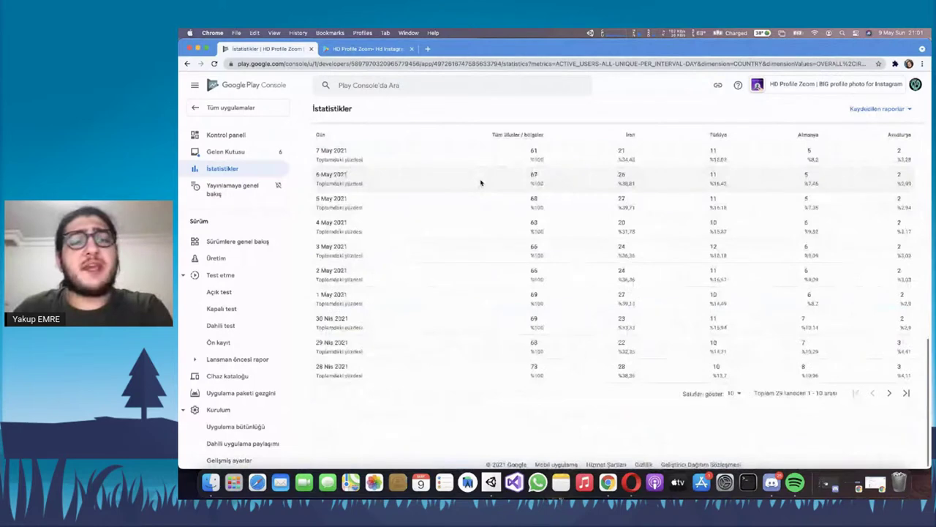
pyautogui.scroll(3, 482, 182)
pyautogui.scroll(15, 481, 182)
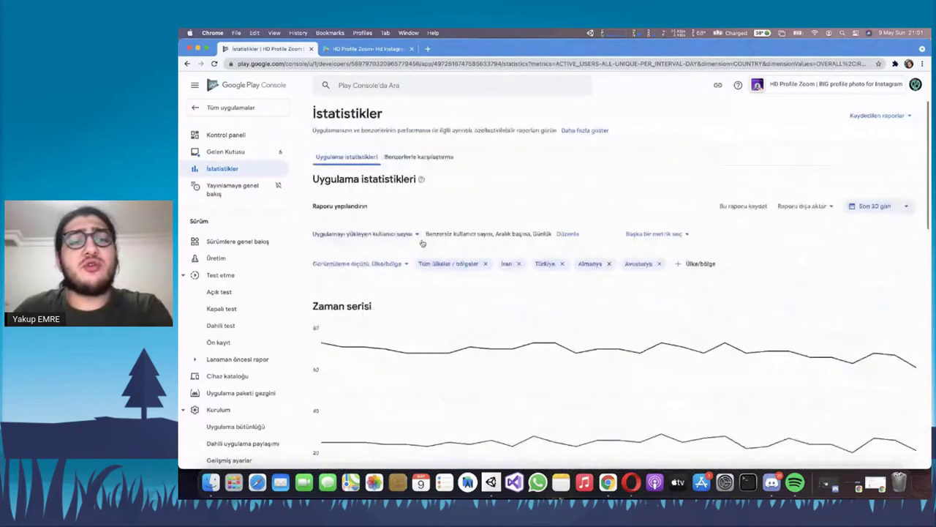
pyautogui.click(364, 233)
pyautogui.moveTo(366, 283)
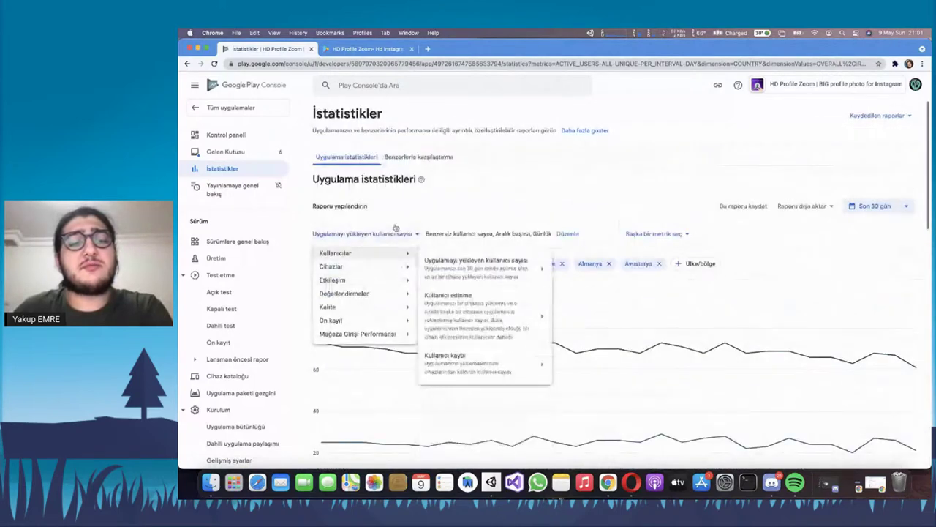
# Scroll through the Zaman serisi, Değişim analizi and Veri tablosu sections of the 30-day report
pyautogui.scroll(-1, 506, 254)
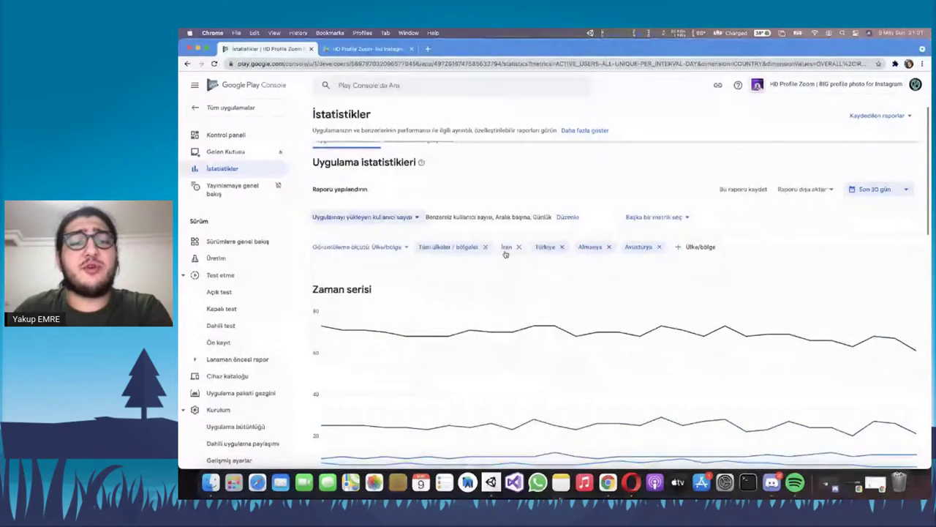
pyautogui.scroll(-10, 506, 254)
pyautogui.scroll(4, 594, 252)
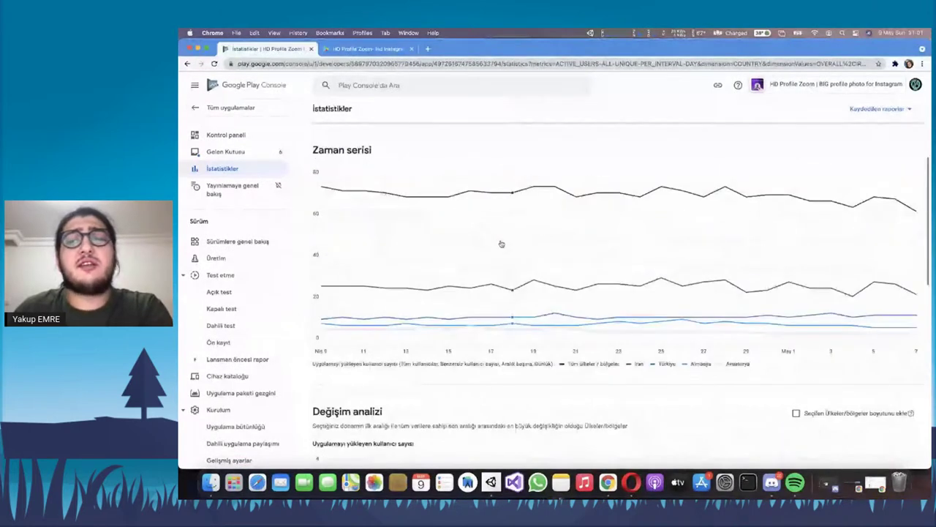
pyautogui.scroll(1, 488, 255)
pyautogui.scroll(2, 488, 256)
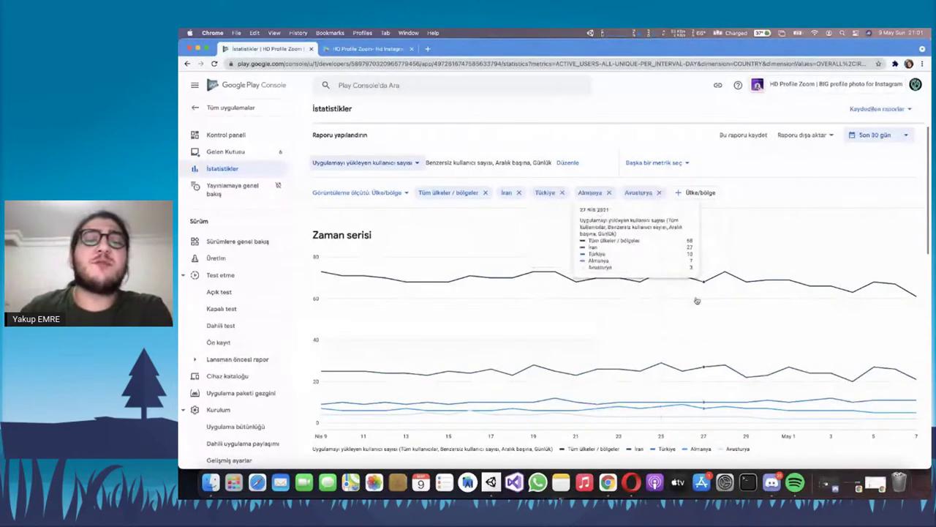
pyautogui.scroll(-10, 667, 289)
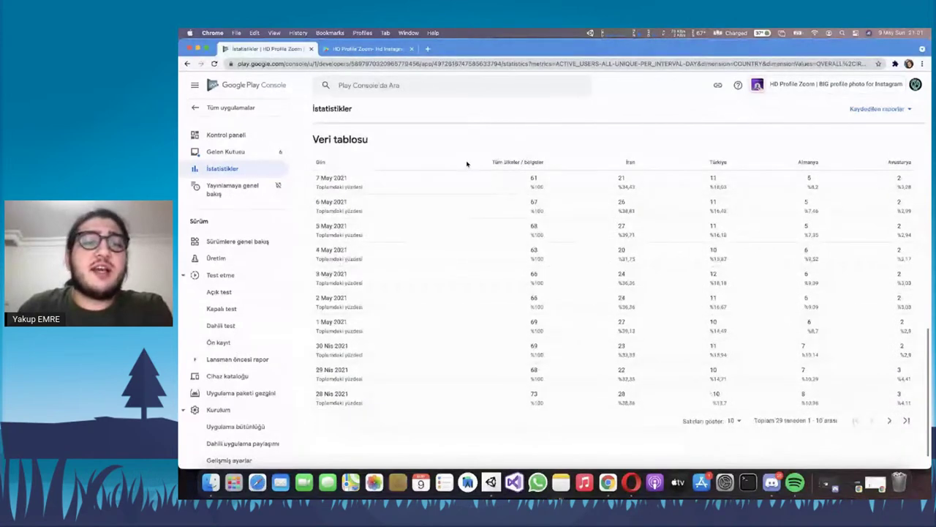
pyautogui.scroll(5, 467, 165)
pyautogui.scroll(5, 464, 167)
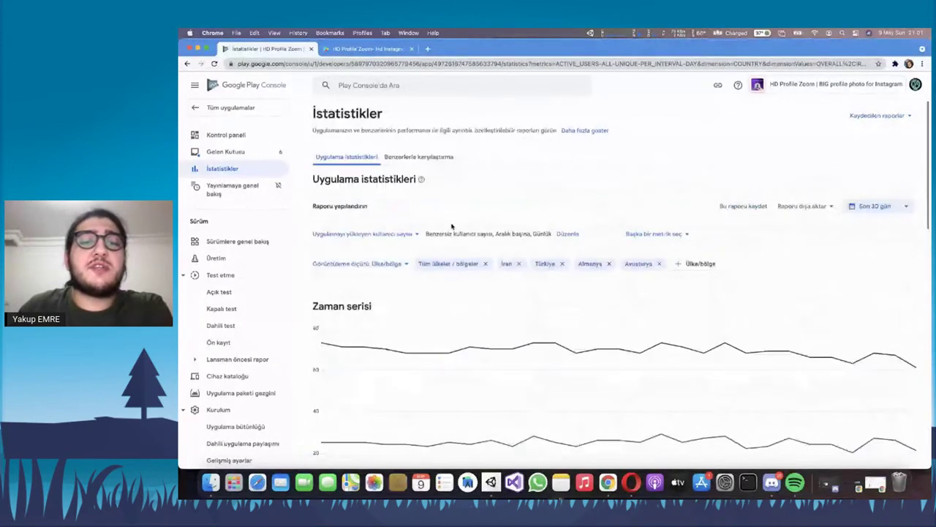
pyautogui.scroll(-1, 371, 222)
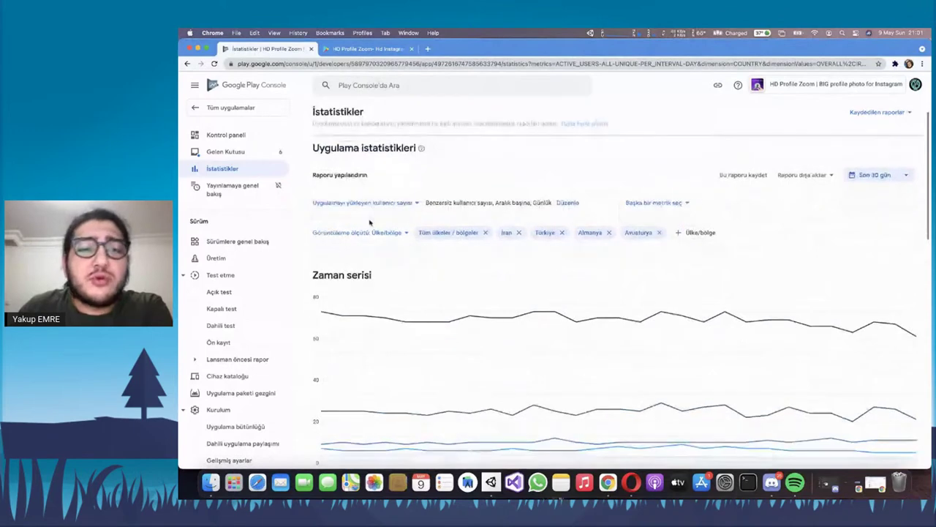
pyautogui.scroll(-5, 462, 220)
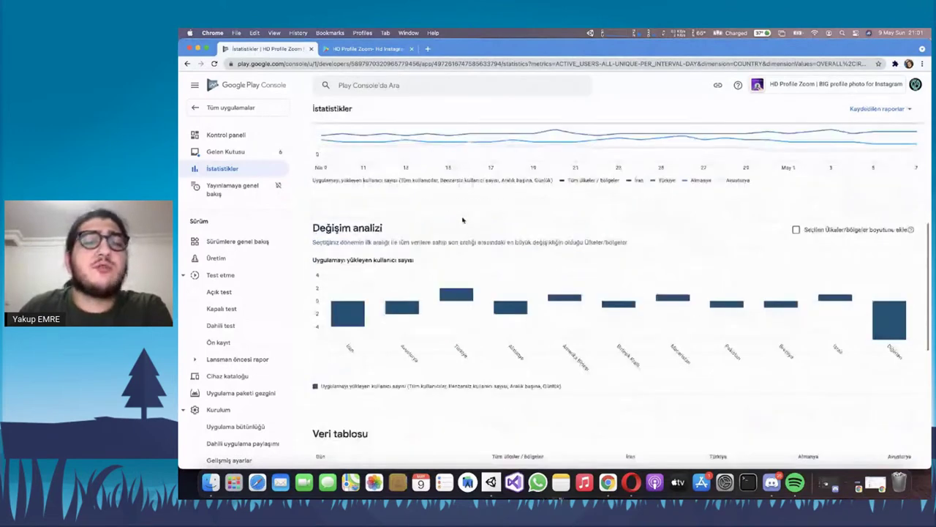
pyautogui.scroll(-4, 462, 220)
pyautogui.scroll(-1, 442, 253)
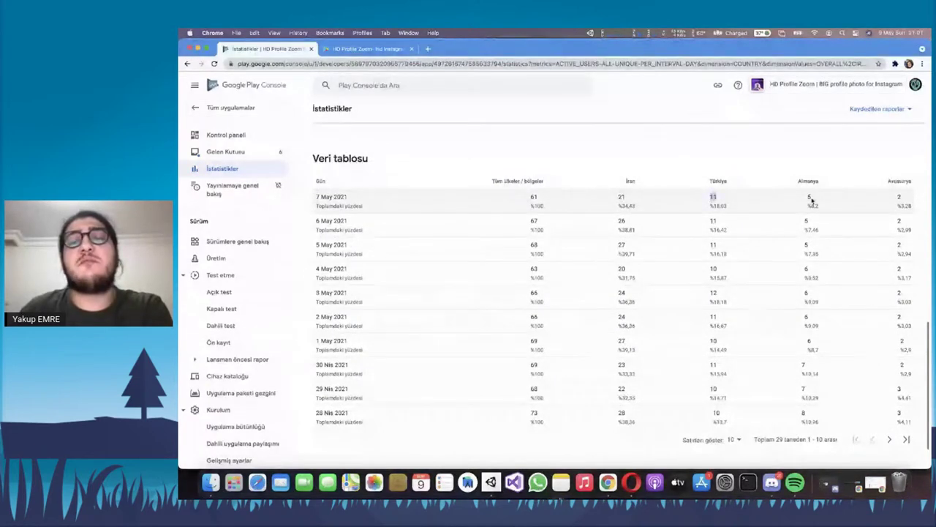
# Highlight the 7 May 2021 row of the data table
pyautogui.moveTo(812, 201); pyautogui.dragTo(870, 217)
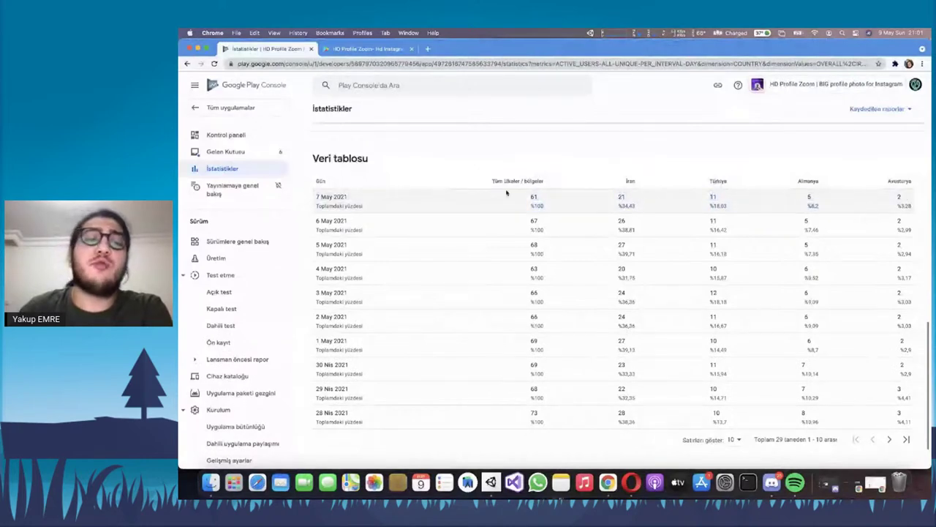
pyautogui.click(517, 178)
pyautogui.scroll(-1, 517, 178)
pyautogui.scroll(15, 505, 186)
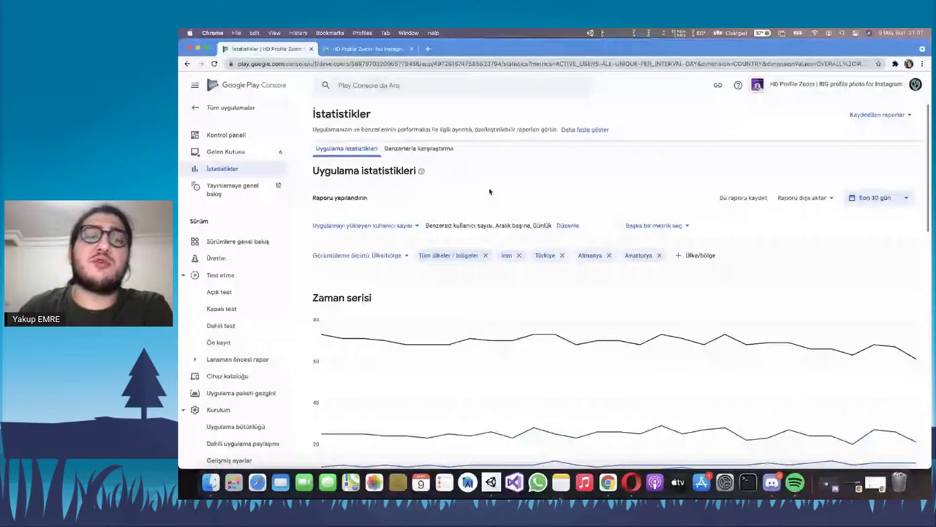
# Review the Benzerlerle karşılaştırma DAU/MAU peer chart, then open Yayınlamaya genel bakış
pyautogui.click(409, 161)
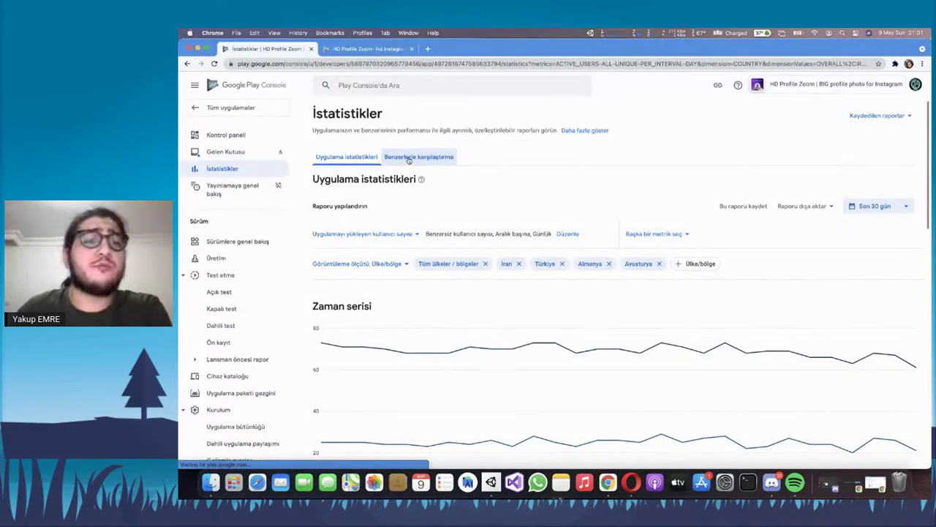
pyautogui.scroll(-5, 468, 215)
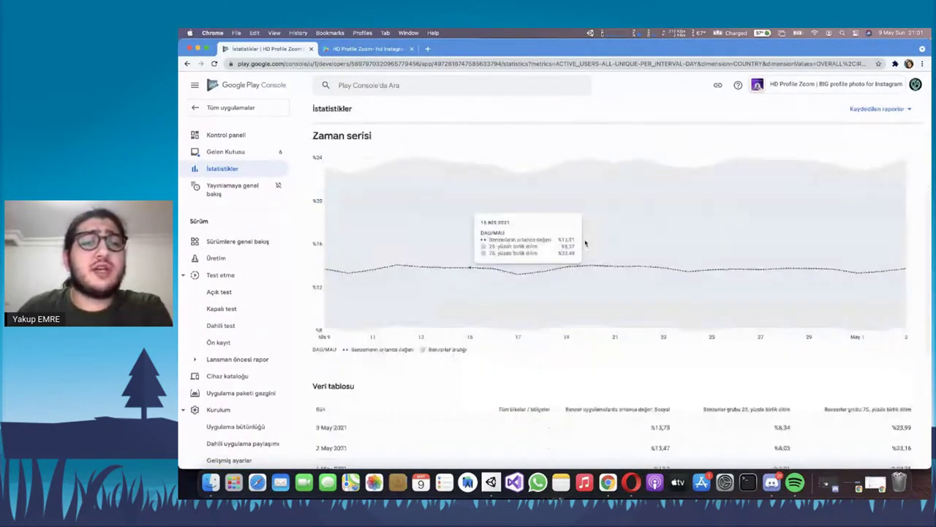
pyautogui.scroll(-5, 519, 248)
pyautogui.scroll(8, 549, 221)
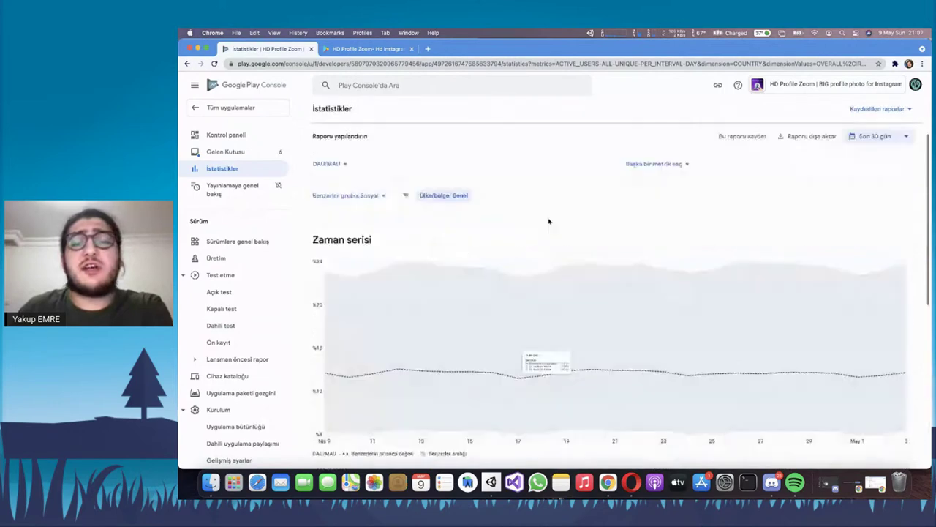
pyautogui.scroll(-8, 680, 261)
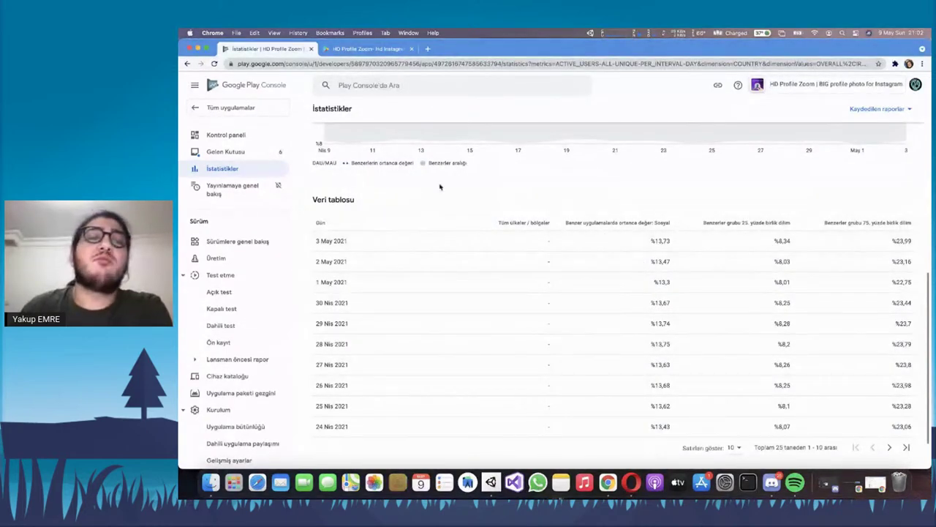
pyautogui.click(260, 197)
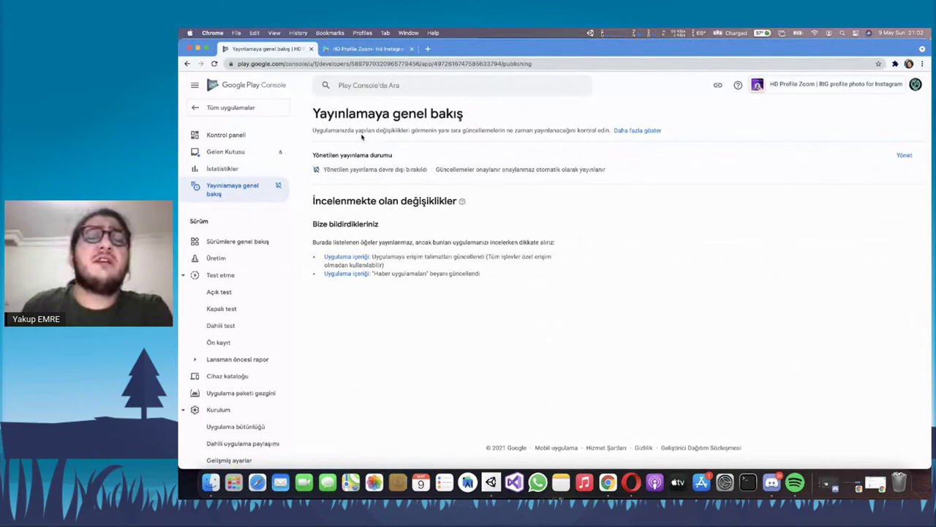
# In managed publishing status settings, choose 'Yönetilen yayınlama etkinleştirildi' without saving
pyautogui.moveTo(331, 130); pyautogui.dragTo(384, 138)
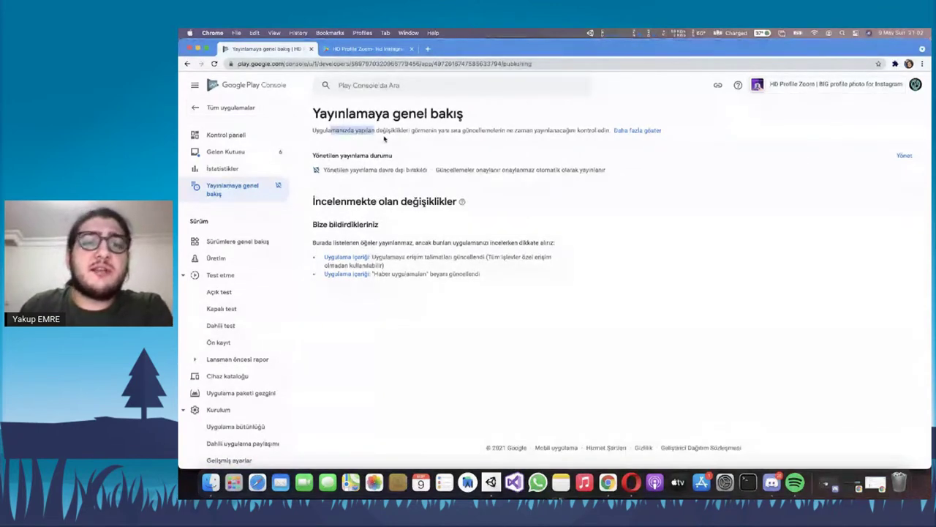
pyautogui.click(384, 138)
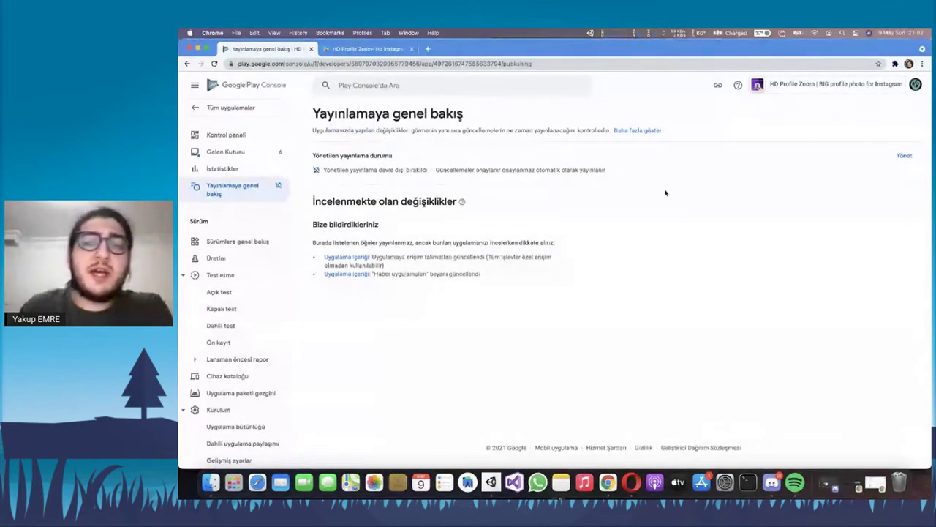
pyautogui.click(904, 156)
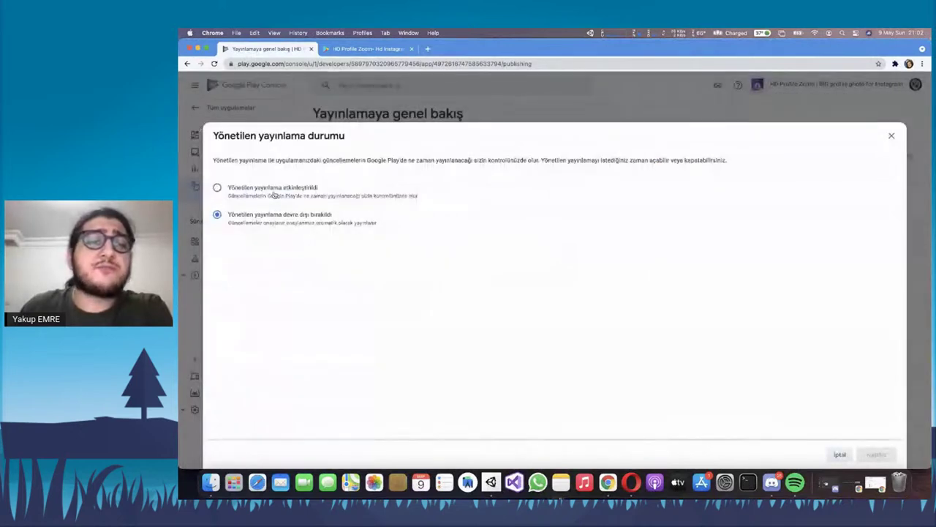
pyautogui.click(274, 194)
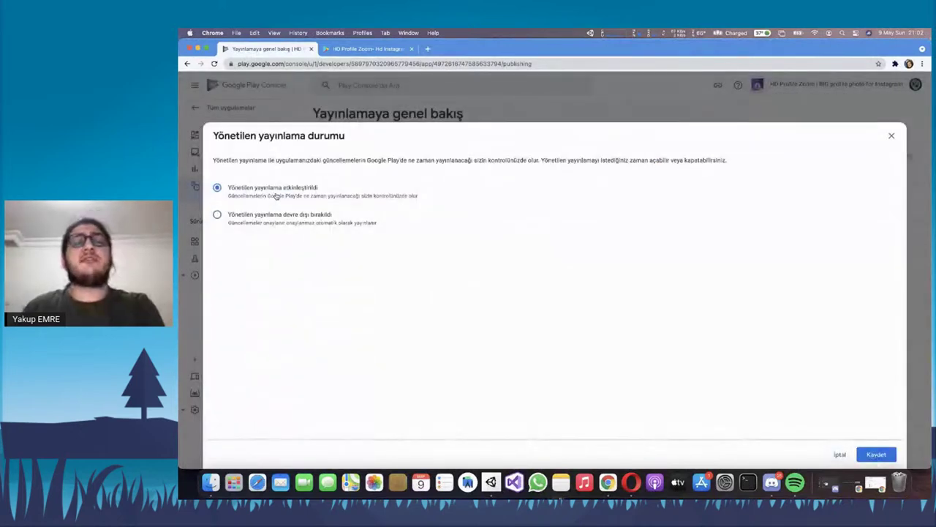
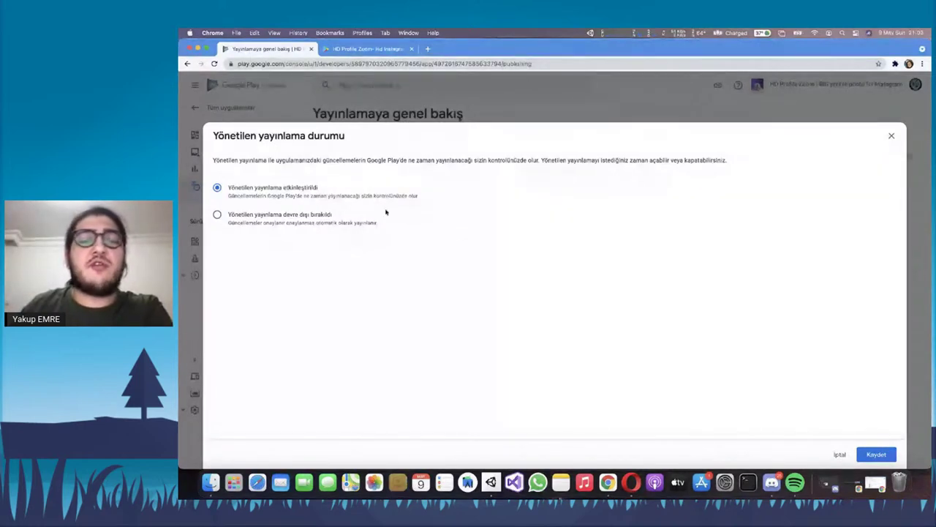
# Set managed publishing to 'devre dışı bırakıldı', then cancel the dialog without saving
pyautogui.click(313, 212)
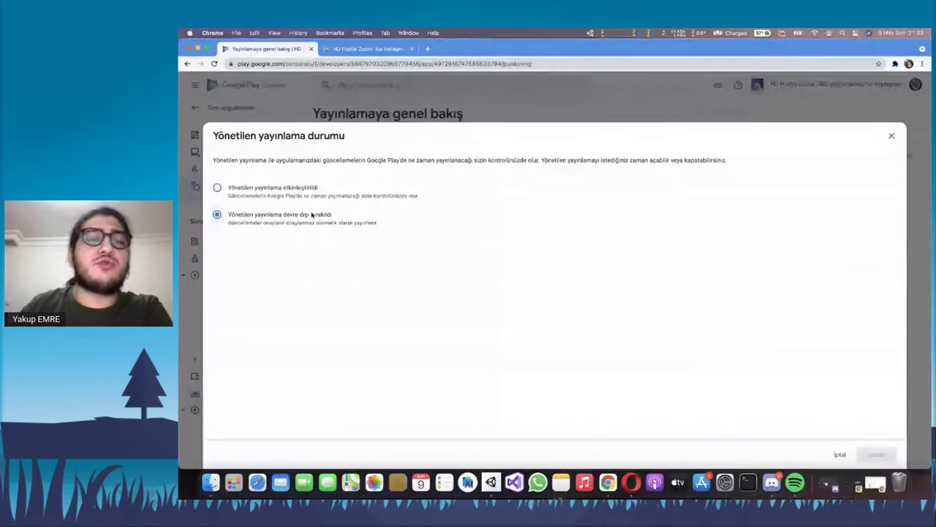
pyautogui.click(836, 451)
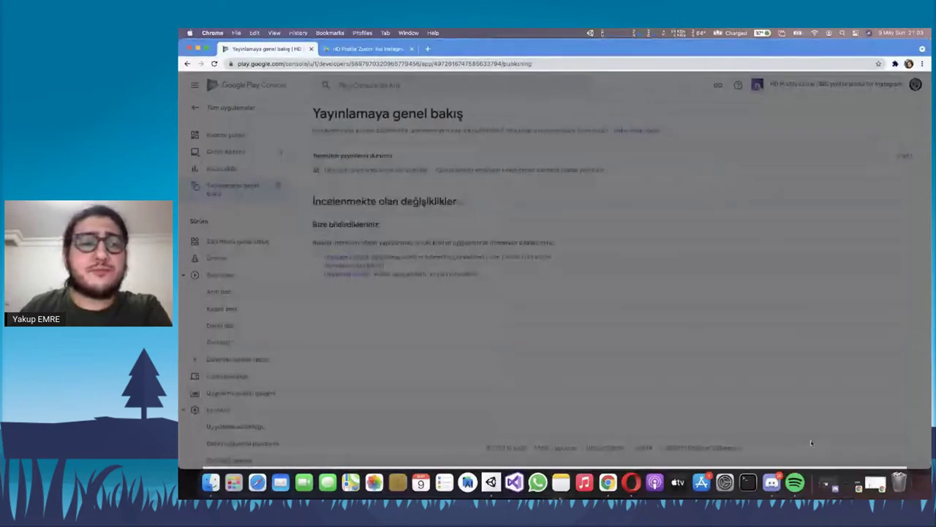
pyautogui.scroll(-3, 192, 212)
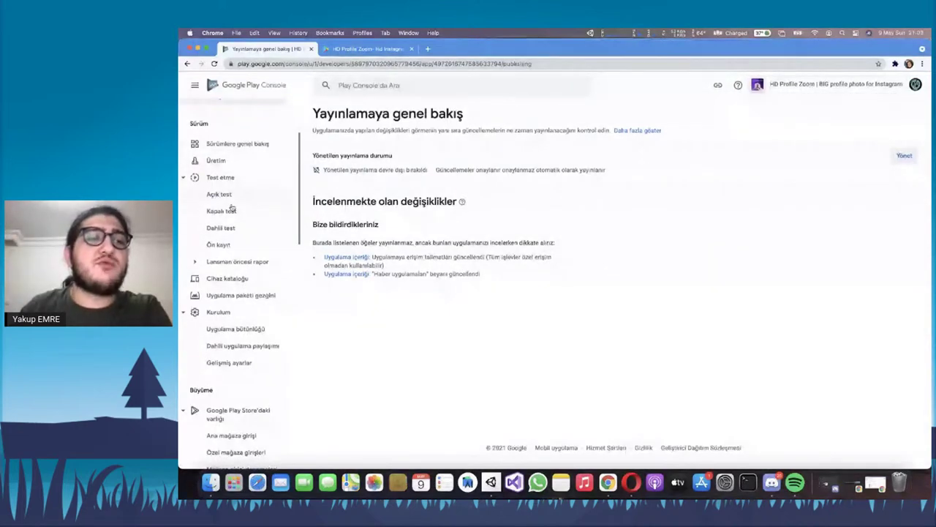
# Open the Releases overview showing production release 1.6 live in 176 countries/regions
pyautogui.click(237, 145)
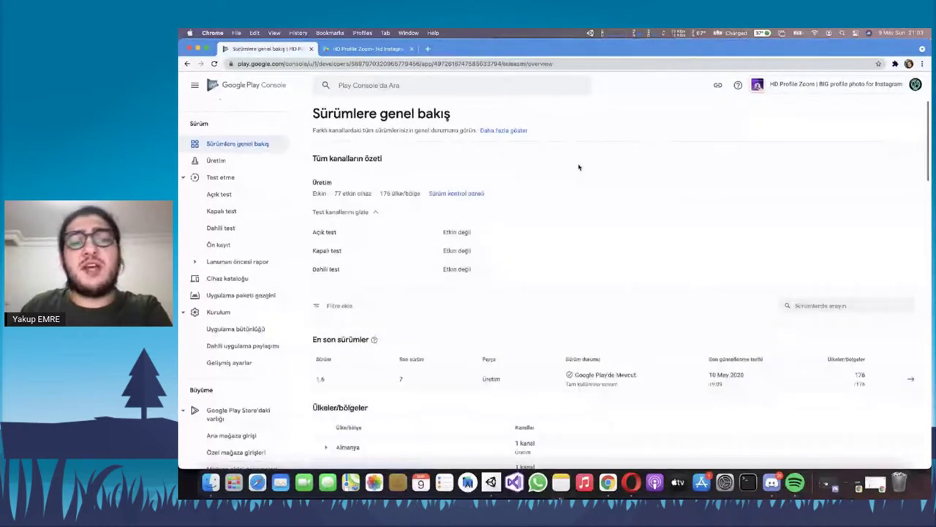
pyautogui.scroll(-3, 504, 256)
pyautogui.scroll(3, 510, 252)
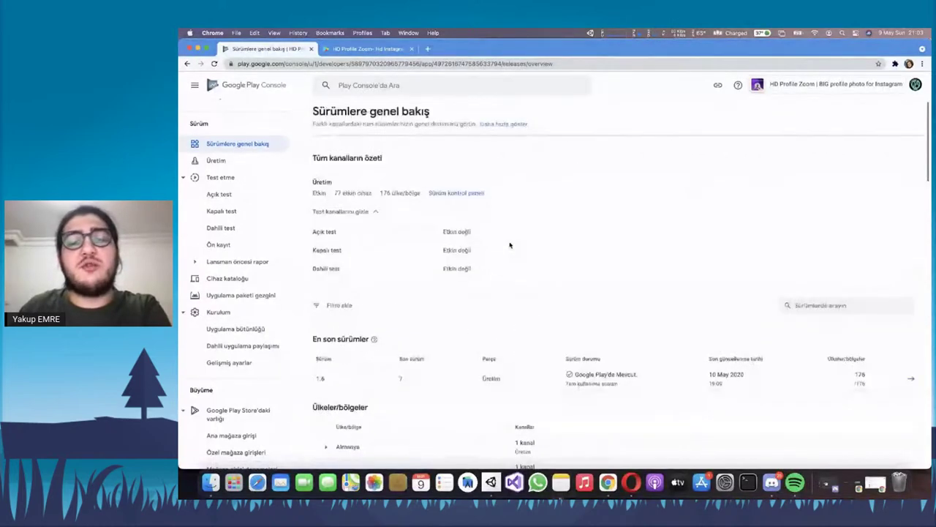
# Open the Production track and browse its crash, rating and install charts (77 installs, 25 crashes)
pyautogui.click(456, 192)
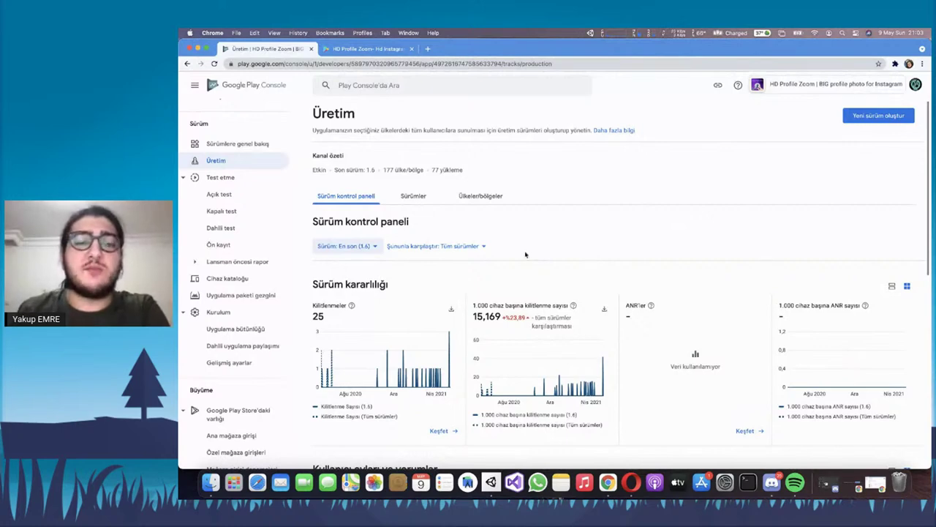
pyautogui.scroll(-2, 525, 254)
pyautogui.scroll(-2, 573, 257)
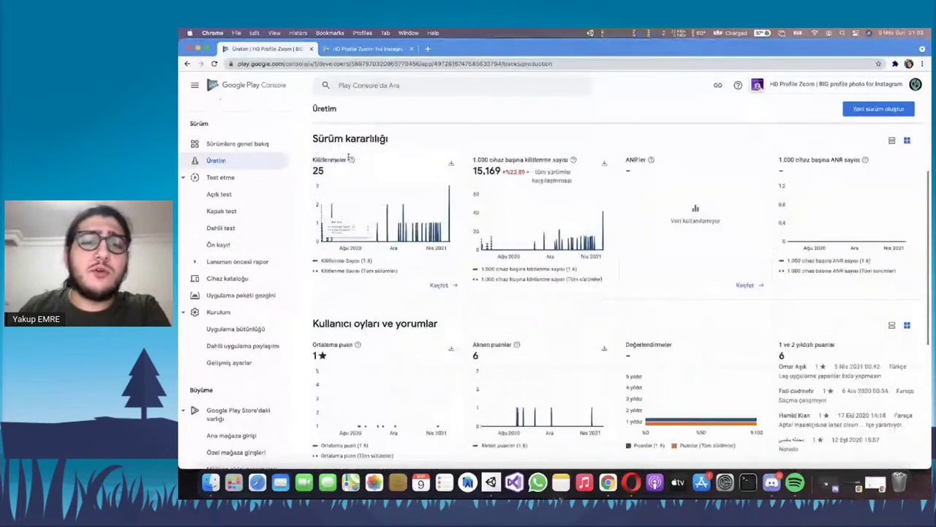
pyautogui.scroll(2, 572, 257)
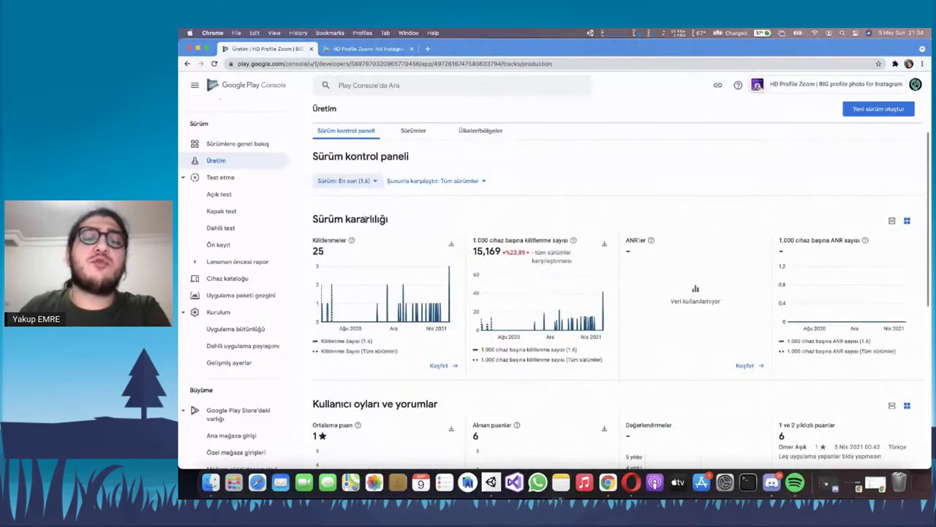
pyautogui.scroll(-1, 373, 252)
pyautogui.scroll(-10, 531, 299)
pyautogui.scroll(5, 785, 344)
pyautogui.scroll(-5, 785, 345)
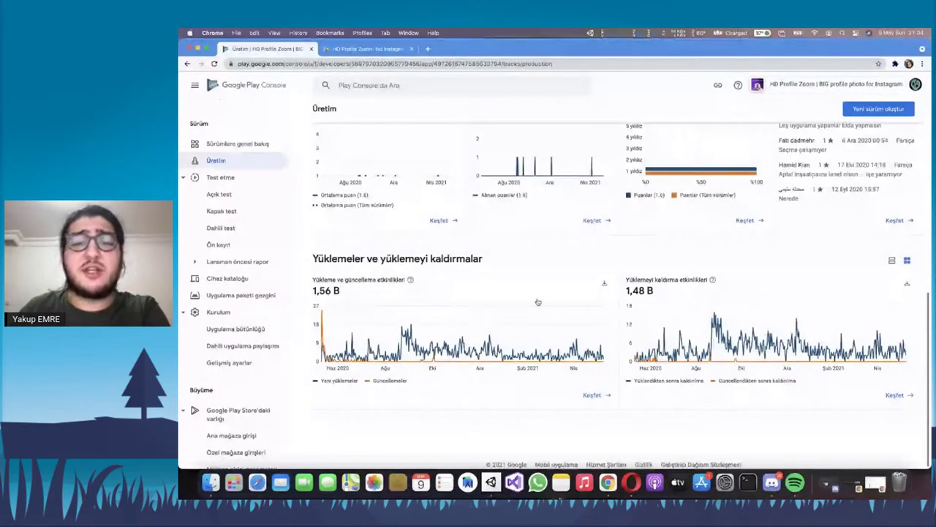
pyautogui.scroll(8, 537, 294)
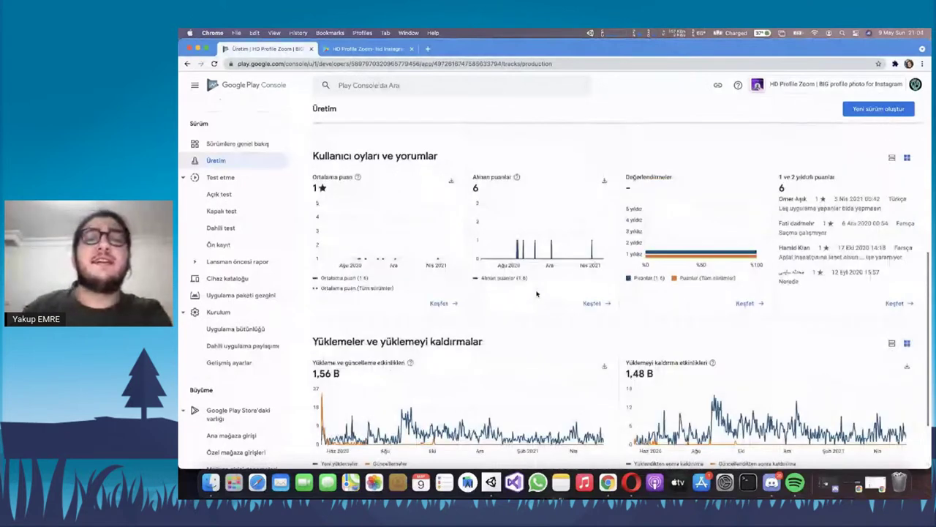
pyautogui.scroll(-7, 611, 301)
pyautogui.scroll(-2, 611, 301)
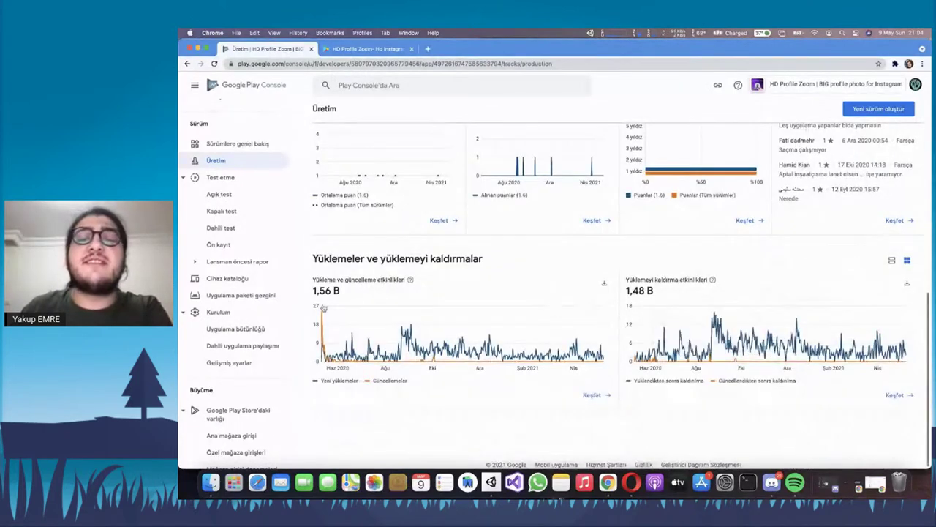
pyautogui.scroll(3, 324, 308)
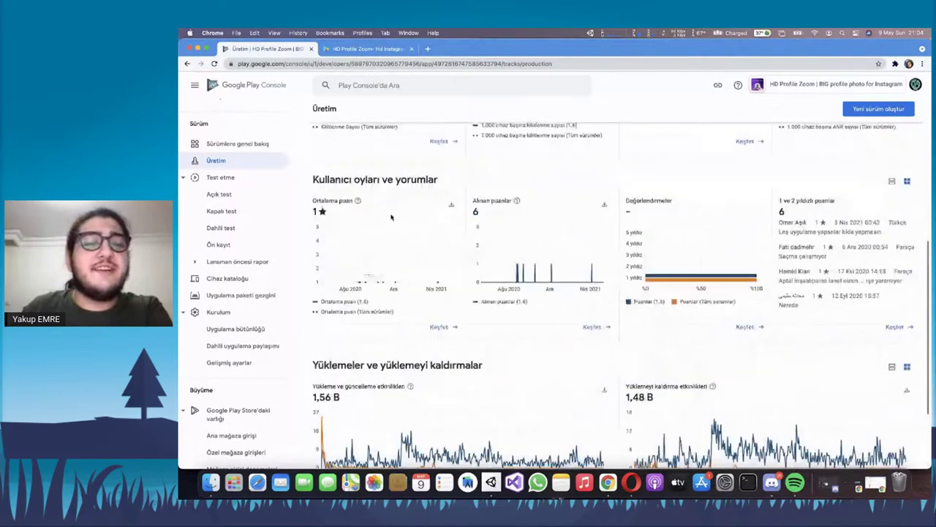
pyautogui.scroll(2, 432, 229)
pyautogui.scroll(5, 473, 241)
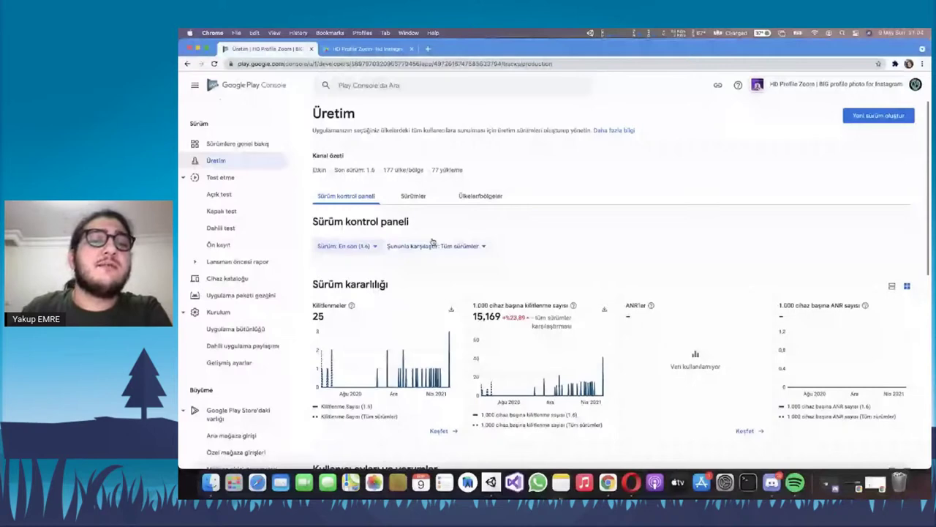
pyautogui.click(413, 196)
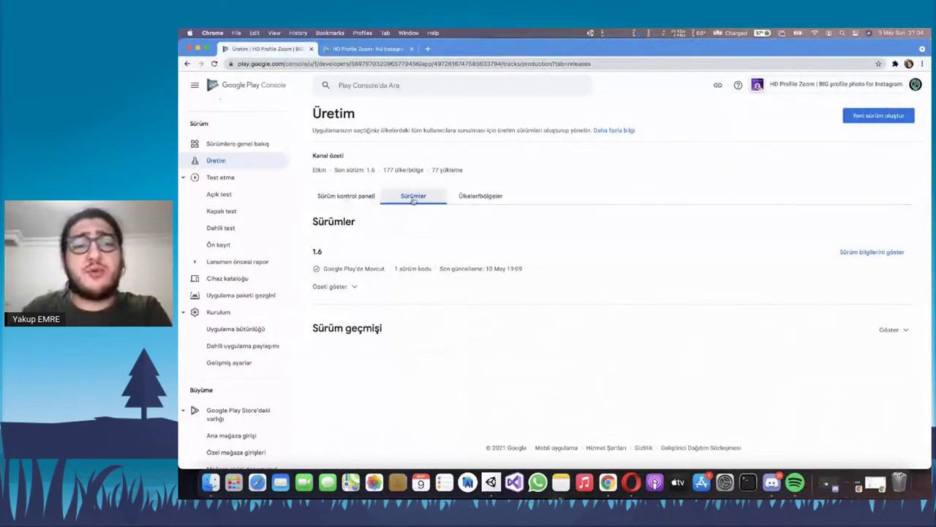
# Expand release 1.6's summary and highlight its 7 version codes, 176 countries and 15.803 devices
pyautogui.click(348, 286)
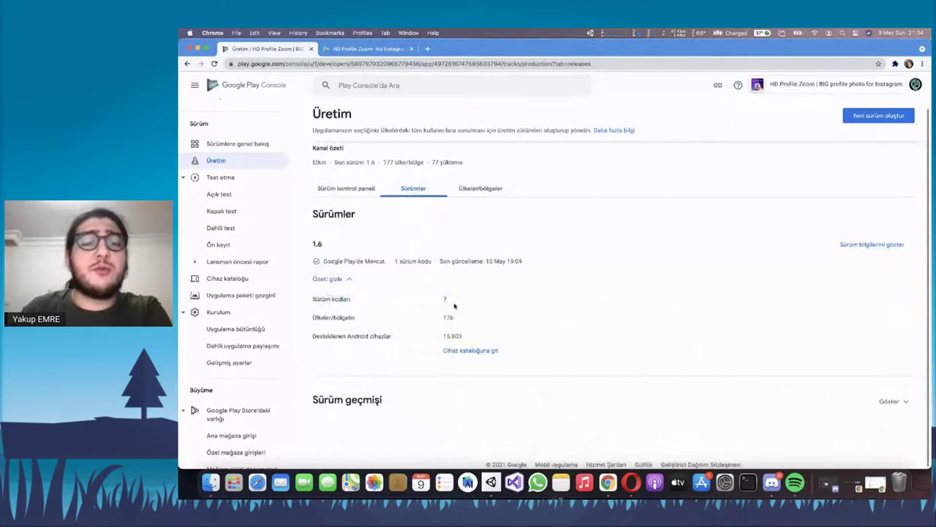
pyautogui.moveTo(322, 299); pyautogui.dragTo(459, 303)
pyautogui.moveTo(318, 318); pyautogui.dragTo(495, 320)
pyautogui.click(496, 319)
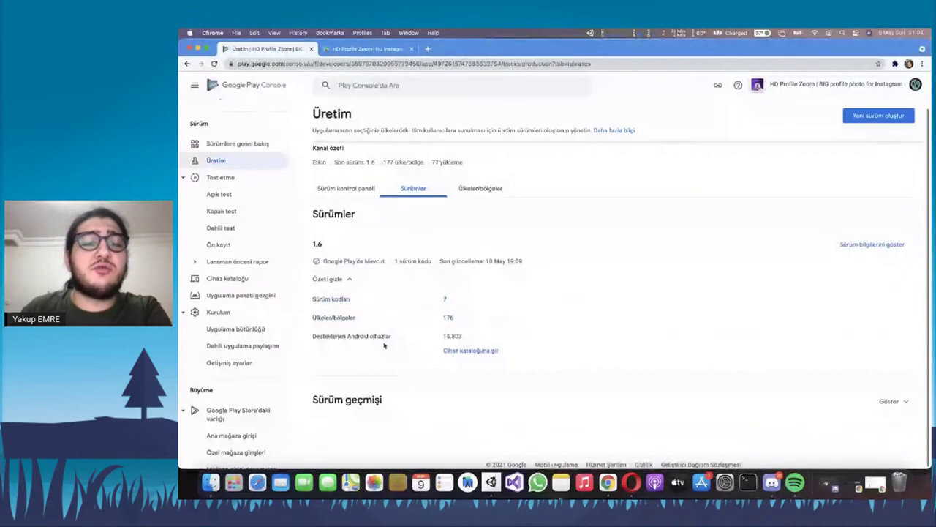
pyautogui.moveTo(322, 334); pyautogui.dragTo(366, 335)
pyautogui.click(376, 333)
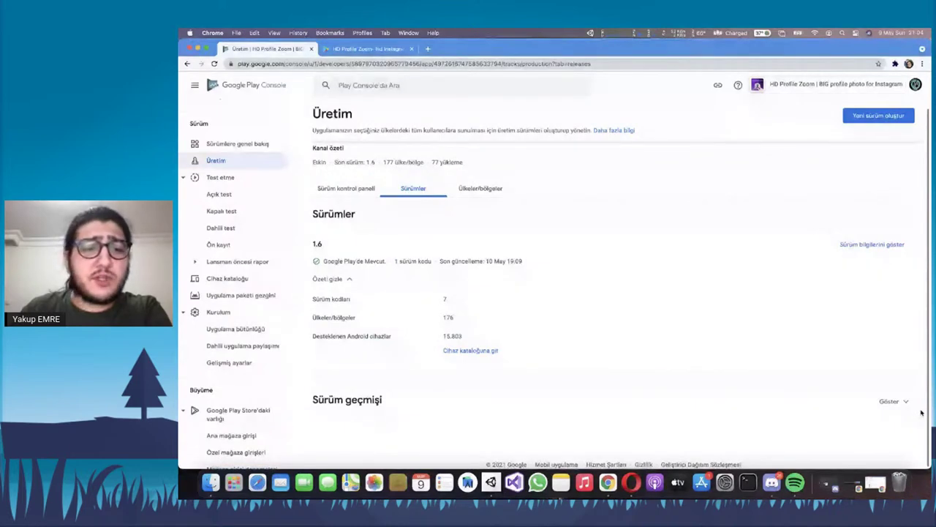
# Expand the release history and view release 1.0 and its app bundle details
pyautogui.click(892, 401)
pyautogui.scroll(-5, 466, 363)
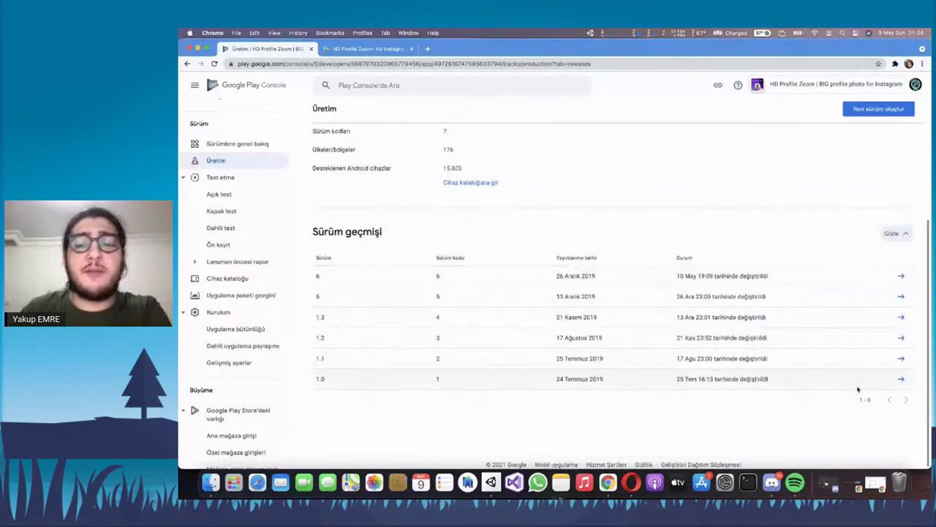
pyautogui.click(902, 381)
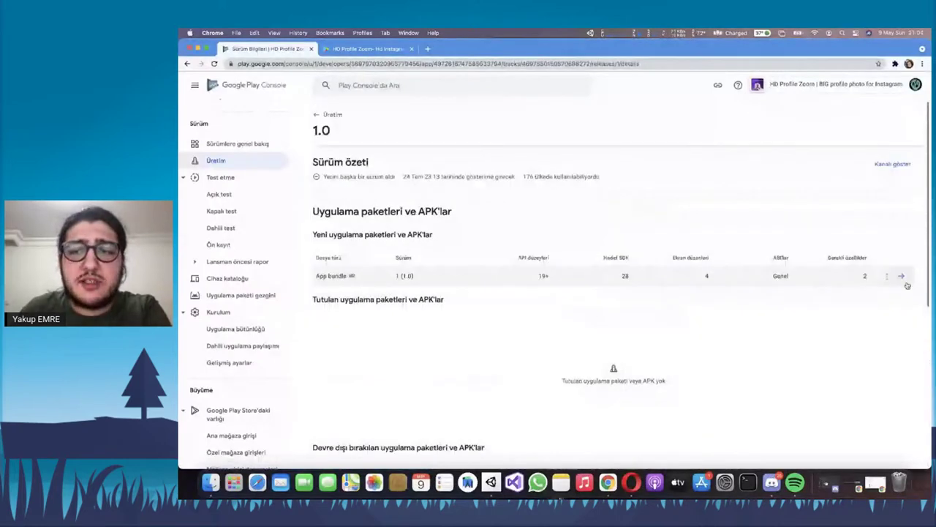
pyautogui.click(901, 275)
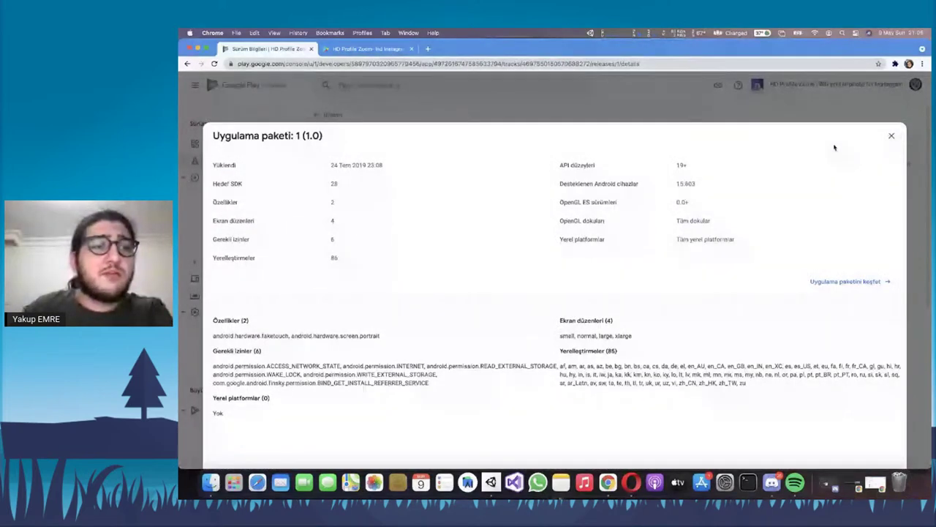
pyautogui.click(892, 135)
pyautogui.click(329, 115)
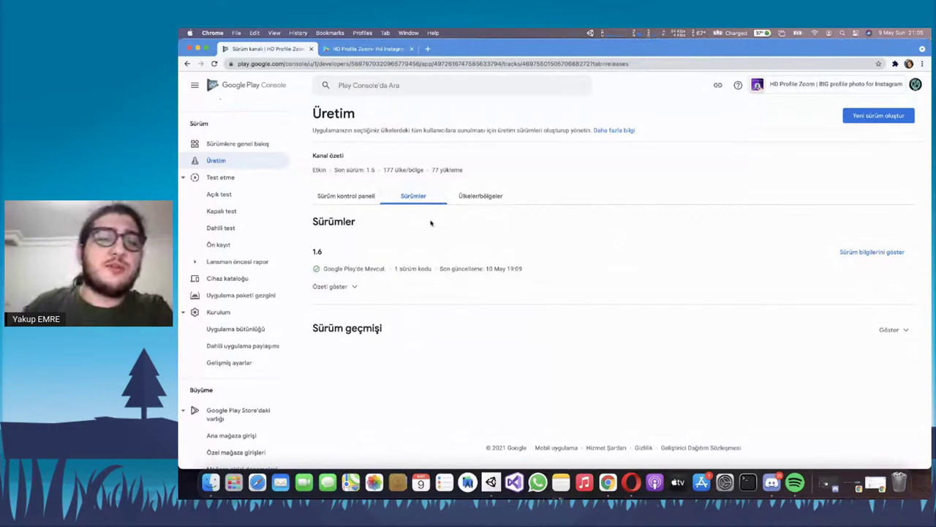
# Show the production track's Countries/regions tab listing all 177 available countries
pyautogui.click(481, 199)
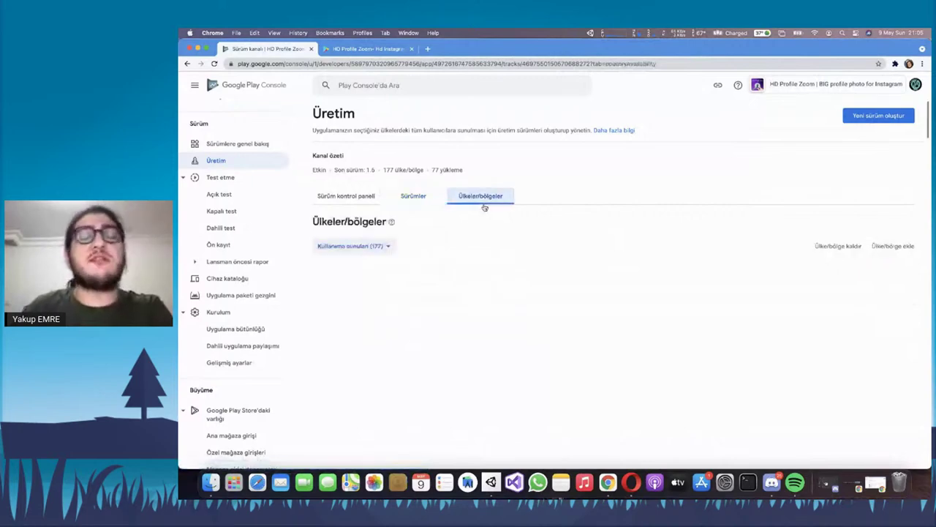
pyautogui.scroll(-1, 476, 220)
pyautogui.scroll(-3, 477, 218)
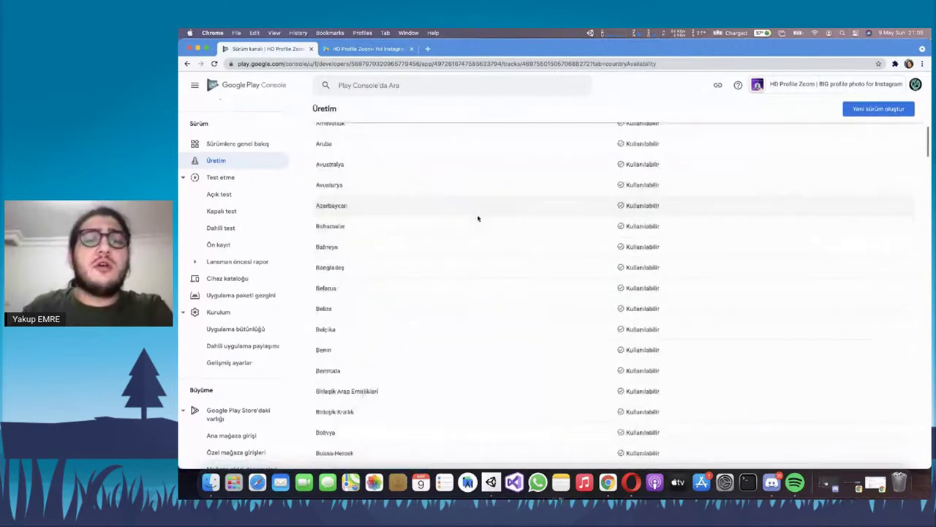
pyautogui.scroll(-10, 478, 218)
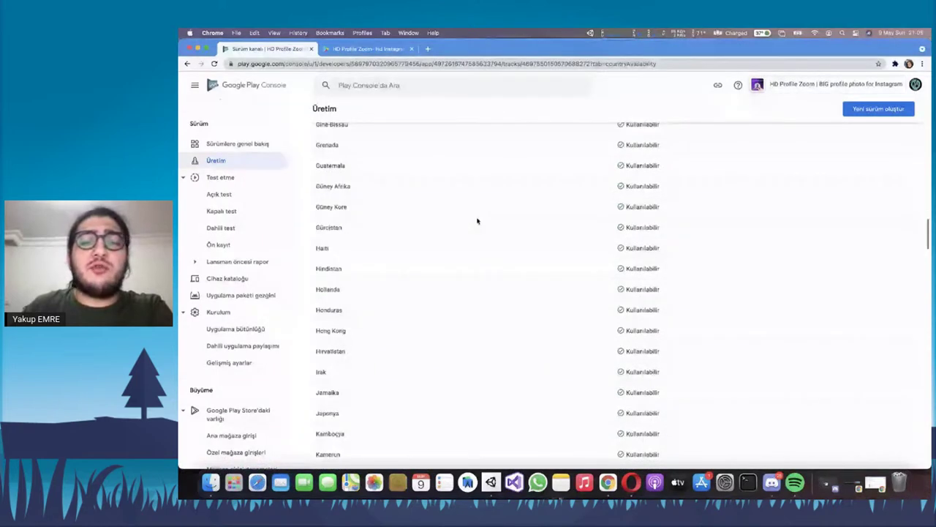
pyautogui.scroll(1, 486, 218)
pyautogui.scroll(15, 494, 216)
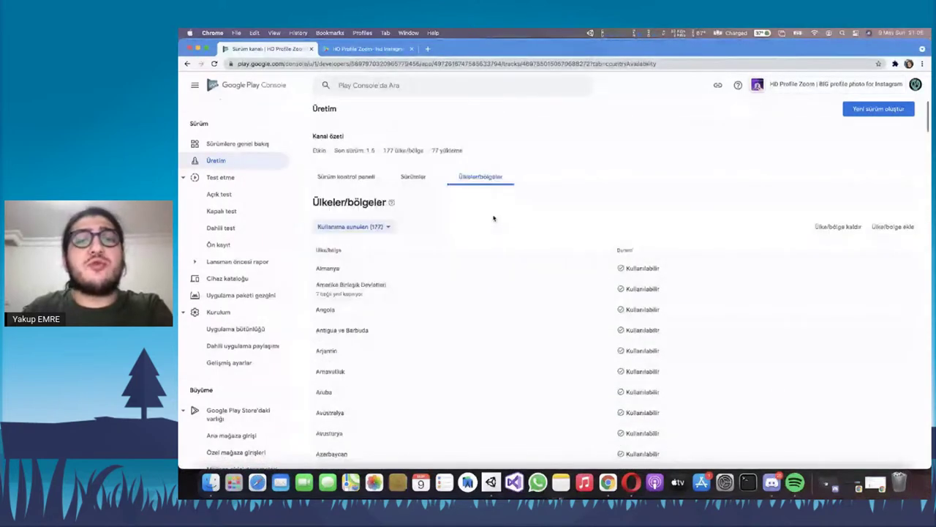
pyautogui.scroll(2, 527, 249)
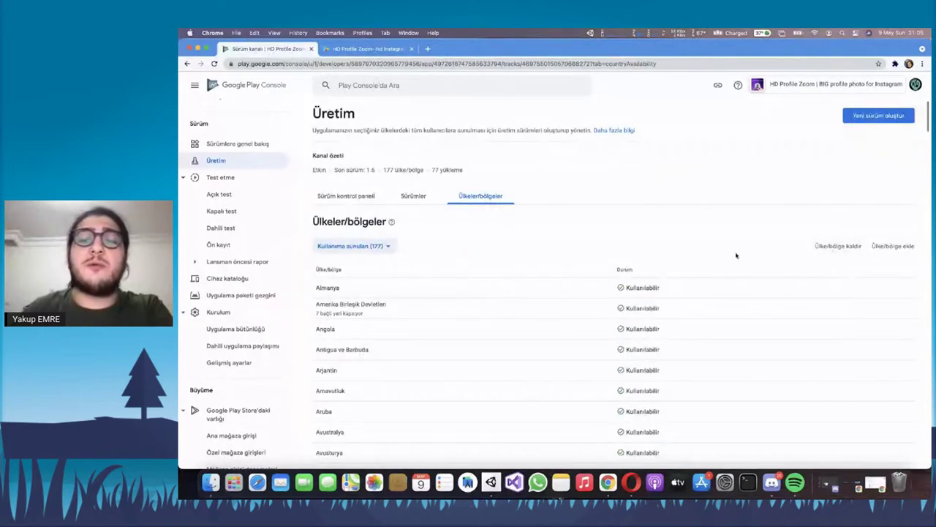
# Review the open testing track's tester settings and its releases
pyautogui.click(247, 196)
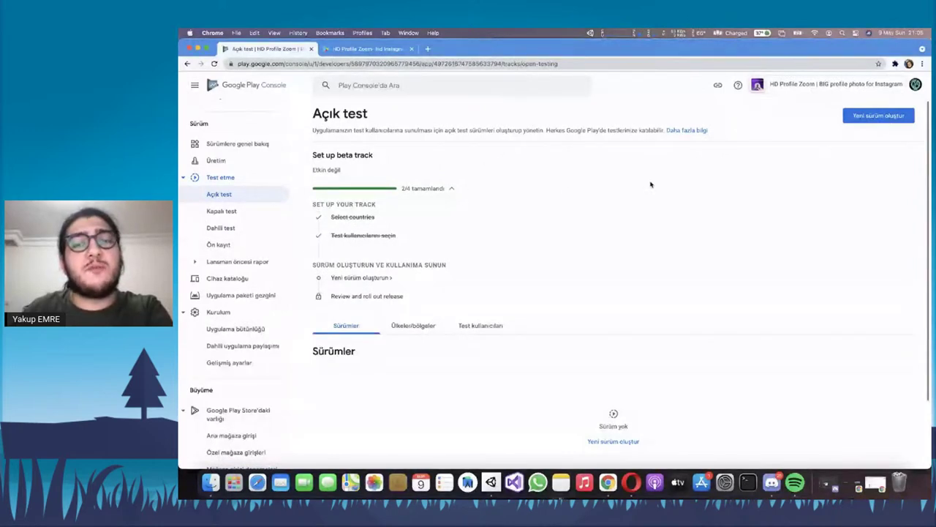
pyautogui.scroll(-1, 549, 239)
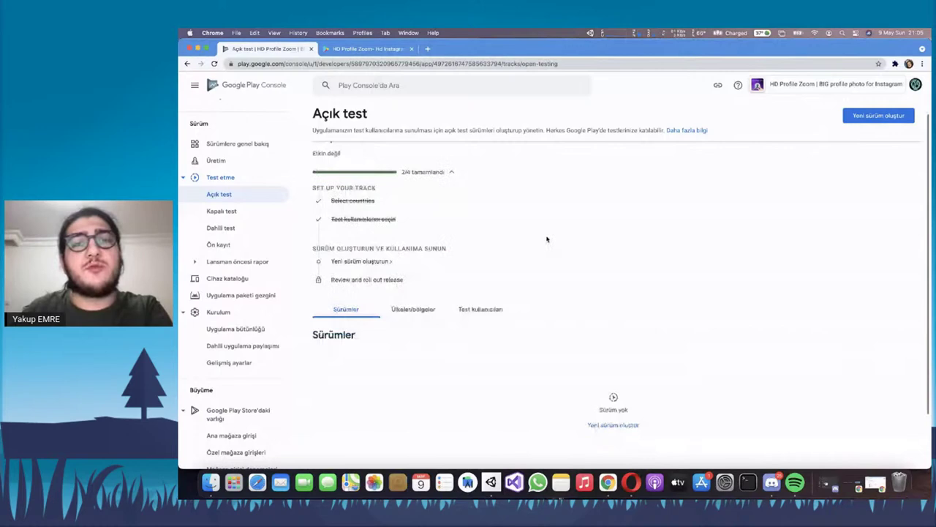
pyautogui.click(503, 310)
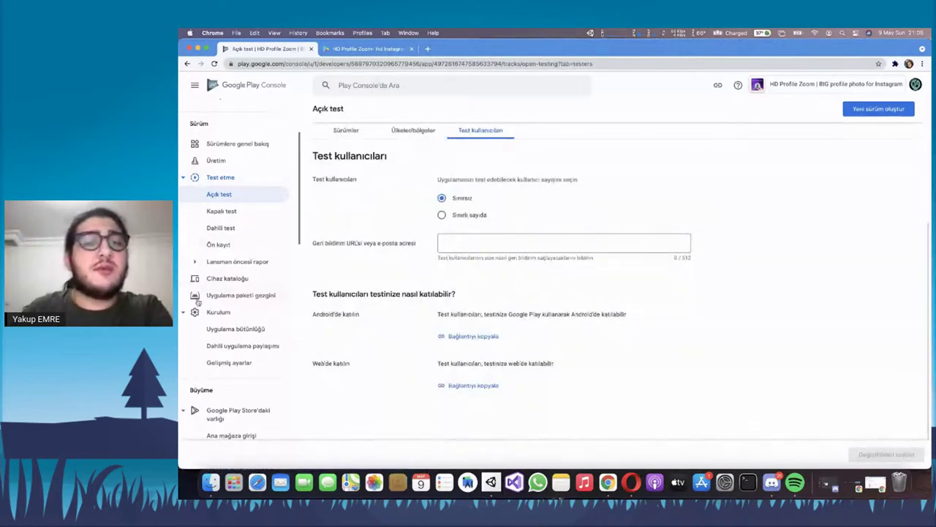
pyautogui.scroll(-1, 211, 371)
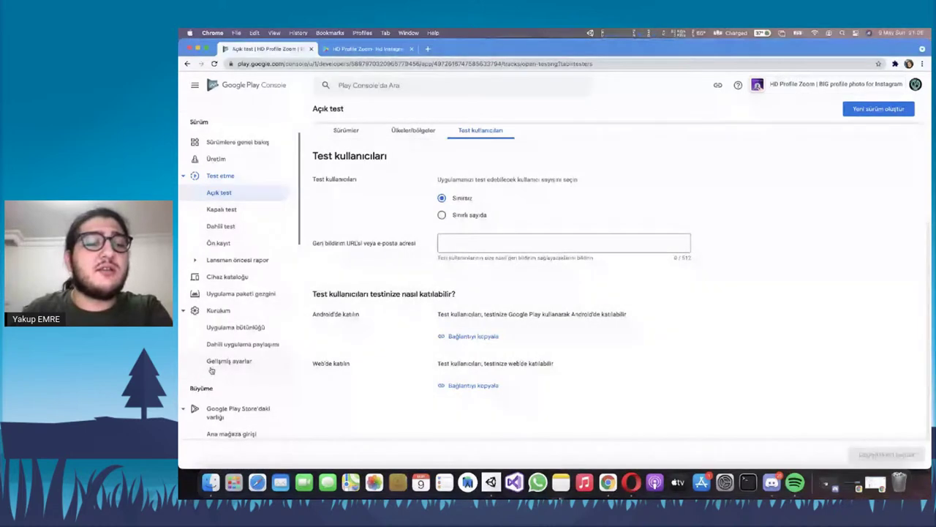
pyautogui.scroll(3, 211, 371)
pyautogui.scroll(5, 352, 309)
pyautogui.click(351, 309)
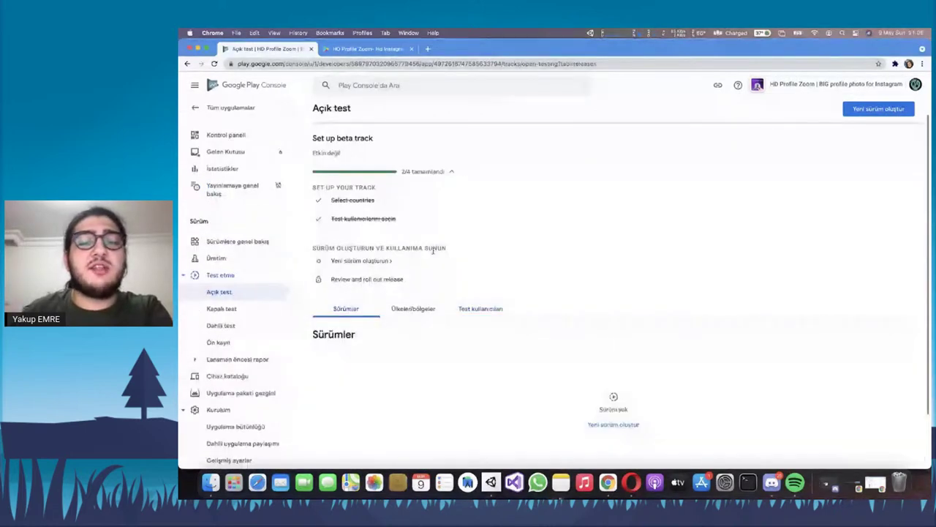
# Look over the closed testing and pre-registration pages
pyautogui.click(231, 311)
pyautogui.scroll(-2, 245, 272)
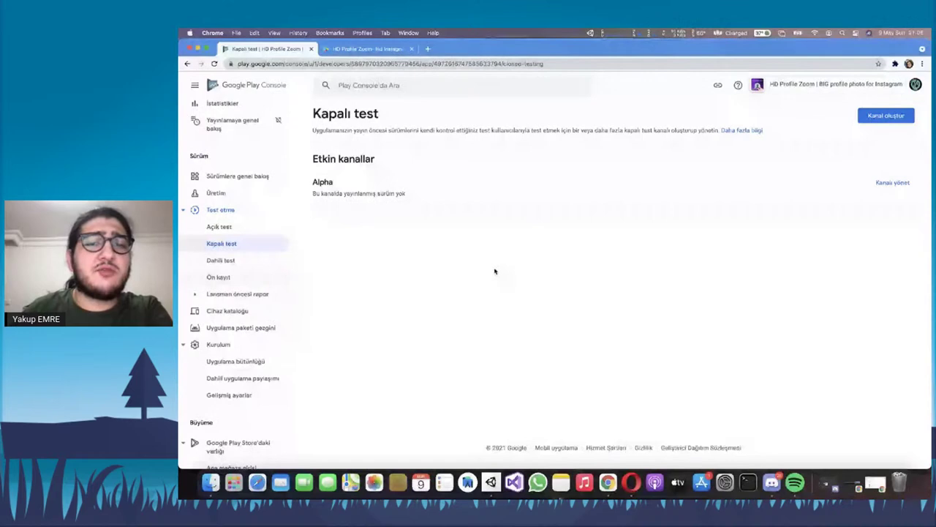
pyautogui.click(218, 277)
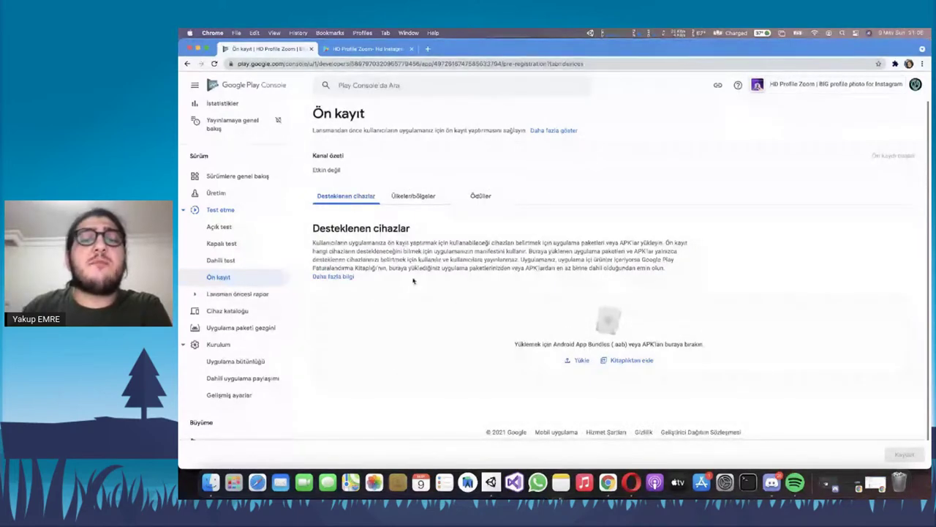
# Scroll through the Production release dashboard's stability charts
pyautogui.click(214, 193)
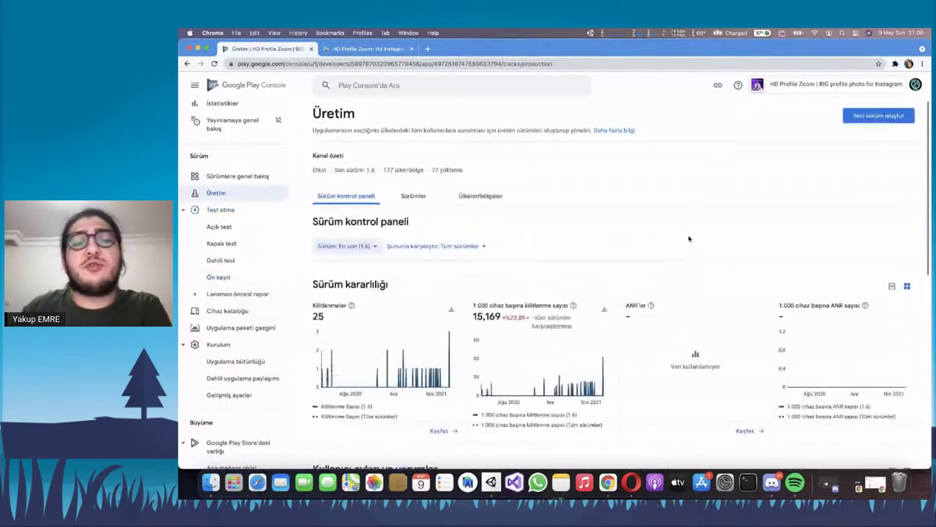
pyautogui.scroll(-2, 689, 239)
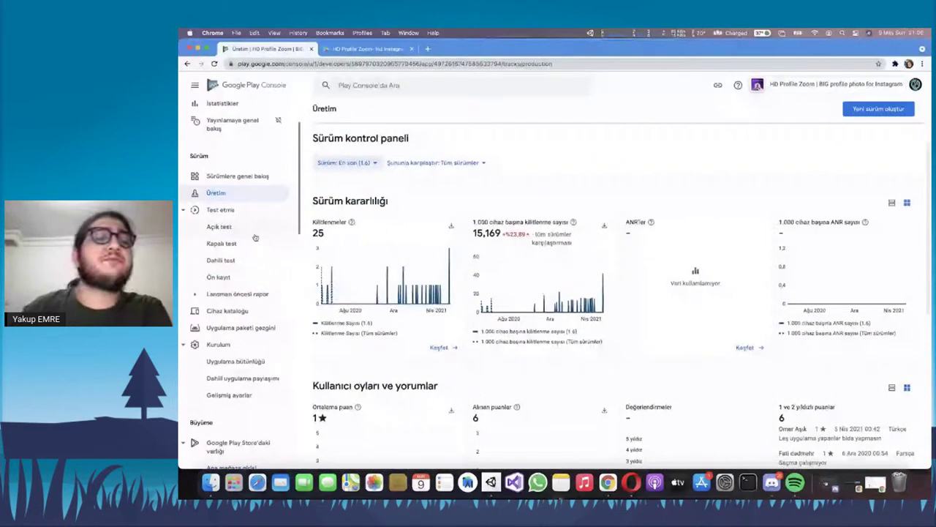
pyautogui.scroll(-3, 255, 238)
pyautogui.click(237, 136)
# Review the pre-launch report overview and its Ayarlar settings page
pyautogui.click(233, 153)
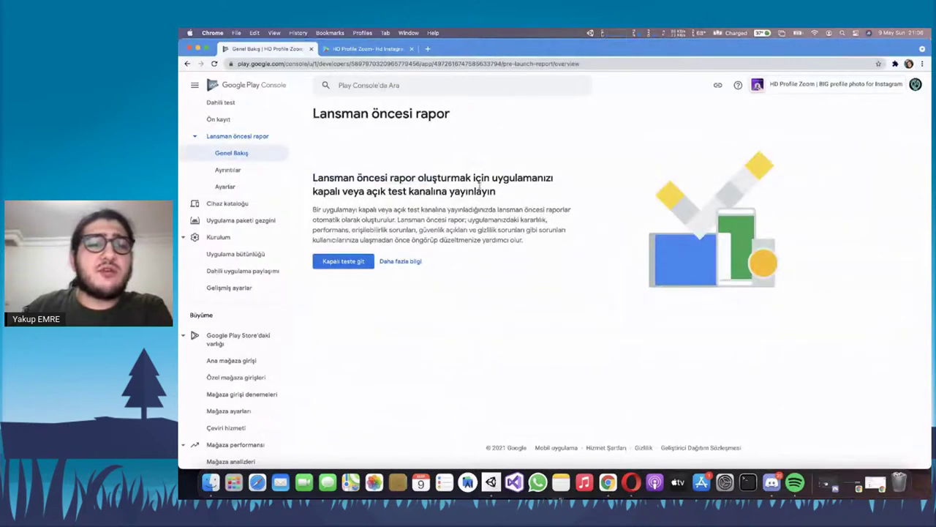
pyautogui.tripleClick(405, 184)
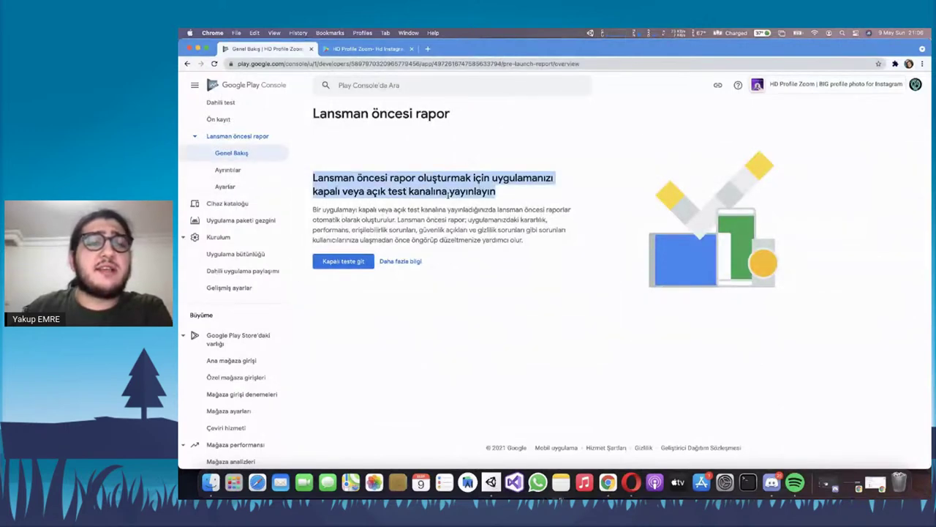
pyautogui.click(318, 230)
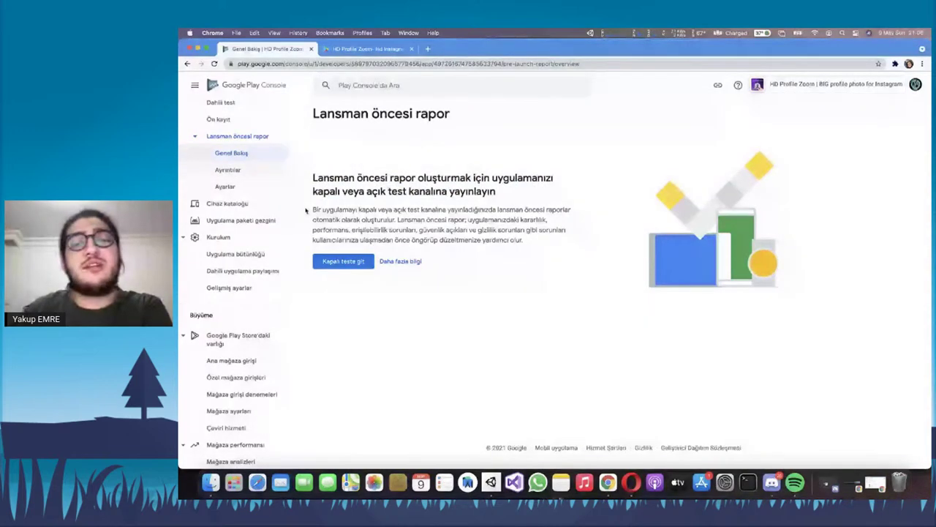
pyautogui.click(226, 187)
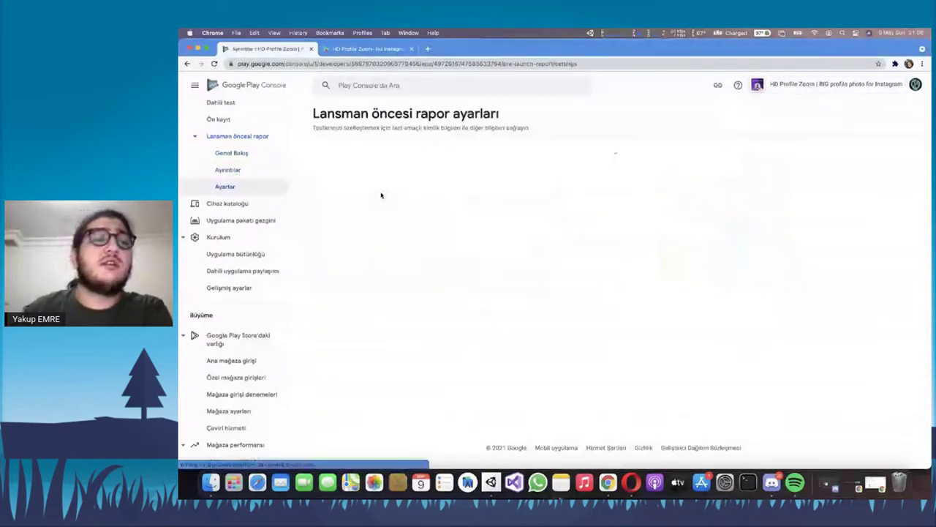
pyautogui.scroll(-15, 385, 188)
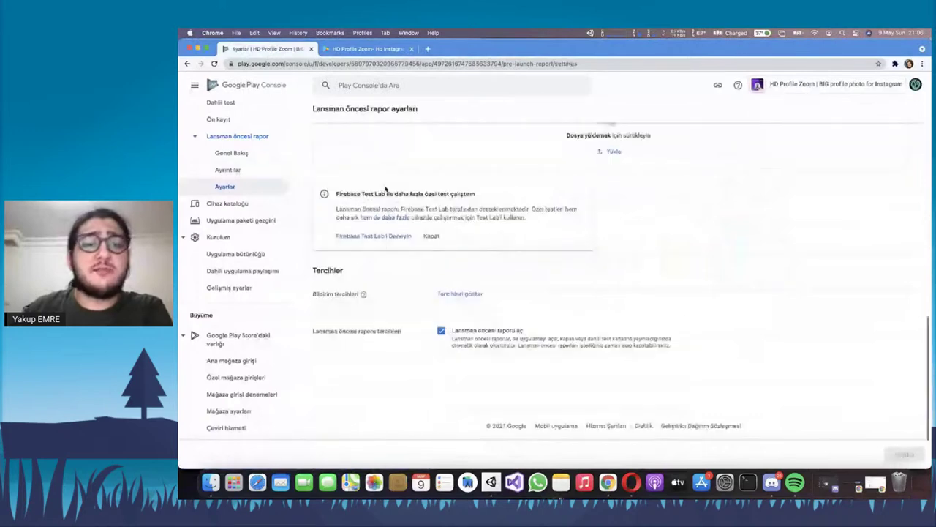
pyautogui.scroll(15, 386, 189)
pyautogui.scroll(-1, 236, 193)
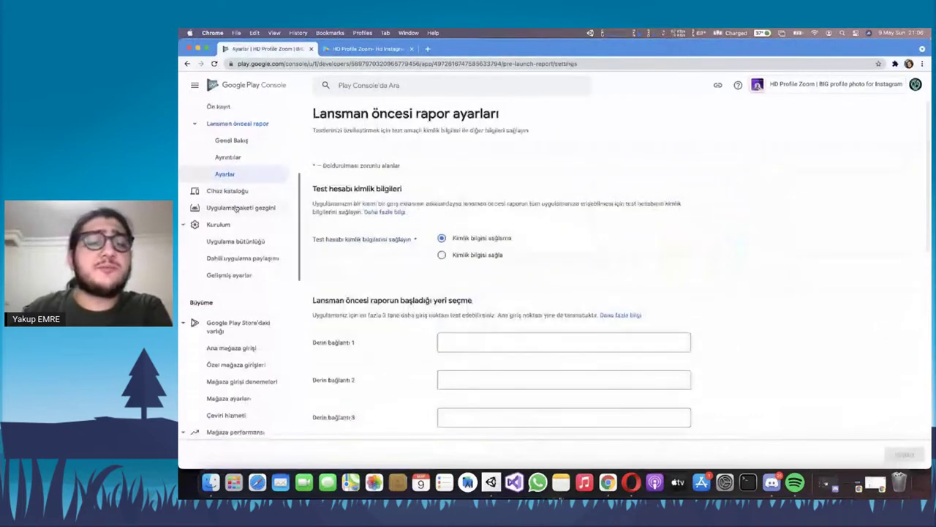
# Browse the device catalogue of 15.803 supported devices
pyautogui.click(233, 191)
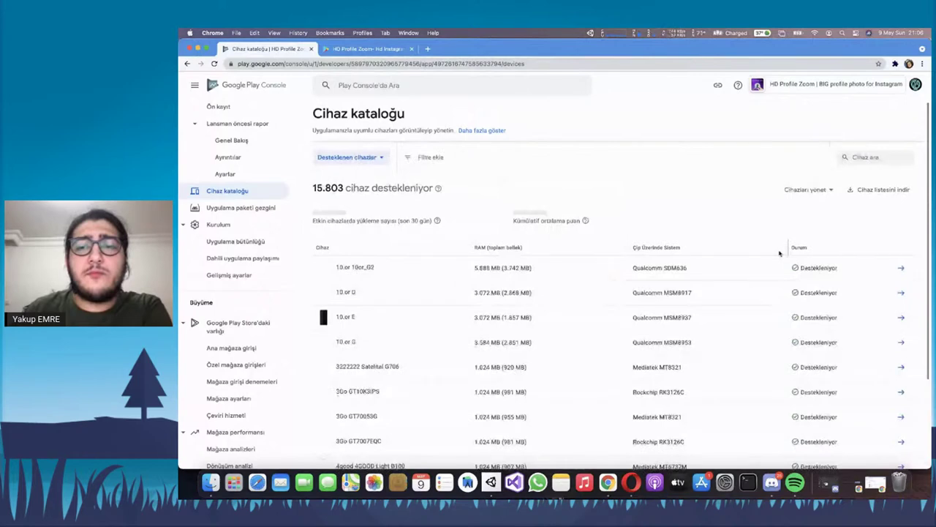
pyautogui.scroll(-4, 805, 293)
pyautogui.scroll(3, 834, 298)
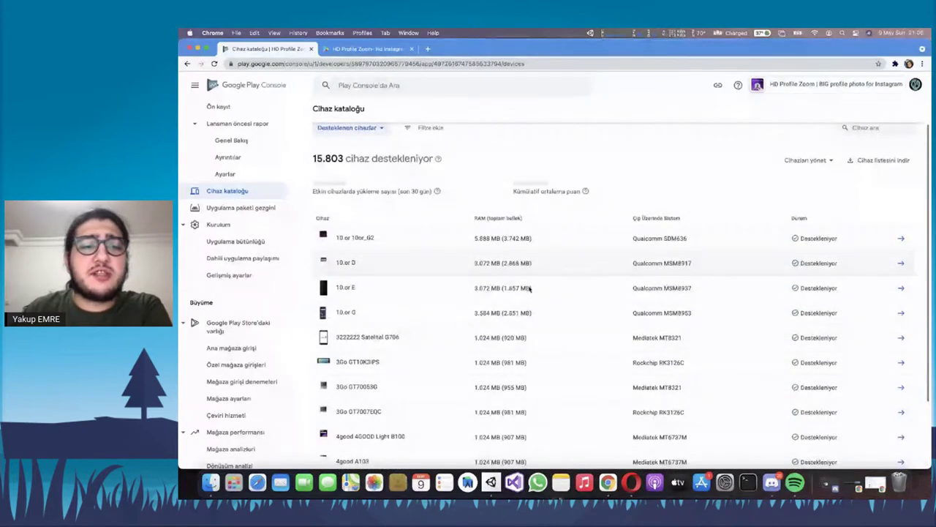
pyautogui.scroll(1, 530, 289)
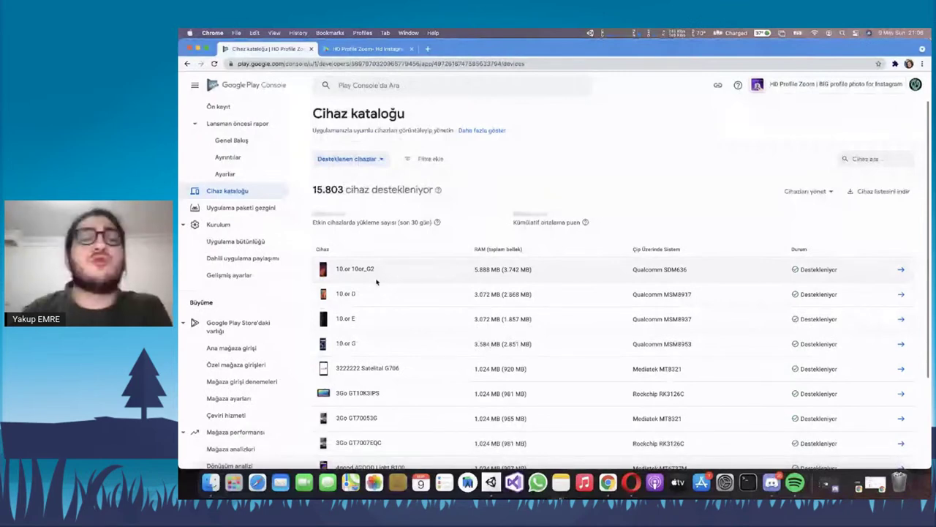
pyautogui.click(248, 210)
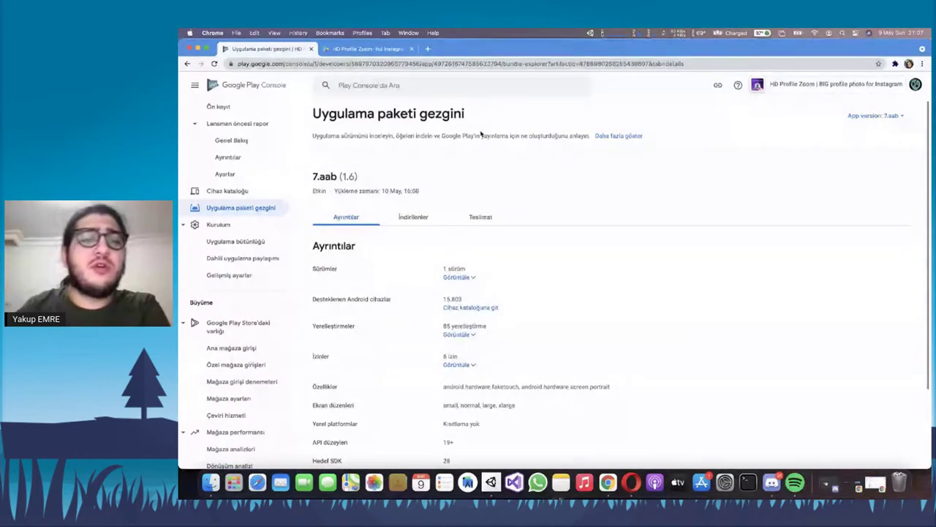
# Scroll the bundle explorer for 7.aab (1.6) and highlight its bundle name
pyautogui.scroll(-2, 435, 178)
pyautogui.scroll(2, 435, 179)
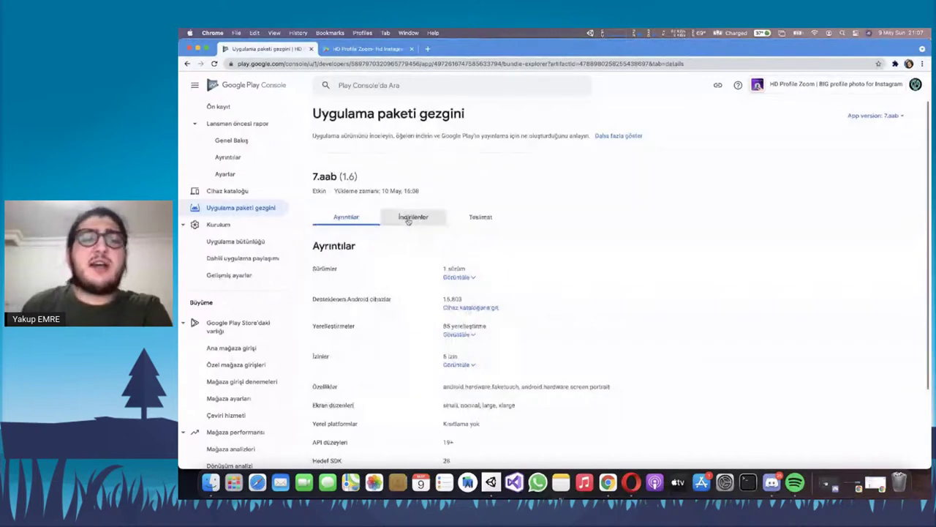
pyautogui.scroll(-2, 411, 213)
pyautogui.scroll(2, 409, 209)
pyautogui.moveTo(359, 177); pyautogui.dragTo(312, 177)
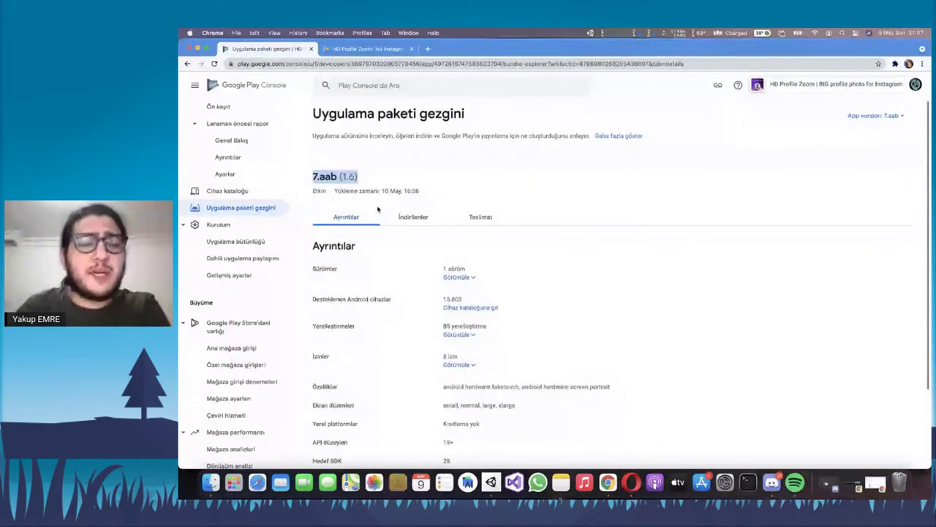
pyautogui.scroll(-2, 323, 193)
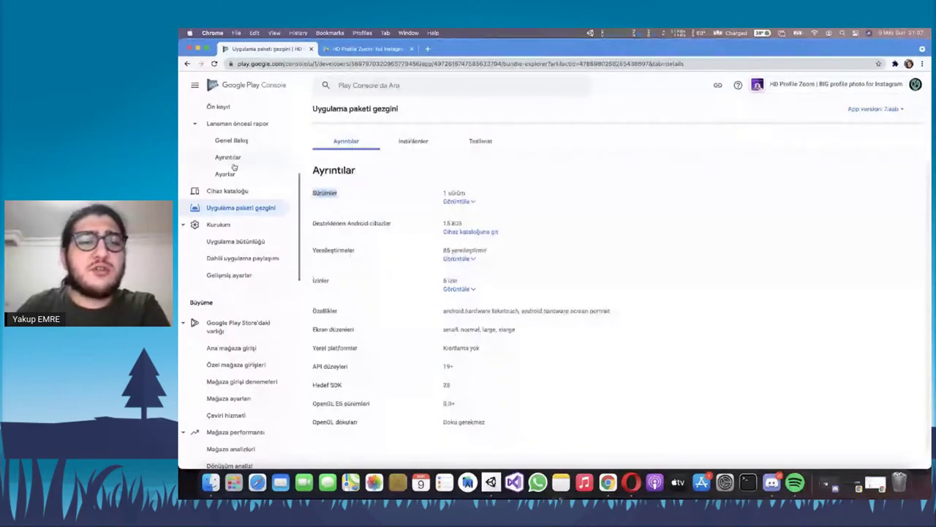
pyautogui.scroll(3, 234, 167)
pyautogui.scroll(4, 233, 212)
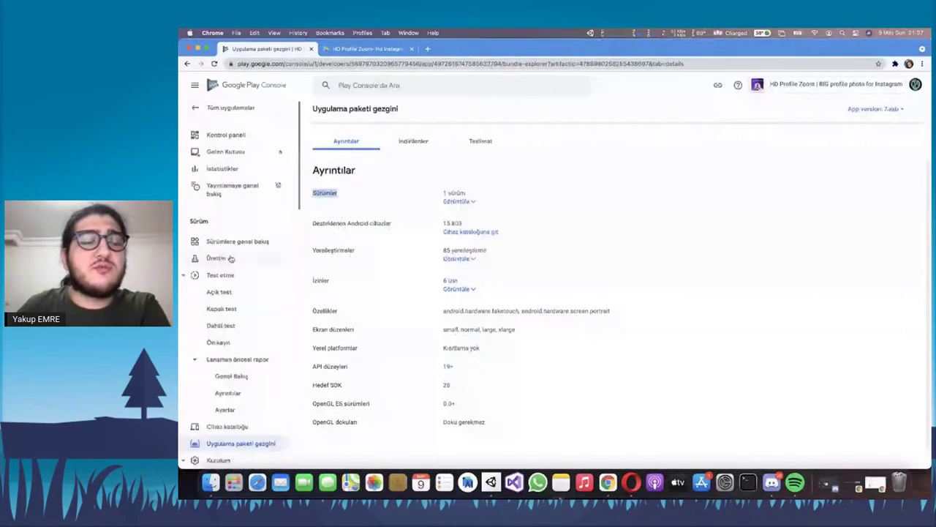
pyautogui.scroll(-1, 249, 278)
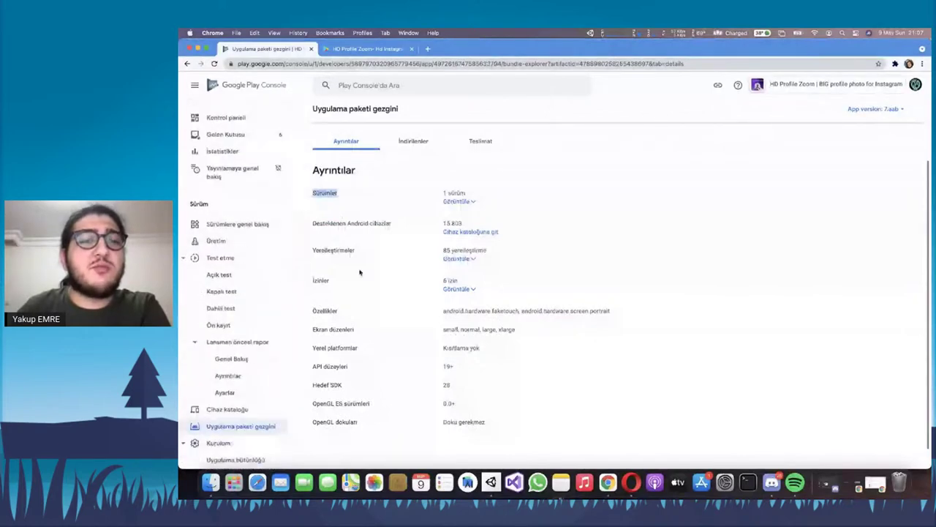
pyautogui.scroll(3, 359, 270)
pyautogui.tripleClick(329, 176)
pyautogui.doubleClick(330, 176)
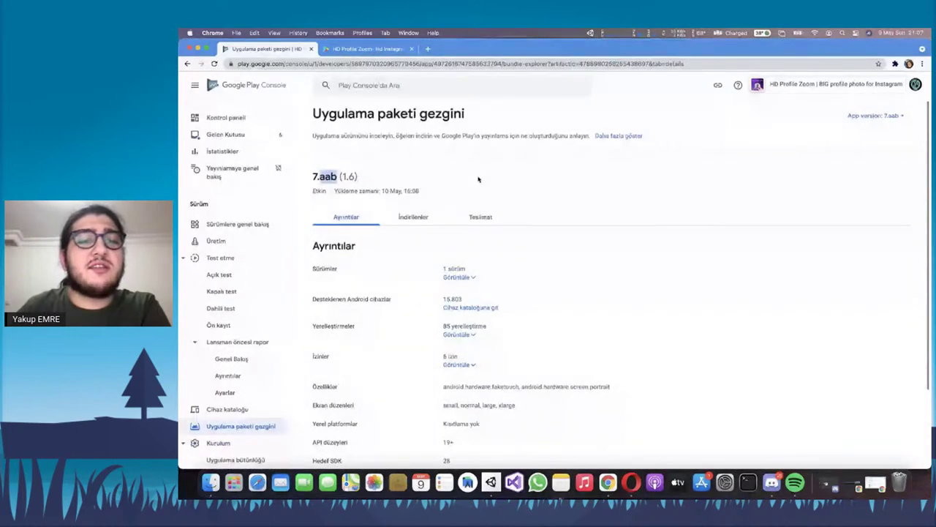
pyautogui.scroll(-2, 479, 179)
# Expand the releases using this bundle and its 85 localisations
pyautogui.click(471, 200)
pyautogui.scroll(-1, 483, 219)
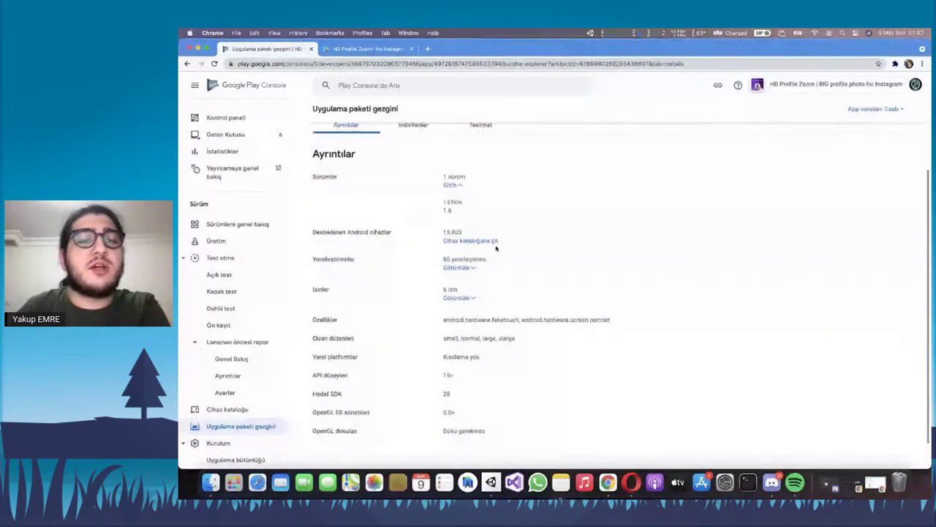
pyautogui.click(459, 267)
pyautogui.scroll(-1, 499, 260)
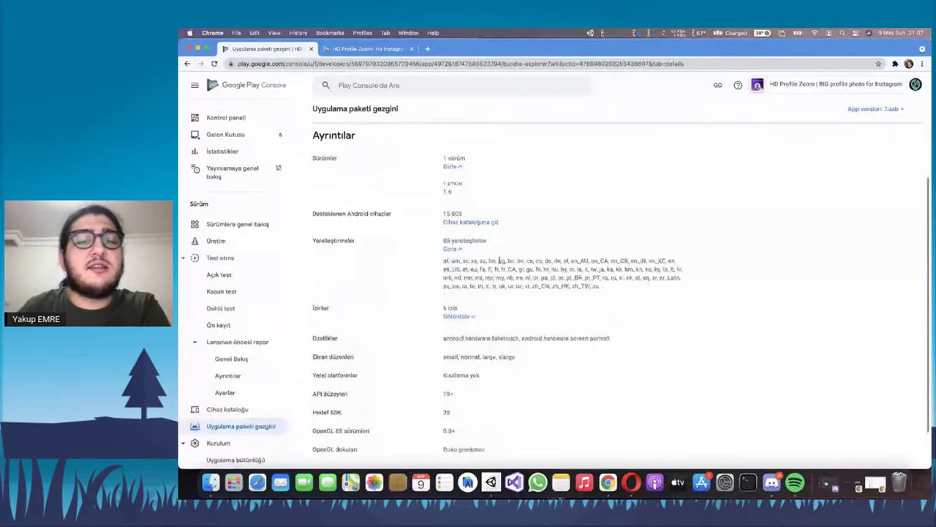
pyautogui.tripleClick(499, 260)
pyautogui.click(500, 252)
pyautogui.scroll(-1, 483, 264)
# Expand the 6 permissions and inspect ACCESS_NETWORK_STATE, INTERNET and READ_EXTERNAL_STORAGE
pyautogui.click(460, 267)
pyautogui.scroll(-2, 468, 272)
pyautogui.moveTo(443, 202); pyautogui.dragTo(564, 225)
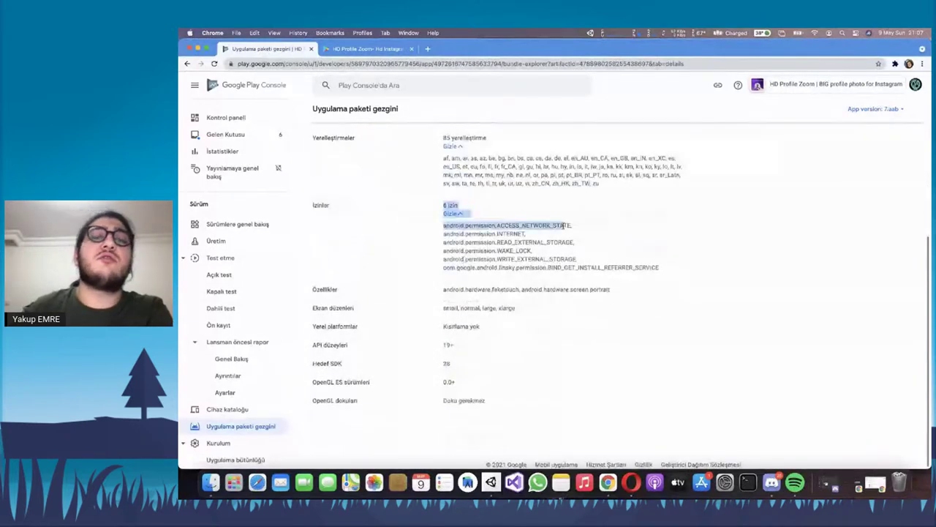
pyautogui.click(563, 225)
pyautogui.tripleClick(563, 225)
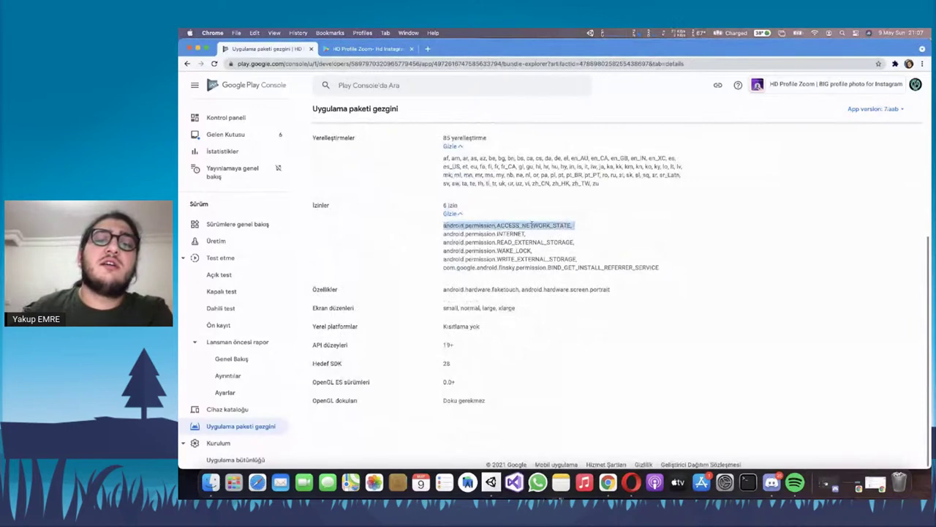
pyautogui.tripleClick(485, 233)
pyautogui.doubleClick(544, 242)
pyautogui.tripleClick(544, 242)
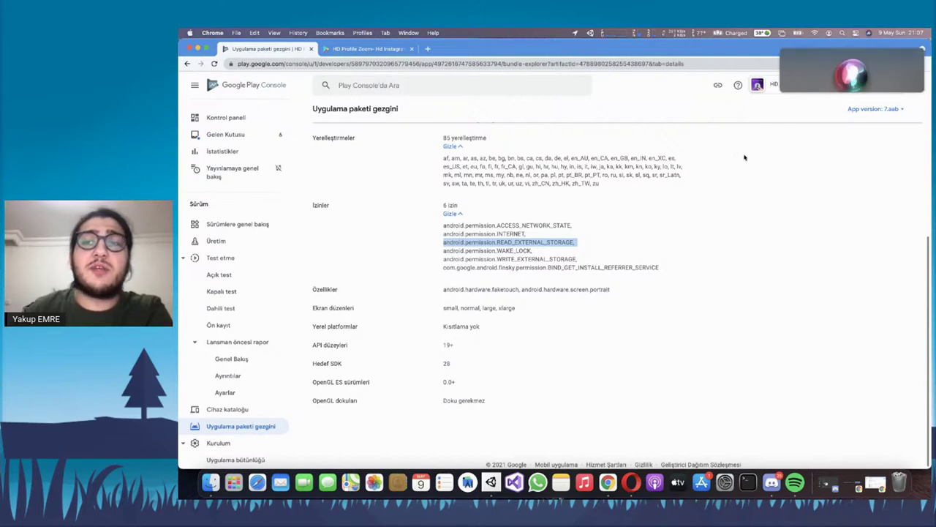
# Dismiss the Siri pop-up and check the WAKE_LOCK permission
pyautogui.click(782, 51)
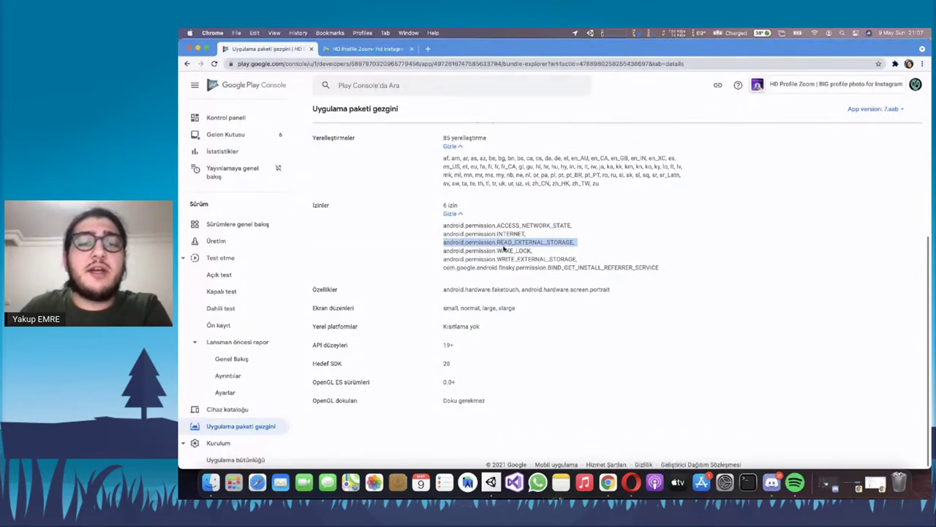
pyautogui.tripleClick(503, 250)
pyautogui.tripleClick(503, 250)
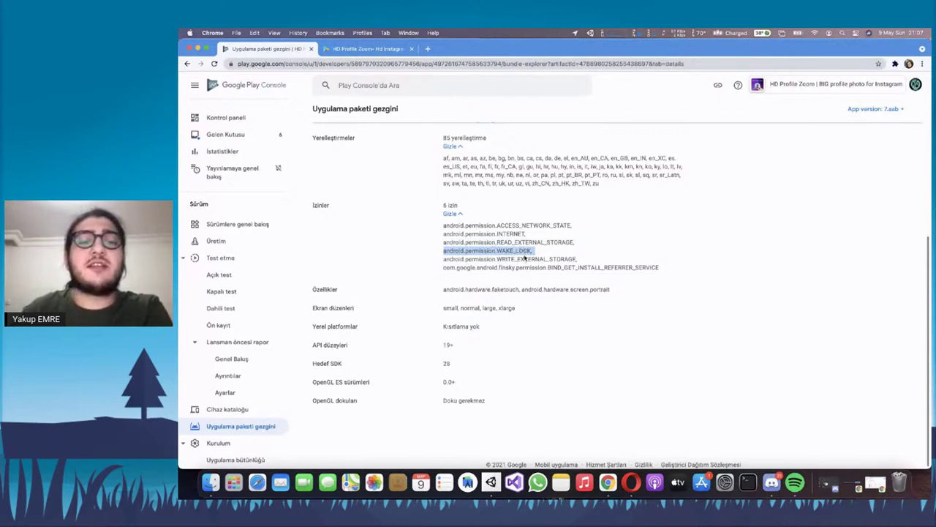
pyautogui.click(490, 252)
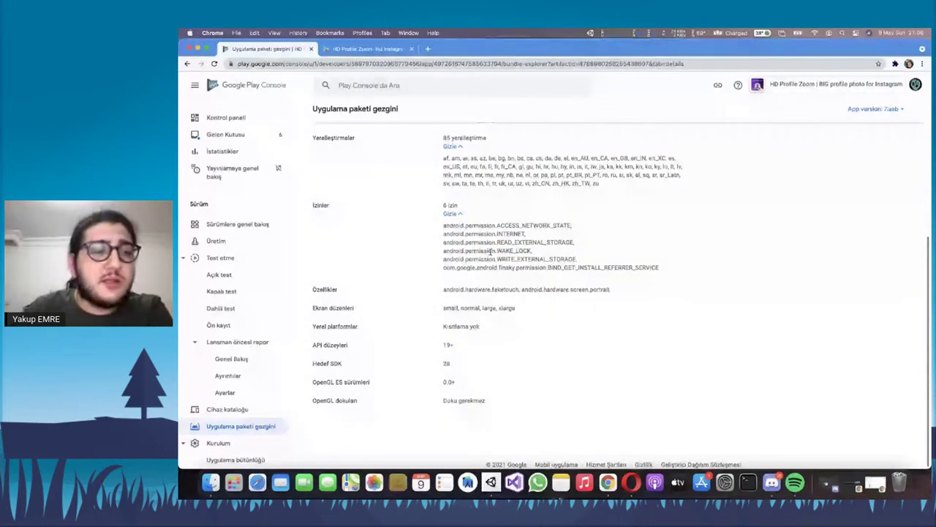
pyautogui.scroll(-4, 235, 316)
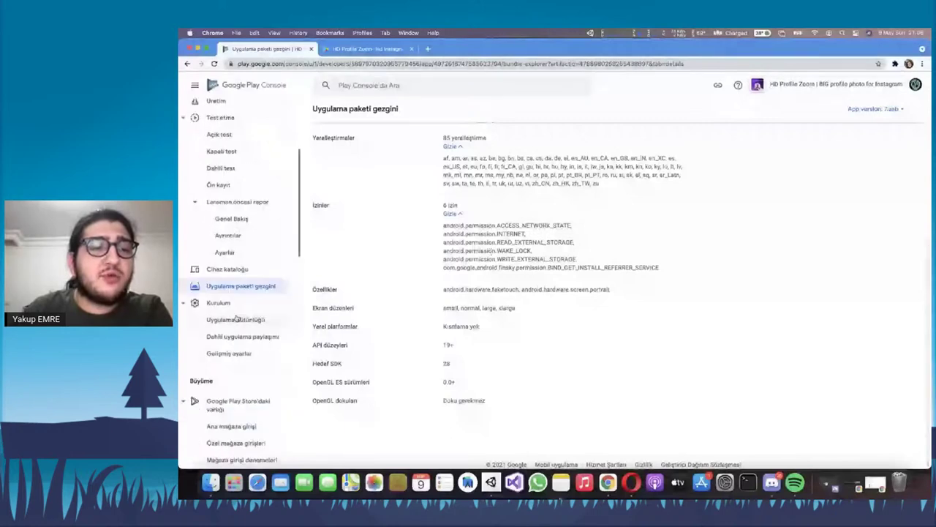
pyautogui.click(236, 318)
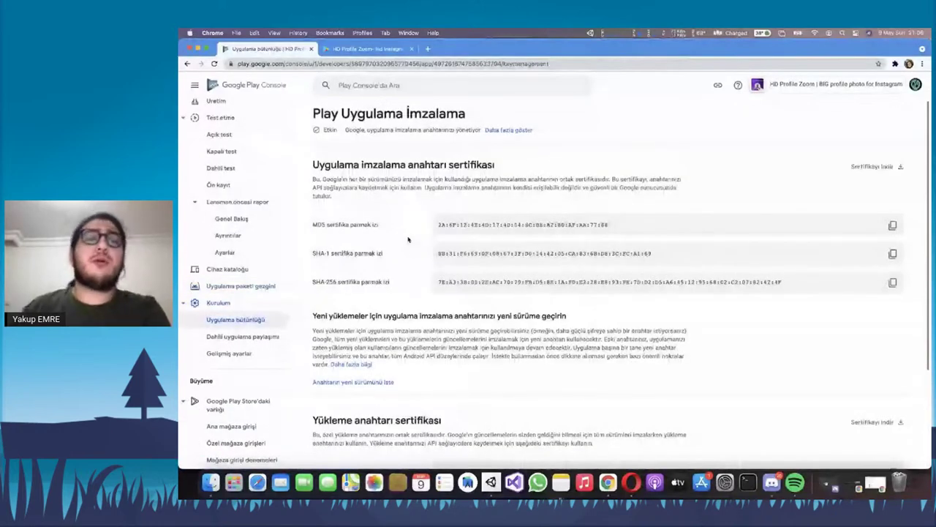
# Cancel the certificate download and review the signing key's MD5, SHA-1 and SHA-256 fingerprints
pyautogui.tripleClick(338, 161)
pyautogui.click(755, 191)
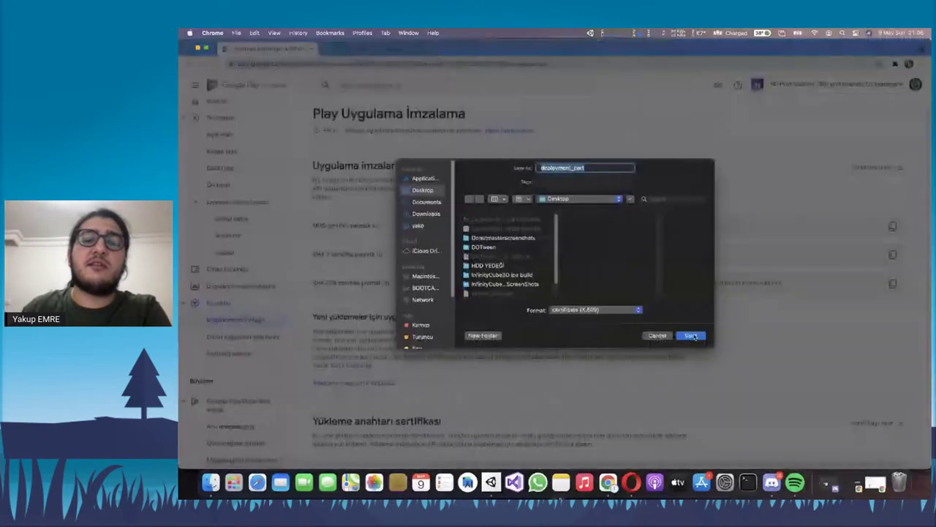
pyautogui.click(663, 339)
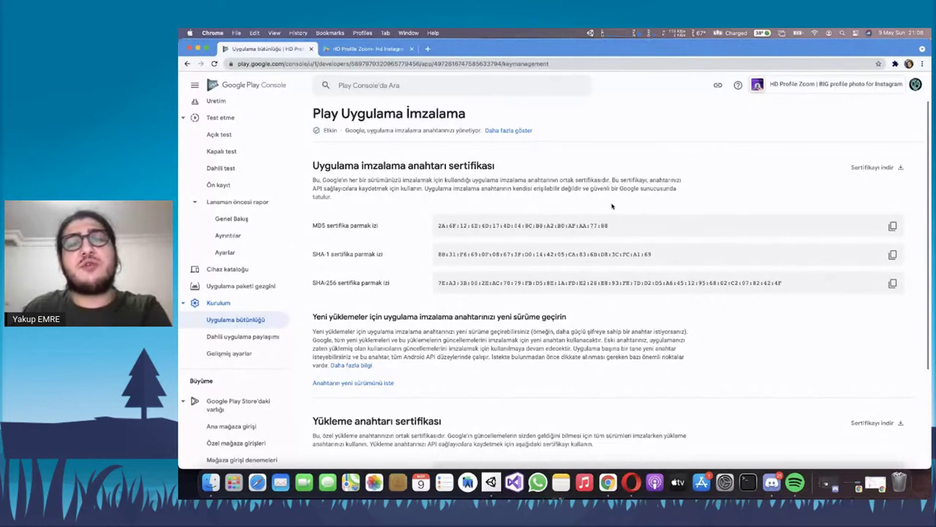
pyautogui.scroll(-1, 574, 211)
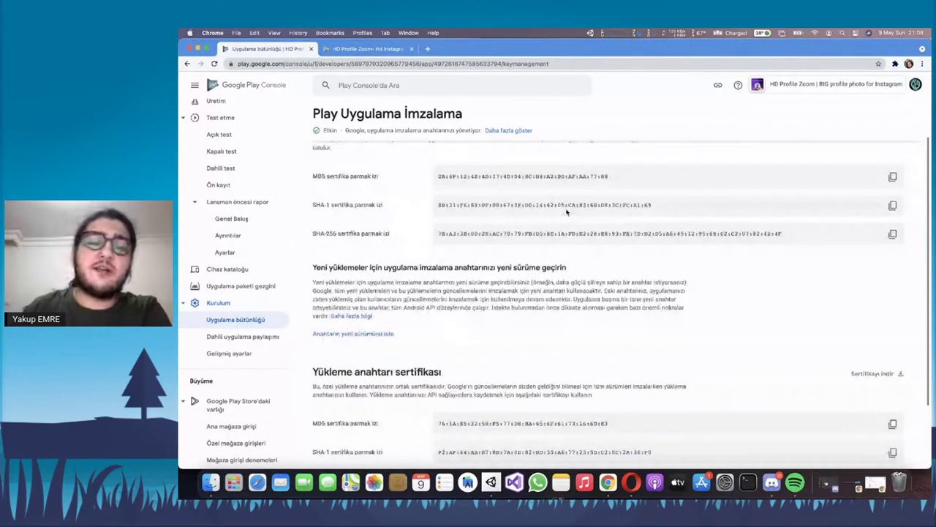
pyautogui.scroll(1, 478, 214)
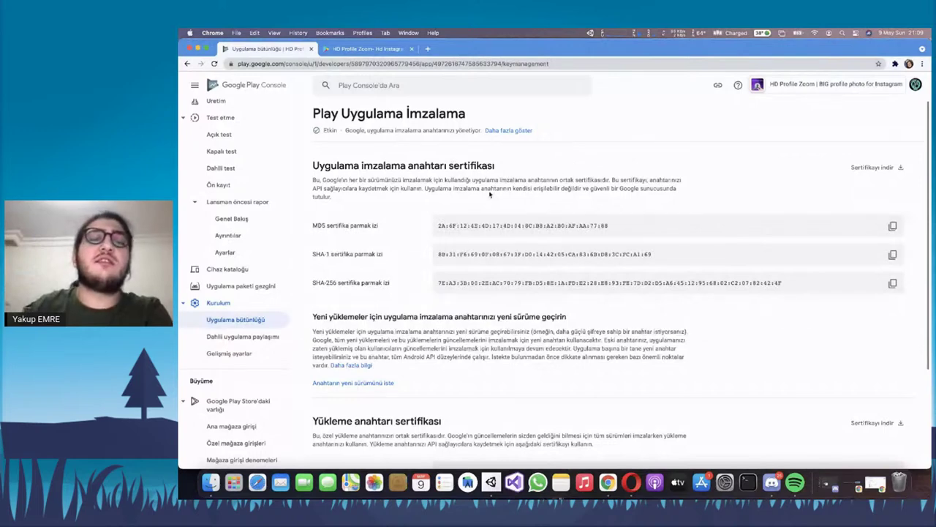
pyautogui.scroll(-4, 362, 183)
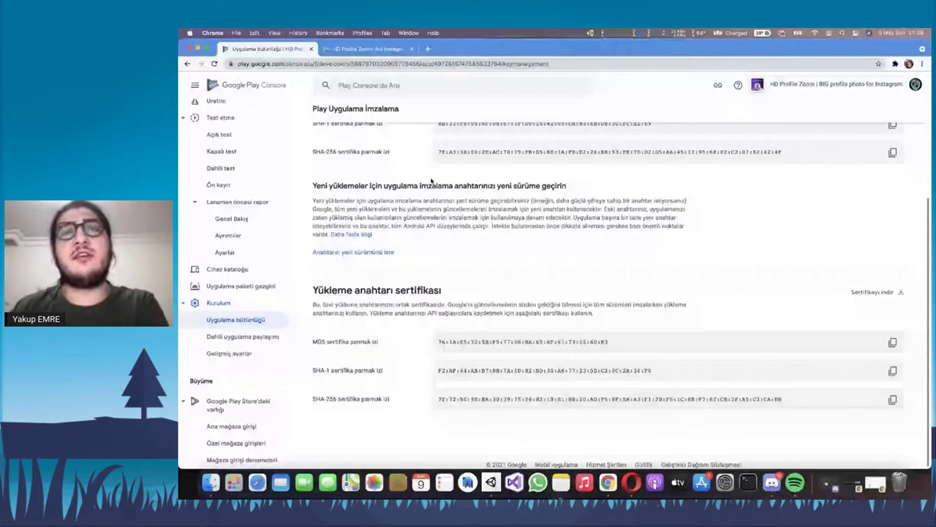
pyautogui.scroll(5, 431, 179)
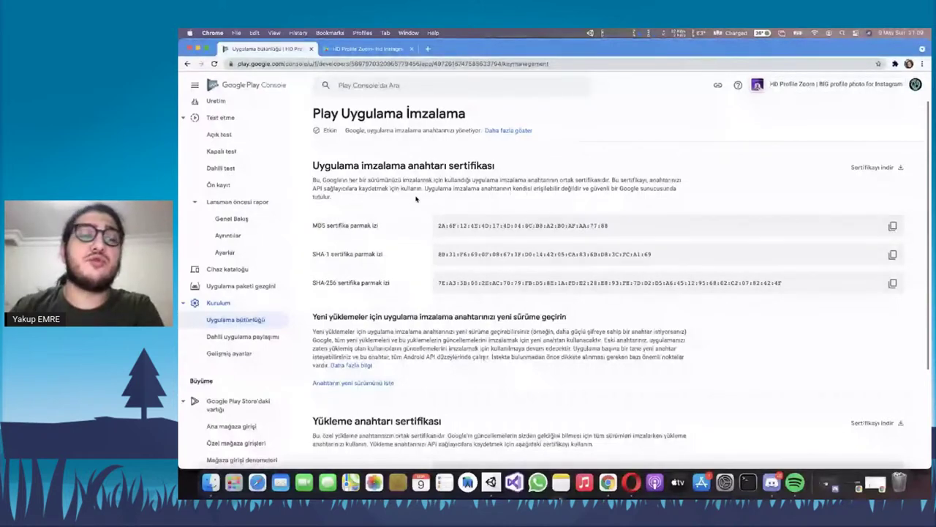
pyautogui.click(374, 383)
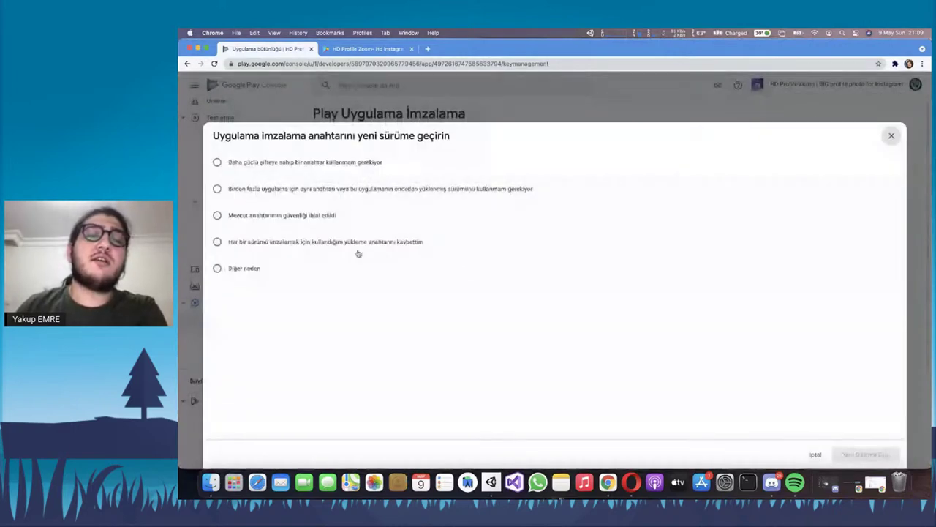
pyautogui.click(312, 244)
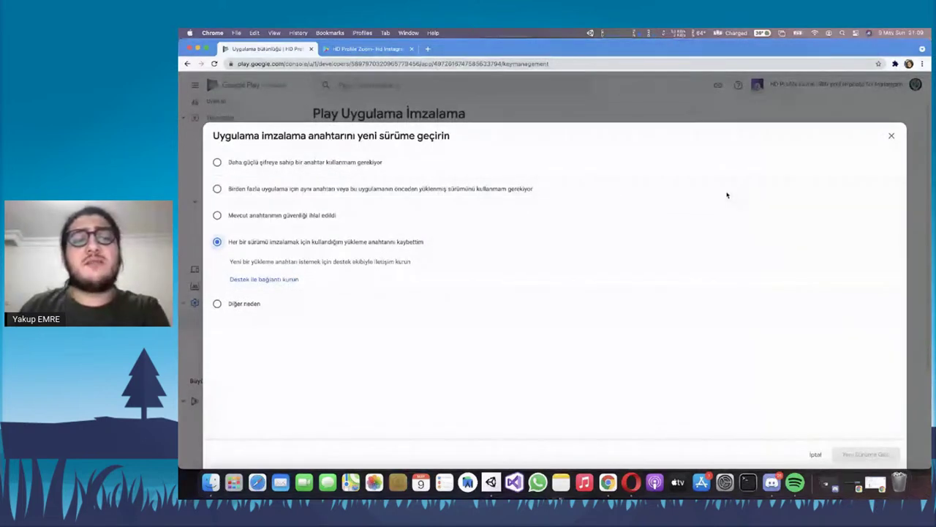
pyautogui.click(892, 137)
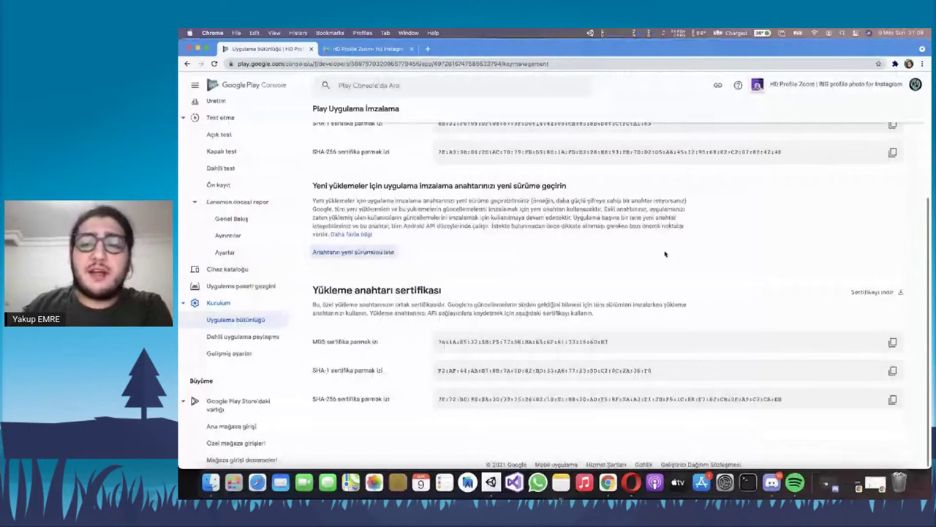
pyautogui.scroll(1, 665, 254)
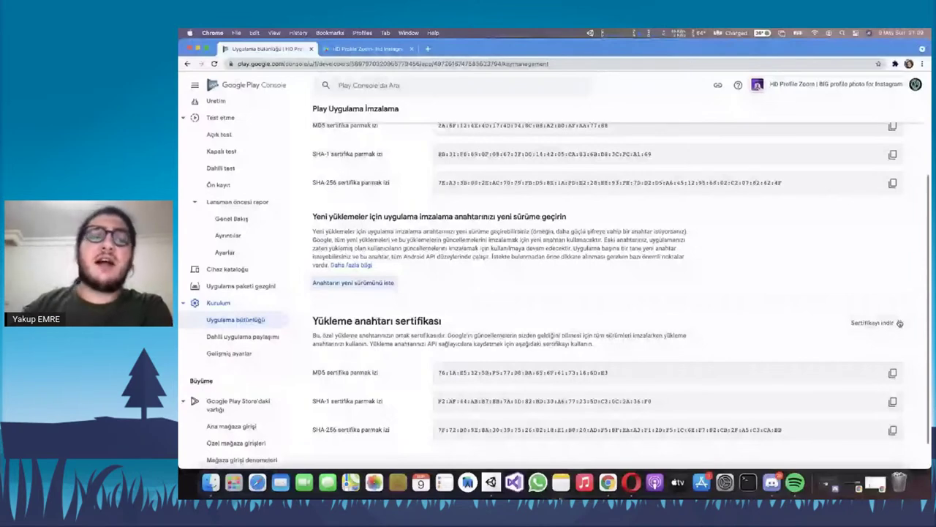
# Download the upload key certificate and read the note on upgrading the signing key
pyautogui.click(899, 323)
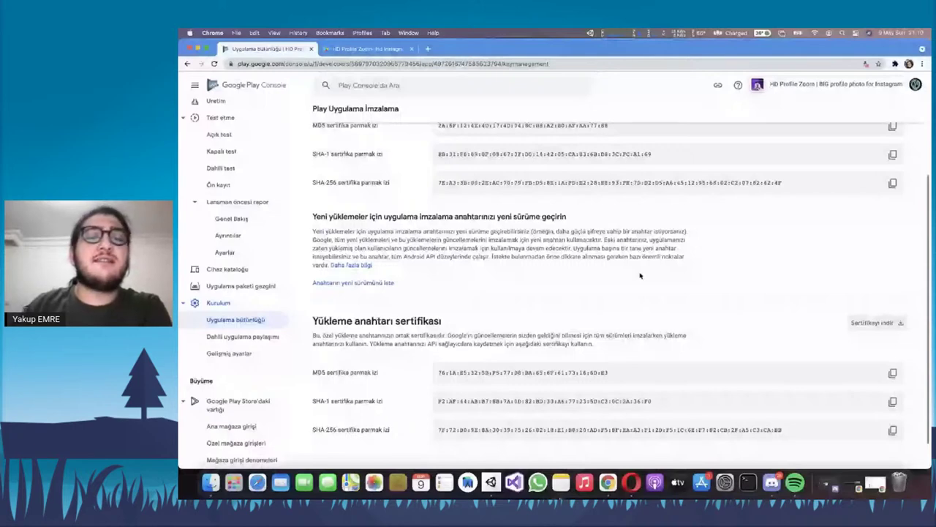
pyautogui.scroll(-1, 427, 236)
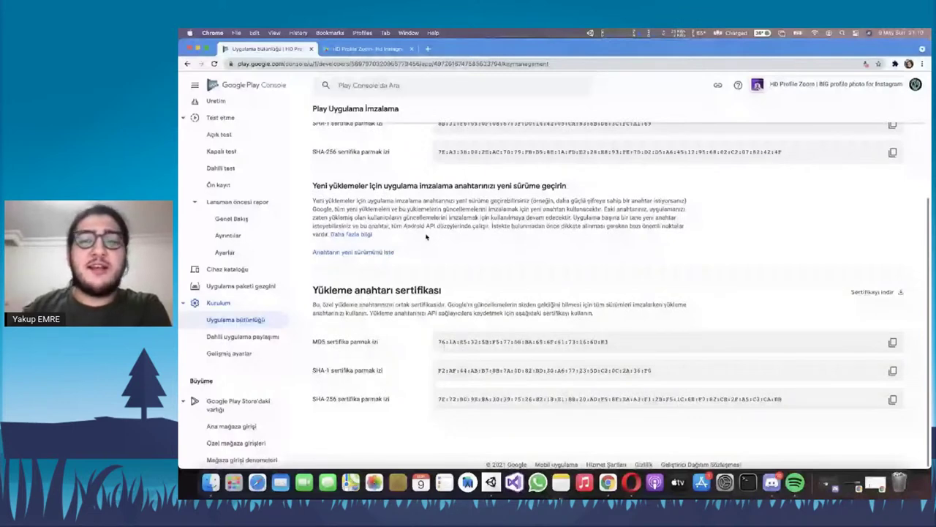
pyautogui.tripleClick(478, 218)
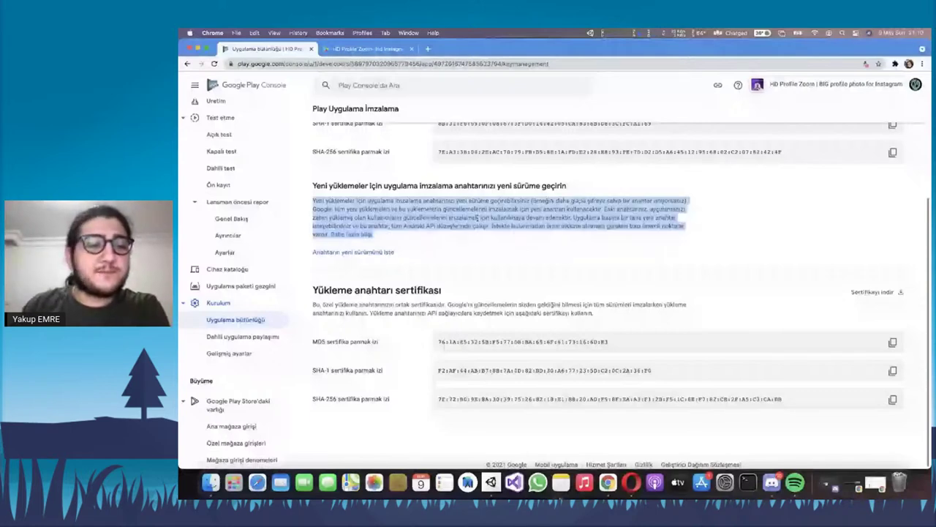
pyautogui.click(275, 341)
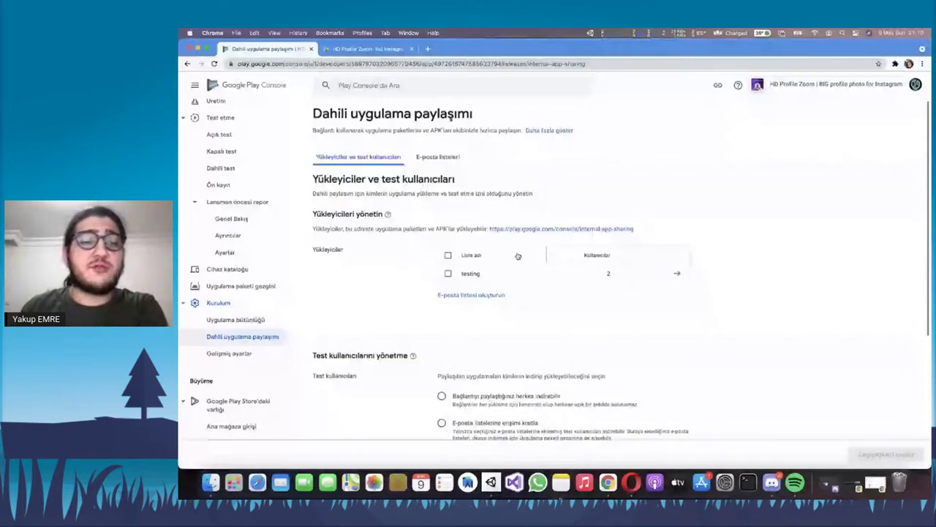
# Scroll through Internal app sharing, noting who can download shared apps
pyautogui.scroll(-5, 518, 256)
pyautogui.tripleClick(564, 241)
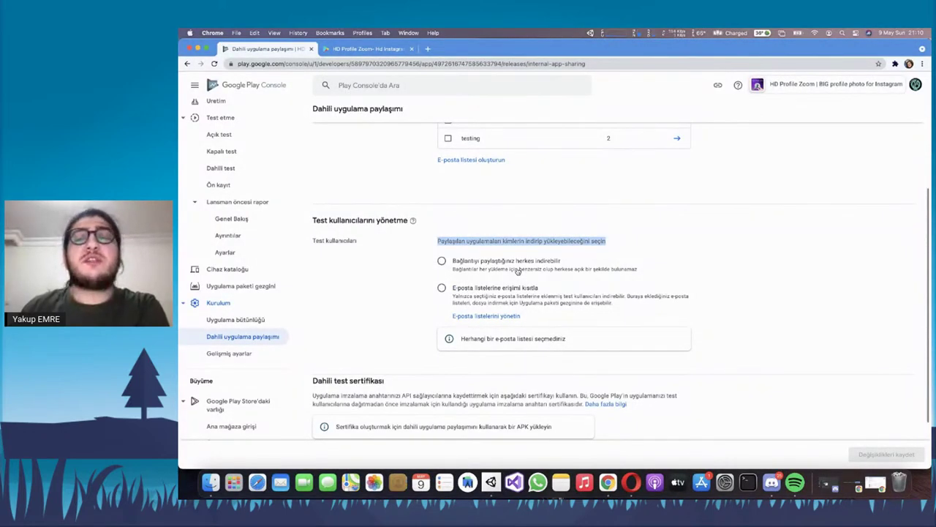
pyautogui.scroll(-1, 512, 278)
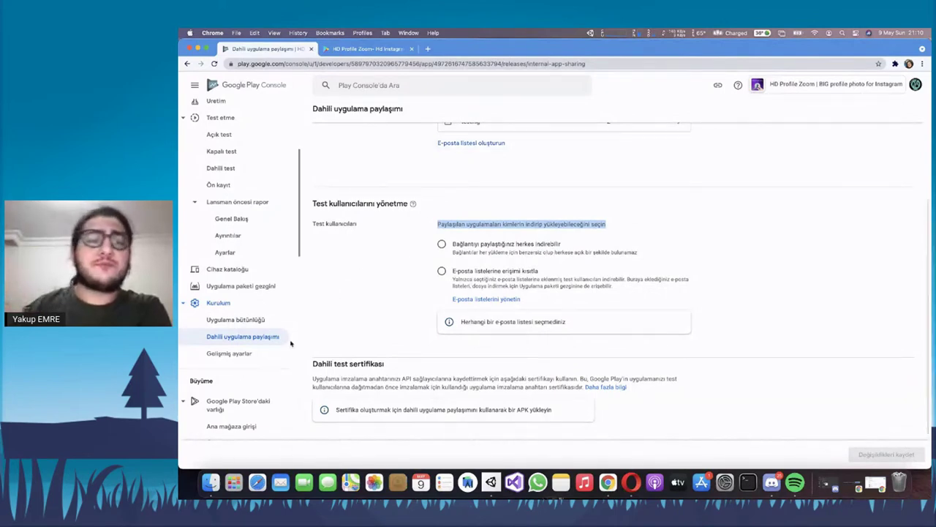
pyautogui.click(251, 354)
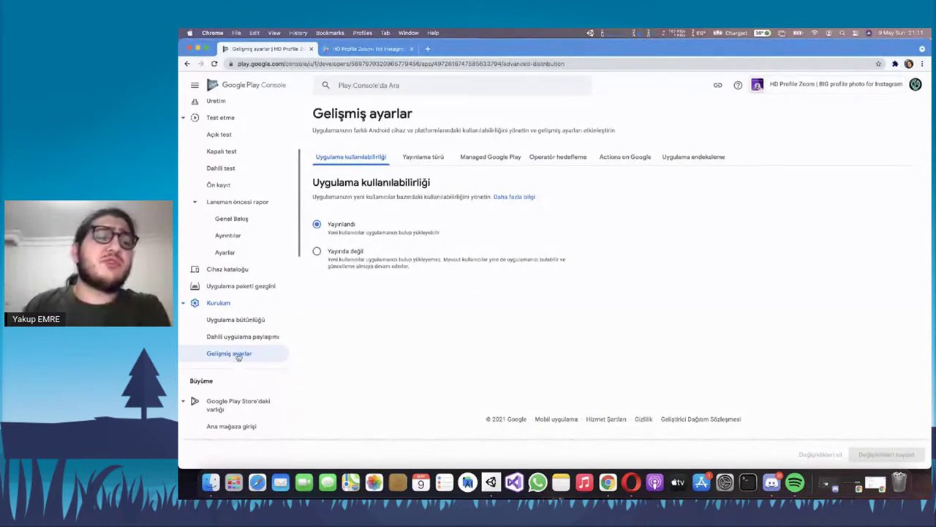
# Switch app availability to unpublished, then set it back to Published
pyautogui.click(330, 259)
pyautogui.click(861, 460)
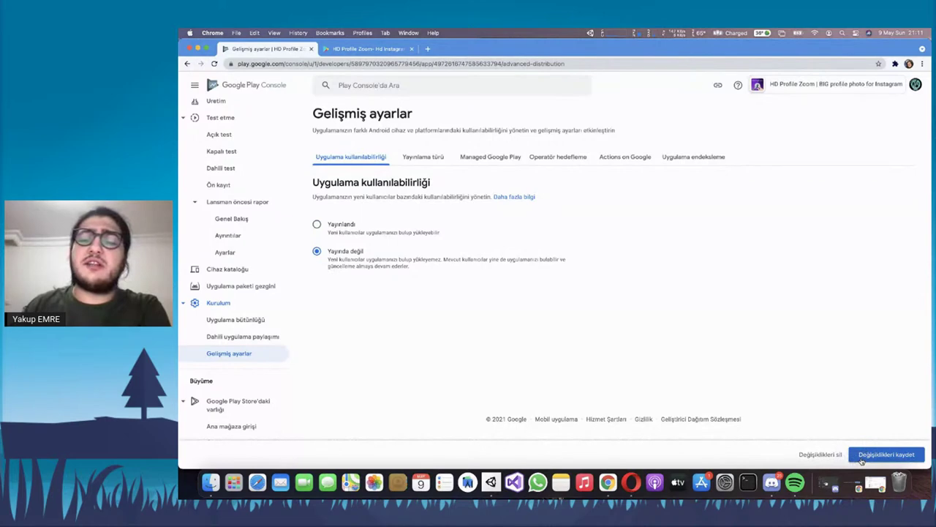
pyautogui.click(332, 234)
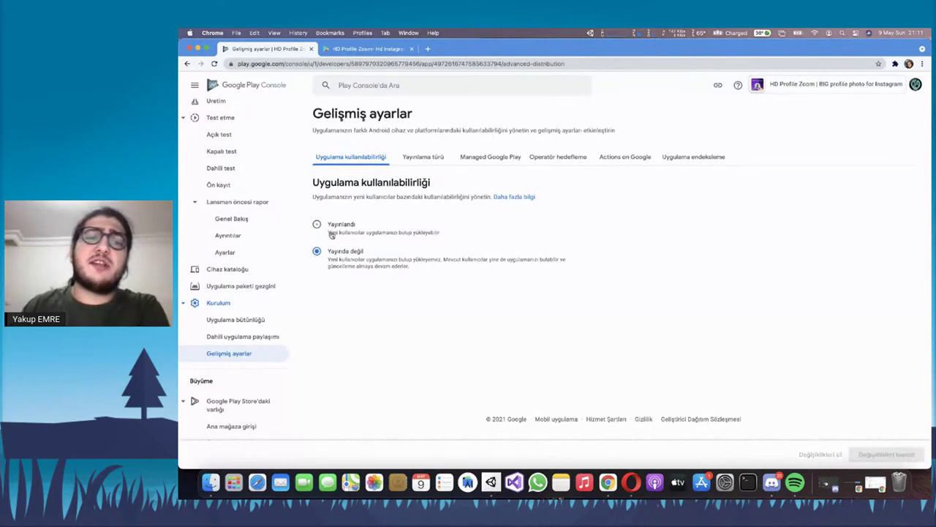
# View the release types settings and the list of addable release types
pyautogui.click(432, 157)
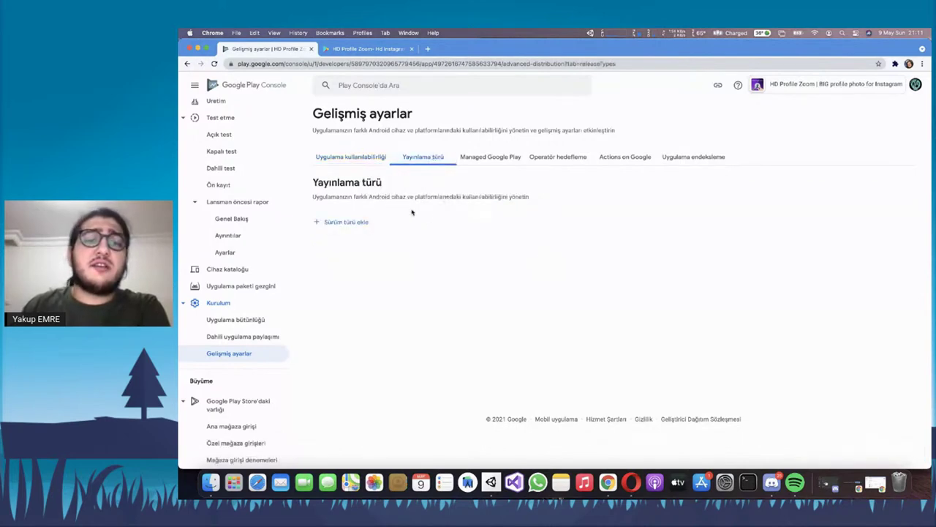
pyautogui.moveTo(363, 199); pyautogui.dragTo(533, 197)
pyautogui.click(359, 222)
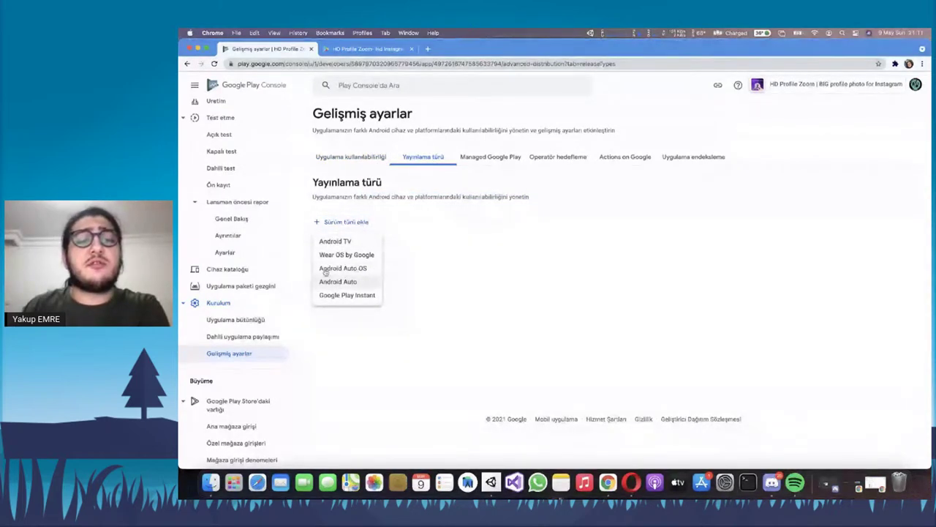
pyautogui.click(488, 254)
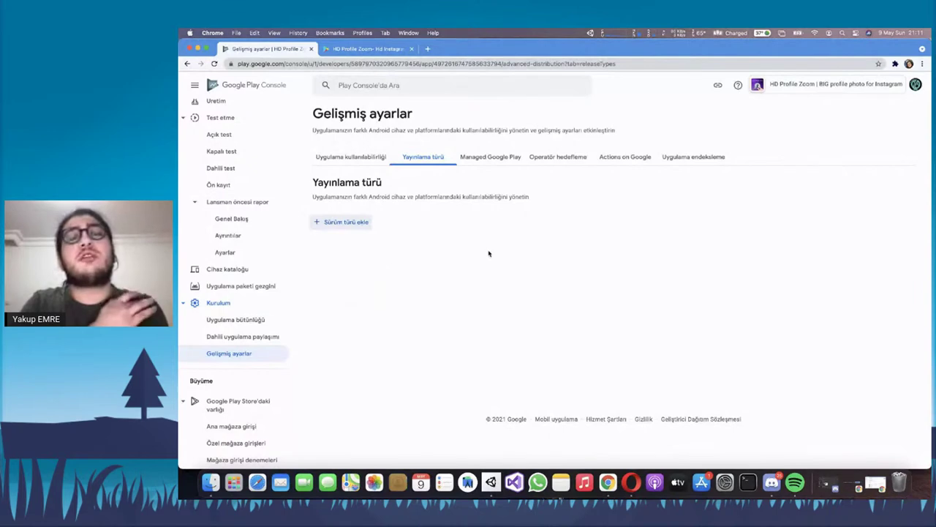
# Read the Managed Google Play description, briefly turn it on, and discard the change
pyautogui.click(494, 157)
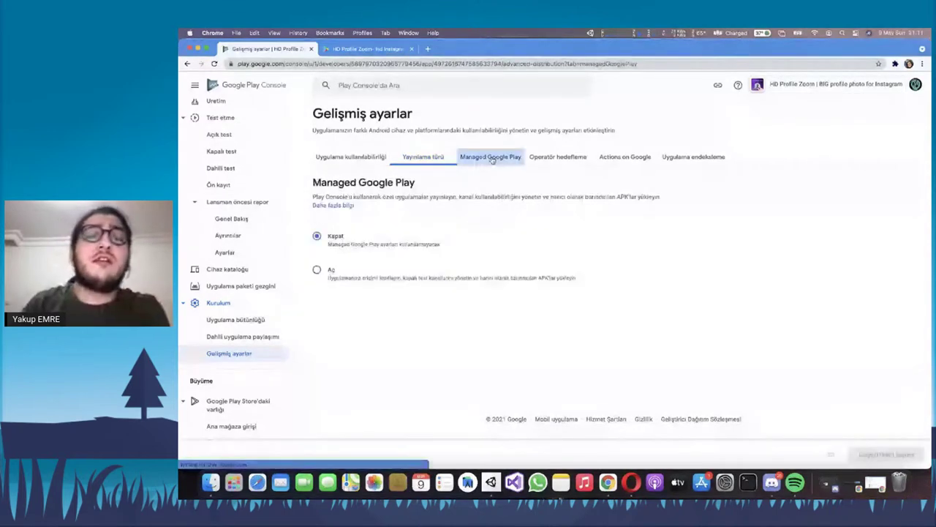
pyautogui.doubleClick(351, 186)
pyautogui.click(408, 186)
pyautogui.tripleClick(448, 196)
pyautogui.click(481, 195)
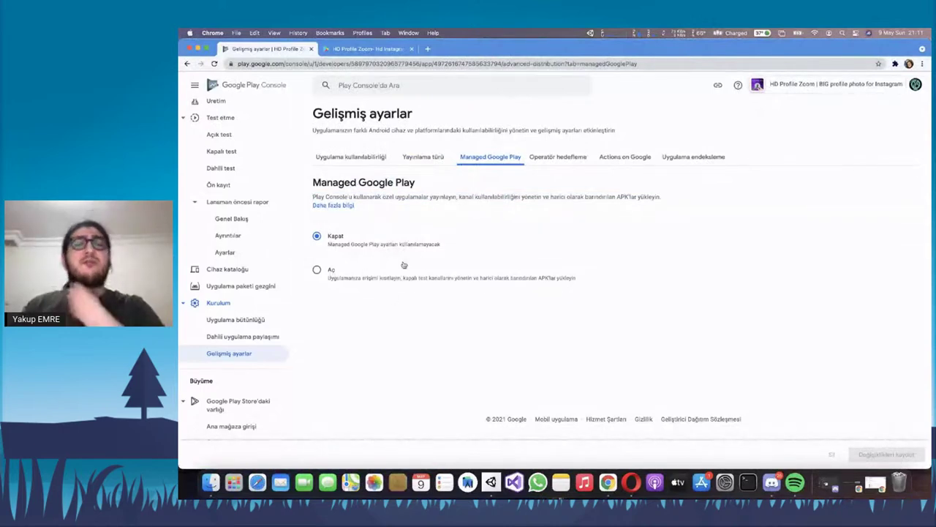
pyautogui.moveTo(325, 196); pyautogui.dragTo(455, 196)
pyautogui.click(488, 192)
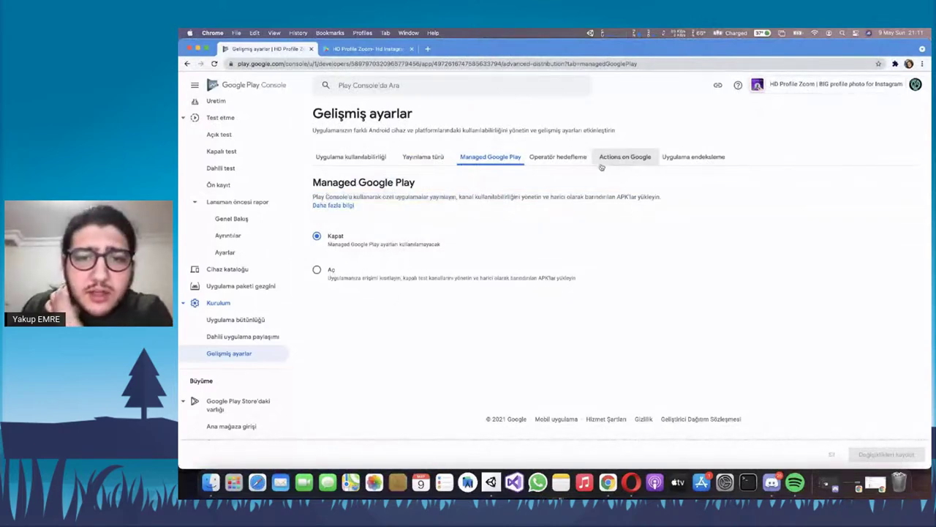
pyautogui.moveTo(379, 196); pyautogui.dragTo(512, 198)
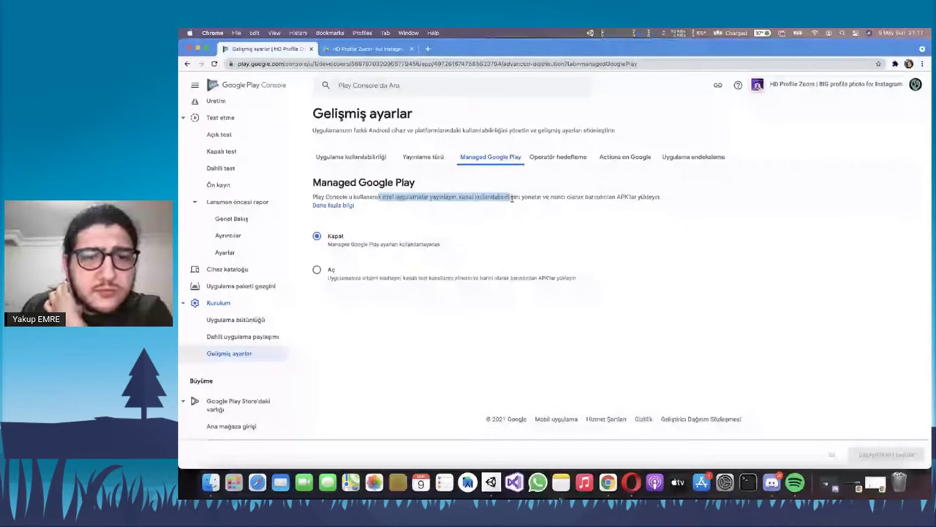
pyautogui.tripleClick(512, 198)
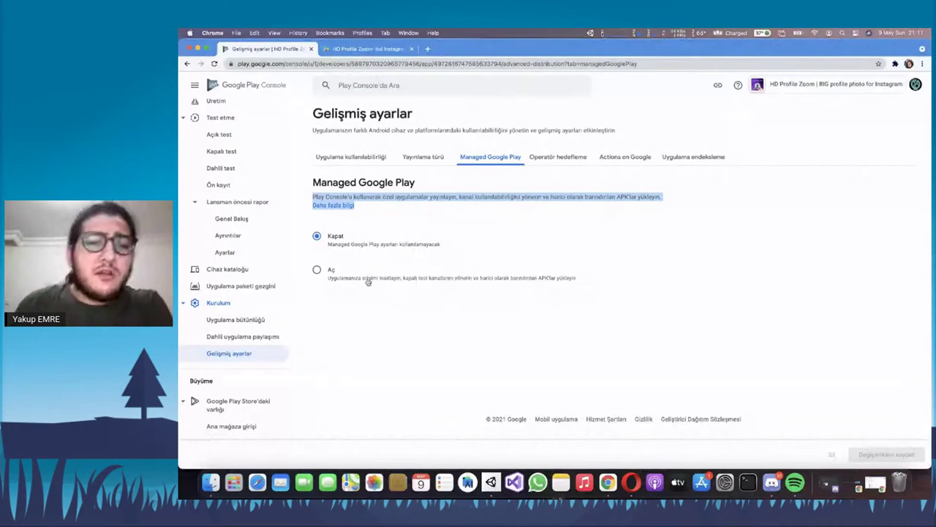
pyautogui.click(399, 284)
pyautogui.scroll(-3, 436, 280)
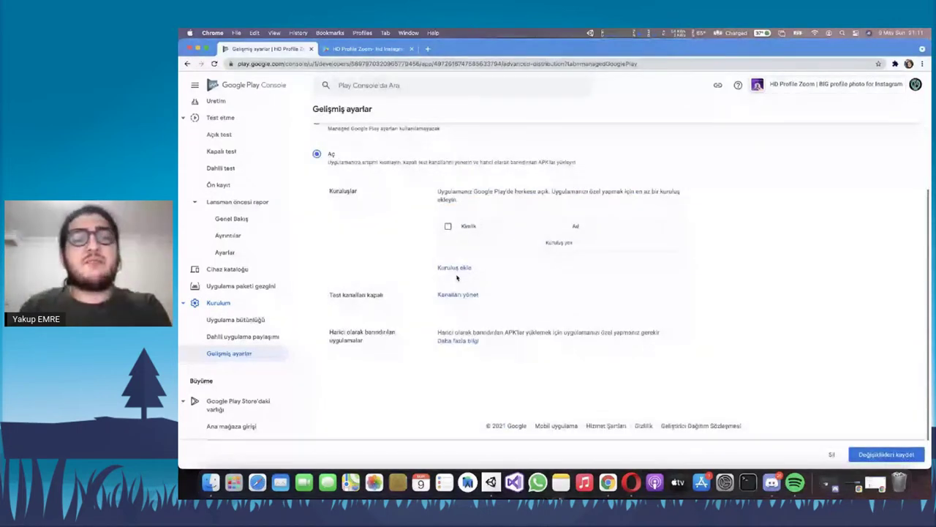
pyautogui.press('super+r')
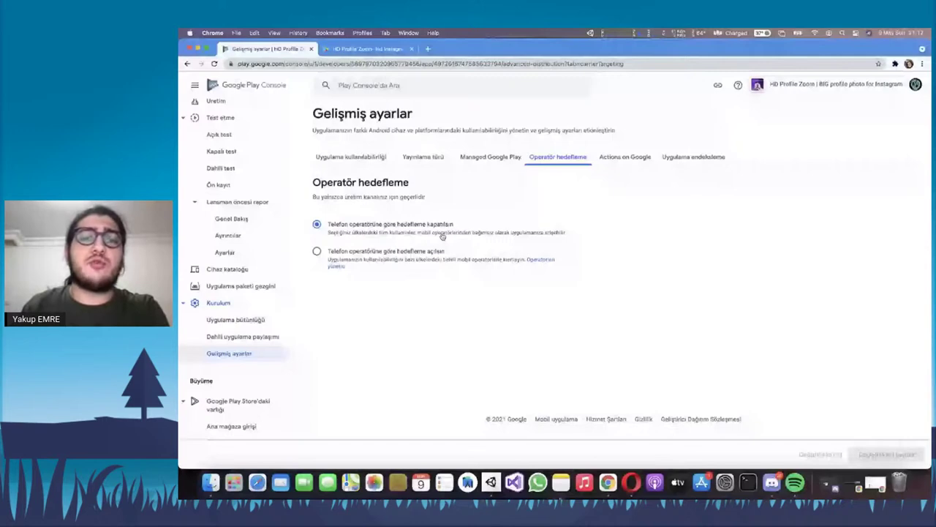
# View the Actions on Google setting, then go to the App indexing tab
pyautogui.click(617, 158)
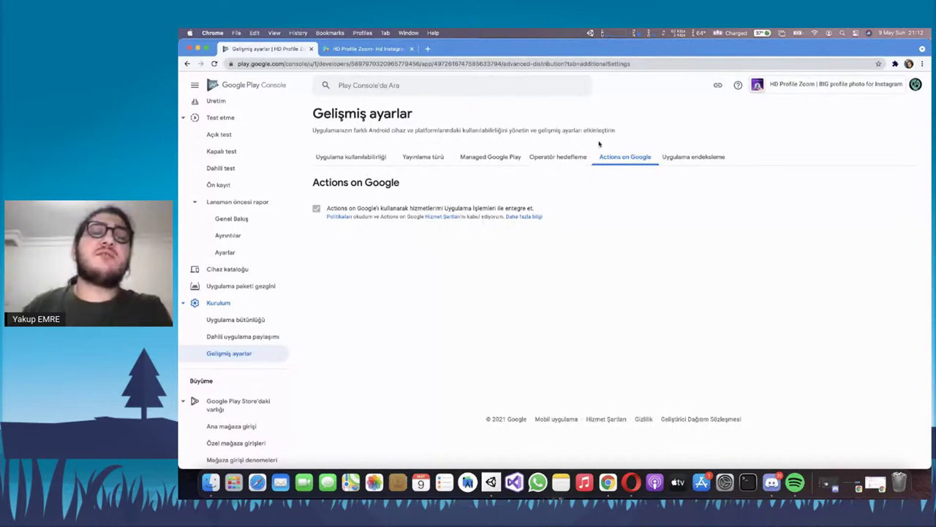
pyautogui.click(679, 155)
# Open the Add website dialog, highlight its explanation line, then close the dialog
pyautogui.click(894, 183)
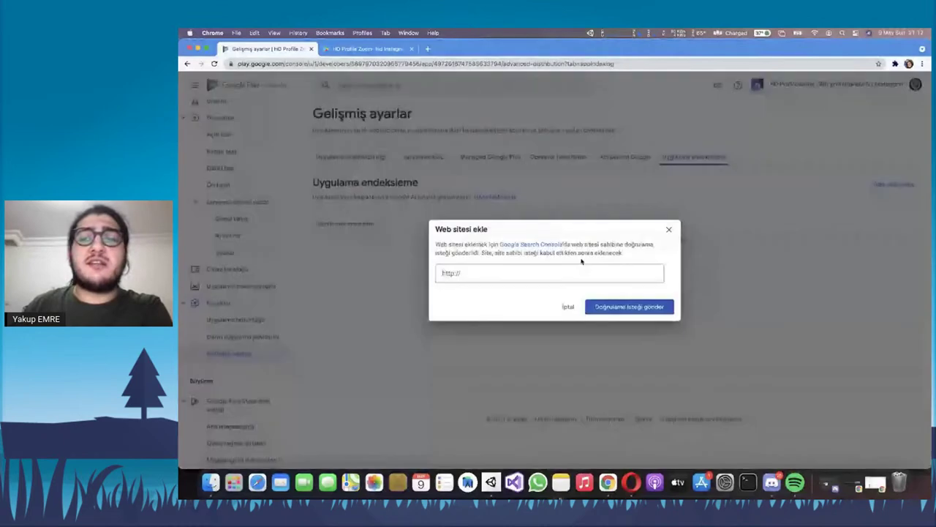
pyautogui.moveTo(436, 244); pyautogui.dragTo(585, 249)
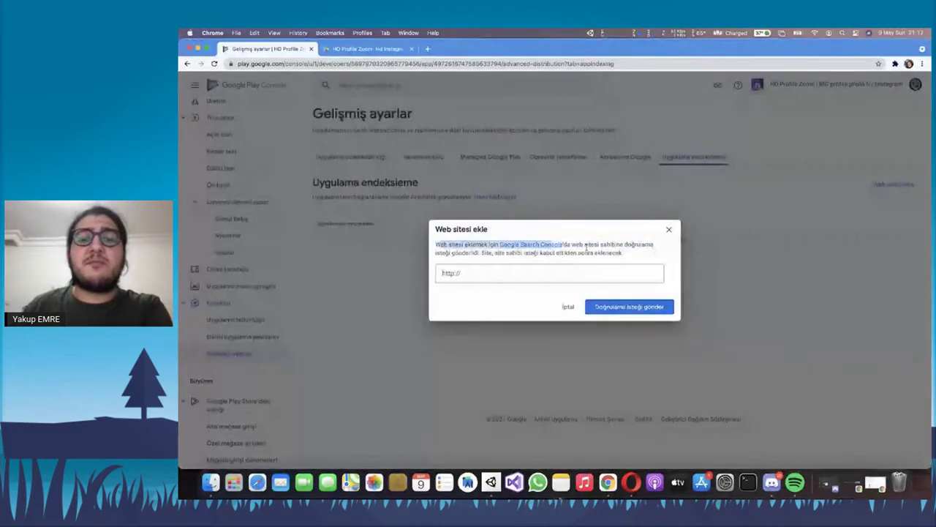
pyautogui.click(649, 230)
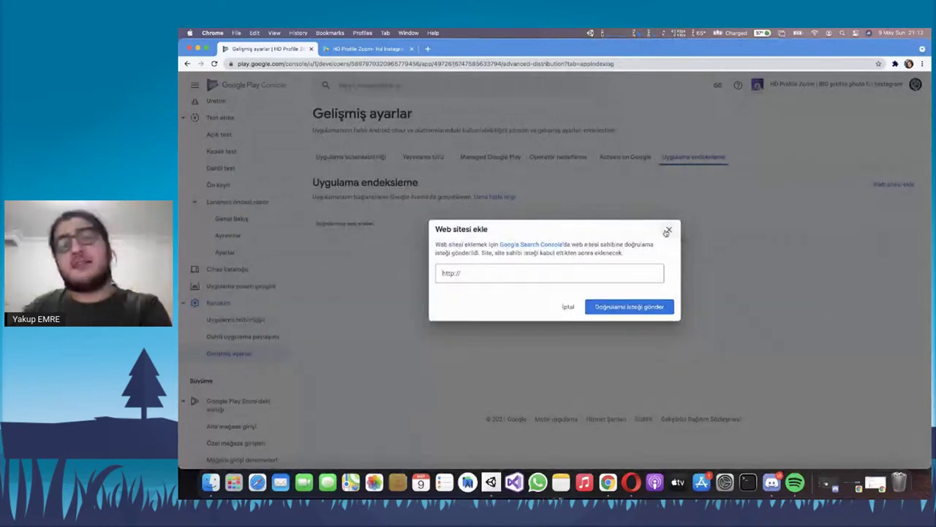
pyautogui.click(667, 230)
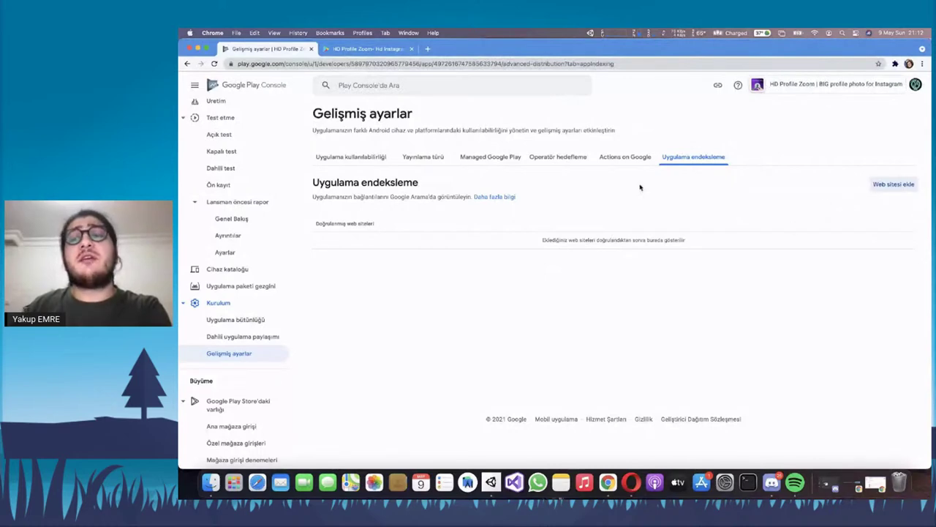
# Collapse and re-expand the Google Play Store'daki varlığı section in the sidebar
pyautogui.scroll(-10, 259, 229)
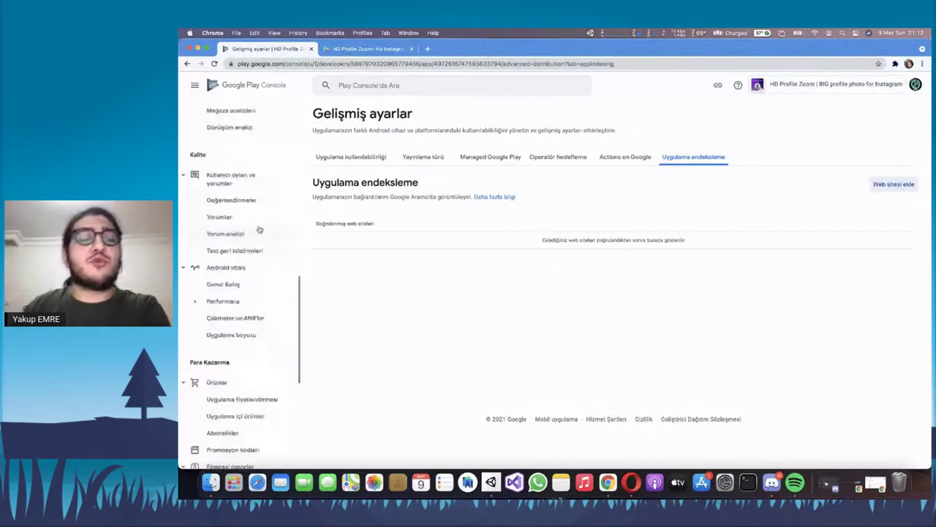
pyautogui.scroll(4, 252, 220)
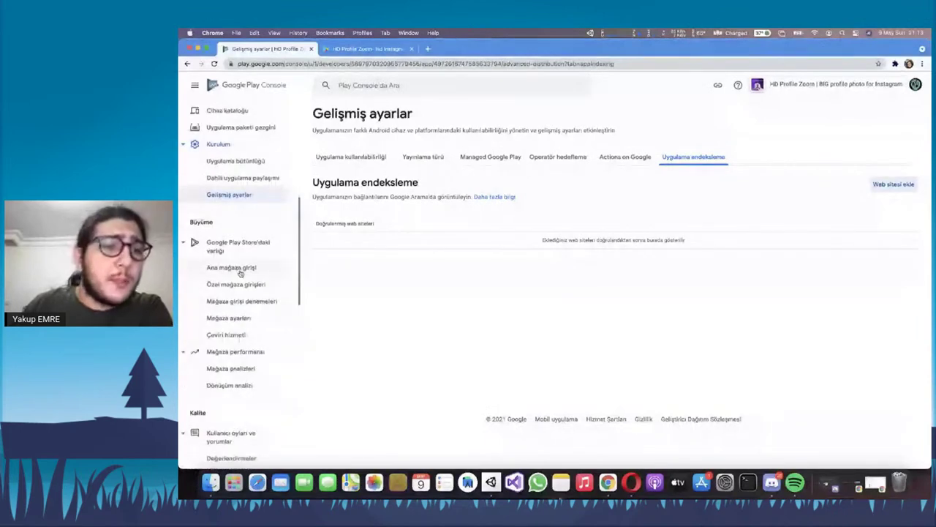
pyautogui.click(238, 253)
pyautogui.click(234, 250)
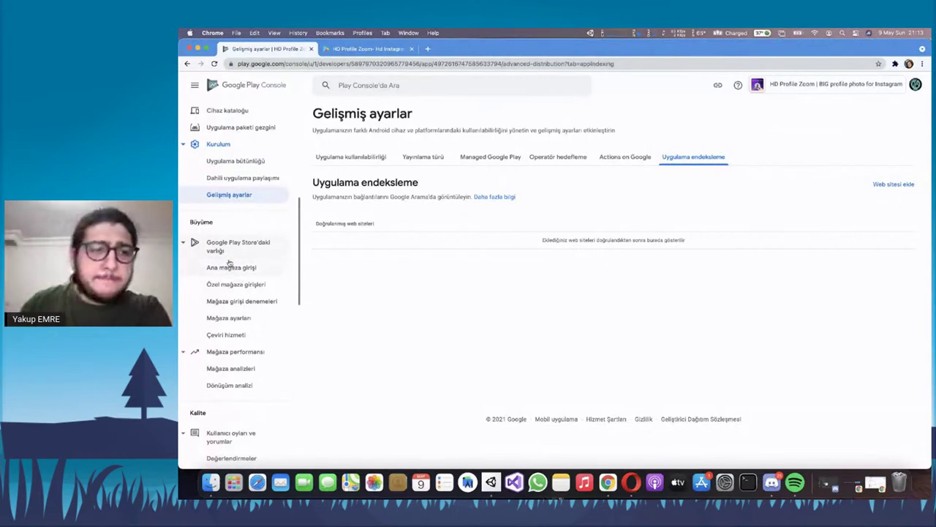
# Switch to HD Profile Zoom's public Play Store tab, then back to the console
pyautogui.scroll(-1, 229, 262)
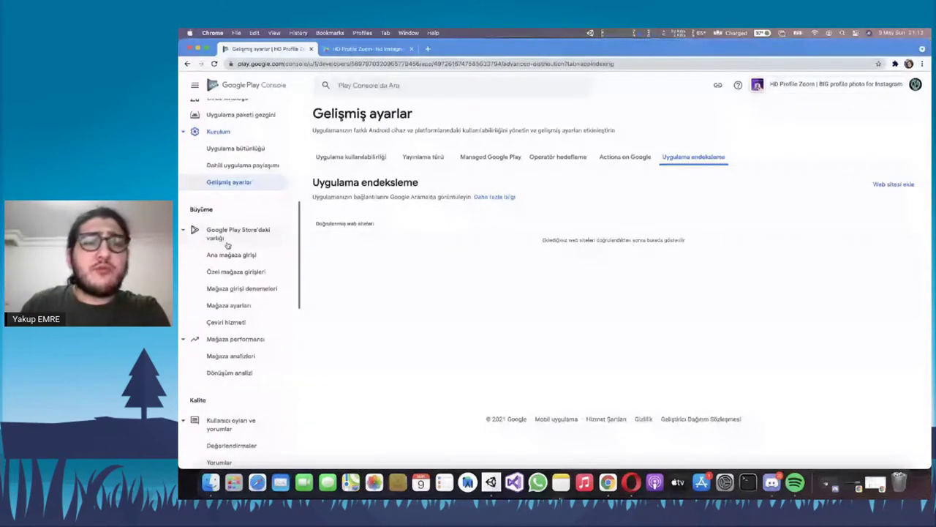
pyautogui.hotkey('ctrl', 'Tab')
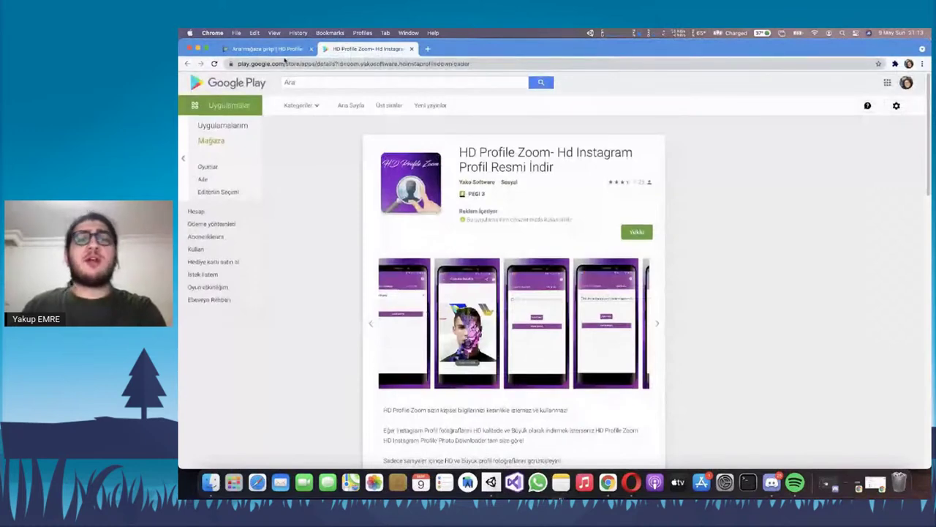
pyautogui.click(282, 49)
# Step through the main listing's app name, short description and full description fields
pyautogui.scroll(-2, 441, 214)
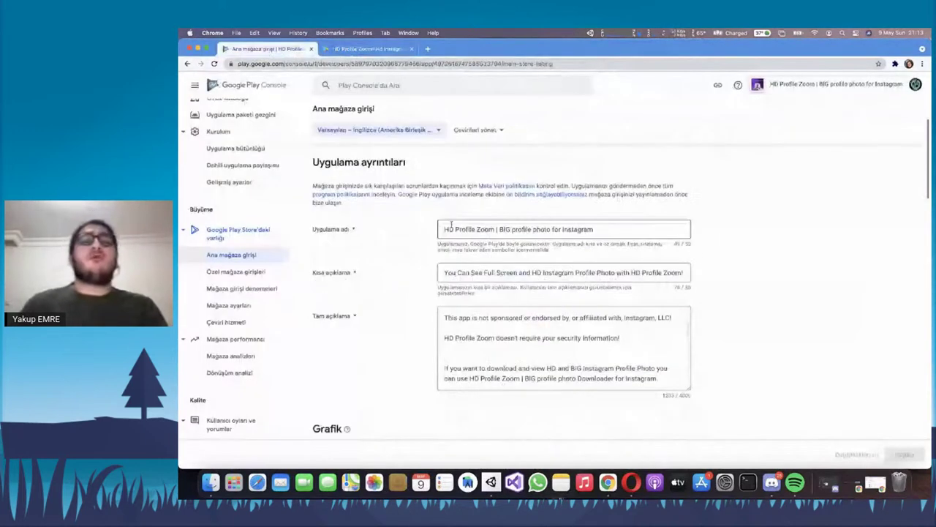
pyautogui.click(496, 229)
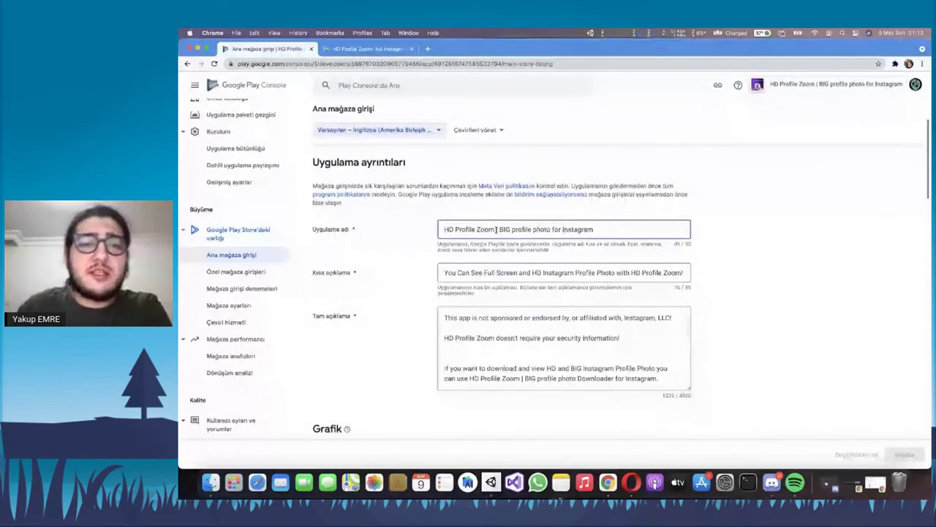
pyautogui.scroll(1, 392, 266)
pyautogui.press('Tab')
pyautogui.scroll(-5, 392, 267)
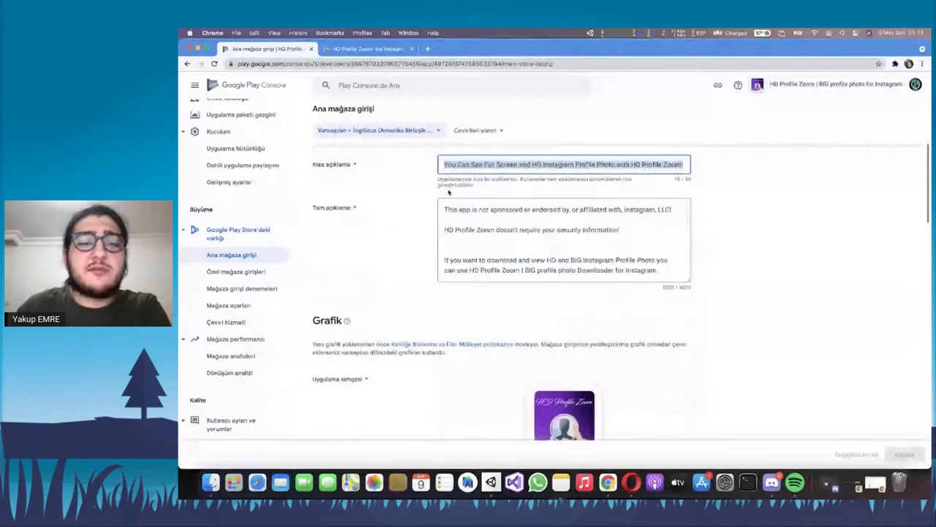
pyautogui.press('Tab')
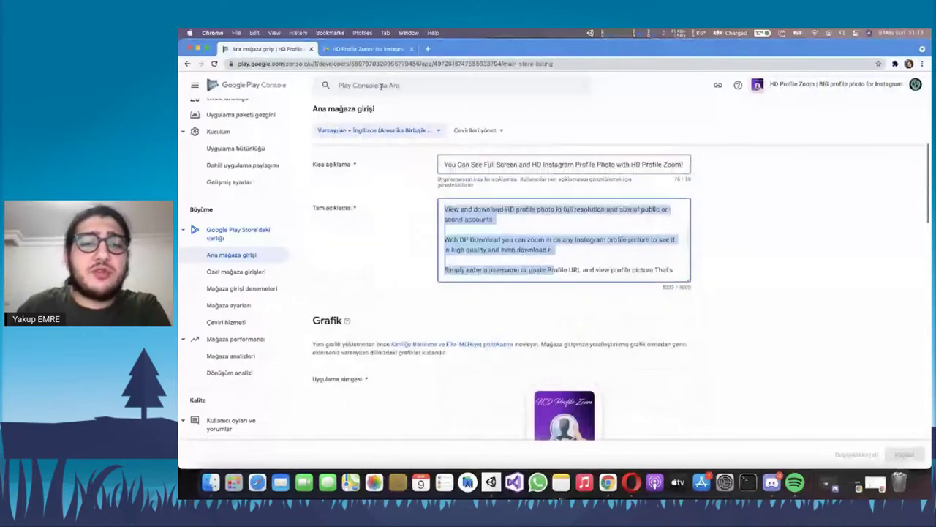
# Compare the listing with the live Play Store page, then return to the console
pyautogui.hotkey('ctrl', 'Tab')
pyautogui.scroll(-5, 392, 192)
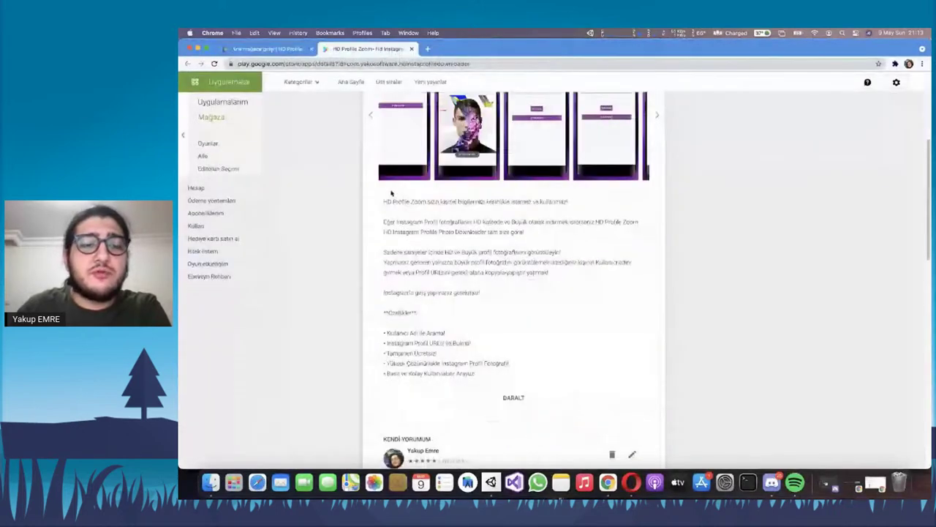
pyautogui.click(285, 49)
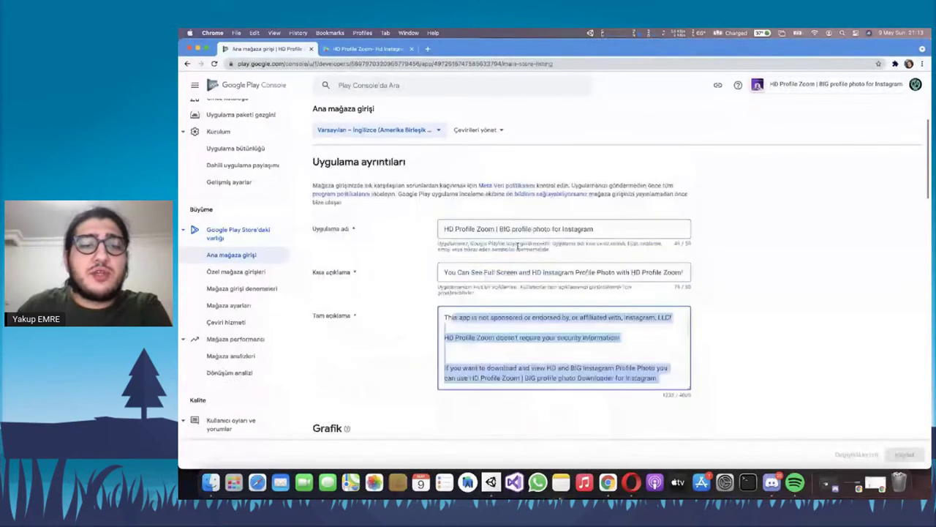
pyautogui.scroll(3, 517, 245)
# Show the Türkçe – tr-TR listing, highlight its full description, and open translation management options
pyautogui.click(366, 191)
pyautogui.click(396, 223)
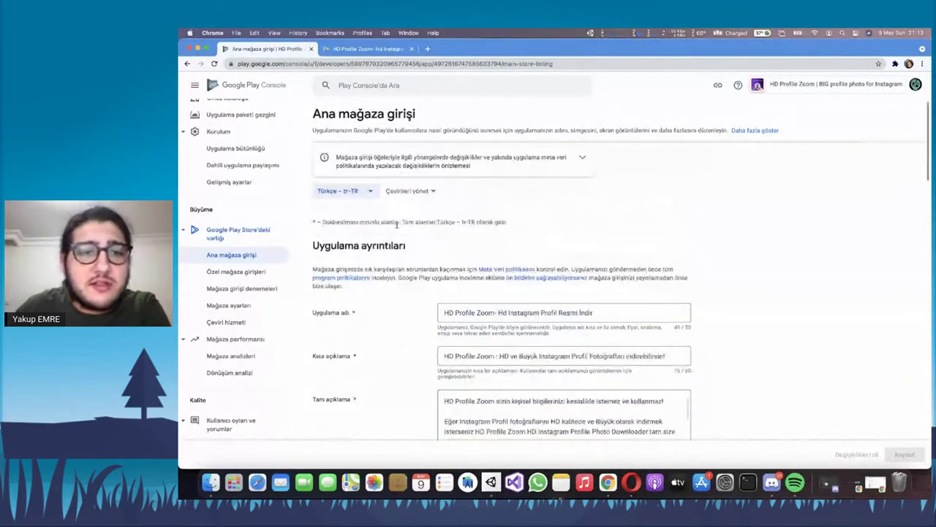
pyautogui.scroll(-5, 445, 249)
pyautogui.moveTo(445, 212); pyautogui.dragTo(550, 262)
pyautogui.click(648, 282)
pyautogui.scroll(-10, 512, 256)
pyautogui.scroll(10, 439, 248)
pyautogui.scroll(5, 416, 245)
pyautogui.click(369, 193)
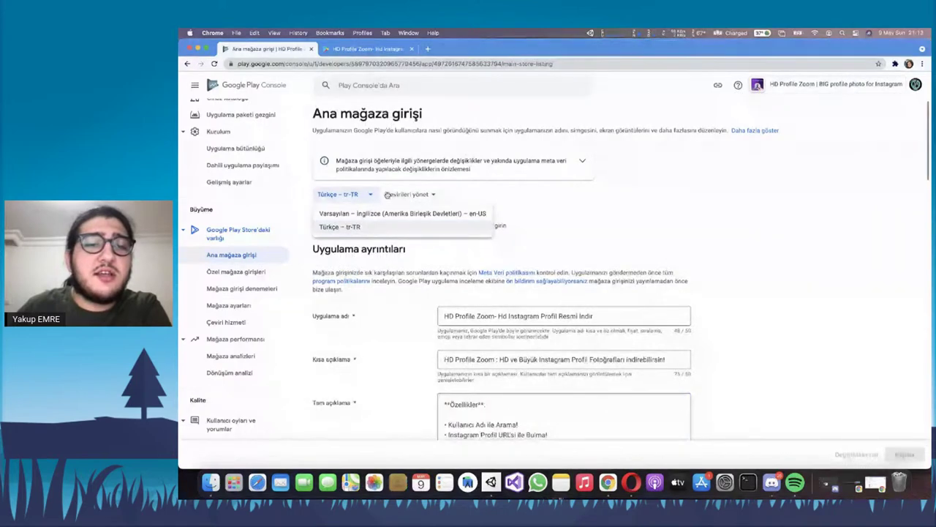
pyautogui.click(387, 194)
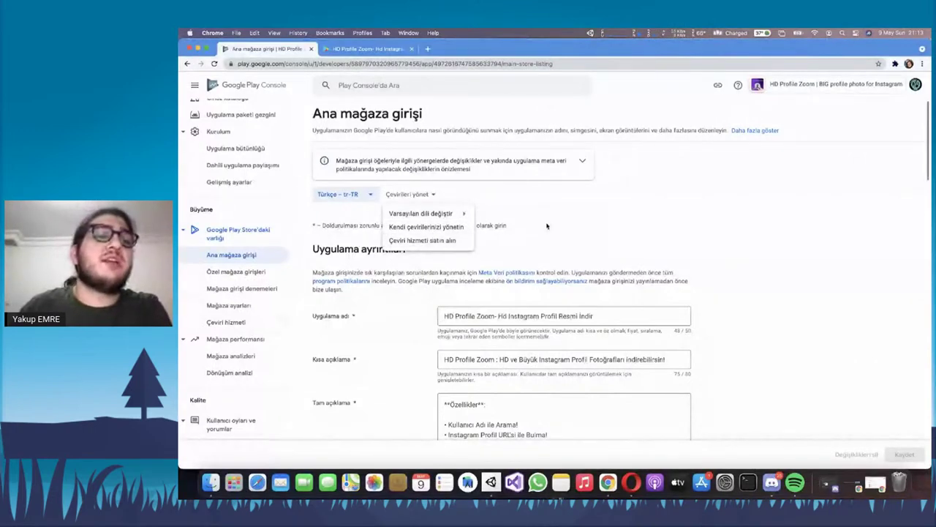
pyautogui.scroll(-5, 550, 223)
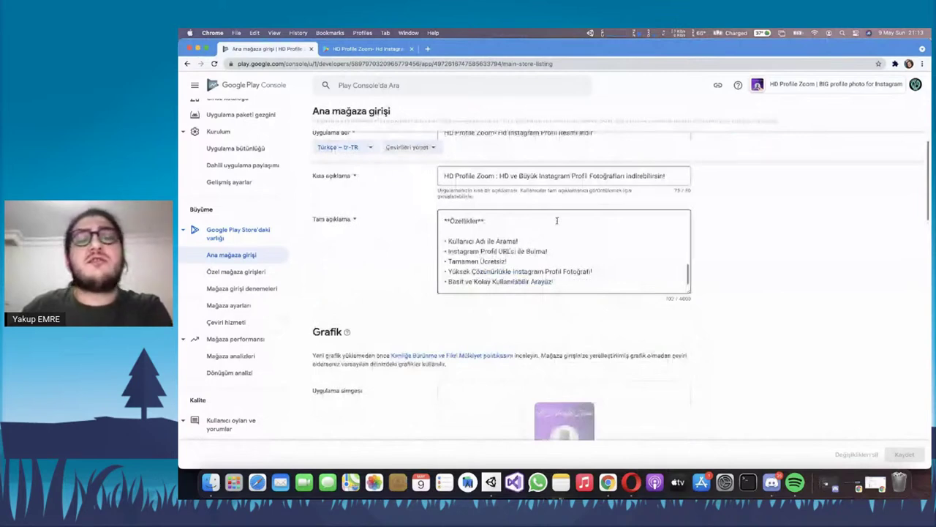
pyautogui.scroll(3, 427, 277)
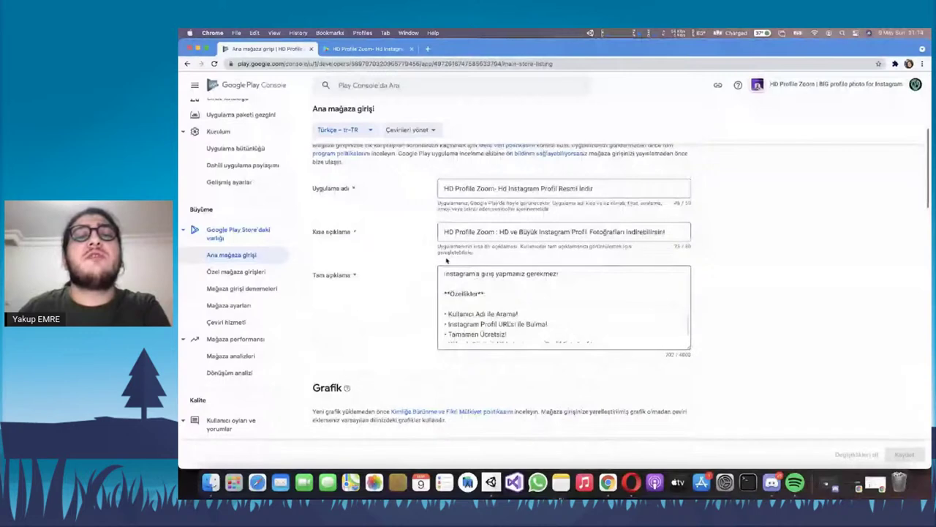
pyautogui.scroll(-1, 442, 256)
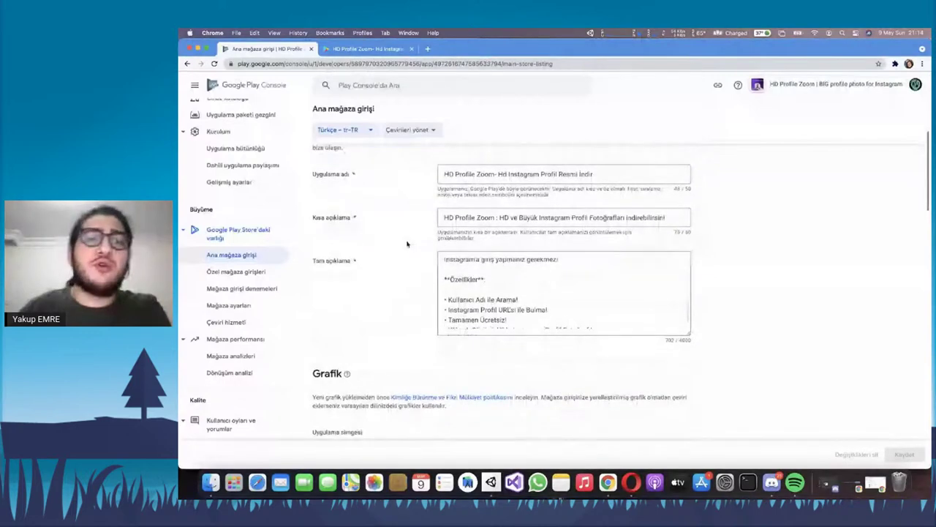
pyautogui.moveTo(443, 260); pyautogui.dragTo(572, 322)
pyautogui.click(572, 318)
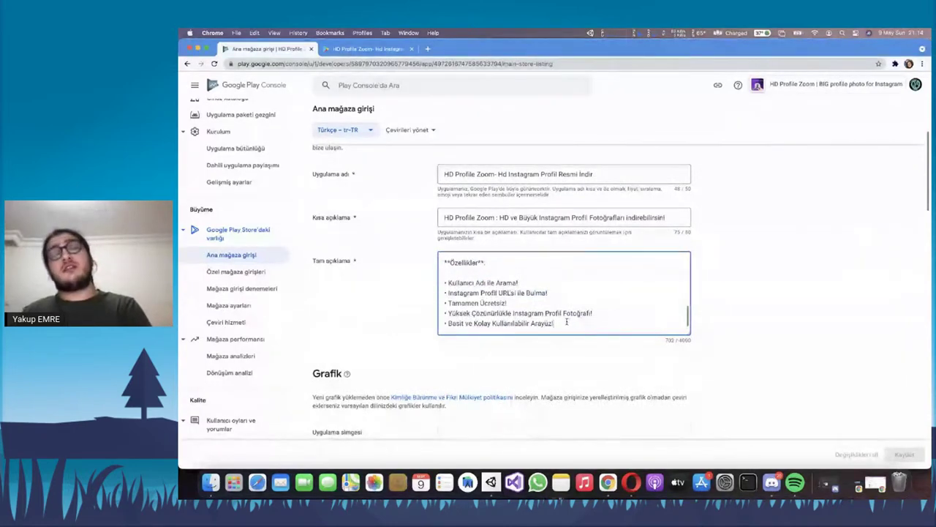
pyautogui.moveTo(524, 319); pyautogui.dragTo(479, 294)
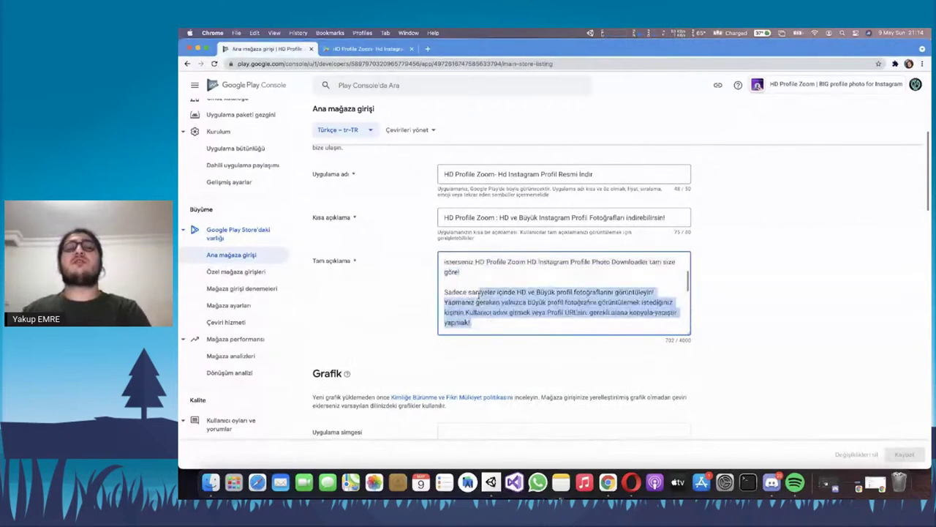
pyautogui.click(479, 294)
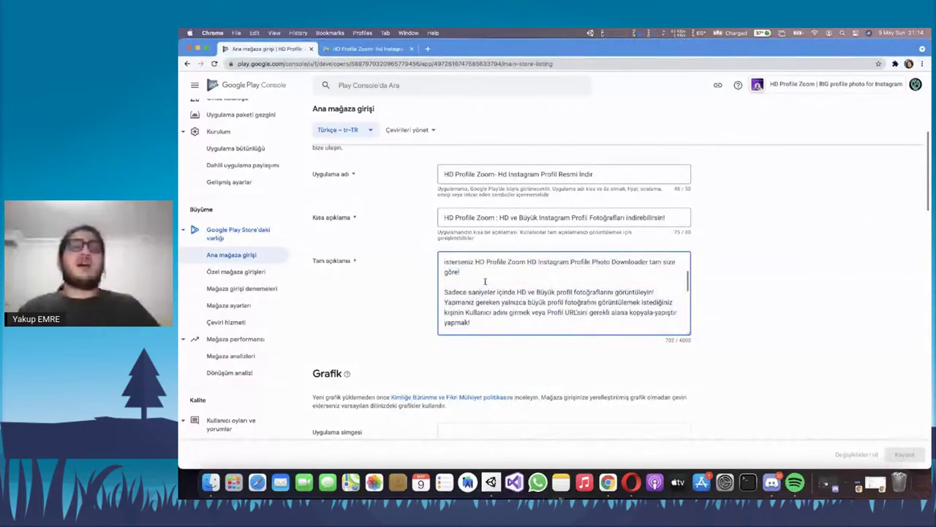
pyautogui.scroll(-3, 485, 281)
pyautogui.scroll(-1, 411, 287)
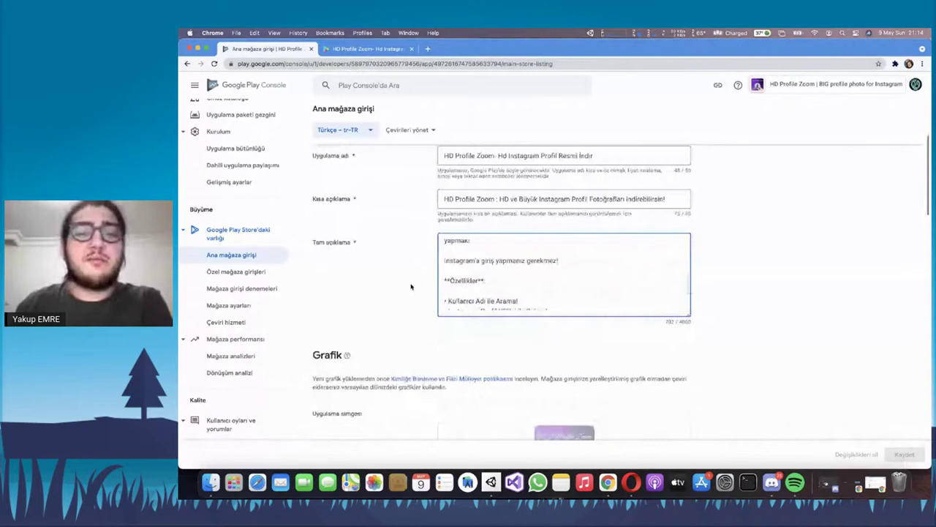
pyautogui.scroll(-3, 411, 286)
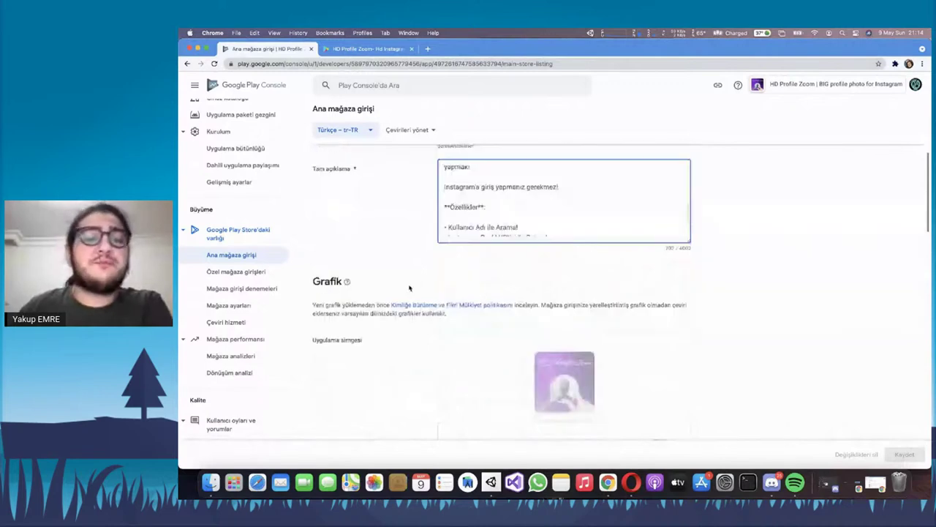
# Compare the console's screenshot sections with the live store page's promo video and screenshots
pyautogui.scroll(-3, 409, 287)
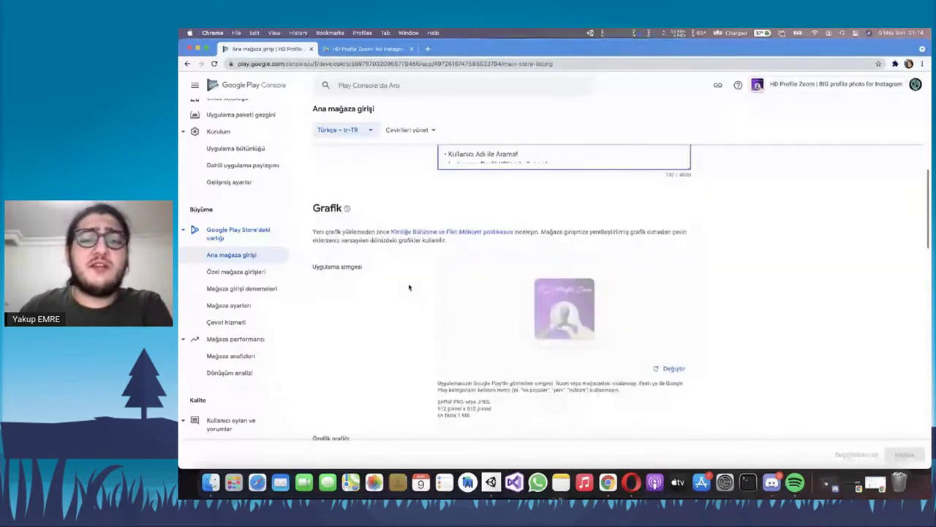
pyautogui.scroll(-10, 409, 287)
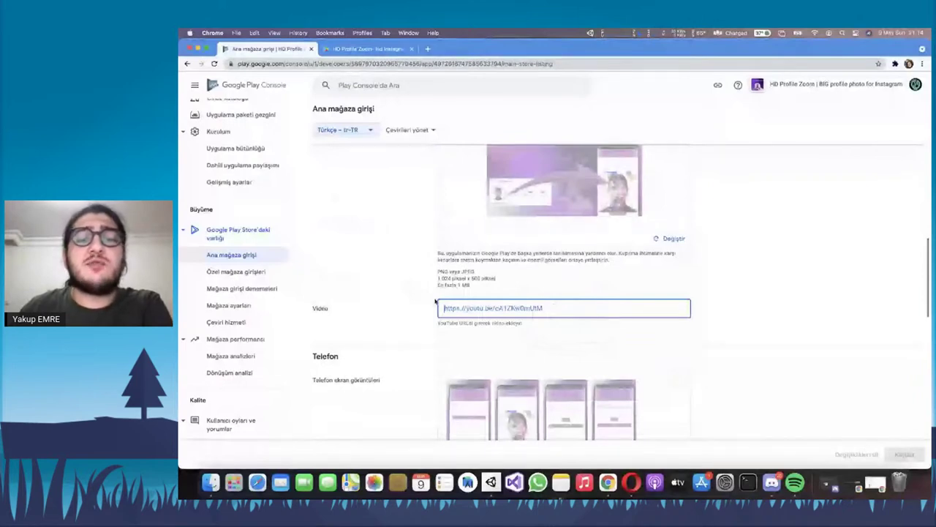
pyautogui.hotkey('ctrl', 'Tab')
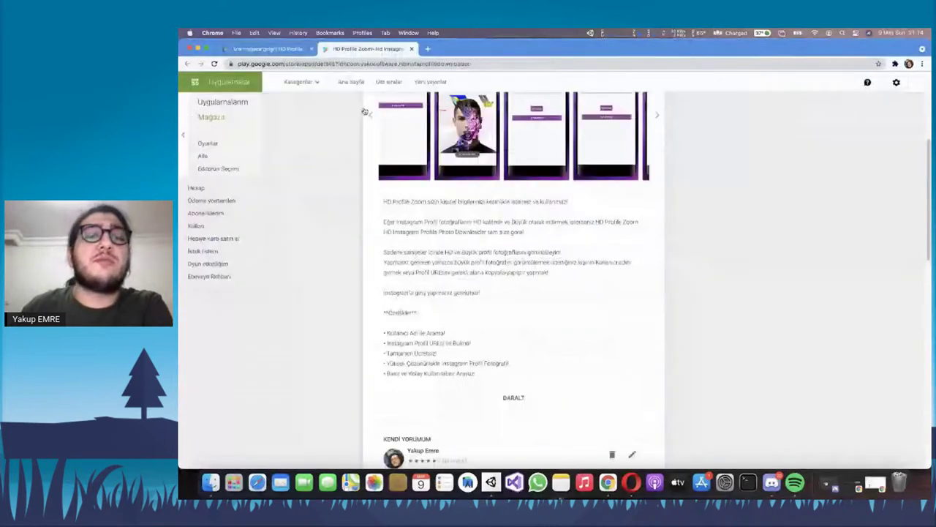
pyautogui.scroll(5, 372, 324)
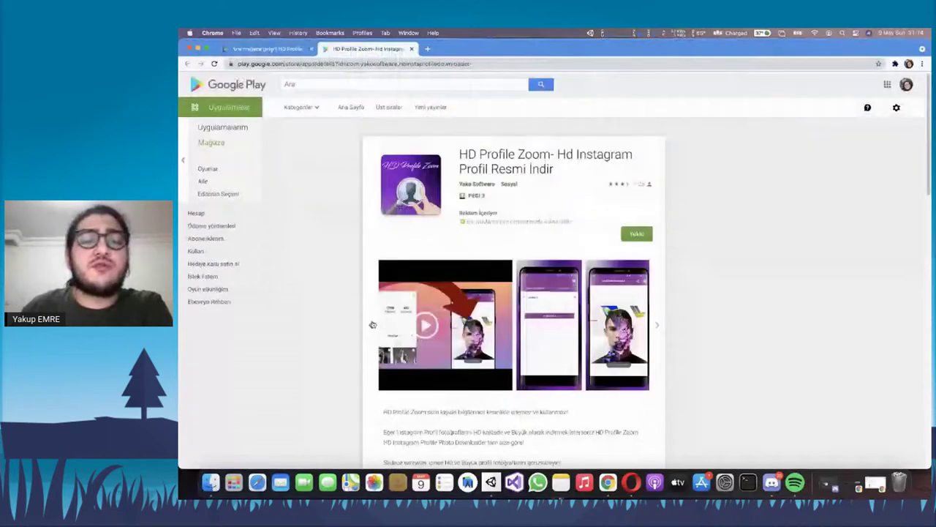
pyautogui.click(372, 324)
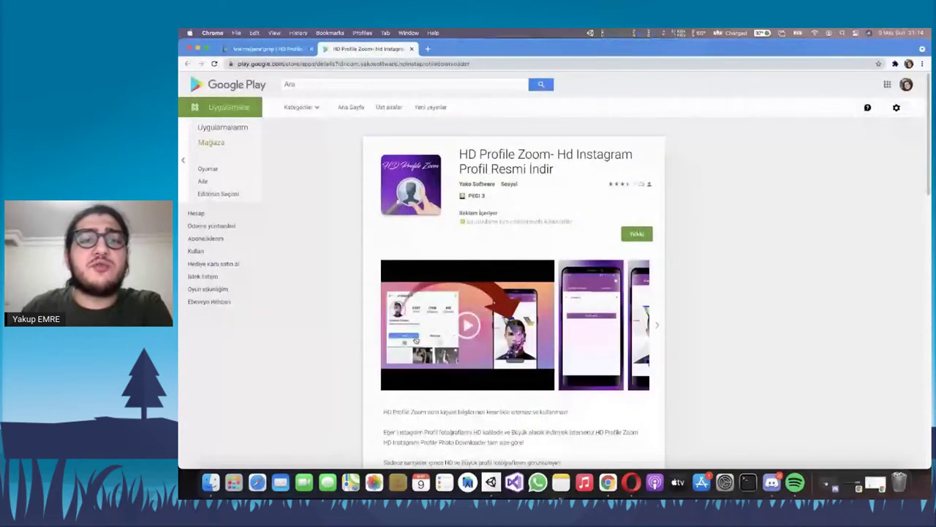
pyautogui.hotkey('ctrl', 'shift', 'Tab')
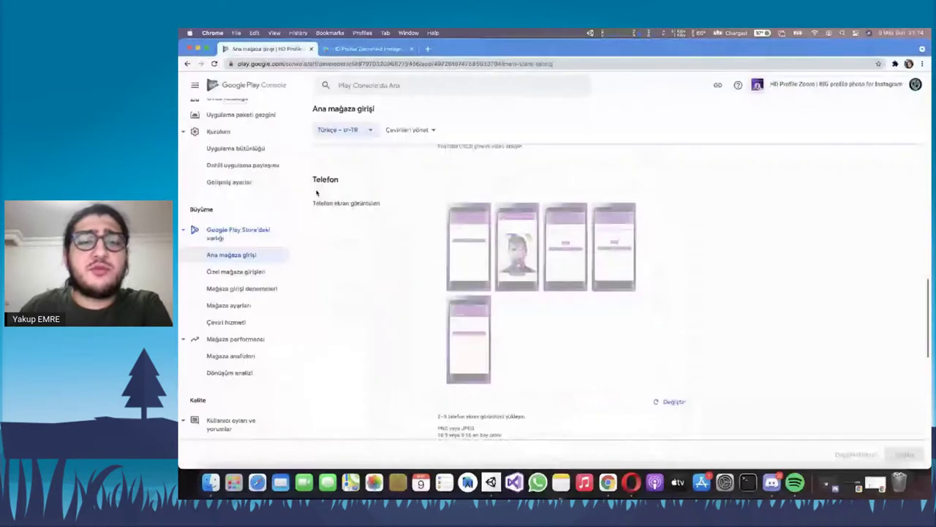
pyautogui.scroll(-1, 458, 244)
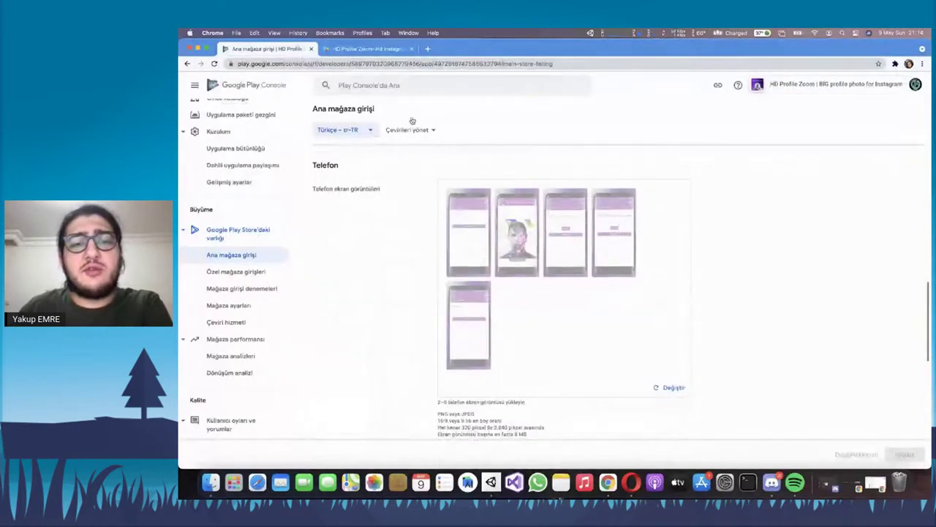
pyautogui.click(385, 51)
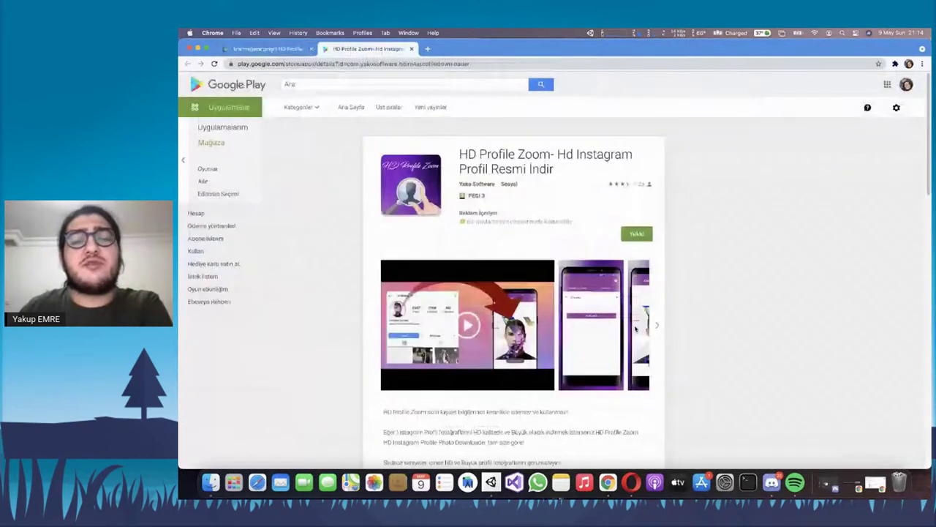
pyautogui.hscroll(3, 634, 329)
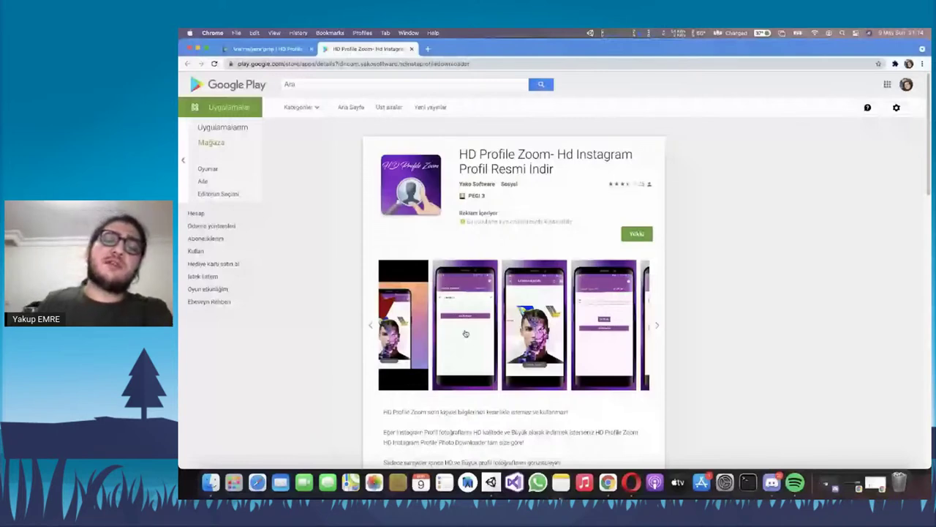
pyautogui.click(657, 327)
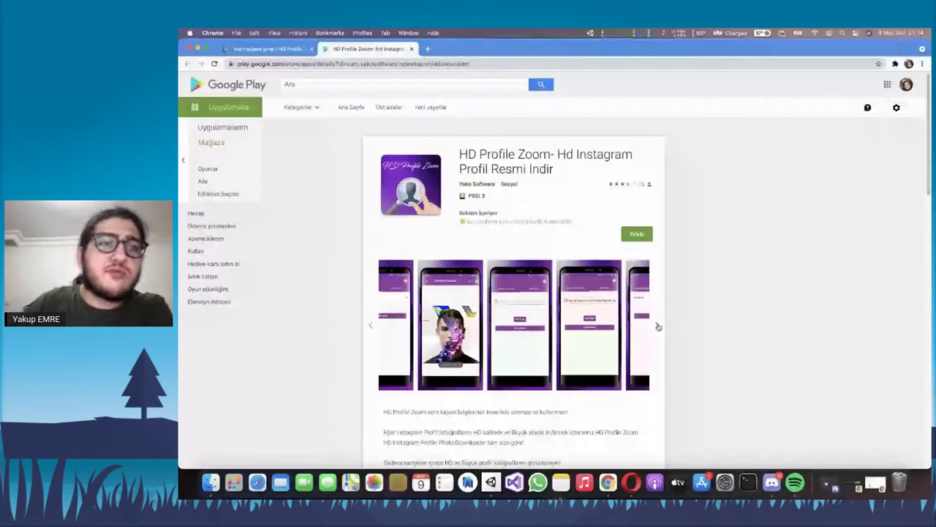
pyautogui.hotkey('ctrl', 'shift', 'Tab')
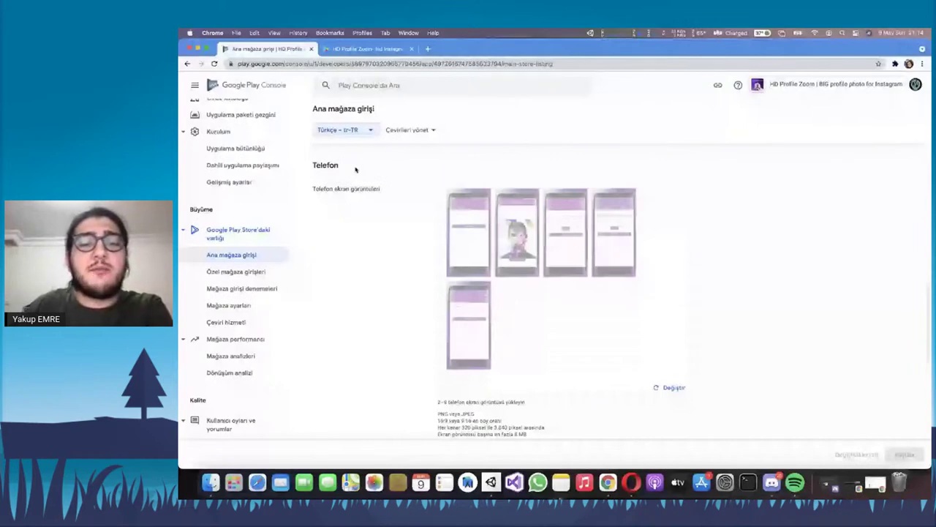
# Highlight the screenshot pixel-size requirement and the 7-inch tablet screenshots heading
pyautogui.scroll(-3, 496, 339)
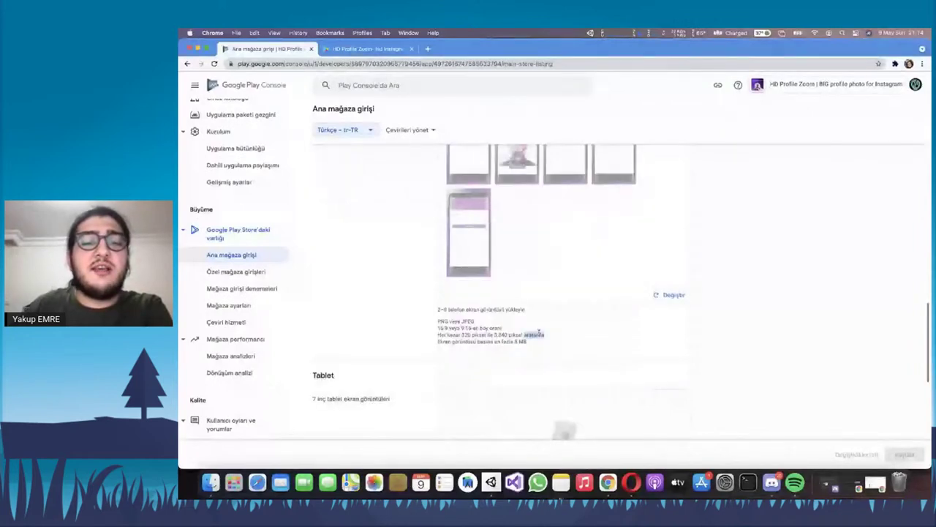
pyautogui.tripleClick(542, 333)
pyautogui.scroll(-4, 514, 329)
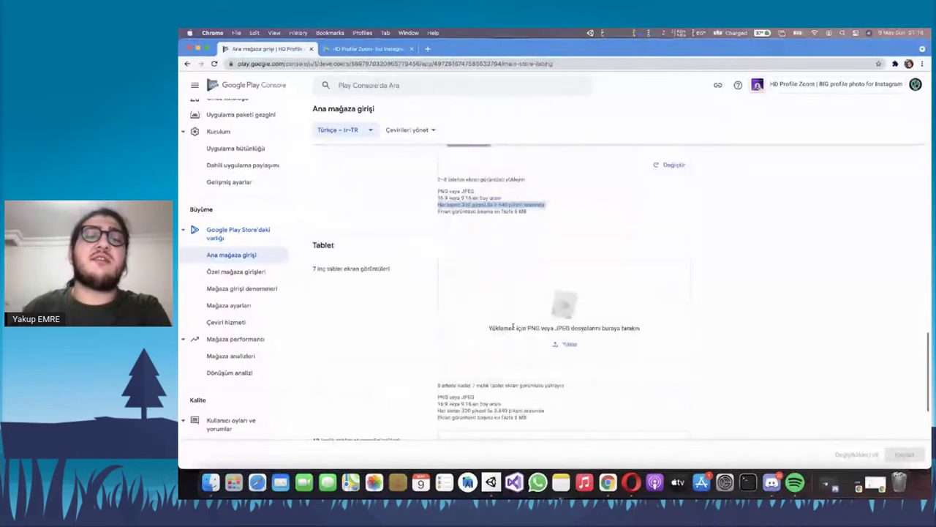
pyautogui.scroll(-3, 424, 204)
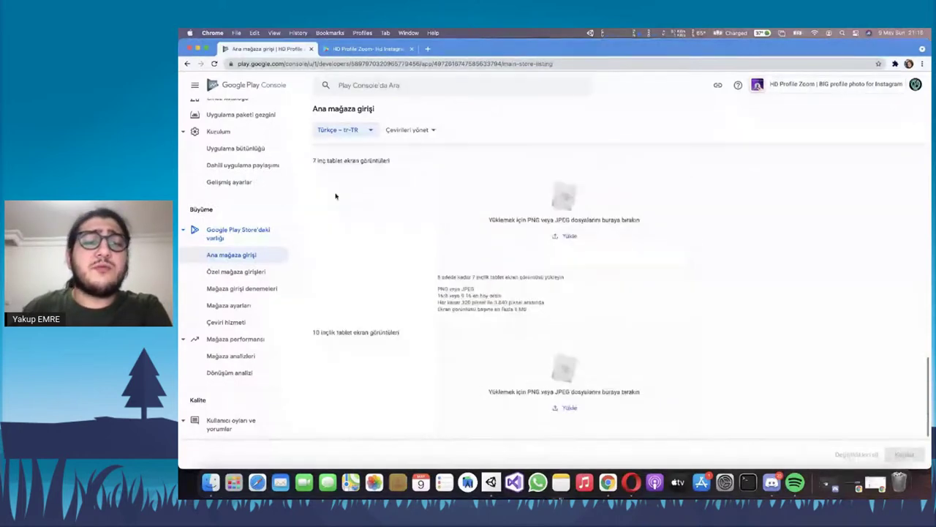
pyautogui.tripleClick(331, 160)
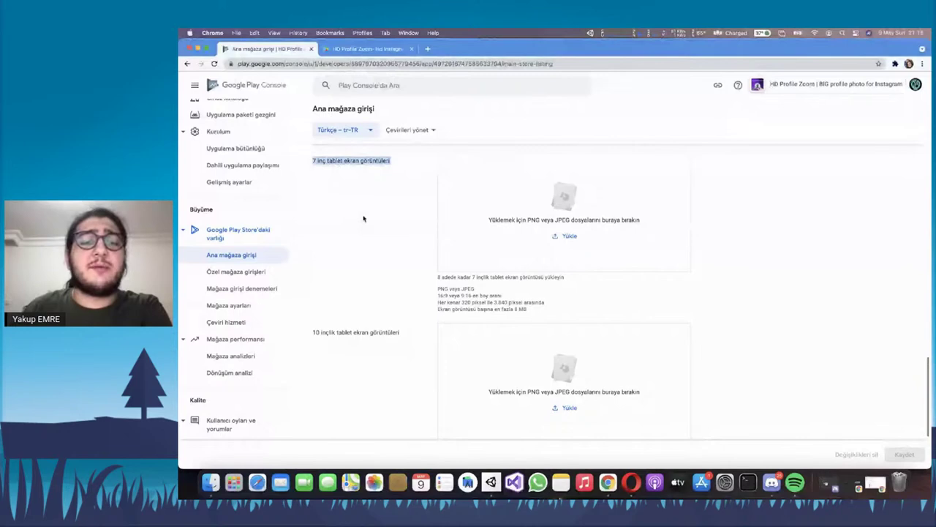
pyautogui.scroll(5, 363, 219)
pyautogui.scroll(-2, 371, 217)
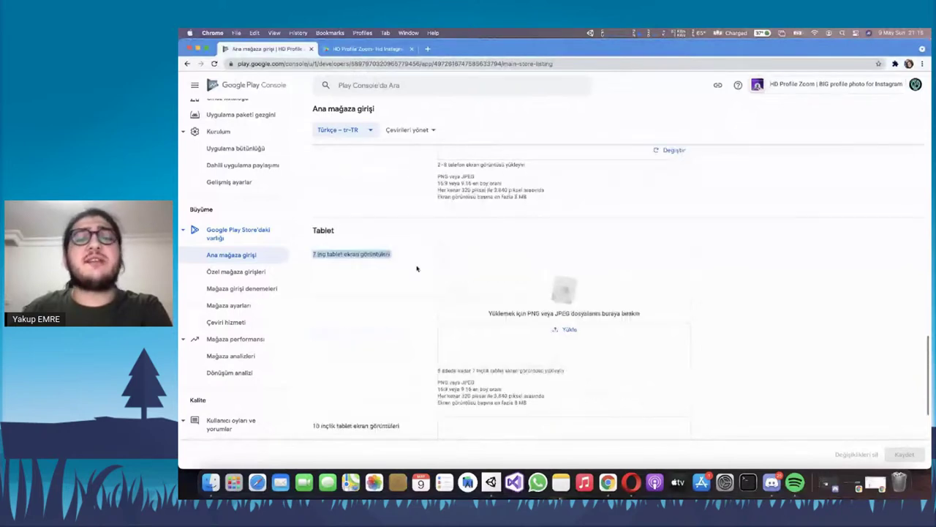
pyautogui.scroll(-6, 383, 253)
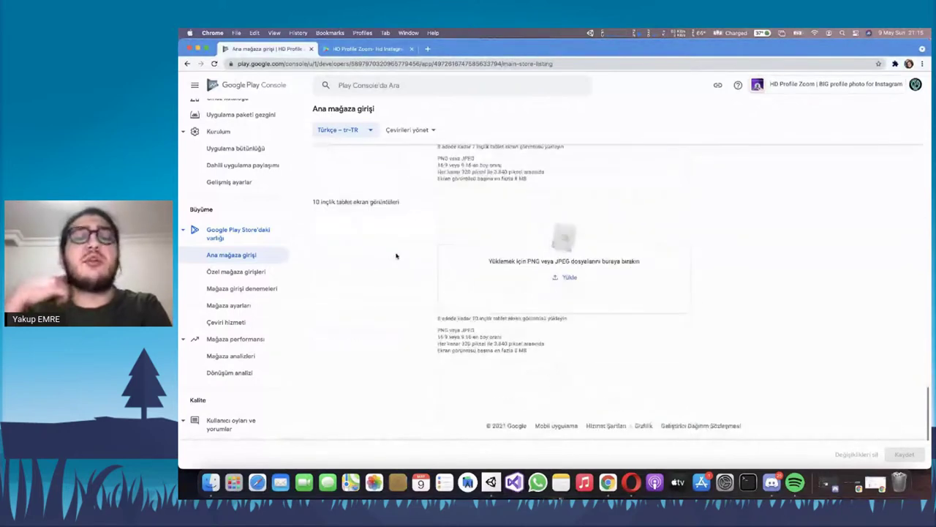
pyautogui.scroll(5, 369, 212)
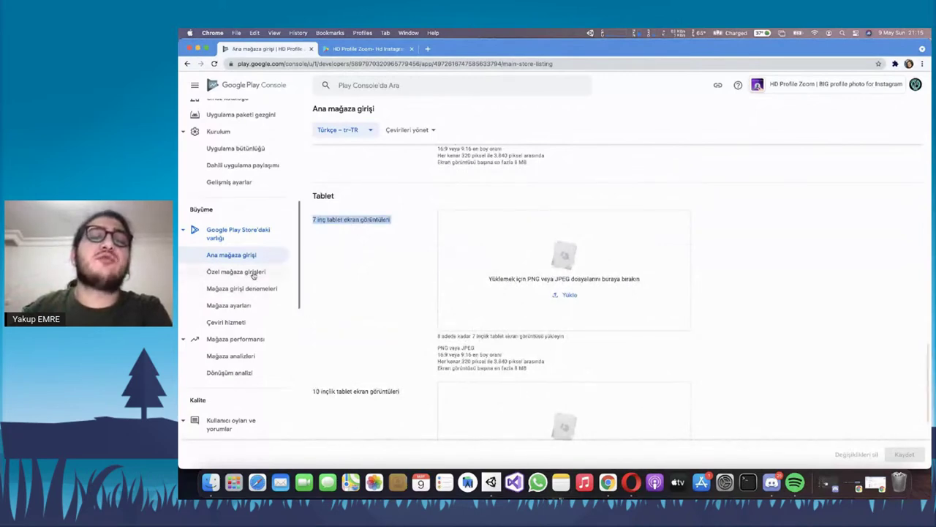
# Open Özel mağaza girişleri and highlight its intro paragraph about custom listings
pyautogui.click(253, 275)
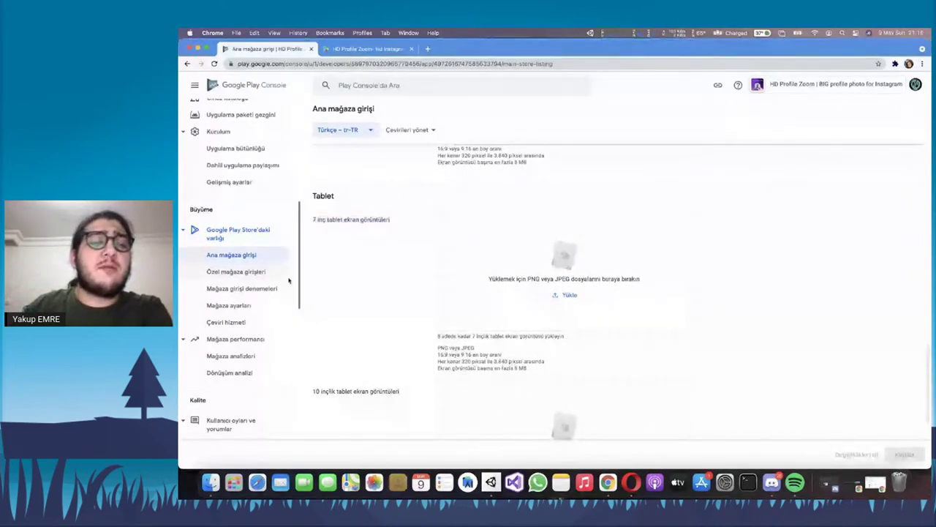
pyautogui.moveTo(452, 256); pyautogui.dragTo(315, 246)
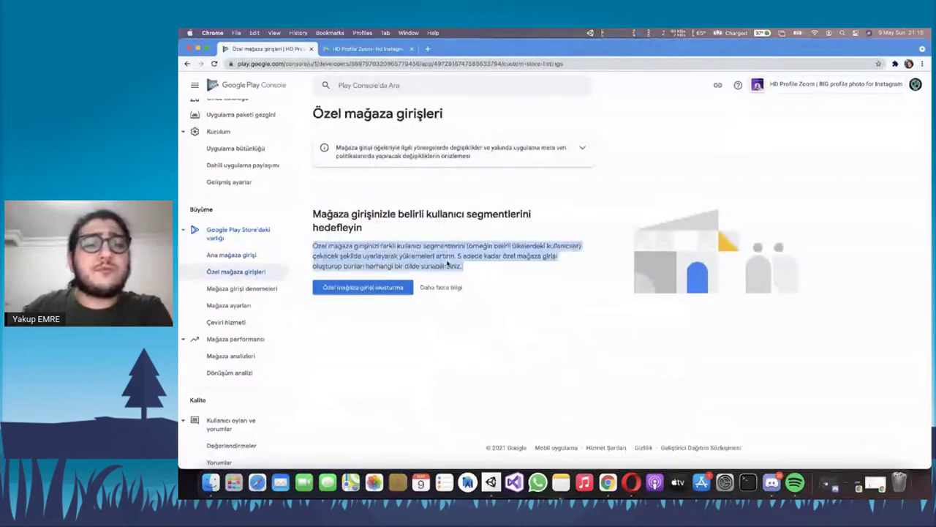
pyautogui.click(428, 256)
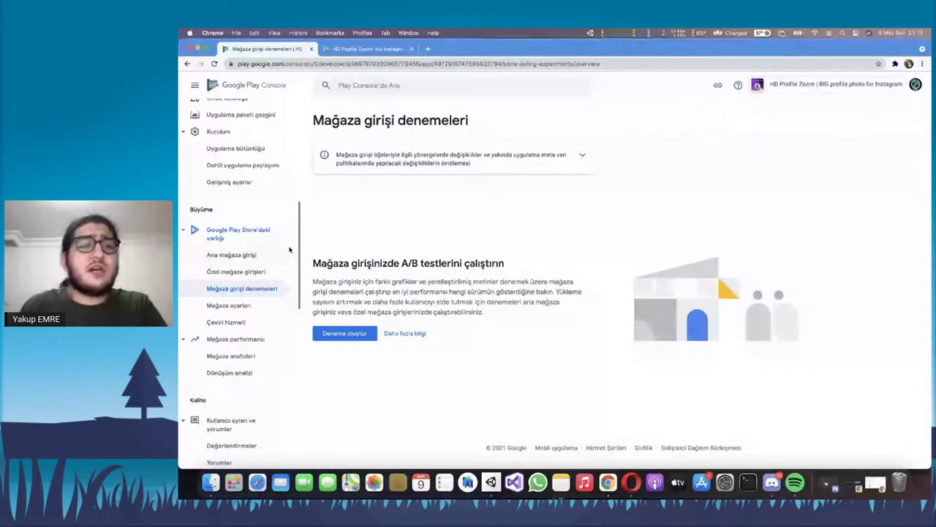
# Open the Mağaza ayarları page from the sidebar
pyautogui.click(229, 305)
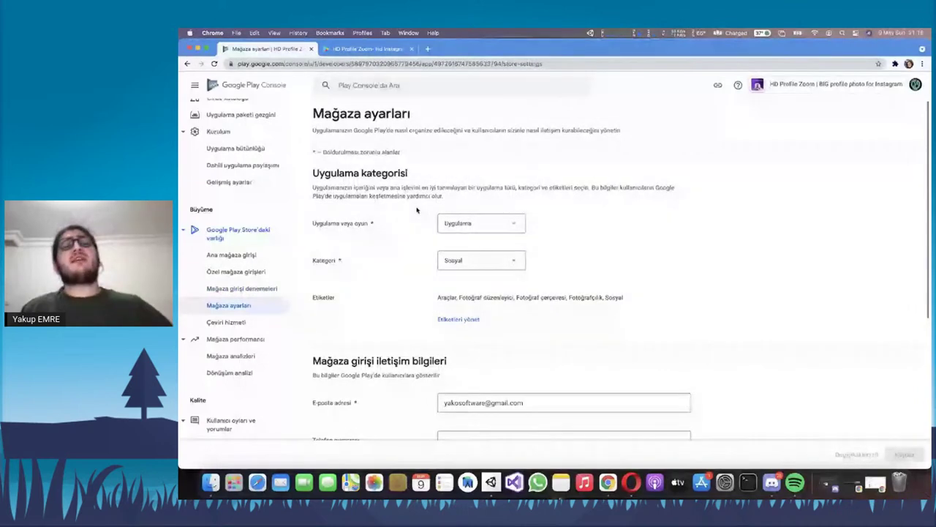
# Keep the app type as Uygulama and the category as Sosyal
pyautogui.tripleClick(366, 192)
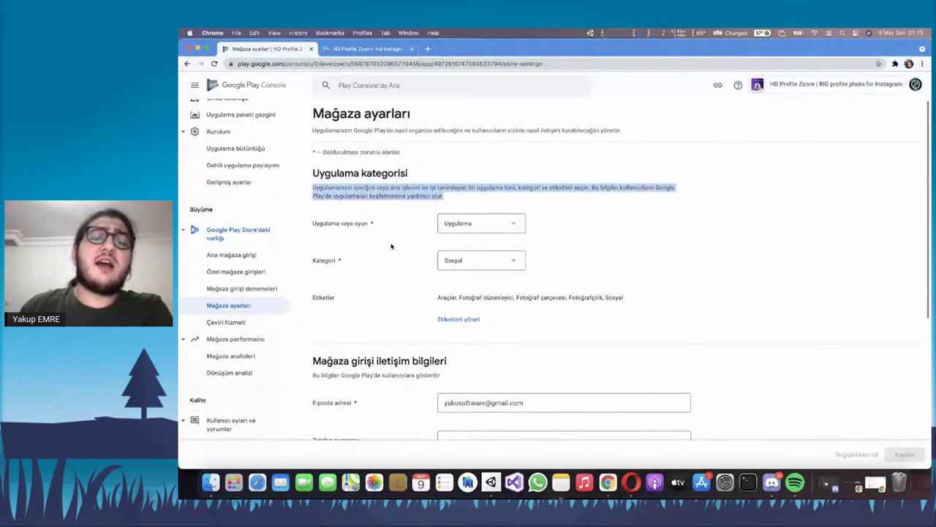
pyautogui.scroll(-1, 358, 244)
pyautogui.scroll(-3, 410, 242)
pyautogui.scroll(4, 368, 242)
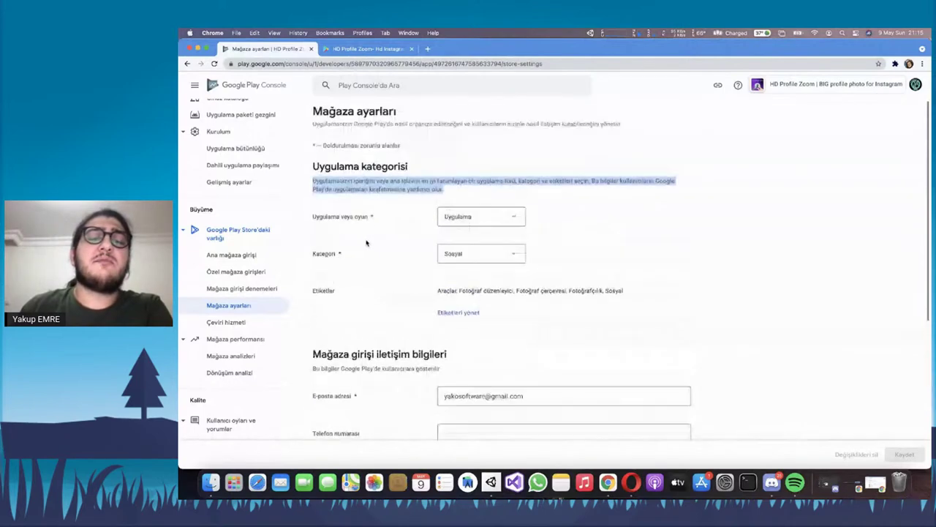
pyautogui.click(474, 228)
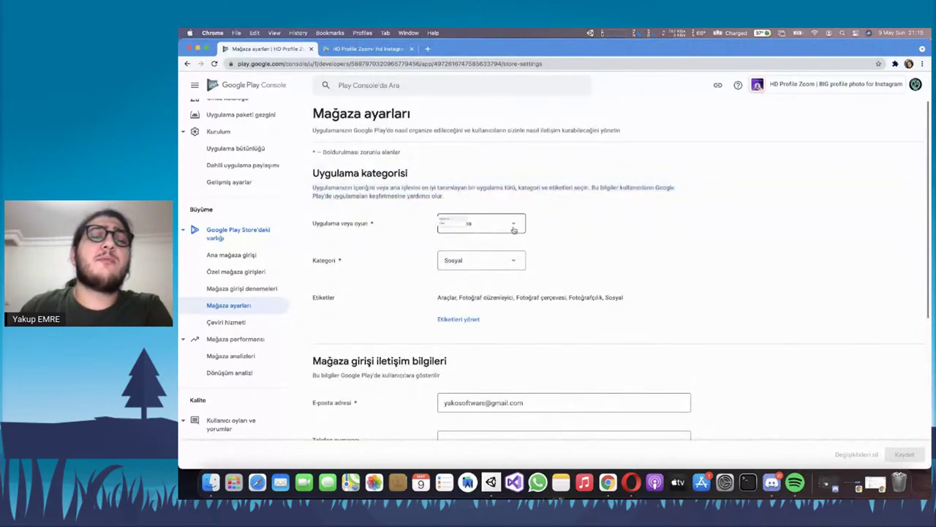
pyautogui.click(463, 227)
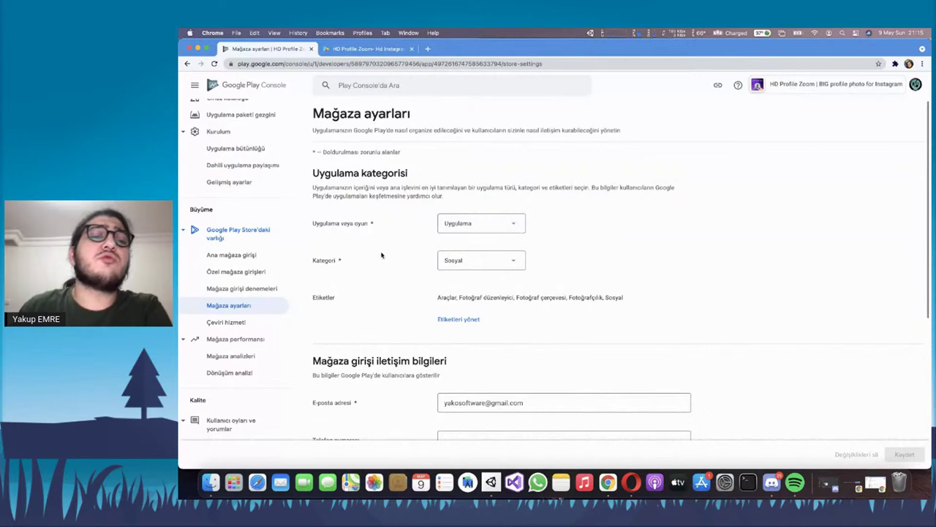
pyautogui.click(489, 262)
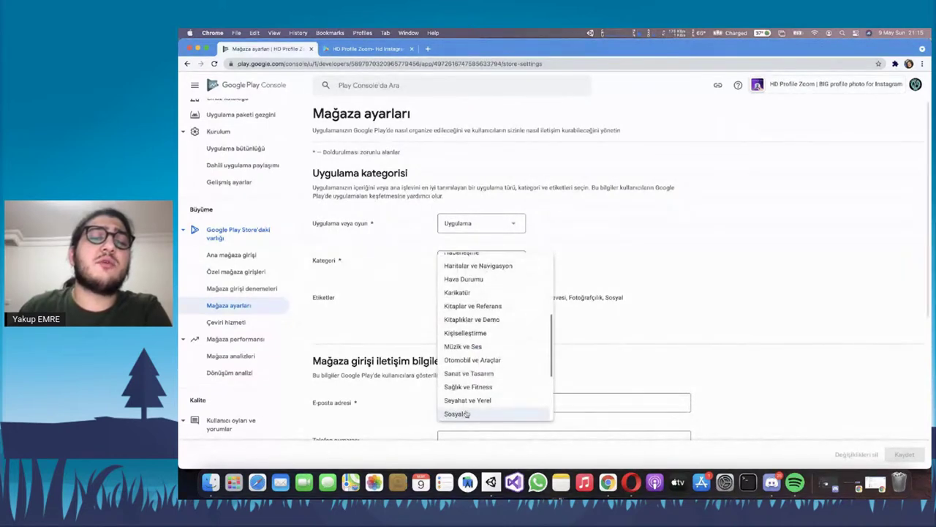
pyautogui.scroll(5, 482, 316)
pyautogui.scroll(-5, 482, 315)
pyautogui.scroll(5, 482, 315)
pyautogui.click(631, 291)
# Highlight the Etiketler tag line, then switch to the Play Store tab
pyautogui.scroll(-3, 508, 271)
pyautogui.moveTo(436, 243); pyautogui.dragTo(514, 246)
pyautogui.tripleClick(572, 246)
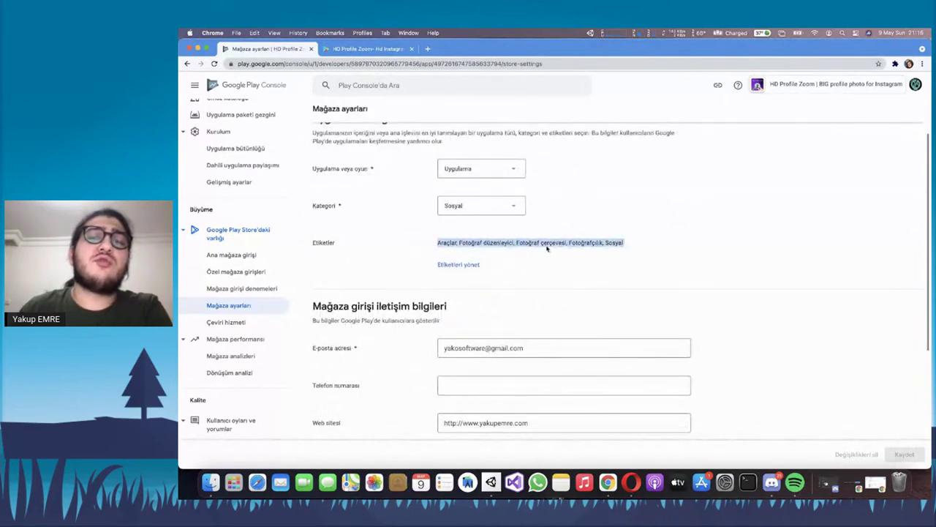
pyautogui.click(572, 249)
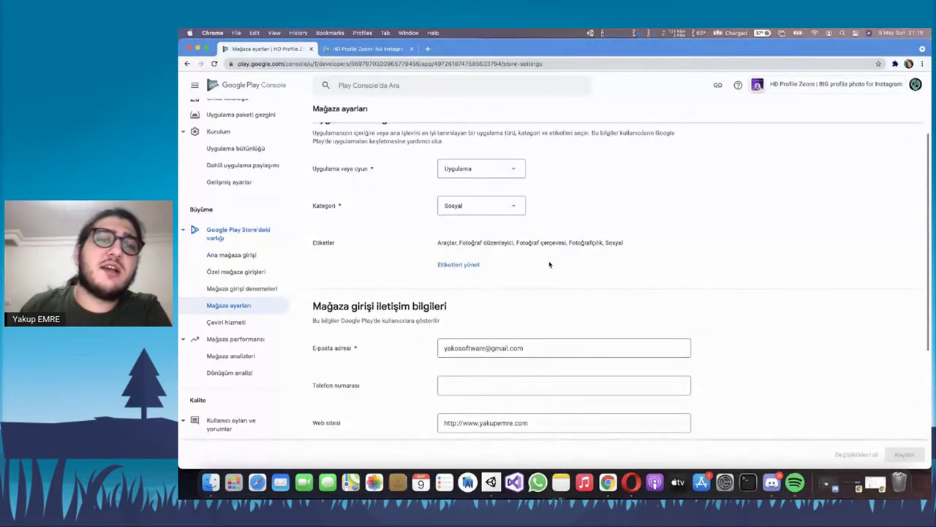
pyautogui.click(366, 48)
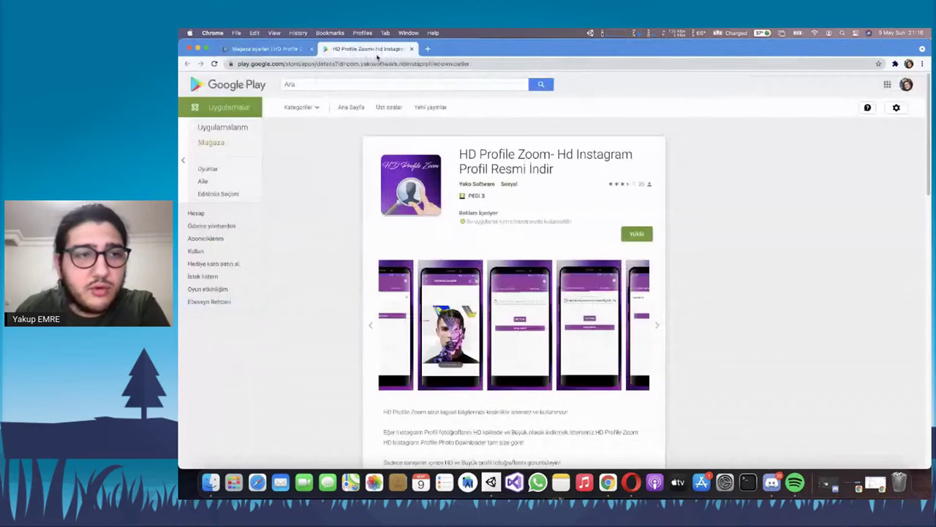
# Browse the Google Play apps home page and open the Farmscapes game's details
pyautogui.scroll(-15, 670, 202)
pyautogui.scroll(10, 425, 233)
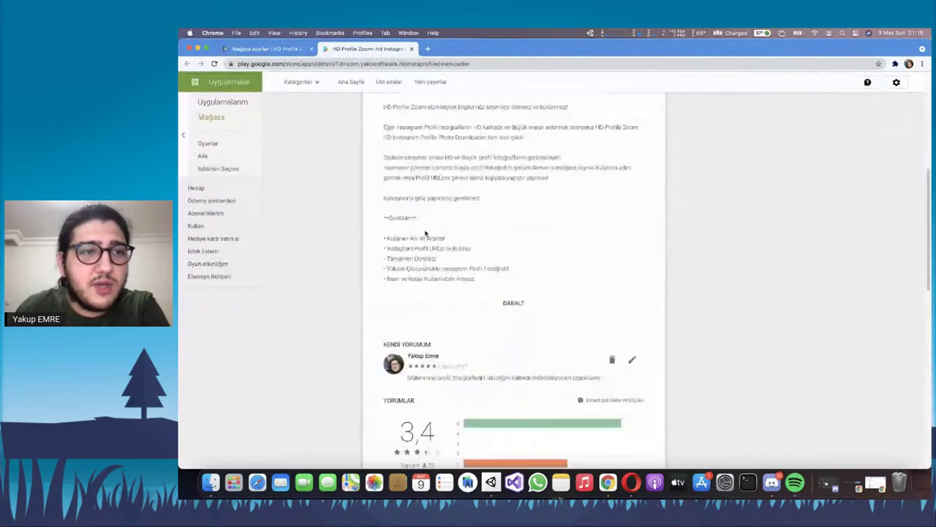
pyautogui.scroll(5, 425, 232)
pyautogui.click(227, 107)
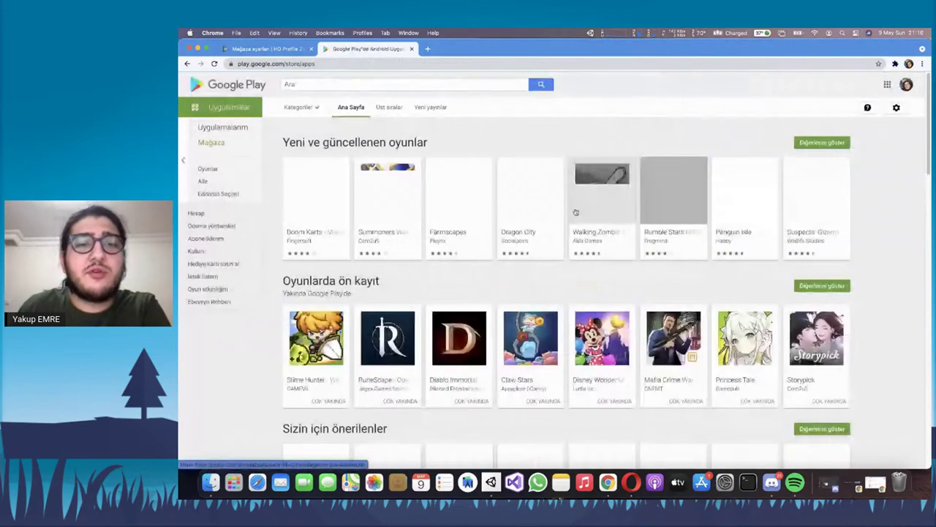
pyautogui.click(451, 204)
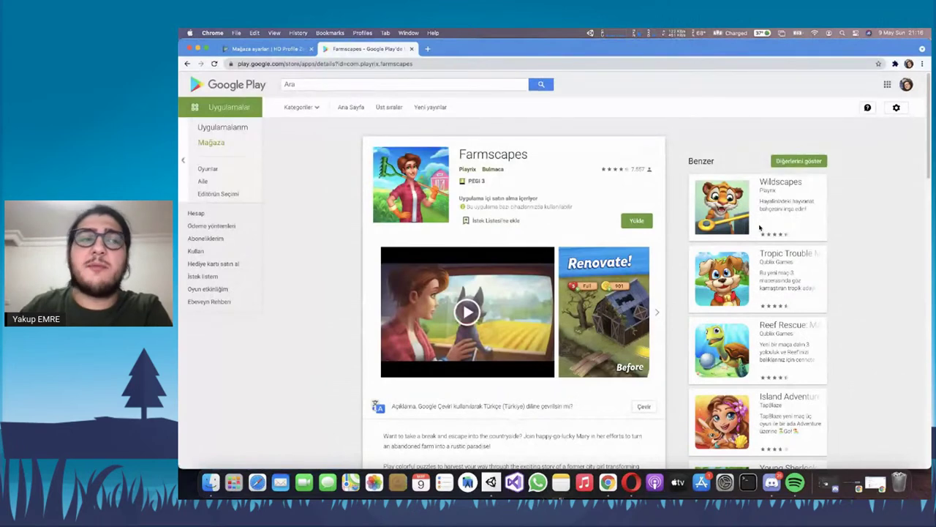
# Highlight the store settings' Etiketler line, switching between it and the Farmscapes page
pyautogui.click(276, 49)
pyautogui.moveTo(438, 242); pyautogui.dragTo(661, 242)
pyautogui.click(661, 243)
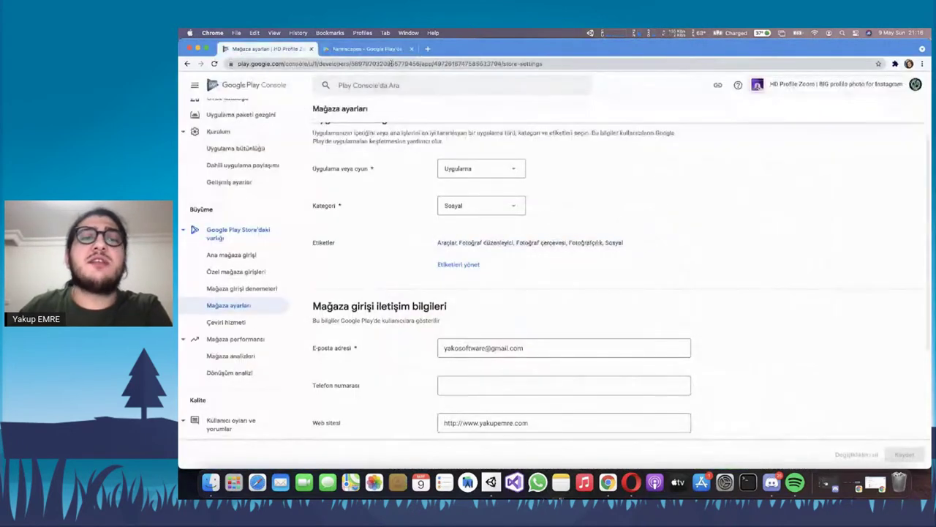
pyautogui.click(366, 49)
pyautogui.hotkey('ctrl', 'Tab')
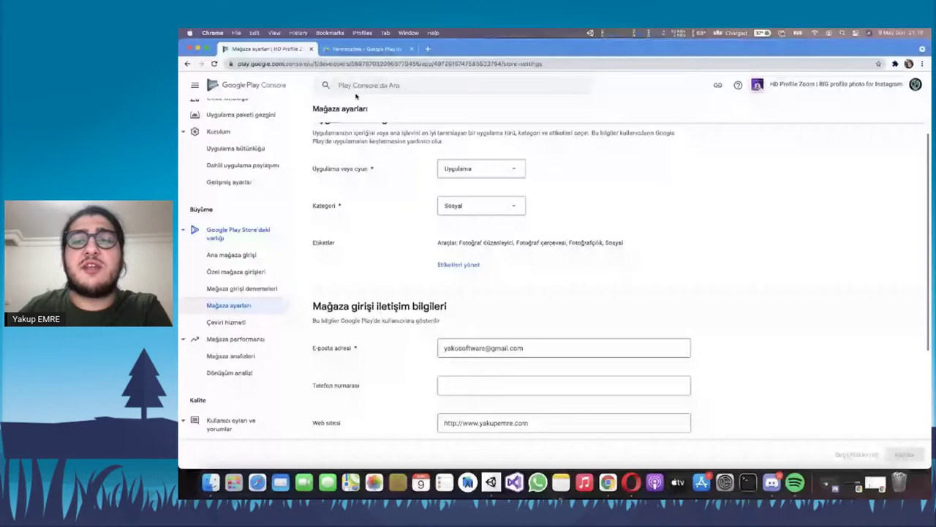
pyautogui.hotkey('ctrl', 'Tab')
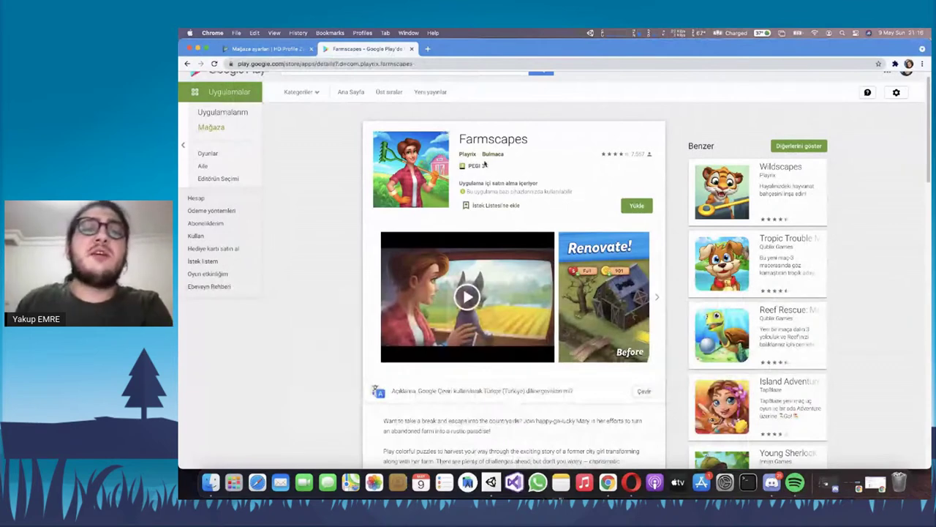
# Scroll Farmscapes down to its ratings, then close its tab
pyautogui.scroll(-2, 770, 239)
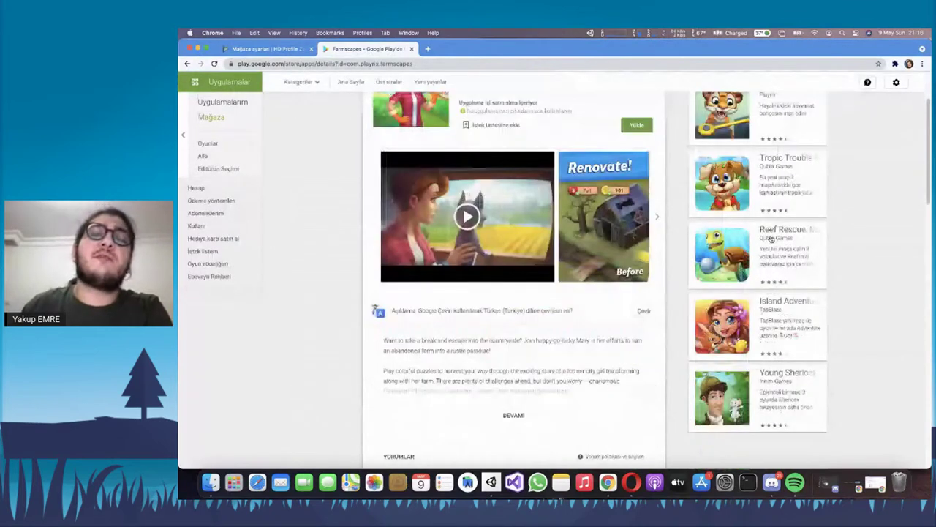
pyautogui.scroll(-2, 770, 238)
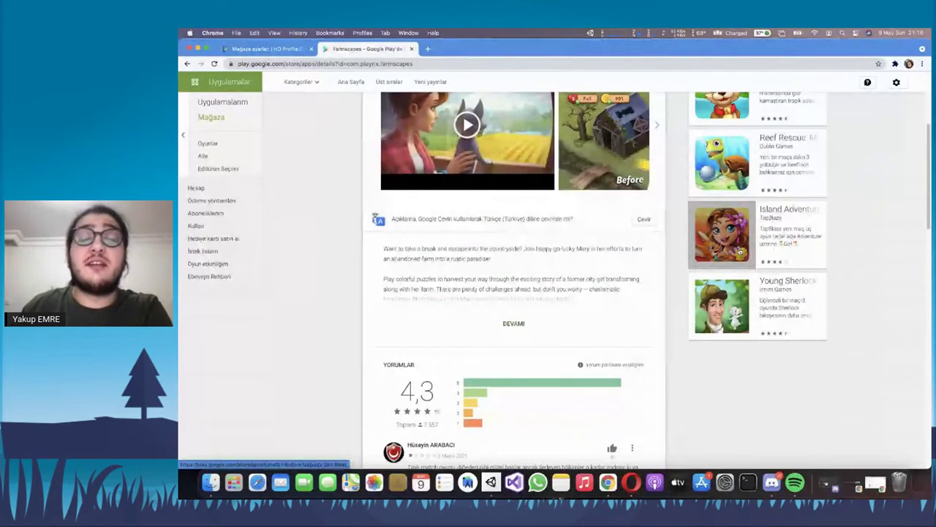
pyautogui.click(411, 48)
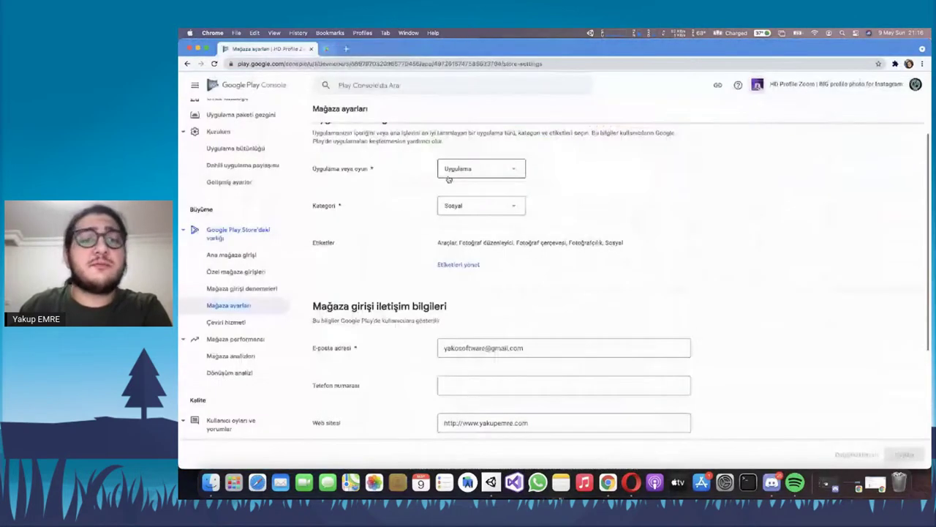
pyautogui.scroll(-4, 449, 179)
# Highlight the contact e-mail and website fields, then open Çeviri hizmeti's 0,07 per-word price
pyautogui.moveTo(319, 195); pyautogui.dragTo(359, 196)
pyautogui.click(360, 196)
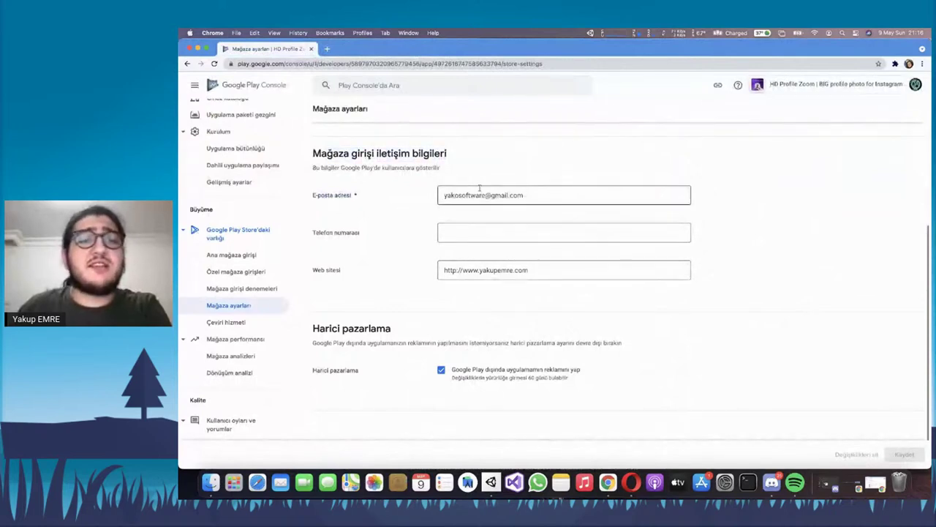
pyautogui.doubleClick(514, 194)
pyautogui.press('Tab')
pyautogui.press('Tab')
pyautogui.scroll(-1, 556, 293)
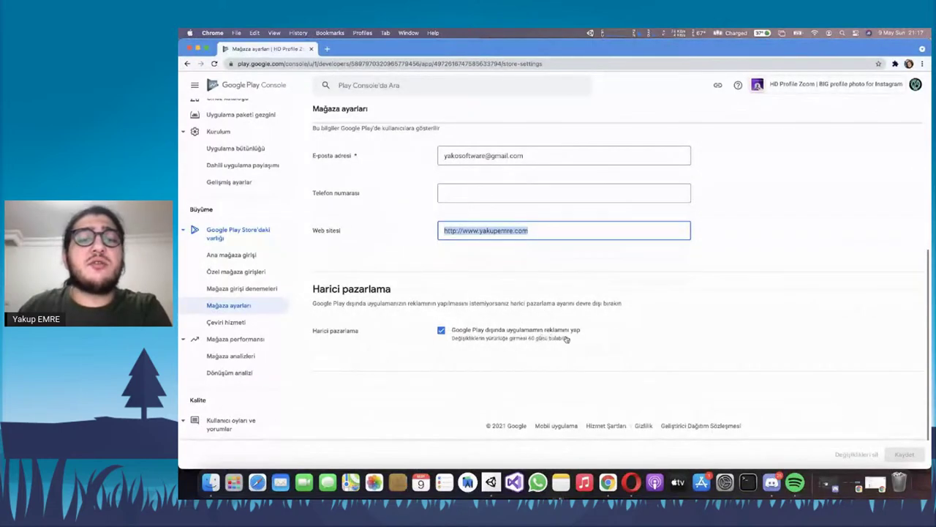
pyautogui.click(384, 311)
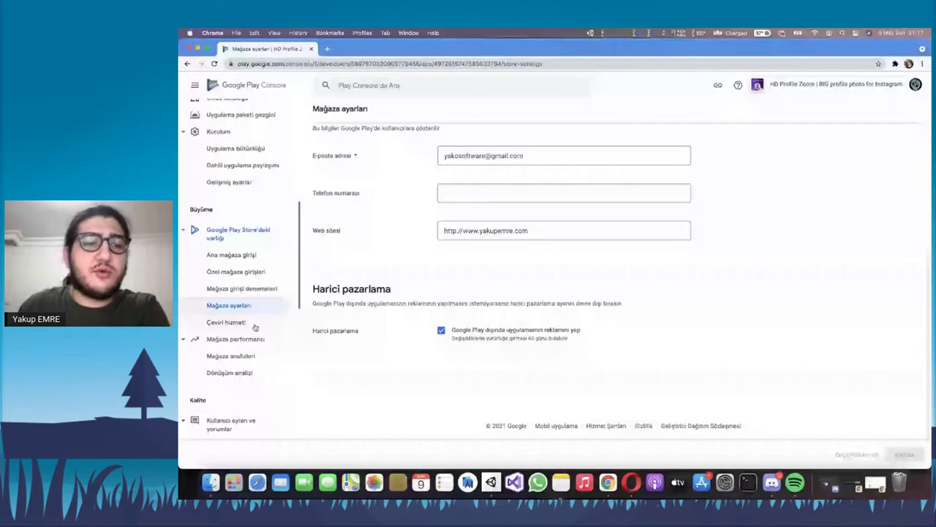
pyautogui.click(256, 326)
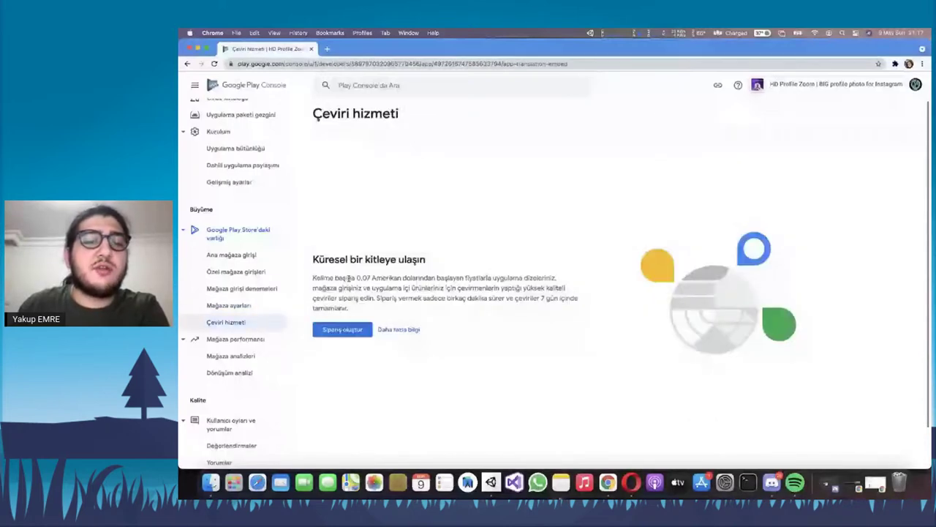
pyautogui.moveTo(356, 278); pyautogui.dragTo(388, 277)
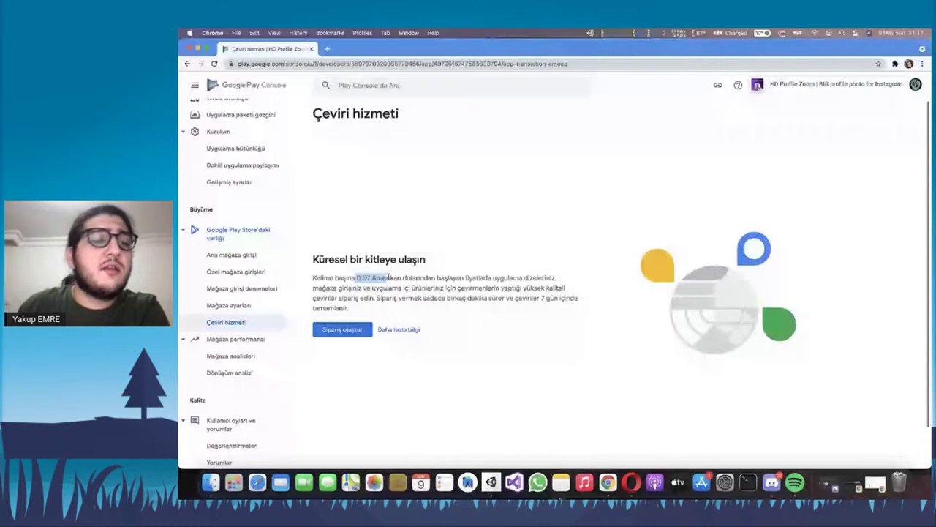
# Read the translation service's 7-day delivery note, then open Mağaza analizleri
pyautogui.click(388, 276)
pyautogui.scroll(-1, 250, 337)
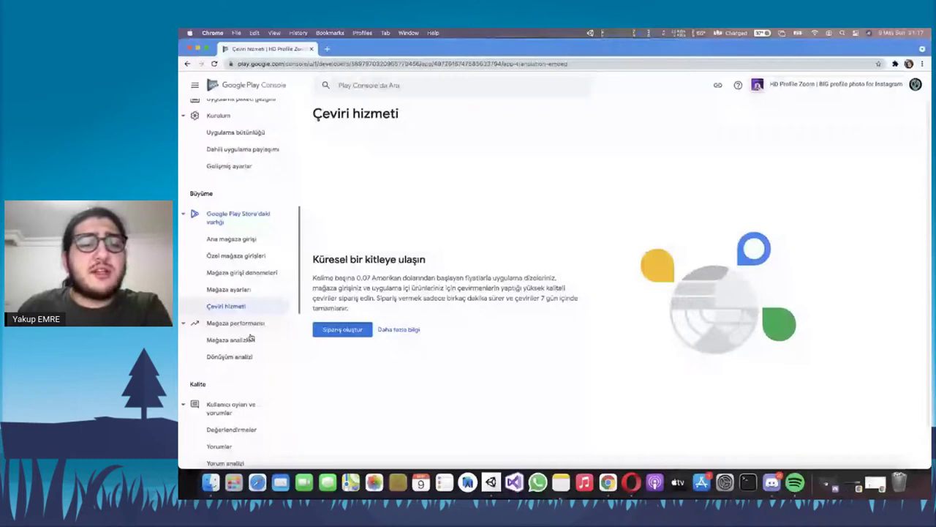
pyautogui.click(251, 339)
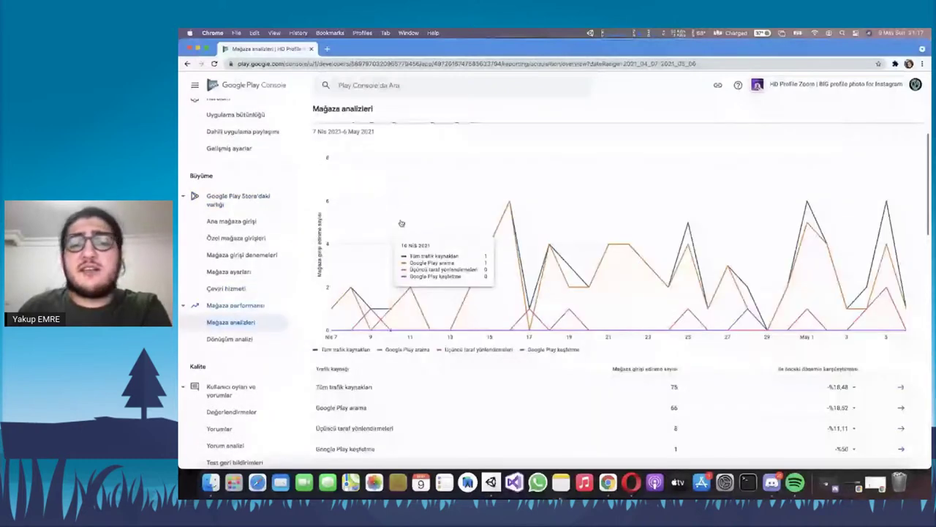
# Review the store listing's 443 visitors, 75 acquisitions and 16,93% conversion rate
pyautogui.scroll(-5, 688, 262)
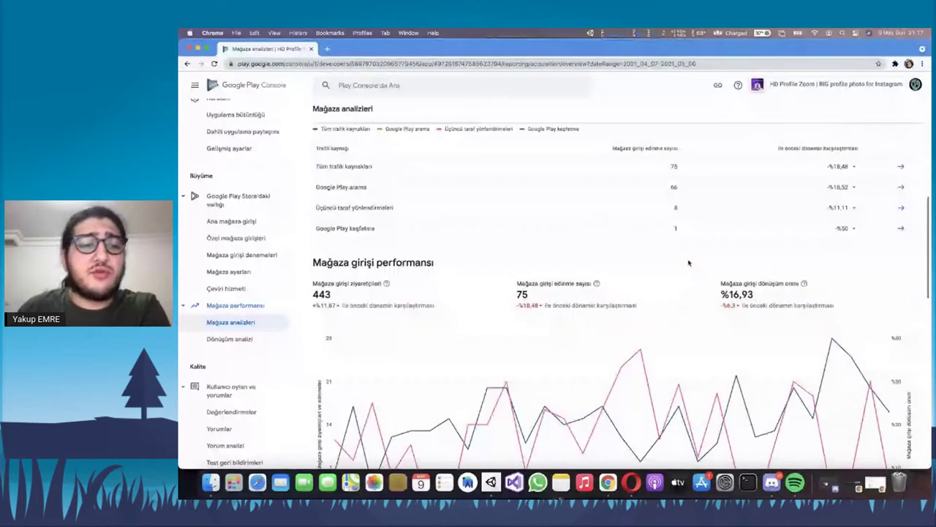
pyautogui.scroll(-1, 689, 262)
pyautogui.doubleClick(322, 281)
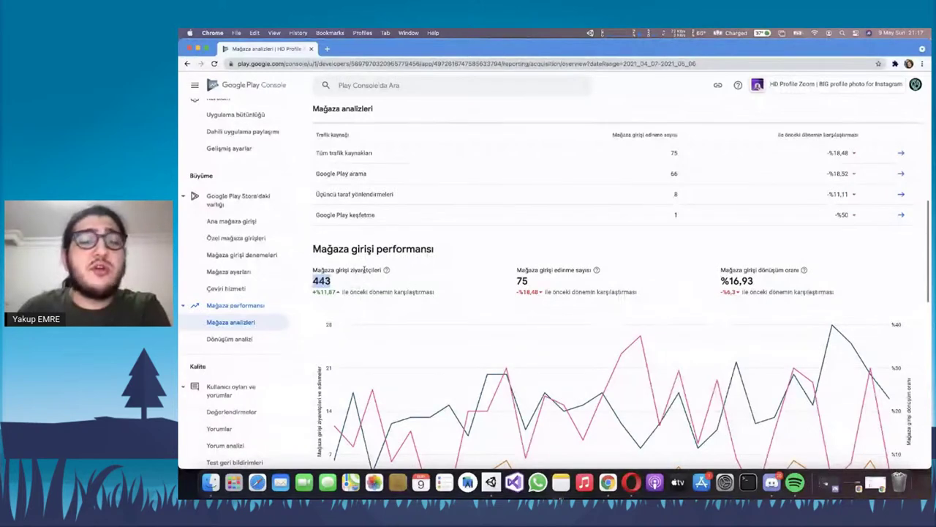
pyautogui.doubleClick(526, 282)
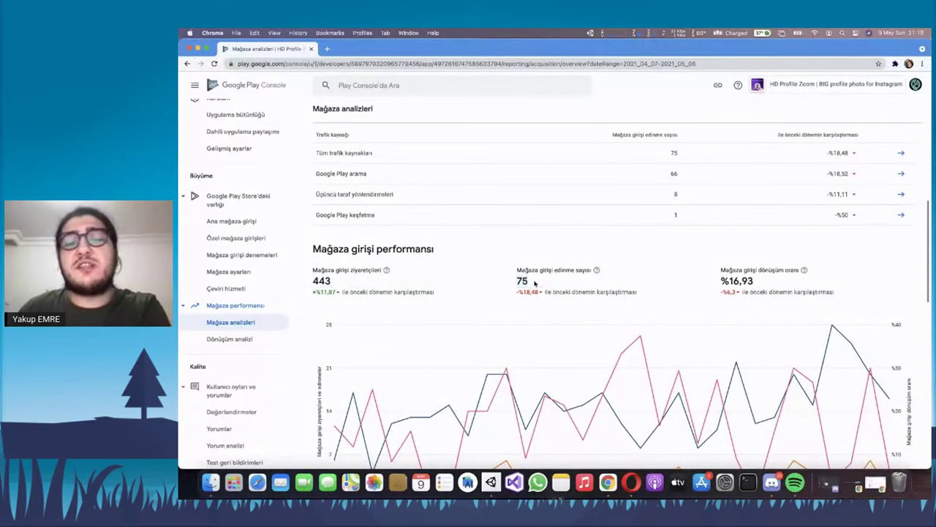
pyautogui.moveTo(528, 283); pyautogui.dragTo(502, 284)
pyautogui.doubleClick(734, 281)
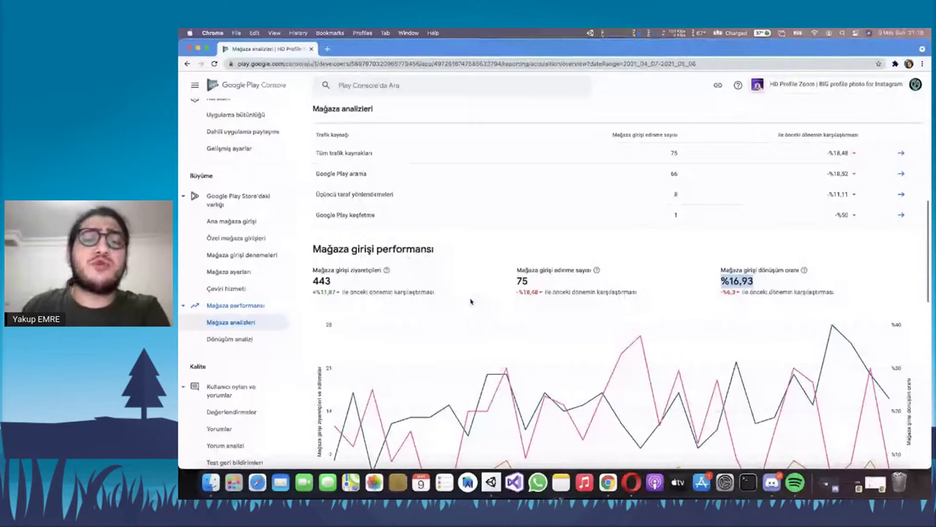
pyautogui.click(471, 301)
# Switch the store analytics date range to all time and note the 1.365 acquisitions
pyautogui.scroll(-3, 512, 264)
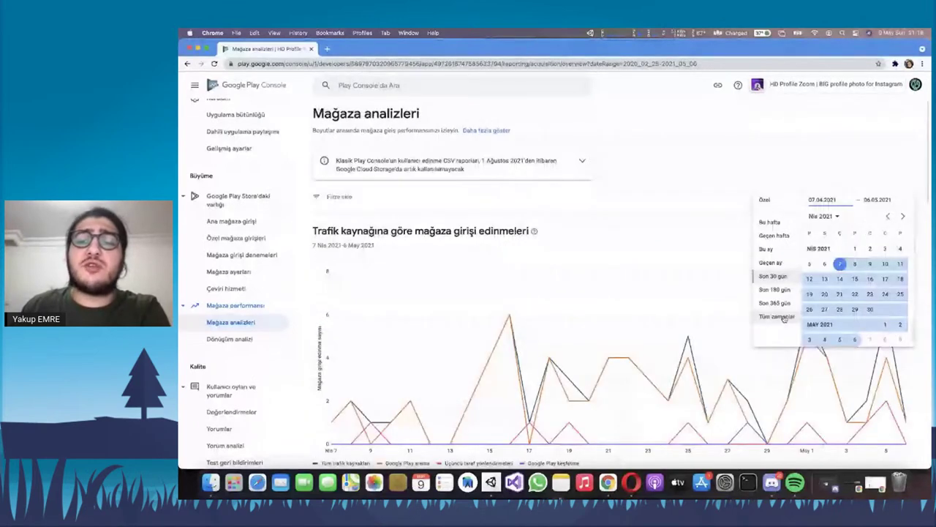
pyautogui.click(776, 316)
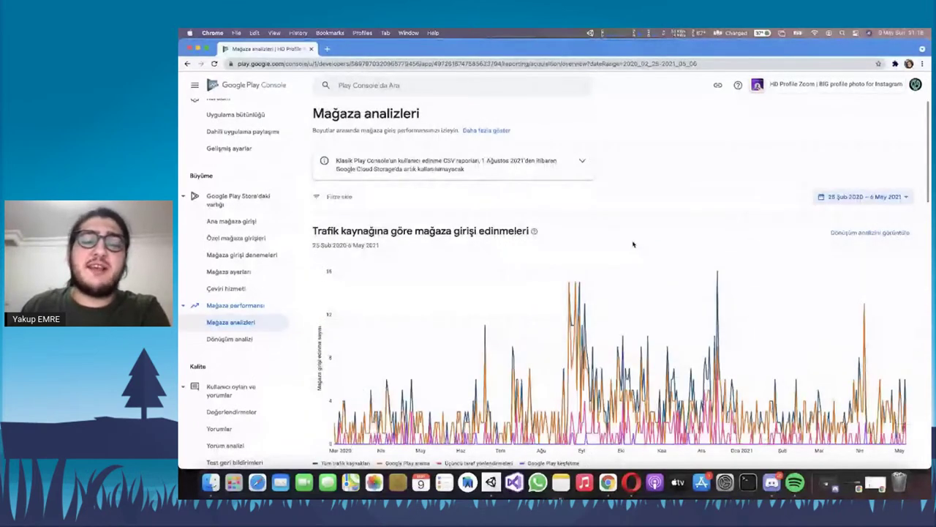
pyautogui.scroll(-4, 633, 244)
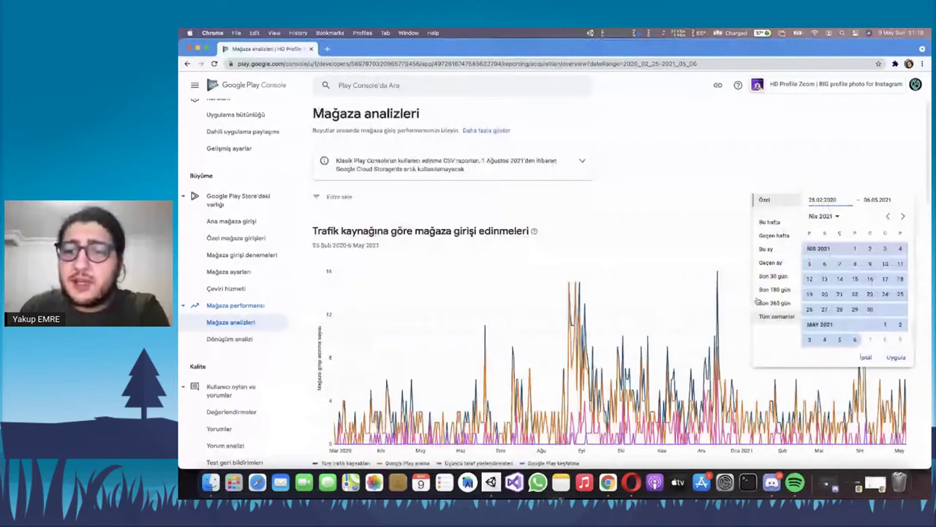
pyautogui.click(779, 319)
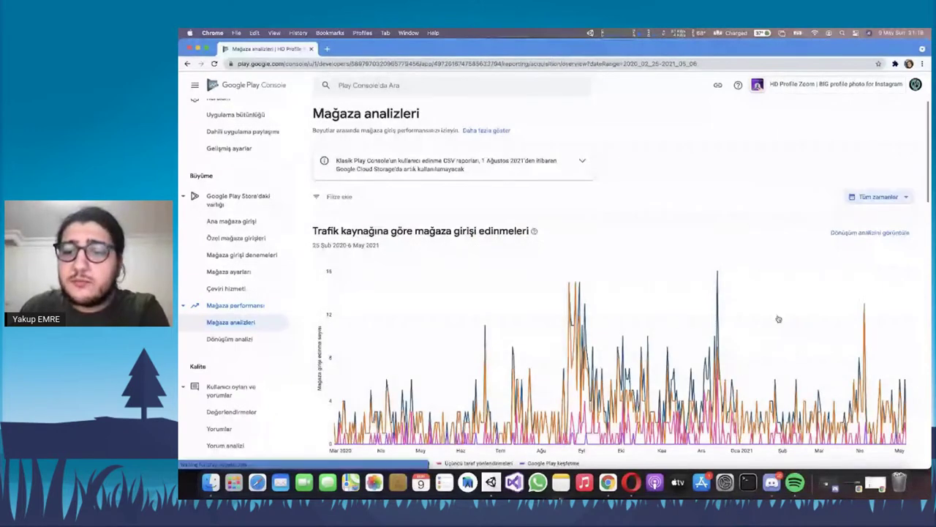
pyautogui.scroll(-3, 779, 319)
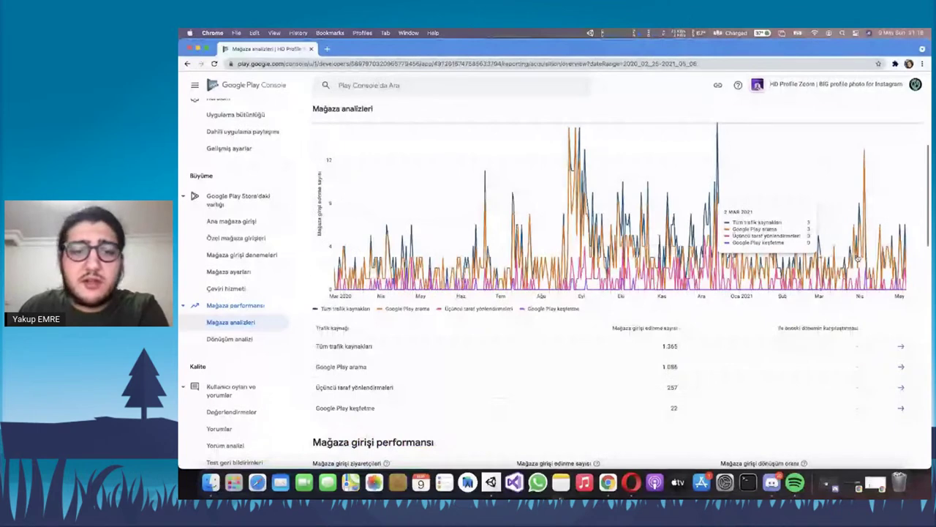
pyautogui.scroll(-2, 567, 238)
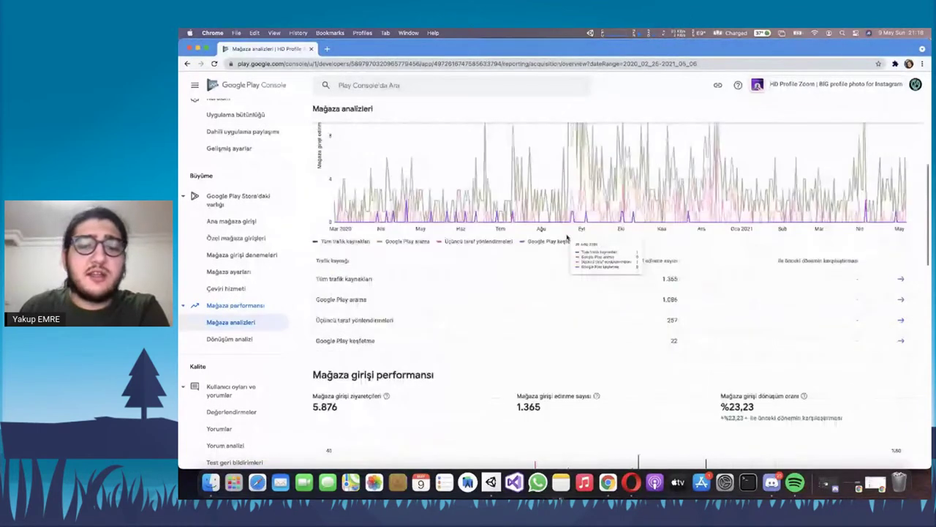
pyautogui.scroll(-3, 545, 252)
pyautogui.moveTo(319, 204); pyautogui.dragTo(434, 206)
pyautogui.tripleClick(342, 224)
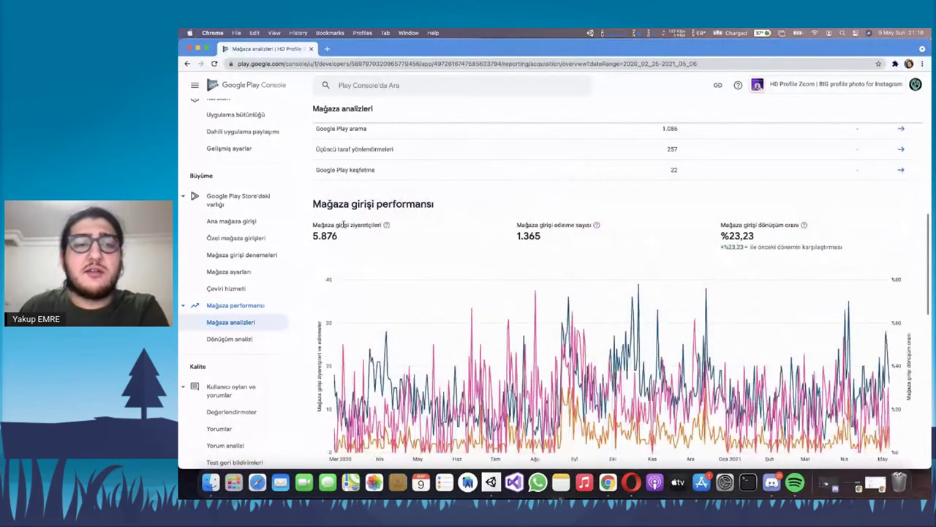
pyautogui.doubleClick(529, 235)
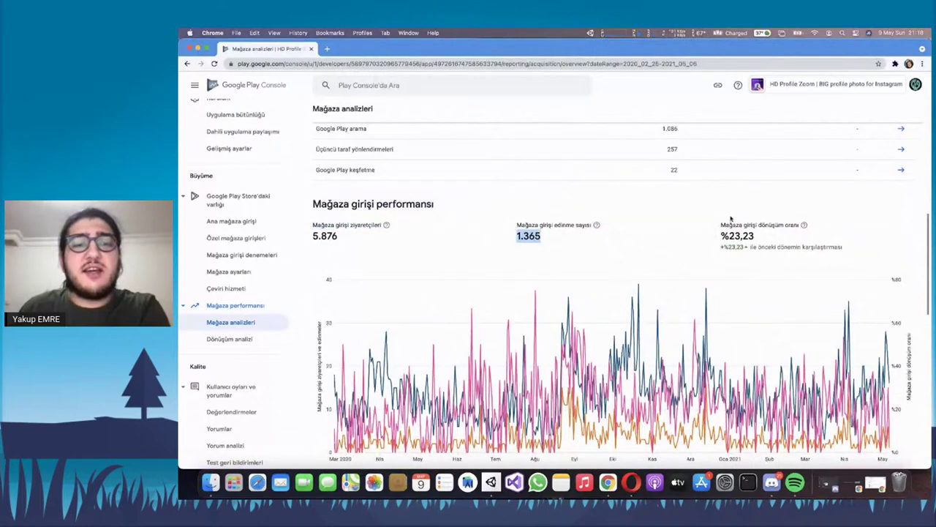
# Scroll down to the search term, UTM source and store listing acquisition tables
pyautogui.scroll(-1, 654, 218)
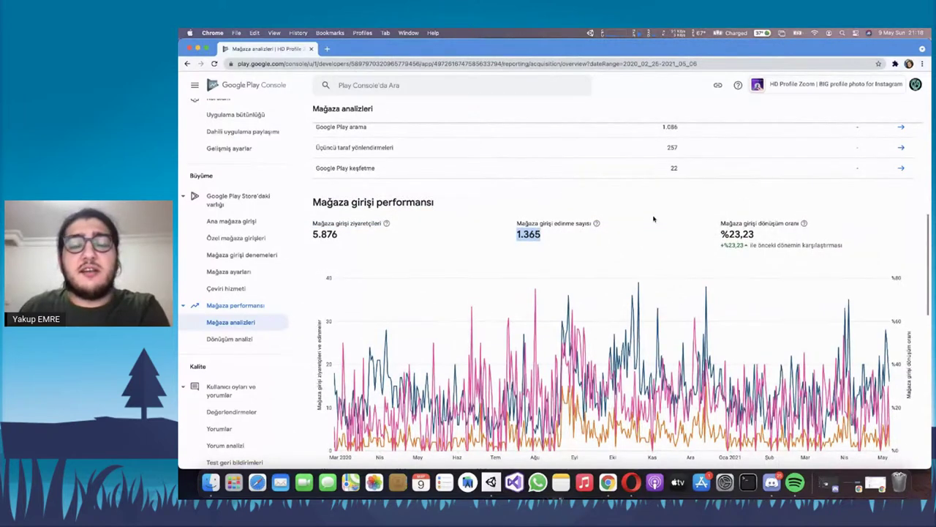
pyautogui.scroll(-2, 644, 219)
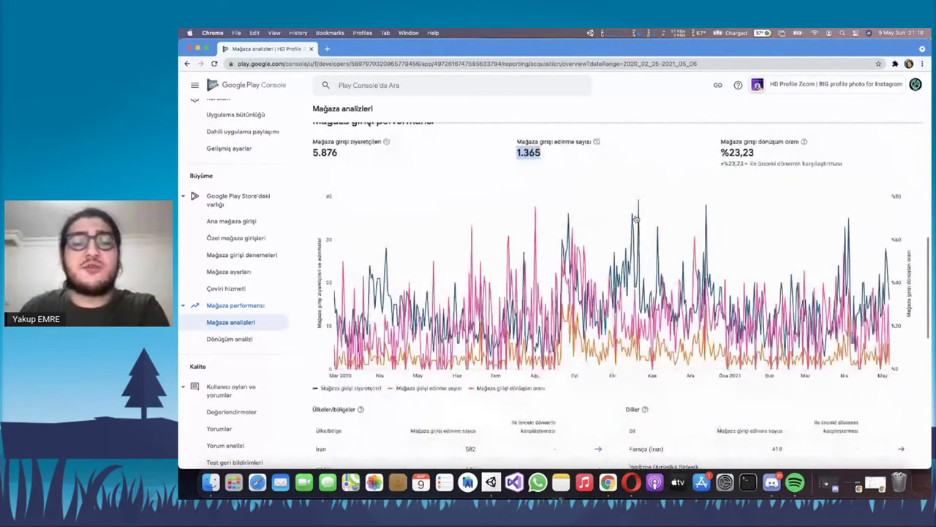
pyautogui.scroll(-5, 637, 220)
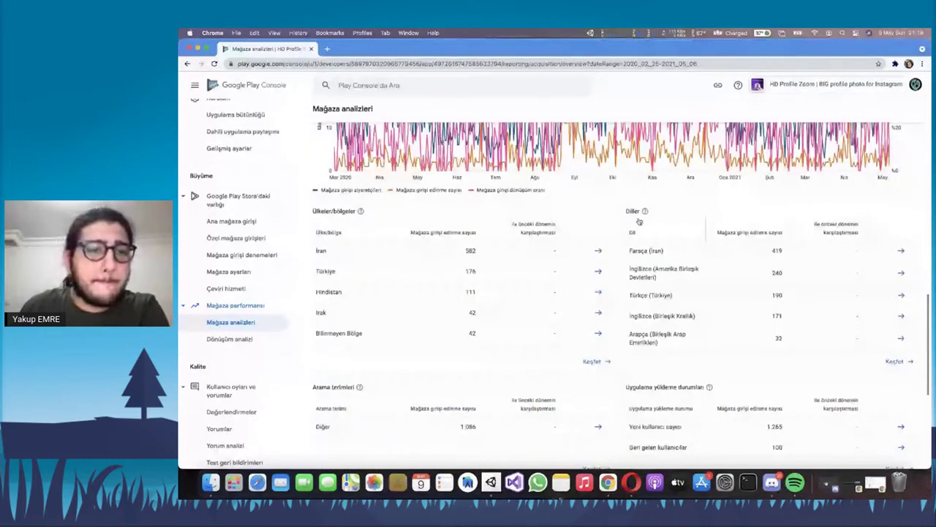
pyautogui.scroll(-5, 638, 221)
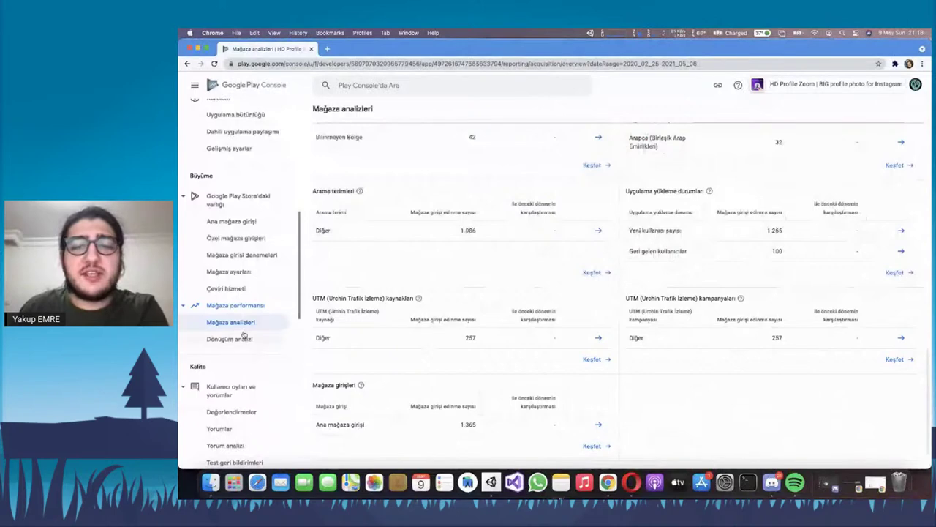
pyautogui.rightClick(243, 334)
pyautogui.press('Escape')
pyautogui.scroll(-1, 219, 333)
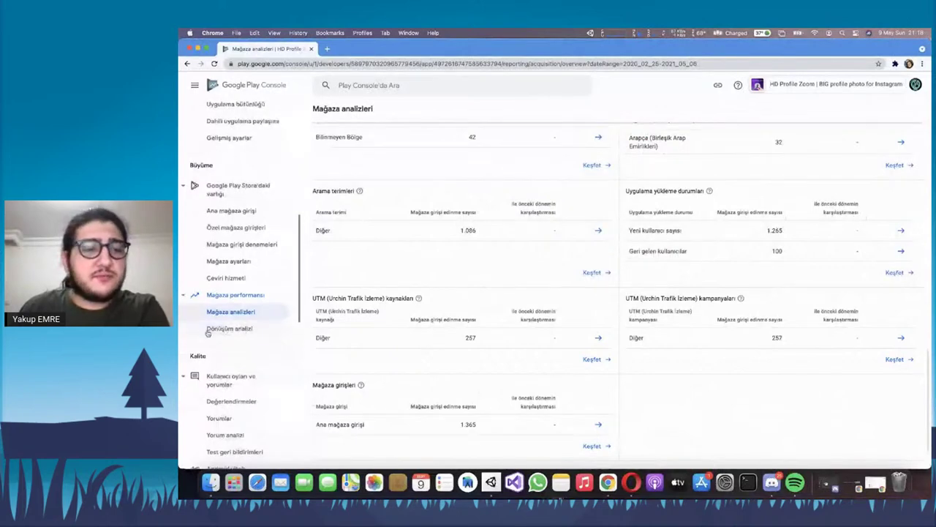
# Open the Dönüşüm analizi store listing conversion report
pyautogui.click(227, 329)
pyautogui.scroll(-10, 480, 255)
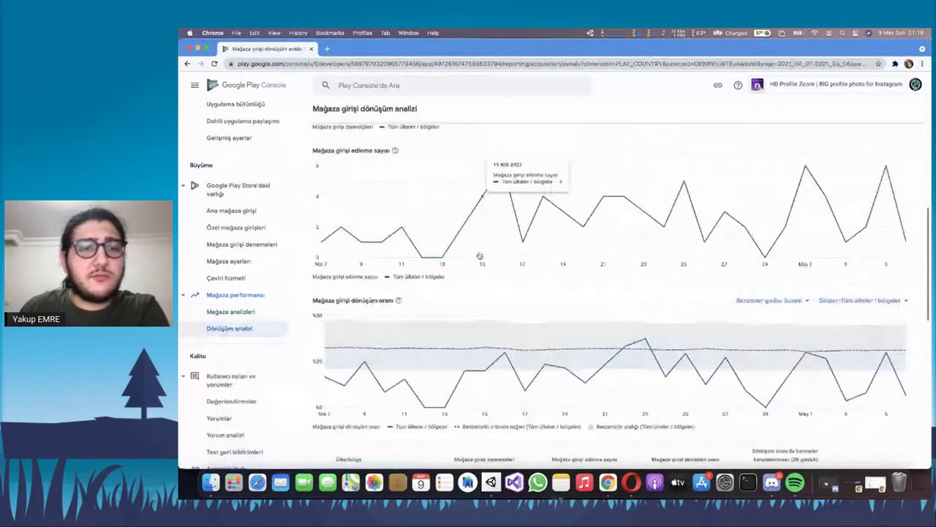
pyautogui.scroll(2, 480, 258)
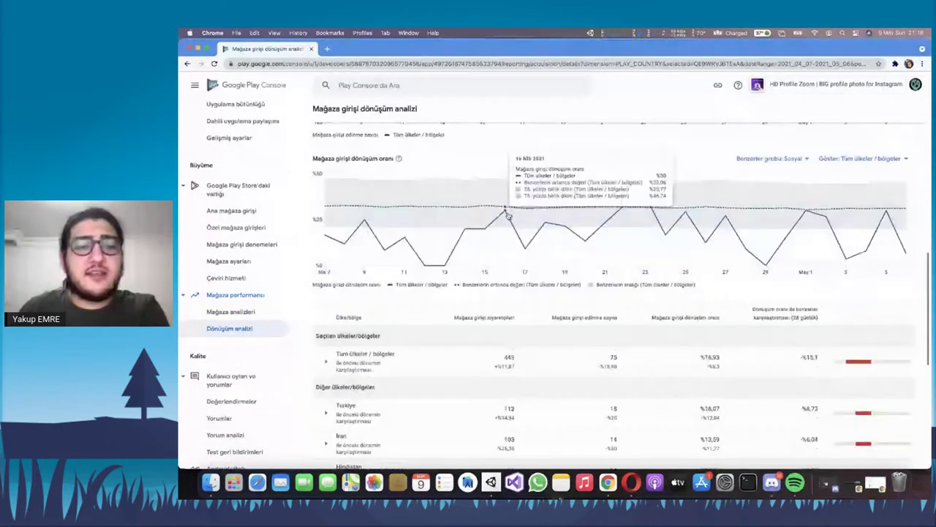
pyautogui.scroll(-5, 476, 278)
pyautogui.scroll(10, 372, 254)
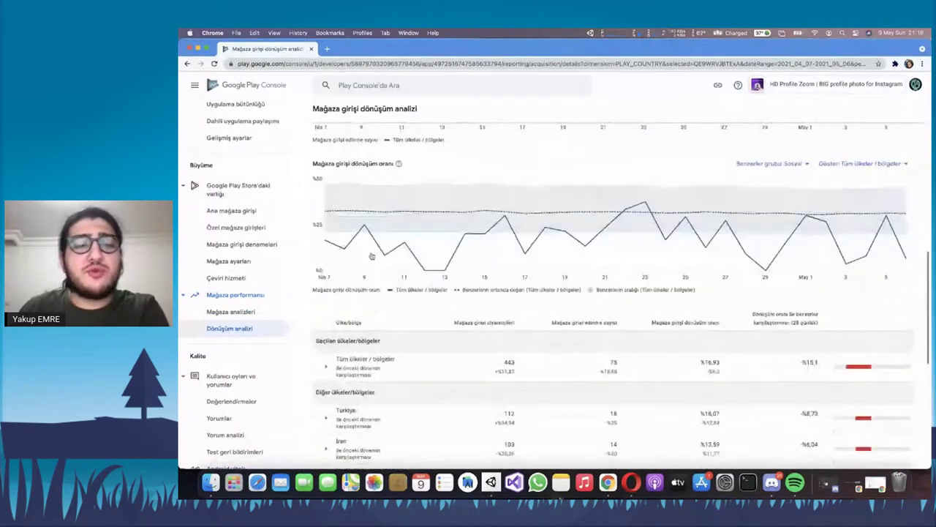
pyautogui.scroll(4, 486, 218)
pyautogui.scroll(2, 479, 227)
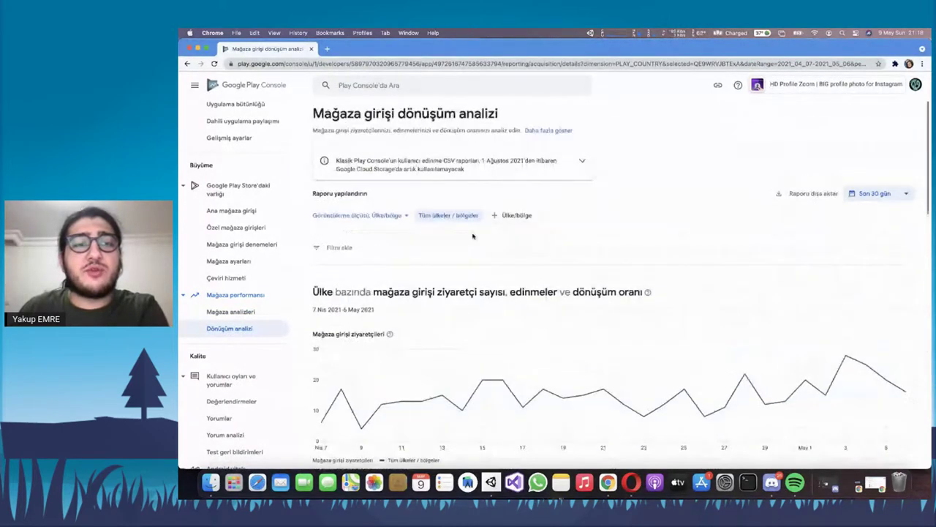
# Check the country/region filter and the Görüntüleme ölçütü breakdown options
pyautogui.click(515, 215)
pyautogui.click(402, 218)
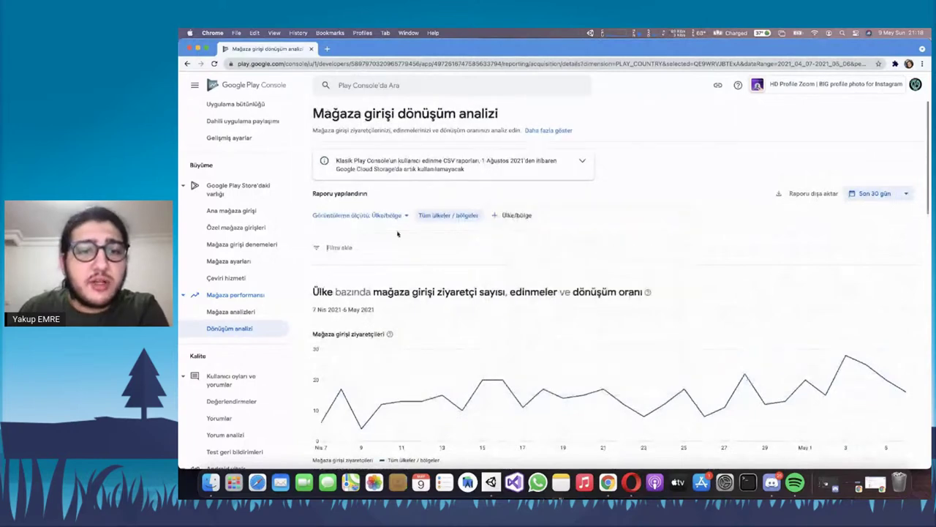
pyautogui.click(403, 218)
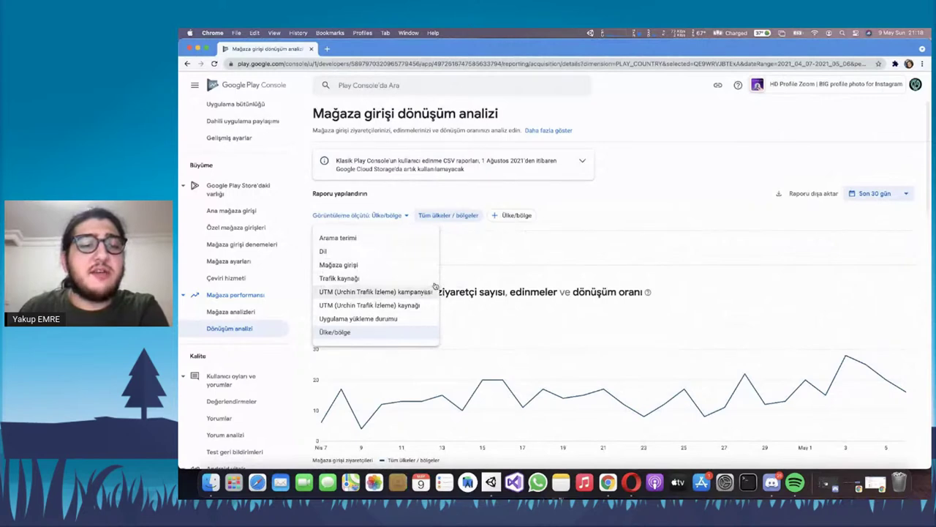
pyautogui.scroll(-10, 463, 293)
pyautogui.scroll(4, 422, 305)
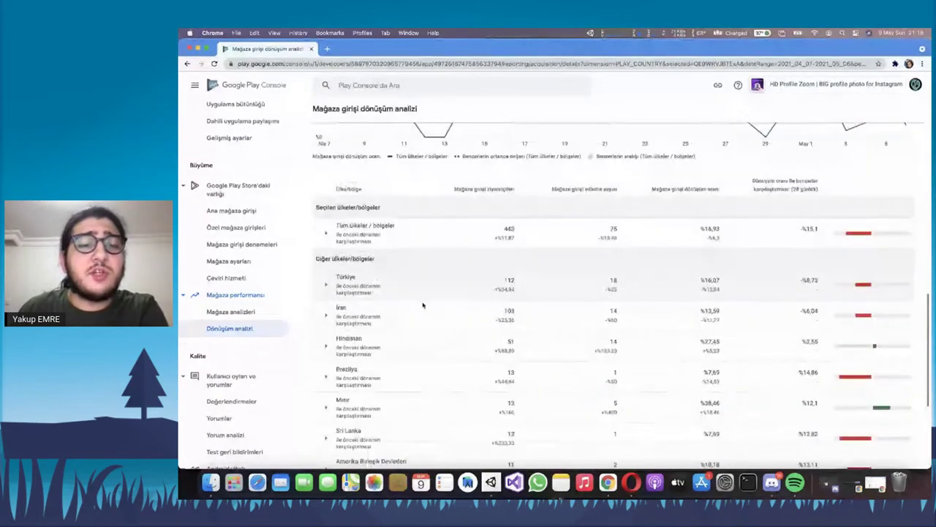
# Review Türkiye's 112 visitors, 18 acquisitions and 16,07% conversion, then open the ratings report
pyautogui.moveTo(607, 278); pyautogui.dragTo(790, 285)
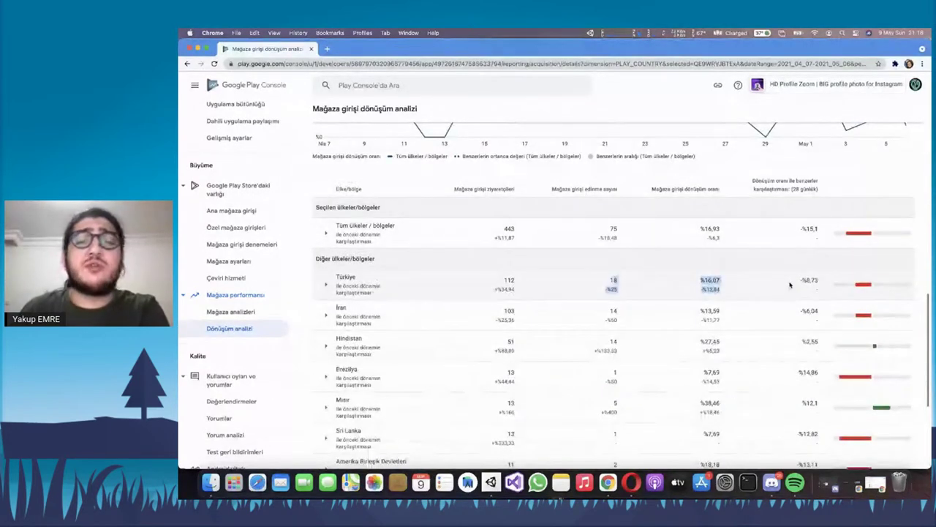
pyautogui.moveTo(677, 279); pyautogui.dragTo(805, 249)
pyautogui.click(426, 292)
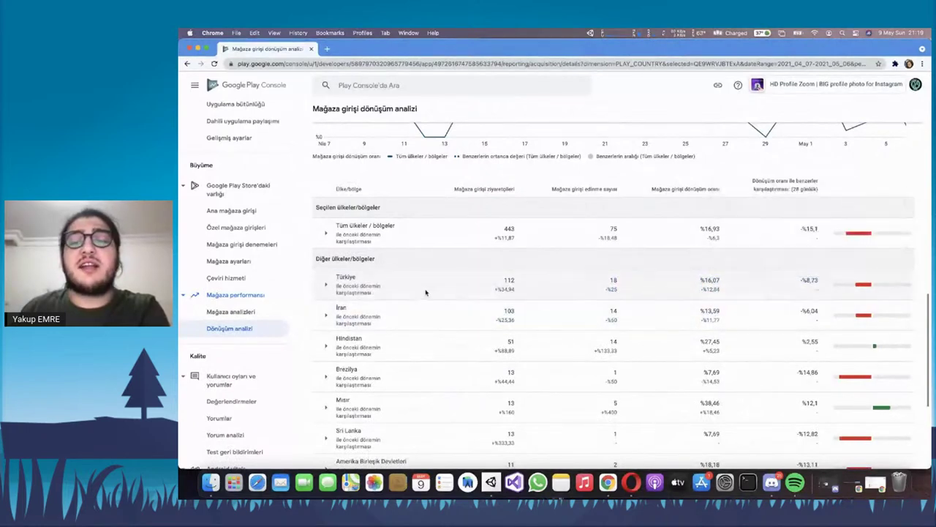
pyautogui.scroll(-5, 259, 273)
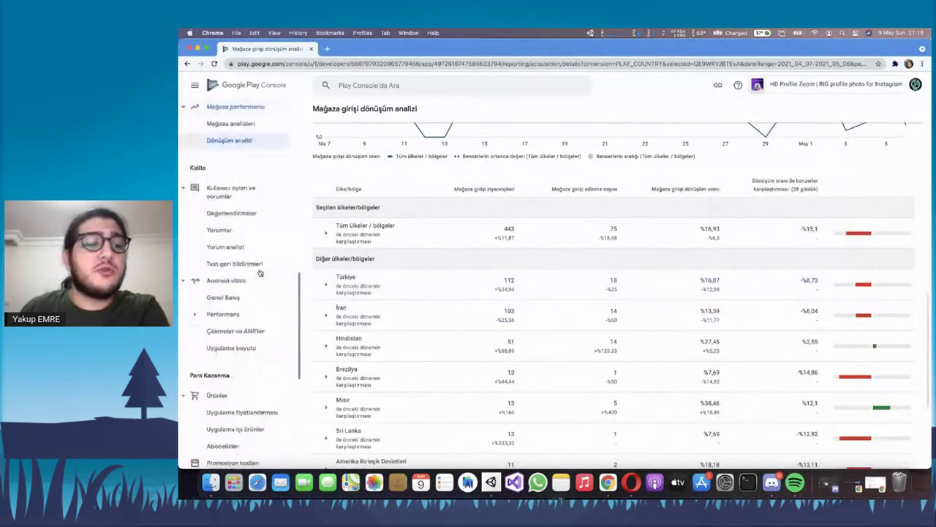
pyautogui.scroll(1, 260, 268)
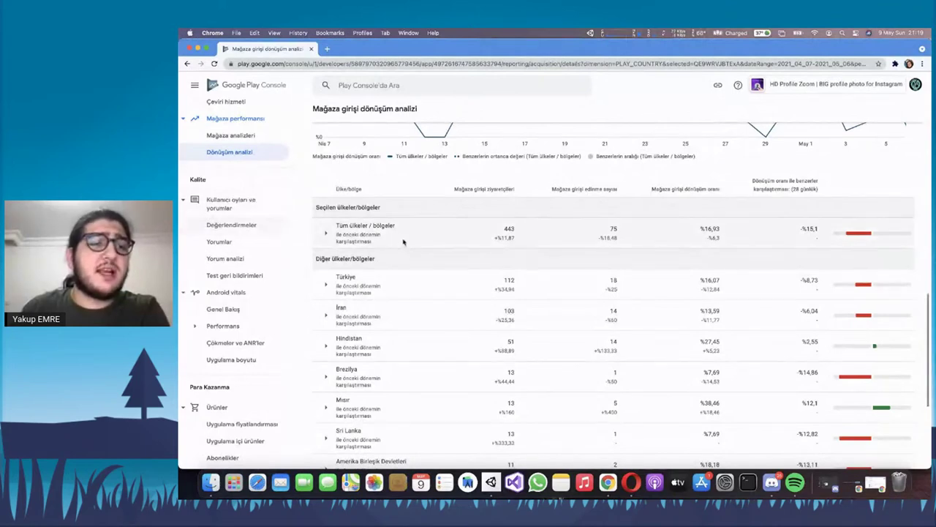
pyautogui.click(211, 223)
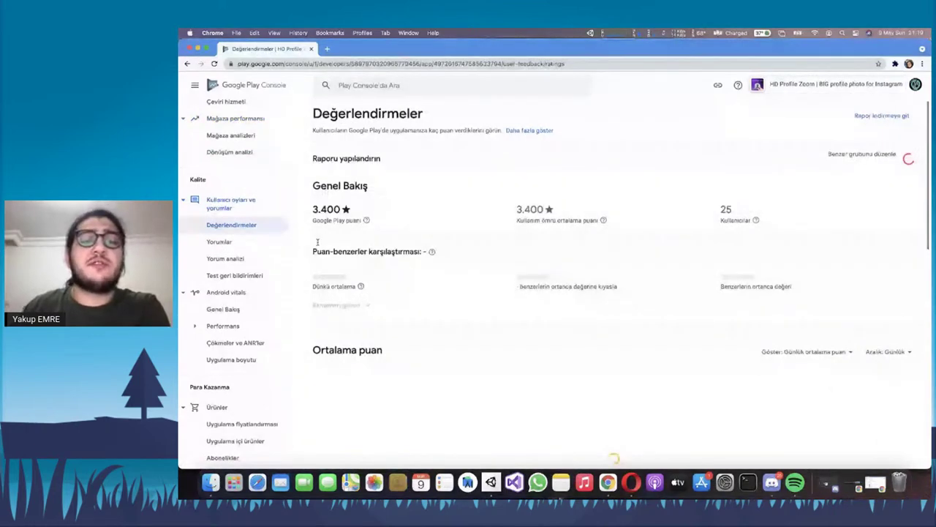
# Review the 3.400 Google Play rating and the help notes on the lifetime average rating
pyautogui.scroll(-1, 450, 242)
pyautogui.scroll(1, 450, 243)
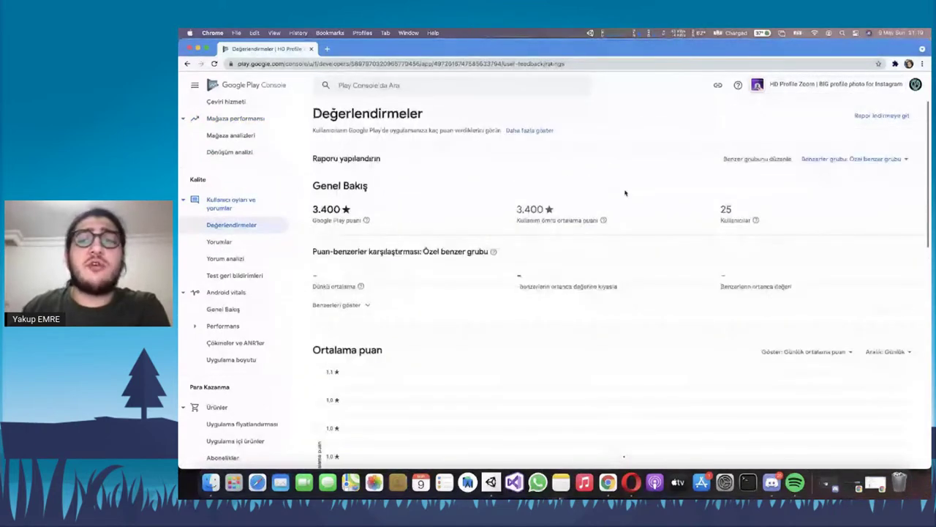
pyautogui.doubleClick(327, 209)
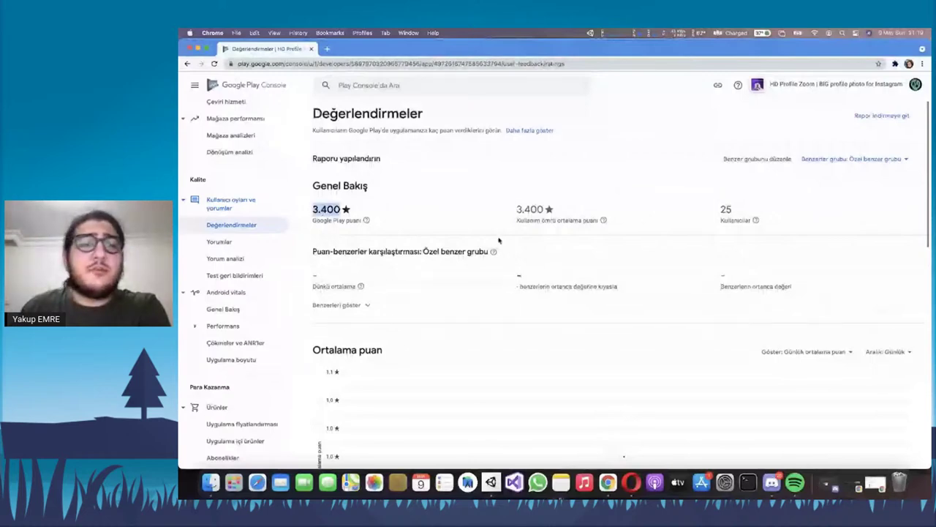
pyautogui.doubleClick(562, 220)
pyautogui.click(518, 211)
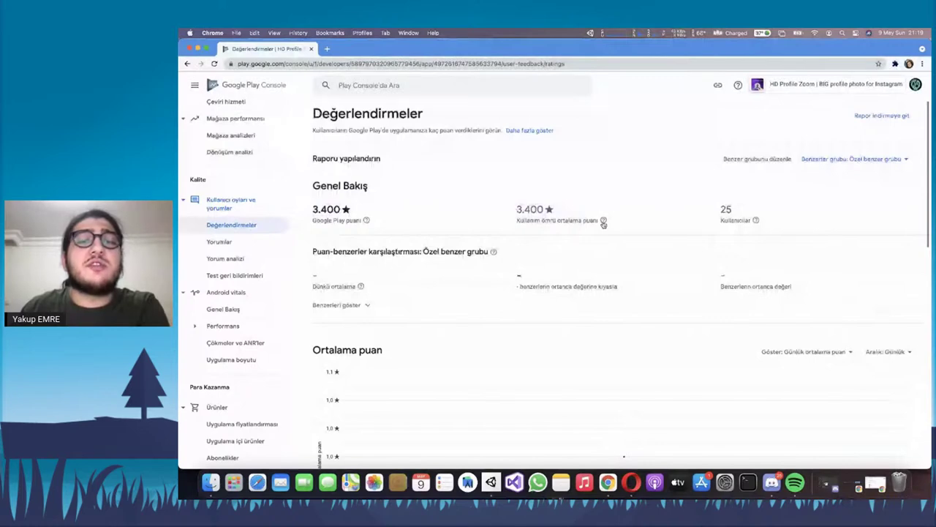
pyautogui.moveTo(604, 224)
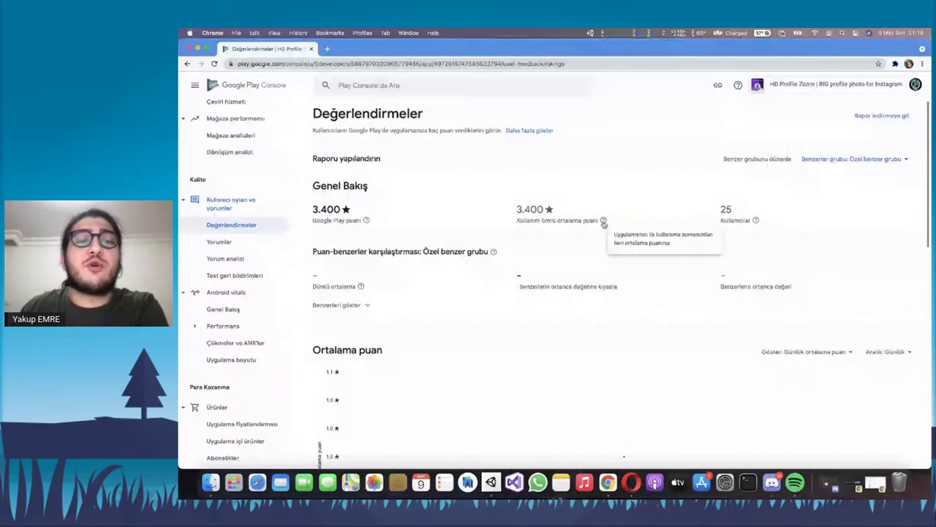
pyautogui.moveTo(366, 221)
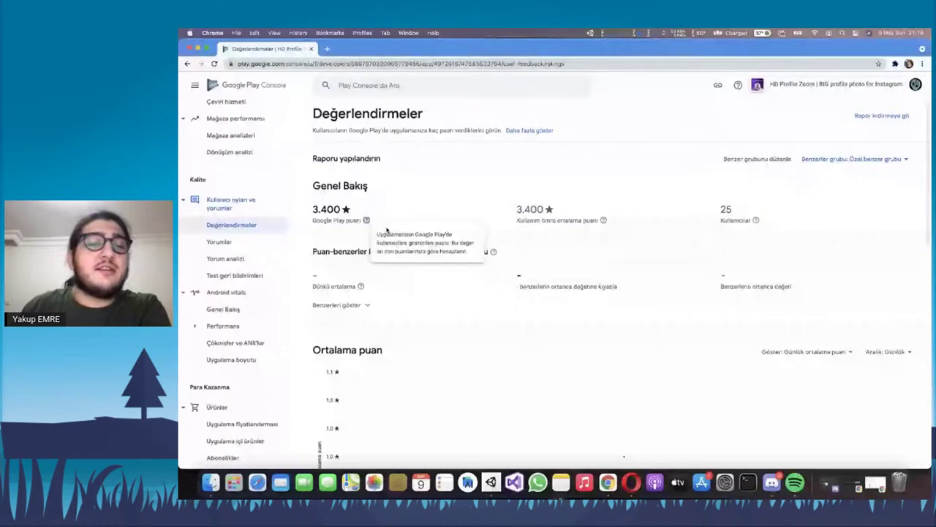
pyautogui.moveTo(376, 234); pyautogui.dragTo(454, 234)
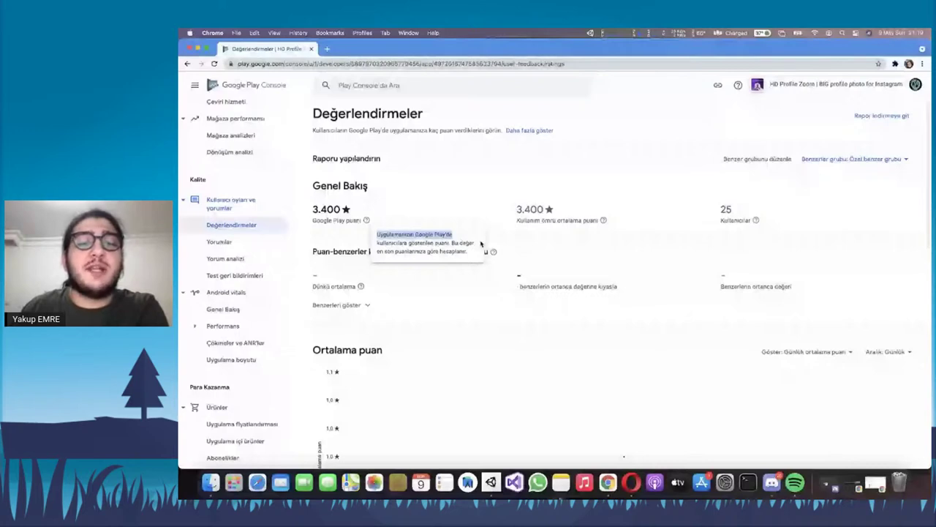
# Scroll down to the Puan dökümü ratings breakdown for the last 90 days
pyautogui.scroll(-4, 510, 244)
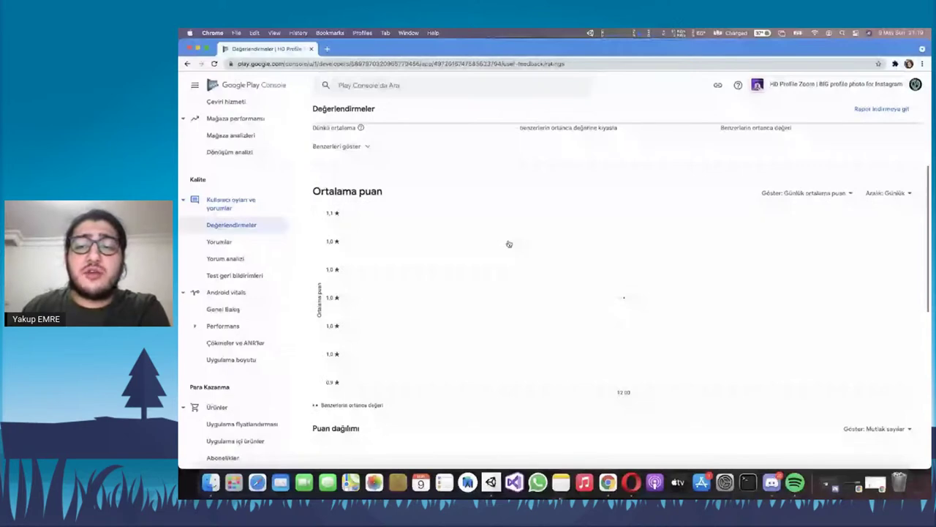
pyautogui.scroll(-7, 629, 334)
pyautogui.scroll(10, 629, 334)
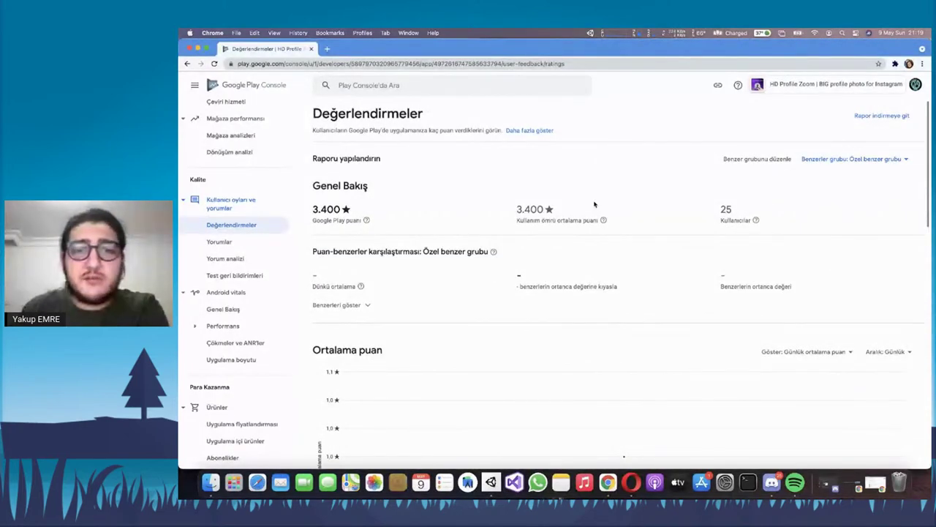
pyautogui.scroll(-6, 548, 219)
pyautogui.scroll(-10, 512, 276)
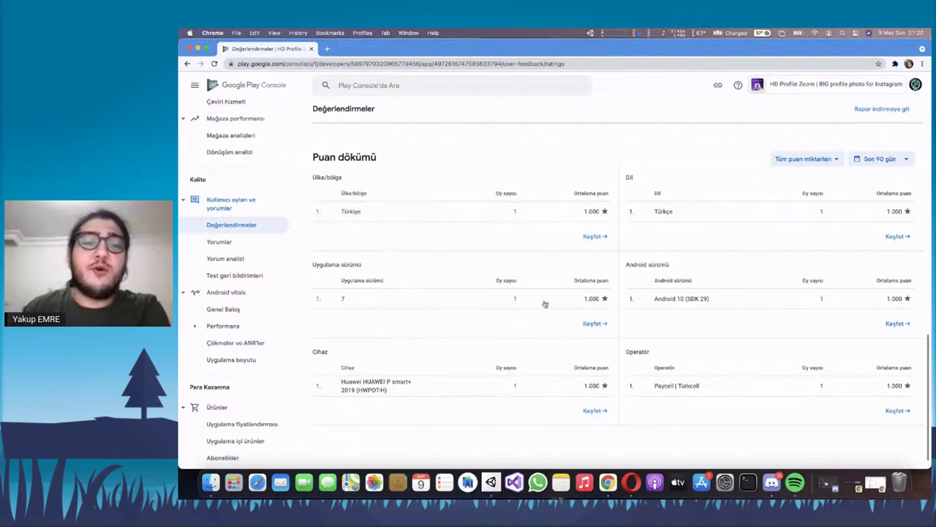
# Check the ratings breakdown tables, noting the Paycell | Turkcell operator entry
pyautogui.scroll(-1, 446, 341)
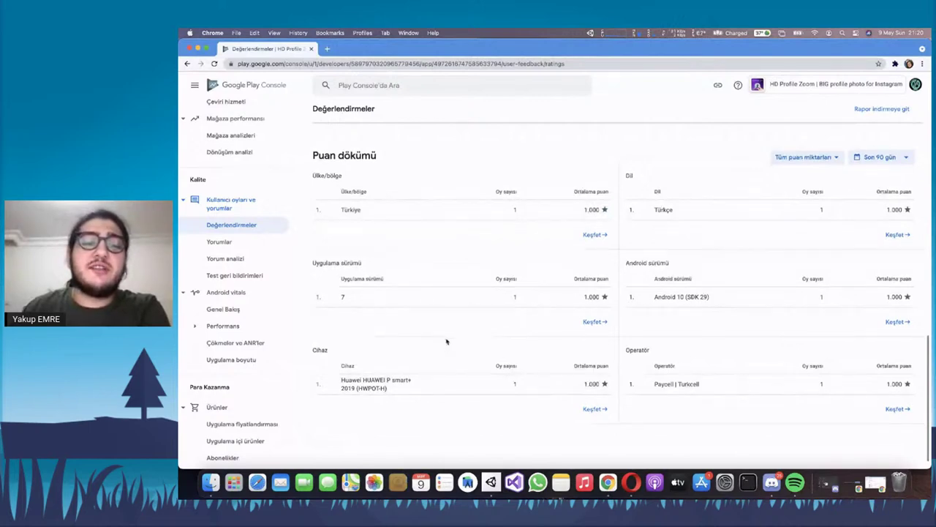
pyautogui.scroll(-1, 446, 341)
pyautogui.moveTo(338, 370); pyautogui.dragTo(403, 373)
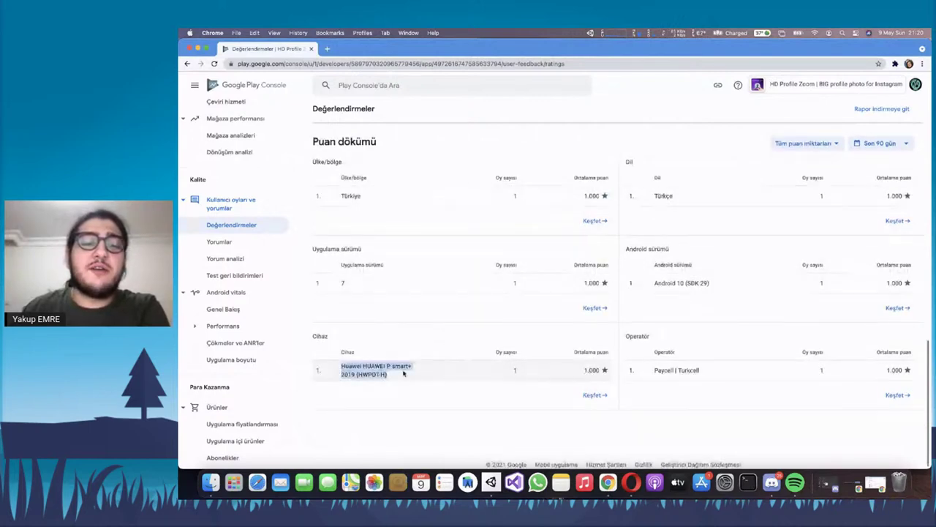
pyautogui.moveTo(653, 370); pyautogui.dragTo(693, 372)
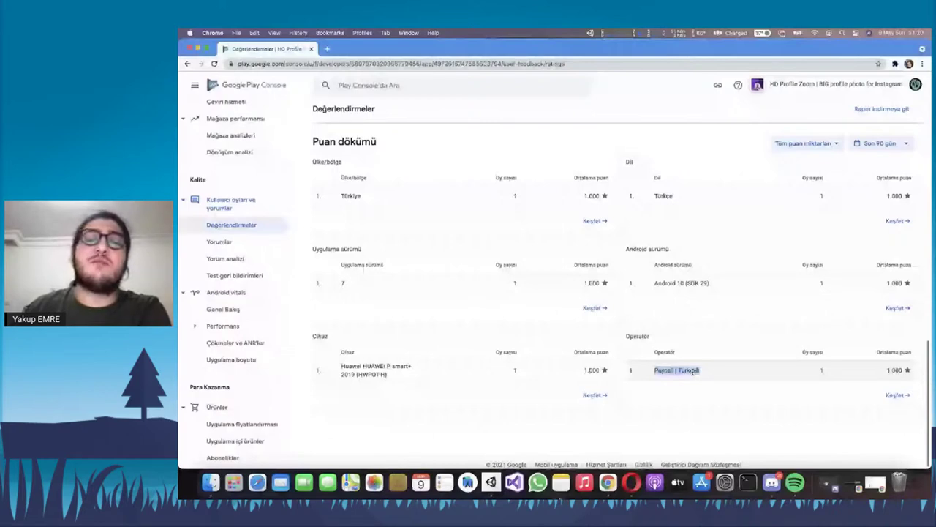
pyautogui.scroll(3, 439, 307)
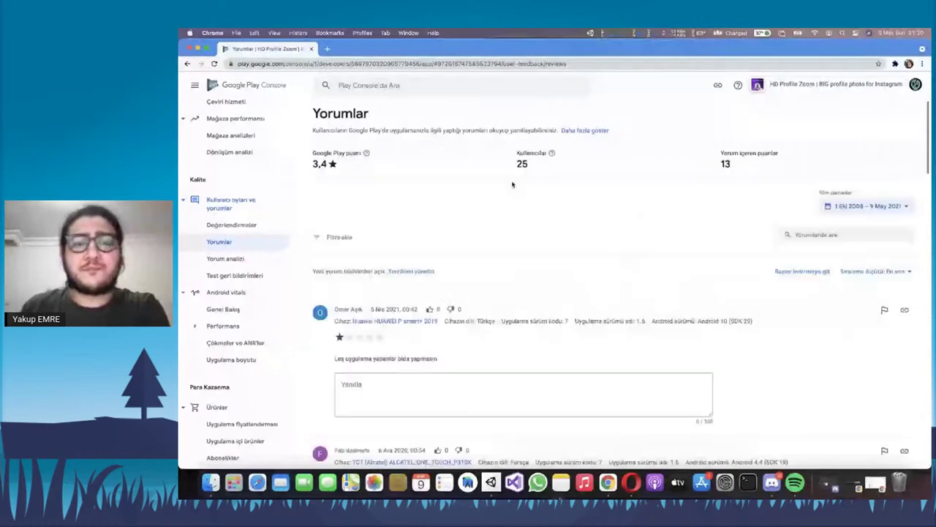
# Scroll through the reviews listed on the Yorumlar page
pyautogui.scroll(-2, 512, 184)
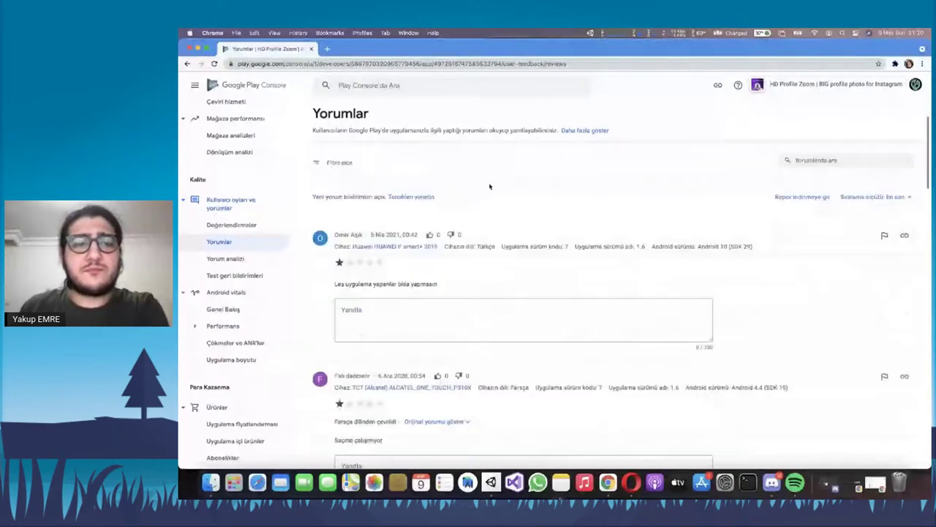
pyautogui.scroll(-2, 490, 186)
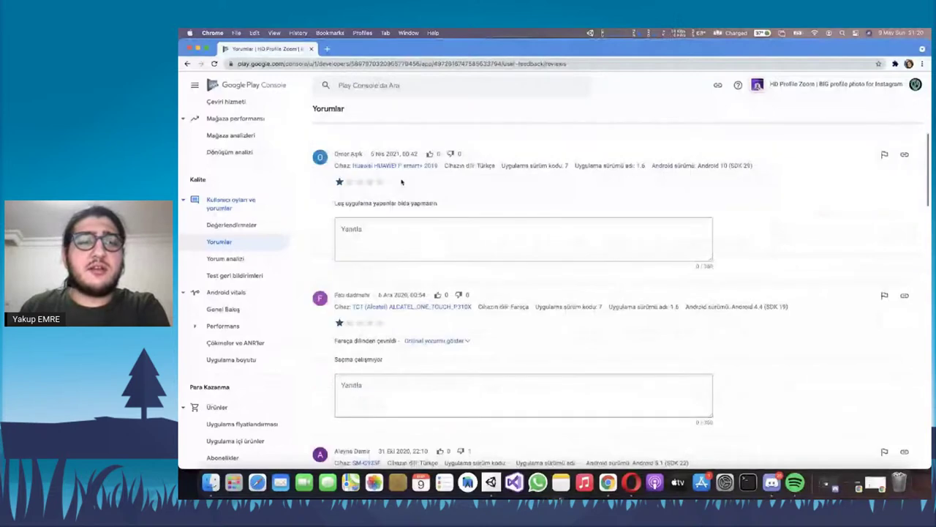
pyautogui.scroll(-8, 380, 260)
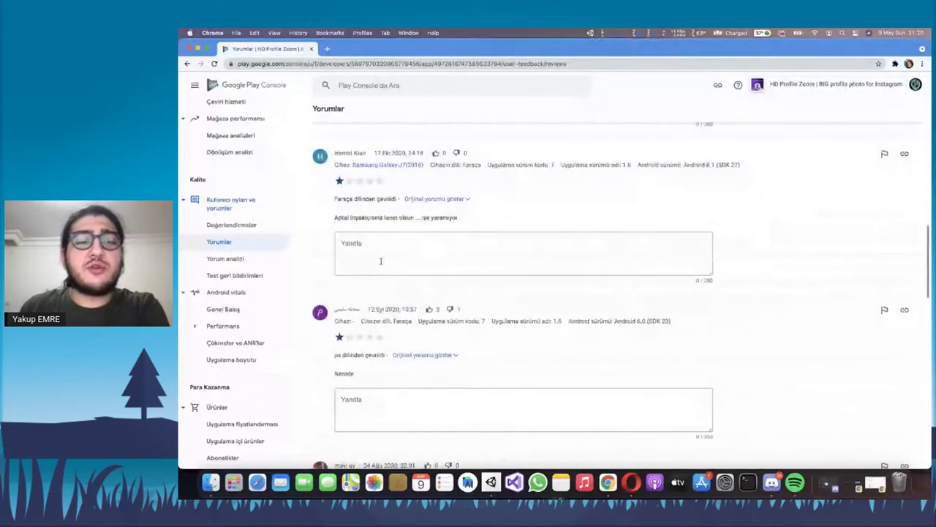
pyautogui.scroll(-10, 380, 260)
pyautogui.scroll(3, 435, 362)
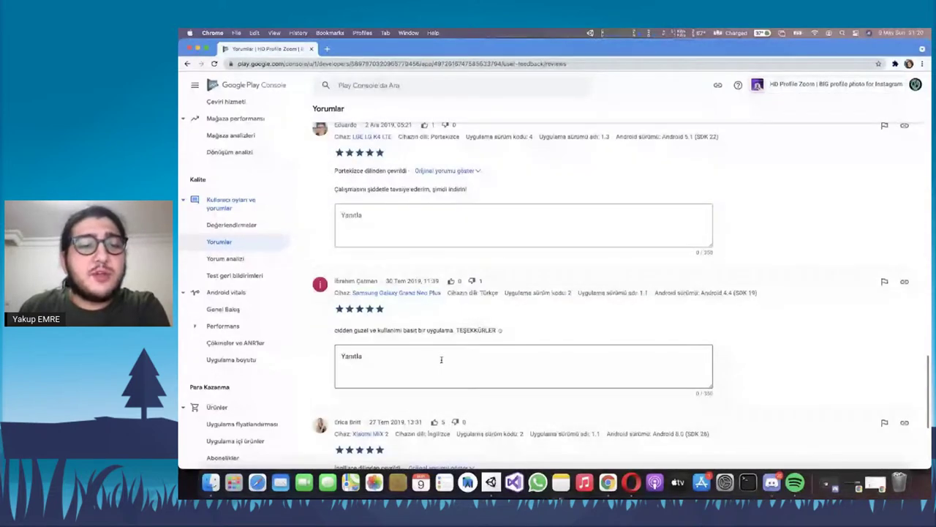
# Start a reply to the second review, type 'Teşe', then erase it without posting
pyautogui.click(441, 359)
pyautogui.moveTo(336, 330); pyautogui.dragTo(408, 331)
pyautogui.click(407, 330)
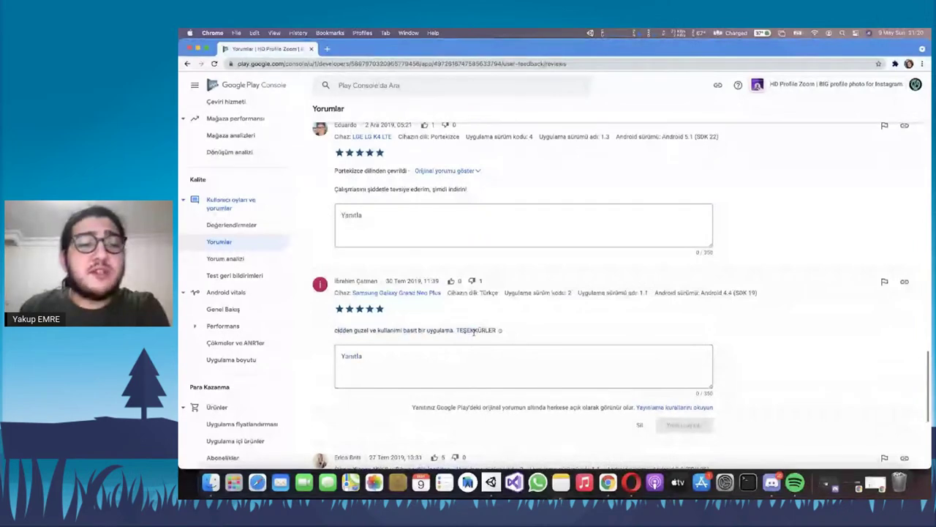
pyautogui.scroll(-1, 472, 334)
pyautogui.click(443, 346)
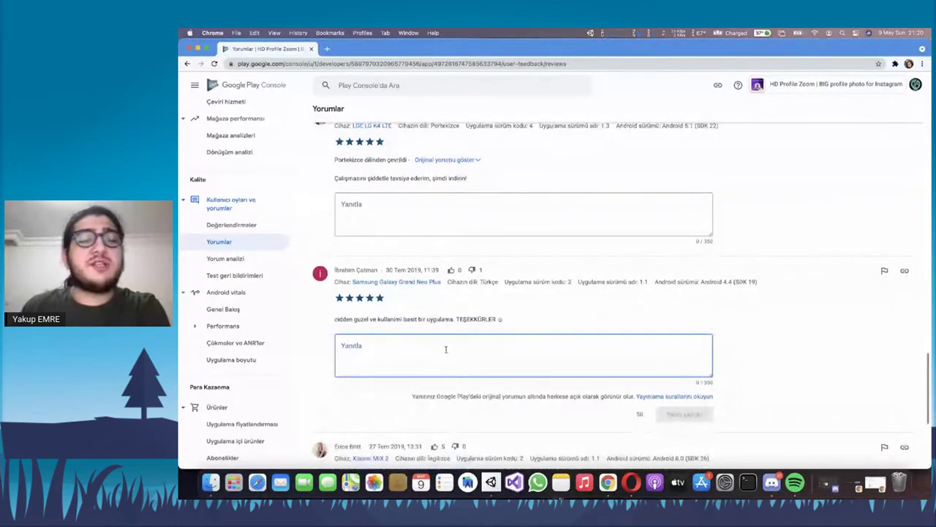
pyautogui.write('Teşe')
pyautogui.press('BackSpace')
pyautogui.press('BackSpace')
pyautogui.press('BackSpace')
pyautogui.press('BackSpace')
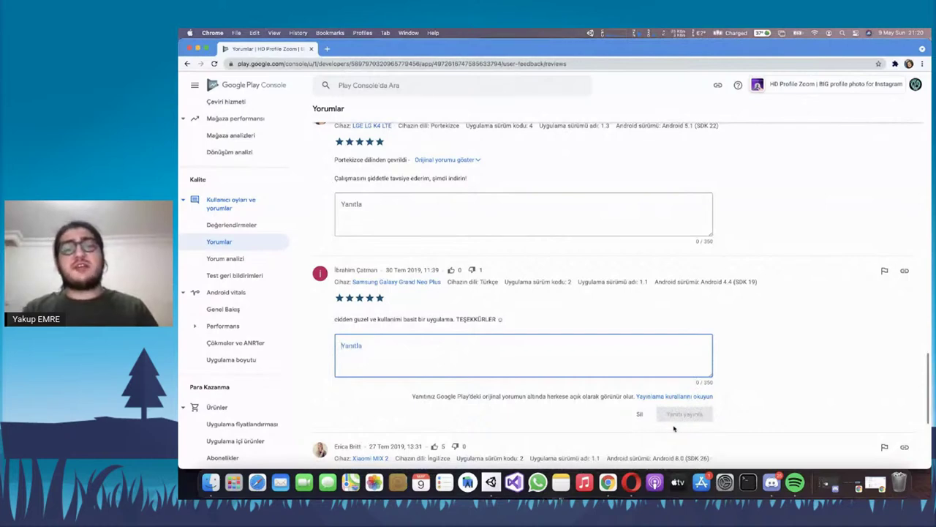
pyautogui.click(511, 394)
pyautogui.moveTo(510, 393); pyautogui.dragTo(549, 395)
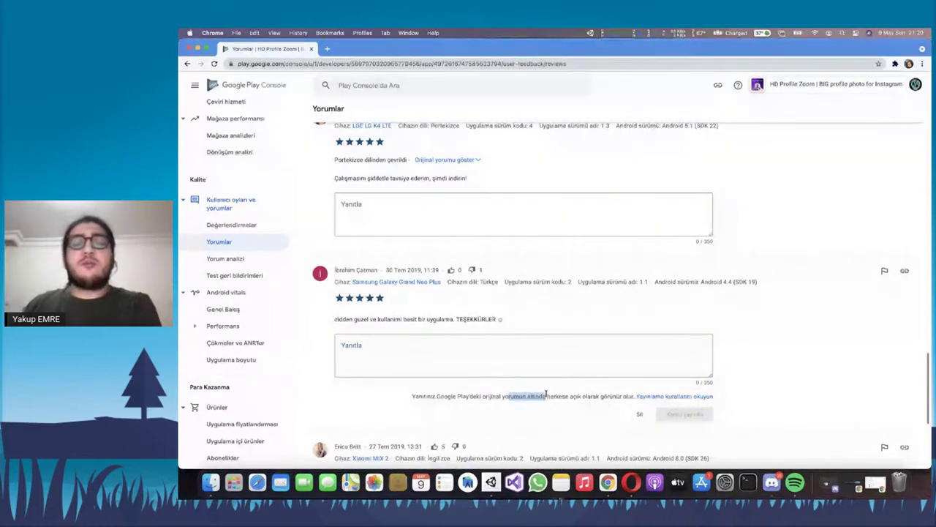
pyautogui.click(510, 393)
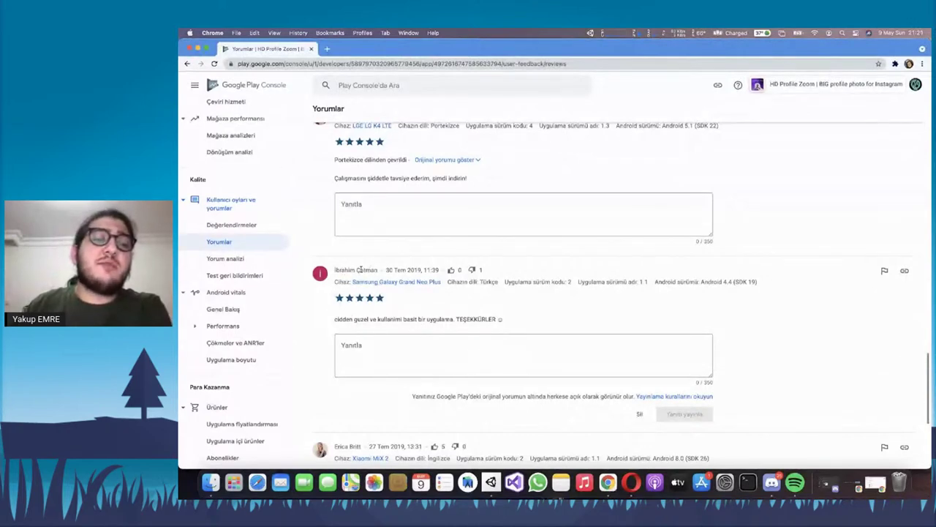
# Show reviews from Tüm zamanlar (all time), then open Yorum analizi
pyautogui.scroll(1, 512, 317)
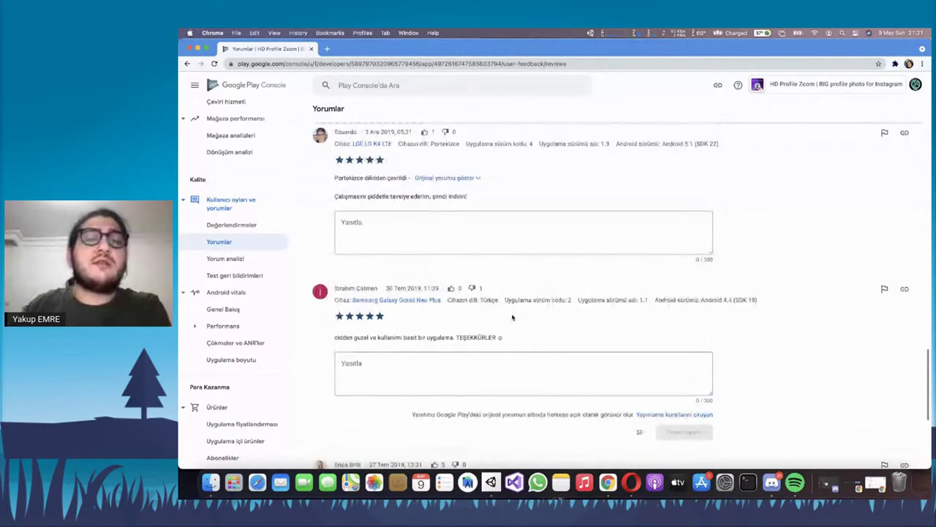
pyautogui.scroll(10, 505, 311)
pyautogui.scroll(10, 491, 302)
pyautogui.click(805, 236)
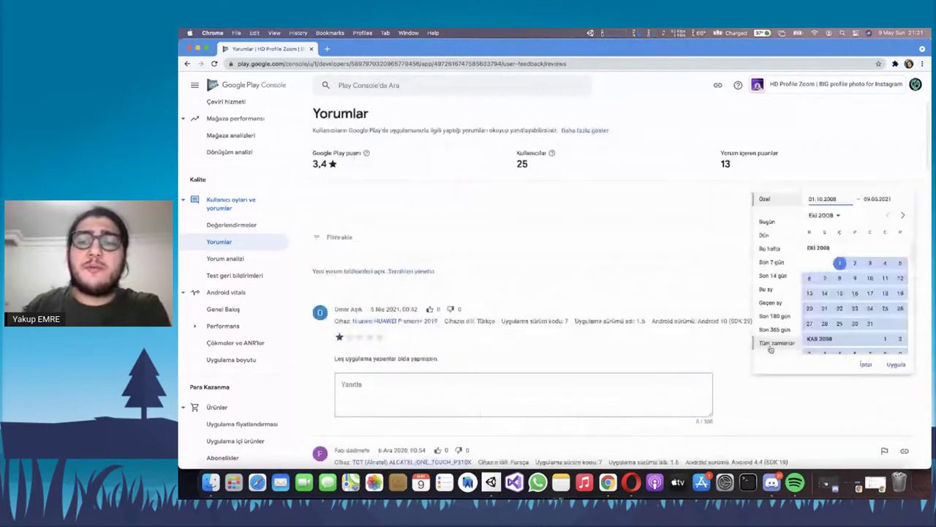
pyautogui.click(771, 346)
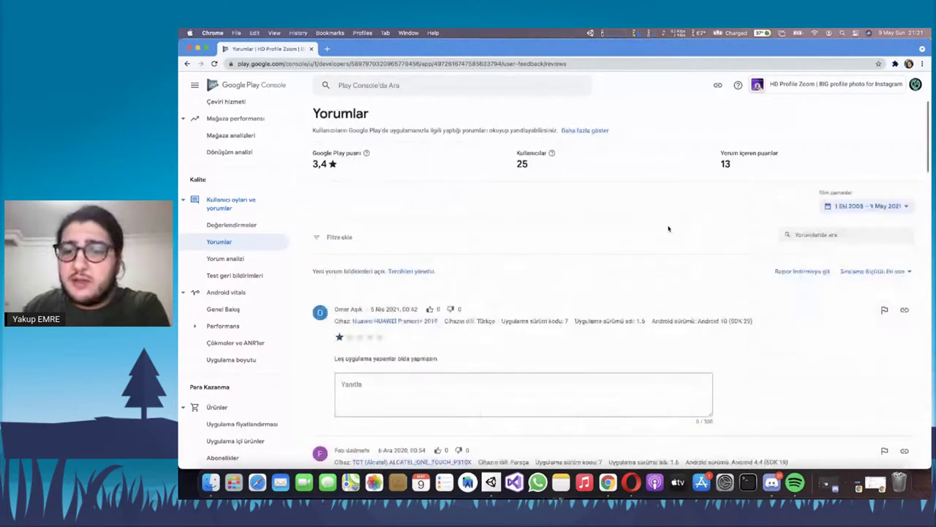
pyautogui.scroll(-1, 668, 232)
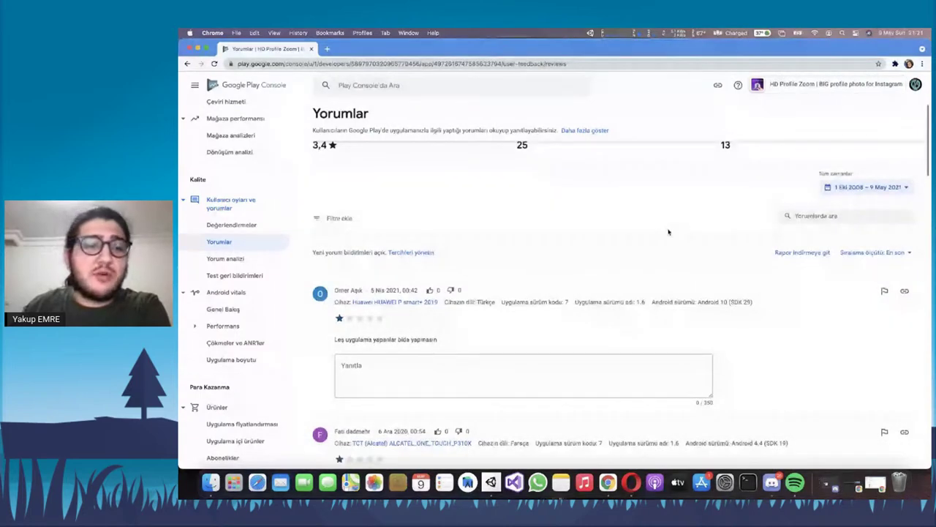
pyautogui.scroll(-15, 667, 232)
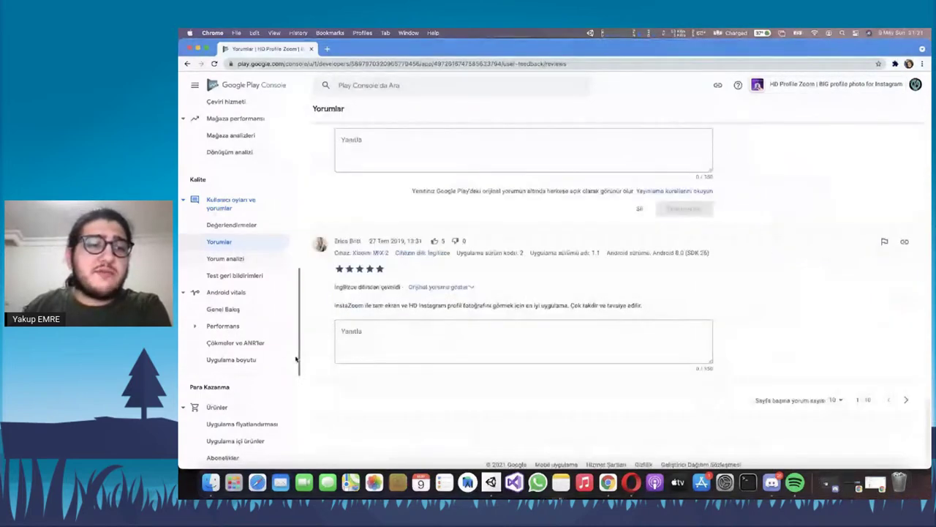
pyautogui.click(224, 258)
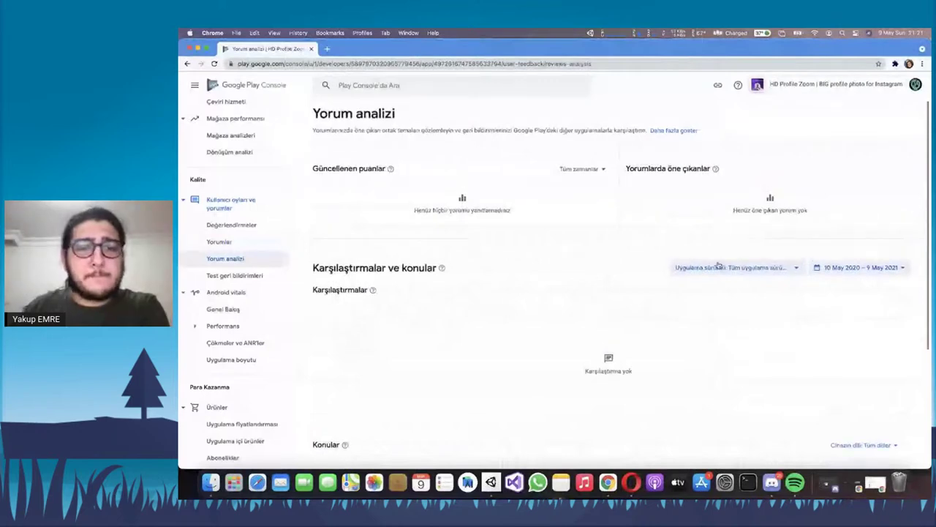
# Cancel the date picker and highlight the no-replies and no-highlighted-reviews messages
pyautogui.click(884, 268)
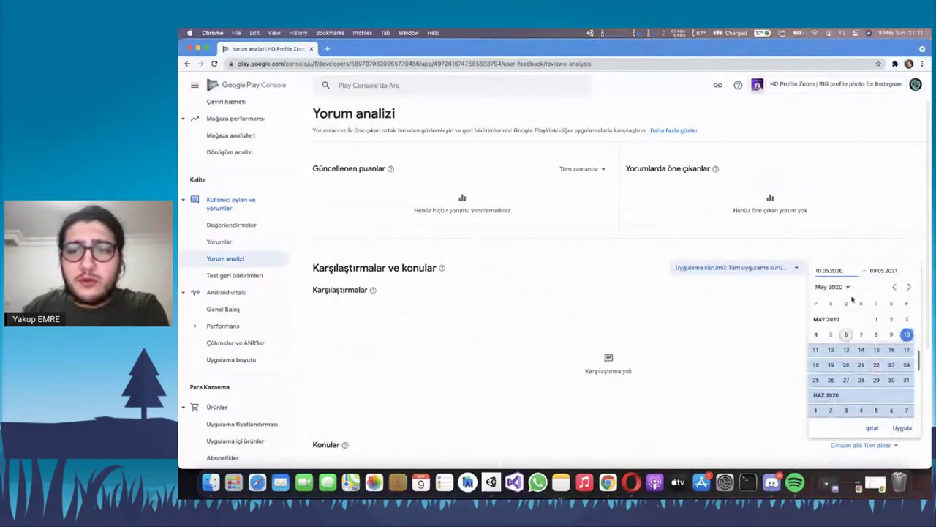
pyautogui.click(833, 287)
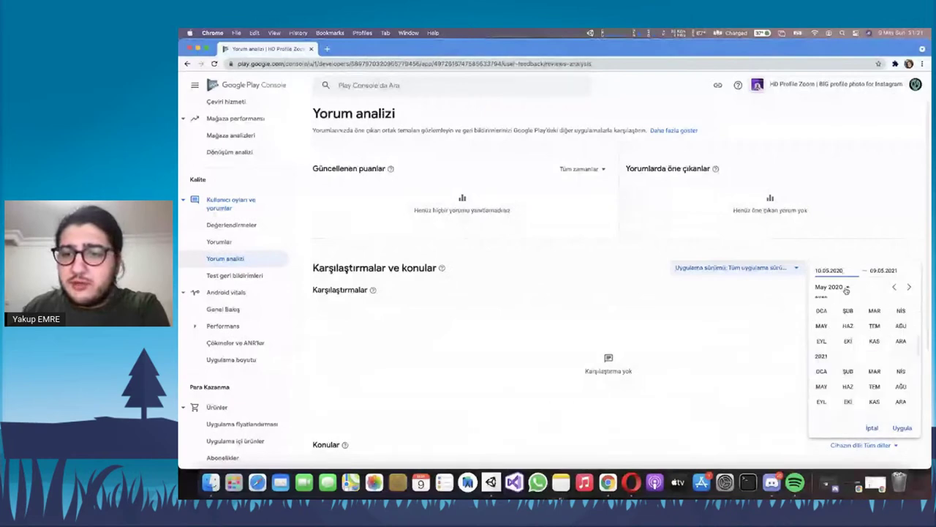
pyautogui.click(585, 284)
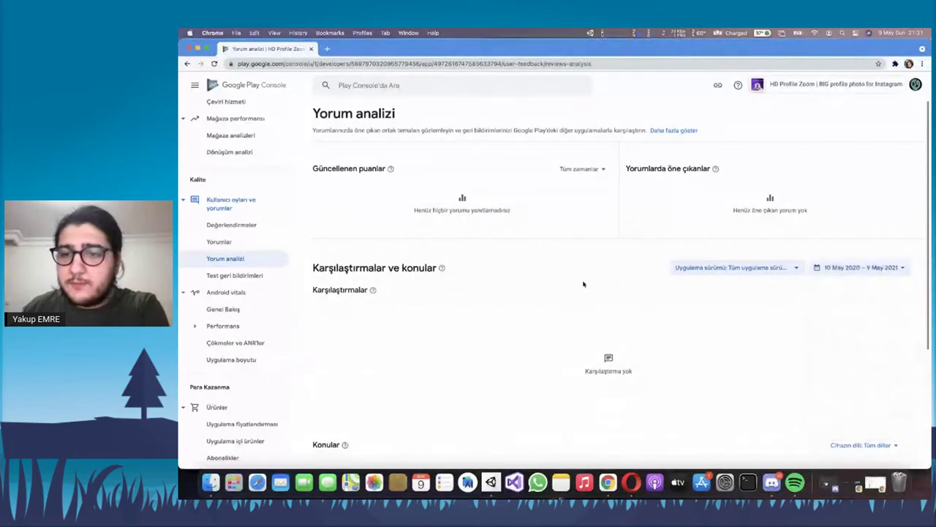
pyautogui.tripleClick(500, 210)
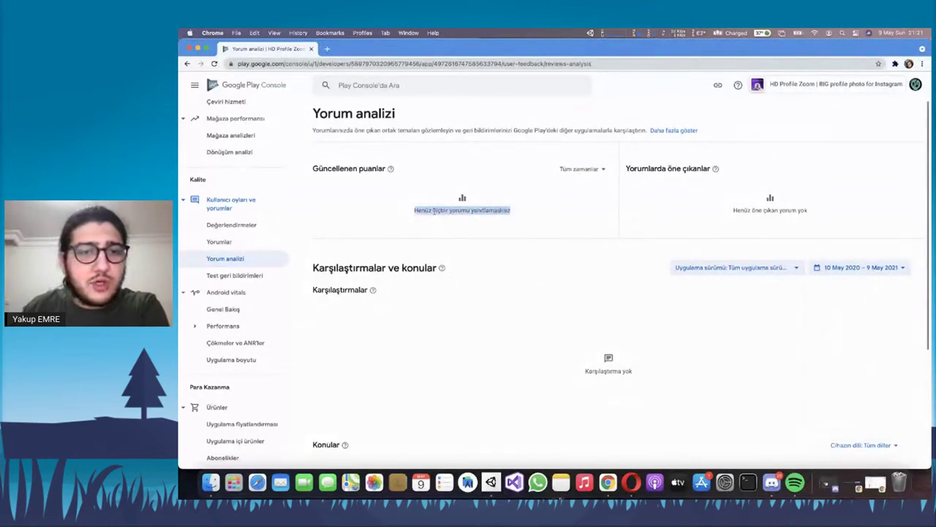
pyautogui.tripleClick(431, 210)
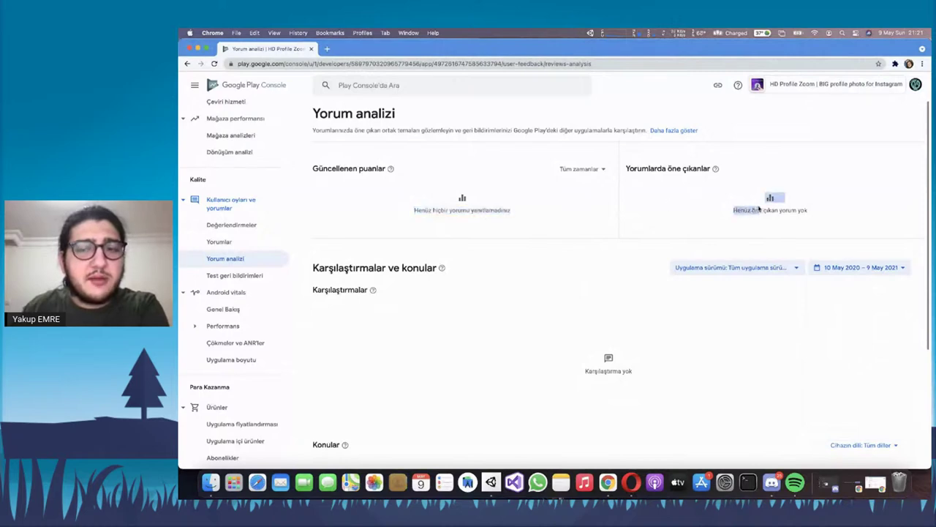
pyautogui.tripleClick(735, 210)
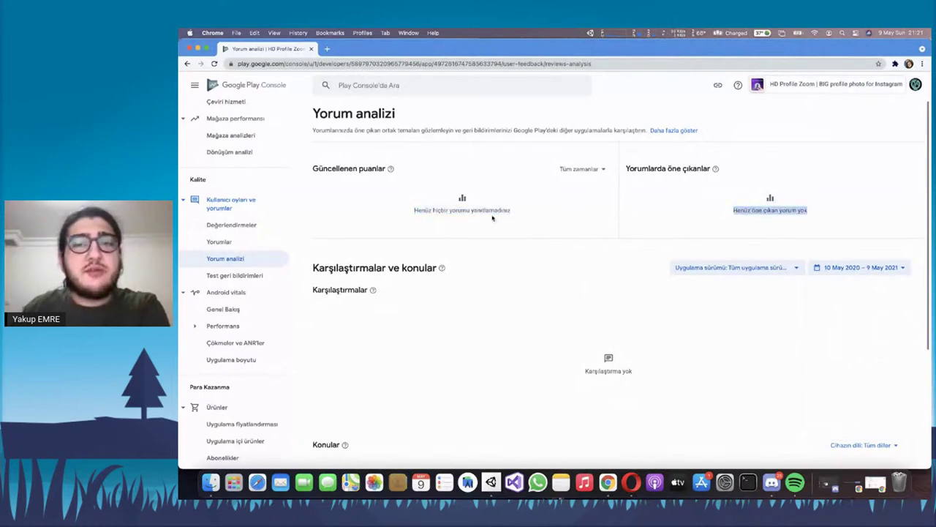
# Scroll the empty review analysis page, then open Test geri bildirimleri
pyautogui.scroll(-1, 567, 213)
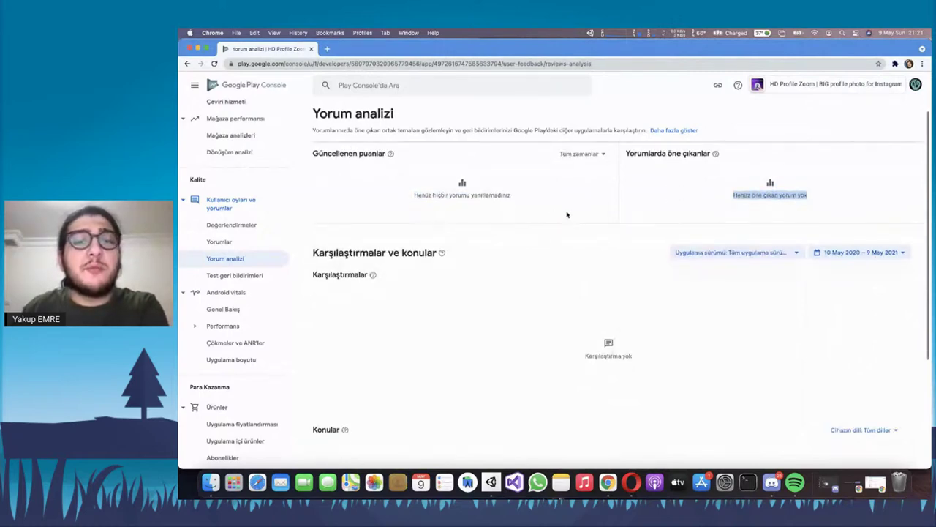
pyautogui.scroll(-1, 567, 214)
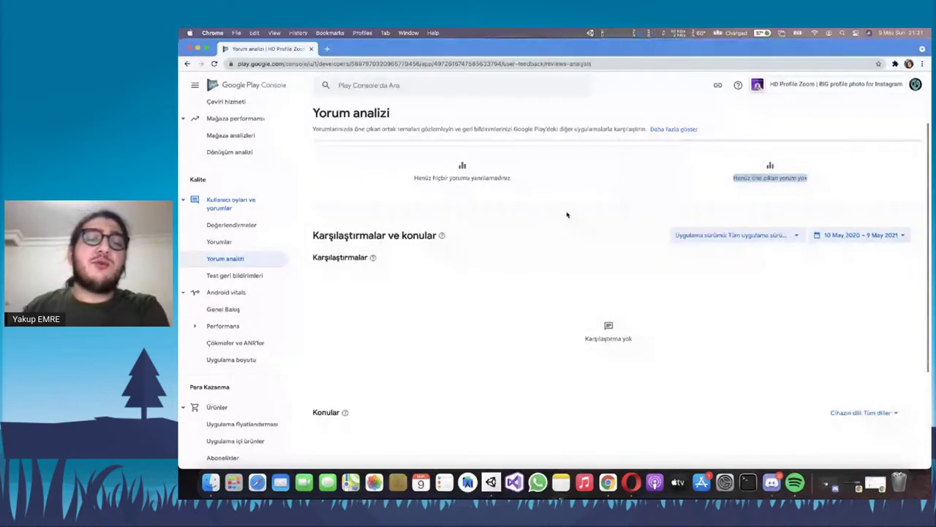
pyautogui.scroll(2, 585, 241)
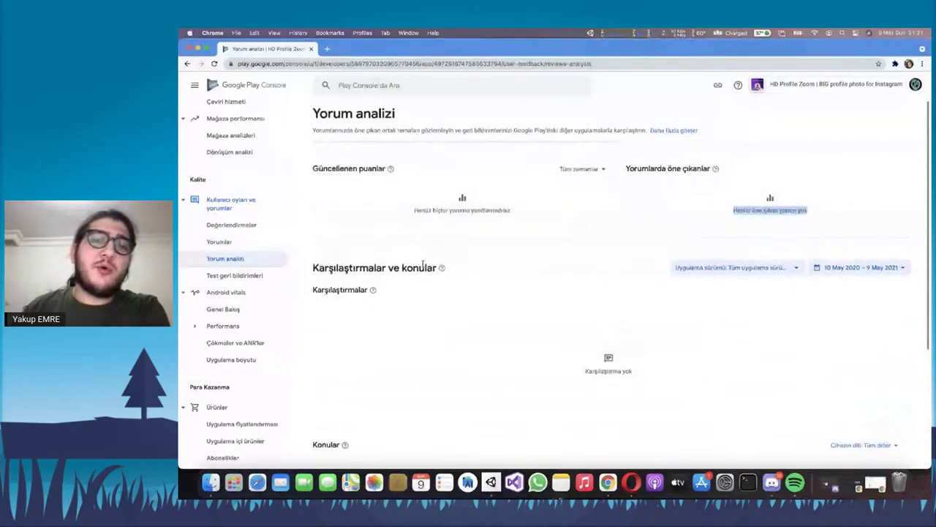
pyautogui.doubleClick(370, 168)
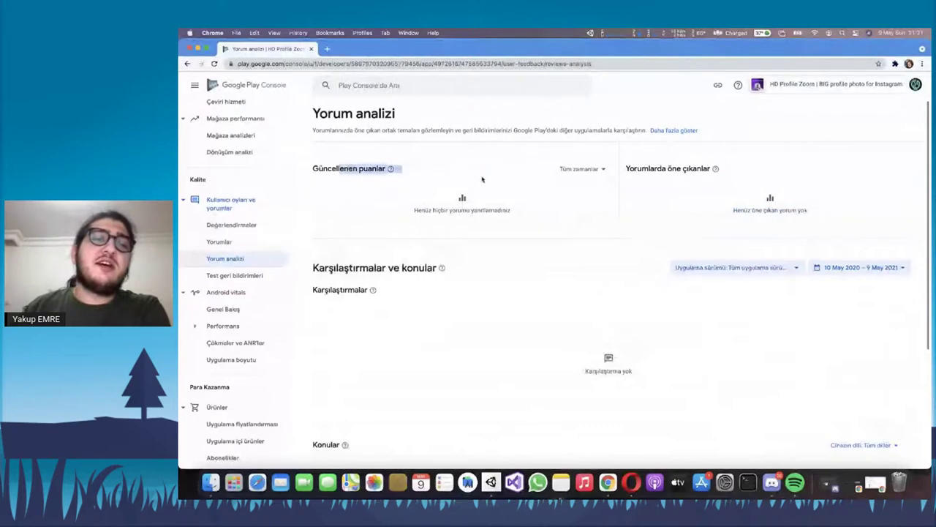
pyautogui.click(436, 199)
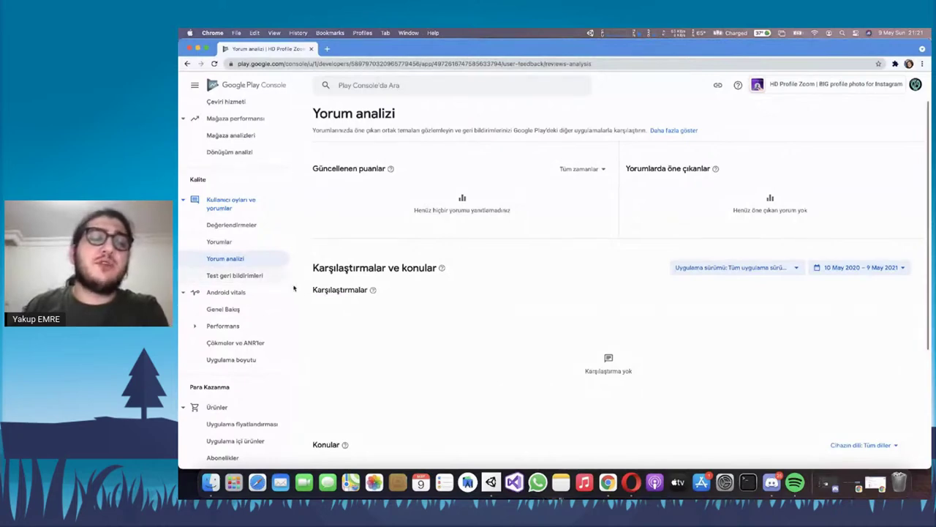
pyautogui.click(228, 282)
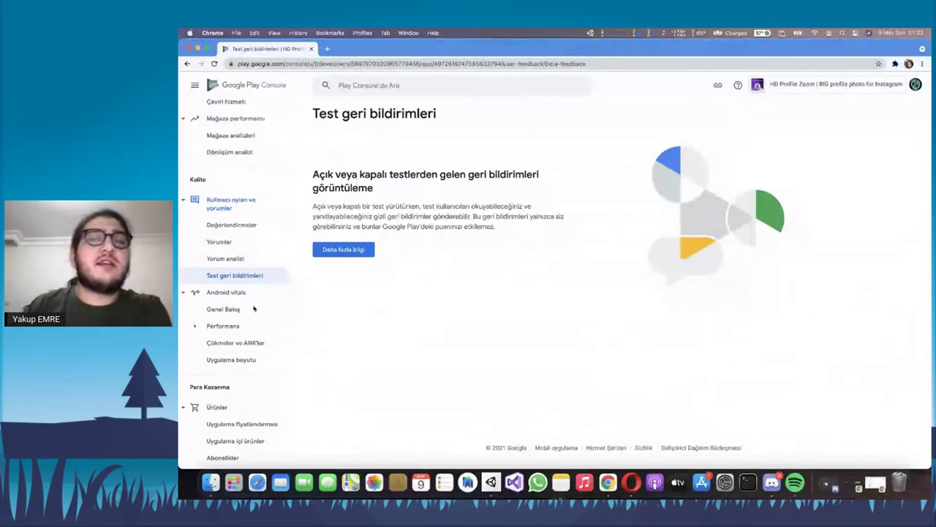
pyautogui.scroll(-2, 253, 307)
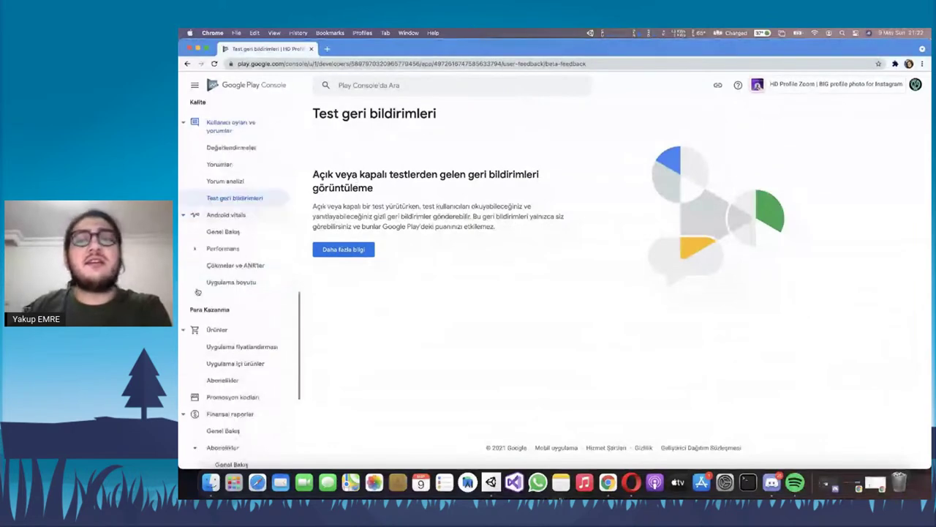
# Open Android vitals, read the Performans > Kare hızı page, then open Çökmeler ve ANR'ler
pyautogui.click(229, 235)
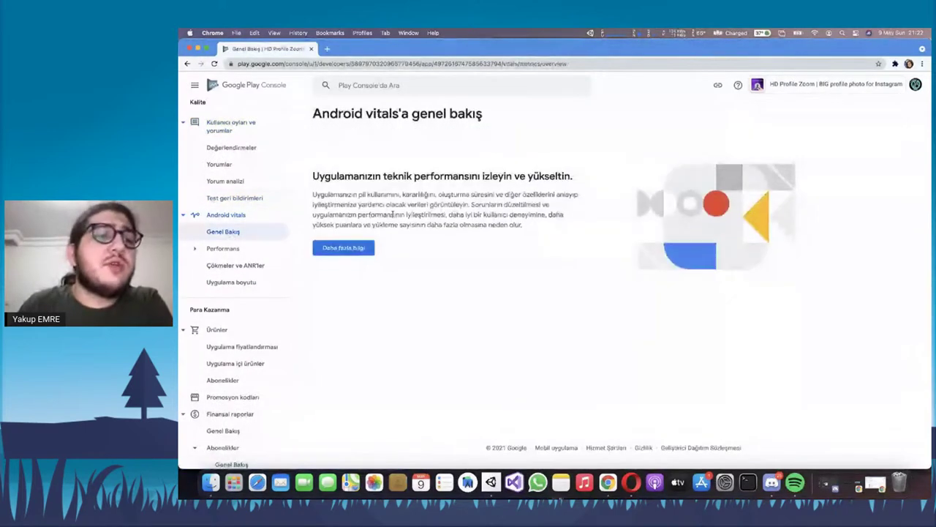
pyautogui.click(203, 250)
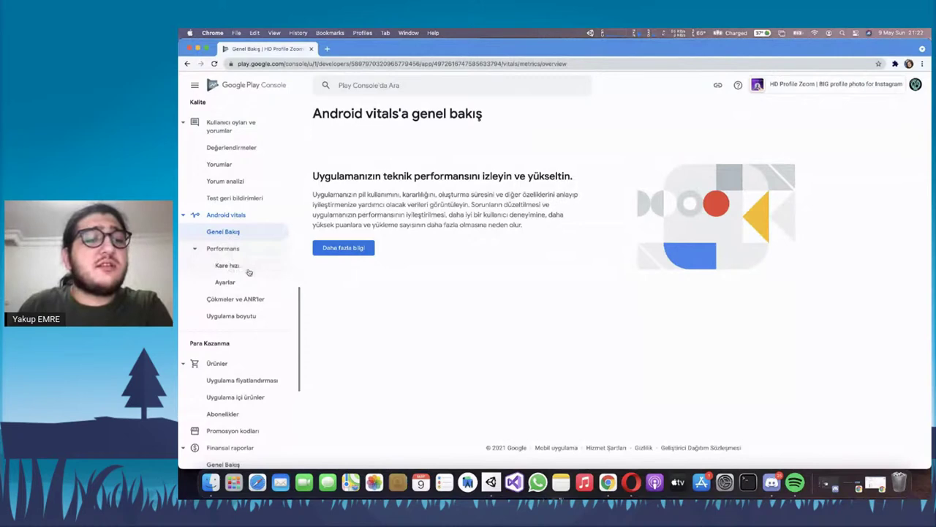
pyautogui.click(247, 268)
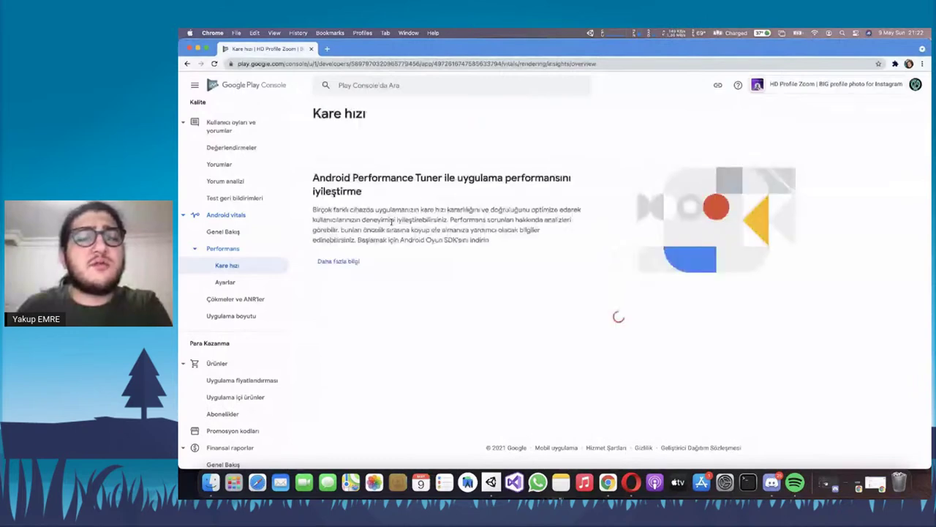
pyautogui.moveTo(357, 239); pyautogui.dragTo(492, 246)
pyautogui.click(493, 249)
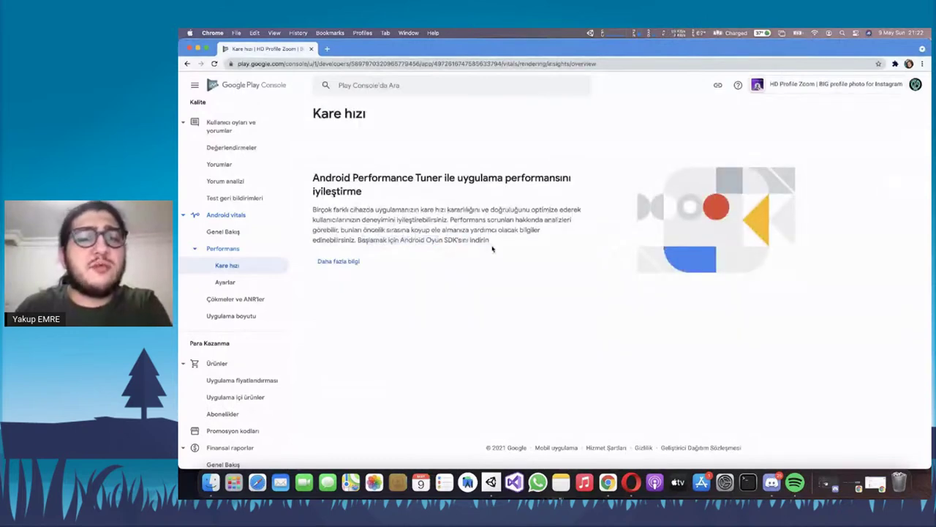
pyautogui.tripleClick(358, 229)
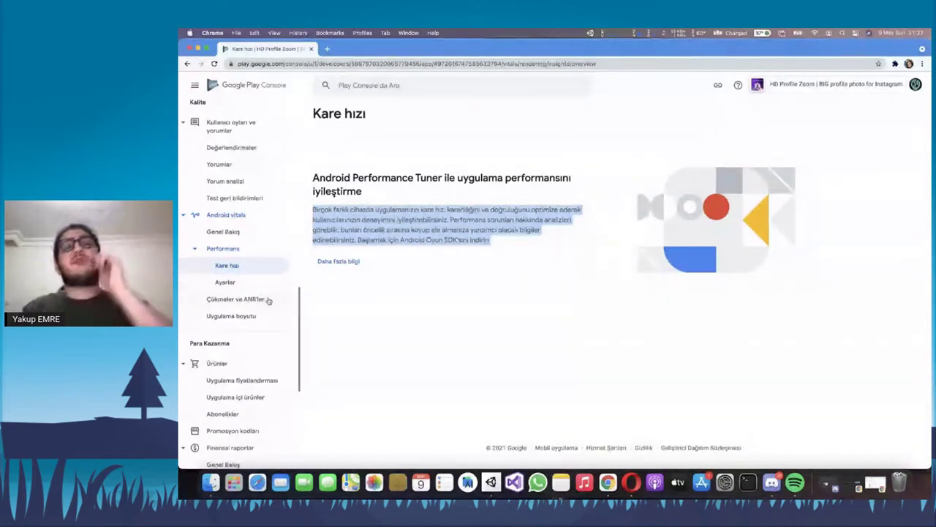
pyautogui.click(267, 300)
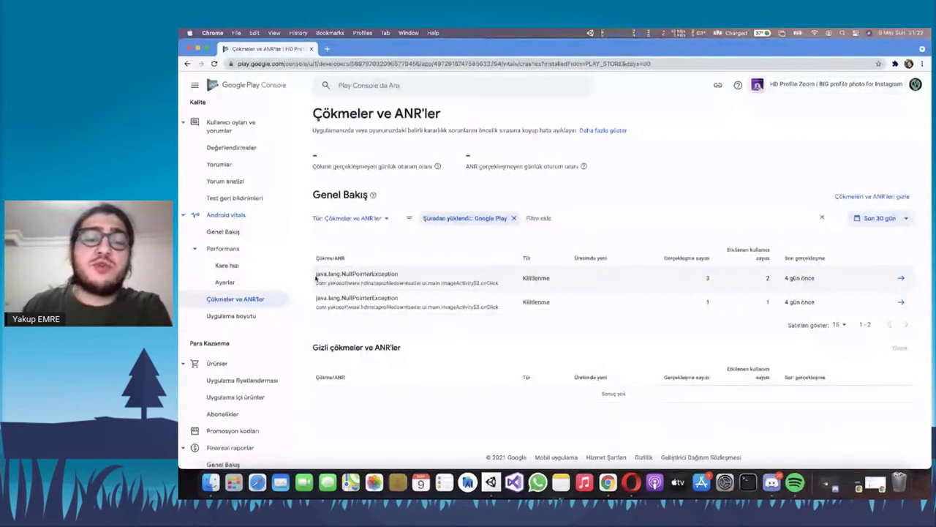
pyautogui.moveTo(316, 276); pyautogui.dragTo(779, 308)
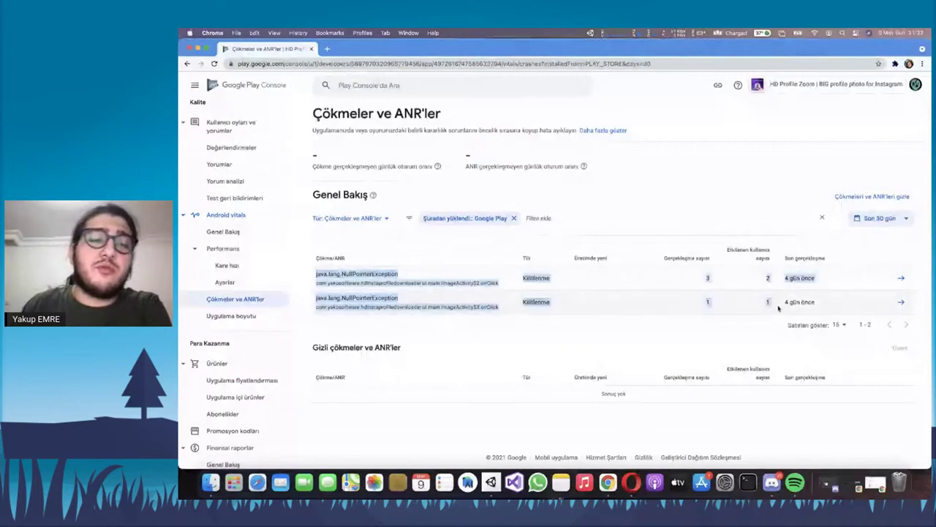
pyautogui.click(779, 308)
pyautogui.moveTo(344, 276); pyautogui.dragTo(315, 279)
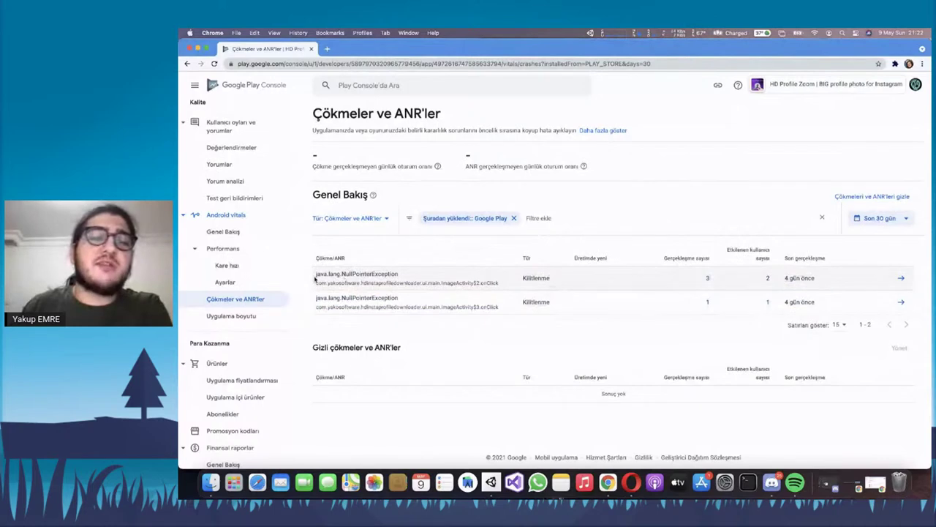
pyautogui.moveTo(324, 282); pyautogui.dragTo(514, 287)
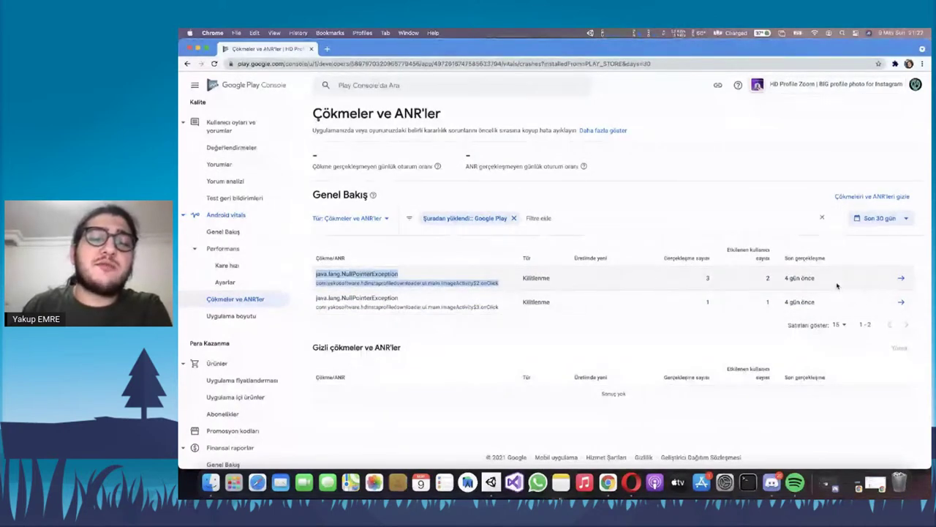
pyautogui.click(899, 277)
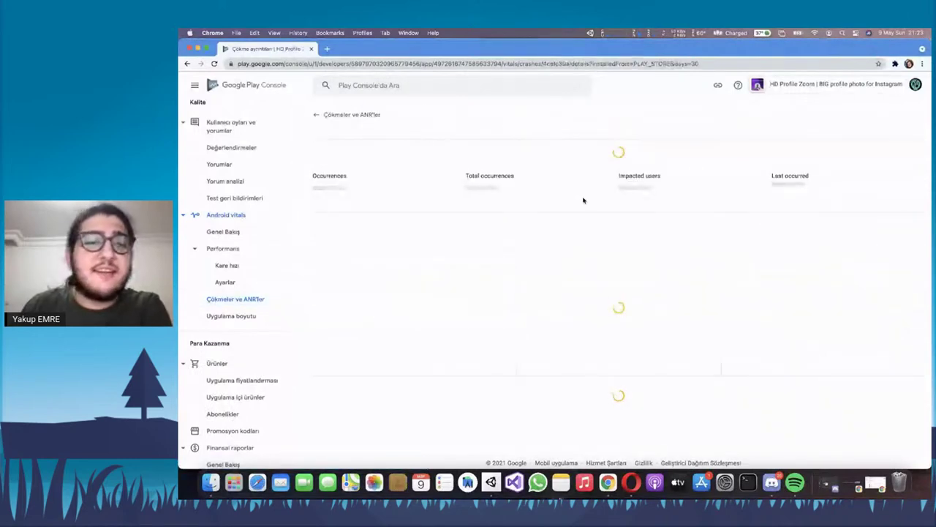
pyautogui.scroll(-10, 583, 197)
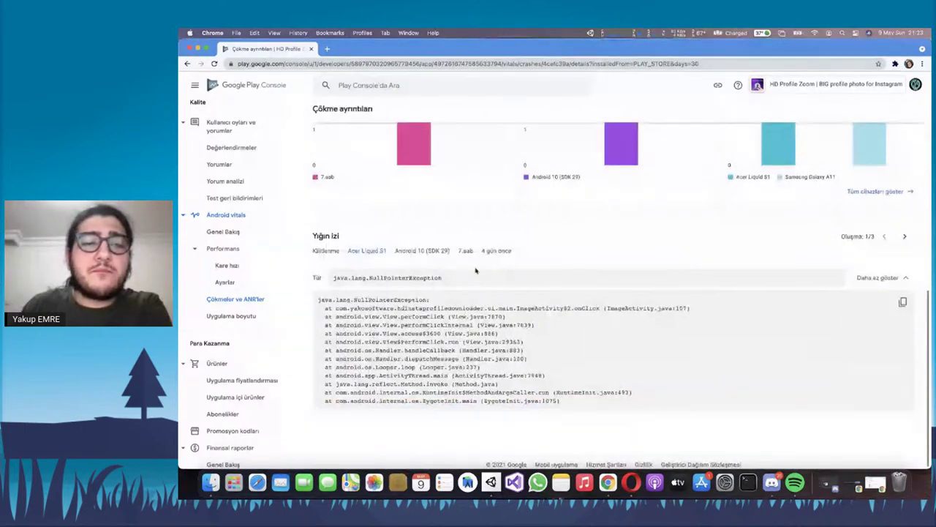
pyautogui.moveTo(322, 315)
pyautogui.mouseDown()
pyautogui.moveTo(512, 331)
pyautogui.moveTo(576, 400)
pyautogui.mouseUp()
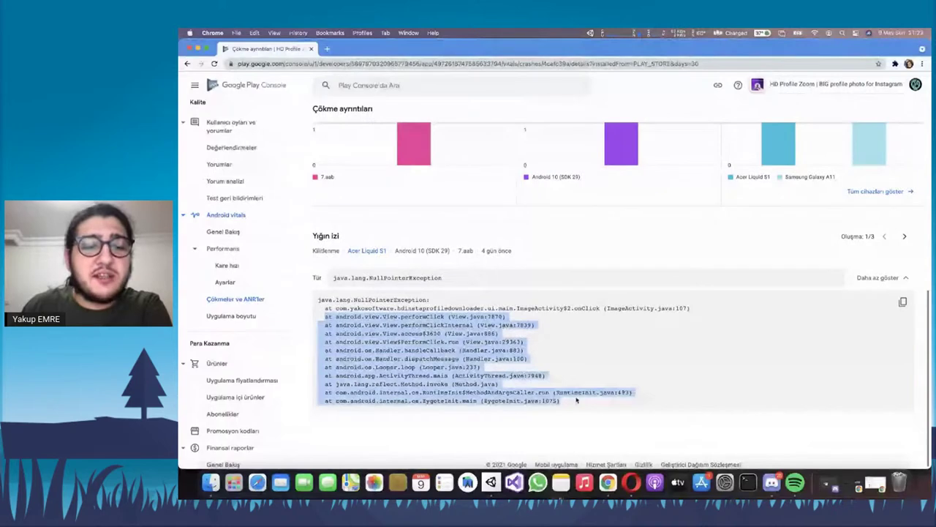
pyautogui.click(340, 314)
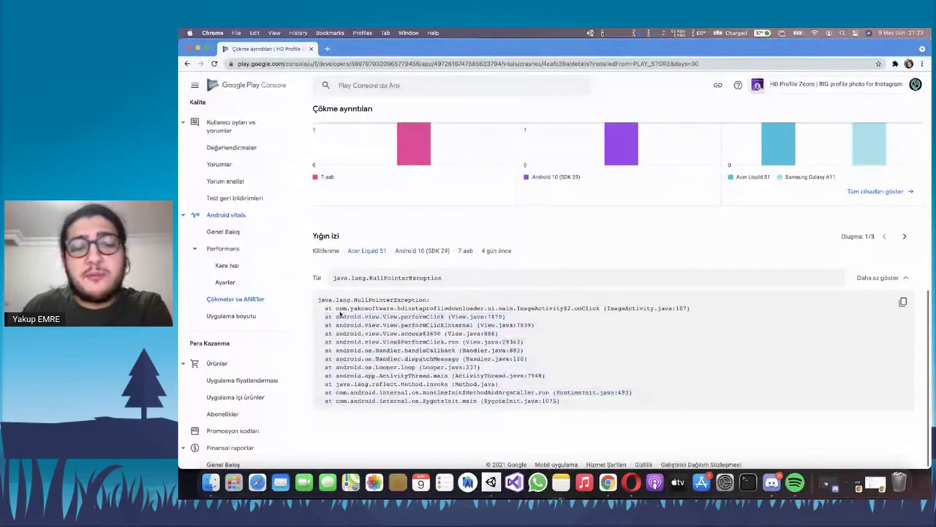
pyautogui.moveTo(438, 308)
pyautogui.mouseDown()
pyautogui.moveTo(594, 318)
pyautogui.moveTo(648, 308)
pyautogui.mouseUp()
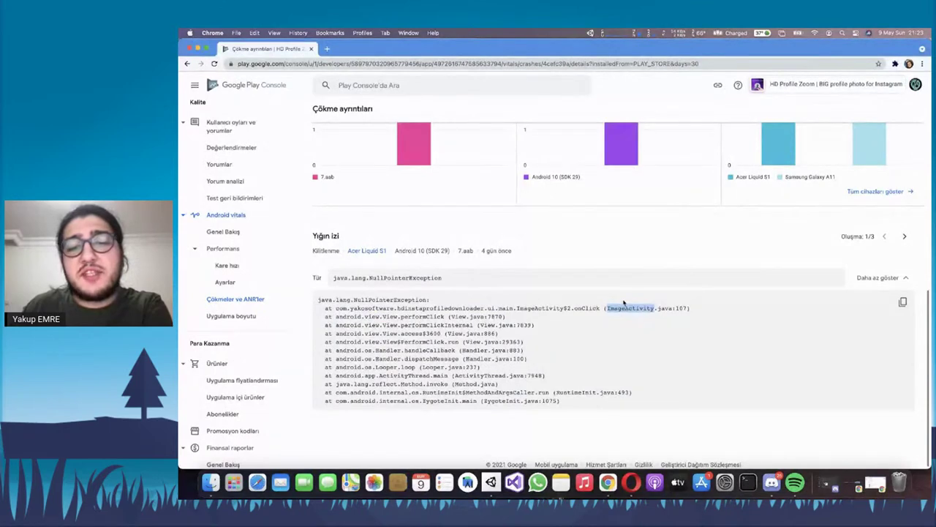
pyautogui.moveTo(686, 308); pyautogui.dragTo(677, 308)
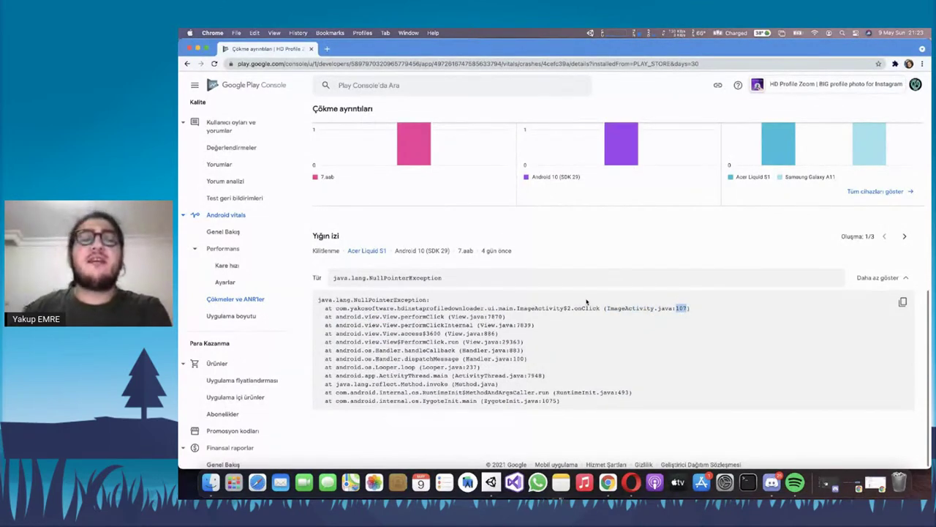
pyautogui.scroll(5, 393, 297)
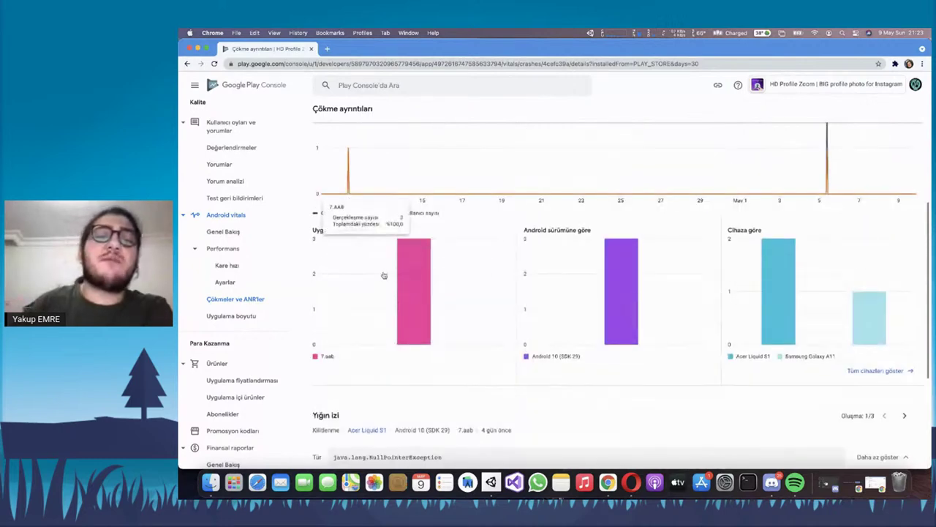
pyautogui.scroll(5, 401, 231)
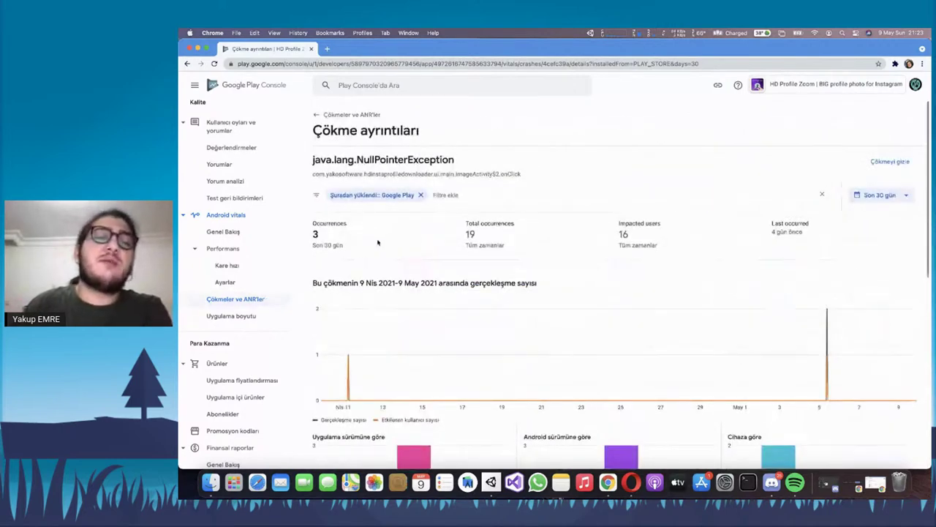
pyautogui.click(234, 299)
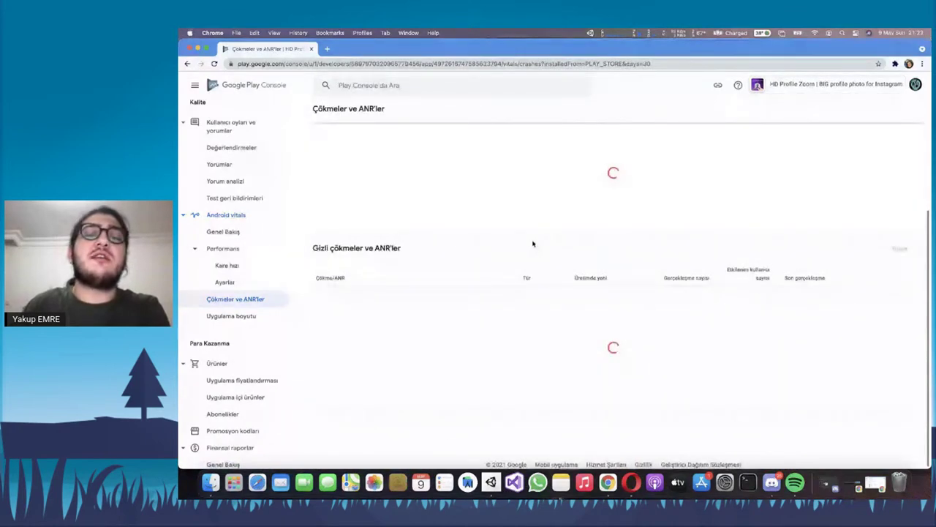
pyautogui.click(900, 303)
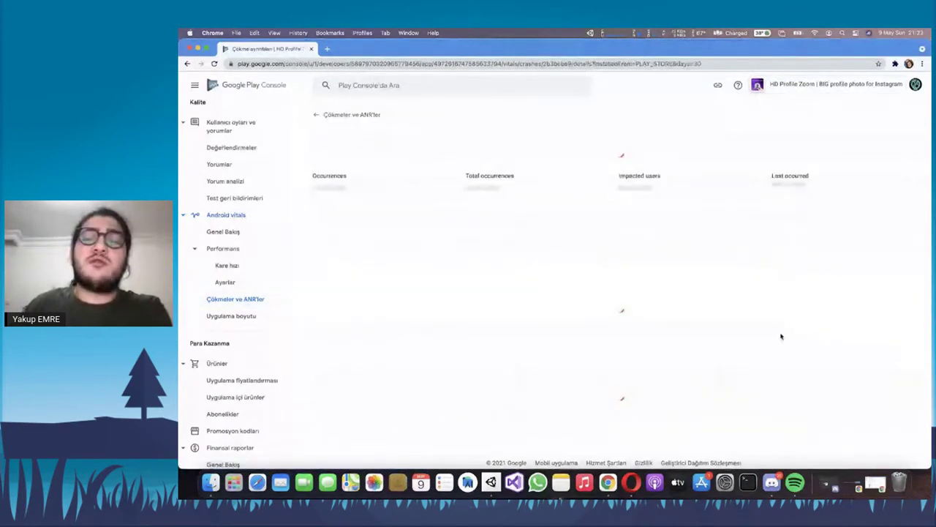
pyautogui.scroll(-3, 368, 284)
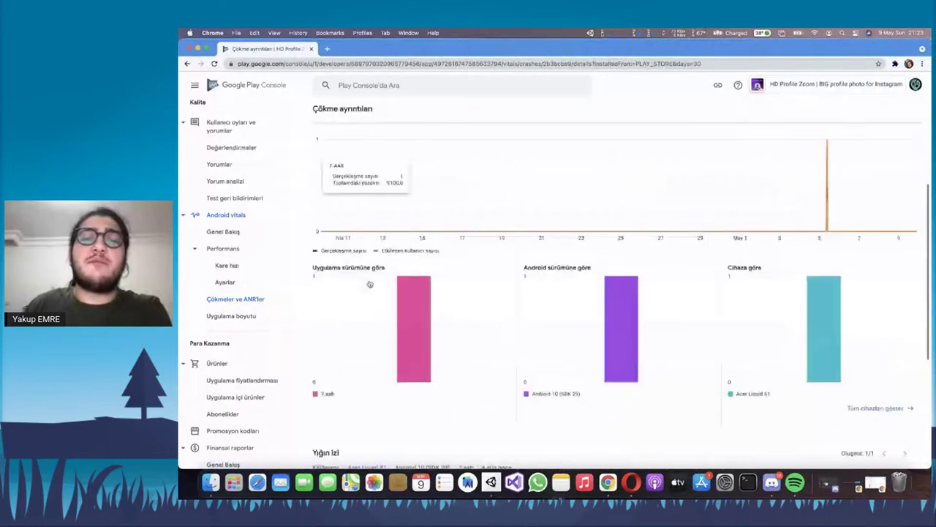
pyautogui.scroll(-5, 370, 284)
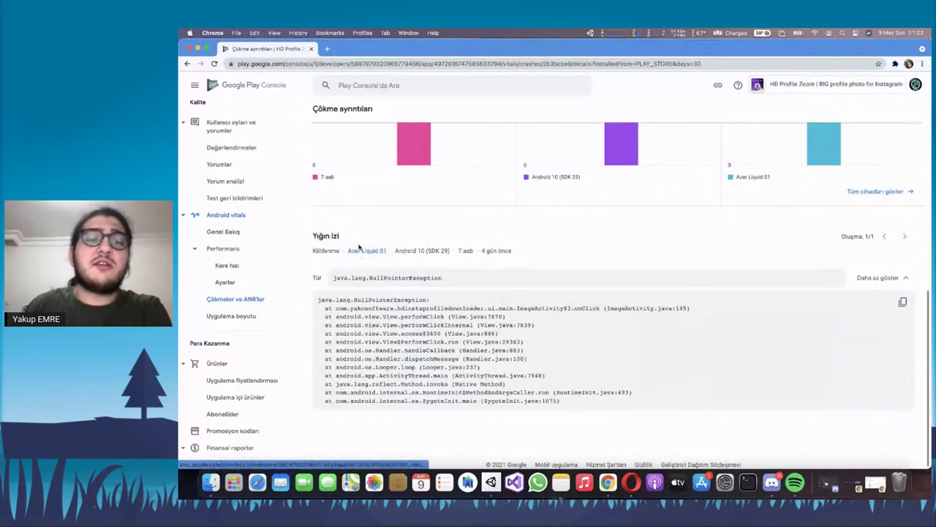
pyautogui.moveTo(359, 247); pyautogui.dragTo(372, 245)
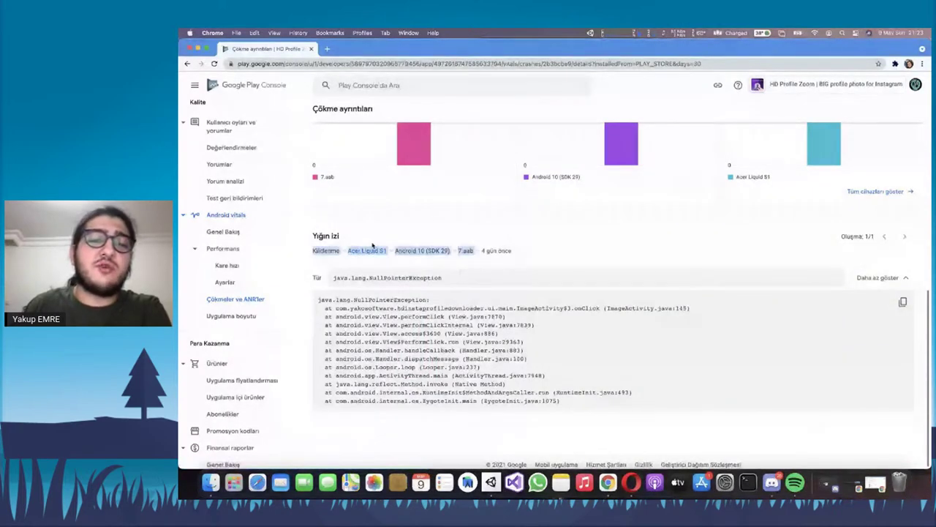
pyautogui.click(372, 246)
pyautogui.tripleClick(417, 250)
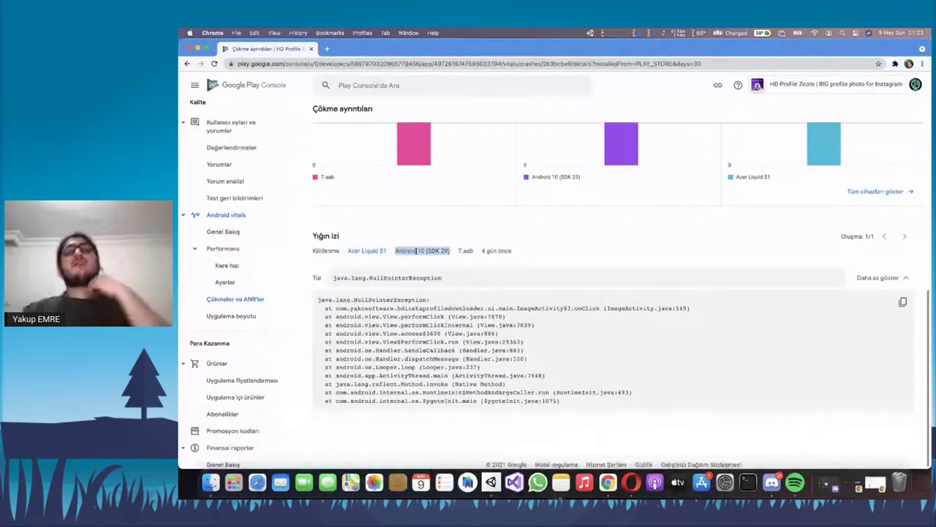
pyautogui.click(408, 263)
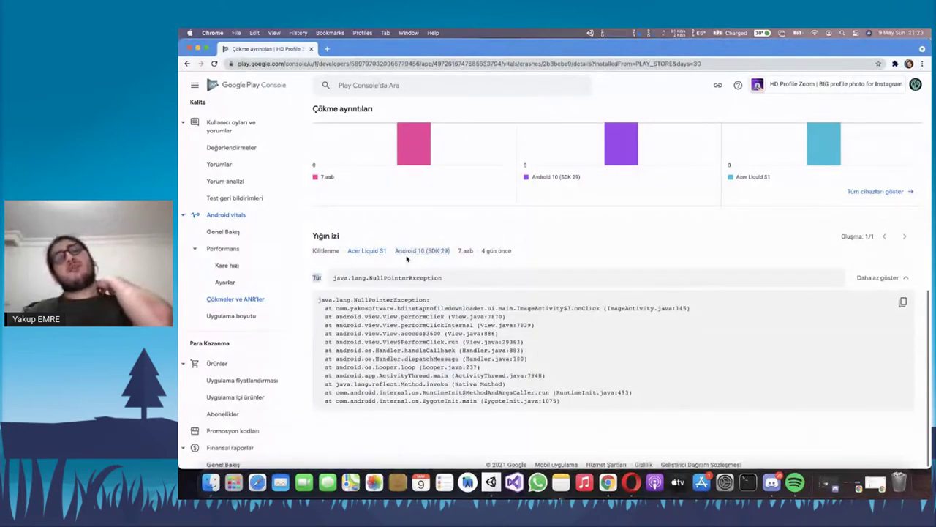
pyautogui.tripleClick(410, 252)
pyautogui.click(409, 261)
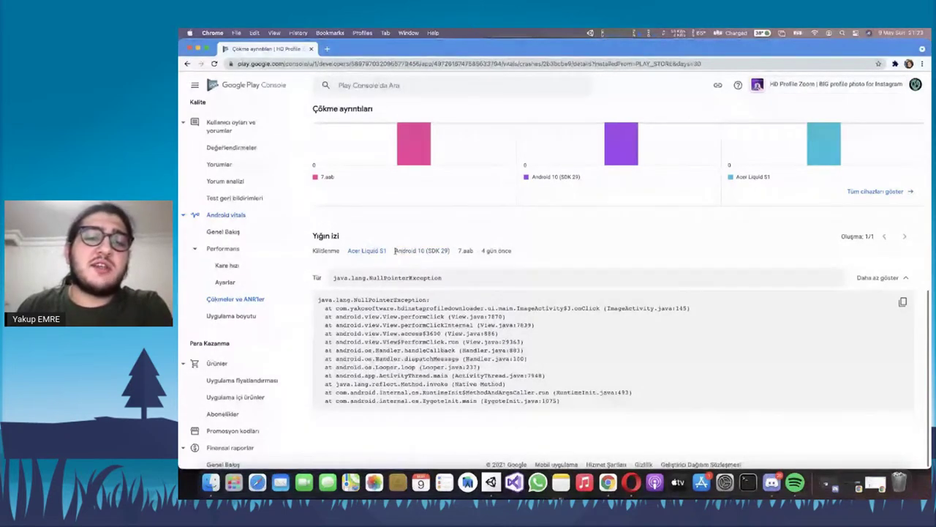
pyautogui.tripleClick(421, 252)
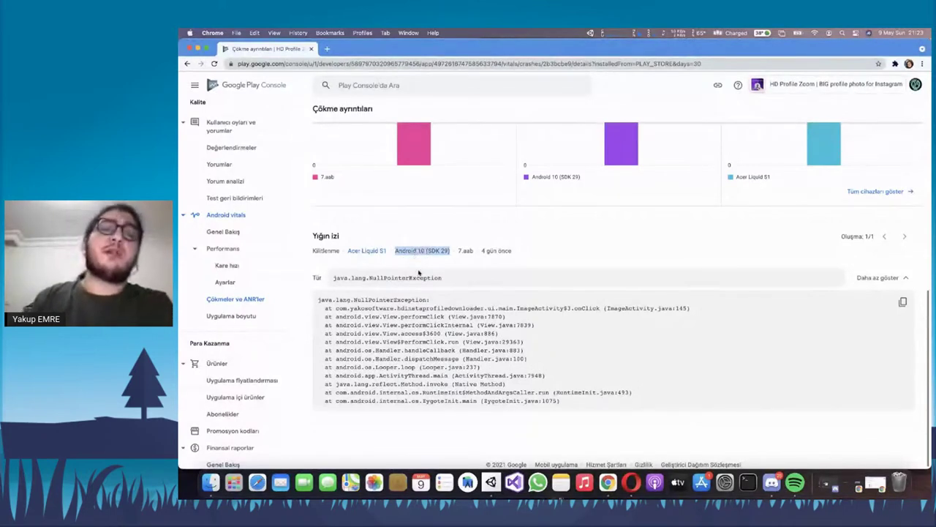
pyautogui.click(417, 272)
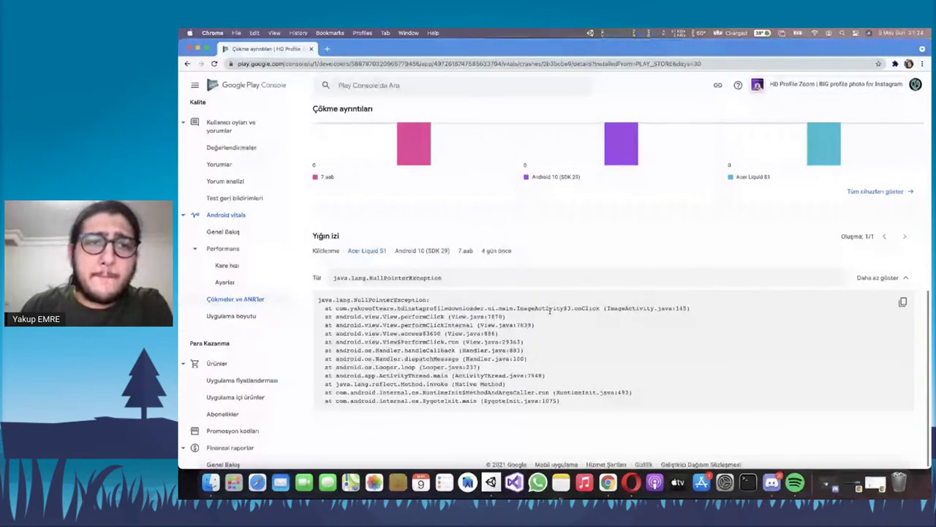
pyautogui.press('super+bracketleft')
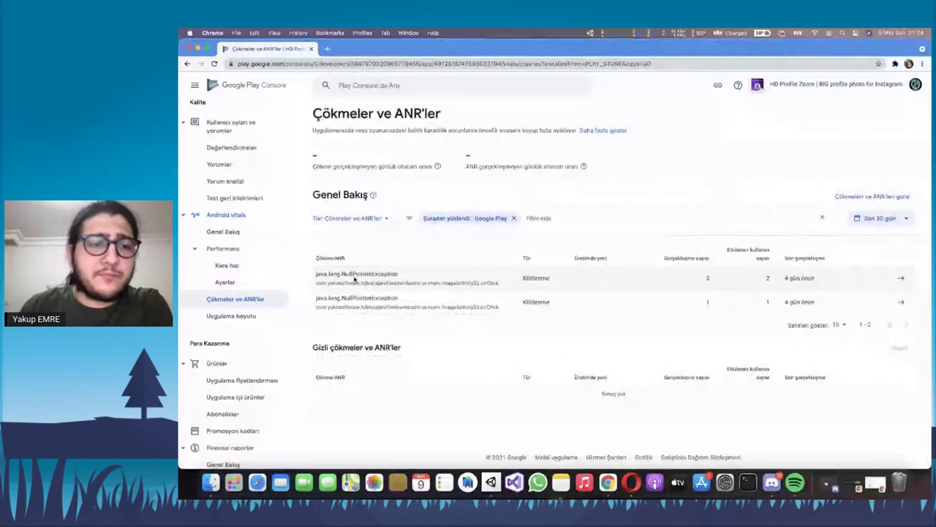
pyautogui.scroll(-5, 248, 150)
# Compare the 4.41 MB download size with the 3.67 MB peer median (+738 KB)
pyautogui.click(232, 150)
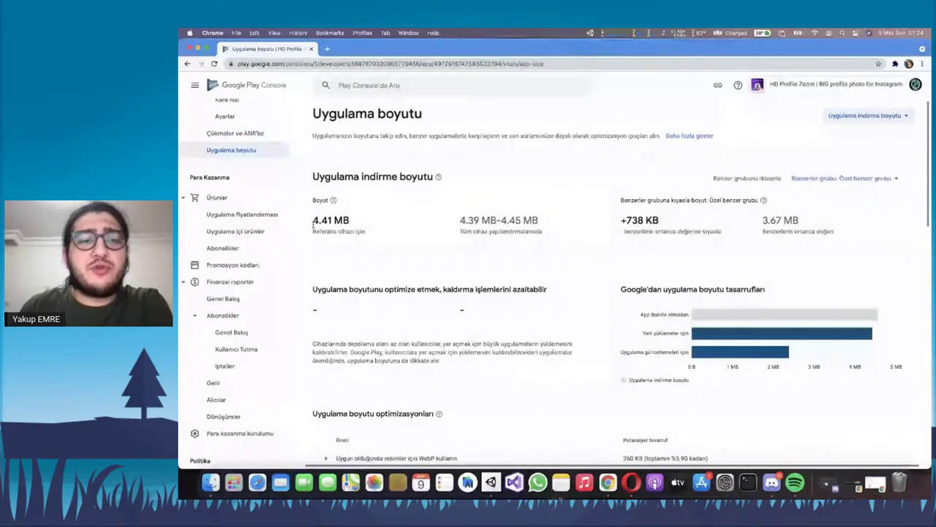
pyautogui.tripleClick(779, 221)
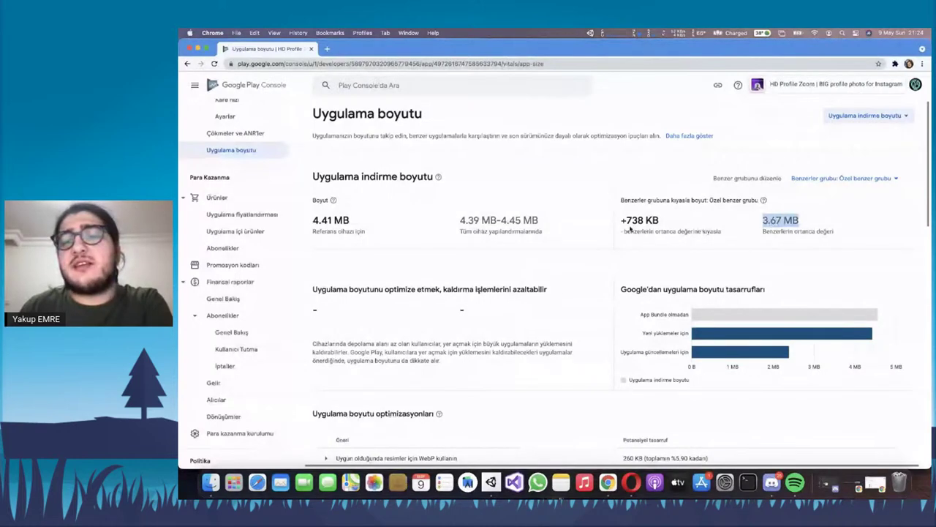
pyautogui.click(662, 223)
pyautogui.tripleClick(661, 222)
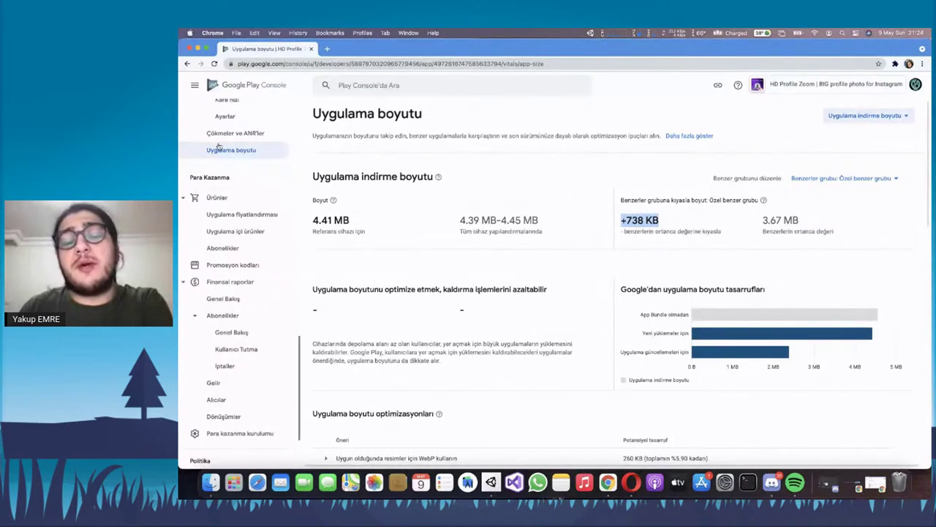
pyautogui.scroll(-2, 236, 198)
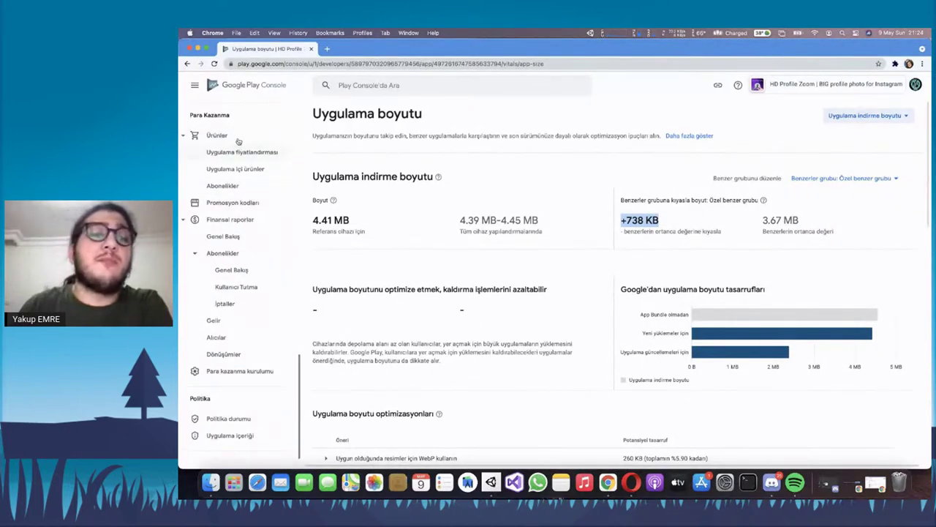
pyautogui.click(237, 153)
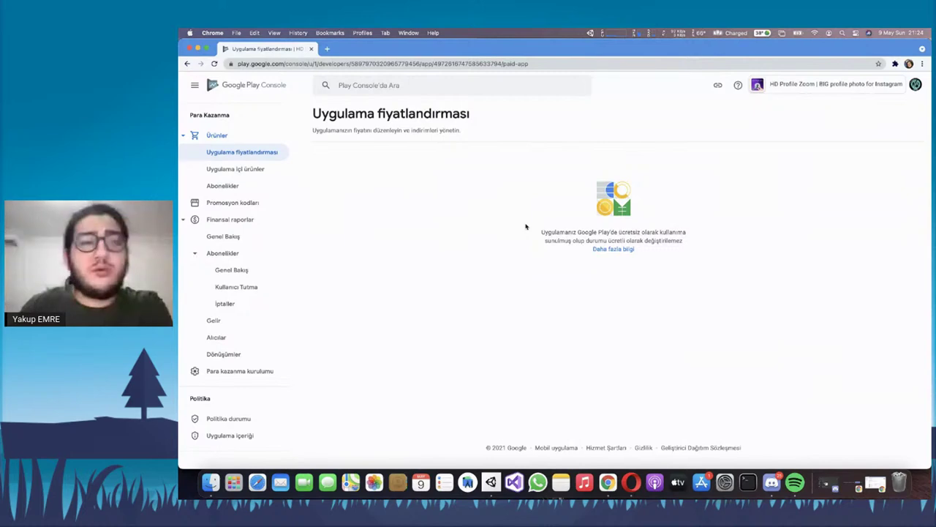
# Read the free-app pricing notice and the in-app products description
pyautogui.moveTo(541, 232); pyautogui.dragTo(701, 232)
pyautogui.click(701, 232)
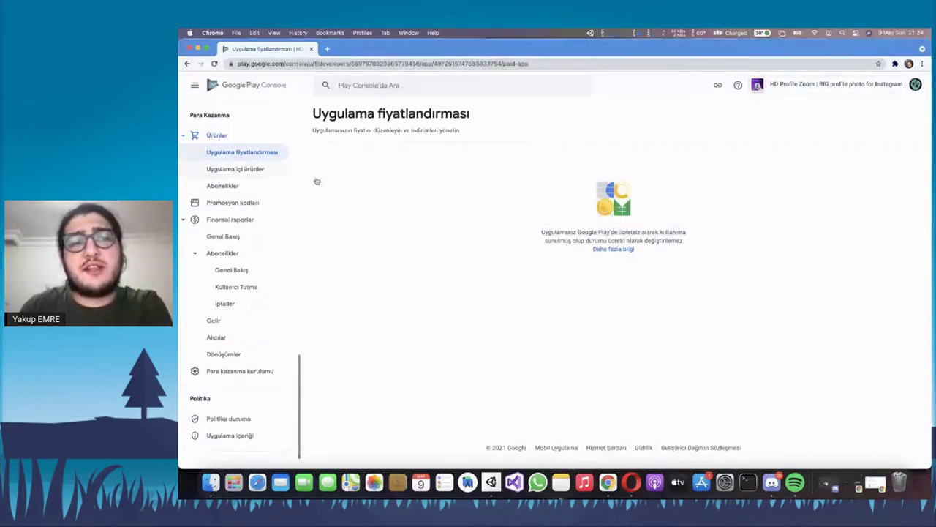
pyautogui.tripleClick(486, 252)
pyautogui.click(562, 256)
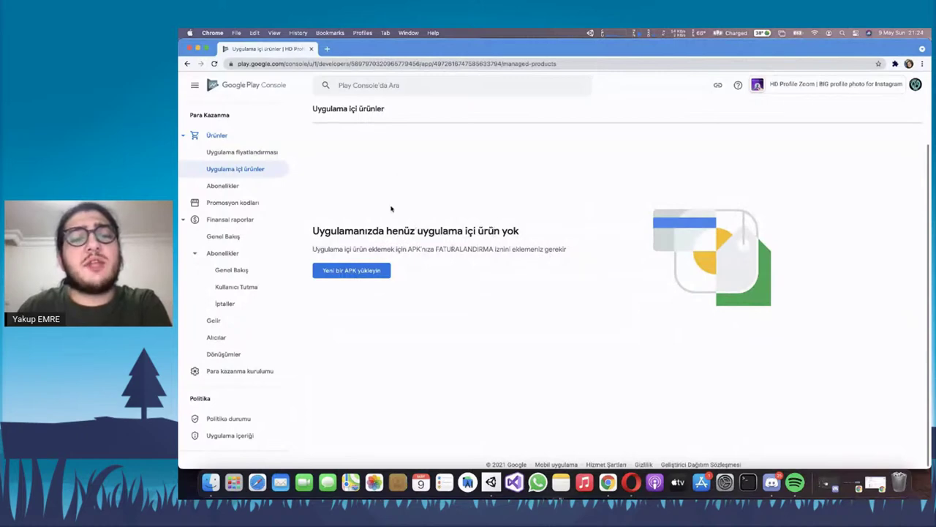
# Open Abonelikler, which shows no in-app products yet, then go to Promosyon kodları
pyautogui.click(223, 185)
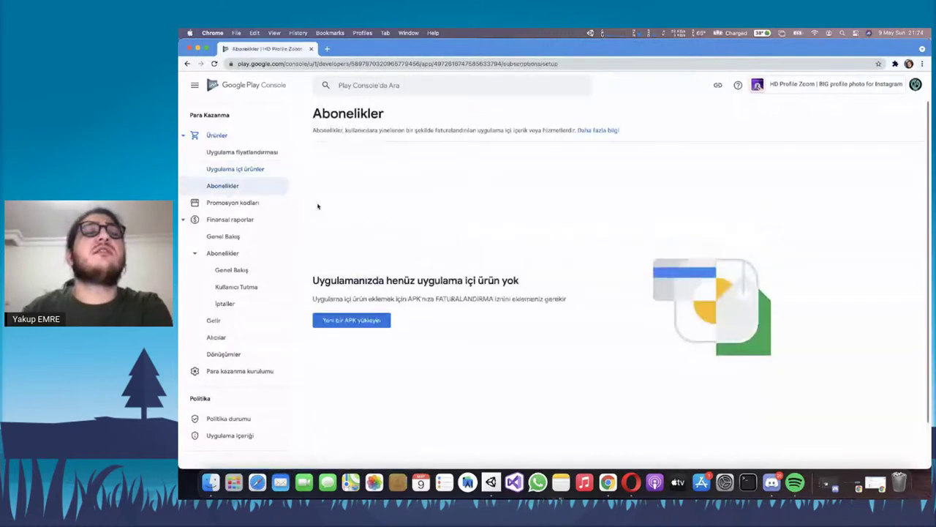
pyautogui.scroll(-1, 348, 207)
pyautogui.moveTo(323, 228); pyautogui.dragTo(536, 245)
pyautogui.click(536, 246)
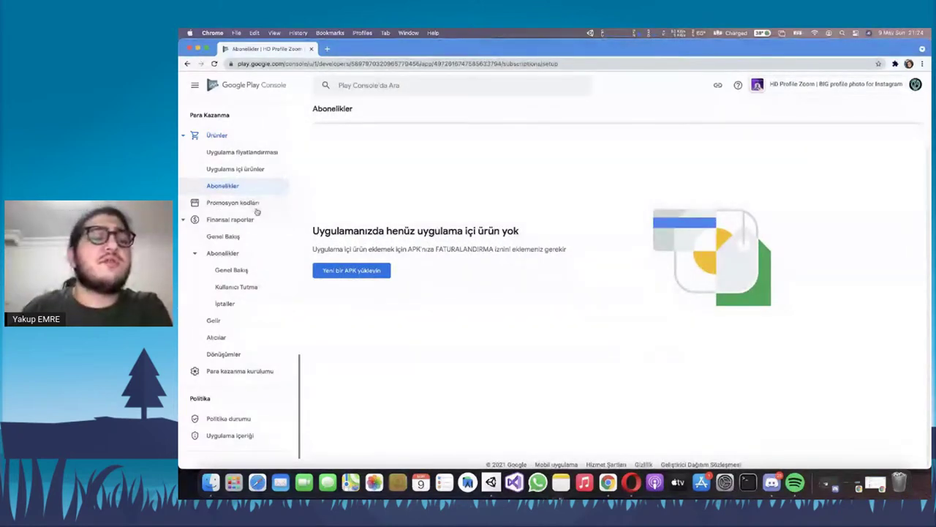
pyautogui.click(255, 206)
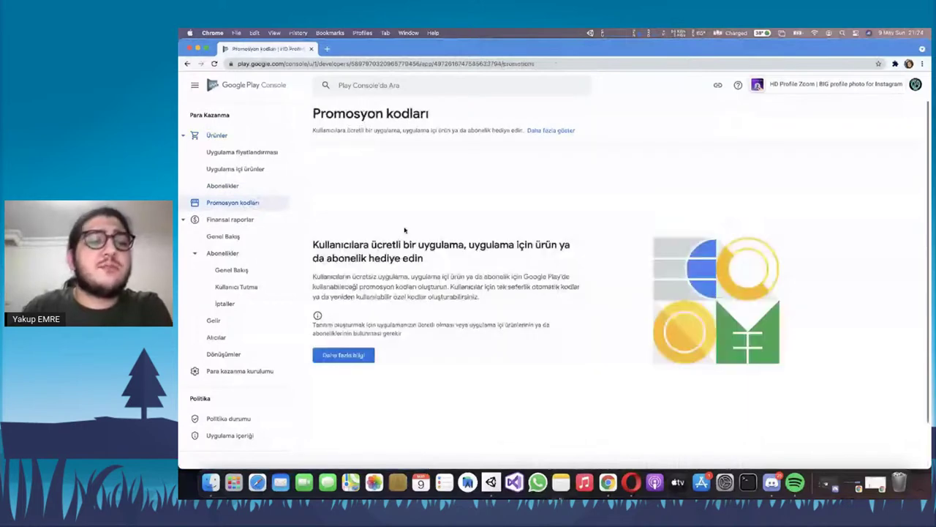
# Scroll the Promosyon kodları page, then open the financial reports overview
pyautogui.scroll(-2, 404, 229)
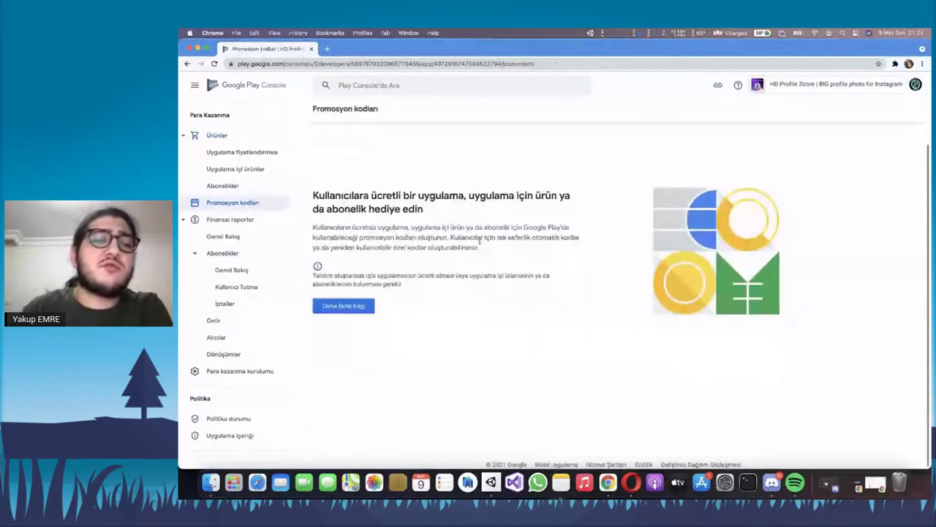
pyautogui.scroll(2, 454, 256)
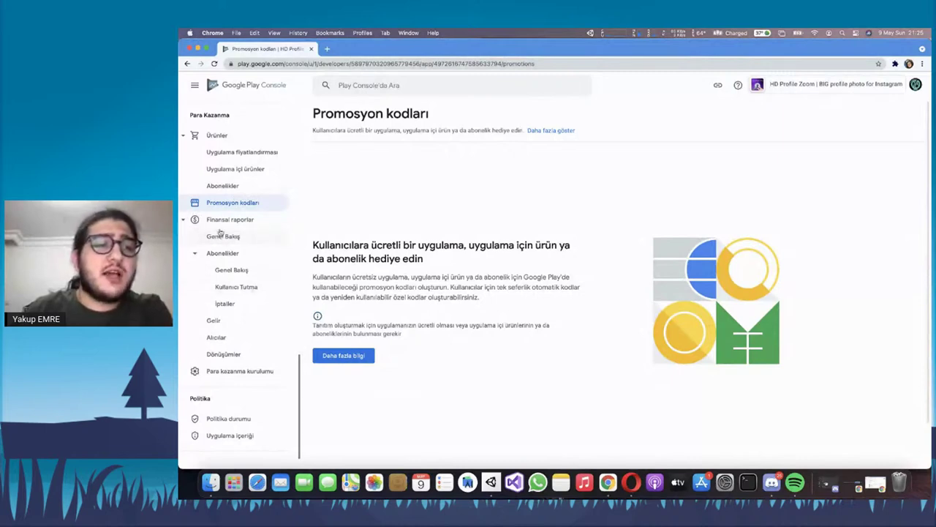
pyautogui.click(221, 233)
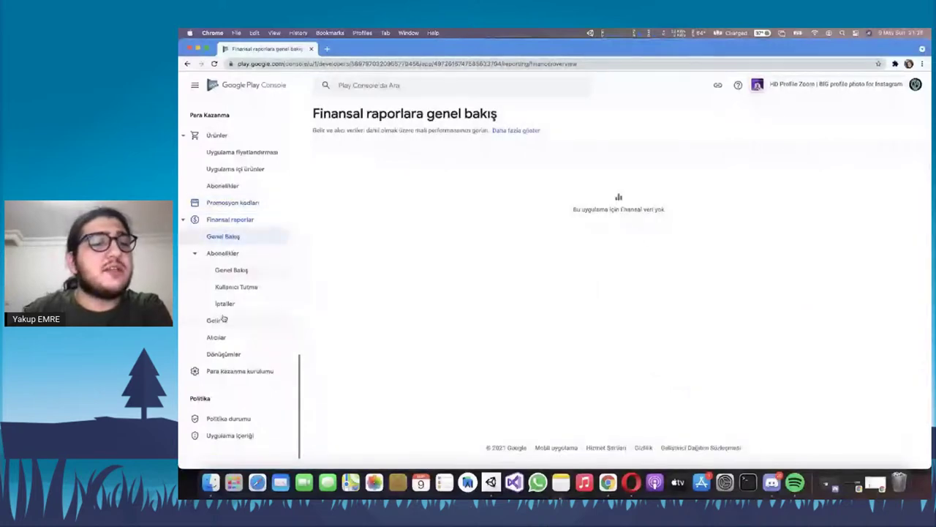
# View the Dönüşümler conversions report, then go to the Para kazanma kurulumu monetization setup page
pyautogui.click(223, 354)
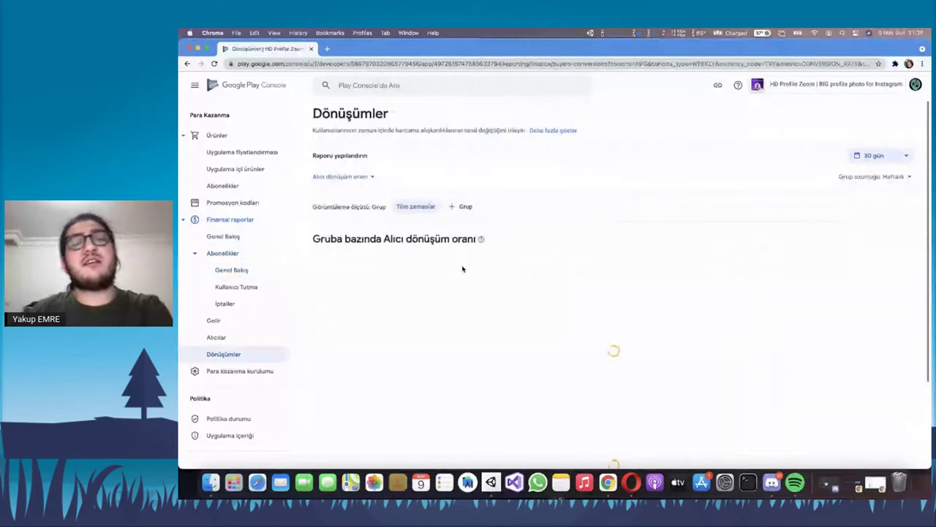
pyautogui.scroll(-5, 554, 257)
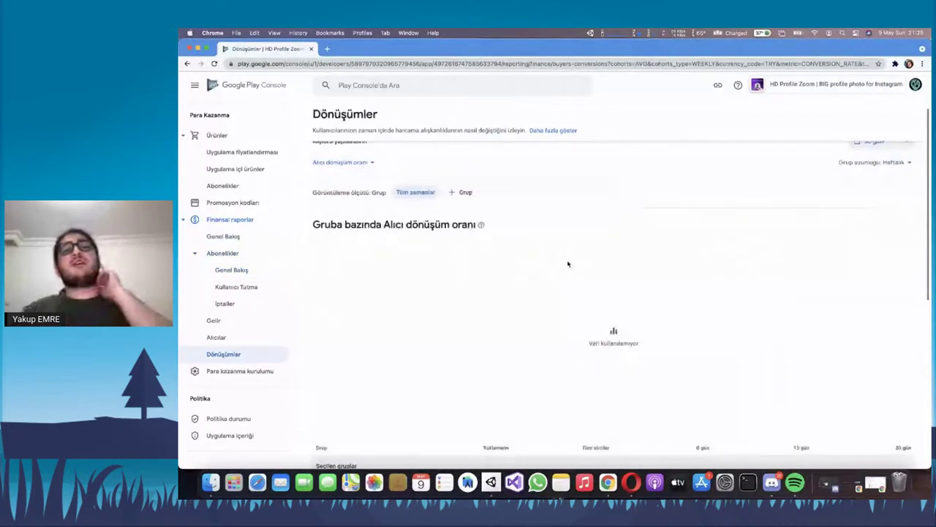
pyautogui.click(250, 371)
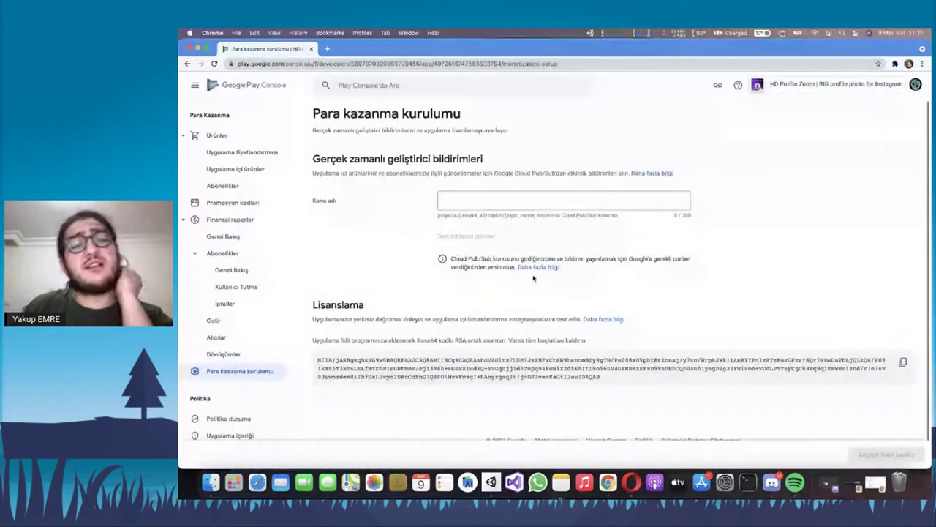
pyautogui.click(526, 202)
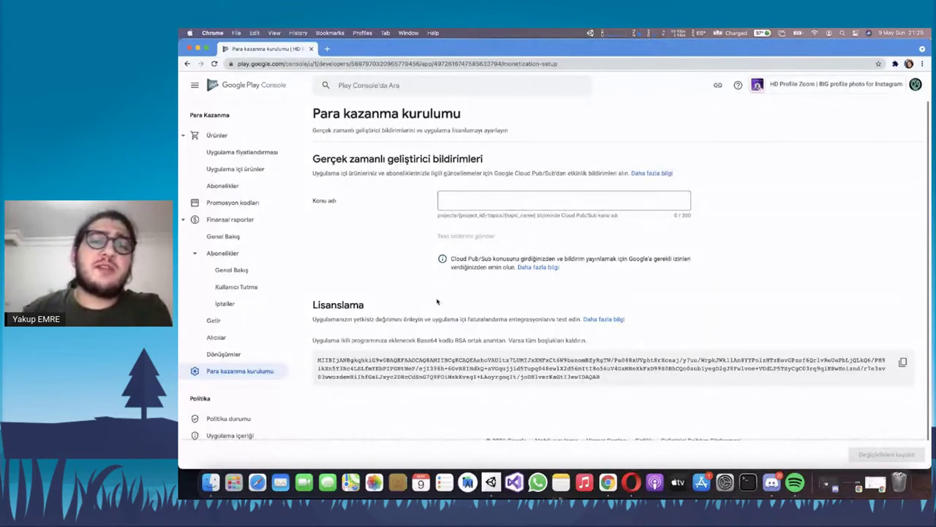
pyautogui.scroll(-1, 336, 349)
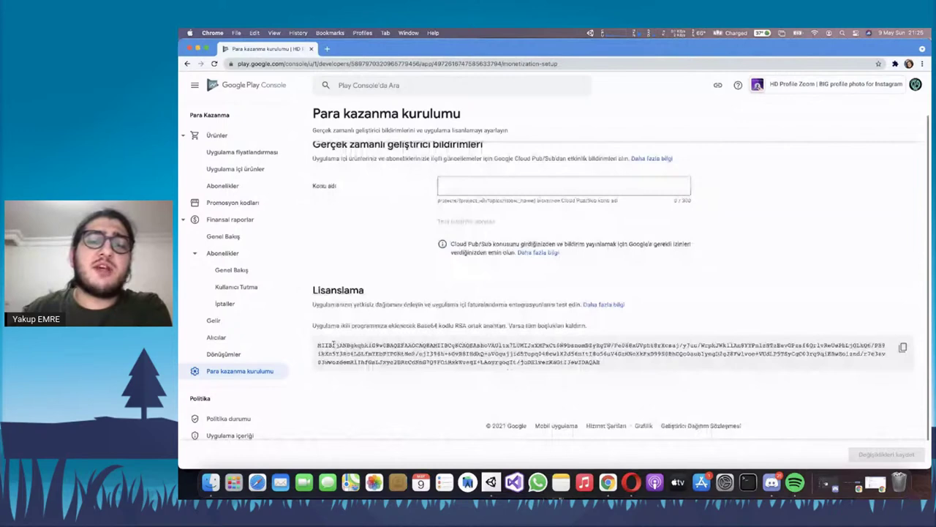
pyautogui.moveTo(320, 346); pyautogui.dragTo(610, 363)
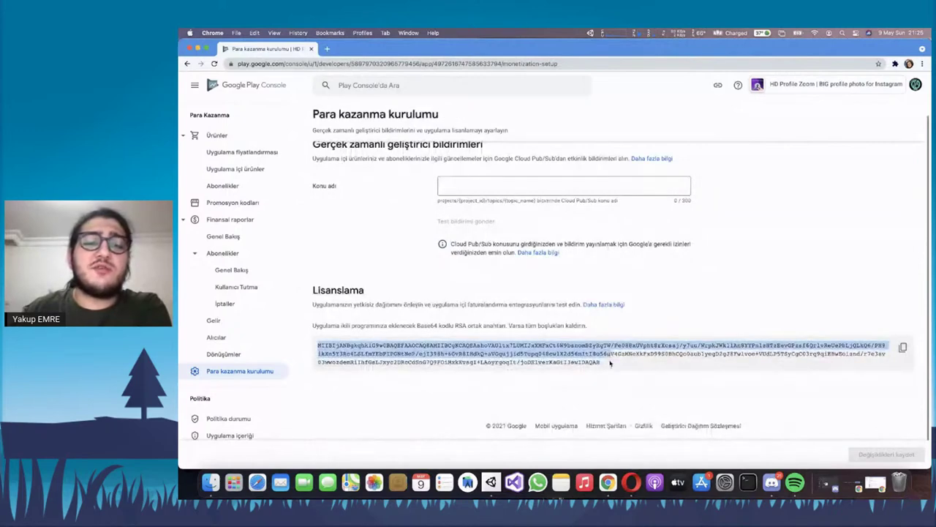
pyautogui.click(610, 363)
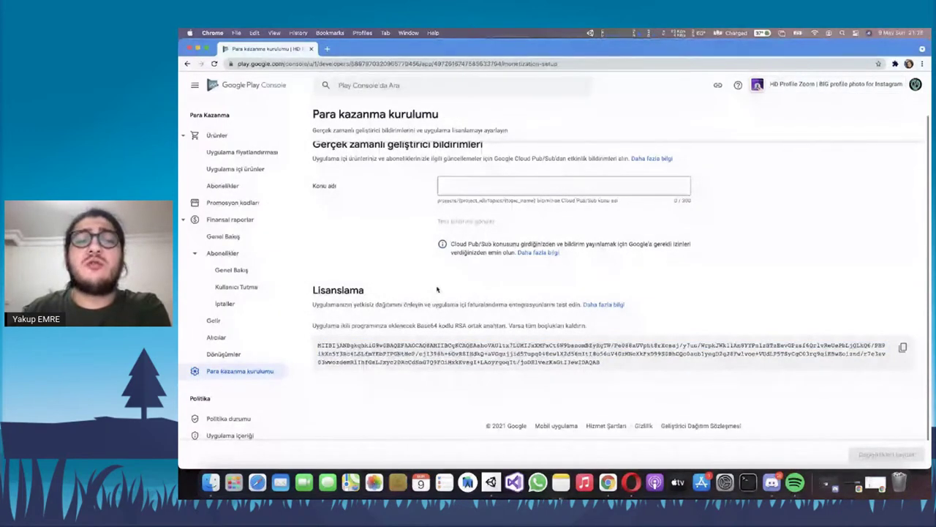
pyautogui.scroll(-1, 274, 362)
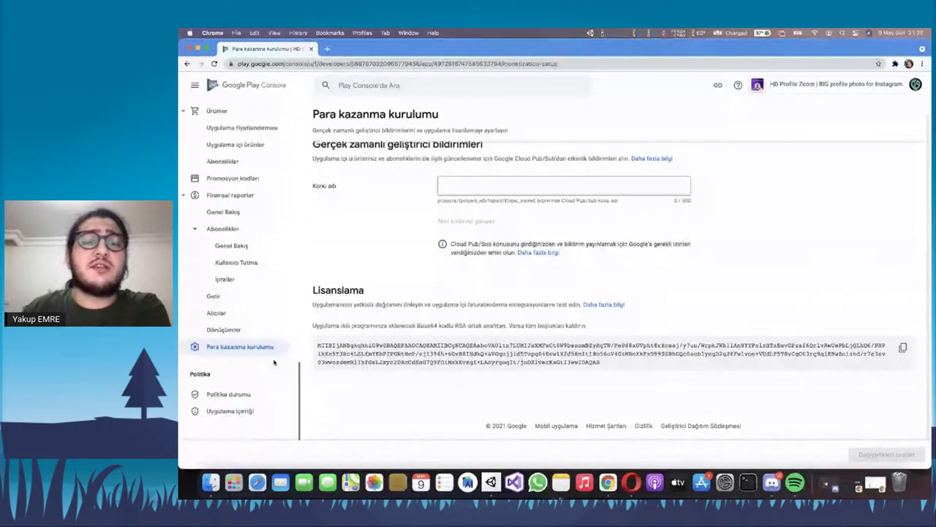
pyautogui.click(229, 394)
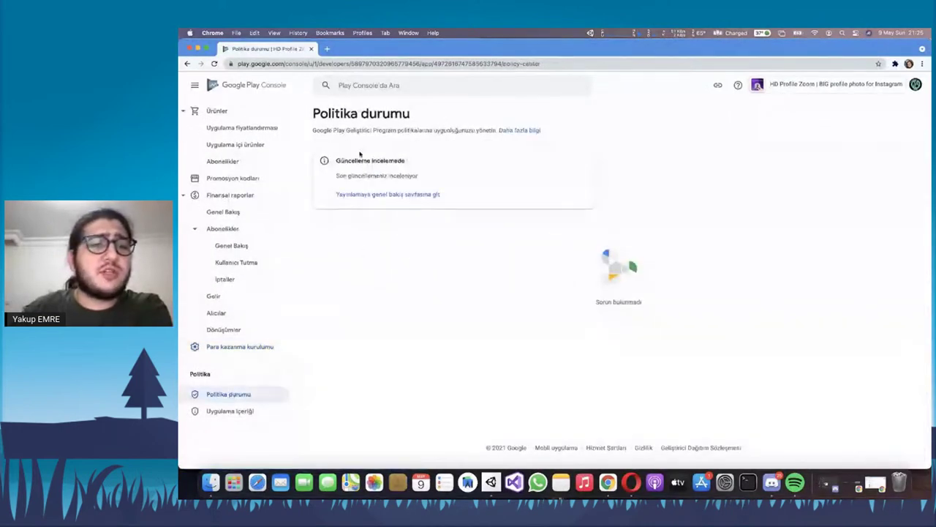
# Highlight the page description and the 'Güncelleme incelemede' status heading on Politika durumu
pyautogui.moveTo(335, 159); pyautogui.dragTo(430, 177)
pyautogui.click(376, 209)
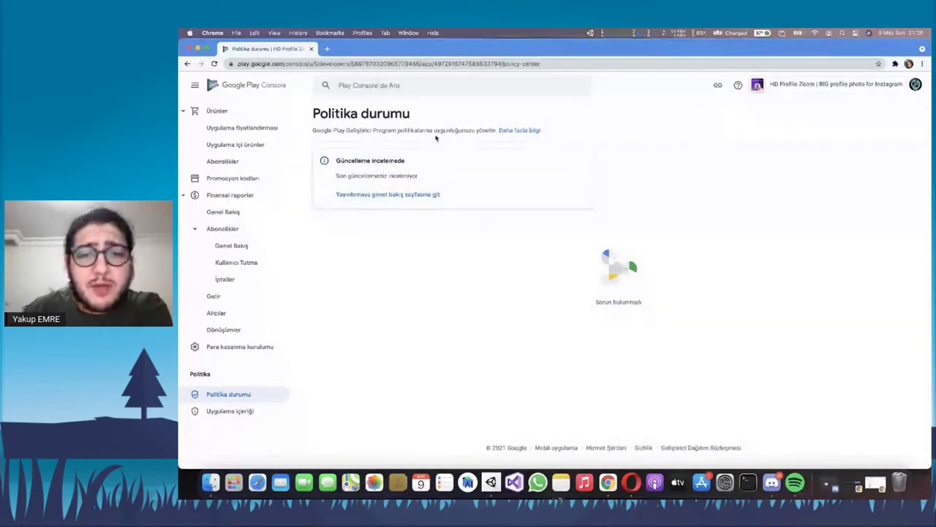
pyautogui.tripleClick(363, 128)
pyautogui.moveTo(336, 161); pyautogui.dragTo(421, 167)
pyautogui.click(420, 178)
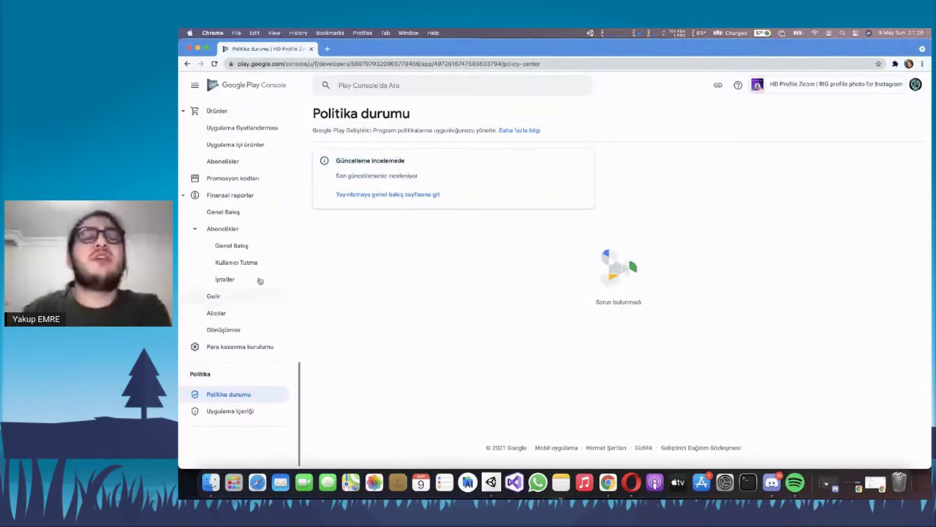
# Highlight both status card lines and the 'Sorun bulunmadı' no-issues message
pyautogui.moveTo(338, 163); pyautogui.dragTo(363, 155)
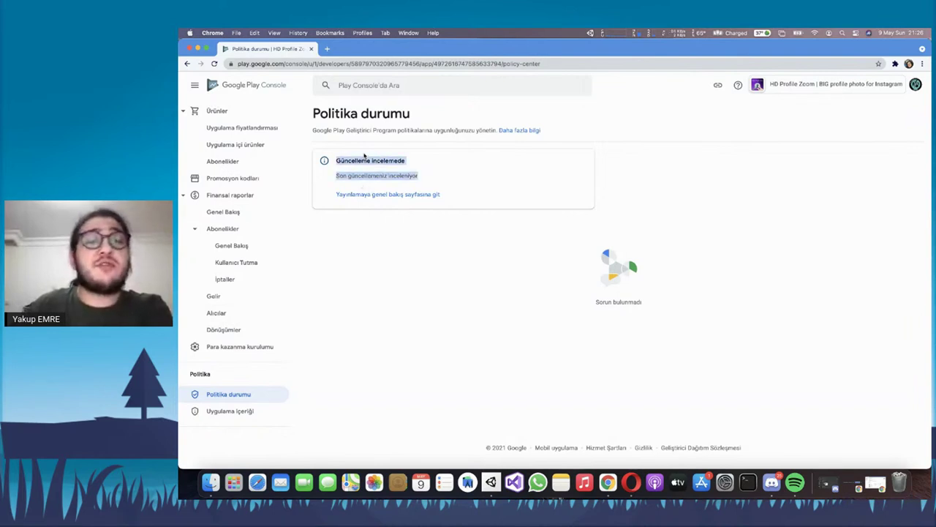
pyautogui.click(540, 176)
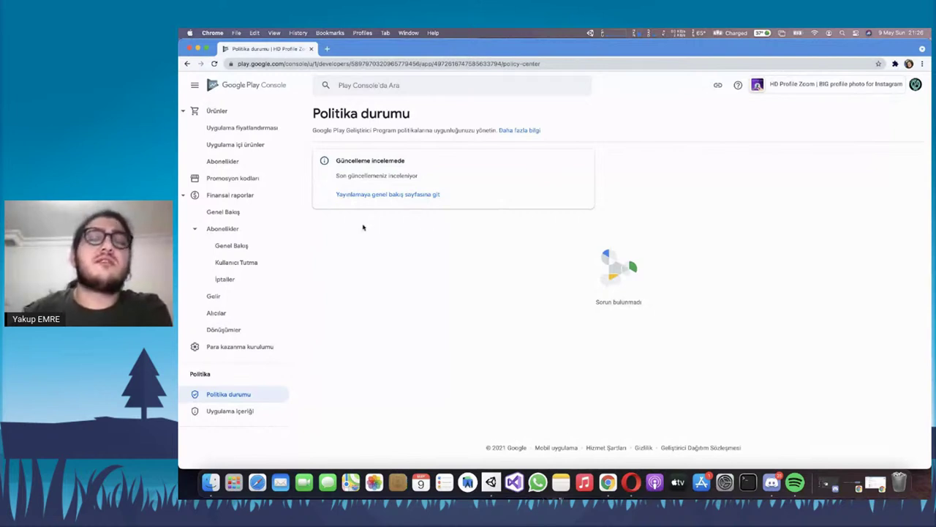
pyautogui.tripleClick(589, 306)
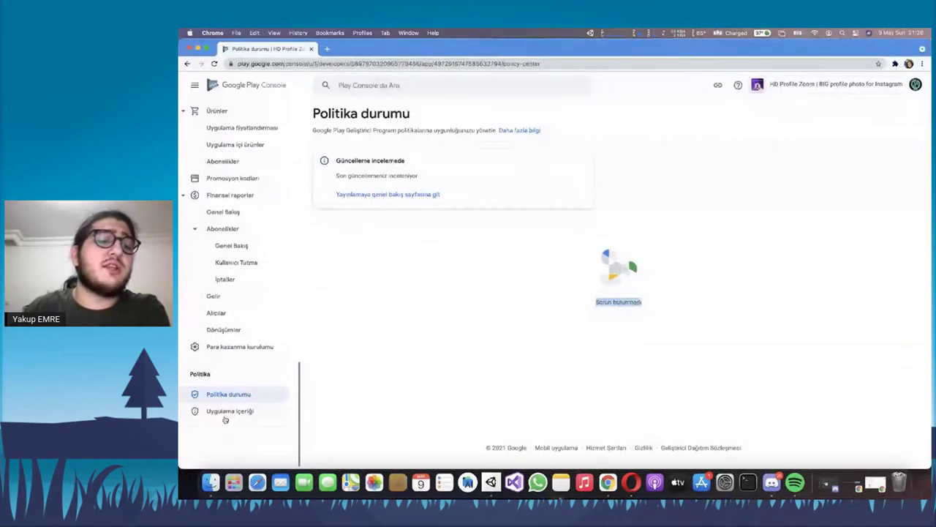
pyautogui.click(226, 412)
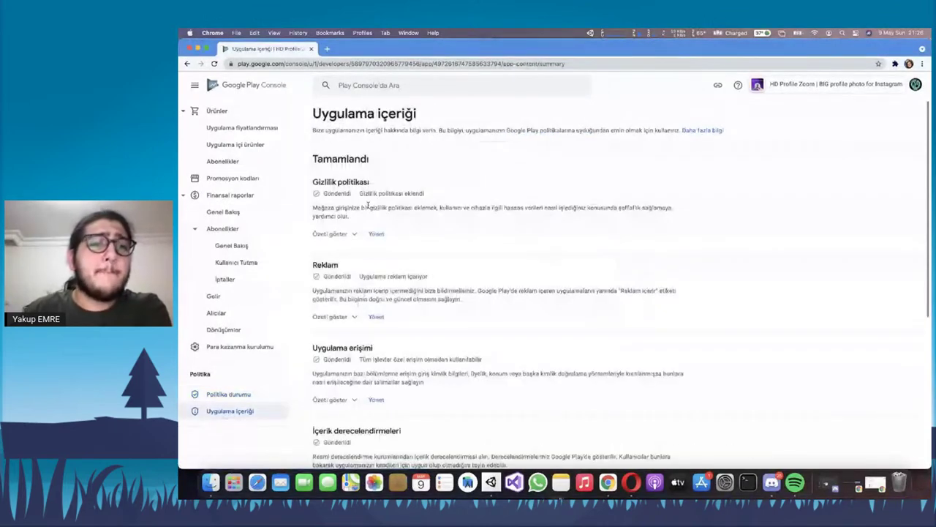
# Select portions of the Gizlilik politikası description on the Uygulama içeriği page
pyautogui.scroll(-5, 370, 201)
pyautogui.scroll(5, 371, 193)
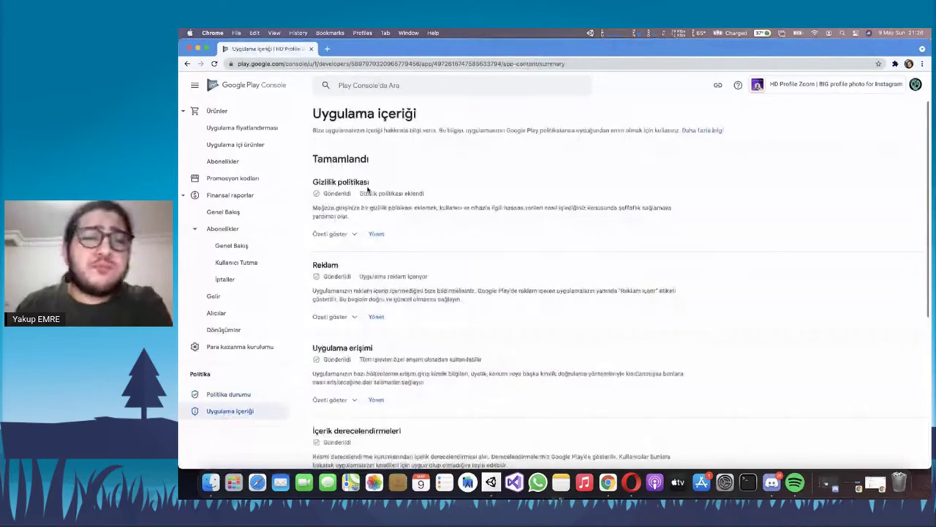
pyautogui.tripleClick(417, 215)
pyautogui.click(489, 213)
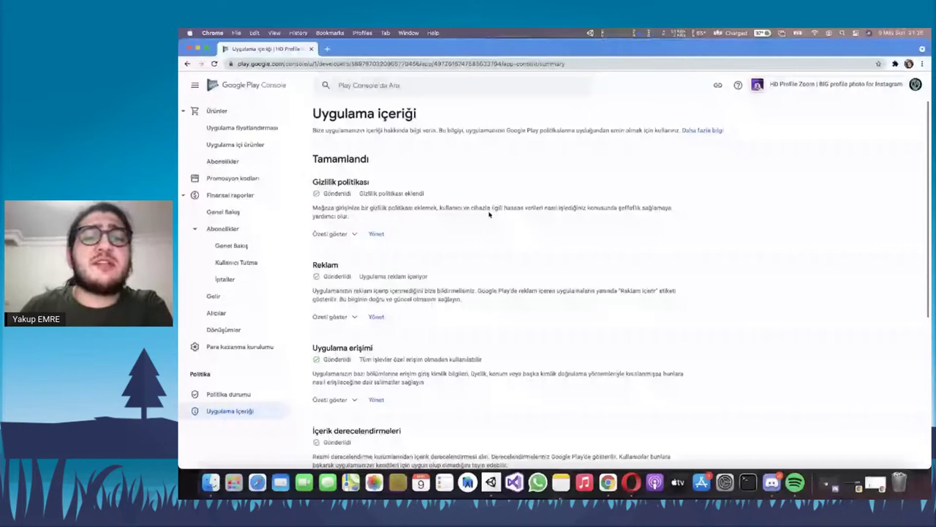
pyautogui.moveTo(452, 208); pyautogui.dragTo(675, 212)
pyautogui.click(454, 214)
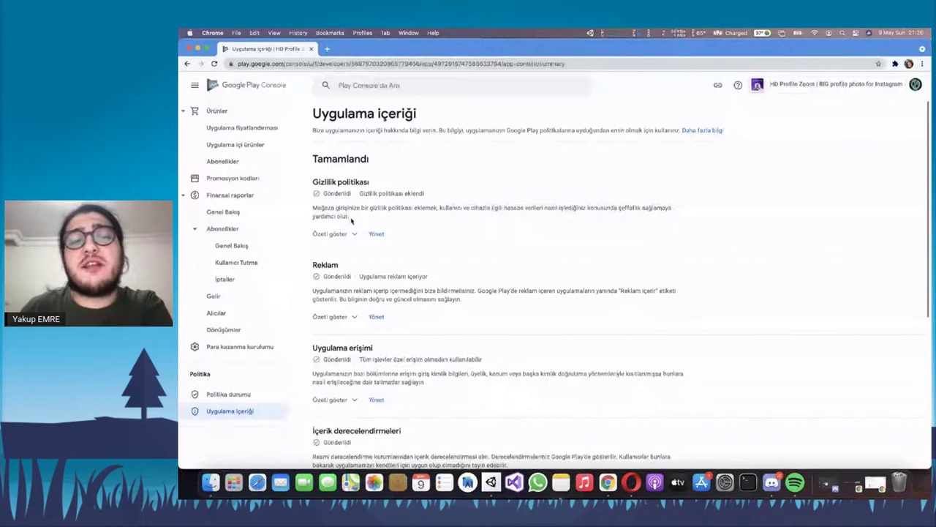
# Show and hide the privacy policy summary with its URL, then highlight the description
pyautogui.click(335, 234)
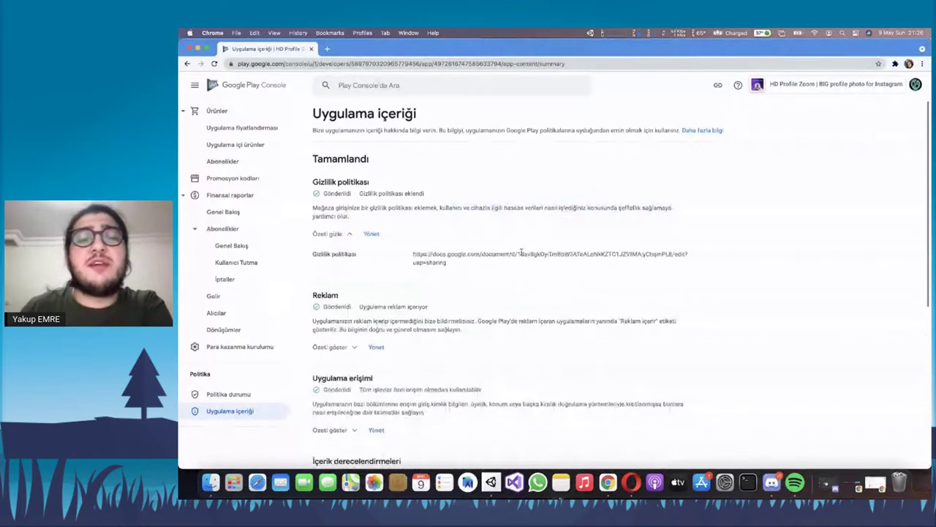
pyautogui.press('space')
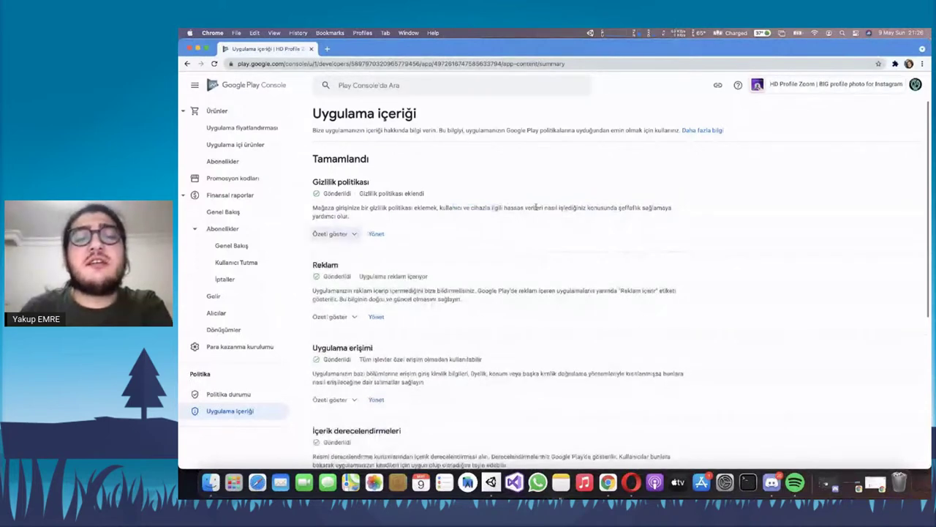
pyautogui.tripleClick(536, 207)
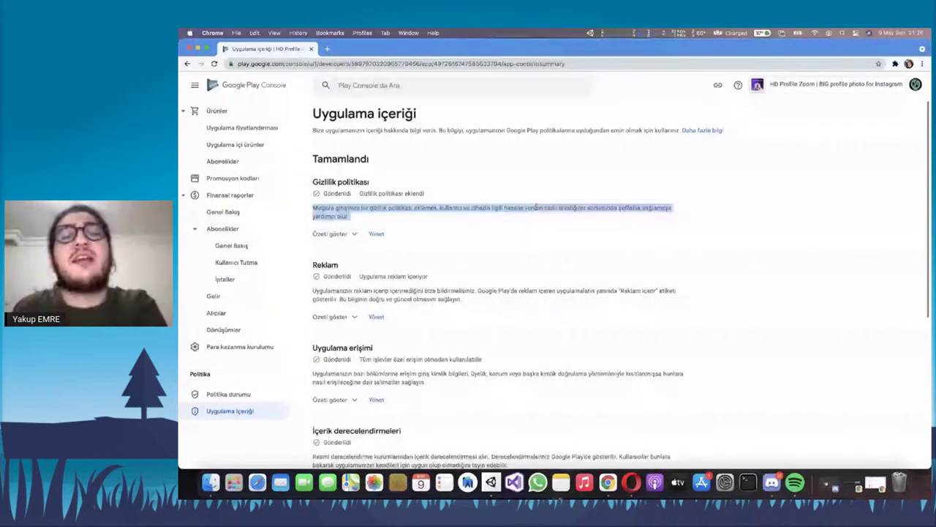
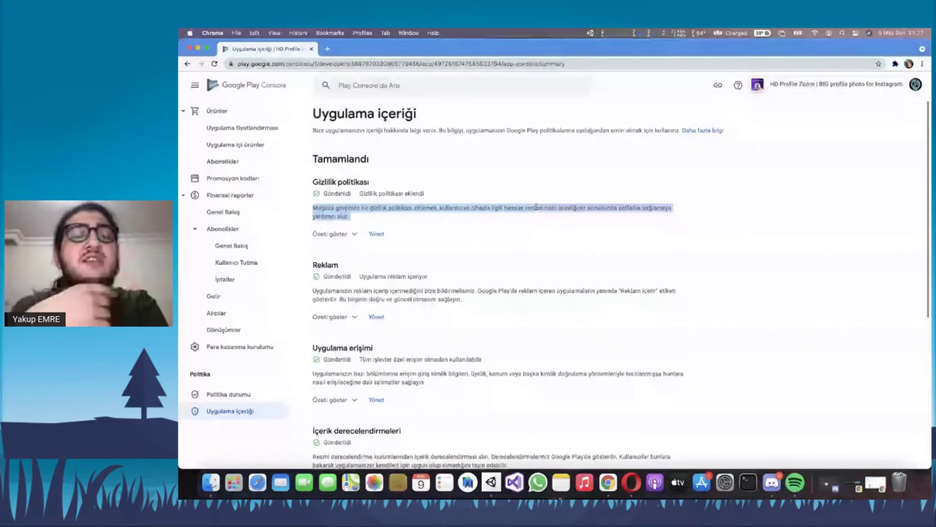
# Review the ads declaration summary and the app access description on the app content page
pyautogui.scroll(10, 210, 198)
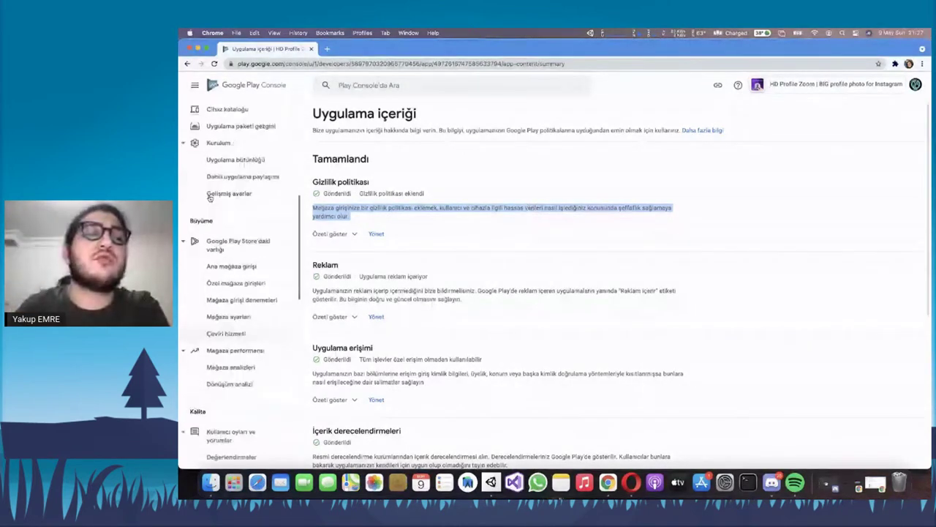
pyautogui.scroll(-10, 210, 198)
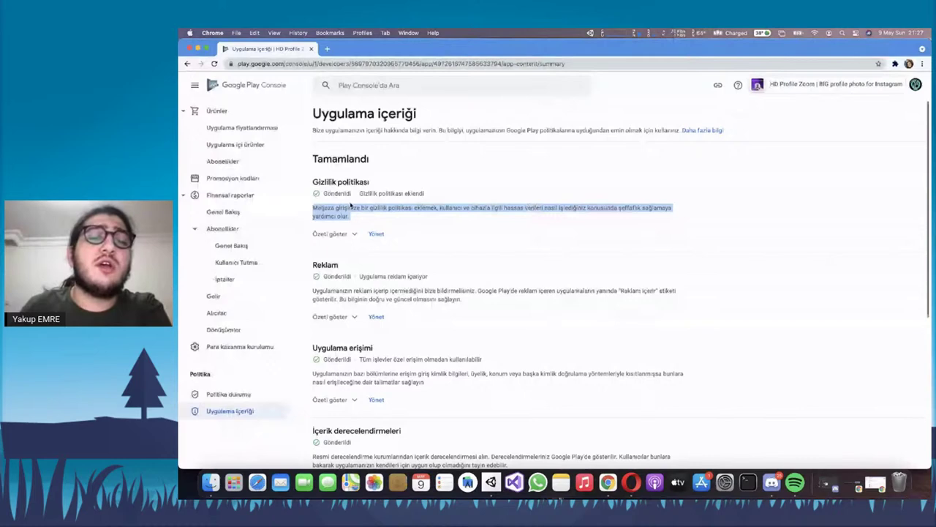
pyautogui.scroll(-2, 366, 213)
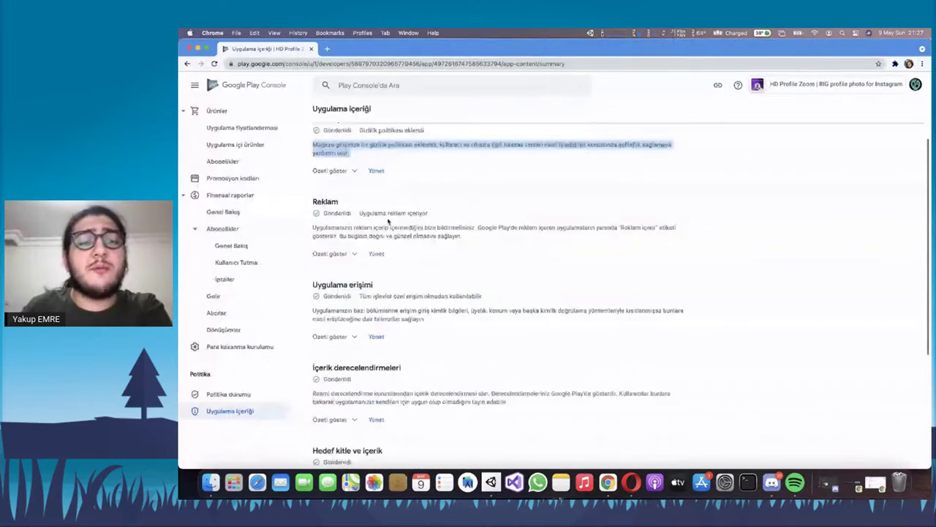
pyautogui.click(351, 254)
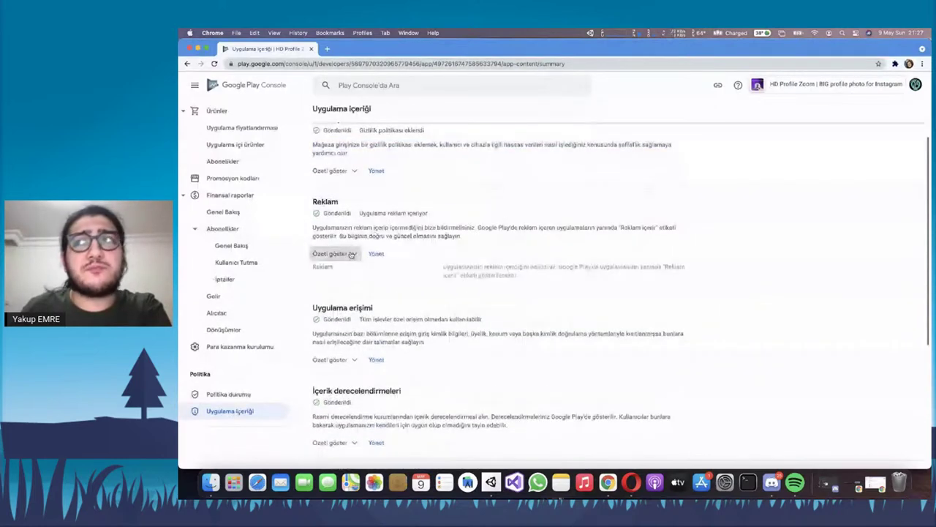
pyautogui.click(351, 254)
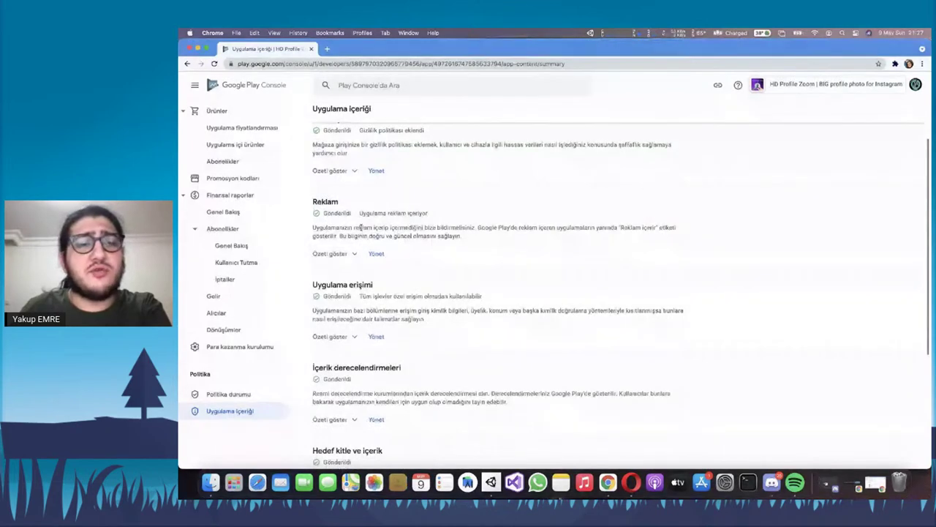
pyautogui.tripleClick(360, 227)
pyautogui.doubleClick(358, 228)
pyautogui.tripleClick(357, 228)
pyautogui.doubleClick(355, 227)
pyautogui.tripleClick(353, 228)
pyautogui.scroll(-1, 415, 219)
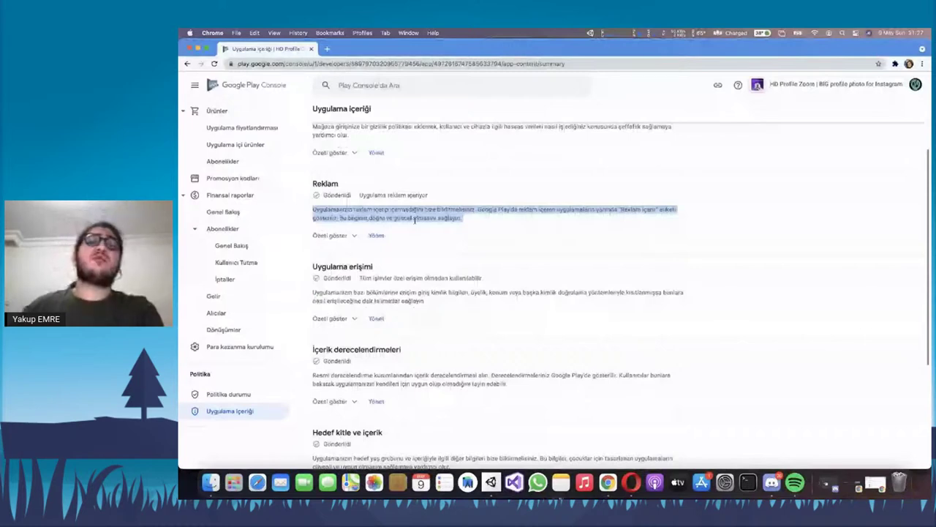
pyautogui.scroll(-4, 354, 188)
pyautogui.tripleClick(355, 187)
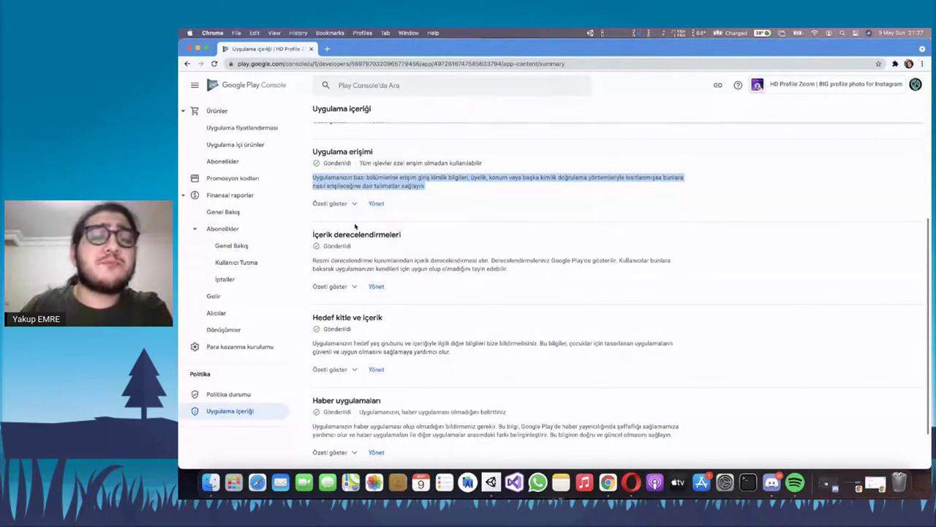
# Expand the İçerik derecelendirmeleri summary to show the content rating badges
pyautogui.scroll(-1, 437, 239)
pyautogui.click(437, 239)
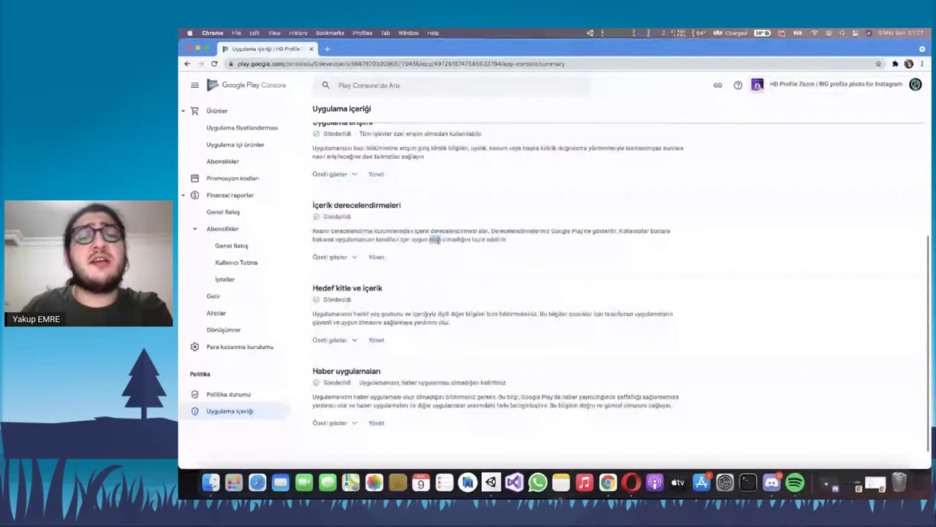
pyautogui.click(348, 256)
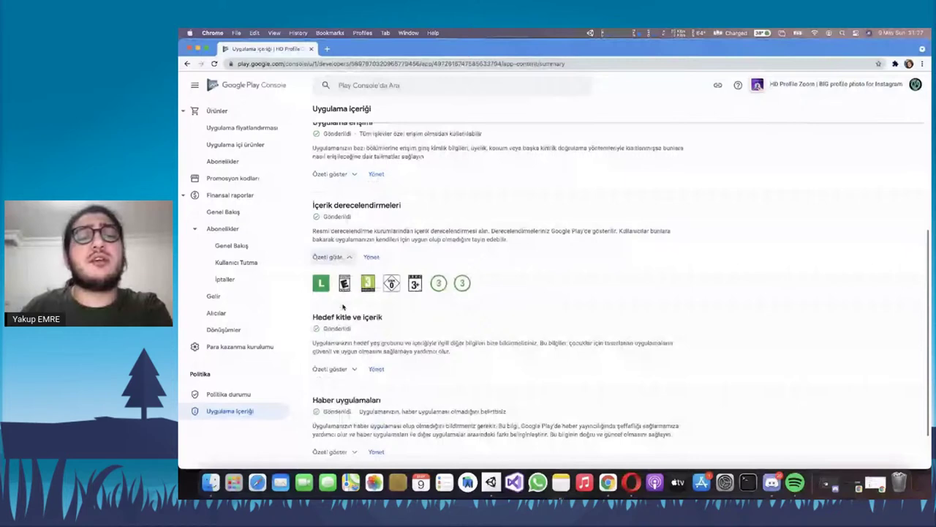
pyautogui.click(351, 264)
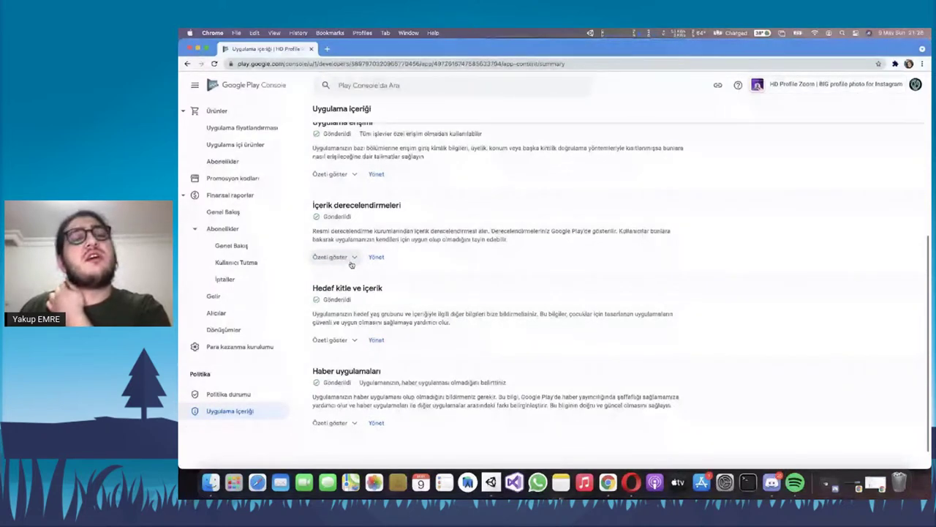
pyautogui.tripleClick(445, 233)
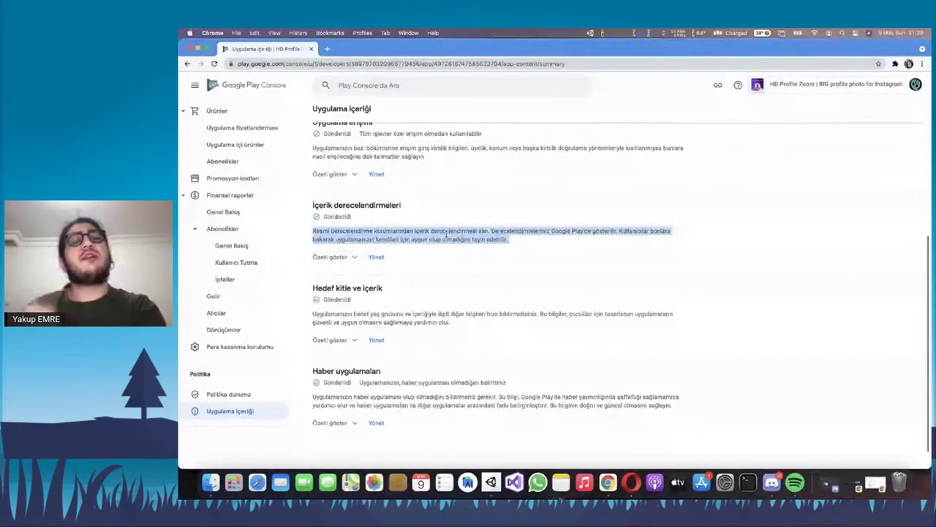
pyautogui.tripleClick(445, 233)
pyautogui.doubleClick(447, 239)
pyautogui.click(471, 238)
pyautogui.tripleClick(471, 237)
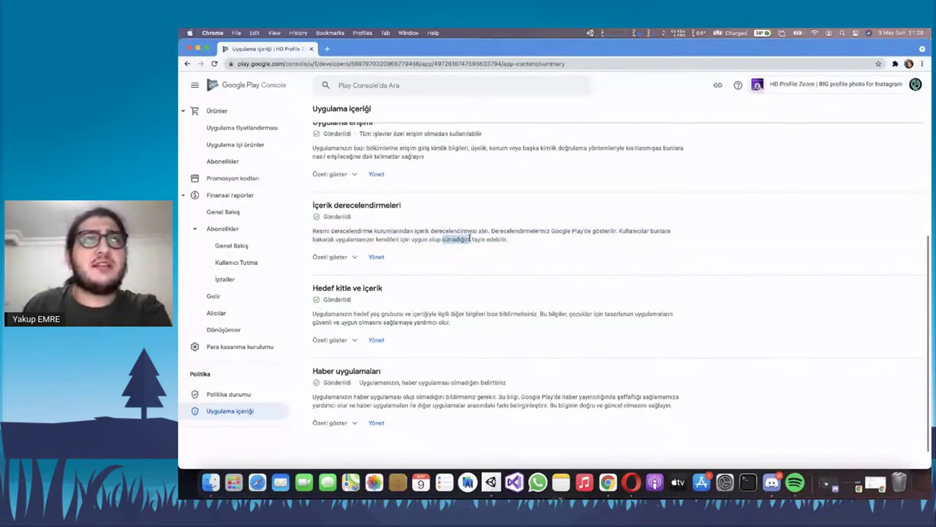
pyautogui.click(348, 257)
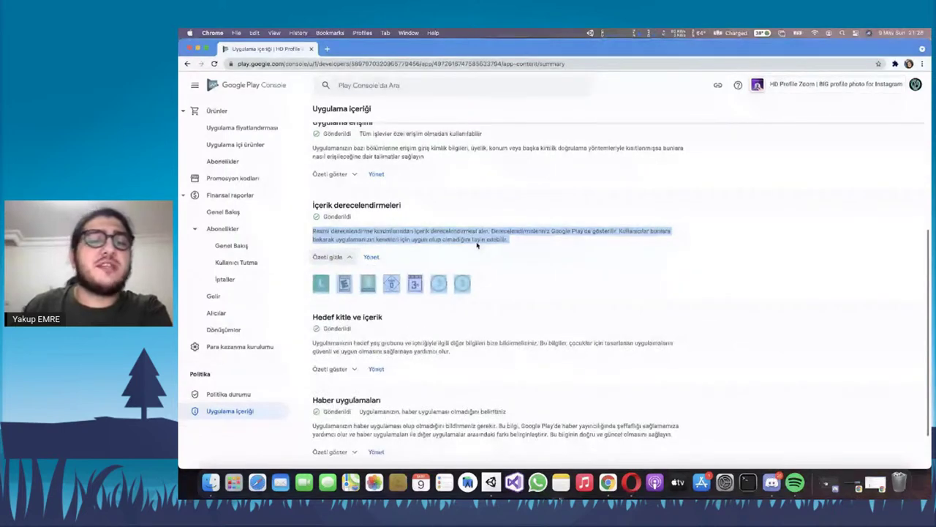
pyautogui.click(490, 277)
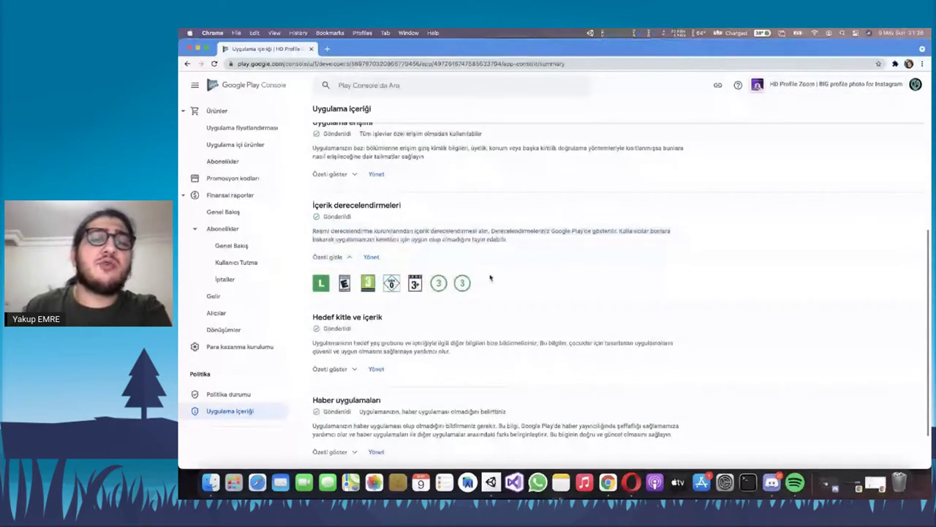
pyautogui.tripleClick(432, 233)
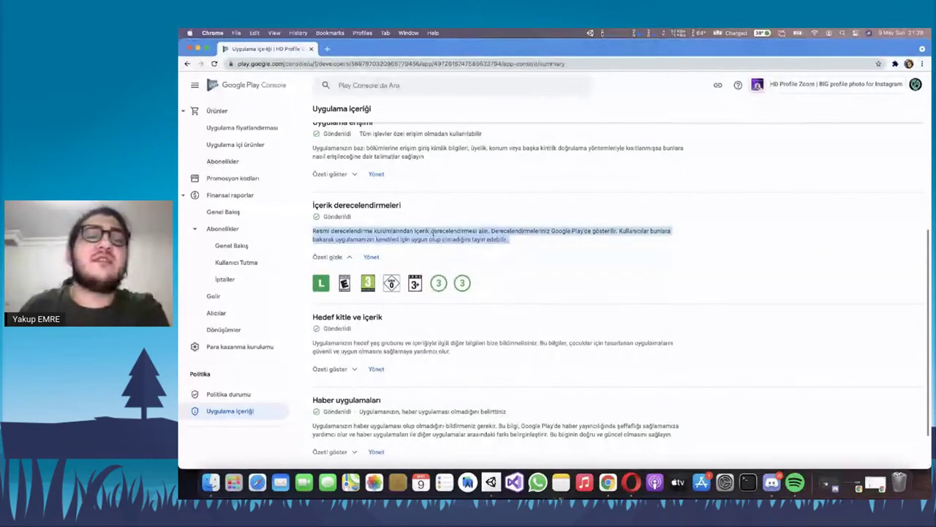
pyautogui.click(433, 232)
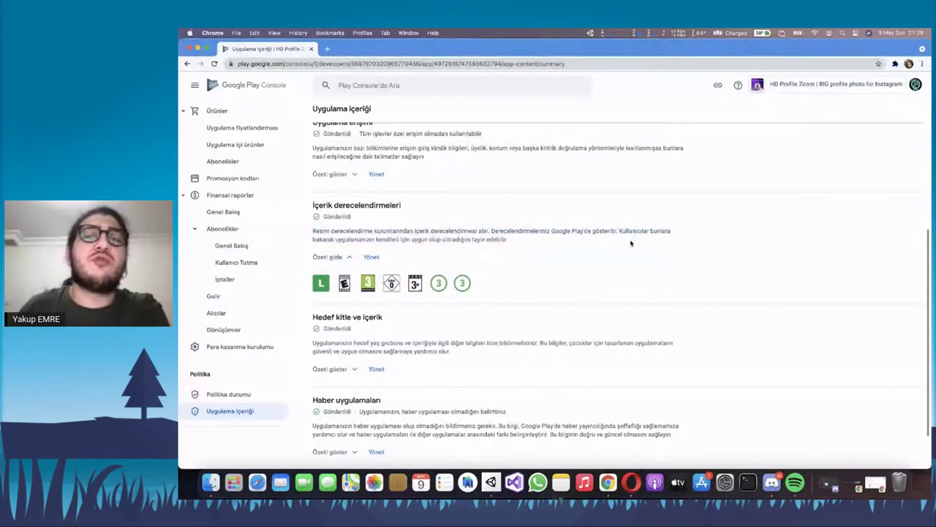
pyautogui.doubleClick(456, 239)
pyautogui.scroll(-2, 428, 271)
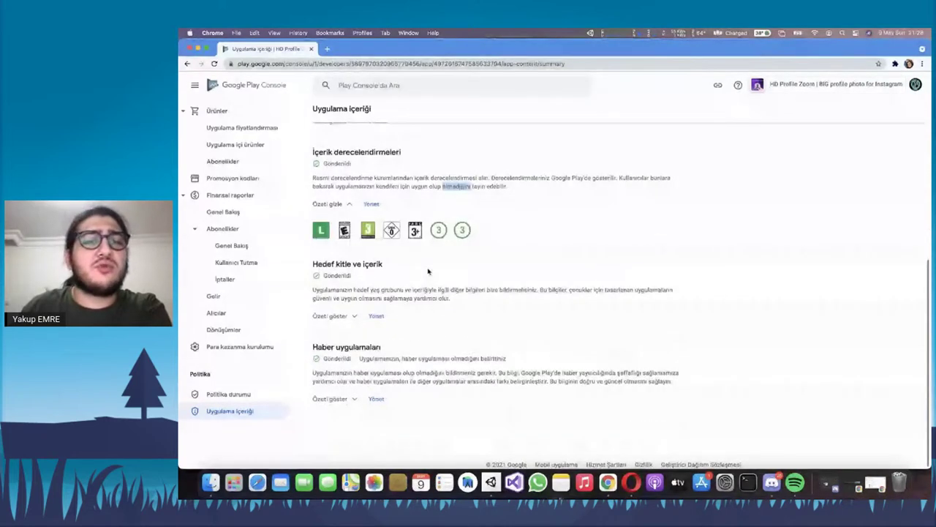
# Expand the Hedef kitle ve içerik summary showing target ages 13-15, 16-17 and 18+
pyautogui.moveTo(462, 232)
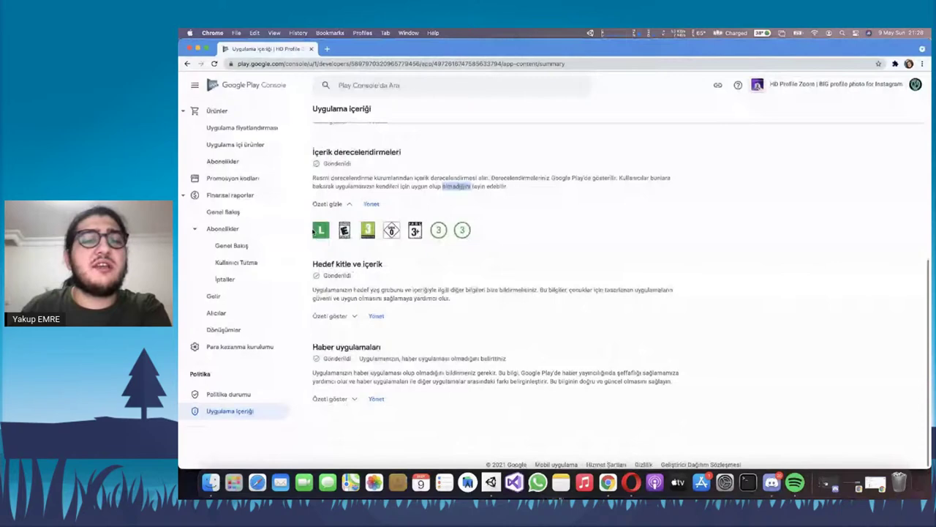
pyautogui.doubleClick(376, 265)
pyautogui.click(403, 270)
pyautogui.click(341, 318)
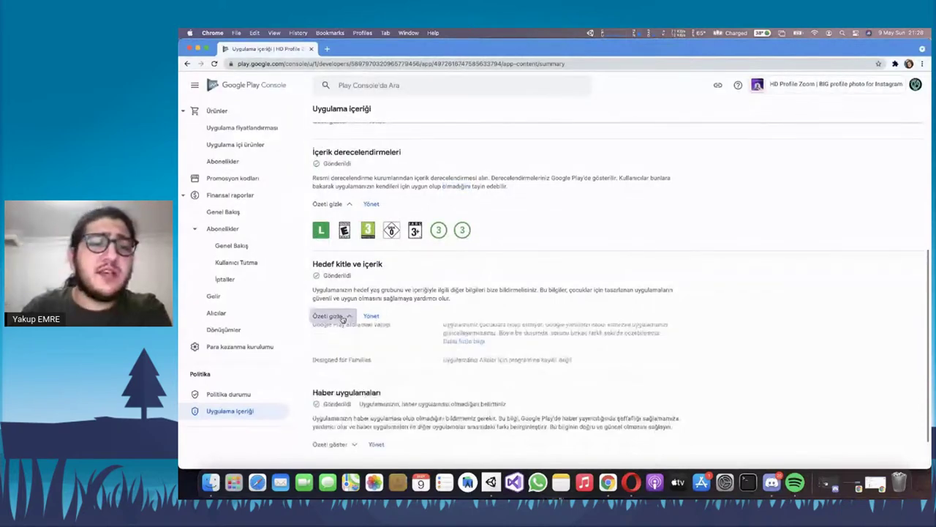
pyautogui.scroll(-2, 505, 279)
pyautogui.moveTo(341, 260); pyautogui.dragTo(641, 271)
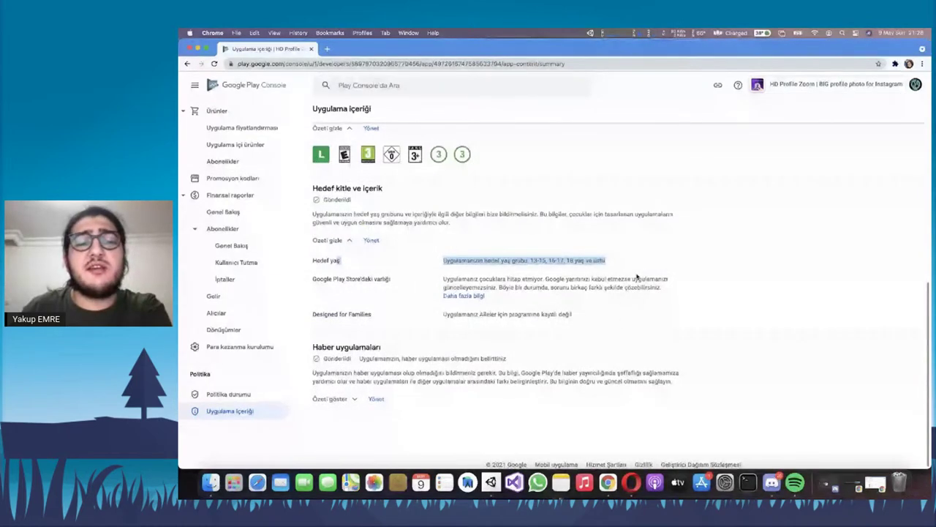
pyautogui.click(636, 277)
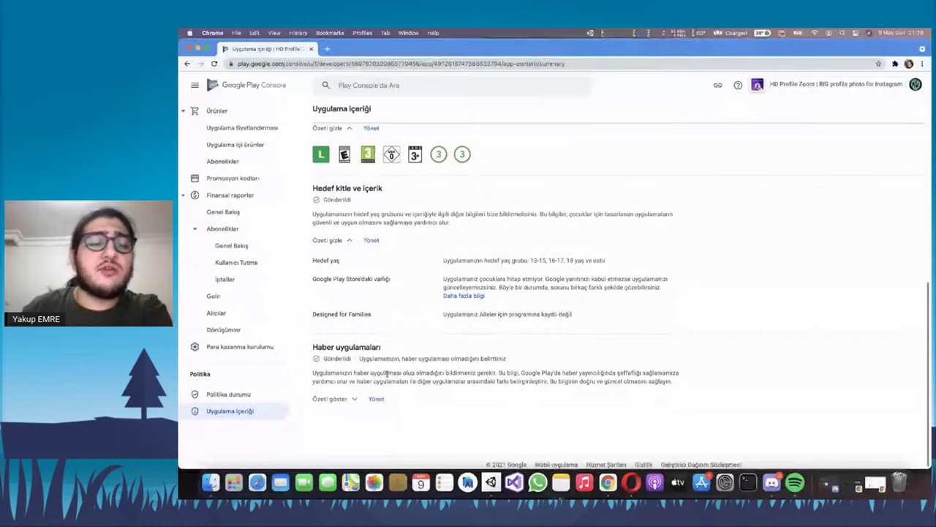
pyautogui.scroll(5, 322, 325)
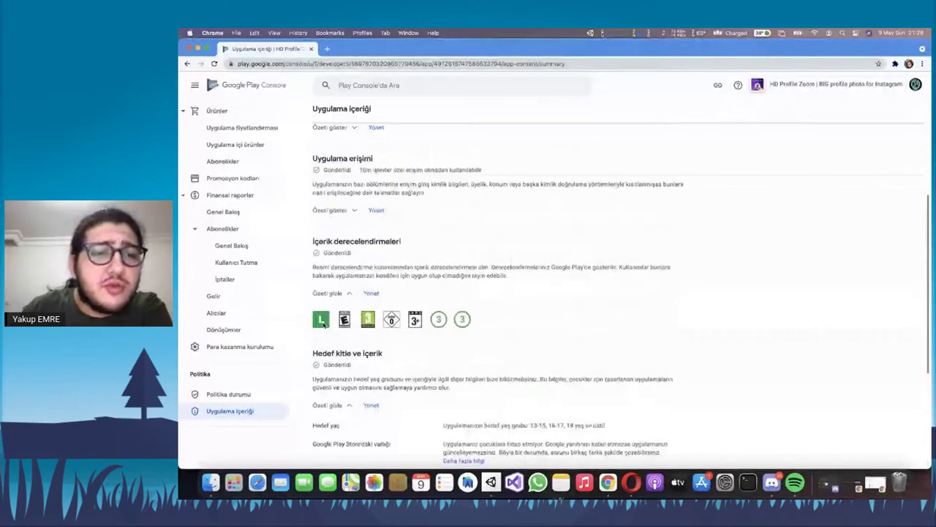
# Scroll back to the top of the app content page and go to Tüm uygulamalar
pyautogui.scroll(1, 323, 325)
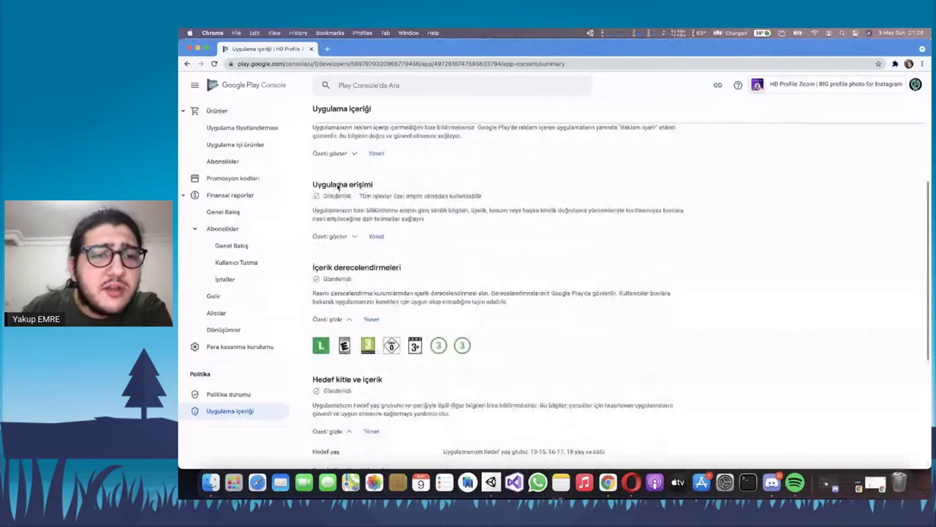
pyautogui.tripleClick(336, 211)
pyautogui.scroll(-1, 334, 176)
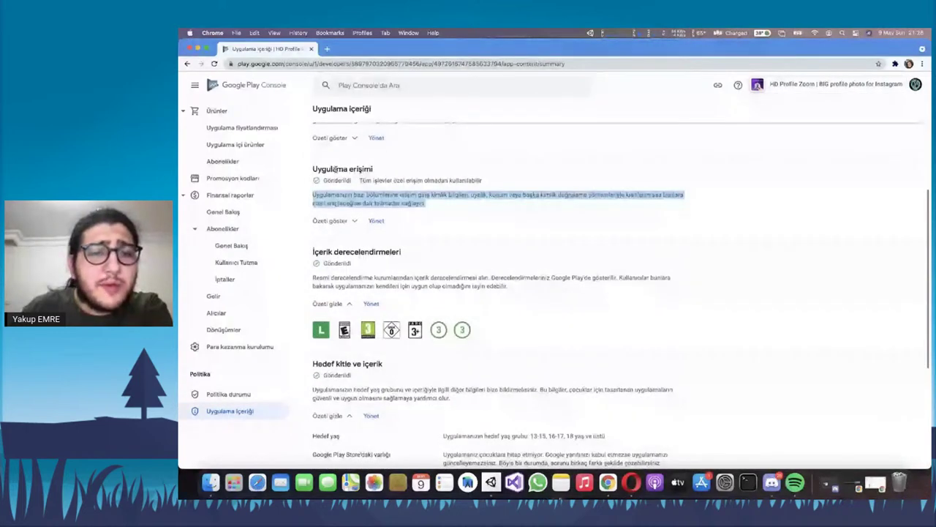
pyautogui.scroll(-5, 330, 290)
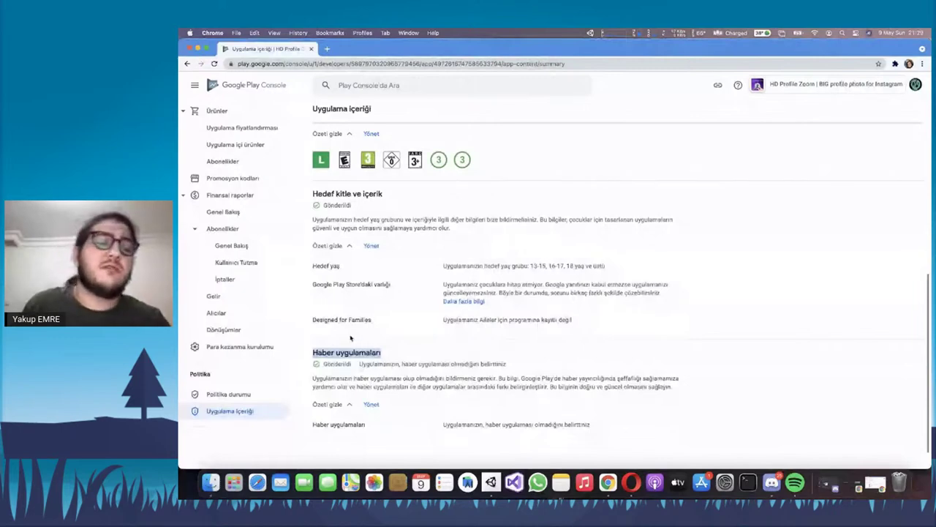
pyautogui.scroll(2, 350, 338)
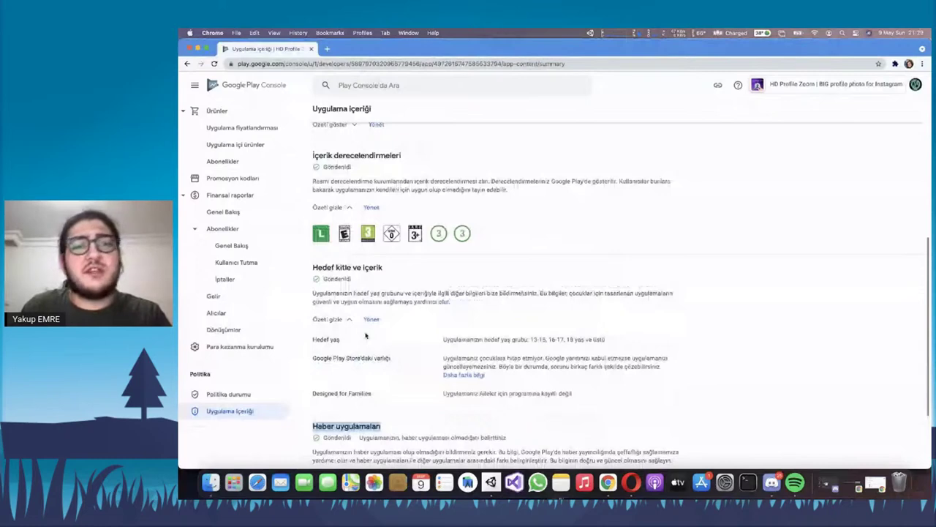
pyautogui.scroll(8, 365, 335)
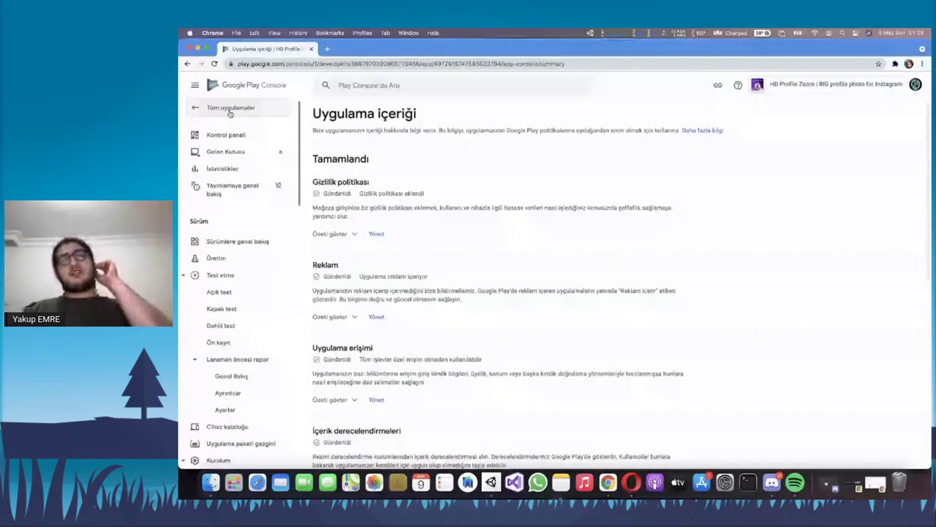
pyautogui.click(230, 109)
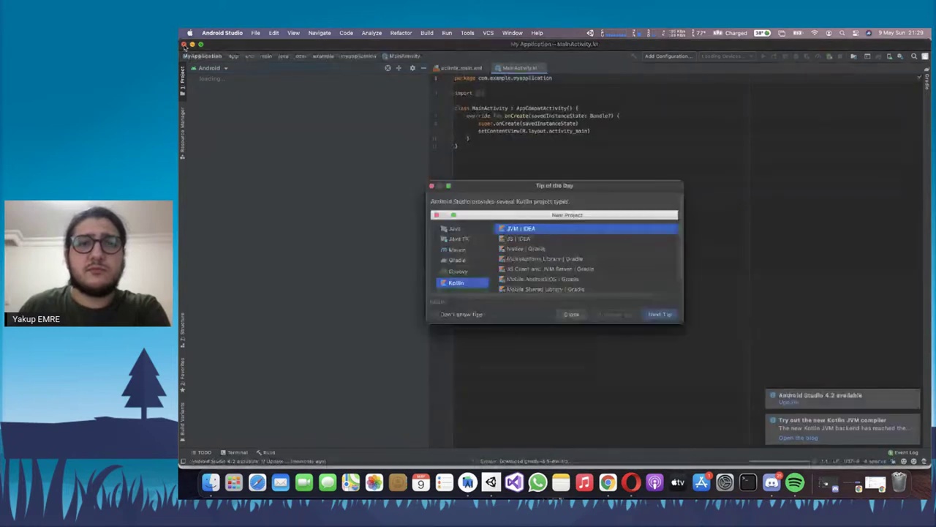
# Dismiss the tip of the day, close My Application cancelling its import, and show the welcome window
pyautogui.click(567, 315)
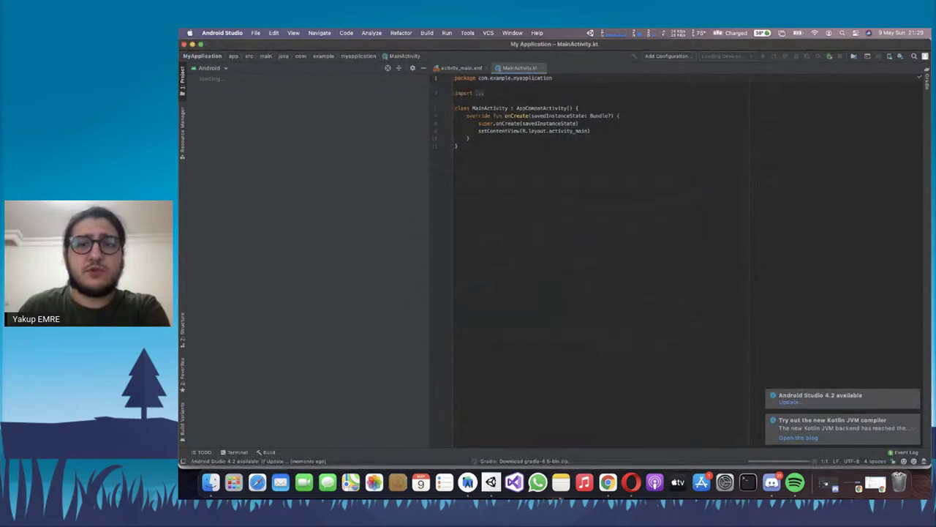
pyautogui.click(184, 44)
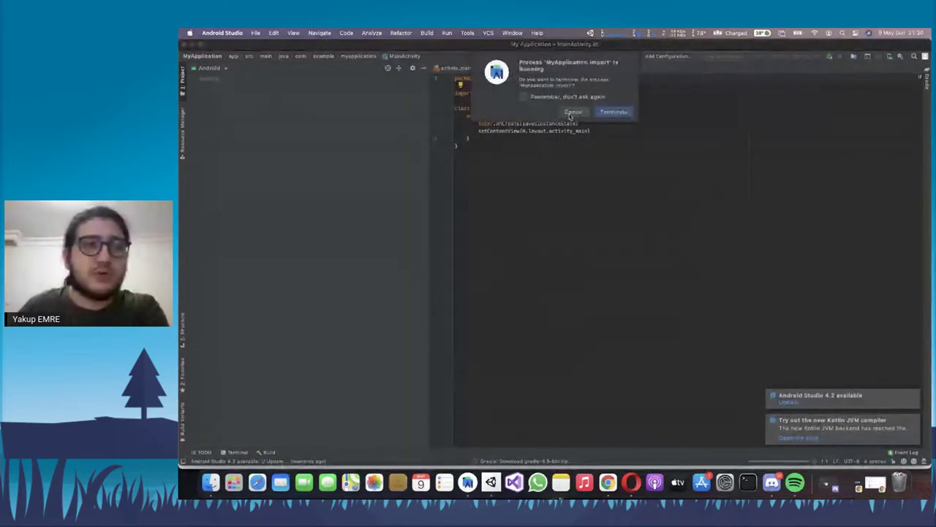
pyautogui.click(613, 111)
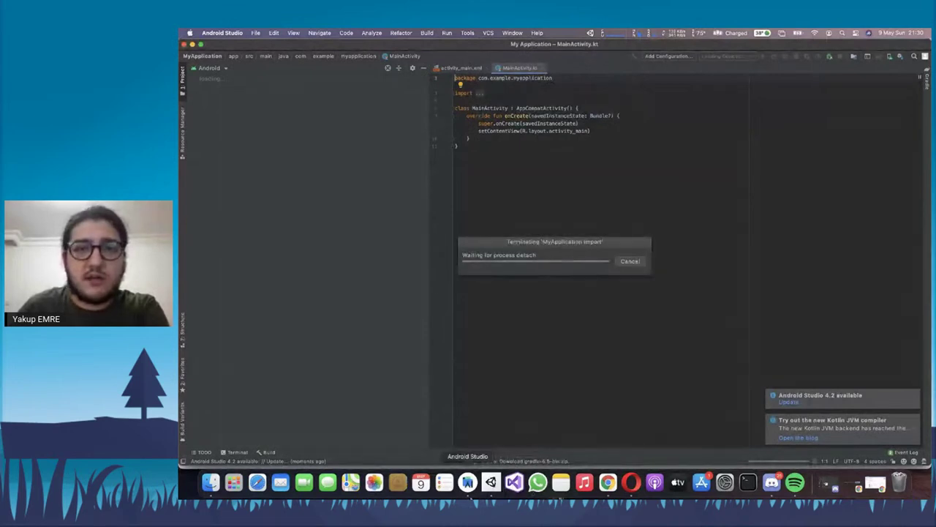
pyautogui.click(630, 262)
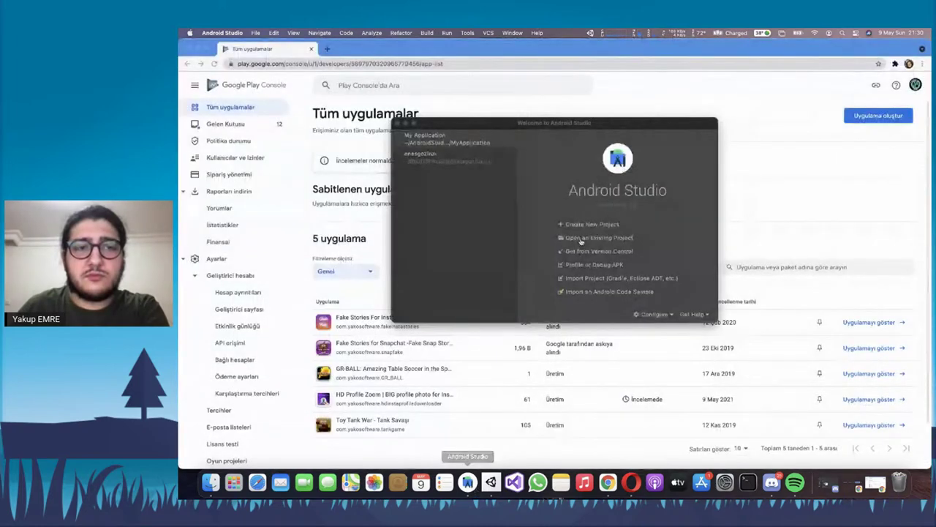
# Start an Empty Activity project named DSCEGITIMEXAMPLEAPP with package com.yakosoftware.dscegitimexampleapp
pyautogui.click(590, 224)
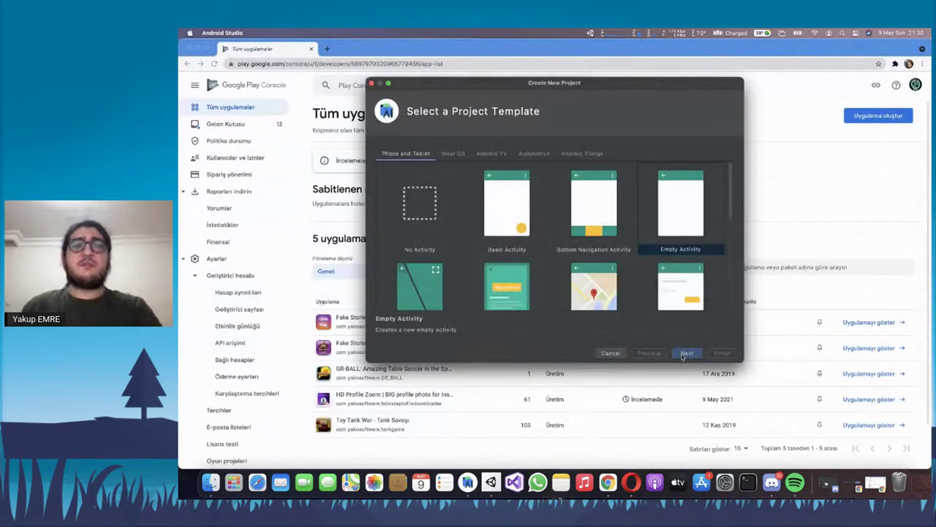
pyautogui.click(686, 353)
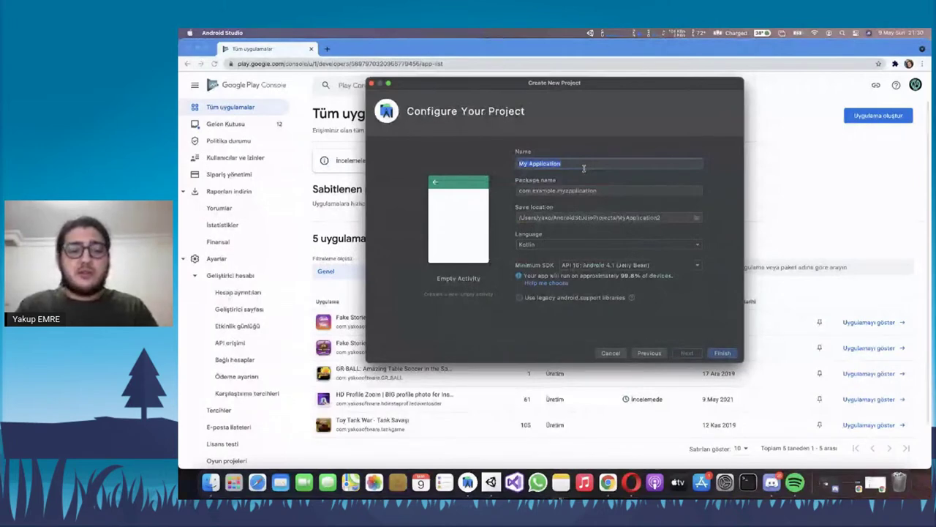
pyautogui.write('DSCEGITIM')
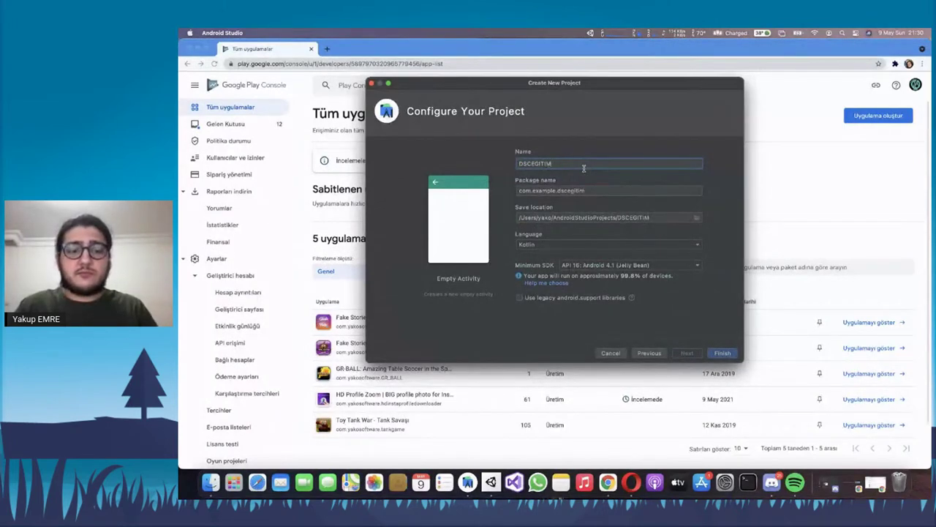
pyautogui.write('EXAMPLEAPP')
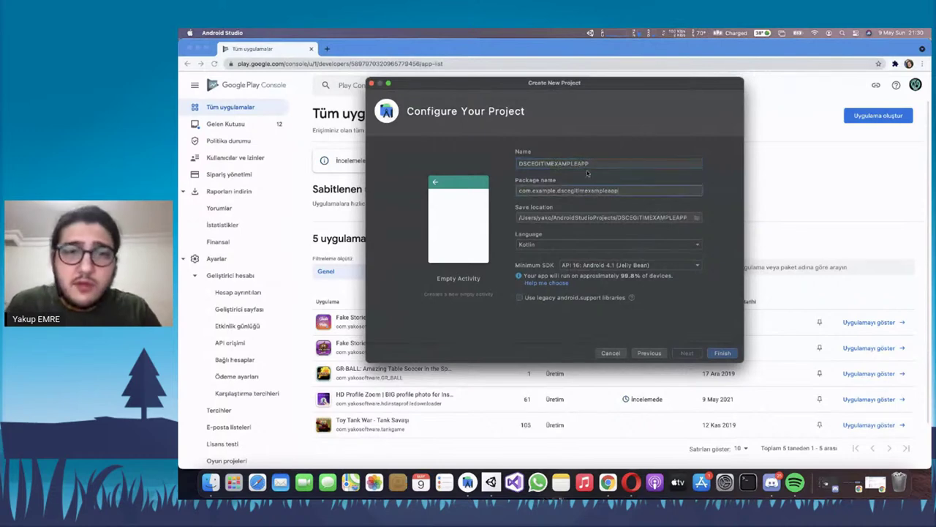
pyautogui.tripleClick(552, 190)
pyautogui.click(557, 191)
pyautogui.press('BackSpace')
pyautogui.press('BackSpace')
pyautogui.press('BackSpace')
pyautogui.press('BackSpace')
pyautogui.press('BackSpace')
pyautogui.press('BackSpace')
pyautogui.press('BackSpace')
pyautogui.press('BackSpace')
pyautogui.write('yakosoftware.')
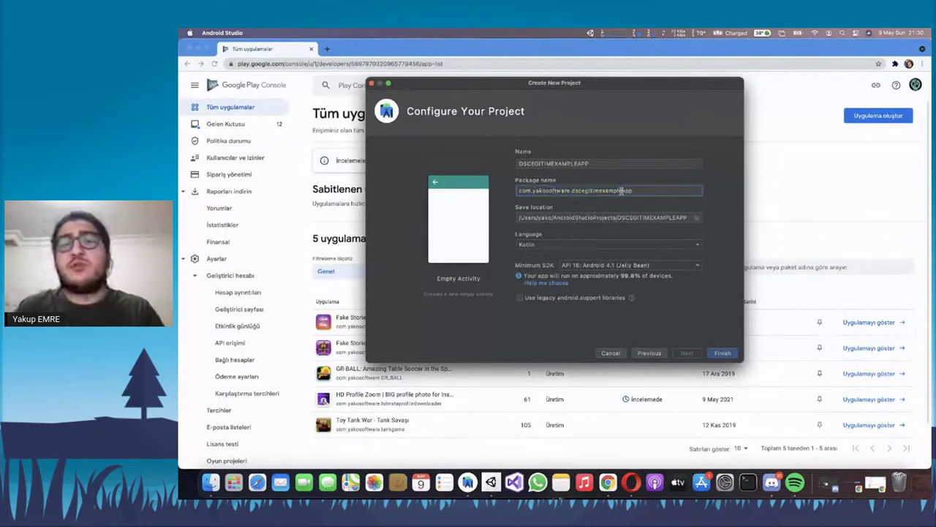
pyautogui.tripleClick(621, 190)
pyautogui.click(621, 190)
pyautogui.tripleClick(621, 190)
pyautogui.click(621, 190)
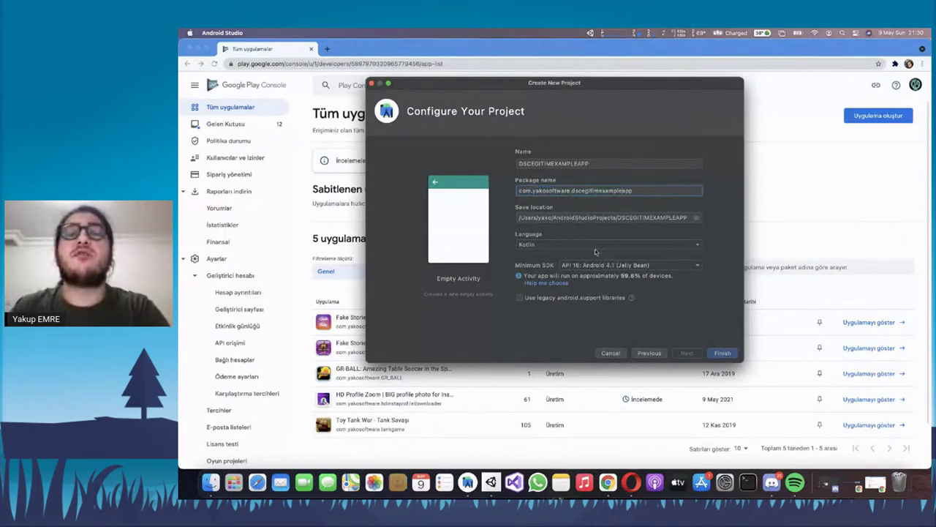
# Set the language to Java and minimum SDK to API 19, then finish the project
pyautogui.click(658, 245)
pyautogui.click(531, 254)
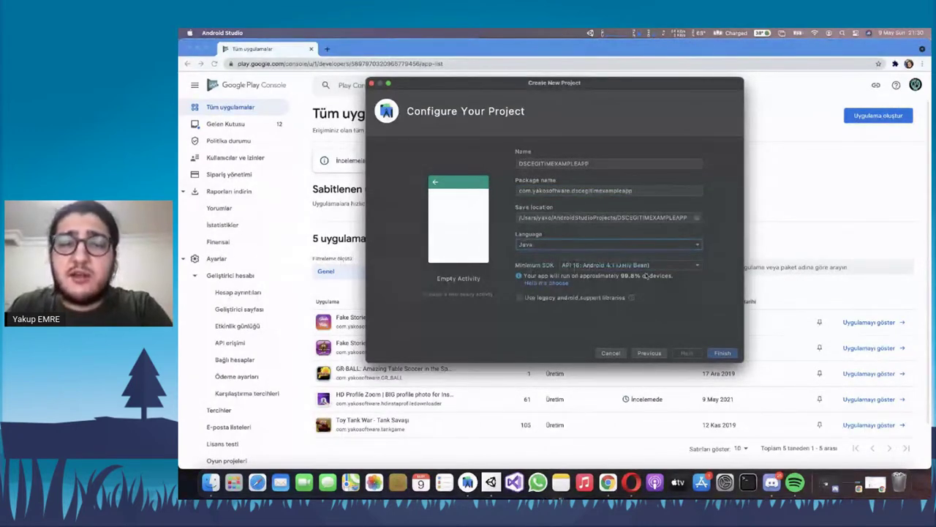
pyautogui.click(614, 266)
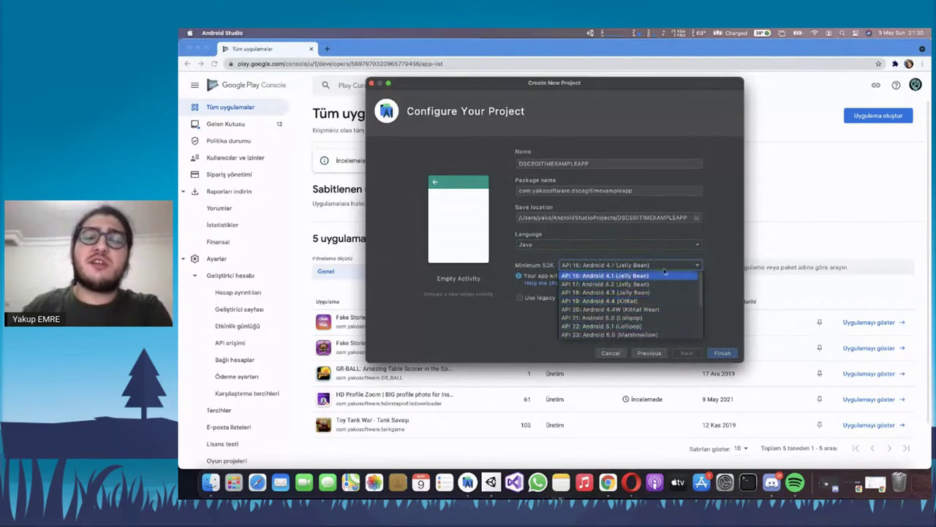
pyautogui.click(626, 301)
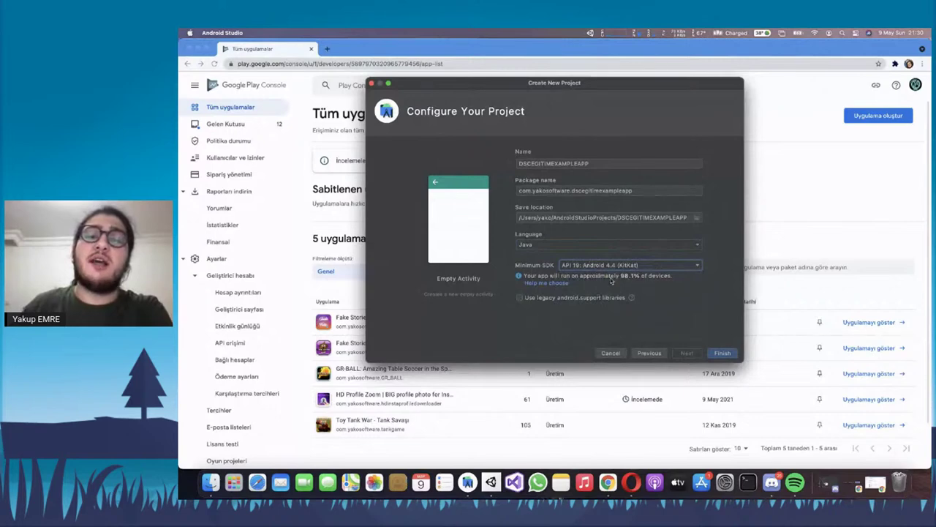
pyautogui.click(722, 353)
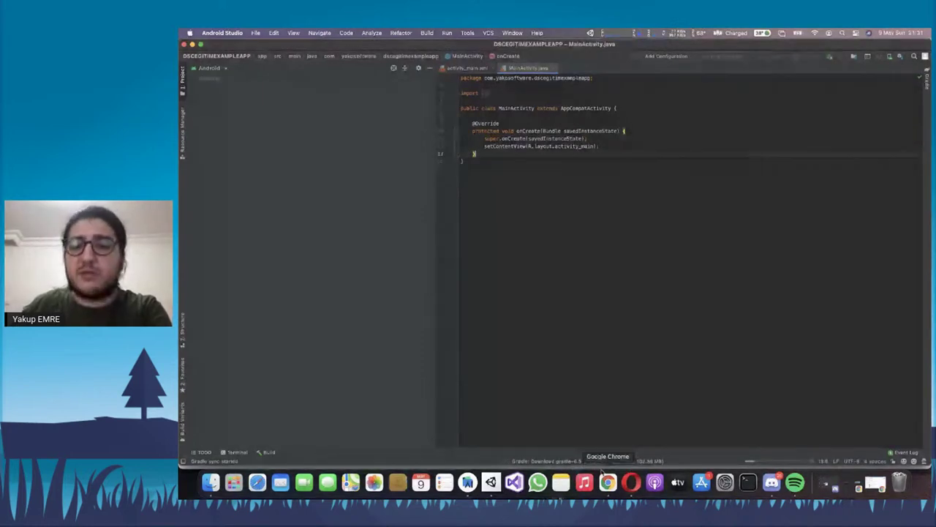
# Check the Gradle sync progress and the Build menu, then switch to Play Console in Chrome
pyautogui.click(621, 461)
pyautogui.click(647, 442)
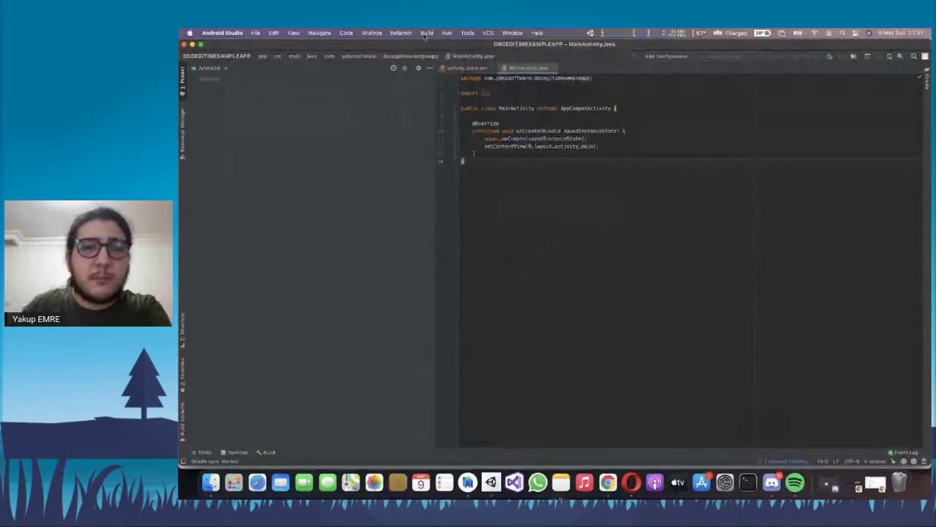
pyautogui.click(427, 33)
pyautogui.click(427, 33)
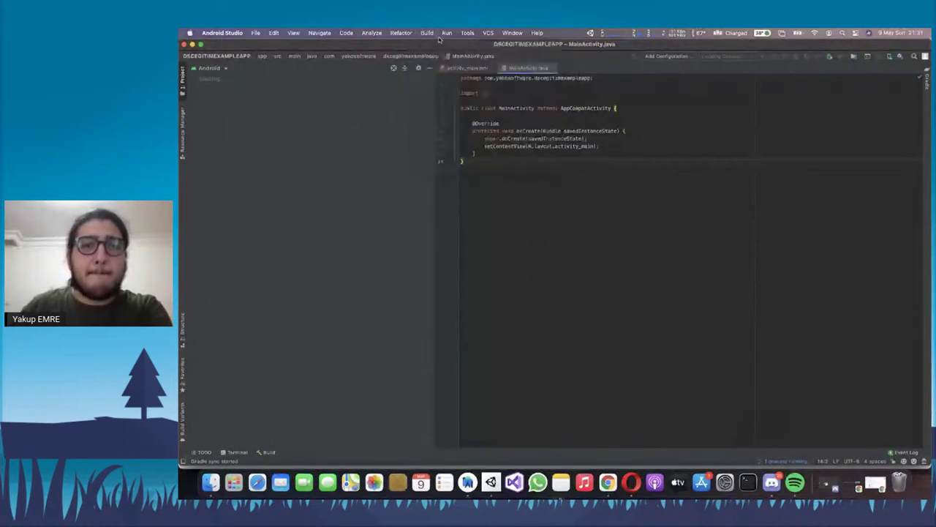
pyautogui.click(428, 33)
pyautogui.click(430, 33)
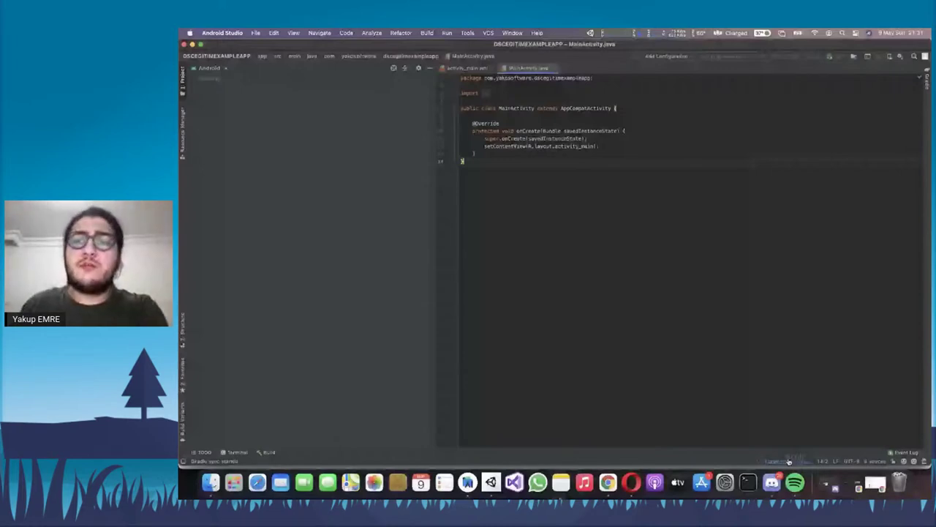
pyautogui.press('super+Tab')
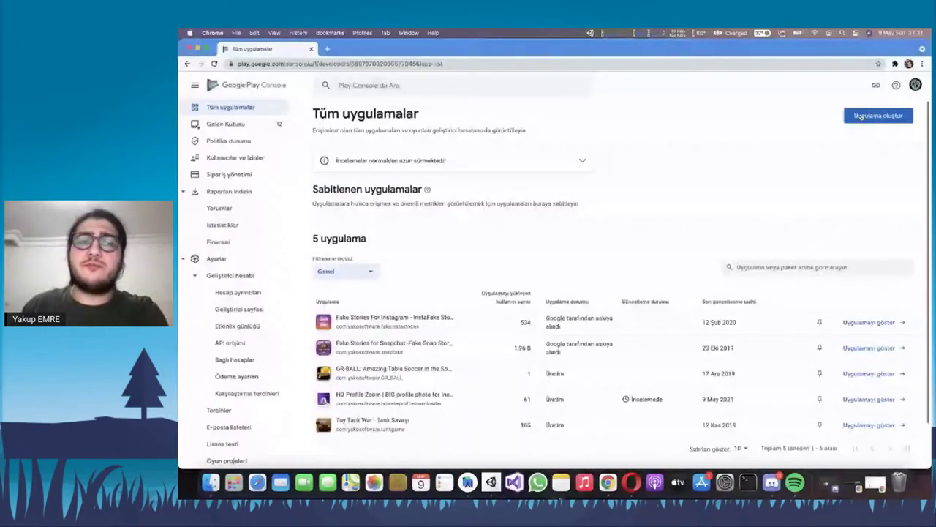
# Start a new app named 'DSC EGITIM APP' with default language English (US) and type App
pyautogui.click(861, 117)
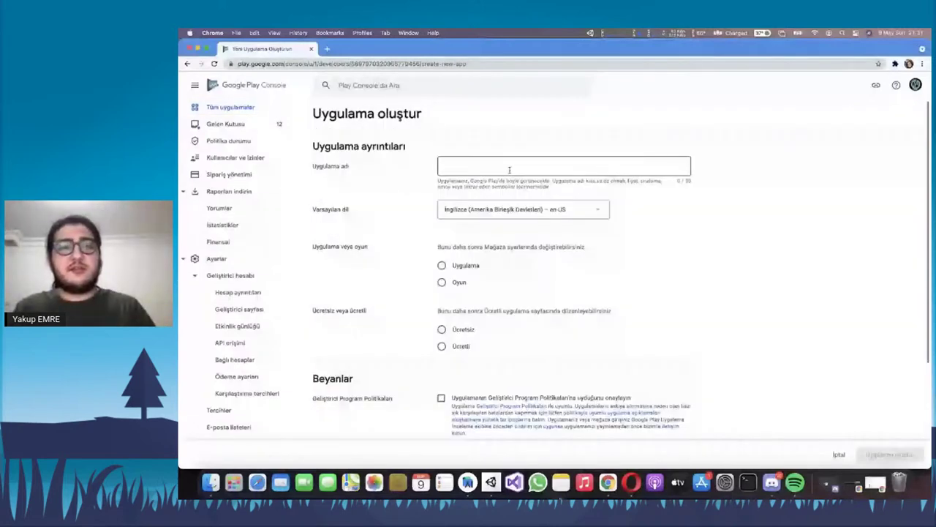
pyautogui.click(509, 170)
pyautogui.write('DSC EGITIM APP')
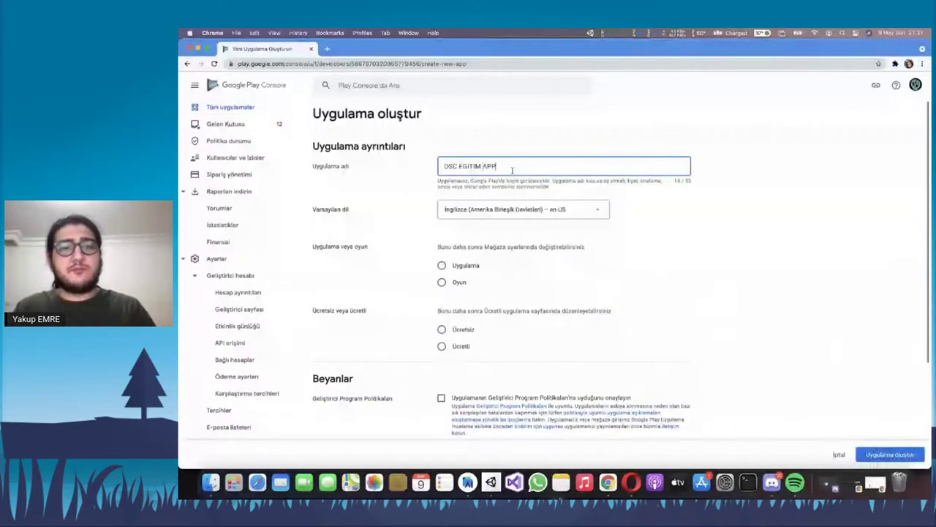
pyautogui.scroll(-1, 556, 190)
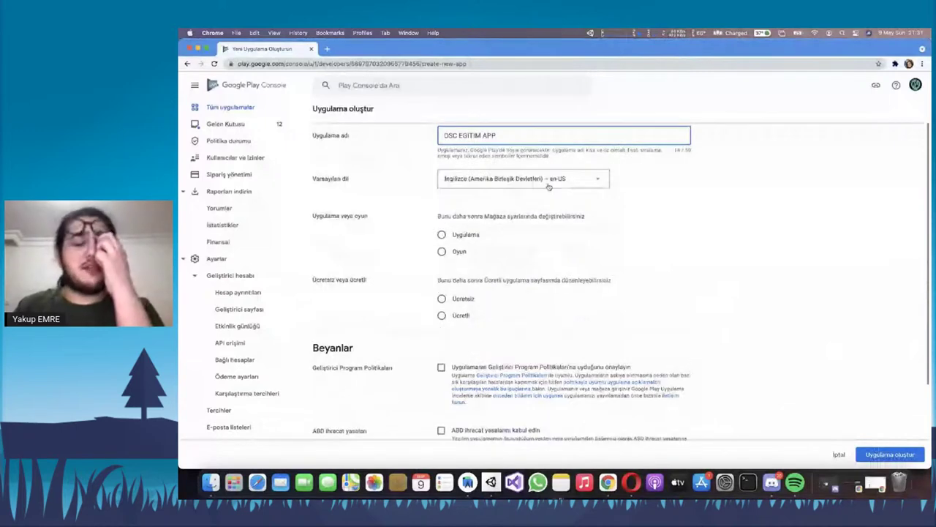
pyautogui.click(549, 187)
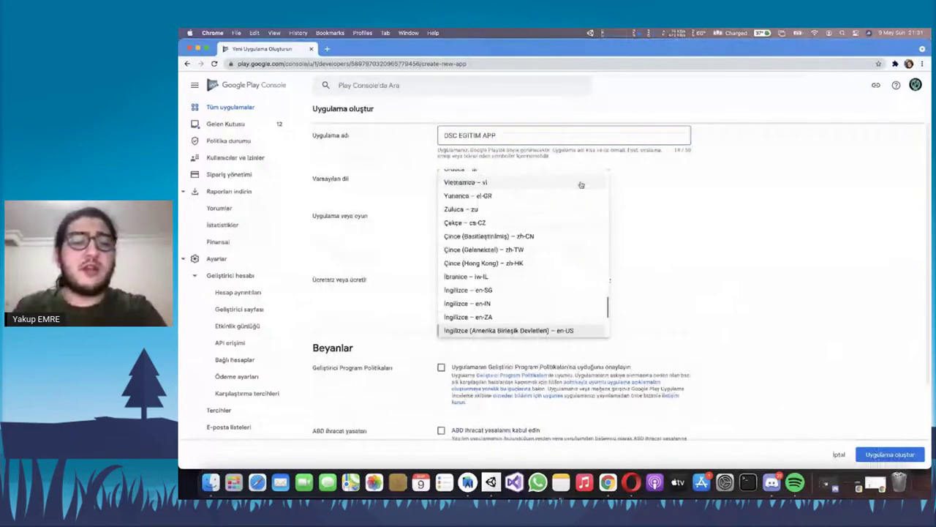
pyautogui.press('Escape')
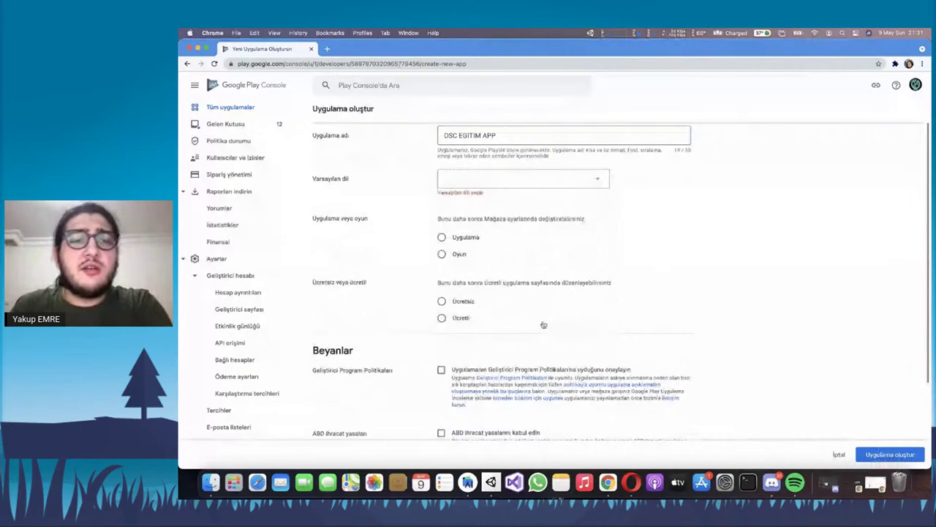
pyautogui.press('Return')
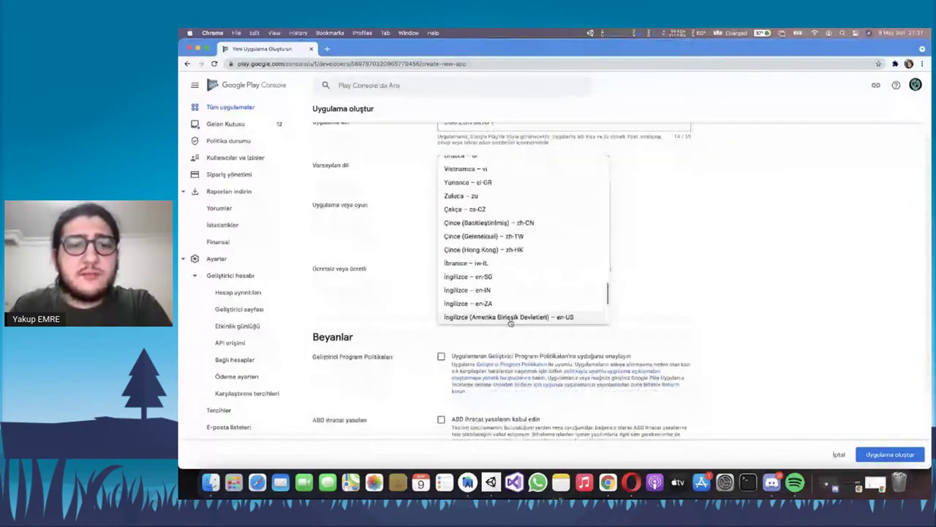
pyautogui.click(510, 319)
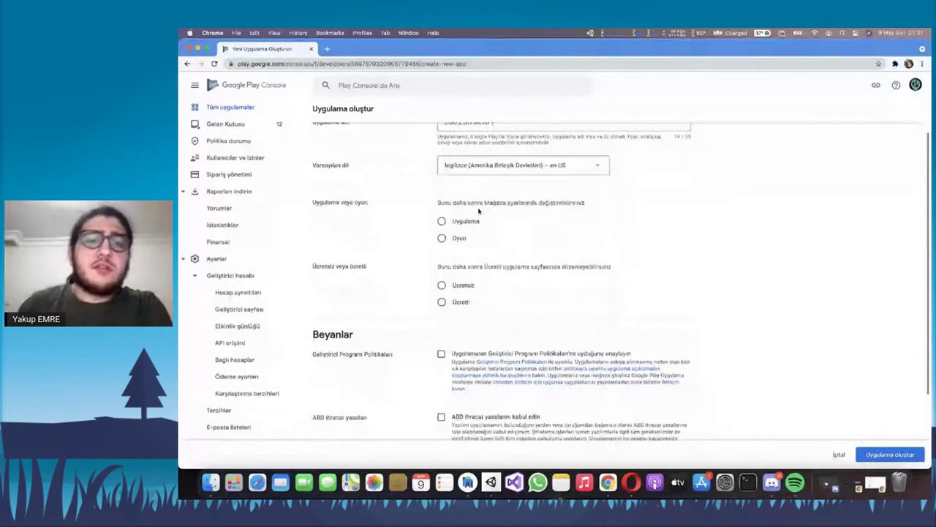
pyautogui.click(442, 220)
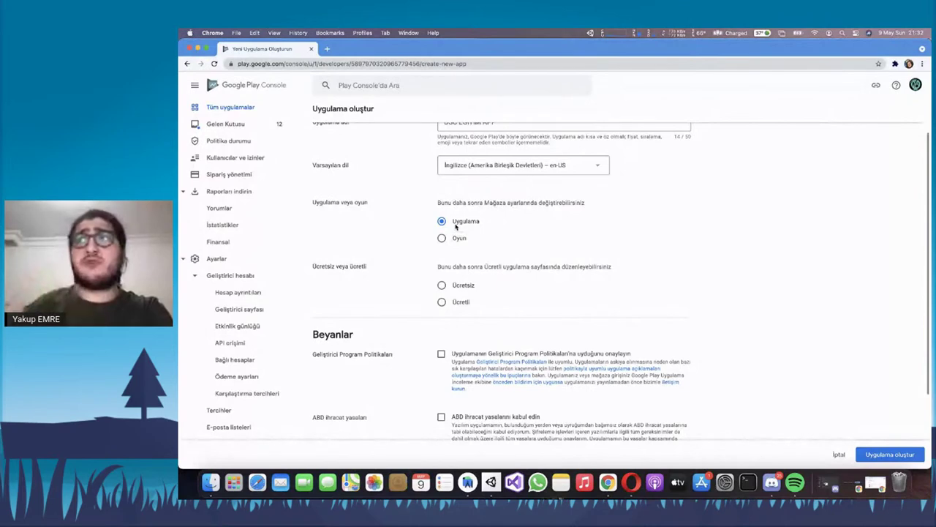
# Compare the Free and Paid pricing options, leaving the app set to Free
pyautogui.scroll(-1, 476, 234)
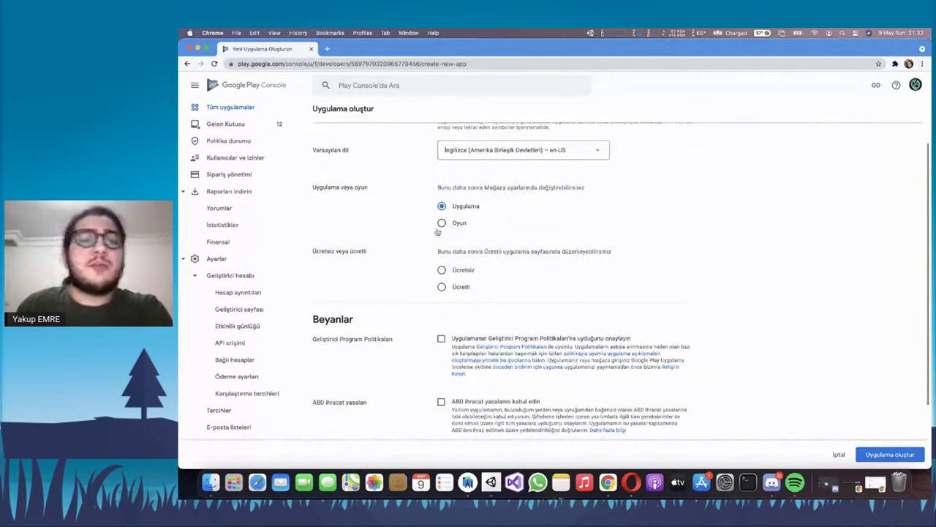
pyautogui.scroll(-1, 477, 235)
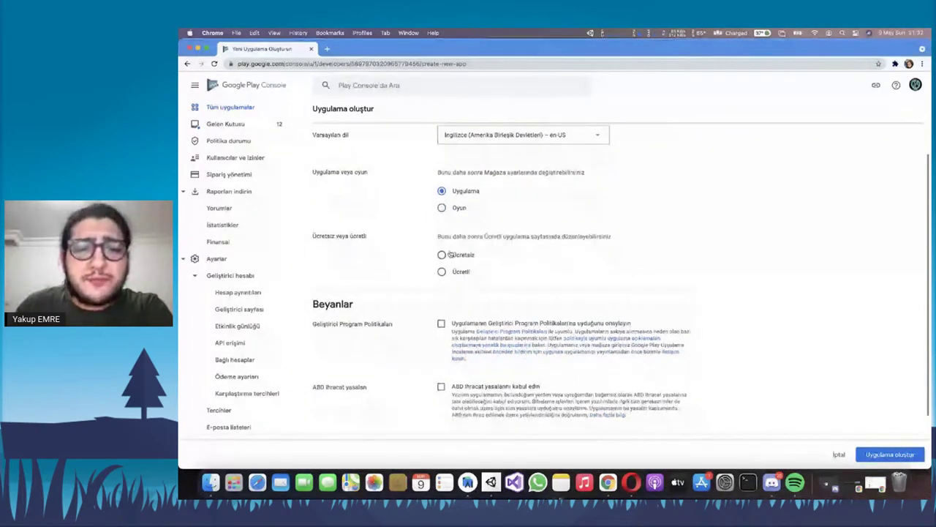
pyautogui.moveTo(437, 237); pyautogui.dragTo(634, 240)
pyautogui.click(620, 239)
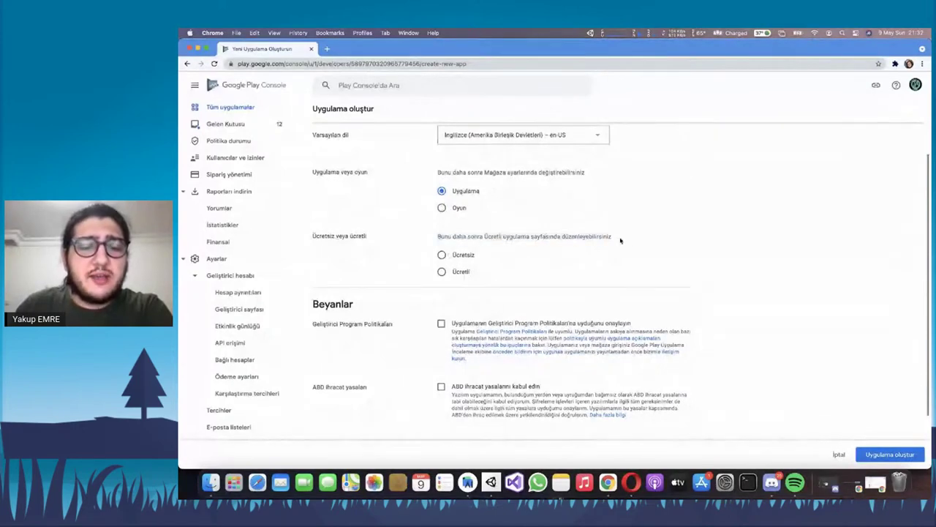
pyautogui.click(442, 255)
pyautogui.click(443, 272)
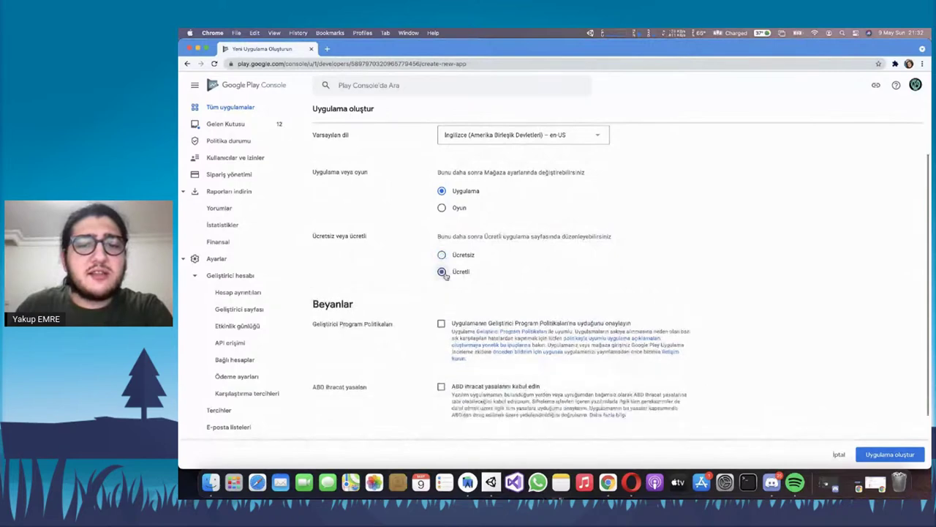
pyautogui.click(442, 256)
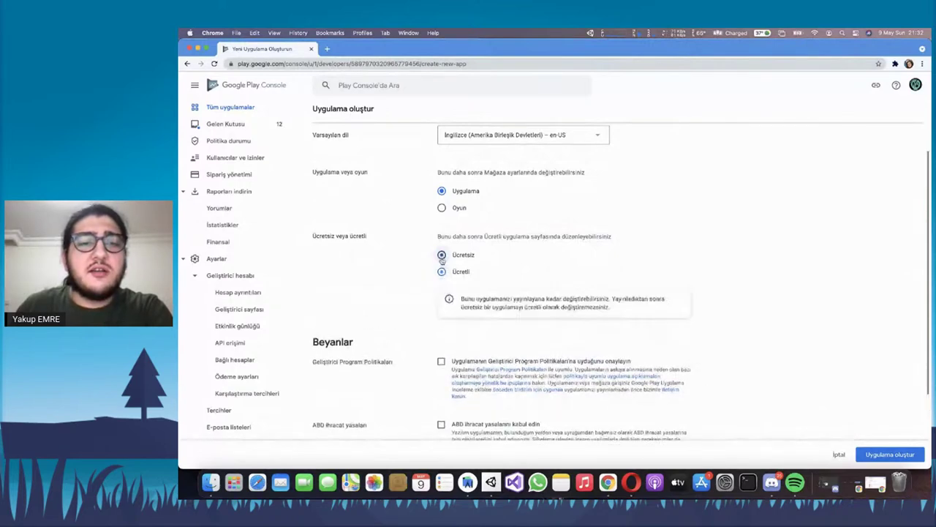
pyautogui.click(442, 271)
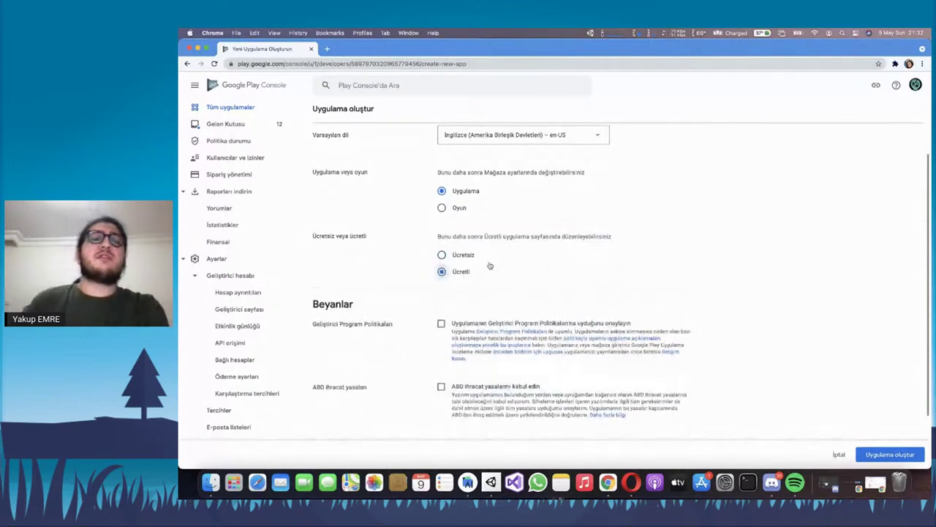
pyautogui.click(459, 256)
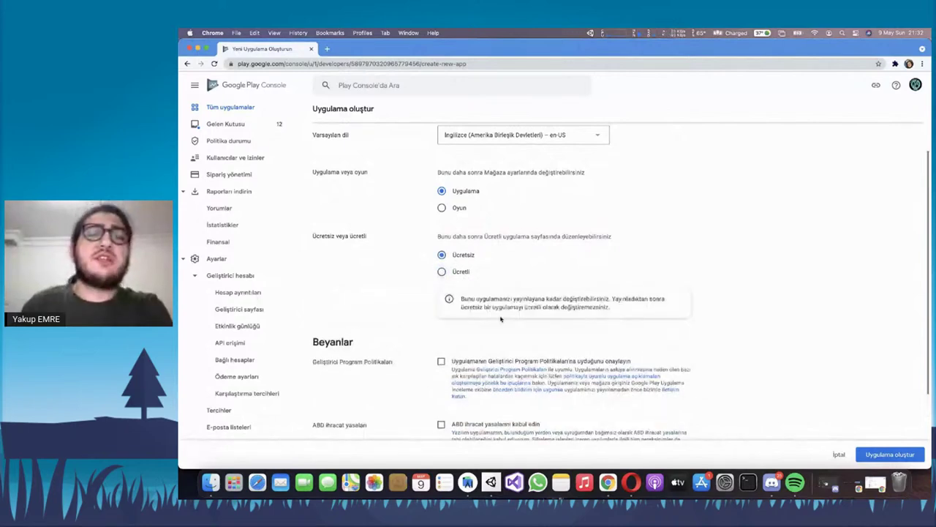
pyautogui.moveTo(480, 306); pyautogui.dragTo(507, 299)
pyautogui.click(627, 308)
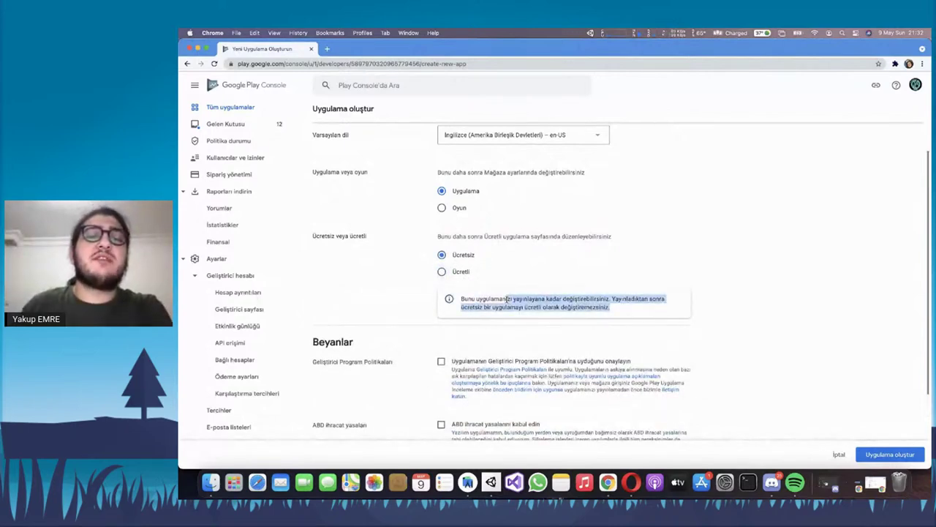
pyautogui.click(442, 272)
pyautogui.click(452, 258)
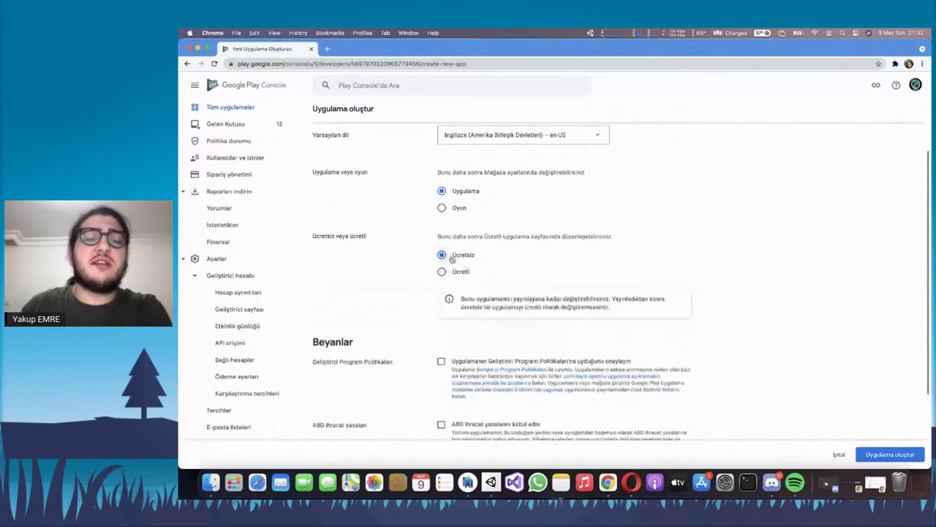
pyautogui.scroll(-3, 461, 263)
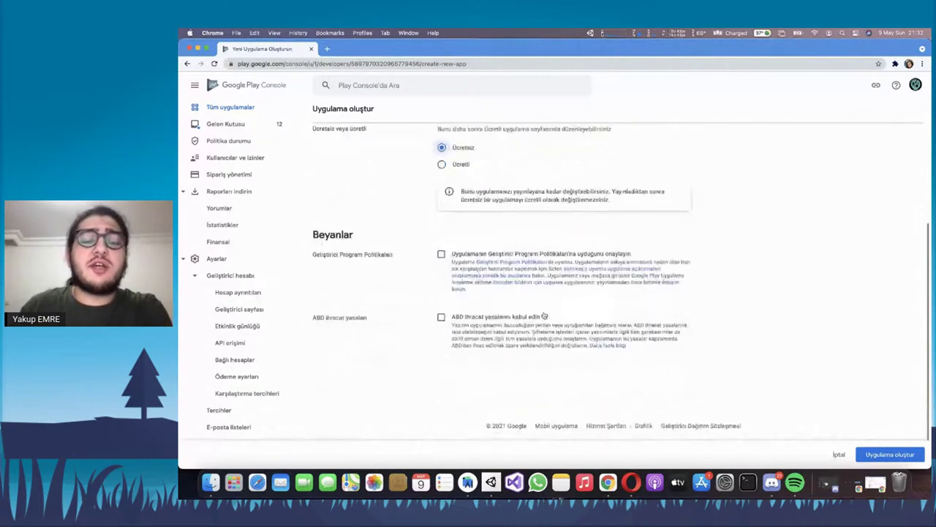
# View the Developer Program Policies page from its link, then close it
pyautogui.rightClick(509, 265)
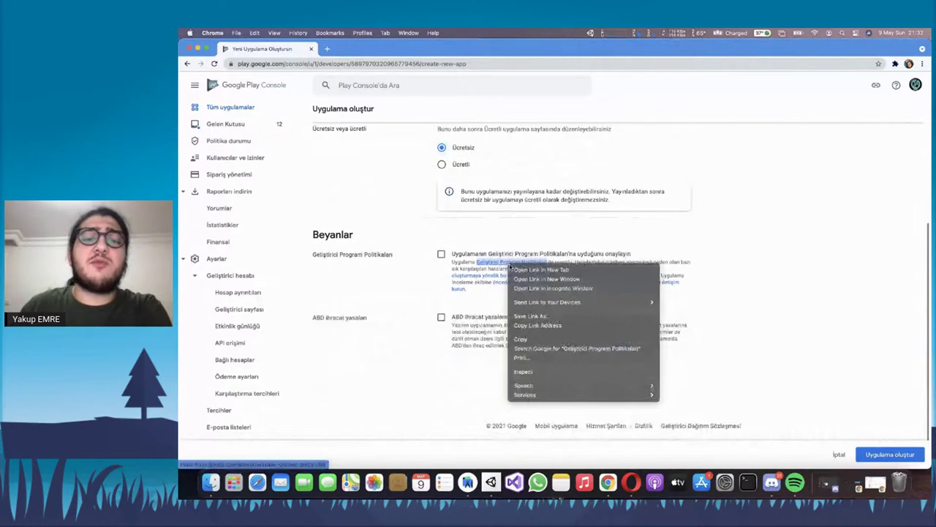
pyautogui.press('Escape')
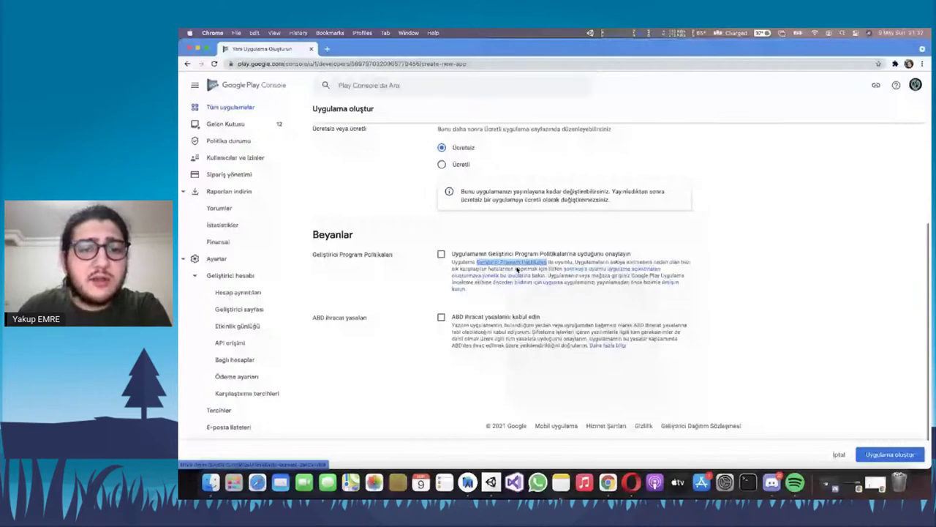
pyautogui.click(516, 264)
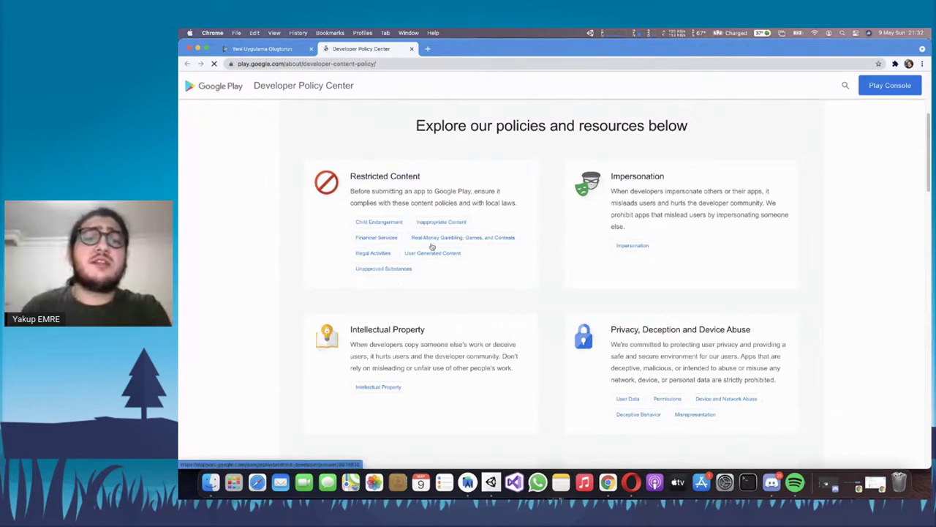
pyautogui.click(411, 48)
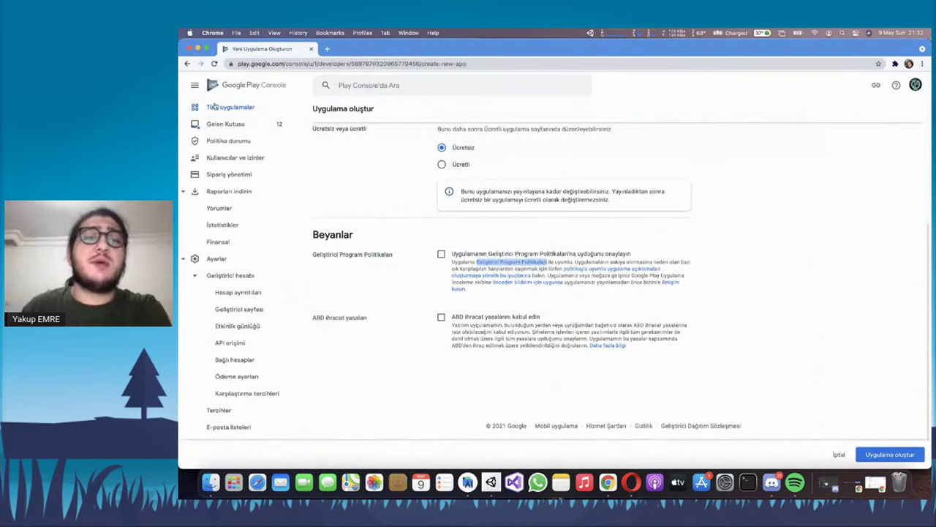
# Tick the Developer Program Policies and US export laws declaration checkboxes
pyautogui.click(443, 255)
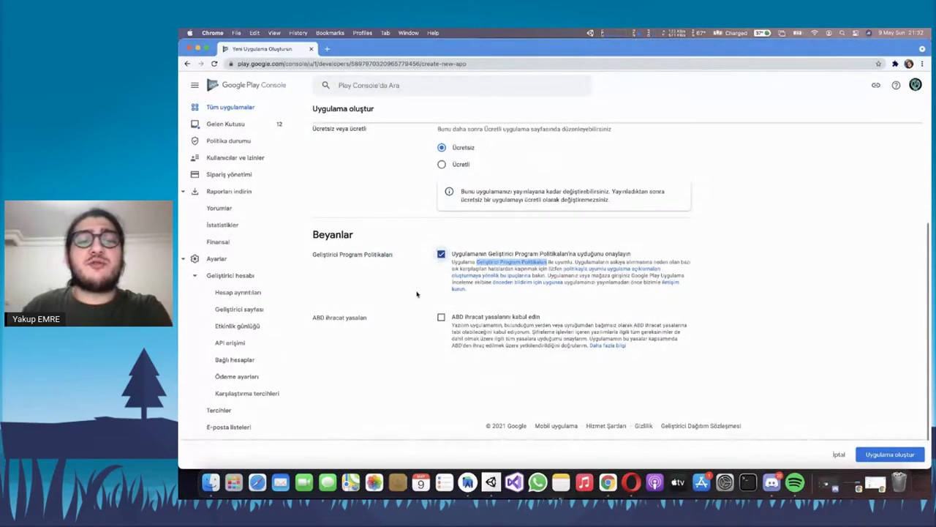
pyautogui.click(441, 316)
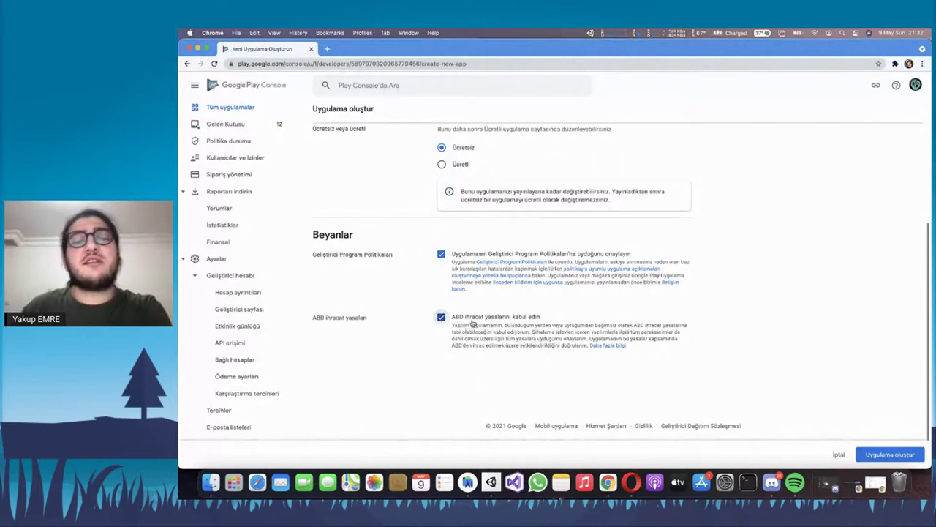
pyautogui.scroll(1, 494, 284)
pyautogui.scroll(5, 495, 284)
pyautogui.scroll(-5, 494, 285)
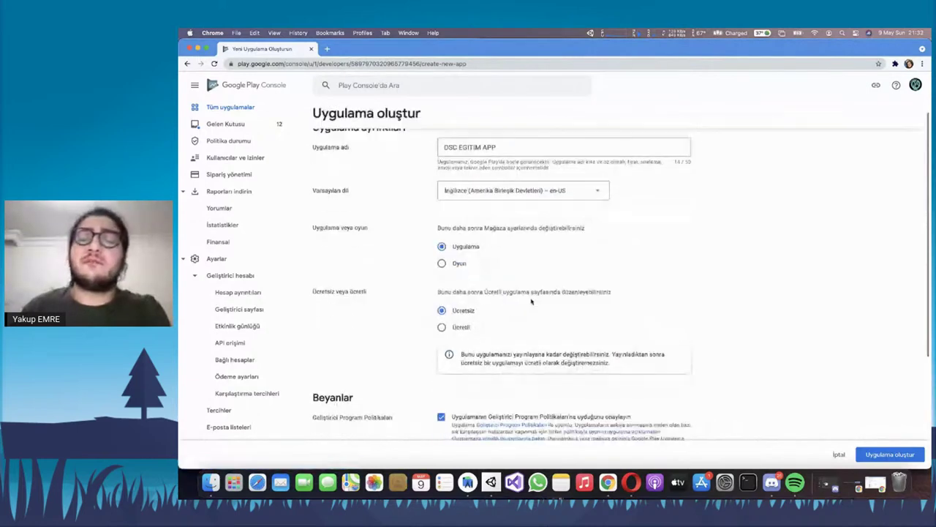
# Create DSC EGITIM APP, then open its dashboard from the all-apps list
pyautogui.click(891, 455)
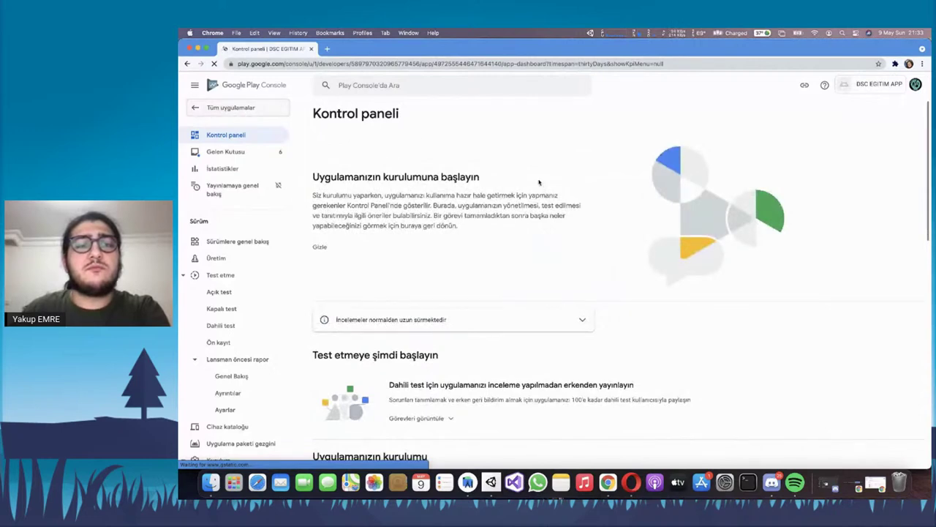
pyautogui.scroll(-5, 539, 182)
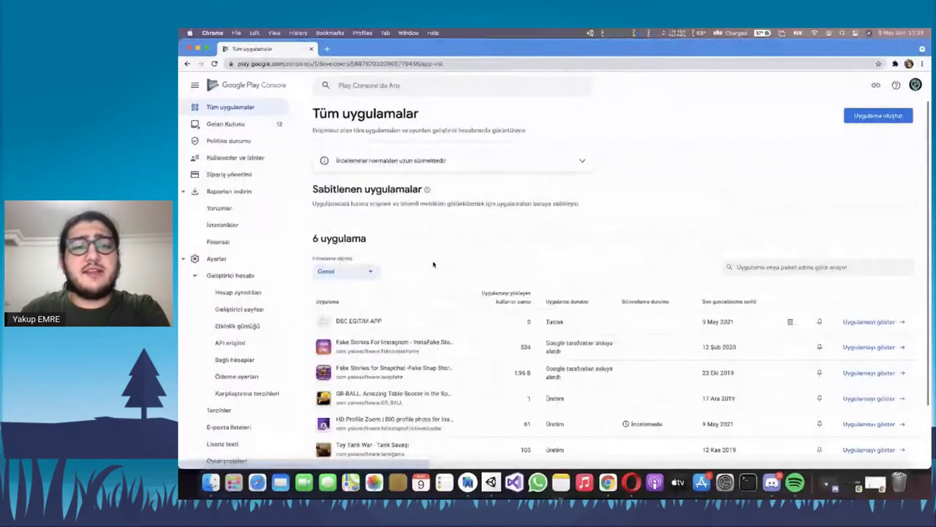
pyautogui.scroll(-2, 433, 265)
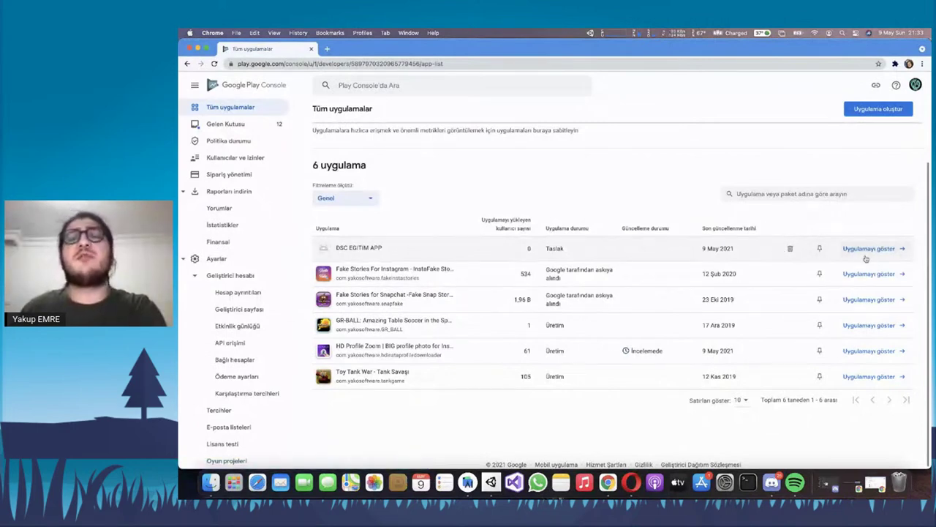
pyautogui.click(595, 244)
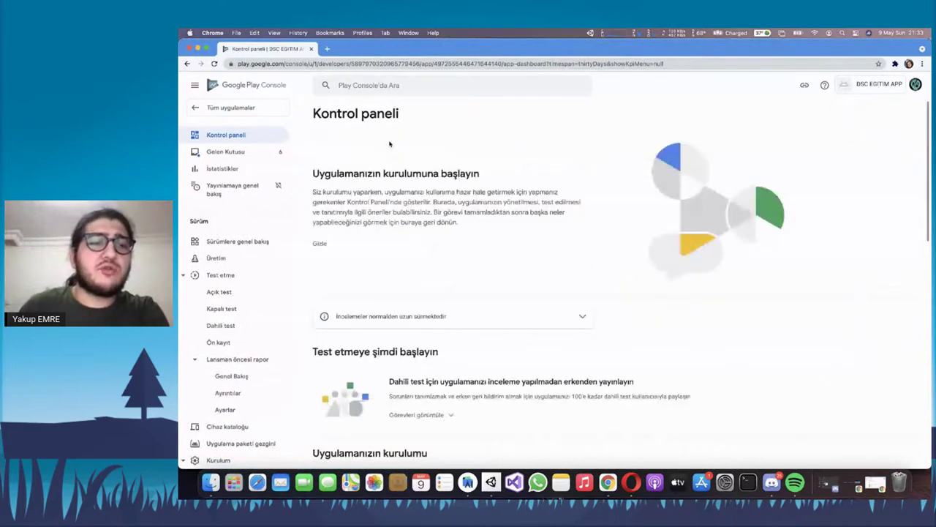
# Scroll the DSC EGITIM APP dashboard and expand the app setup task list
pyautogui.scroll(-1, 390, 144)
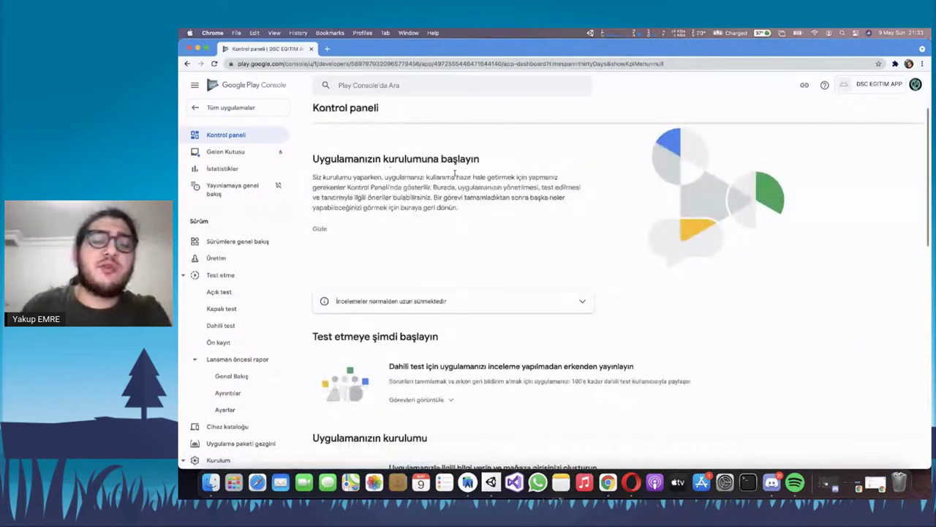
pyautogui.scroll(-5, 458, 183)
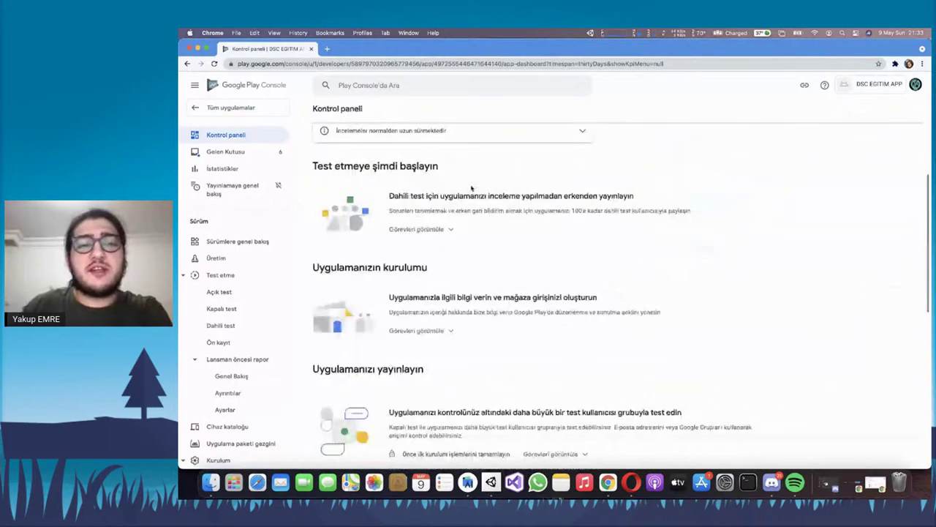
pyautogui.scroll(5, 471, 188)
pyautogui.scroll(-1, 442, 187)
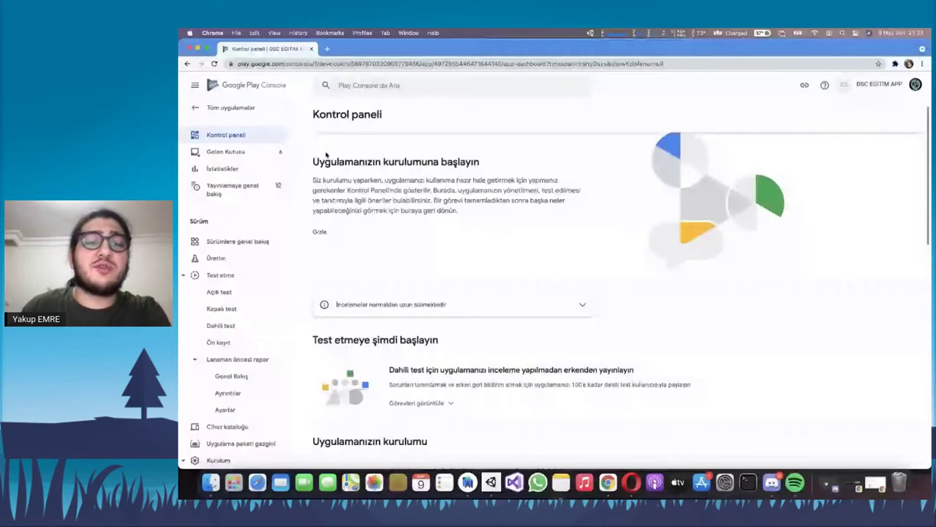
pyautogui.scroll(-5, 425, 251)
pyautogui.scroll(-2, 431, 259)
pyautogui.click(438, 269)
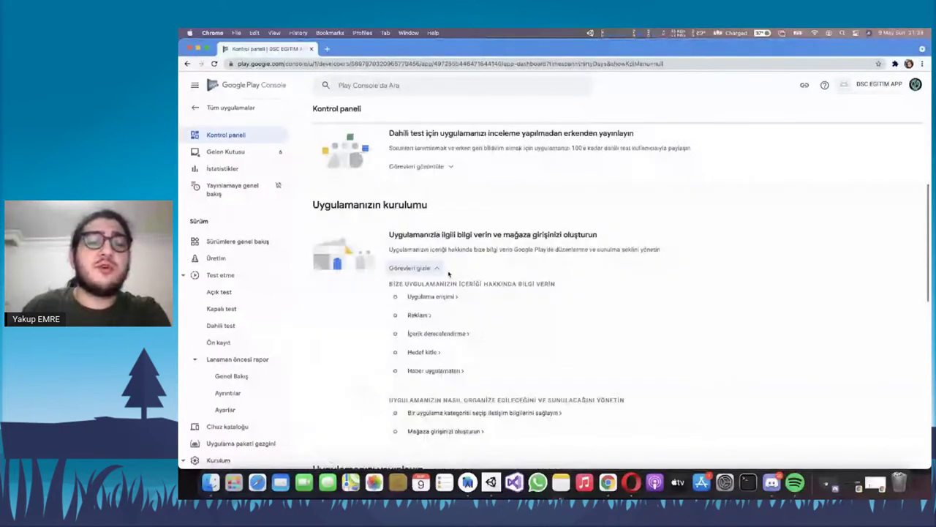
pyautogui.scroll(-1, 451, 275)
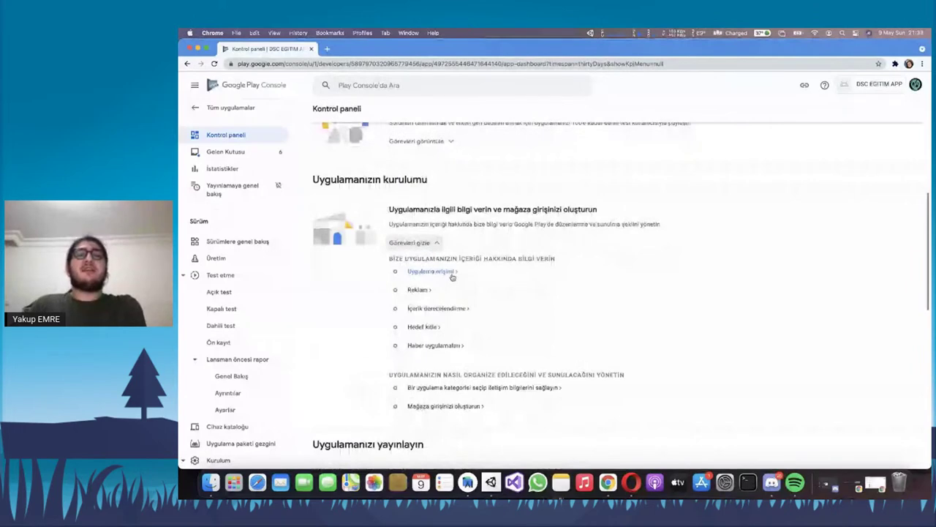
# Review the listed setup tasks and open the App access task
pyautogui.moveTo(388, 258); pyautogui.dragTo(460, 272)
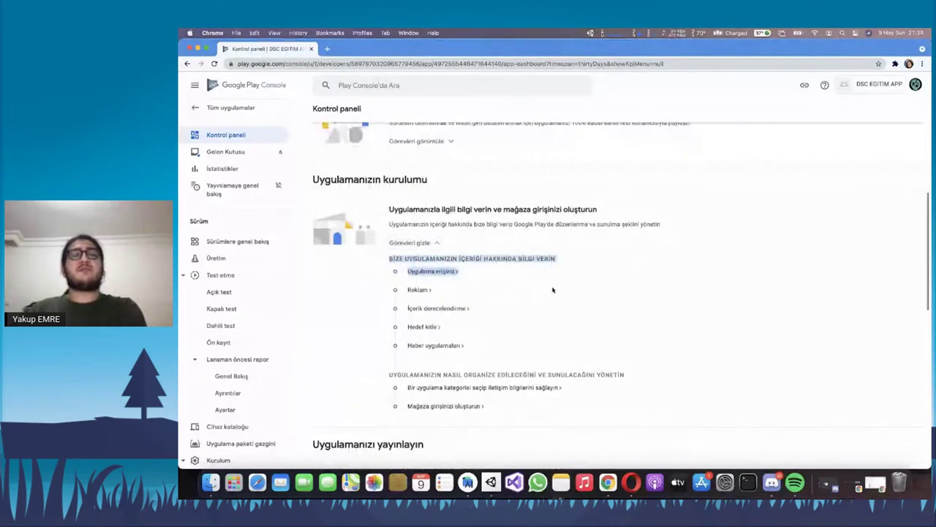
pyautogui.click(603, 414)
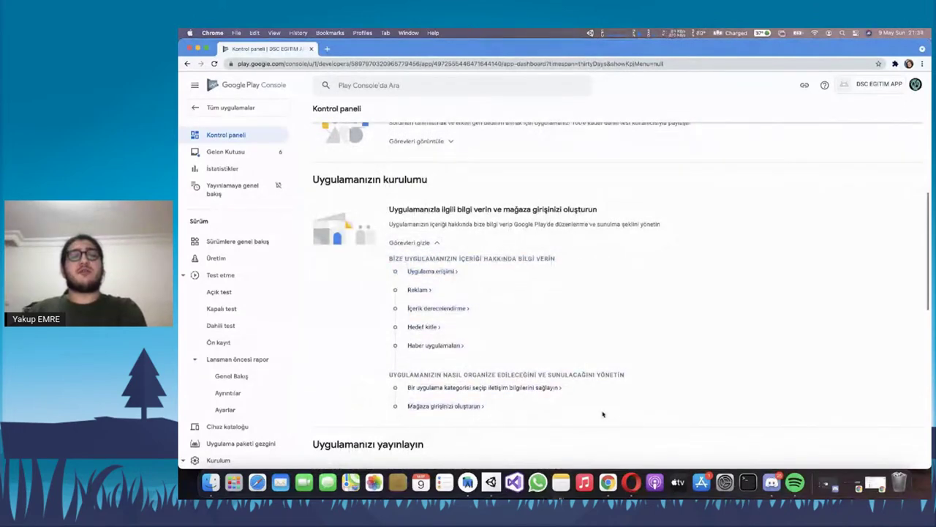
pyautogui.moveTo(602, 414); pyautogui.dragTo(406, 272)
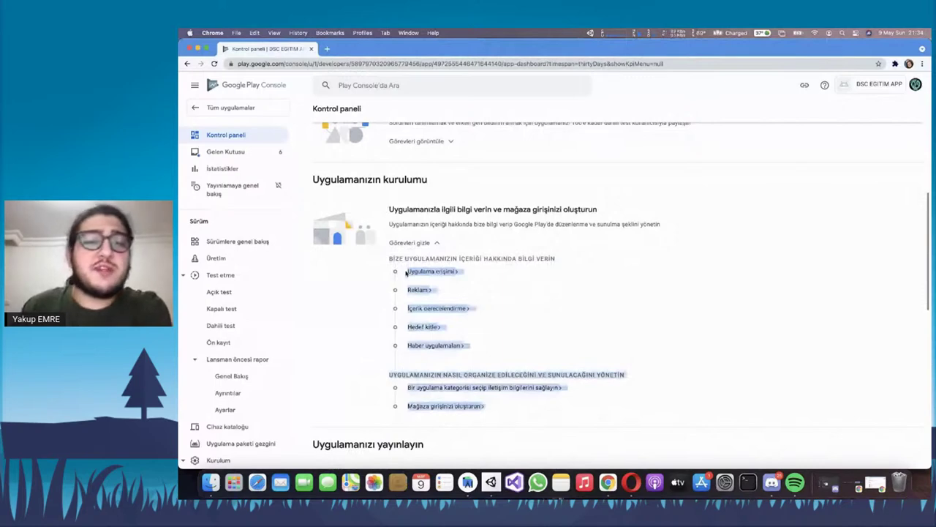
pyautogui.scroll(-1, 424, 263)
pyautogui.click(431, 259)
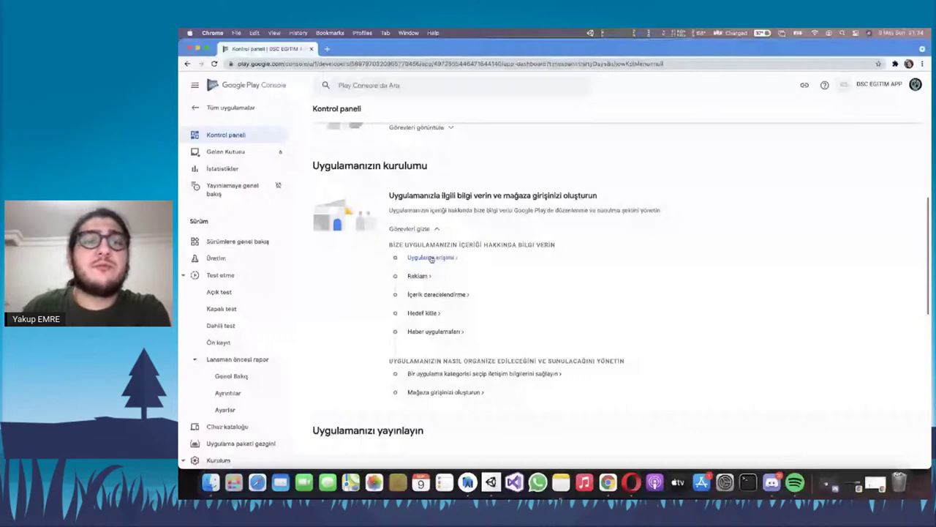
pyautogui.click(432, 258)
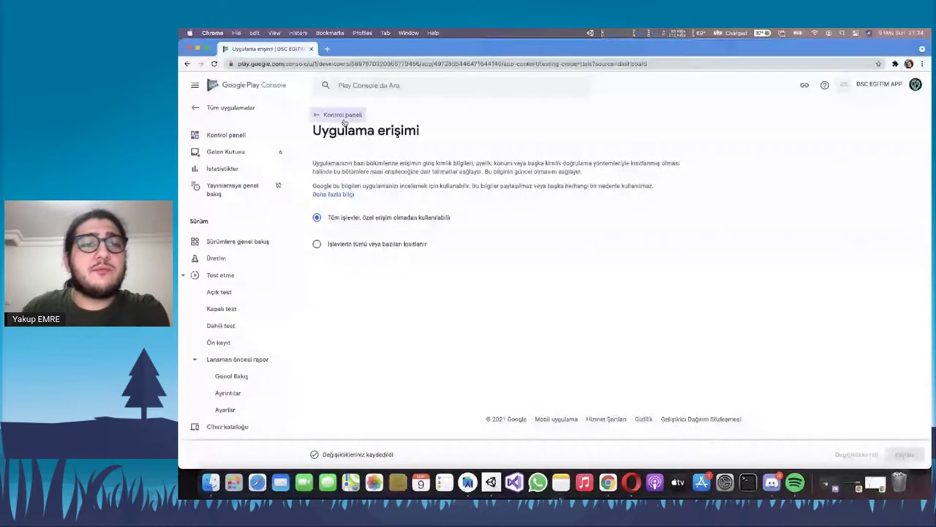
# Return to the dashboard and open the Ads declaration, keeping 'No' for ads
pyautogui.click(343, 116)
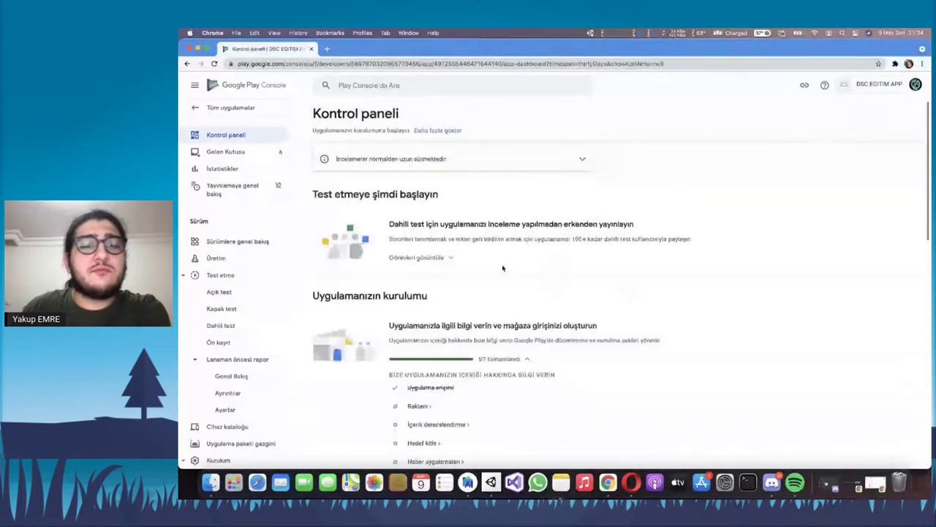
pyautogui.scroll(-3, 503, 268)
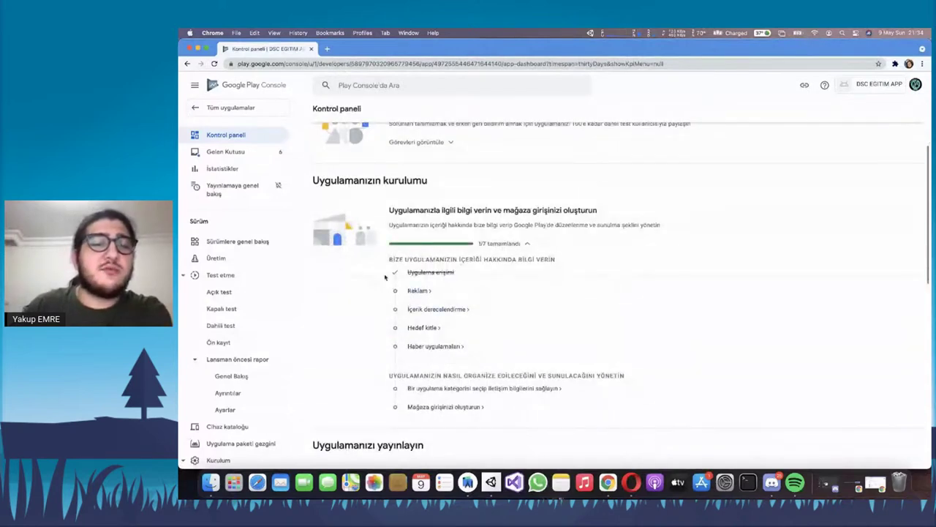
pyautogui.scroll(-1, 420, 274)
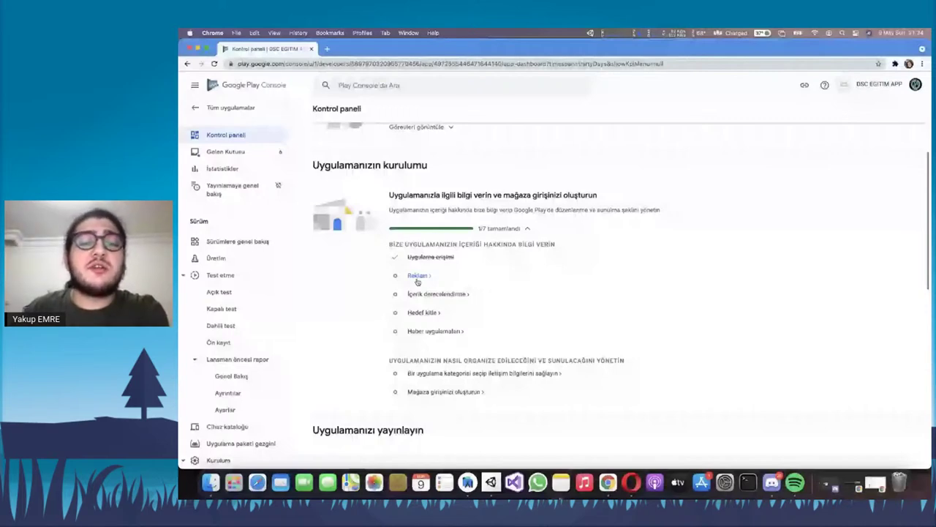
pyautogui.click(418, 278)
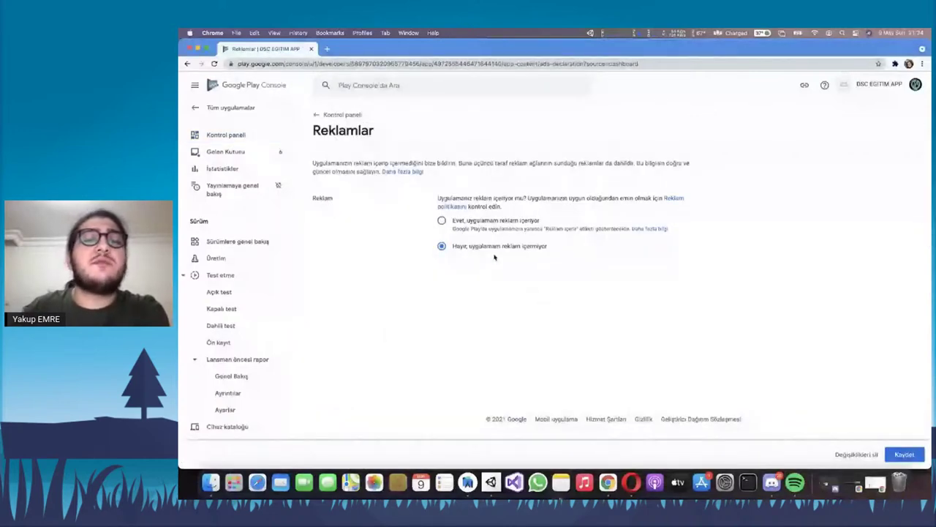
# Go back to the dashboard, now 2/7 complete, and open the content rating task
pyautogui.click(337, 119)
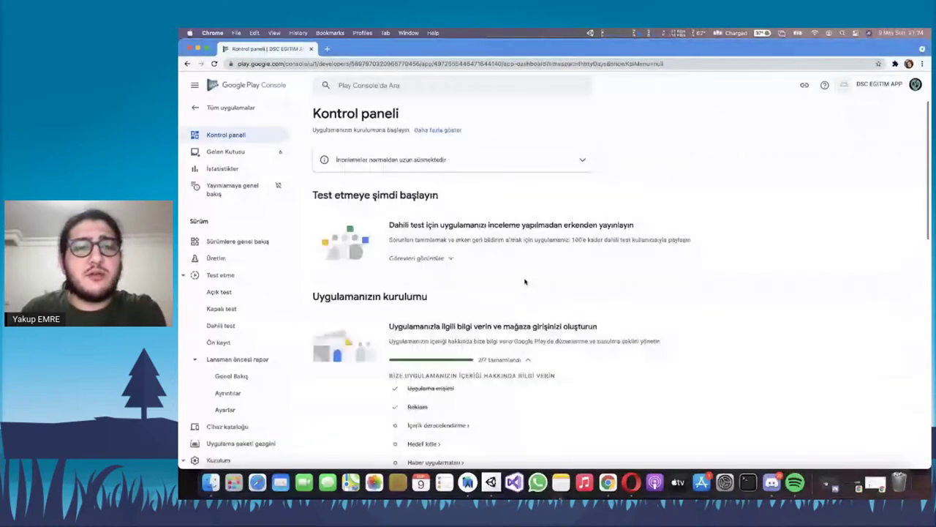
pyautogui.scroll(-3, 525, 280)
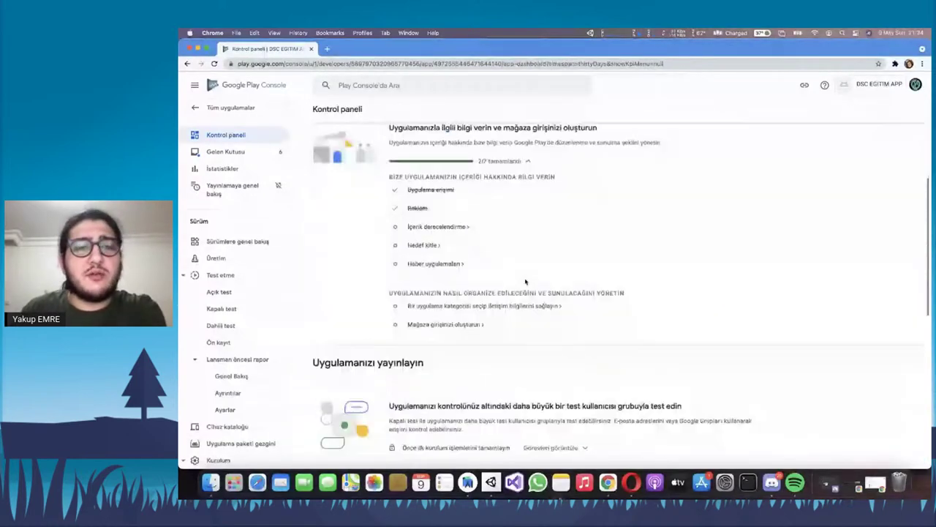
pyautogui.click(408, 227)
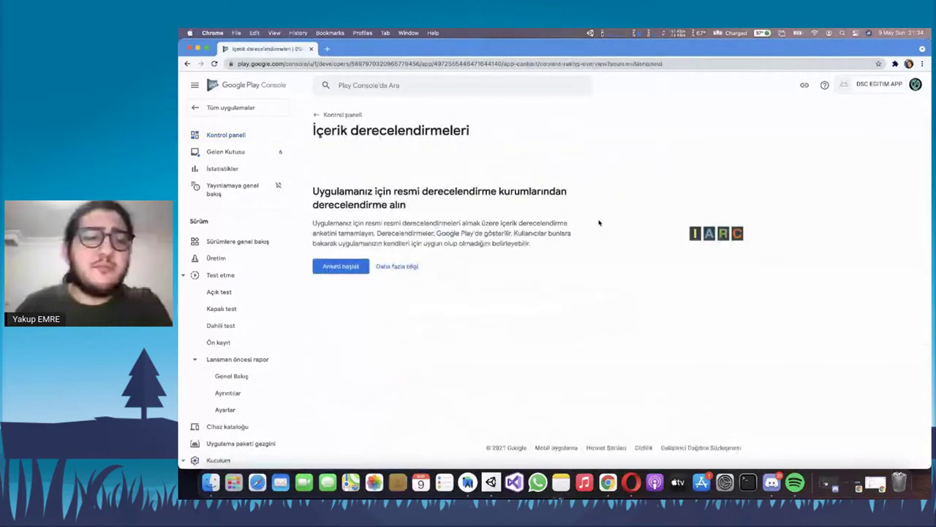
# Read over the official ratings paragraph and heading on the content rating page, then scroll down
pyautogui.moveTo(390, 188); pyautogui.dragTo(530, 244)
pyautogui.tripleClick(330, 227)
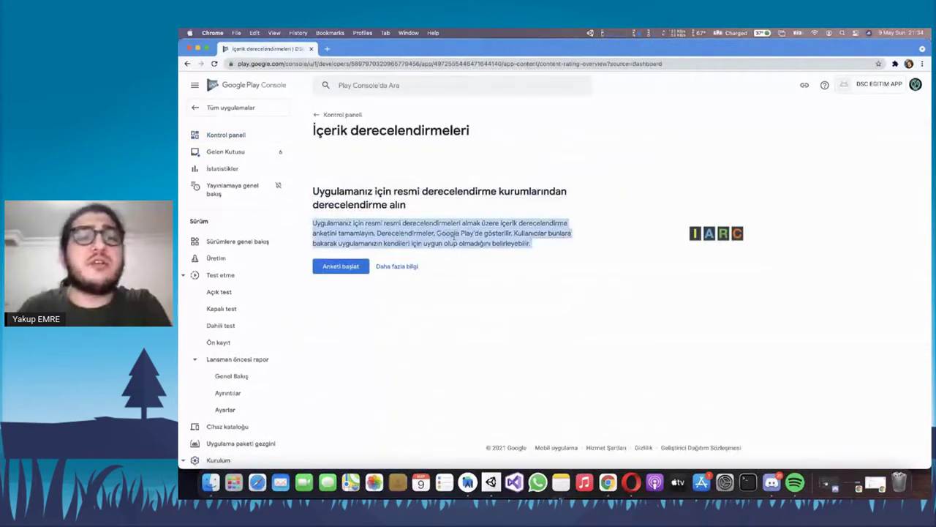
pyautogui.click(392, 191)
pyautogui.tripleClick(392, 190)
pyautogui.doubleClick(392, 190)
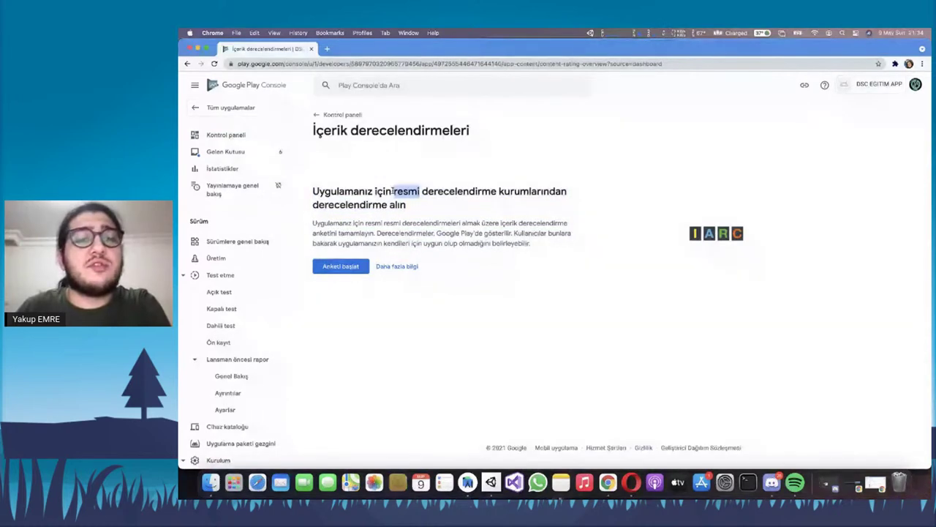
pyautogui.tripleClick(392, 190)
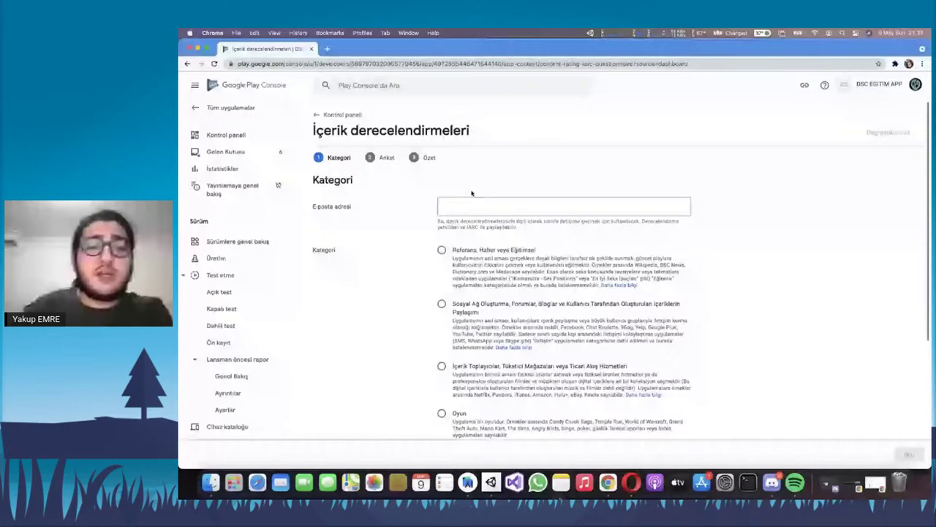
pyautogui.scroll(-5, 472, 193)
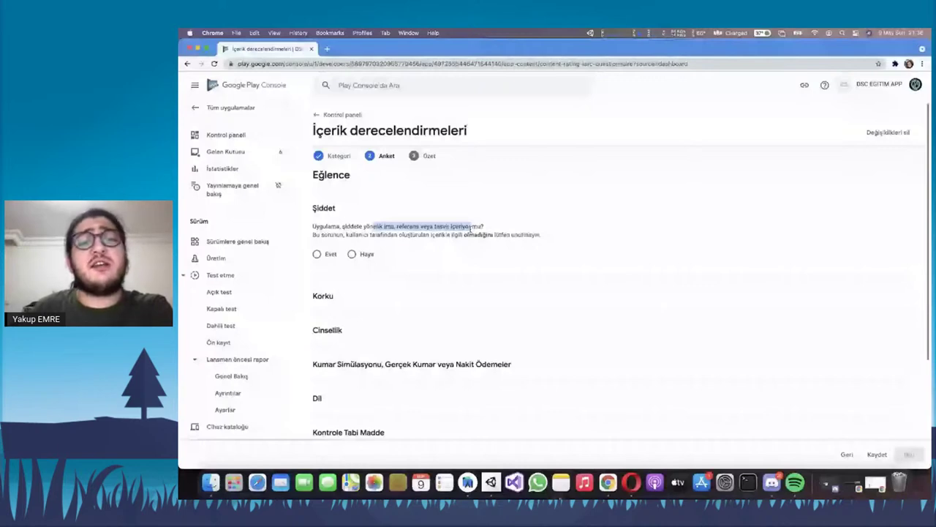
# Answer No to the violence, gambling, offensive language and controlled substances questions
pyautogui.click(351, 253)
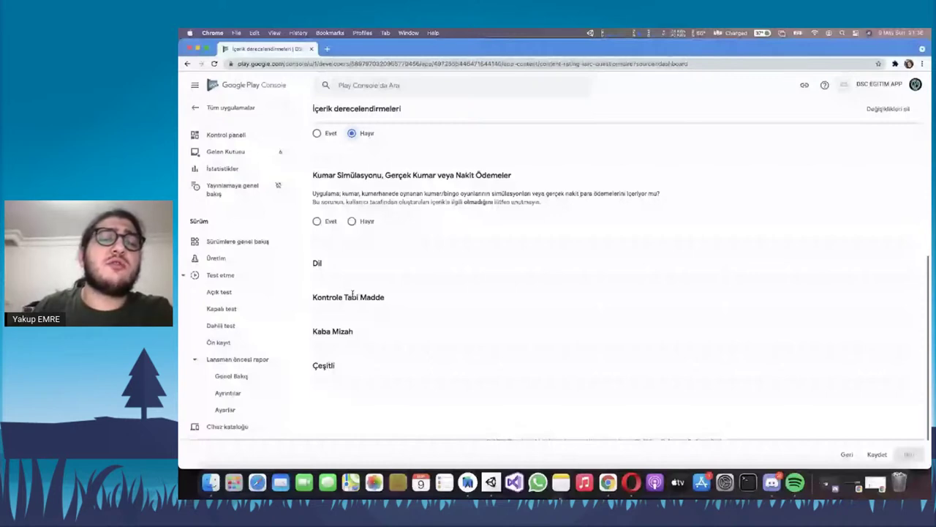
pyautogui.click(318, 221)
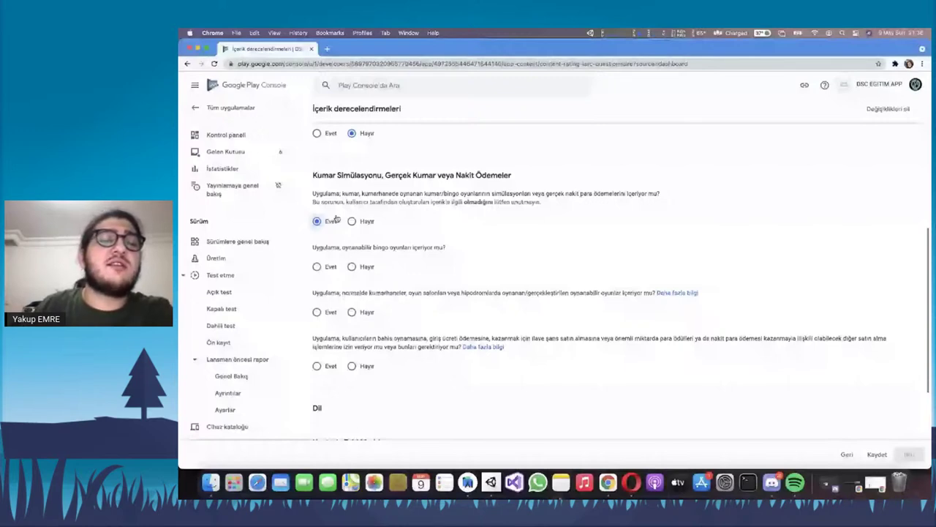
pyautogui.click(351, 221)
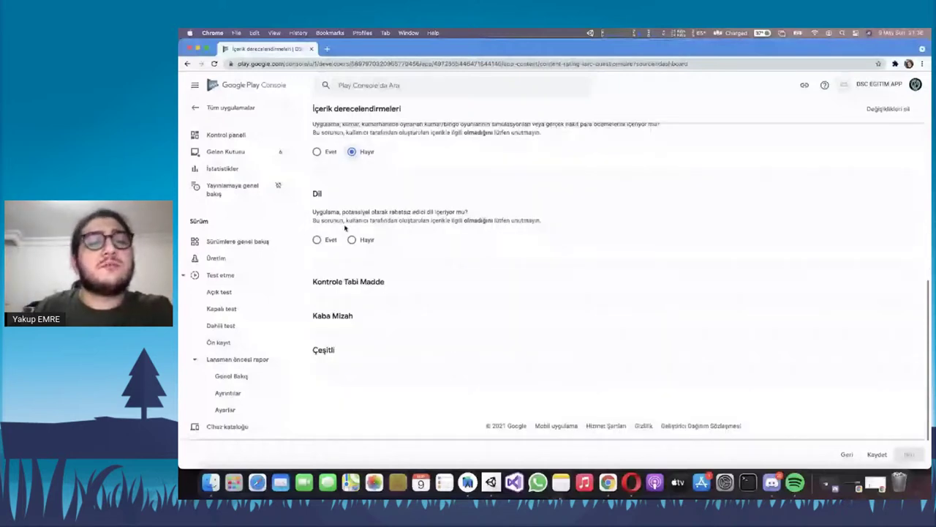
pyautogui.click(352, 240)
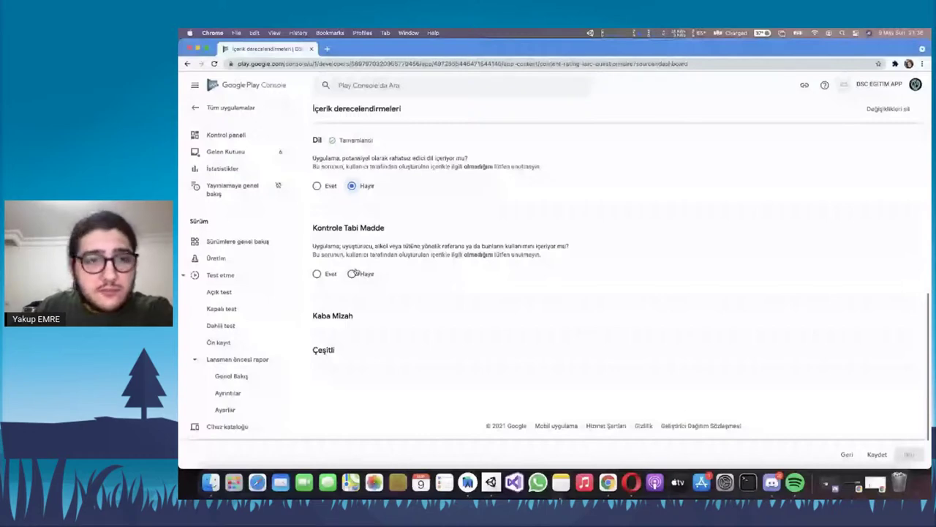
pyautogui.click(352, 273)
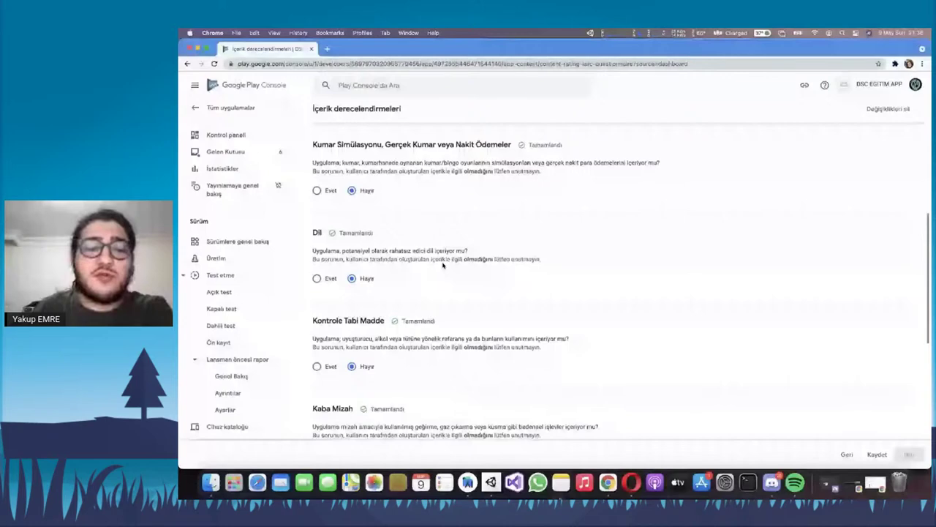
pyautogui.scroll(-15, 443, 265)
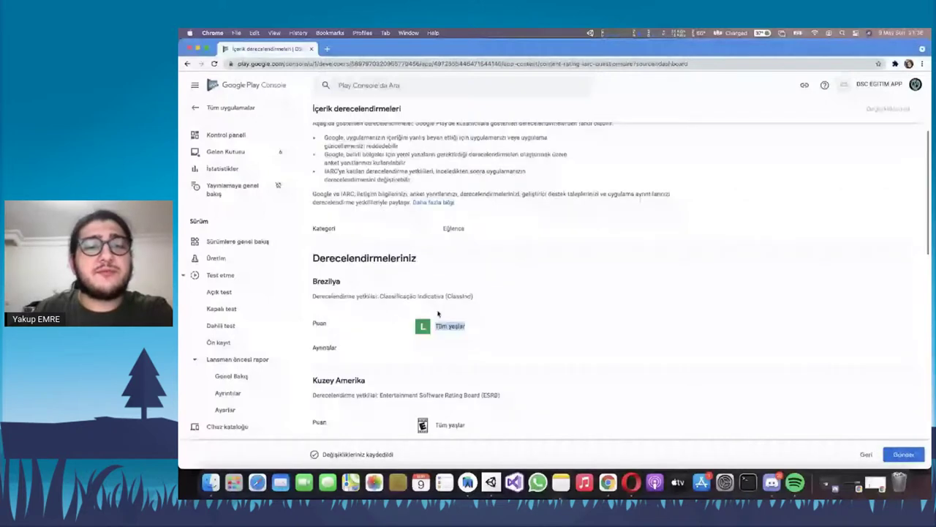
# Review the ratings summary and submit the content rating questionnaire
pyautogui.scroll(-10, 476, 319)
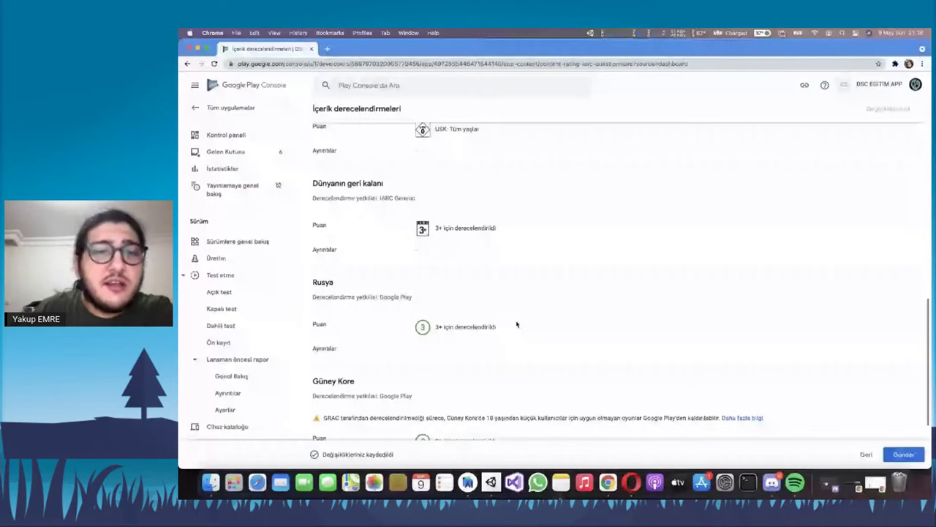
pyautogui.scroll(10, 392, 307)
pyautogui.scroll(-12, 397, 299)
pyautogui.scroll(12, 498, 331)
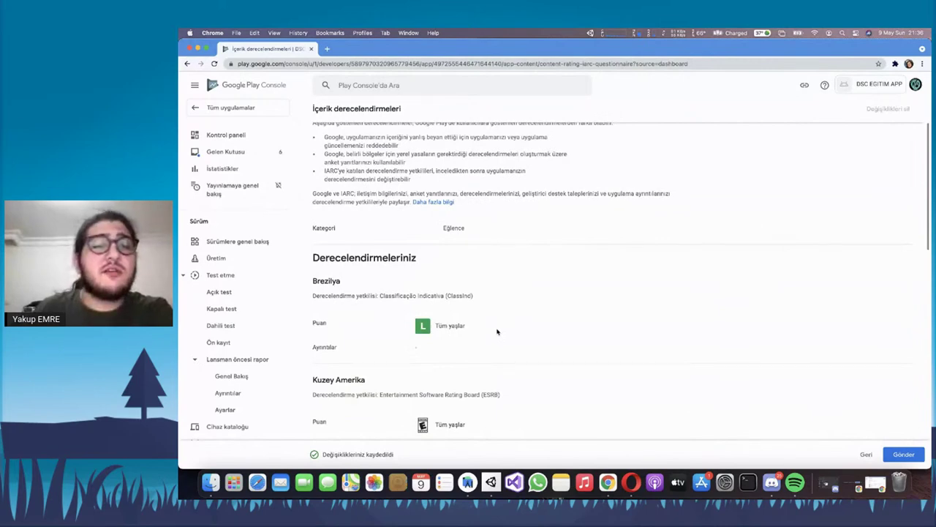
pyautogui.scroll(-10, 625, 309)
pyautogui.click(905, 454)
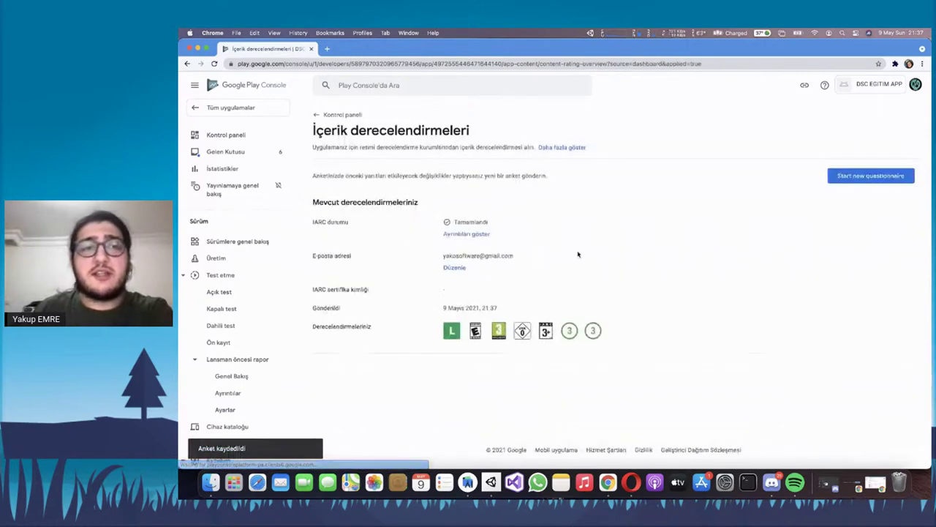
# Go back to the DSC EGITIM APP dashboard
pyautogui.scroll(-1, 681, 168)
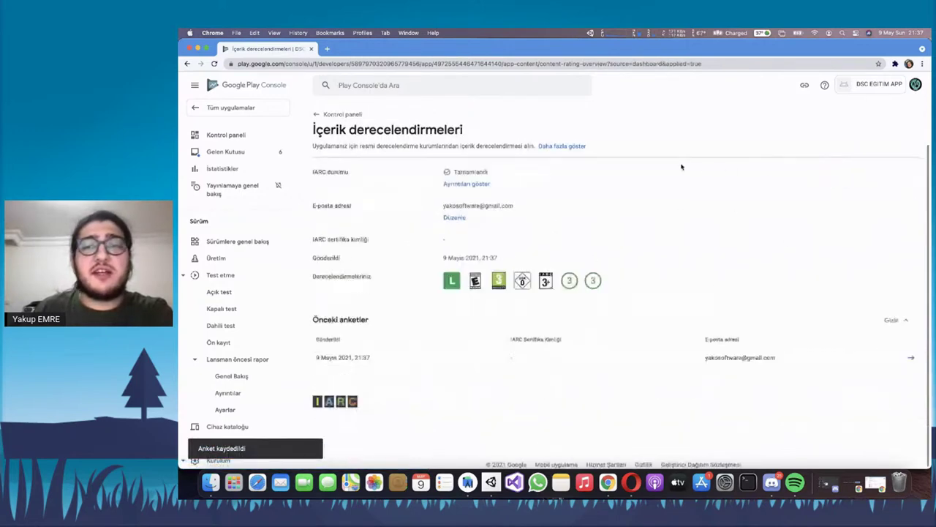
pyautogui.scroll(1, 681, 167)
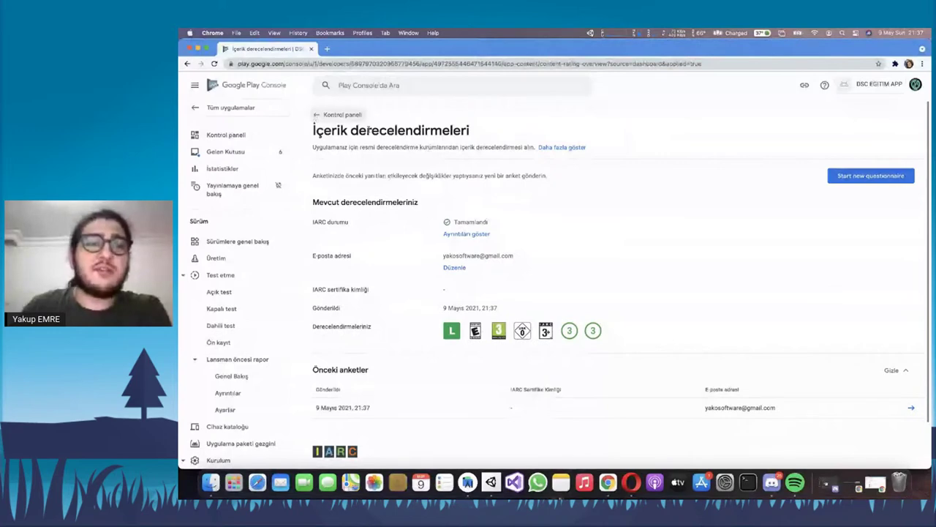
pyautogui.press('super+bracketleft')
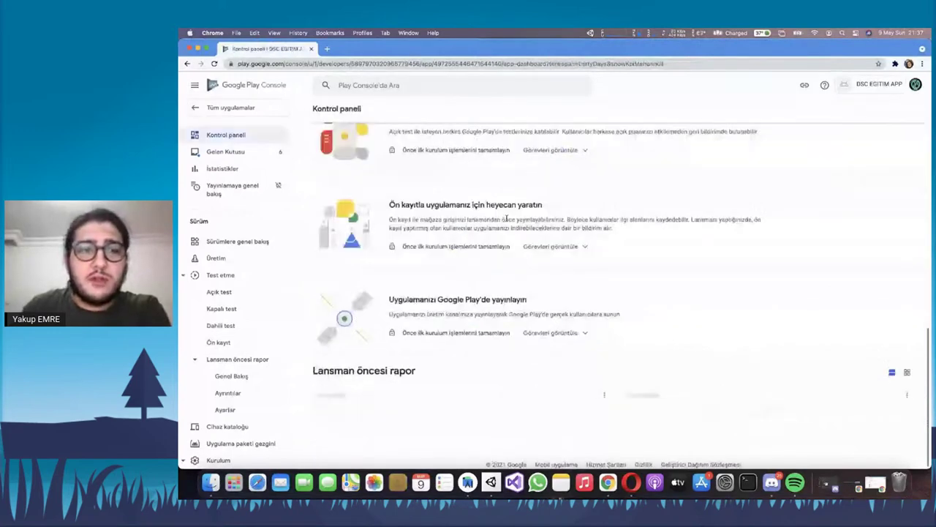
# Switch from the Play Console dashboard to the Android Studio project
pyautogui.scroll(3, 543, 270)
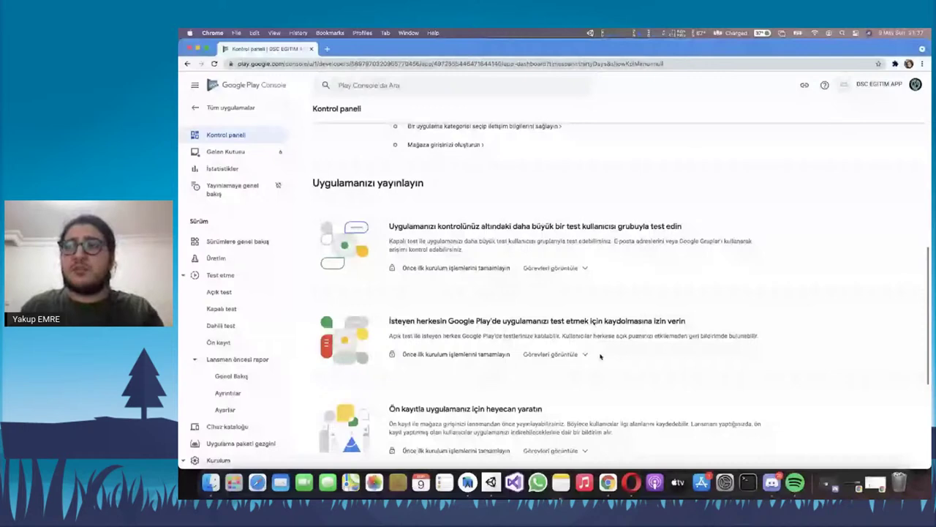
pyautogui.press('super+Tab')
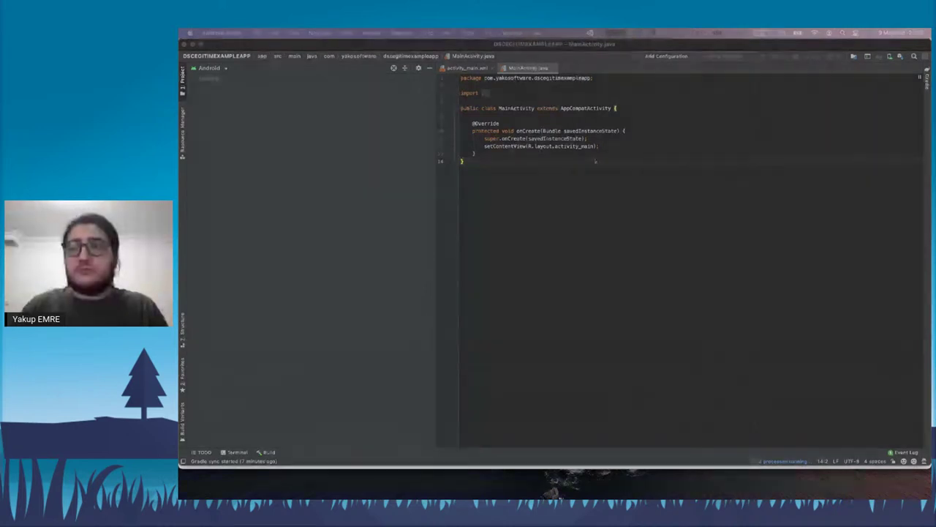
# Check the Gradle sync progress in the Background Tasks popup
pyautogui.click(540, 107)
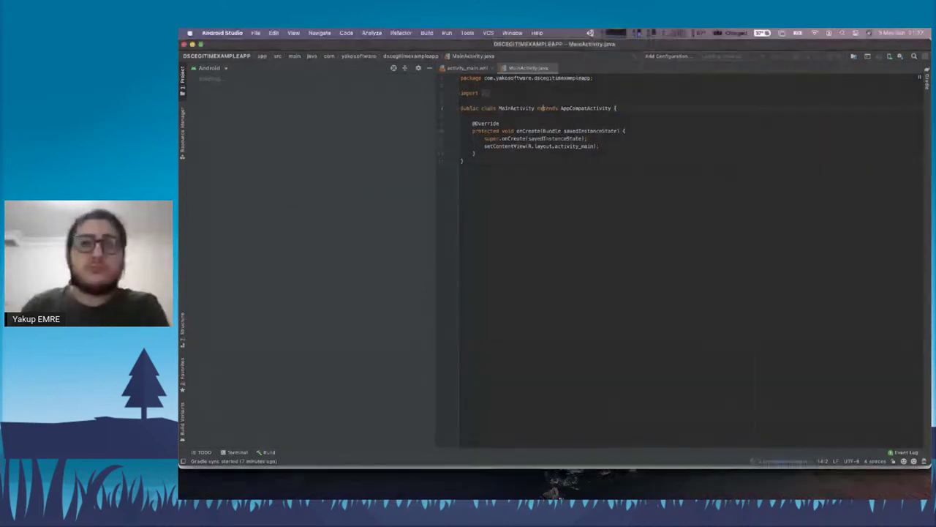
pyautogui.click(790, 463)
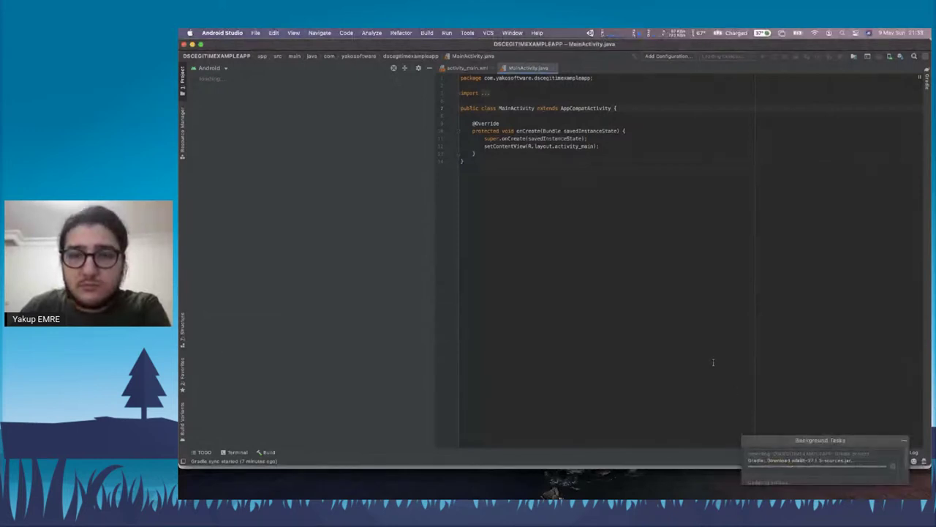
pyautogui.click(607, 52)
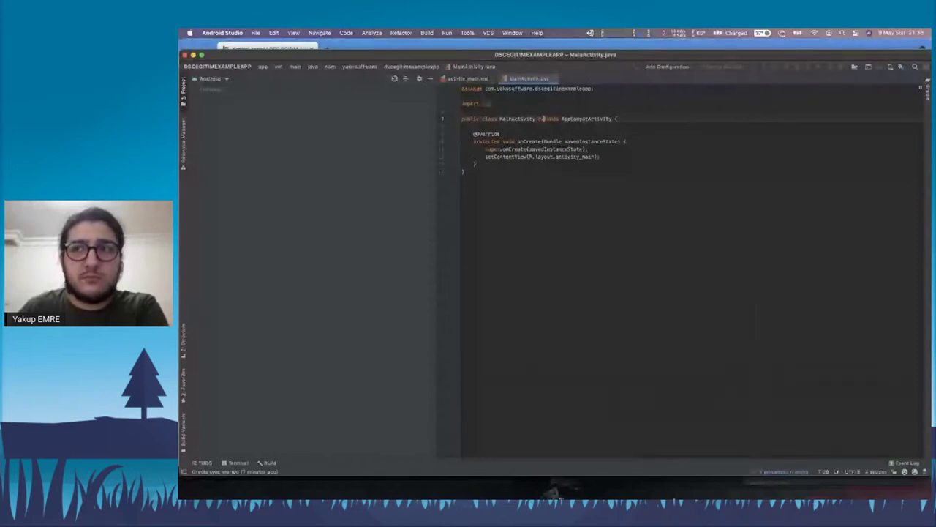
# Maximize the Android Studio window, recheck Gradle progress, and return to Play Console
pyautogui.moveTo(553, 492)
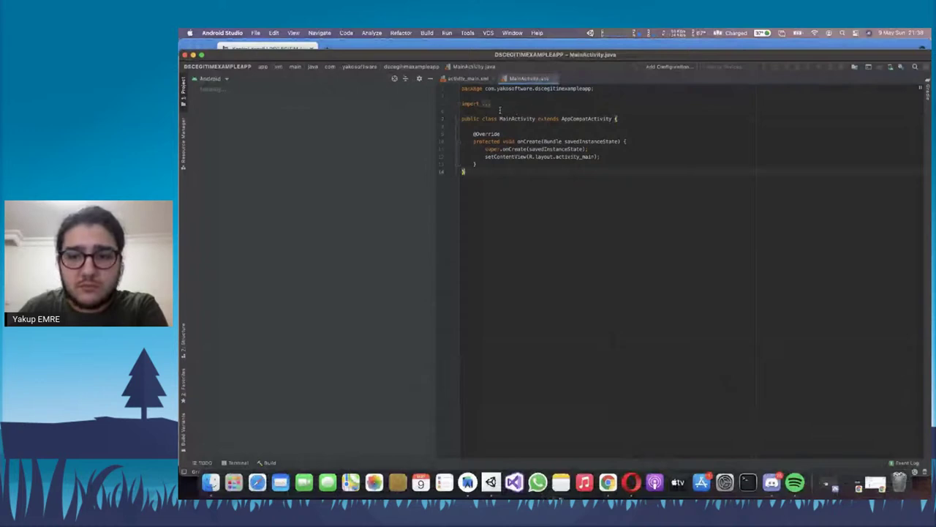
pyautogui.click(216, 90)
pyautogui.doubleClick(252, 58)
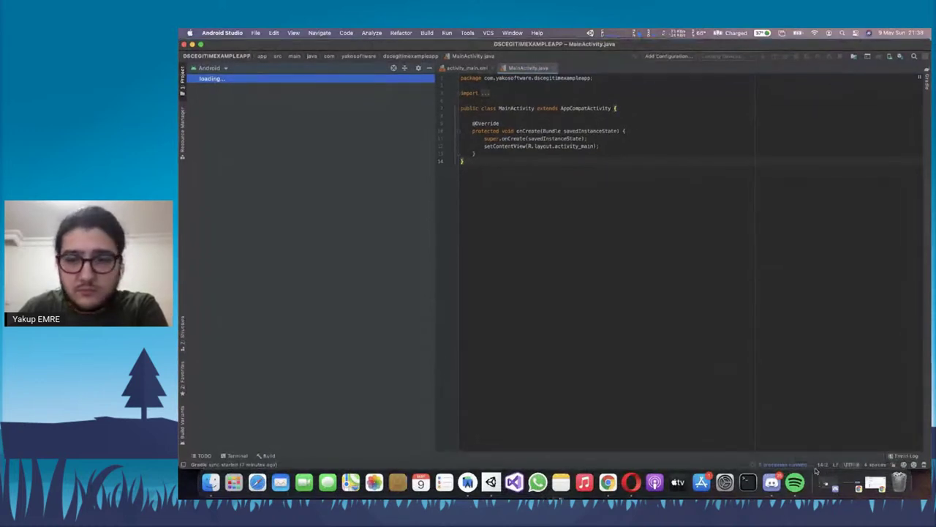
pyautogui.click(804, 465)
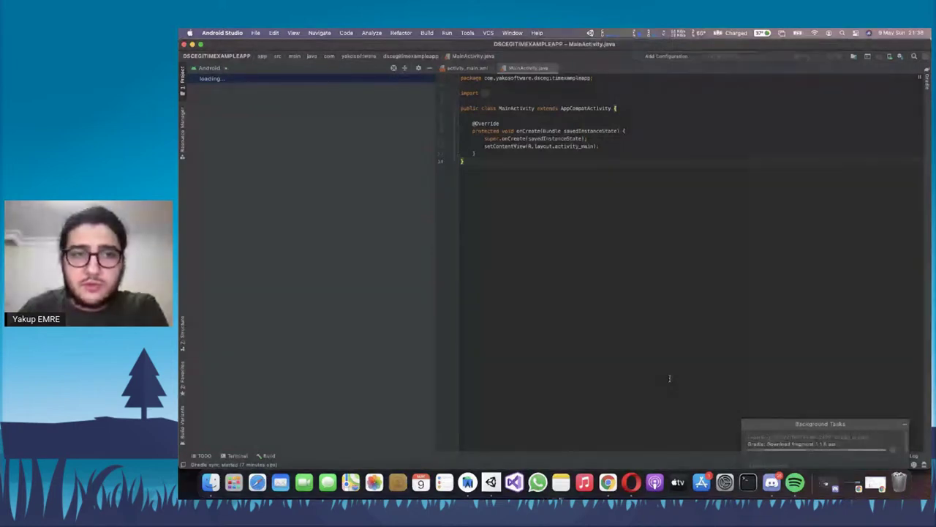
pyautogui.press('super+Tab')
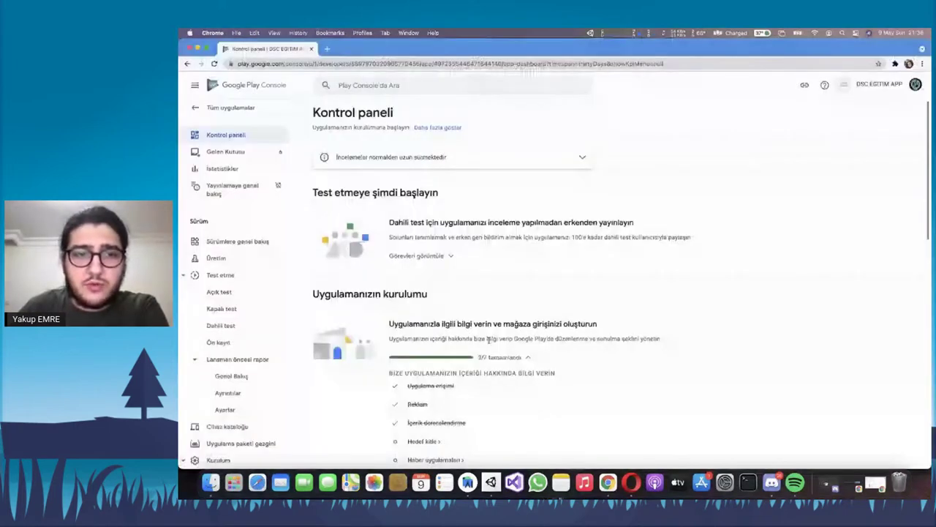
# Look at the target audience age settings and discard the 13-15 change
pyautogui.scroll(-5, 489, 339)
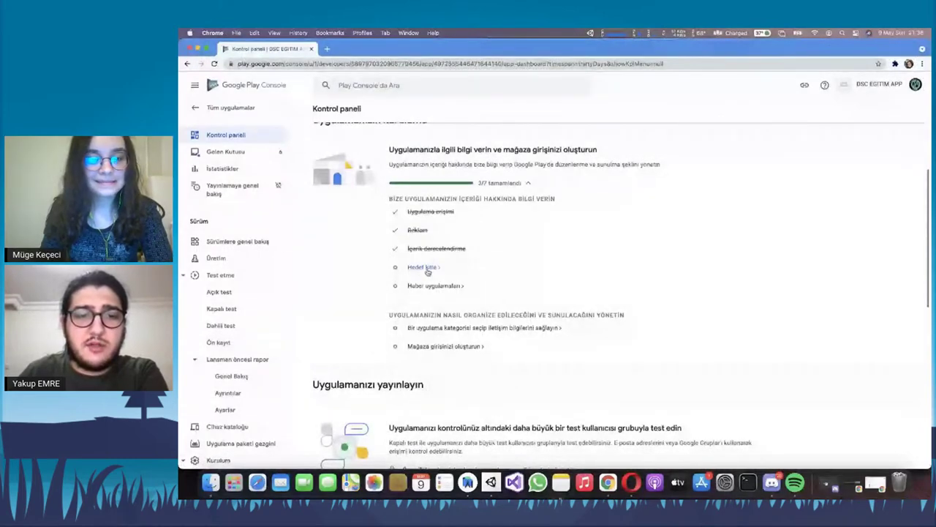
pyautogui.click(428, 267)
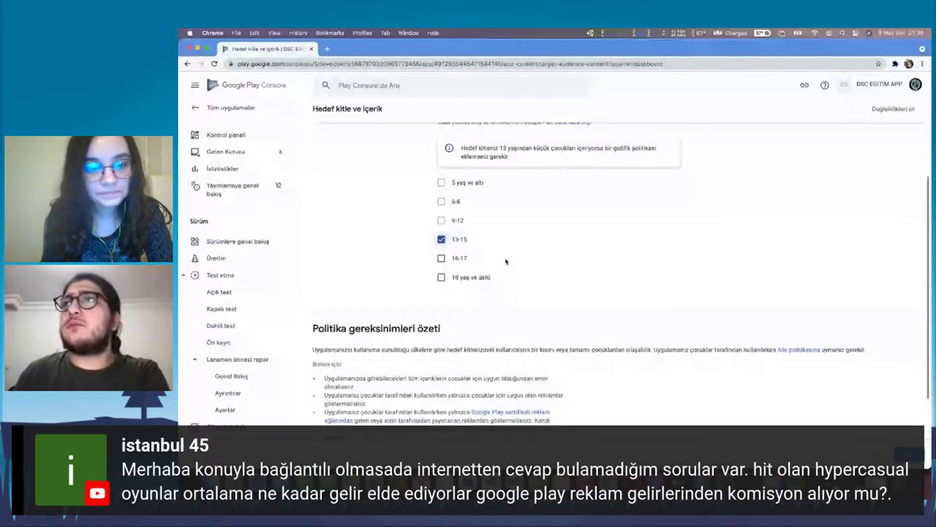
pyautogui.click(907, 107)
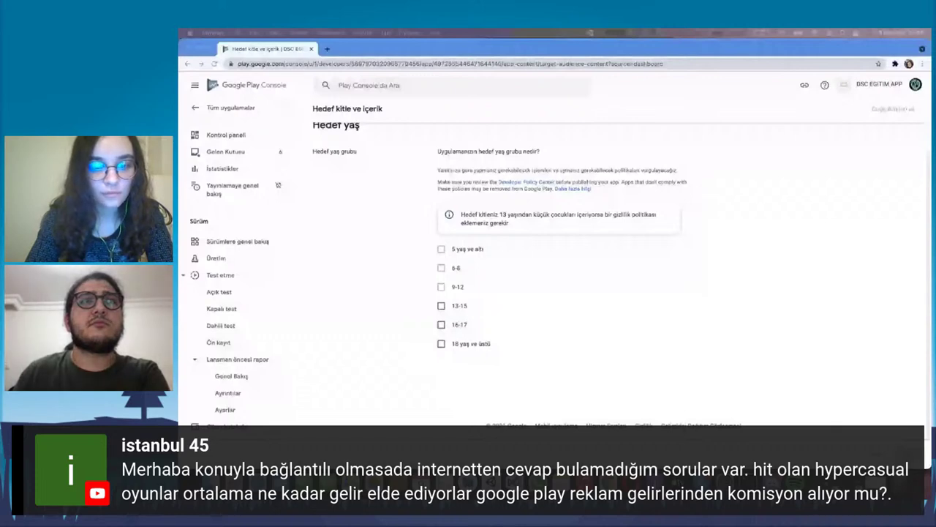
pyautogui.press('super+Tab')
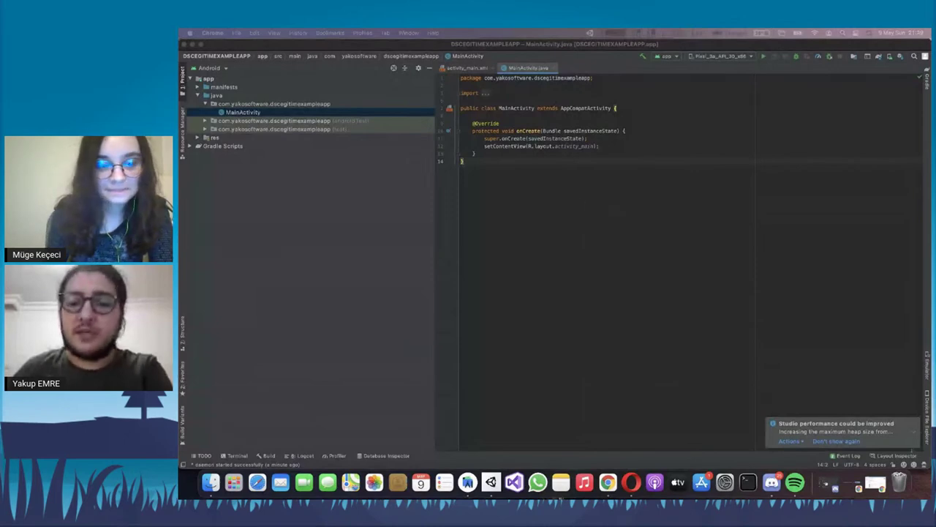
pyautogui.click(608, 165)
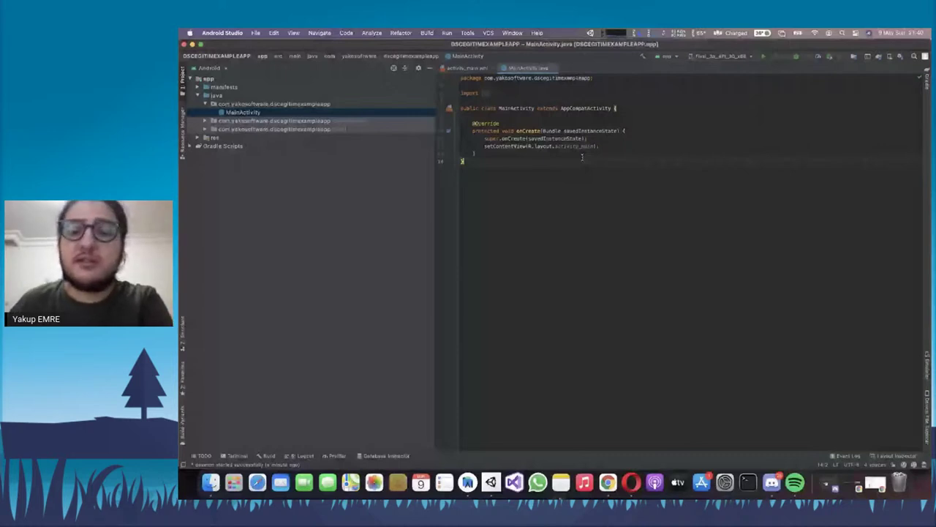
pyautogui.click(512, 123)
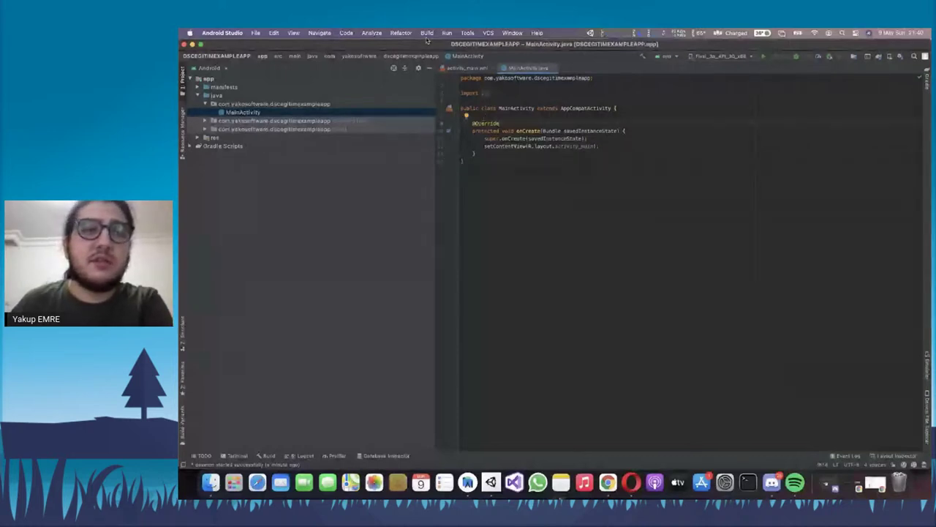
# Launch Build > Generate Signed Bundle / APK from the MainActivity.java editor
pyautogui.press('super+a')
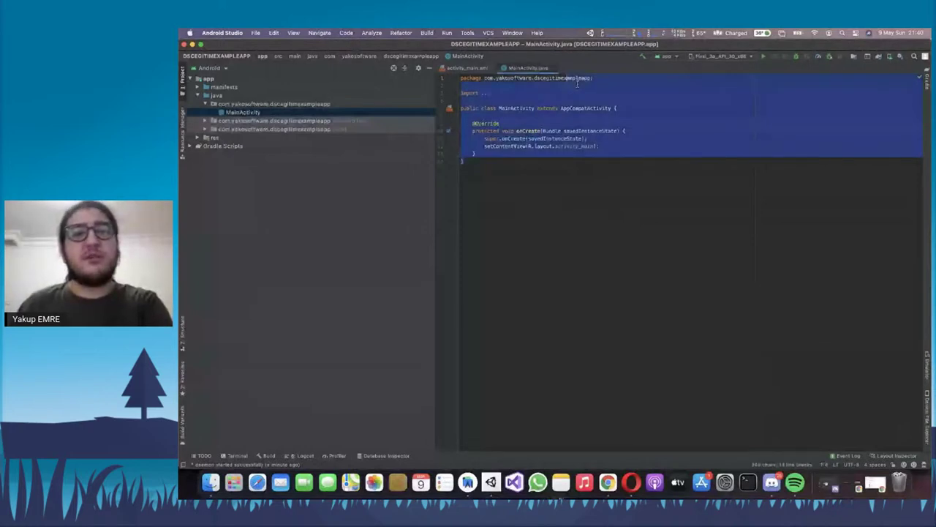
pyautogui.click(427, 33)
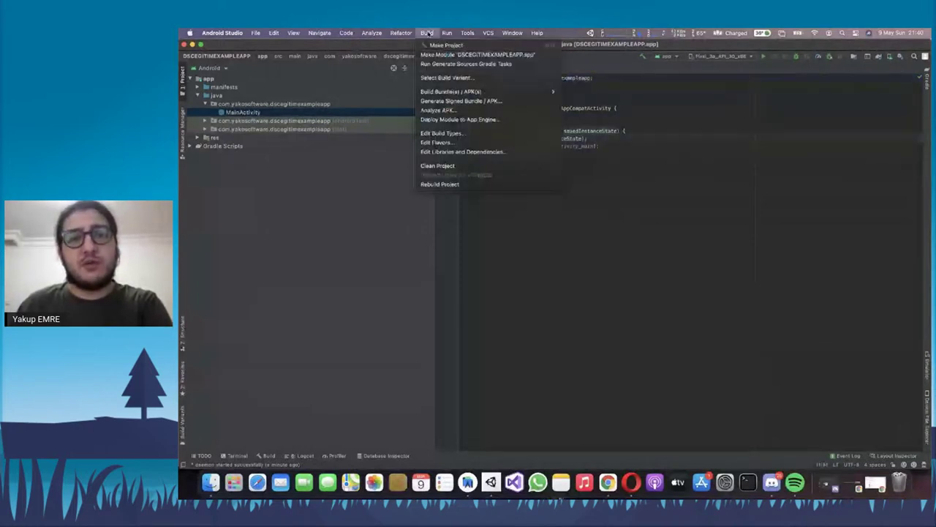
pyautogui.moveTo(461, 91)
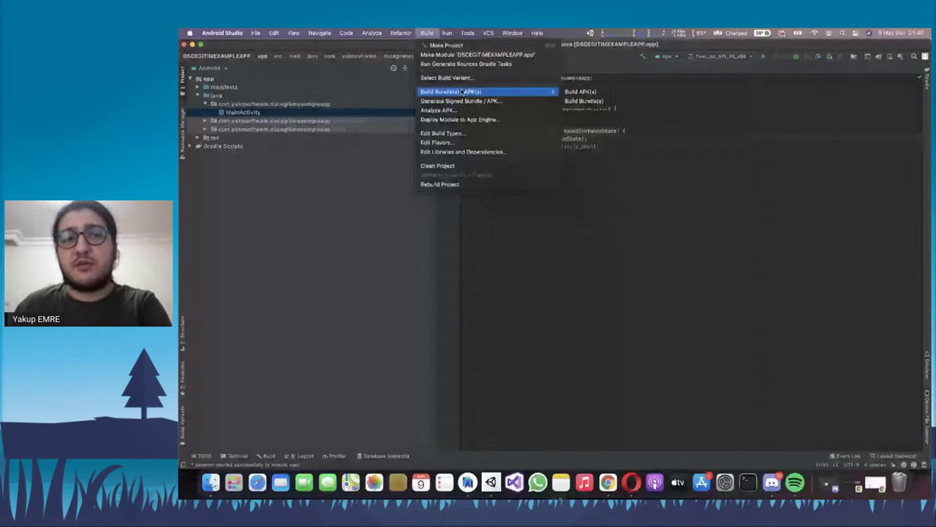
pyautogui.click(461, 101)
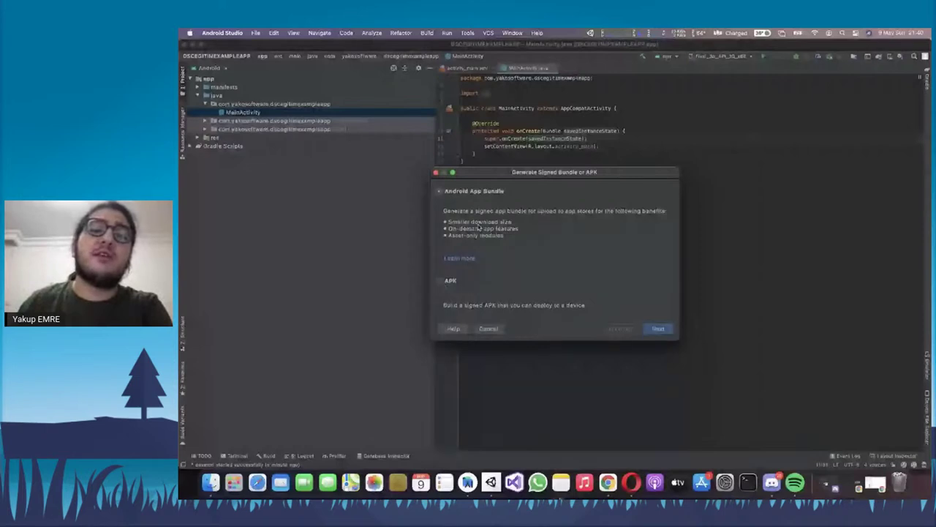
# Continue with Android App Bundle to the key store page and choose Create new
pyautogui.click(659, 329)
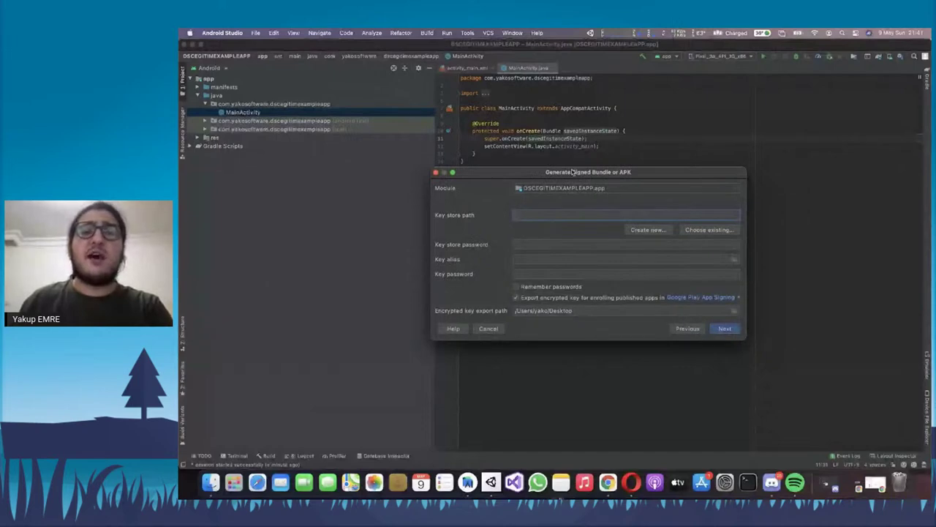
pyautogui.moveTo(573, 173); pyautogui.dragTo(582, 144)
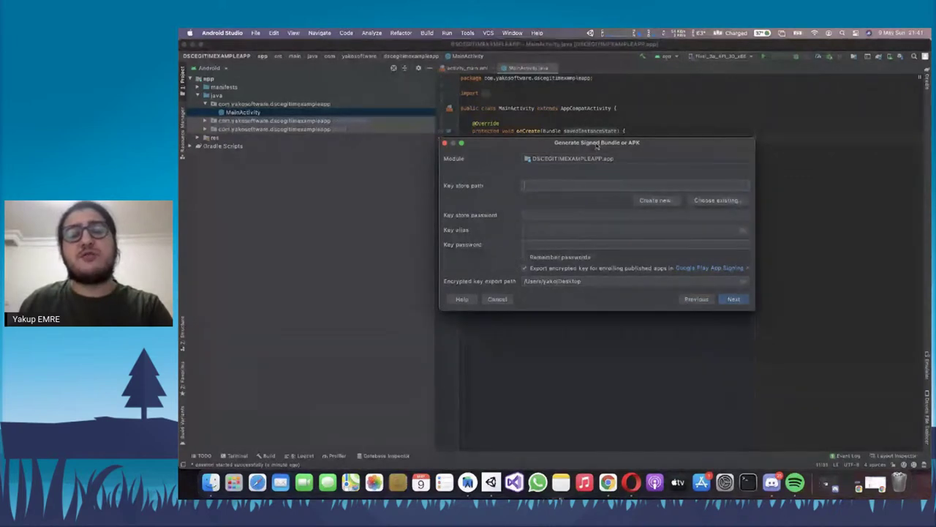
pyautogui.moveTo(596, 146); pyautogui.dragTo(566, 147)
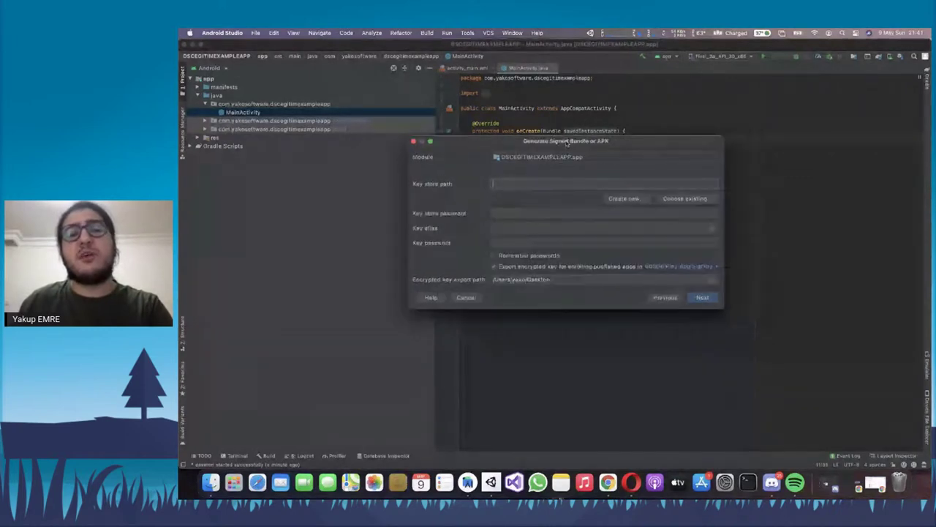
pyautogui.click(557, 185)
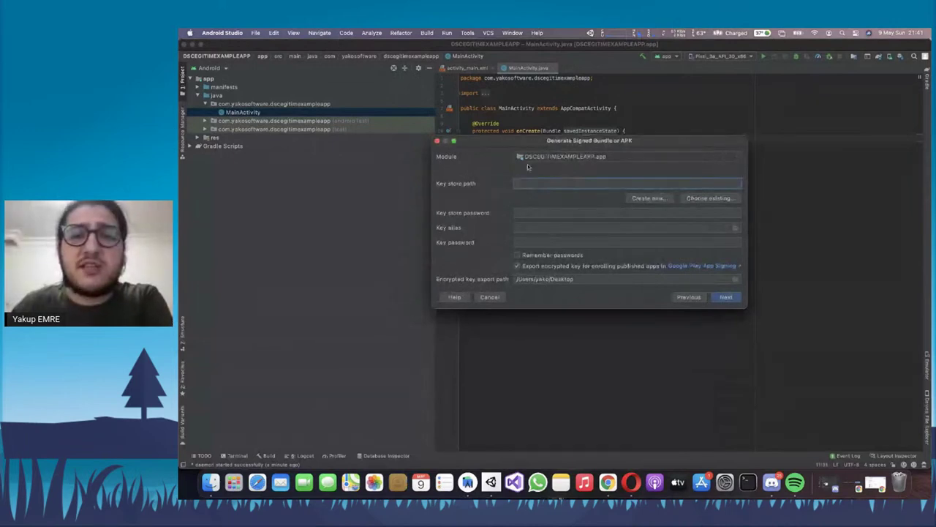
pyautogui.moveTo(574, 147); pyautogui.dragTo(605, 139)
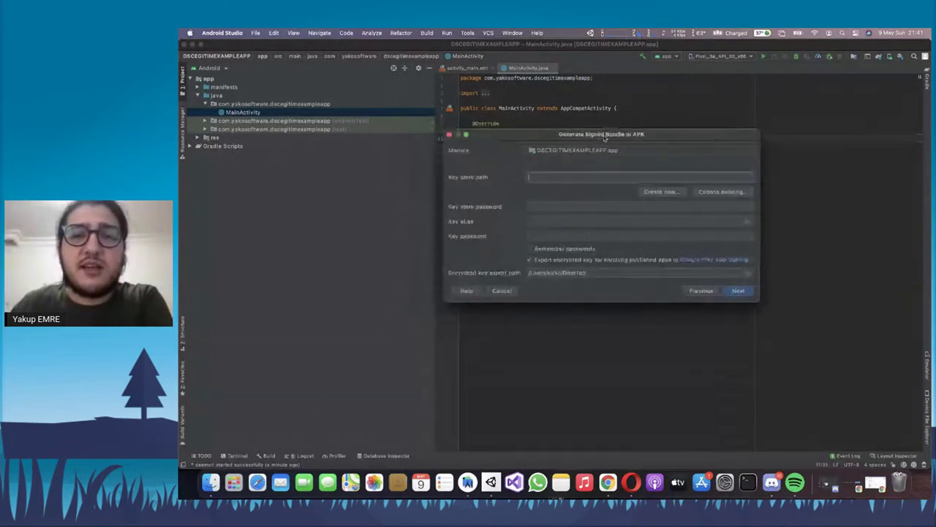
pyautogui.moveTo(604, 137); pyautogui.dragTo(604, 138)
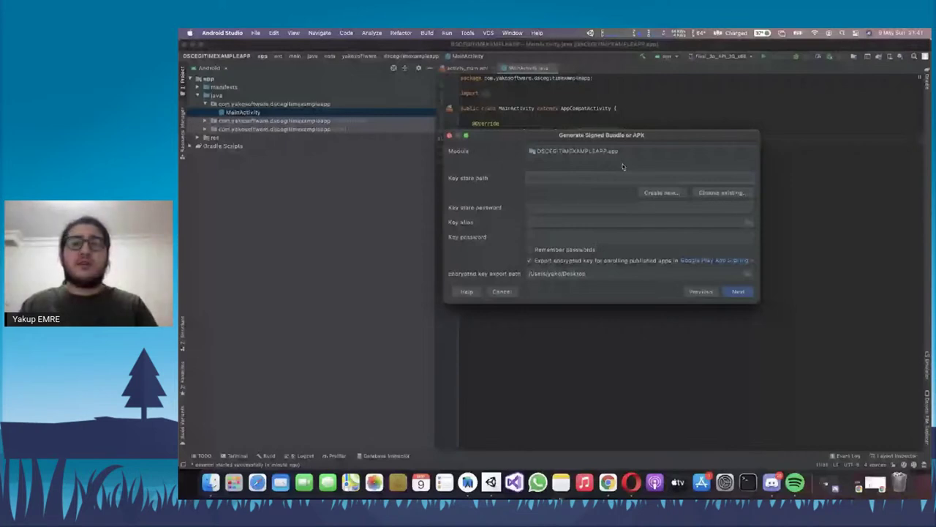
pyautogui.click(661, 193)
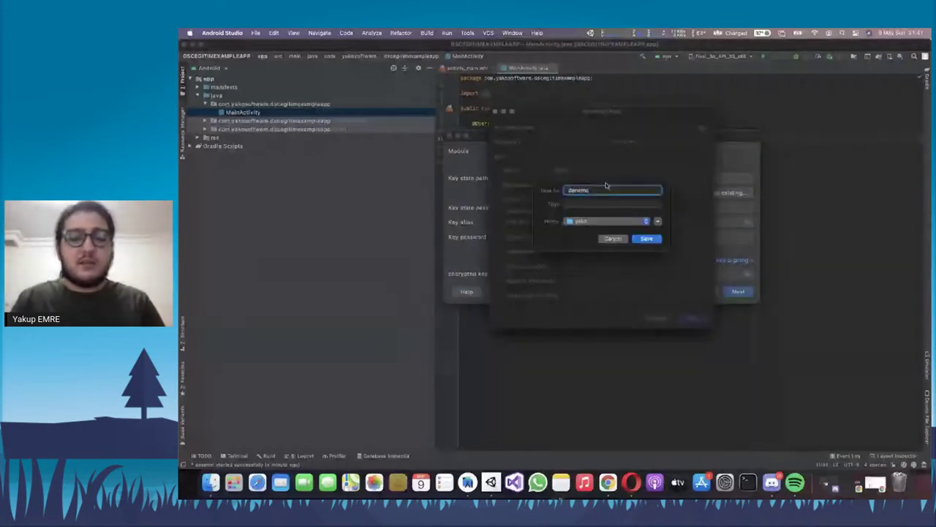
# Save the new key store file as example and enter and confirm its password
pyautogui.write('dxample')
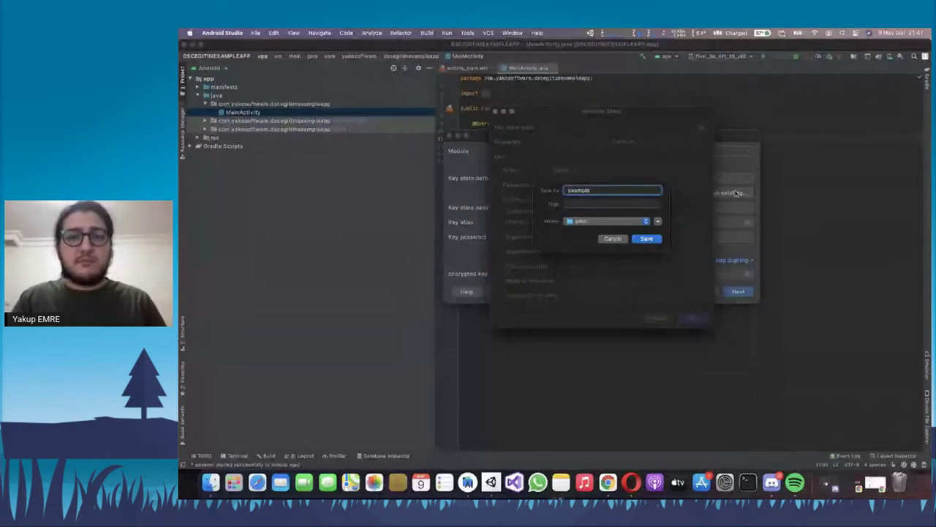
pyautogui.press('Return')
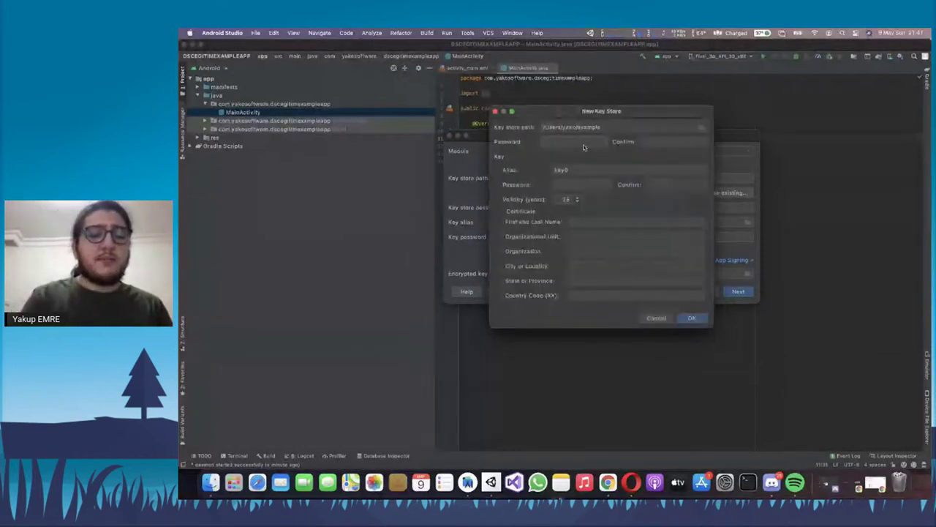
pyautogui.click(584, 147)
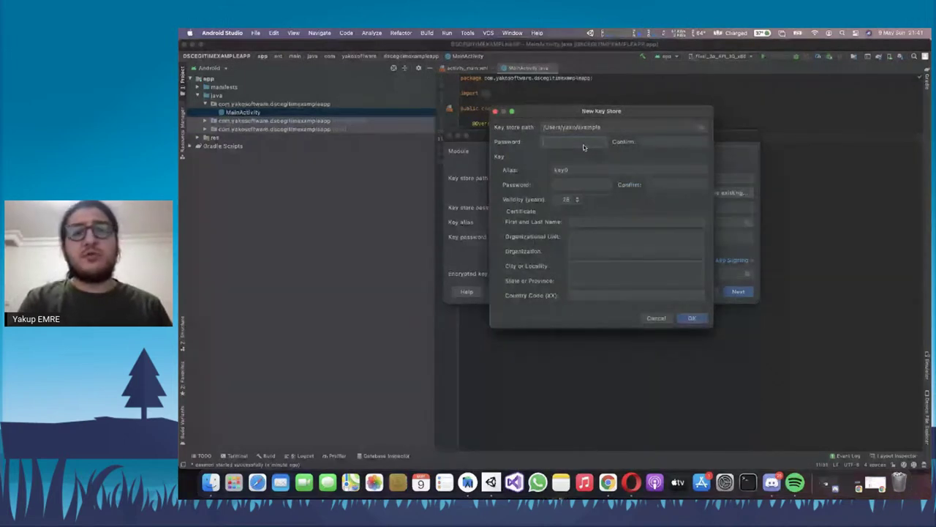
pyautogui.write('123456')
pyautogui.press('Tab')
pyautogui.write('123456')
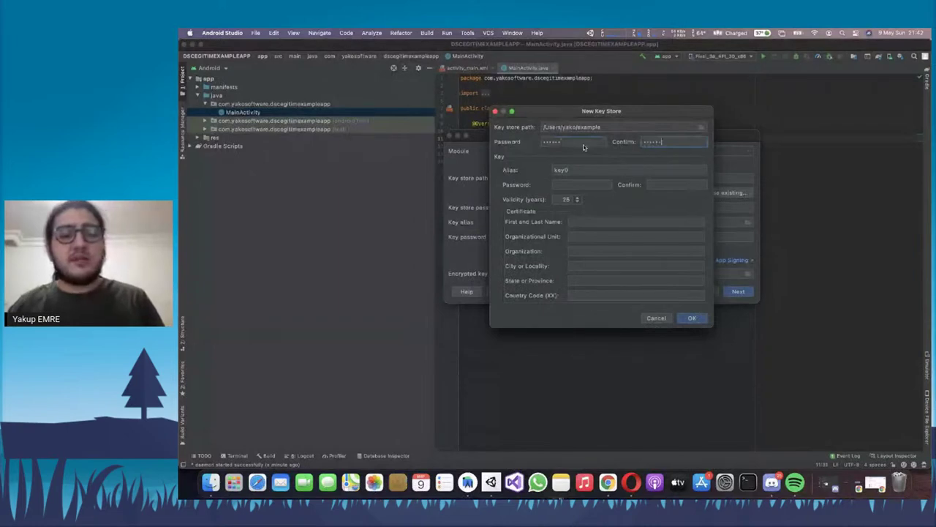
# Set the key alias to example and enter and confirm the key password
pyautogui.press('Tab')
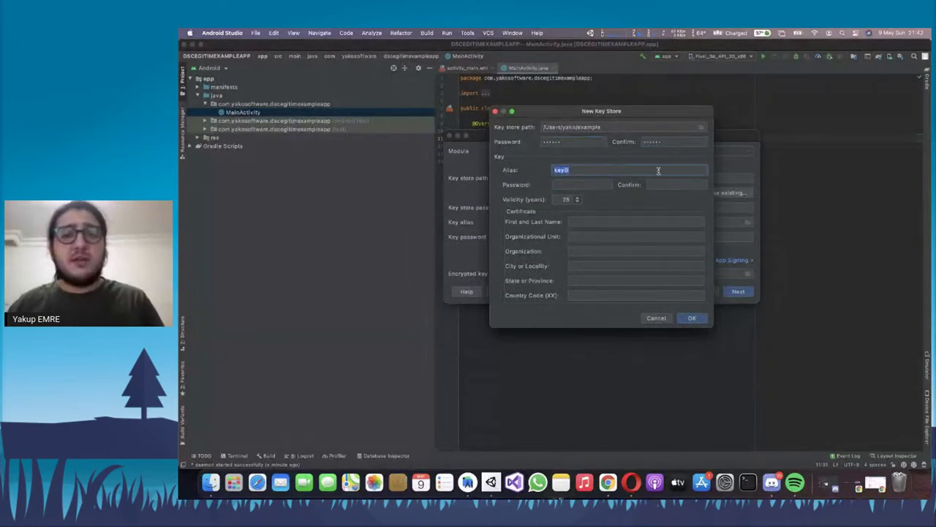
pyautogui.write('example')
pyautogui.press('Tab')
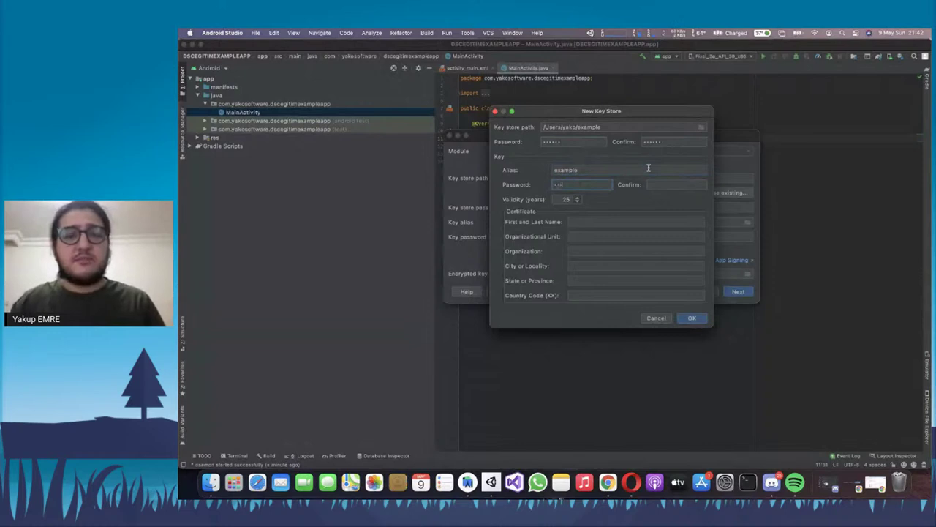
pyautogui.write('123456')
pyautogui.press('Tab')
pyautogui.write('123456')
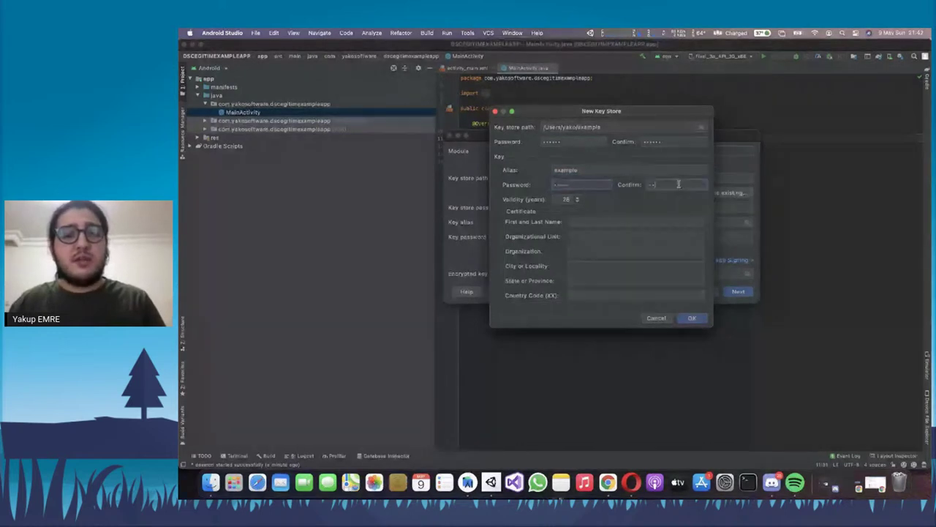
pyautogui.click(597, 189)
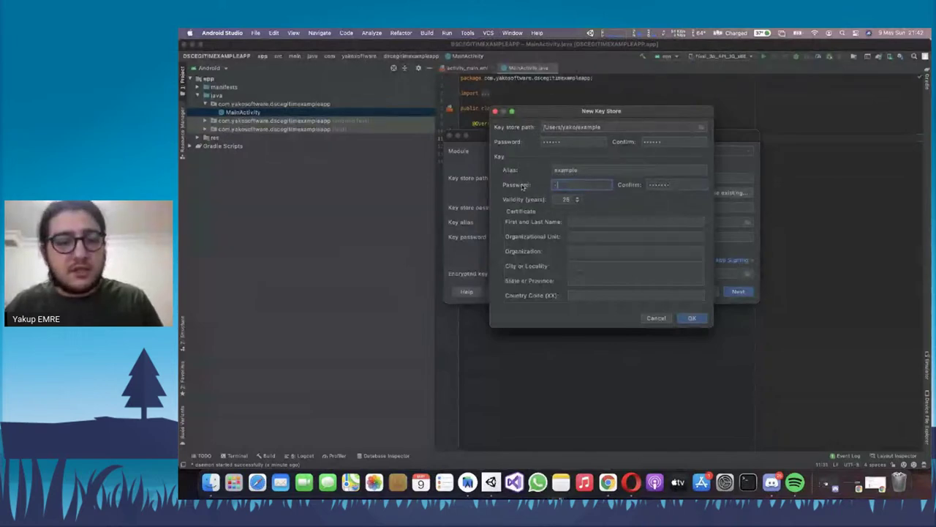
pyautogui.click(669, 185)
pyautogui.write('12')
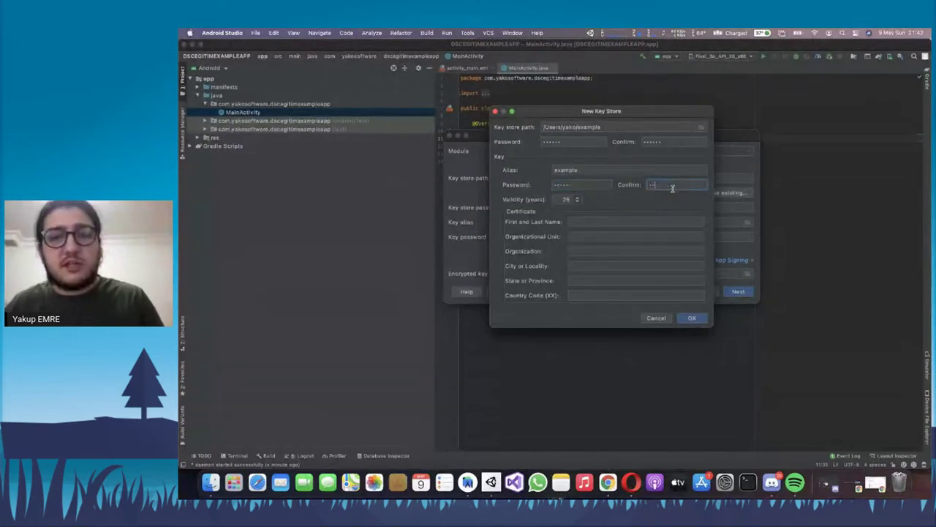
pyautogui.write('56')
# Fill the certificate: owner name, unit mobile, organization, Kocaeli, Marmara, TR; create the key store
pyautogui.click(627, 219)
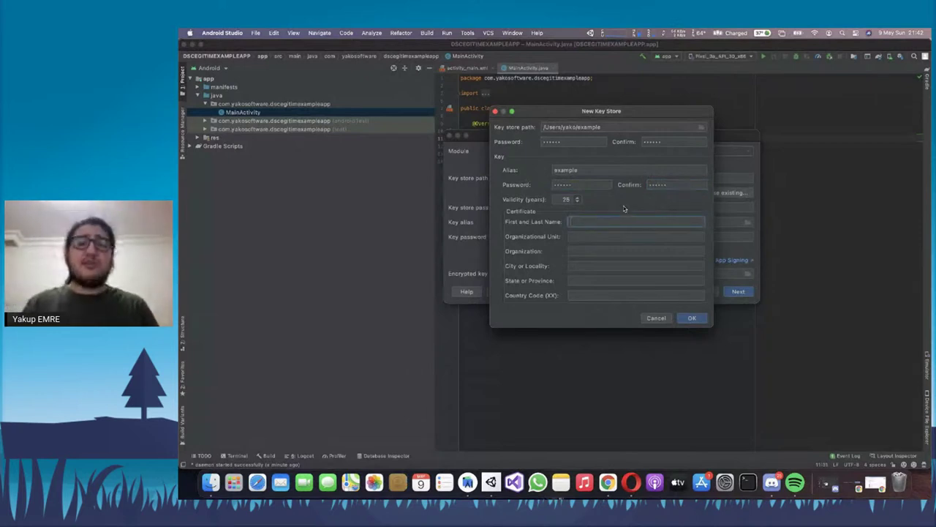
pyautogui.write('Yakup Emre')
pyautogui.press('Tab')
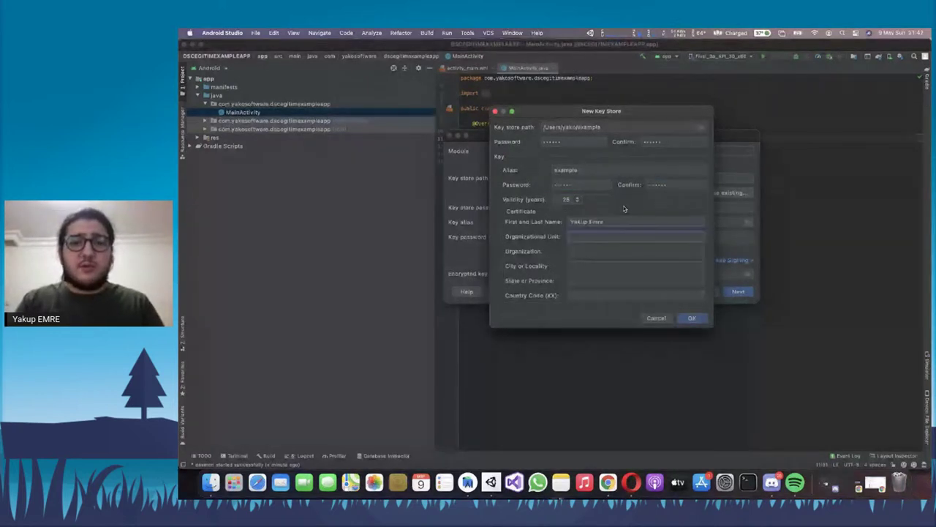
pyautogui.write('mobil')
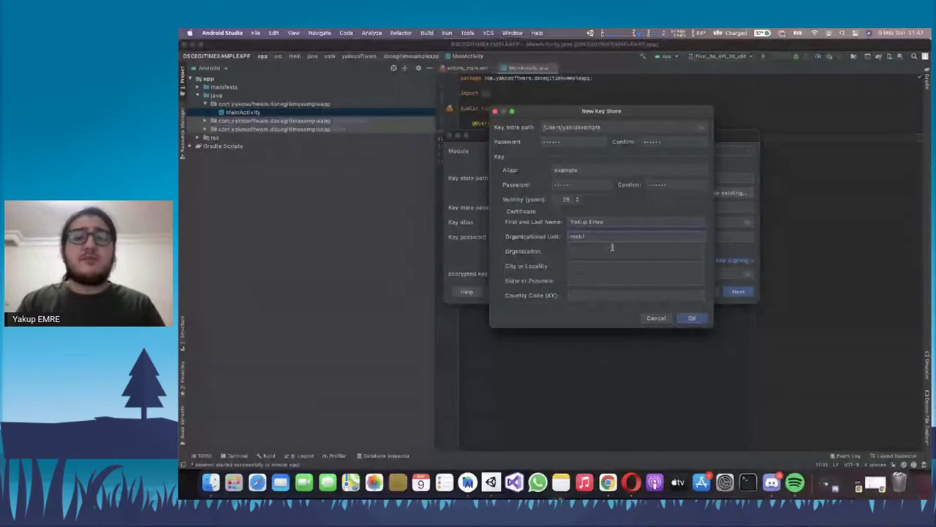
pyautogui.write('e')
pyautogui.press('Tab')
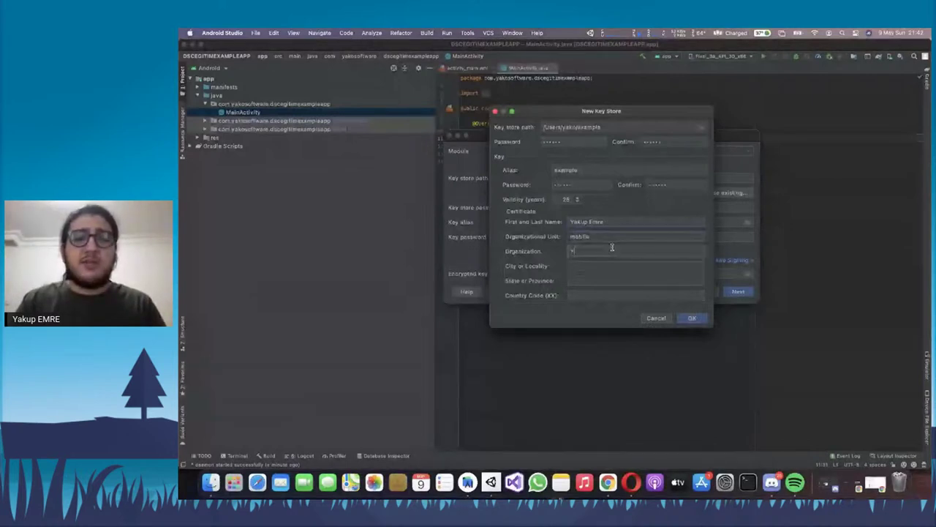
pyautogui.write('Yaku Software')
pyautogui.press('Tab')
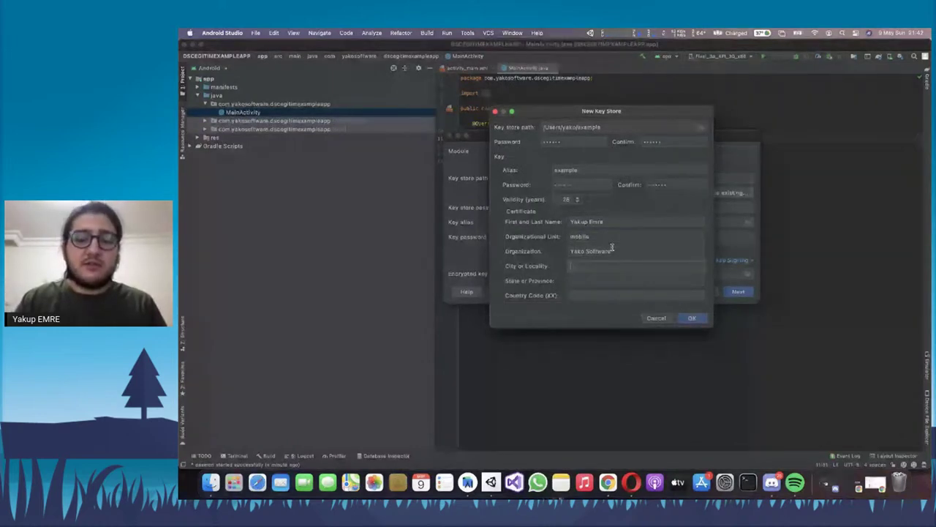
pyautogui.write('Kocaeli')
pyautogui.press('Tab')
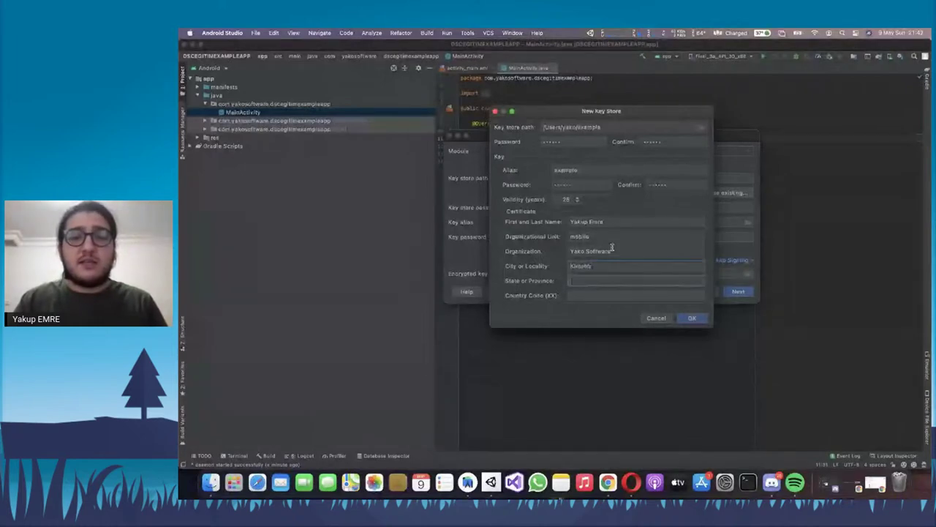
pyautogui.write('Marmara')
pyautogui.press('Tab')
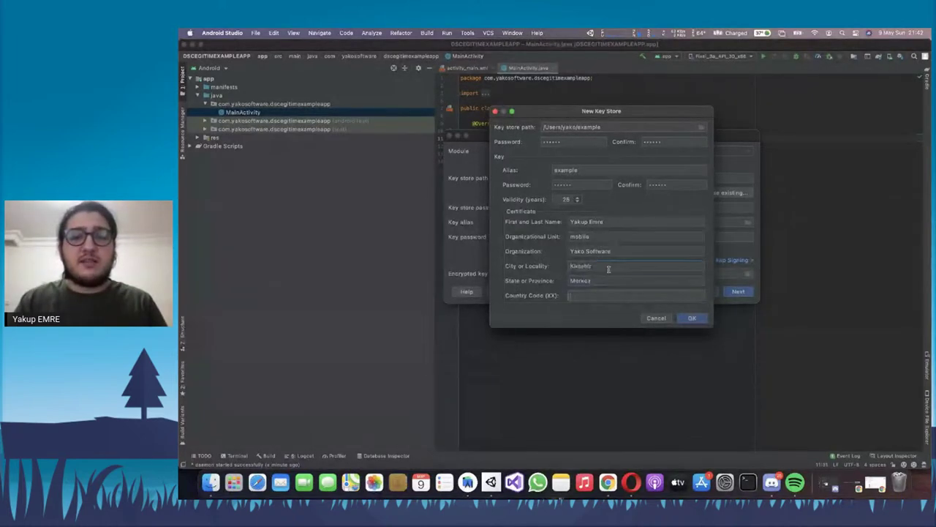
pyautogui.write('TR')
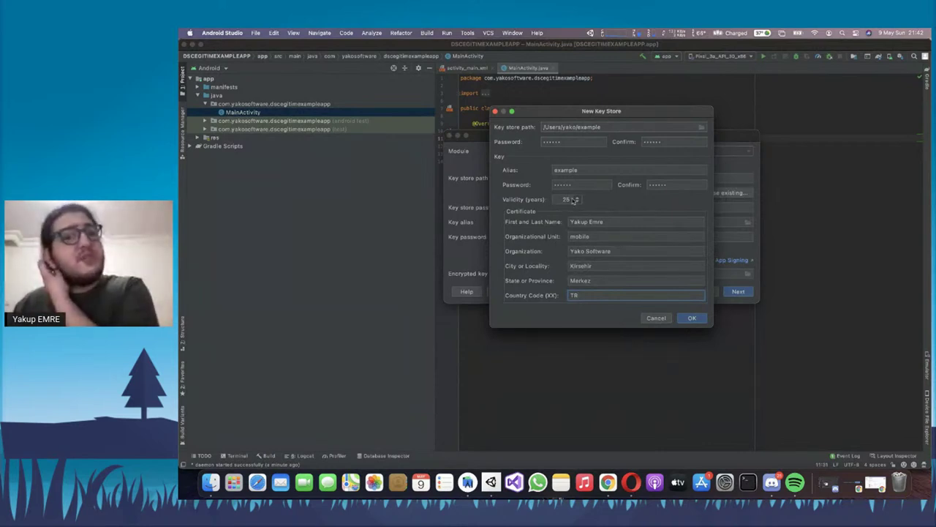
pyautogui.click(692, 320)
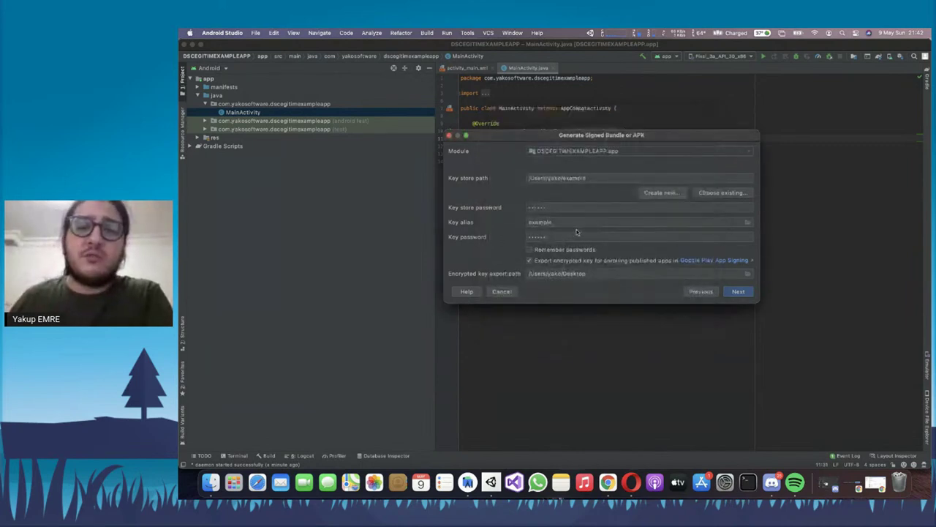
# Remember the passwords, build the signed release bundle, and open Background Tasks to watch progress
pyautogui.press('Tab')
pyautogui.click(529, 250)
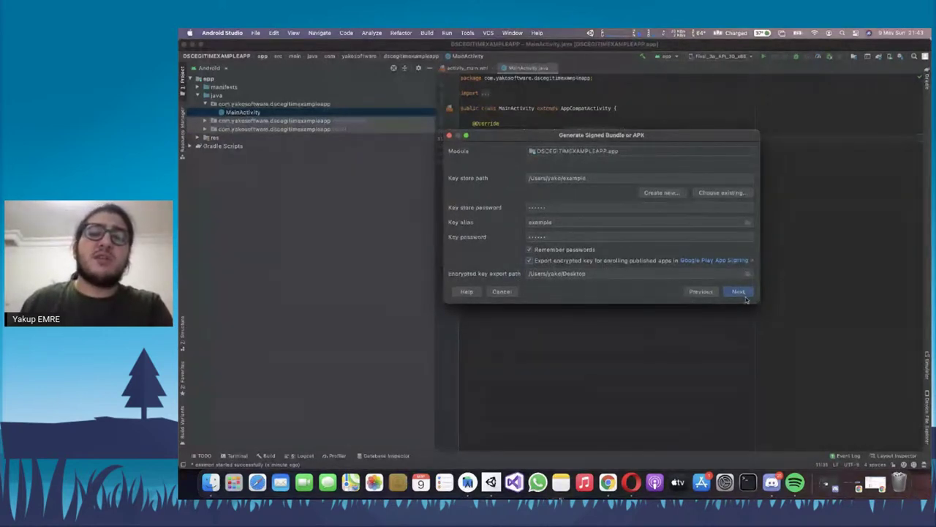
pyautogui.click(746, 295)
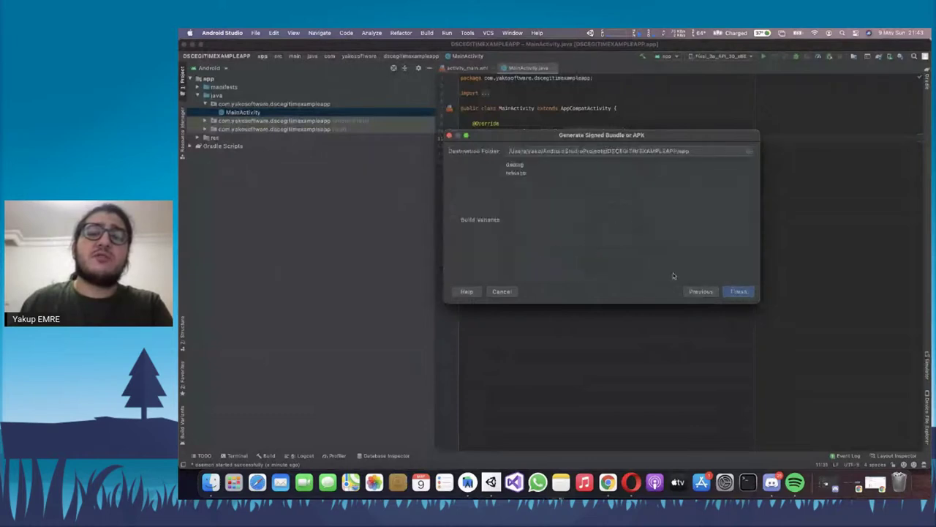
pyautogui.click(531, 174)
pyautogui.click(746, 294)
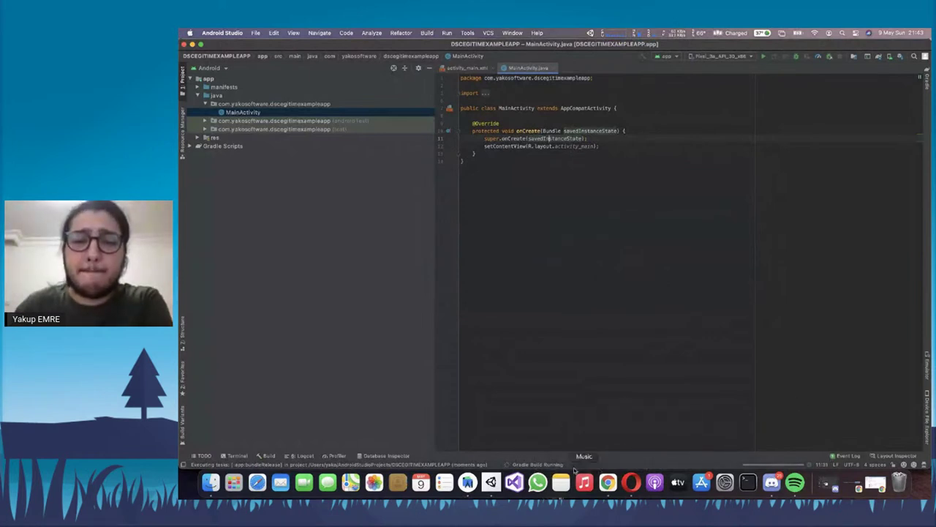
pyautogui.click(553, 465)
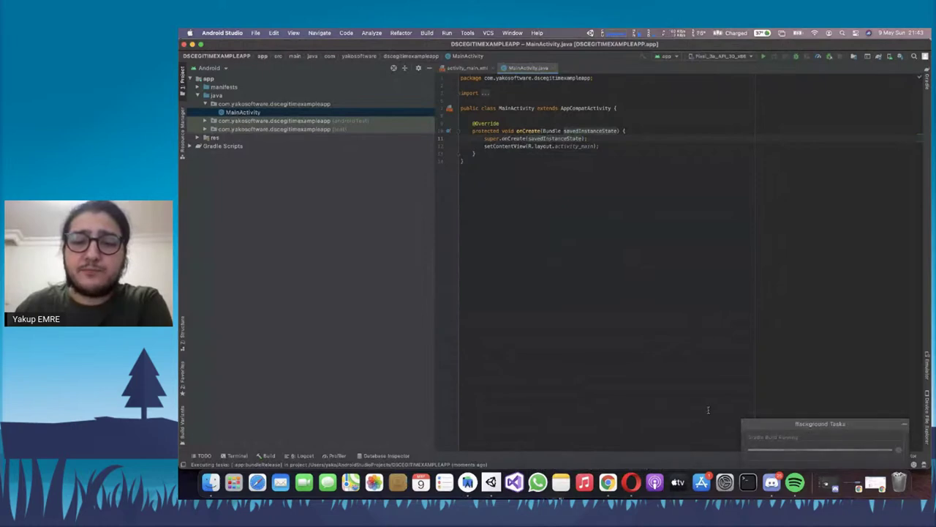
# Tick the 13-15, 16-17 and 18 yaş ve üstü target age groups
pyautogui.click(607, 482)
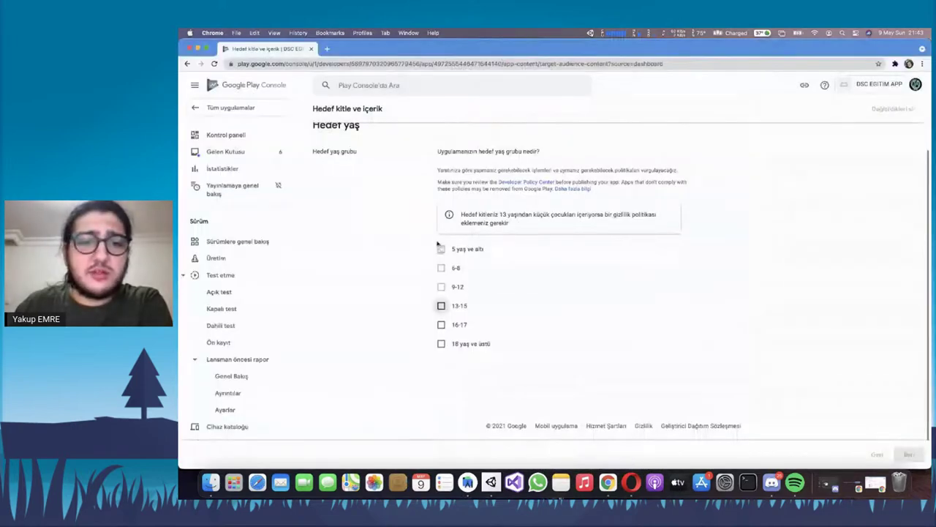
pyautogui.click(441, 305)
pyautogui.scroll(-2, 442, 278)
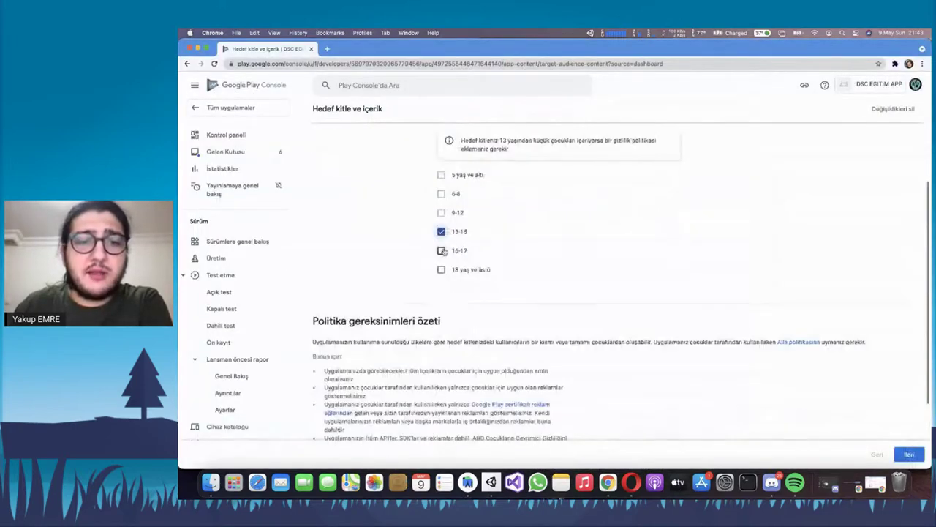
pyautogui.click(441, 251)
pyautogui.click(441, 269)
pyautogui.click(441, 269)
pyautogui.click(441, 251)
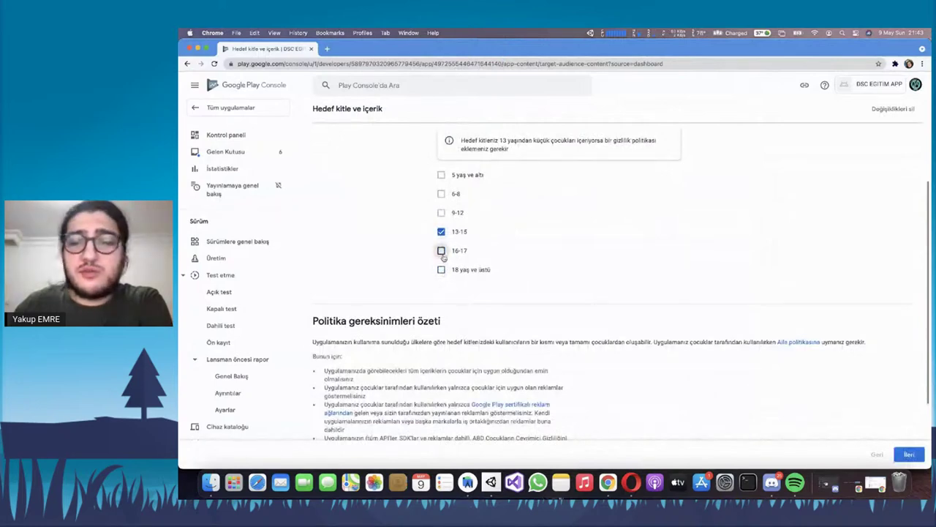
pyautogui.click(441, 250)
pyautogui.click(441, 269)
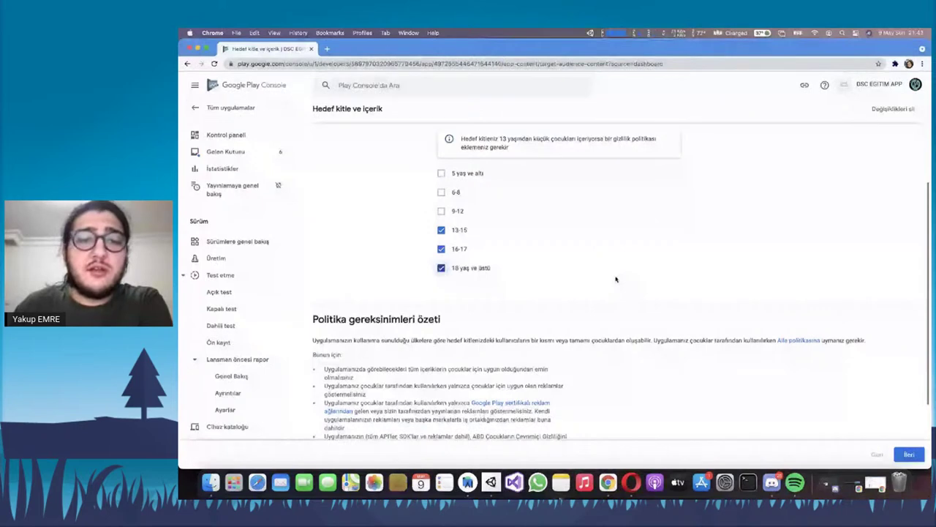
# Save the target audience answers, then reveal app-release.aab in Finder from Android Studio
pyautogui.click(915, 458)
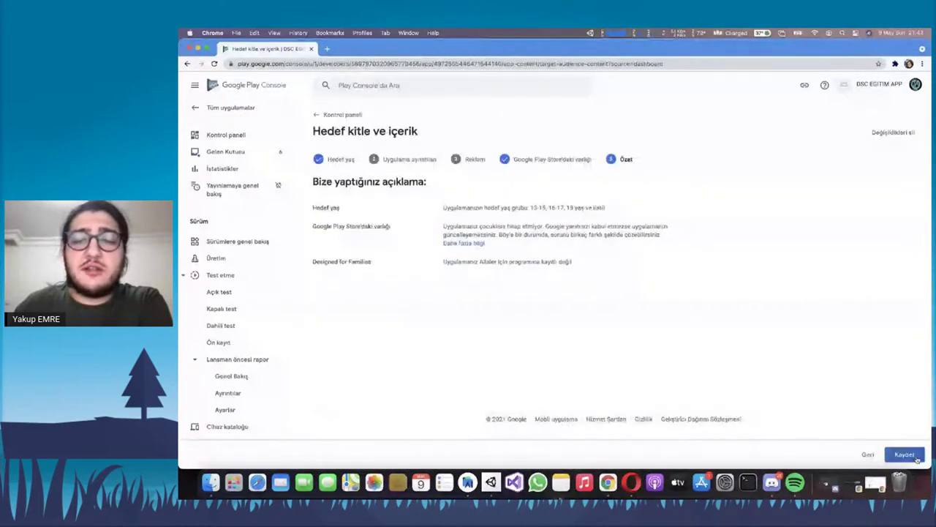
pyautogui.click(916, 456)
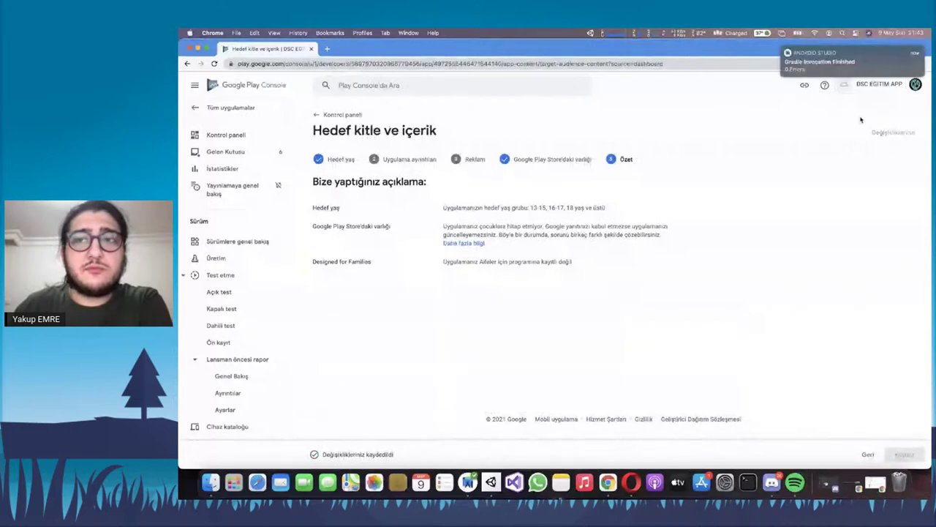
pyautogui.click(469, 484)
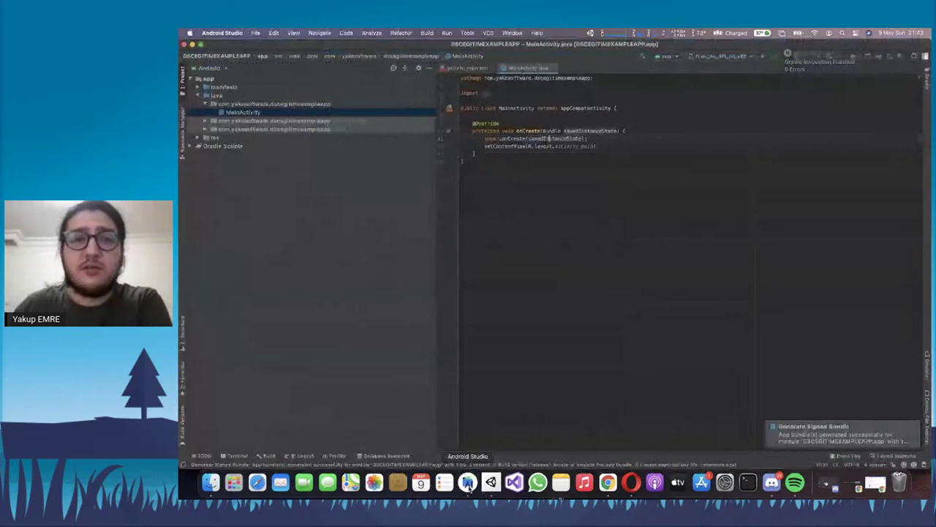
pyautogui.click(918, 439)
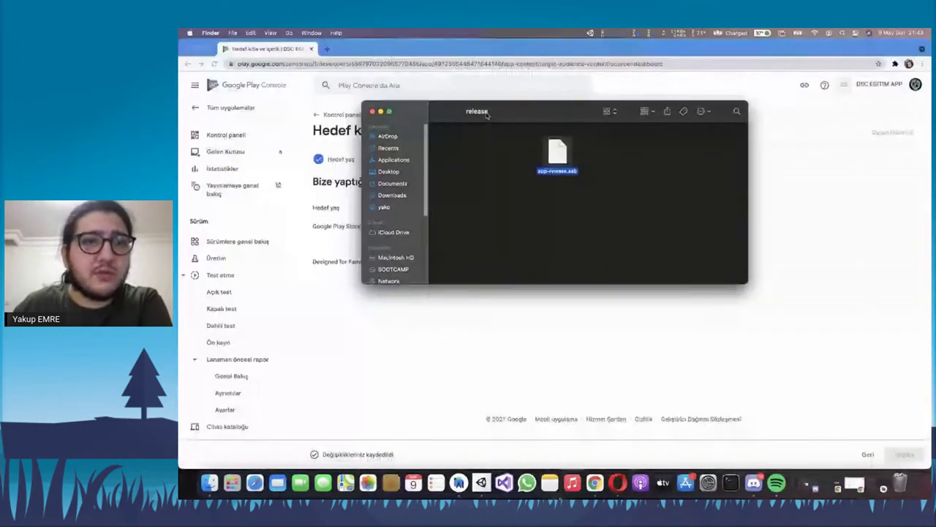
# Declare the app is not a news app (Hayır) and save the declaration
pyautogui.click(768, 241)
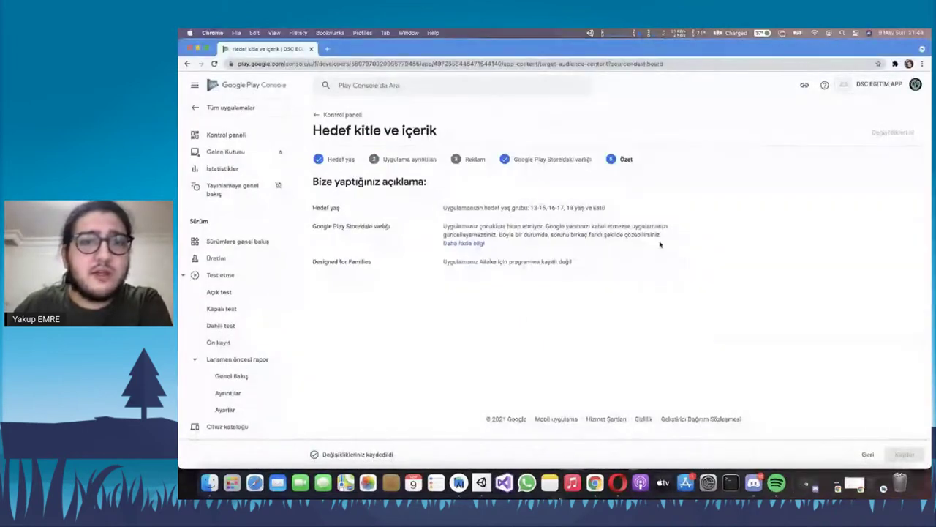
pyautogui.click(340, 115)
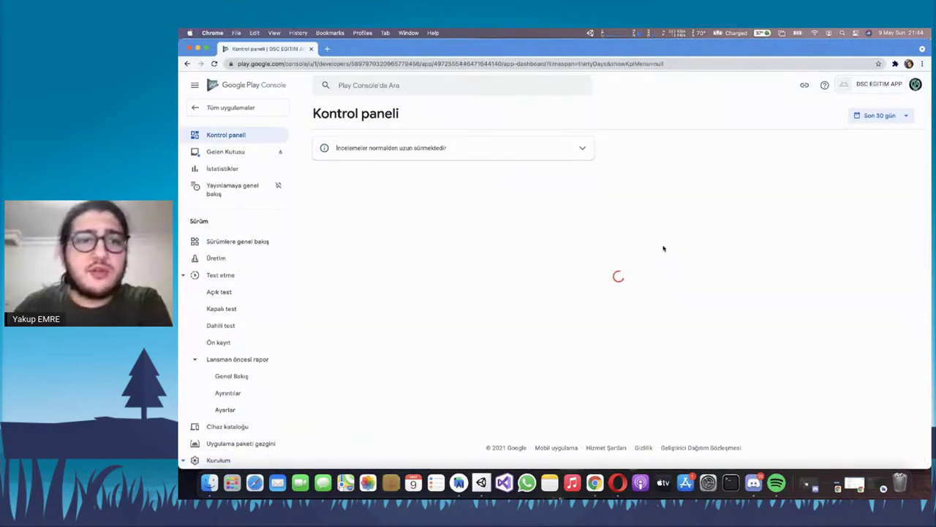
pyautogui.scroll(-3, 648, 244)
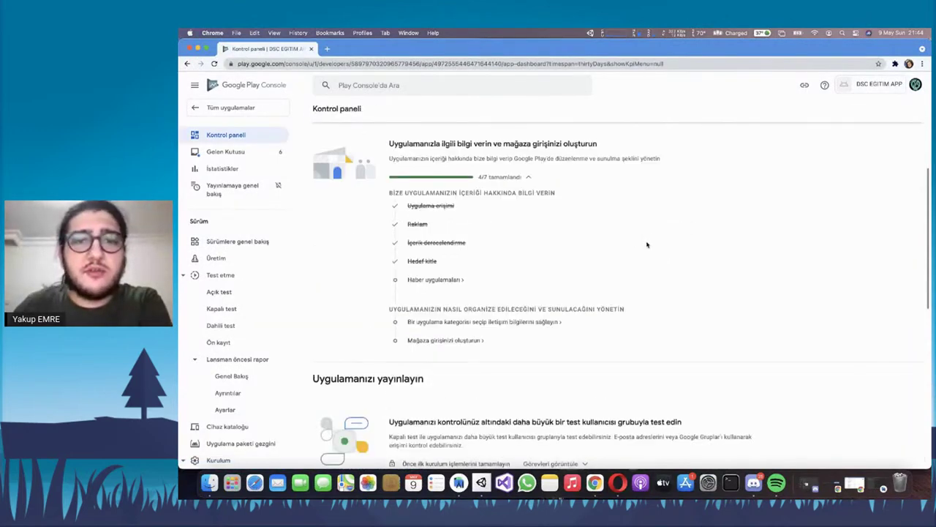
pyautogui.click(436, 279)
pyautogui.click(441, 194)
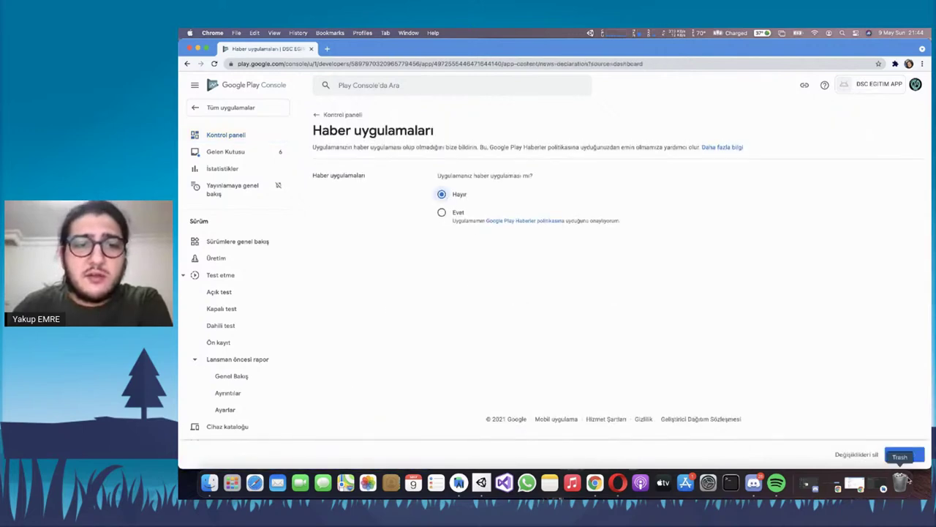
pyautogui.click(905, 454)
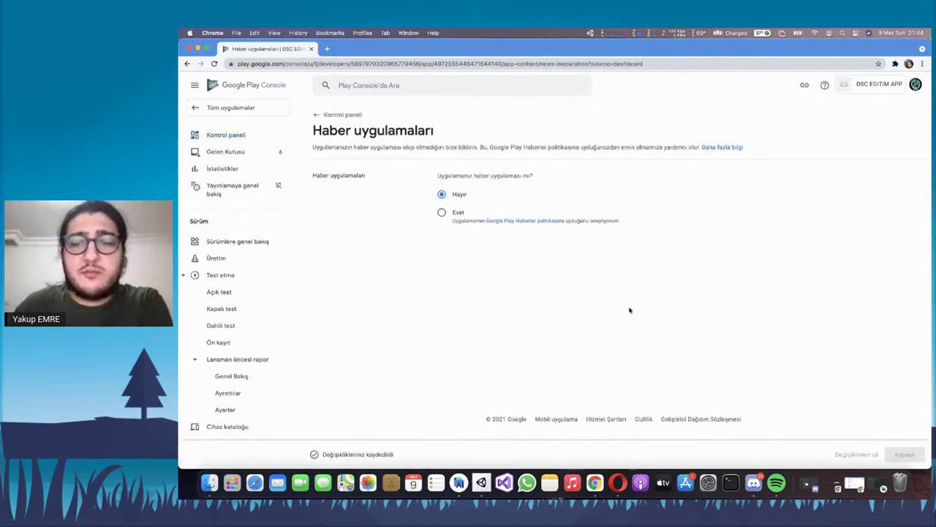
# Return to the dashboard, now at 5/7, and open the app category and contact settings
pyautogui.click(350, 117)
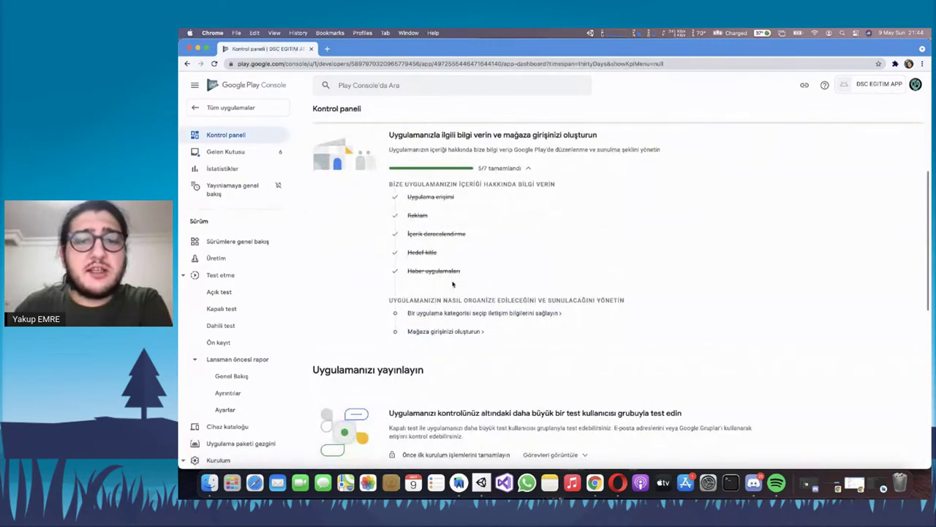
pyautogui.scroll(-2, 465, 332)
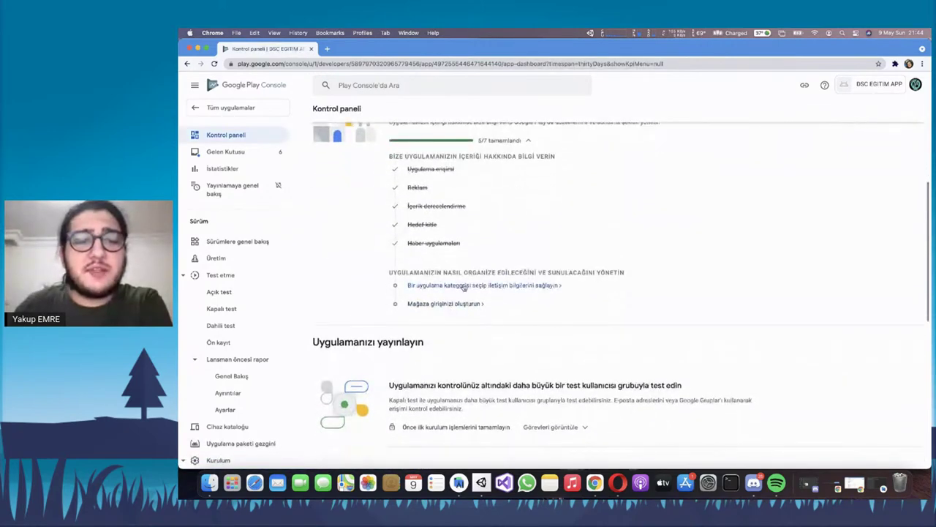
pyautogui.click(460, 287)
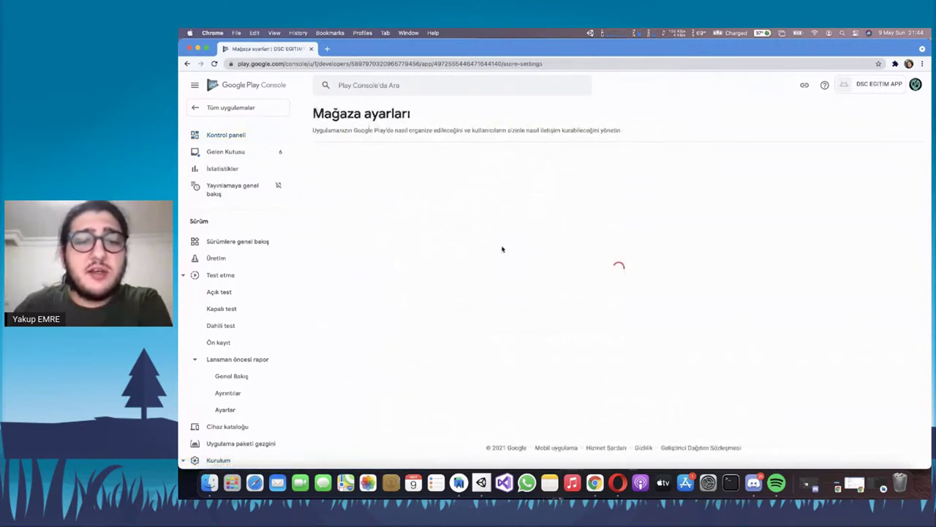
# Set the app type to Uygulama and the category to Verimlilik
pyautogui.click(473, 217)
pyautogui.click(473, 224)
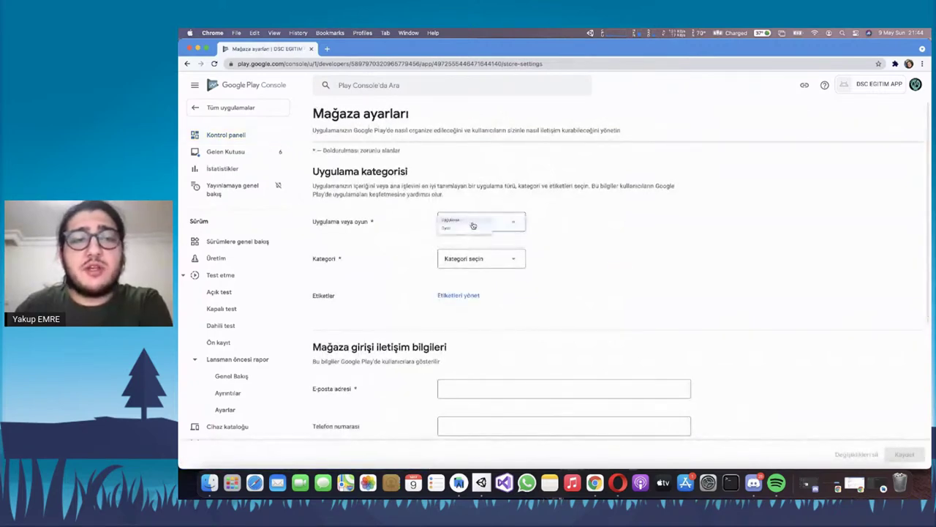
pyautogui.click(493, 258)
pyautogui.scroll(-5, 494, 268)
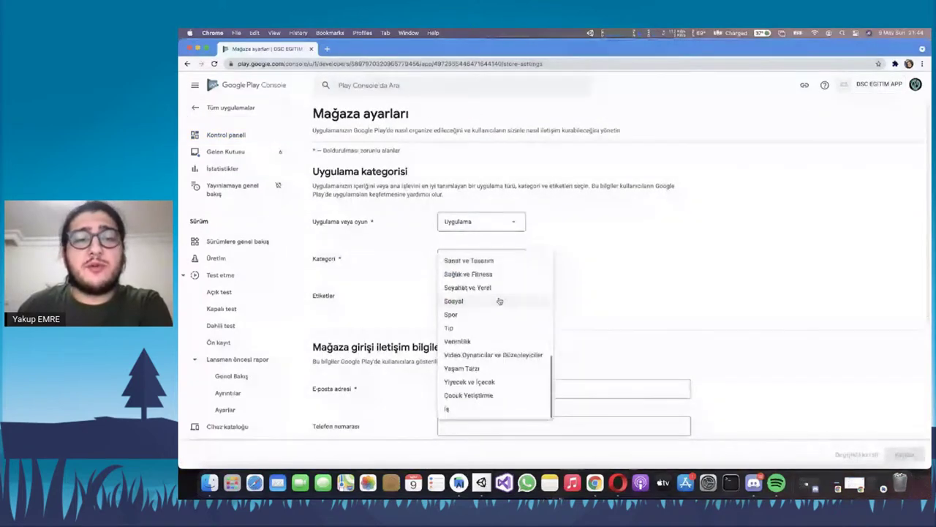
pyautogui.click(488, 342)
# Enter the developer contact e-mail address and save the store settings
pyautogui.scroll(-3, 398, 298)
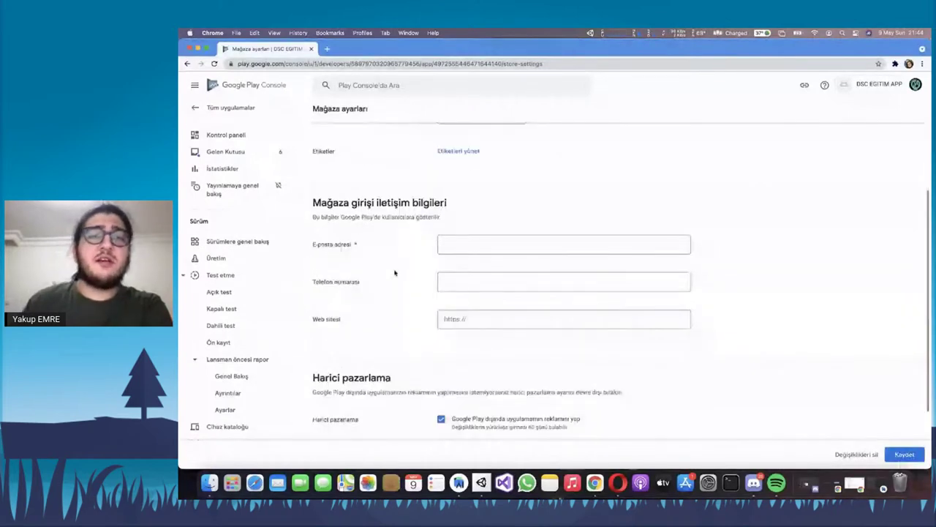
pyautogui.click(476, 245)
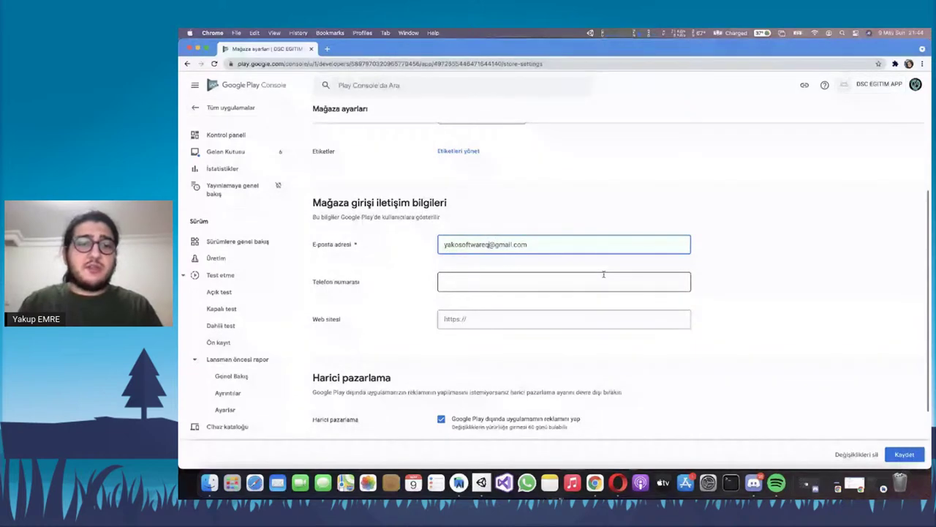
pyautogui.scroll(-3, 603, 274)
pyautogui.click(473, 229)
pyautogui.click(484, 181)
pyautogui.press('Tab')
pyautogui.press('Tab')
pyautogui.hotkey('shift', 'Tab')
pyautogui.moveTo(327, 193); pyautogui.dragTo(405, 196)
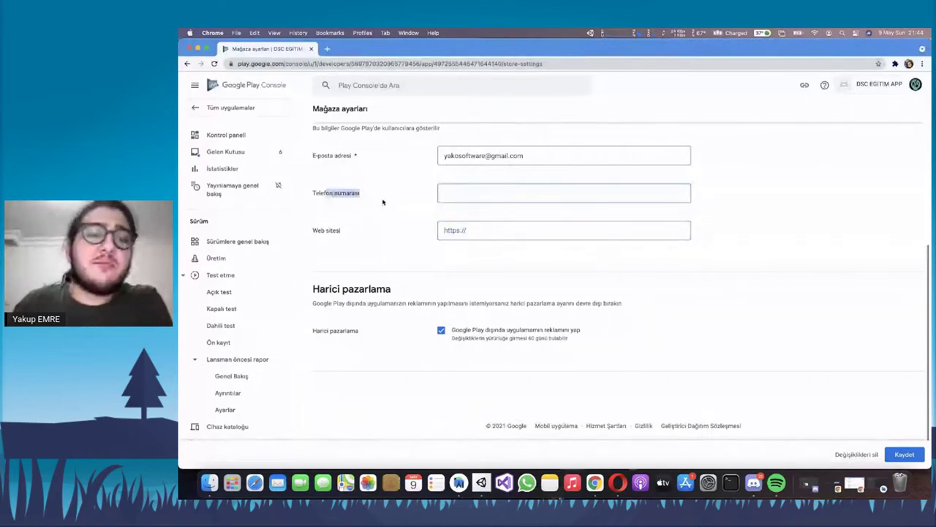
pyautogui.click(904, 455)
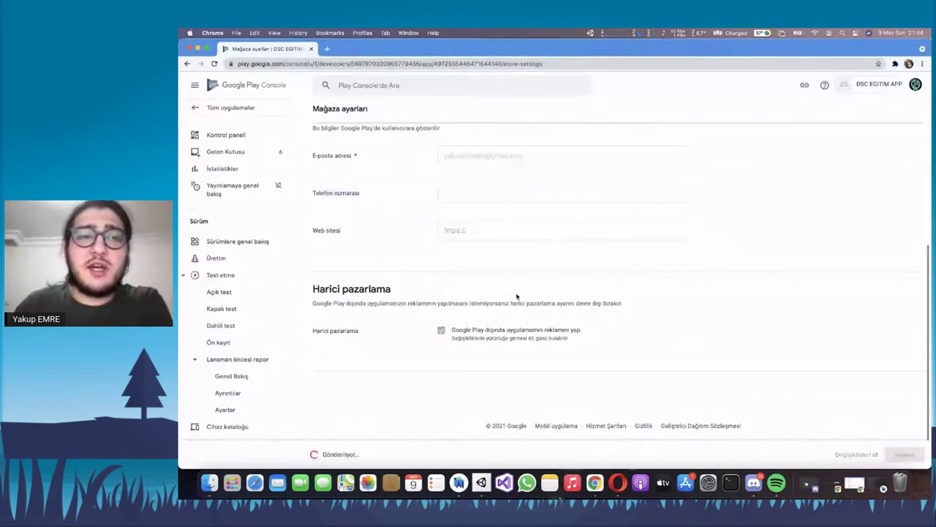
# Go back to the Kontrol paneli dashboard, now showing 6/7 setup complete
pyautogui.scroll(5, 498, 277)
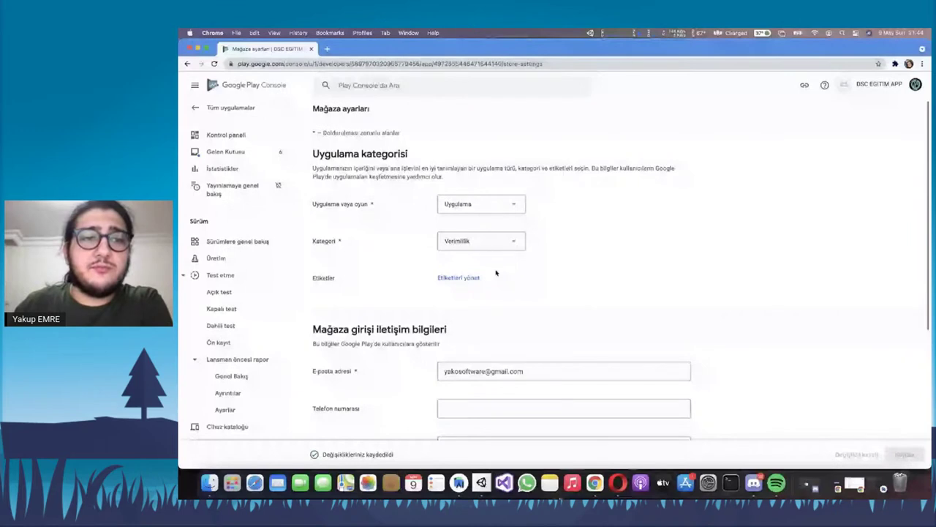
pyautogui.scroll(1, 496, 273)
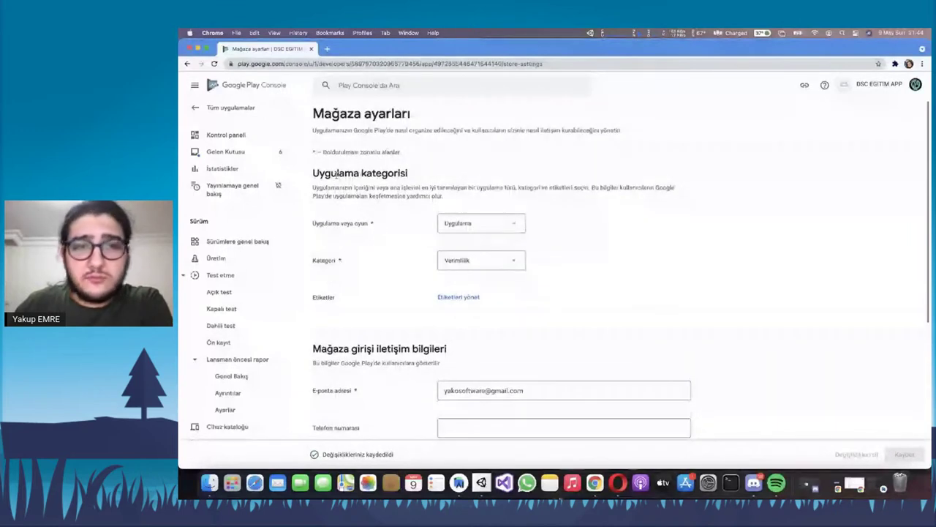
pyautogui.click(233, 134)
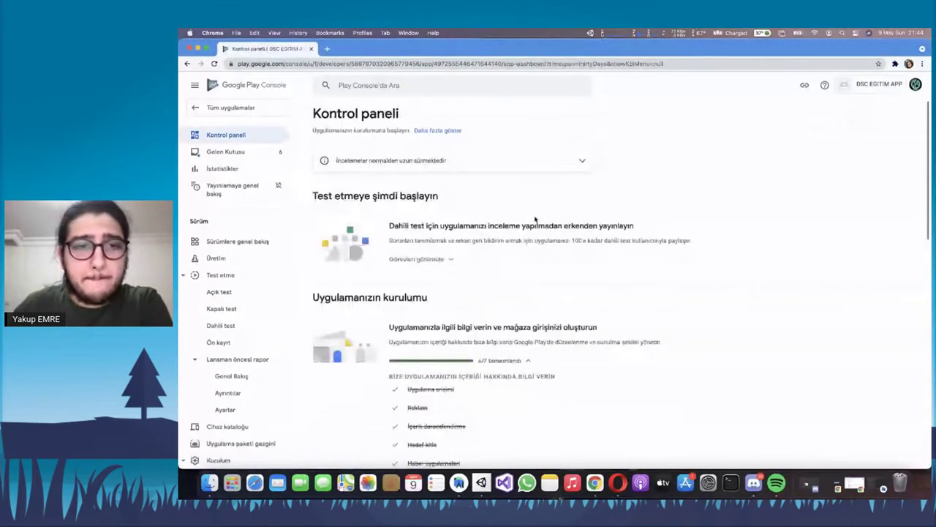
pyautogui.scroll(-6, 526, 219)
# Open Ana mağaza girişi and look over its short and full description fields
pyautogui.click(456, 244)
pyautogui.scroll(-2, 537, 271)
pyautogui.click(481, 269)
pyautogui.click(502, 314)
pyautogui.scroll(-5, 500, 317)
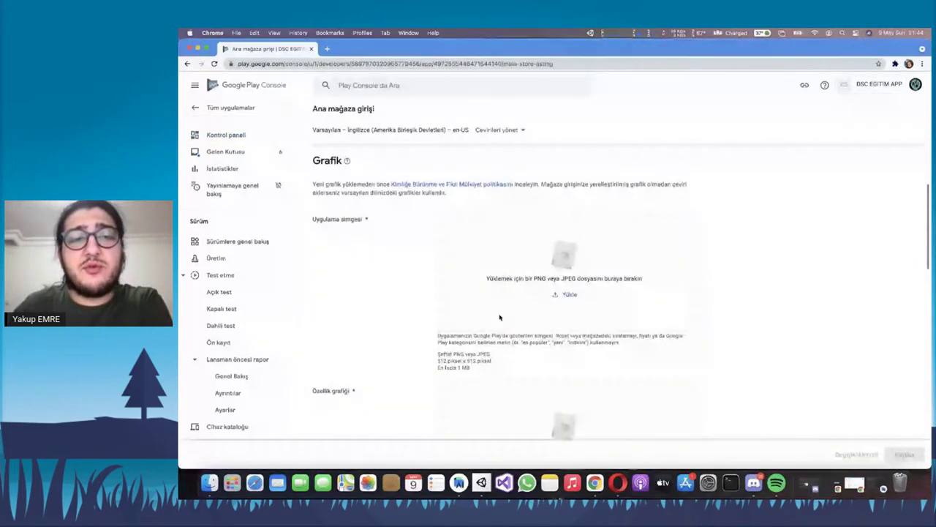
pyautogui.scroll(-3, 501, 317)
# Finish reviewing the store listing and open the Üretim (Production) track
pyautogui.scroll(2, 516, 270)
pyautogui.scroll(-10, 521, 334)
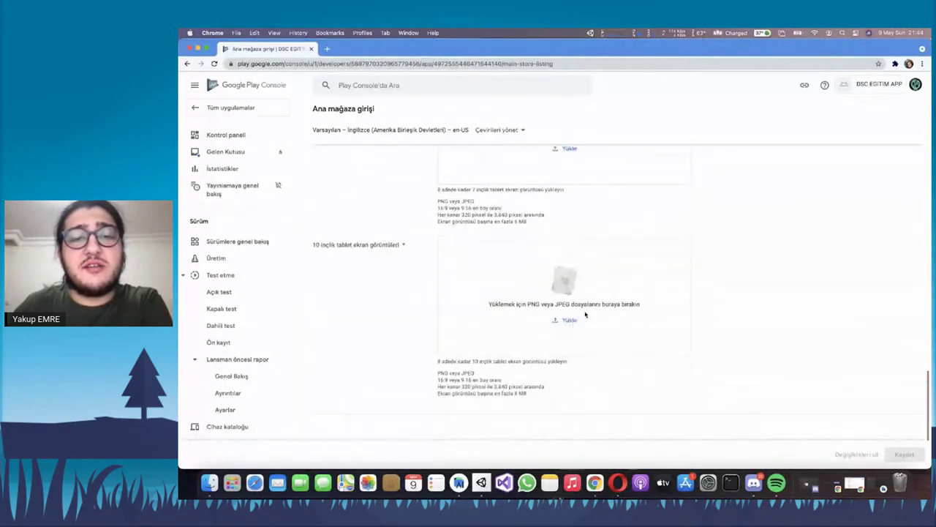
pyautogui.scroll(-2, 544, 249)
pyautogui.scroll(12, 547, 248)
pyautogui.scroll(5, 544, 246)
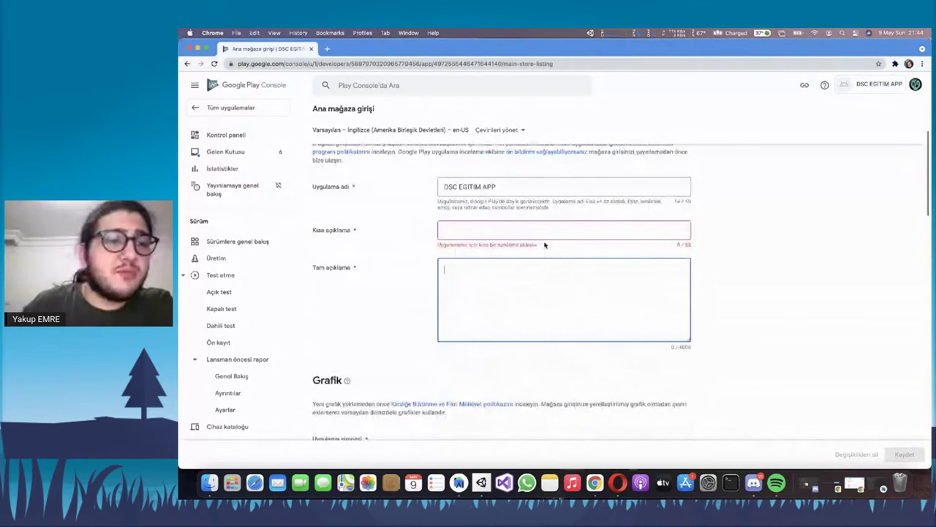
pyautogui.click(238, 259)
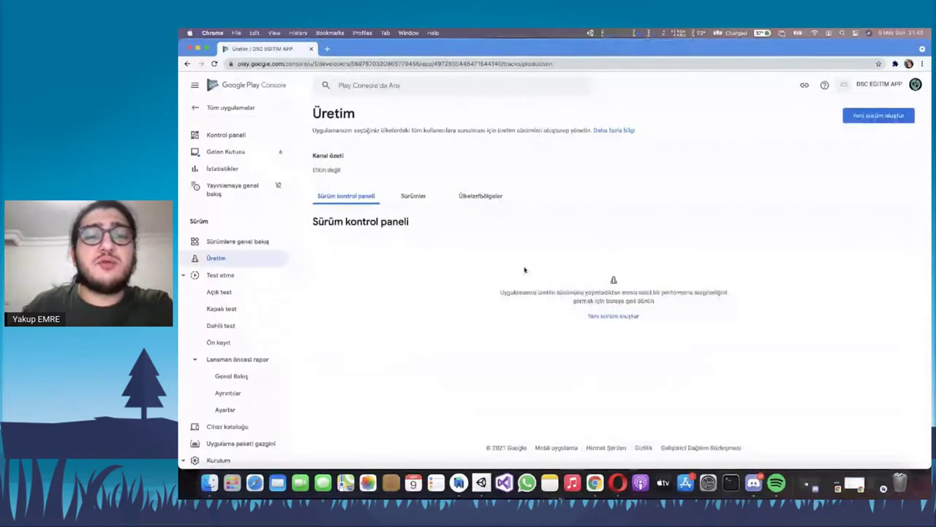
# Start a new production release and read the Play App Signing explanation
pyautogui.click(622, 316)
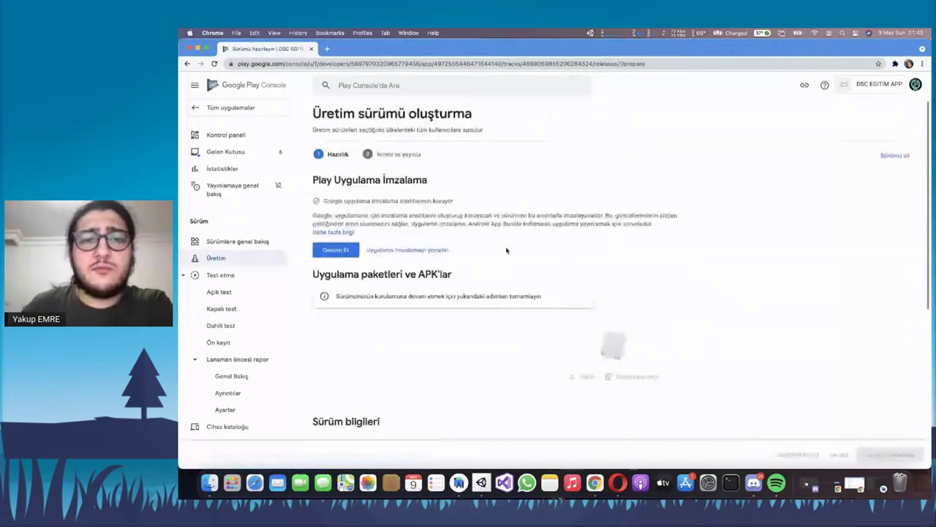
pyautogui.scroll(-1, 506, 250)
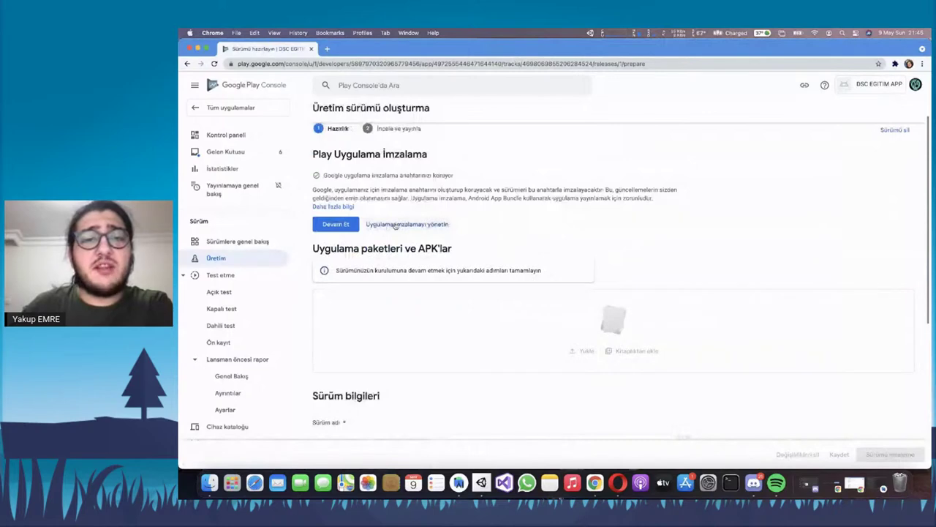
pyautogui.moveTo(450, 192); pyautogui.dragTo(376, 192)
pyautogui.click(381, 187)
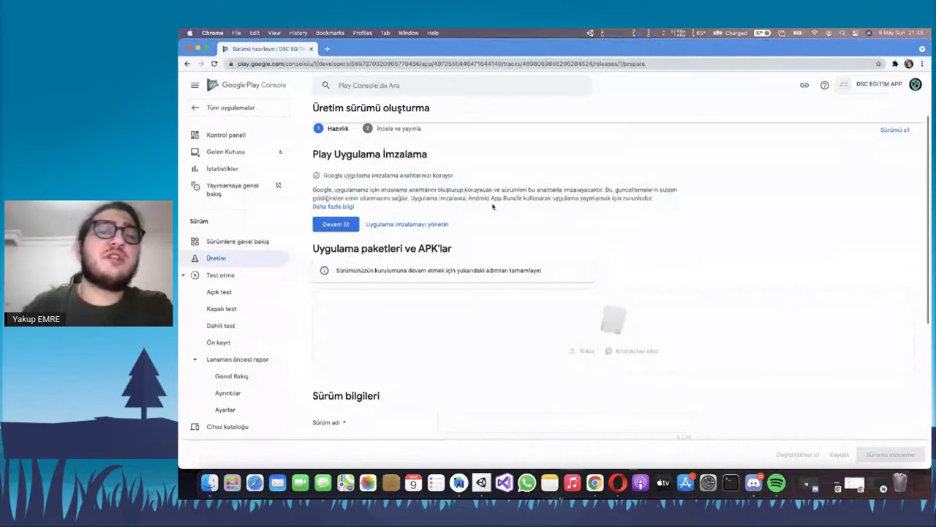
pyautogui.tripleClick(422, 193)
pyautogui.click(422, 193)
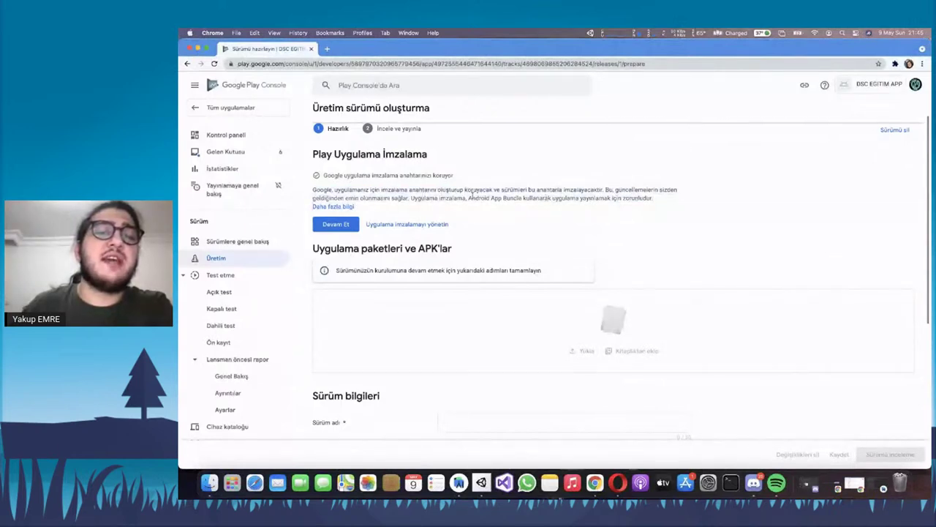
# Accept Google Play app signing and scroll down to the app bundle upload section
pyautogui.click(336, 224)
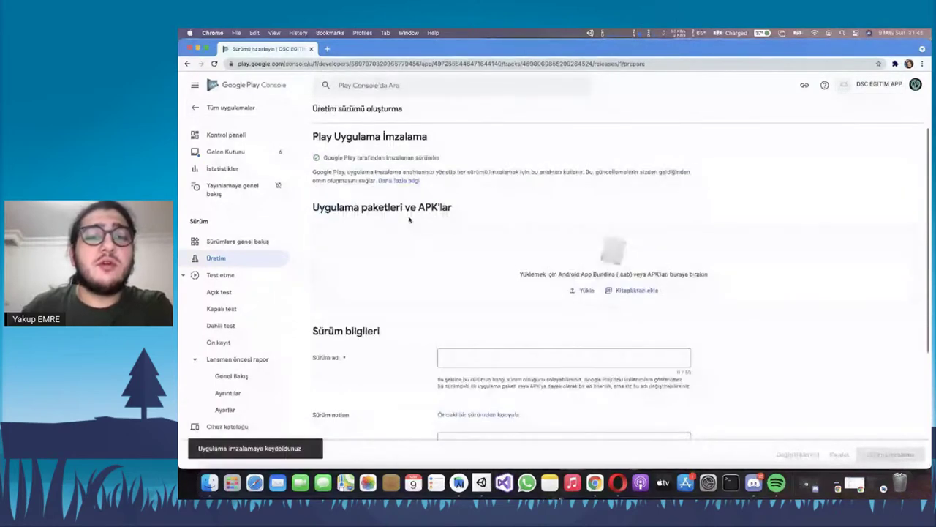
pyautogui.scroll(1, 363, 213)
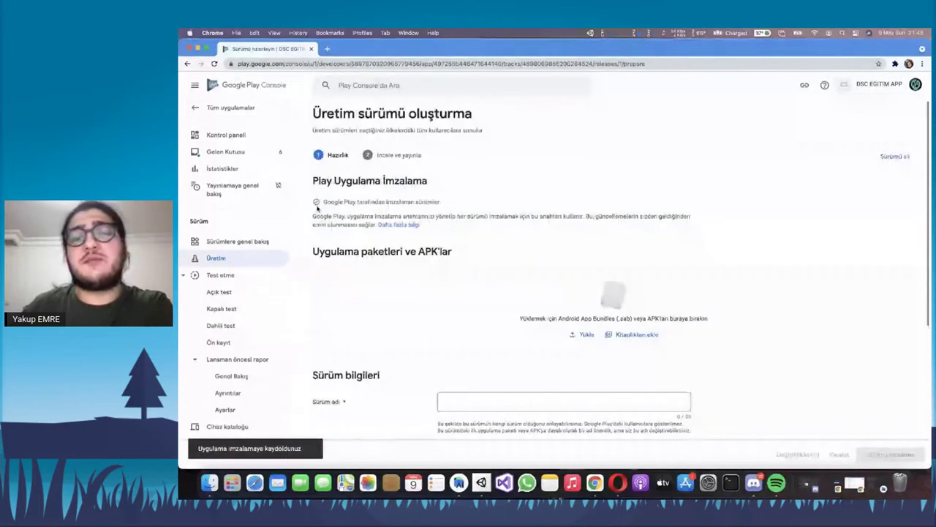
pyautogui.scroll(-1, 599, 231)
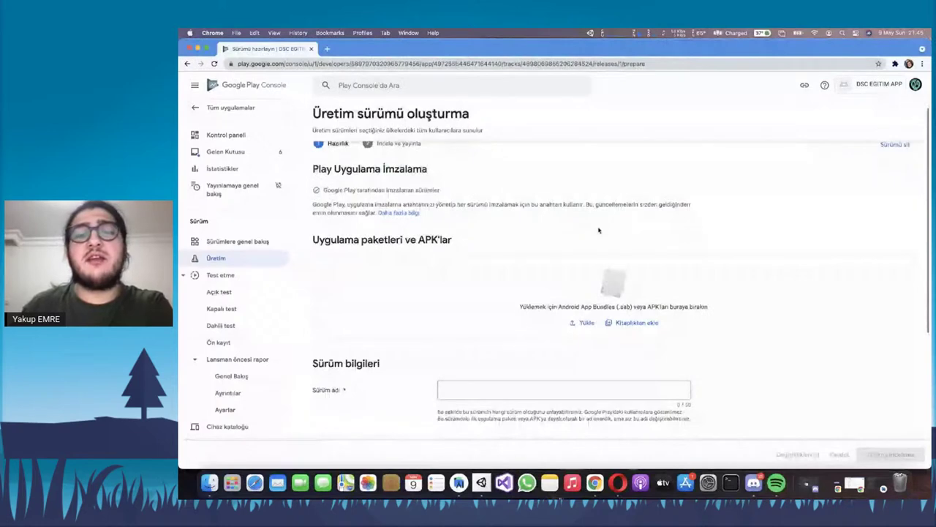
pyautogui.scroll(-10, 230, 337)
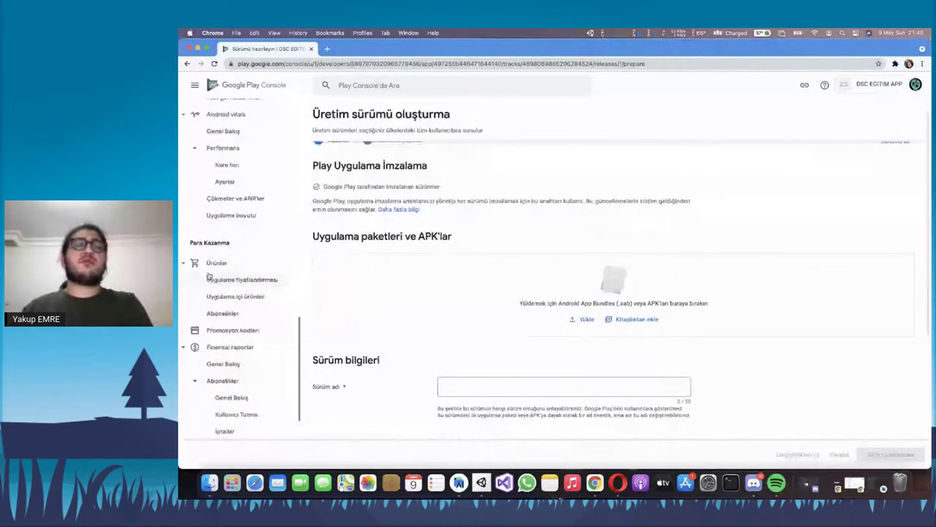
pyautogui.scroll(-5, 209, 275)
pyautogui.scroll(-1, 444, 281)
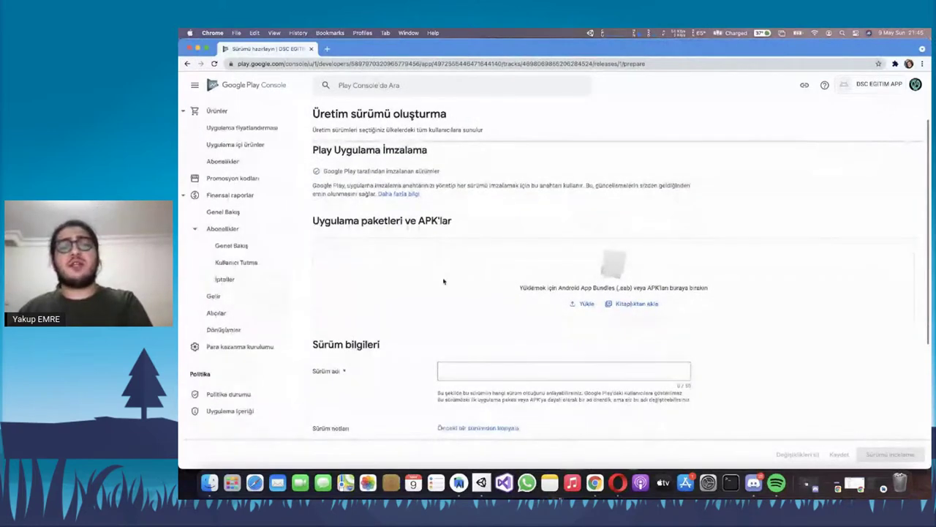
pyautogui.scroll(-4, 443, 280)
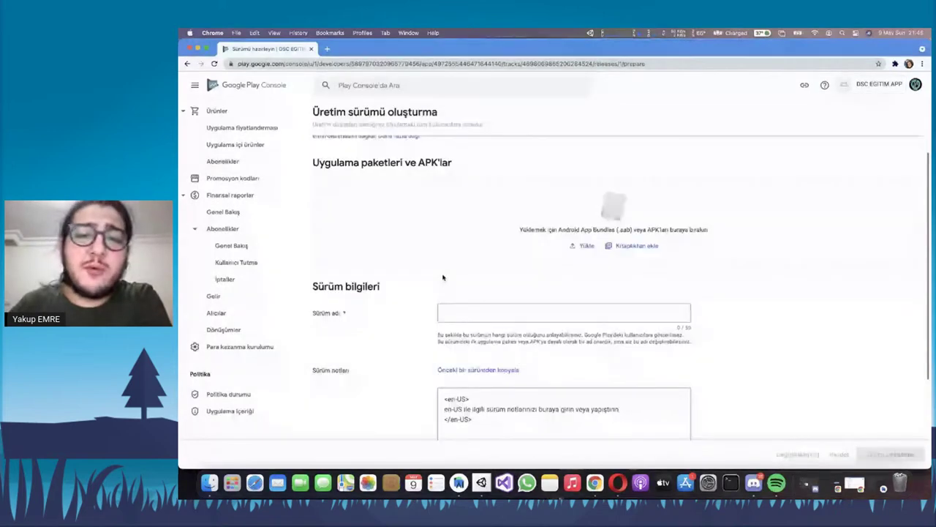
pyautogui.scroll(-1, 600, 366)
# Drop app-release.aab from Finder into Uygulama paketleri, giving release name 1 (1.0)
pyautogui.click(209, 482)
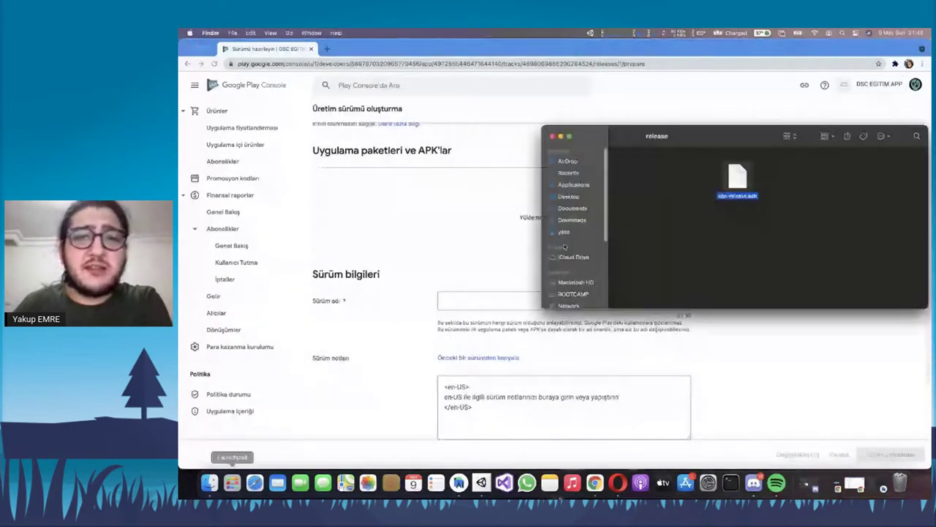
pyautogui.moveTo(739, 137); pyautogui.dragTo(458, 278)
pyautogui.moveTo(455, 327); pyautogui.dragTo(607, 198)
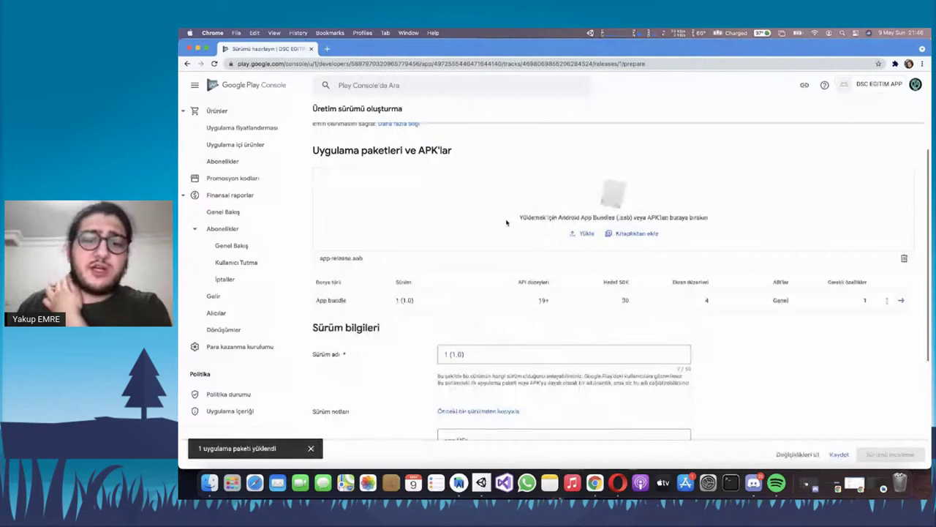
pyautogui.scroll(-2, 506, 223)
pyautogui.click(466, 258)
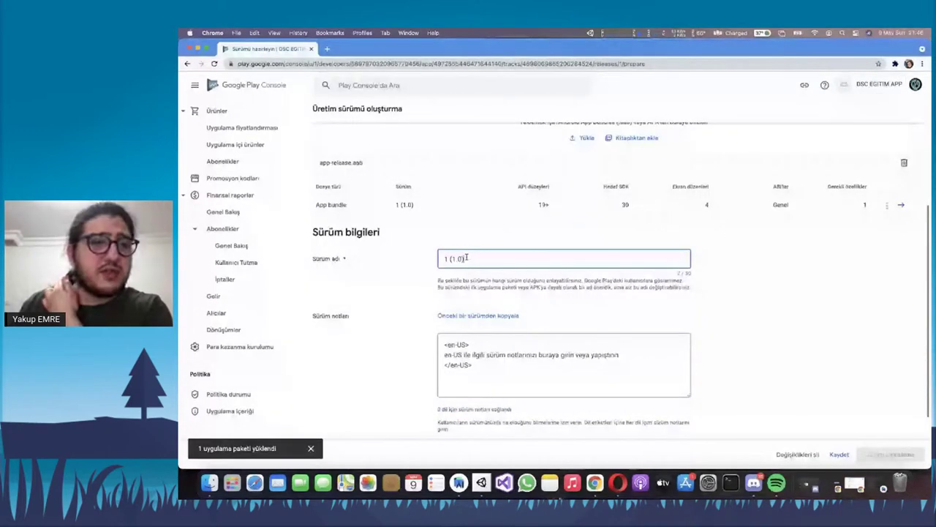
pyautogui.press('super+Tab')
# Open build.gradle (Module: app) under Gradle Scripts and select its versionName line
pyautogui.click(205, 137)
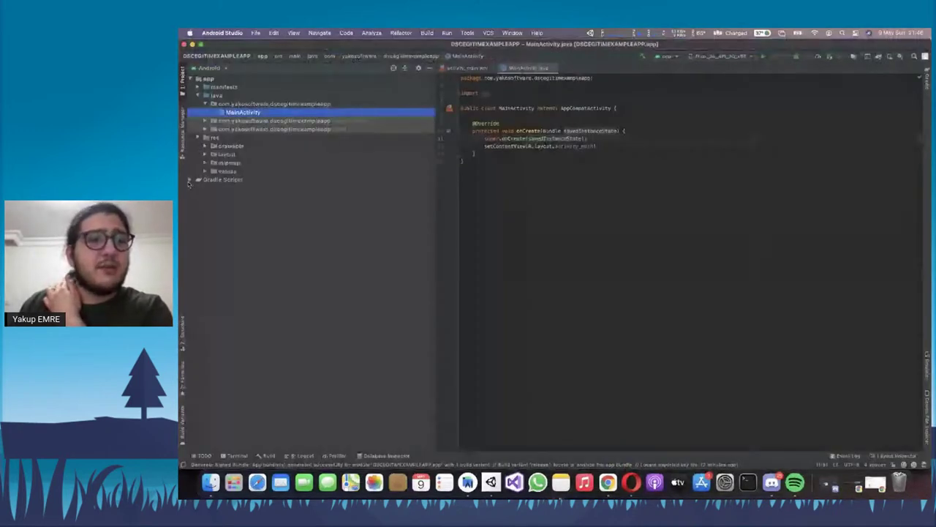
pyautogui.click(212, 179)
pyautogui.click(190, 180)
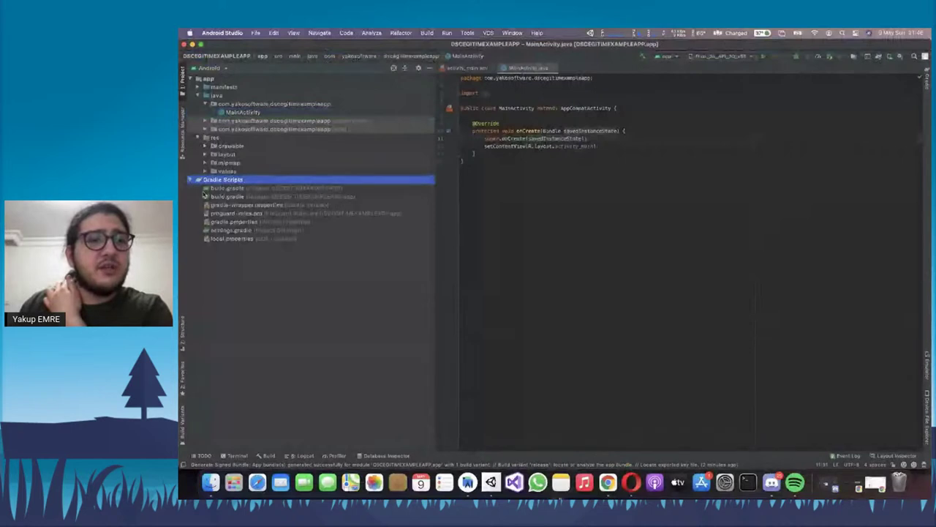
pyautogui.doubleClick(278, 188)
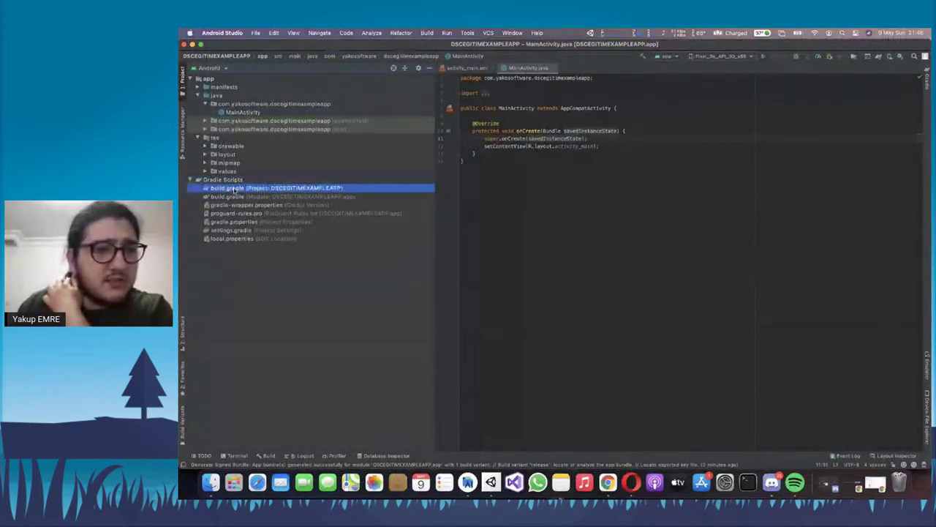
pyautogui.click(294, 197)
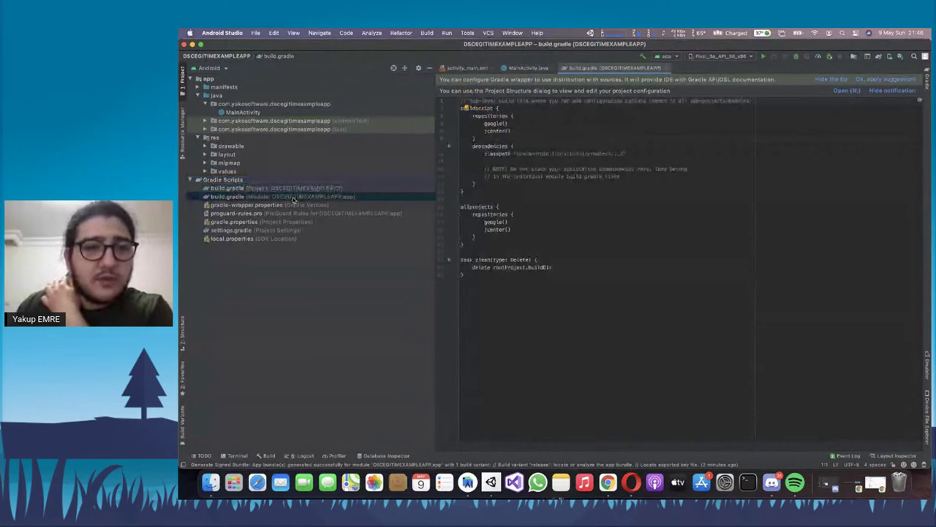
pyautogui.click(294, 198)
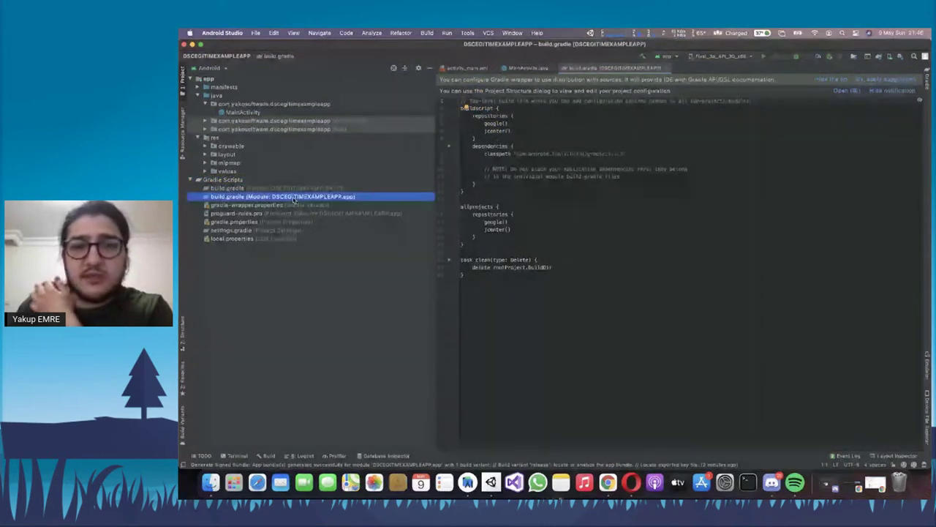
pyautogui.doubleClick(294, 198)
pyautogui.click(552, 200)
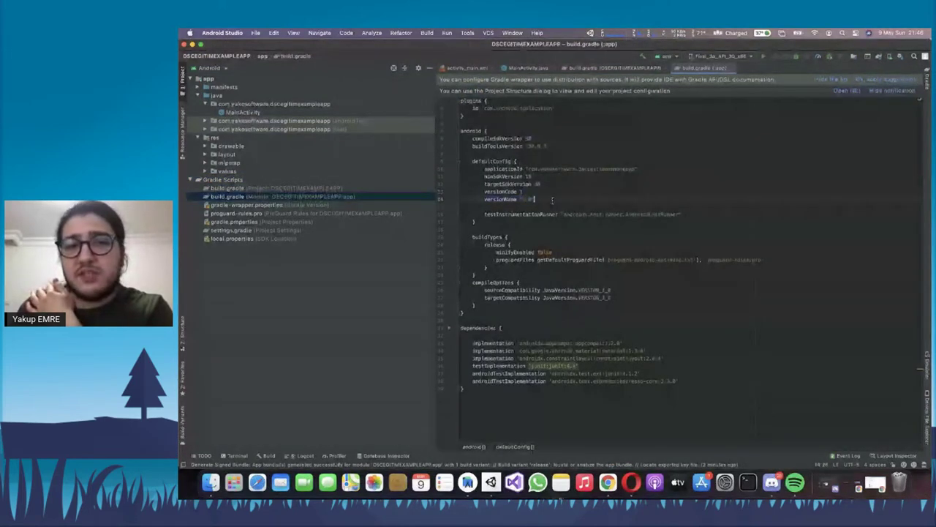
pyautogui.tripleClick(552, 200)
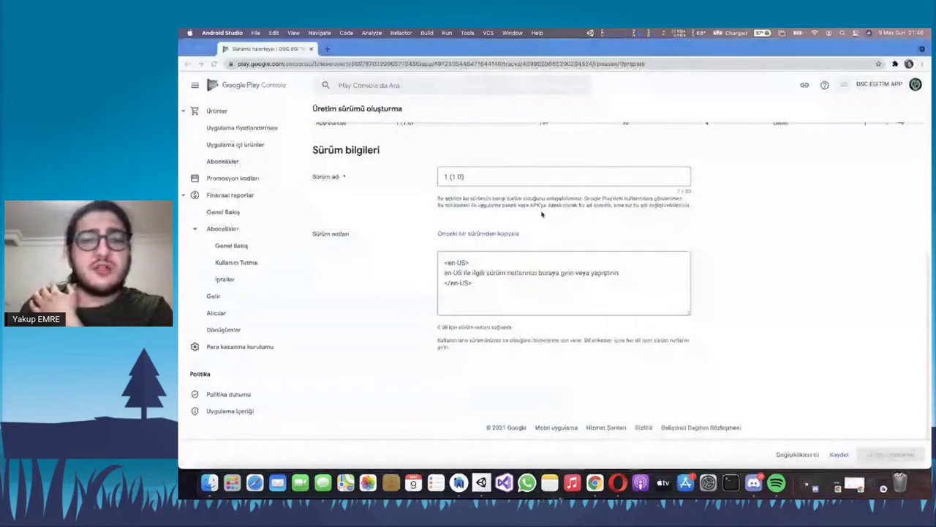
# Save the release draft and open Sürümü incele, showing 3 errors and 1 warning
pyautogui.click(842, 454)
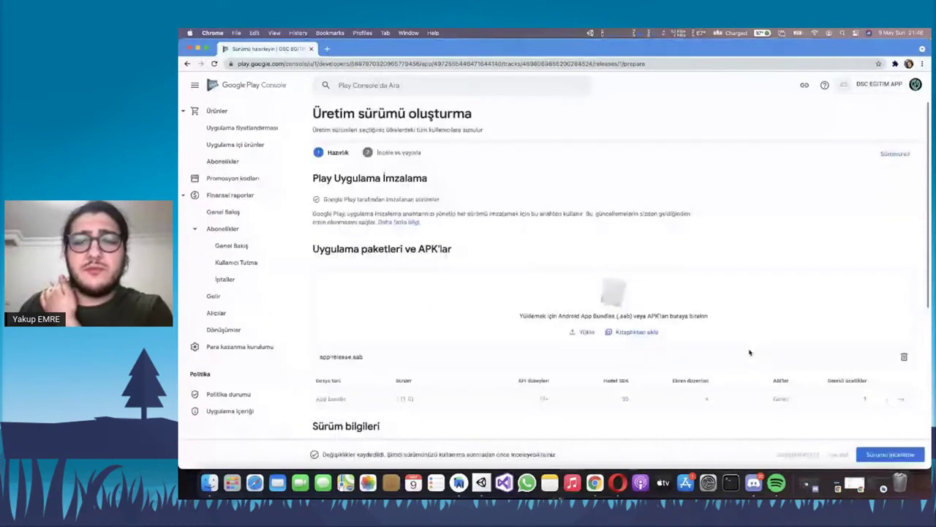
pyautogui.click(909, 454)
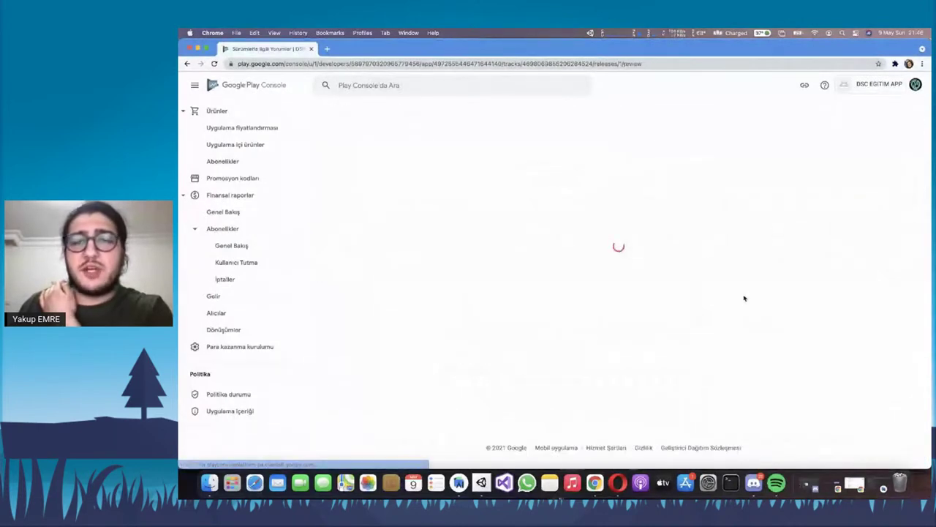
pyautogui.scroll(-2, 804, 366)
pyautogui.scroll(2, 878, 438)
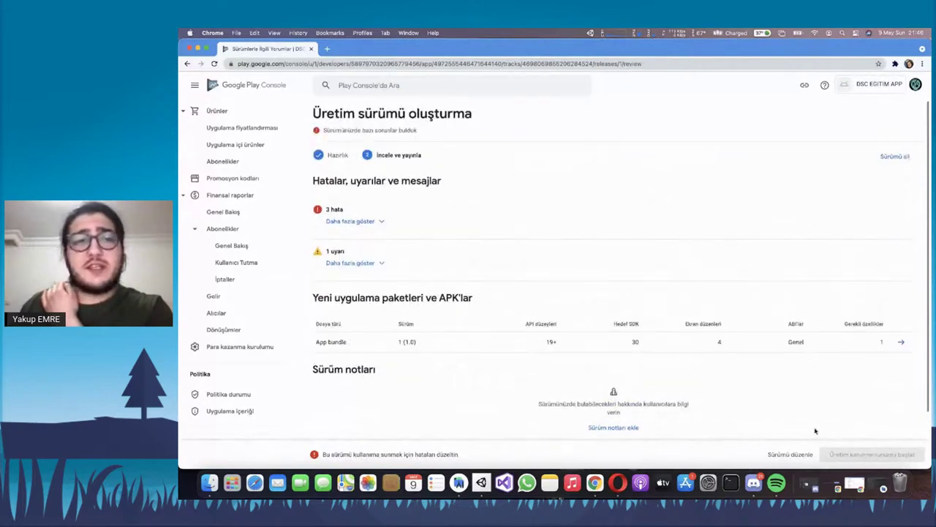
# Expand the 3 errors and read the no-countries and missing store description errors
pyautogui.click(375, 220)
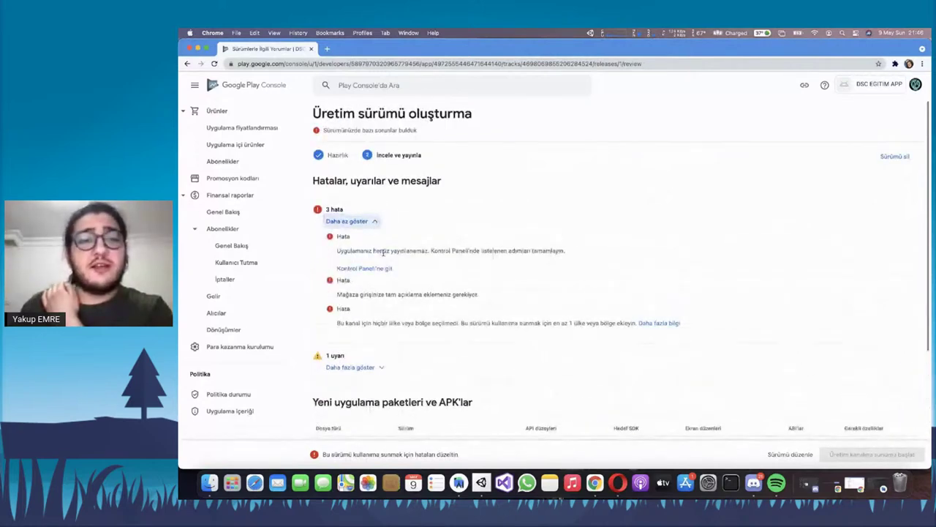
pyautogui.click(337, 250)
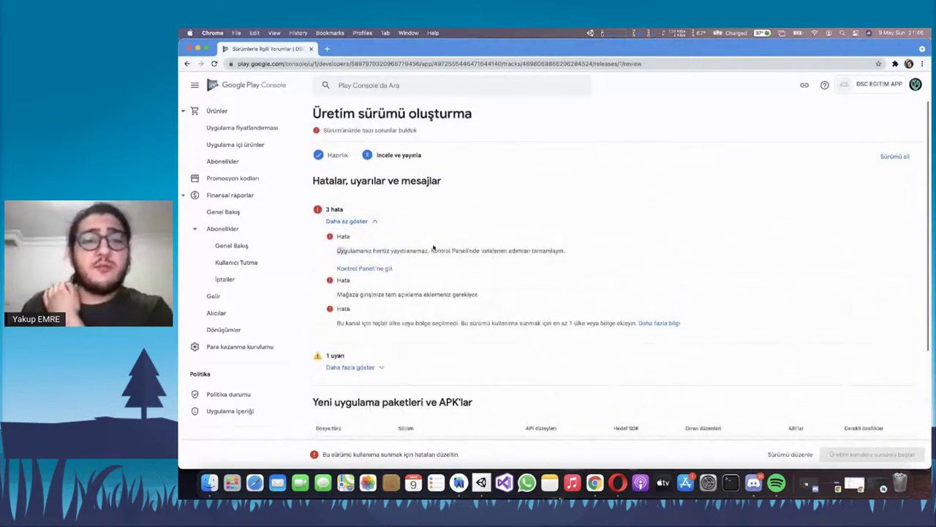
pyautogui.moveTo(533, 248); pyautogui.dragTo(552, 250)
pyautogui.click(551, 250)
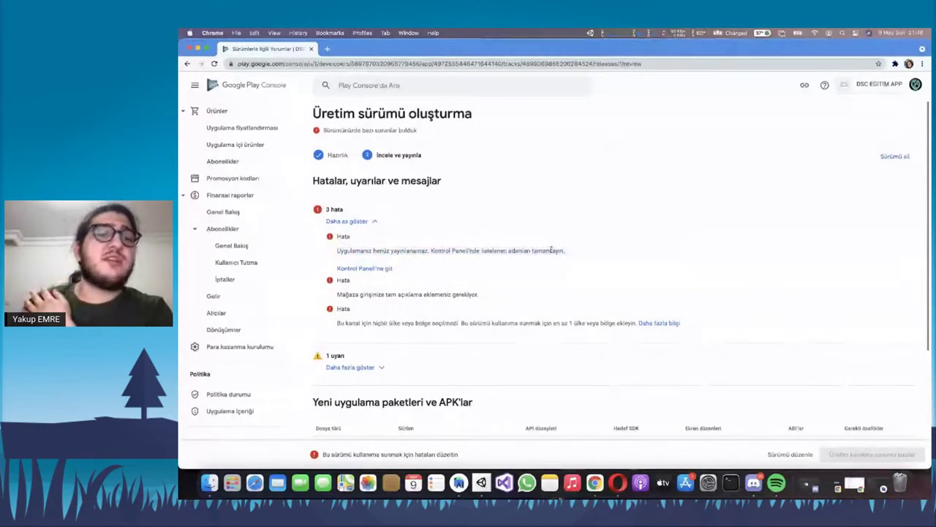
pyautogui.tripleClick(481, 327)
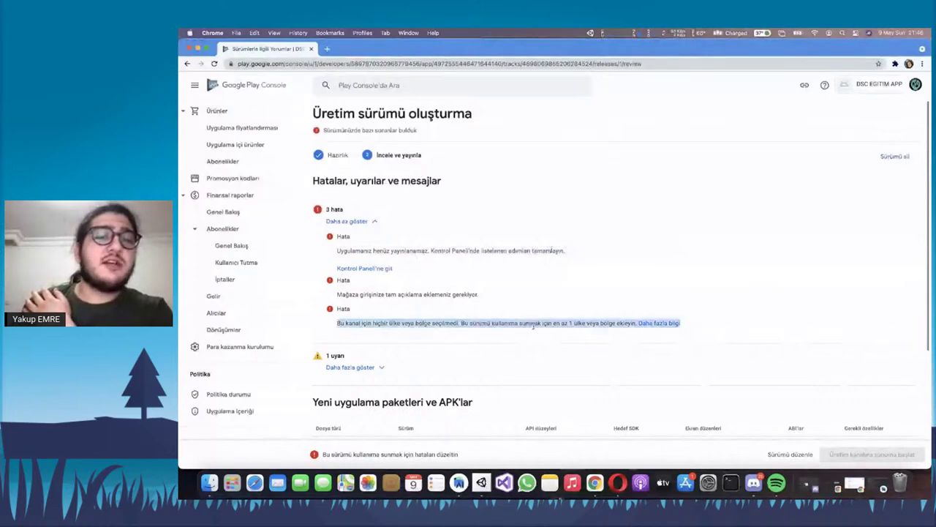
pyautogui.tripleClick(533, 325)
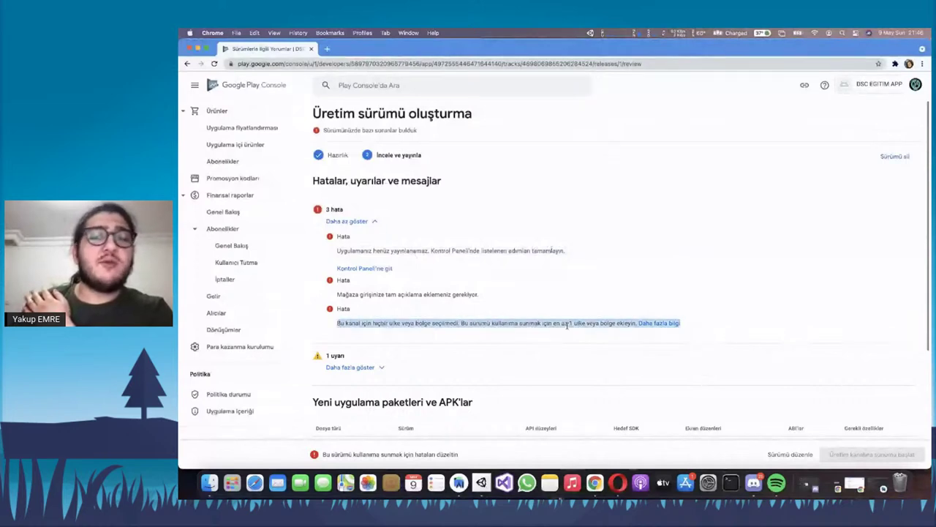
pyautogui.tripleClick(376, 294)
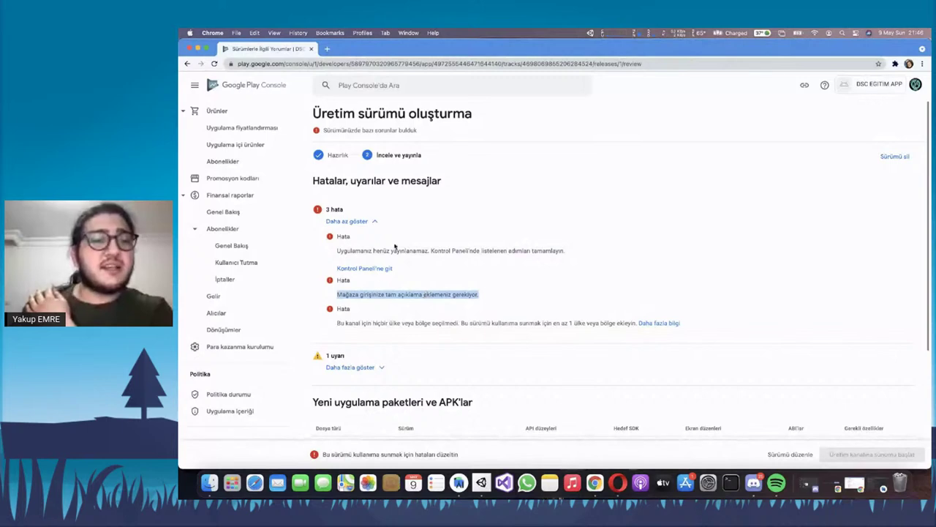
# Leave the release review and return to the Üretim track page
pyautogui.scroll(-1, 396, 240)
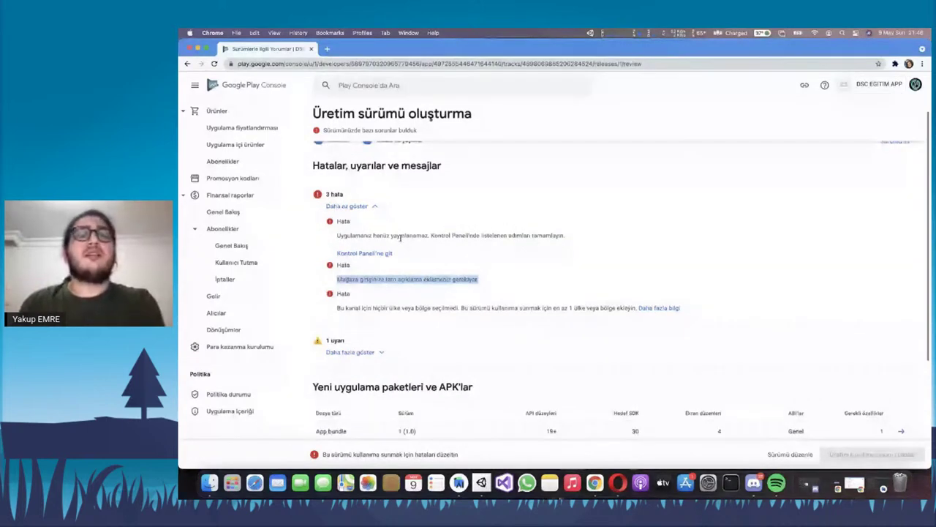
pyautogui.scroll(1, 400, 238)
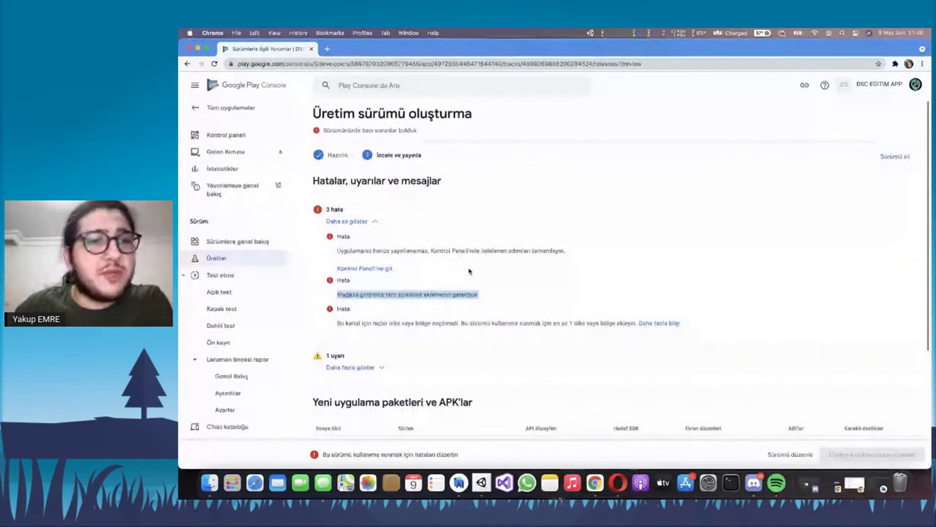
pyautogui.scroll(-1, 471, 282)
pyautogui.scroll(1, 473, 292)
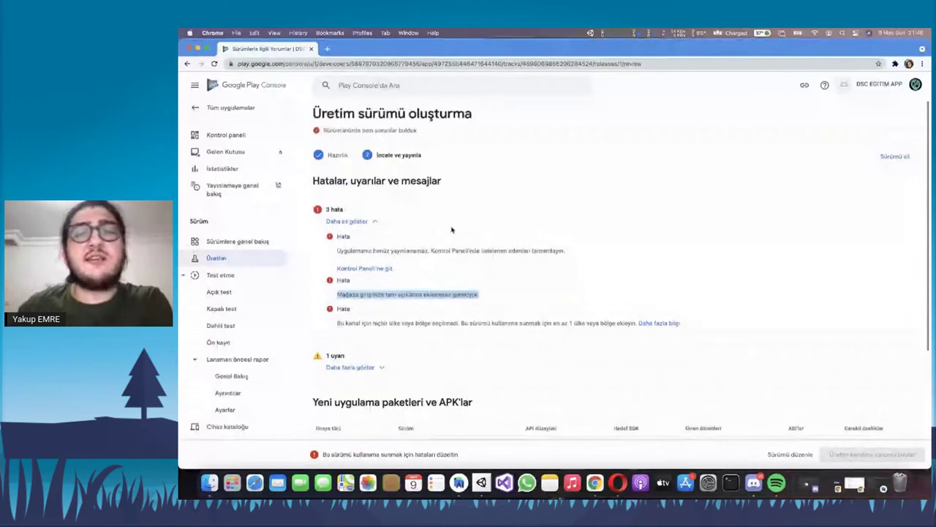
pyautogui.press('super+bracketleft')
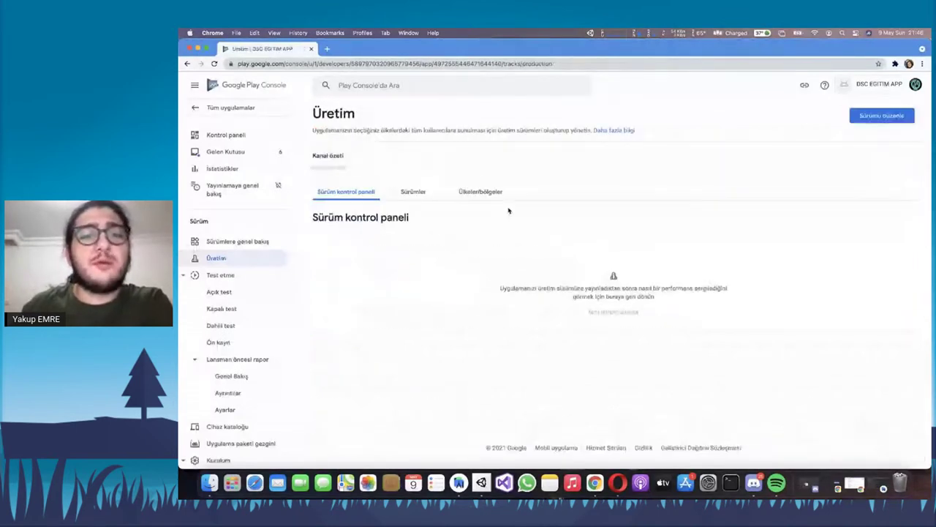
# Add all 176 countries and regions to the production track under Ülkeler/bölgeler
pyautogui.click(475, 201)
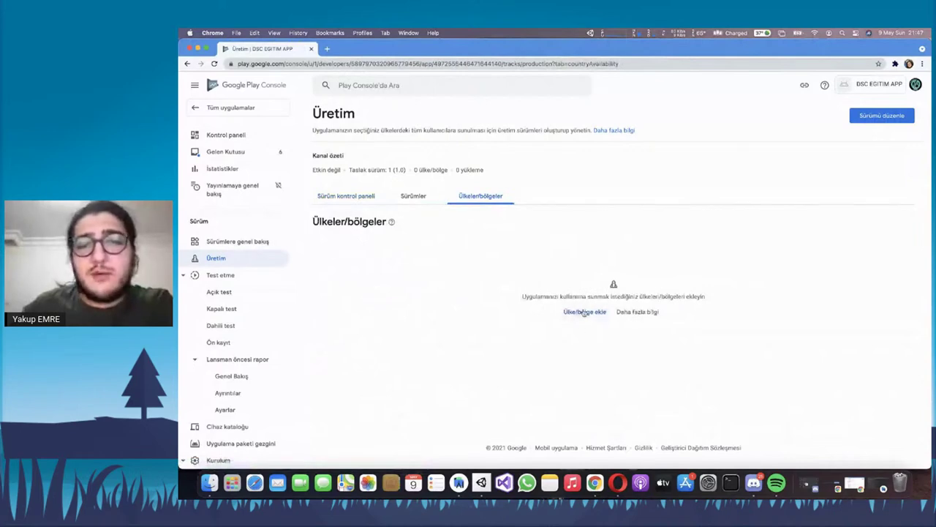
pyautogui.click(583, 312)
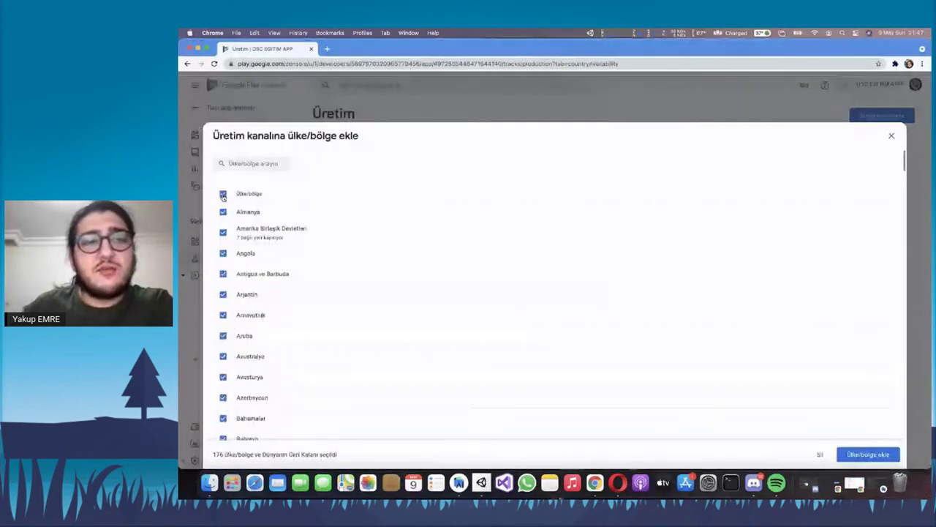
pyautogui.click(868, 454)
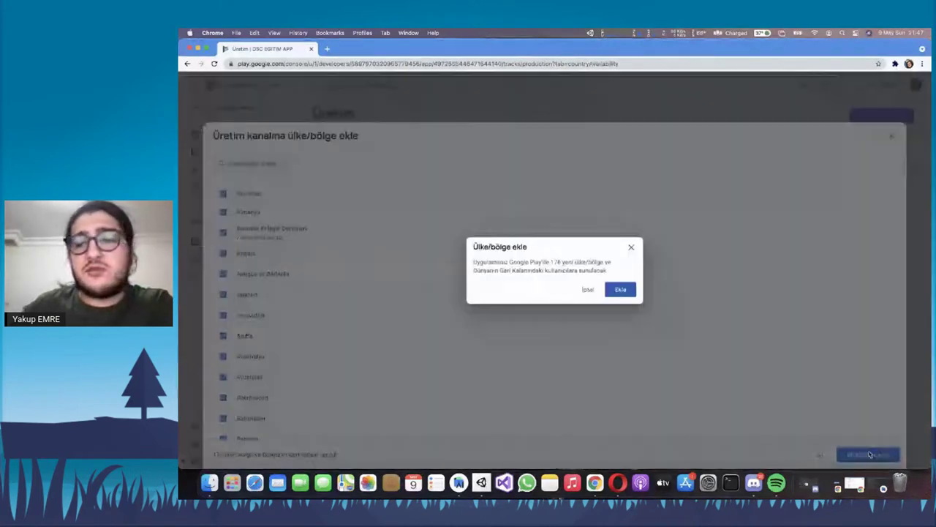
pyautogui.click(631, 295)
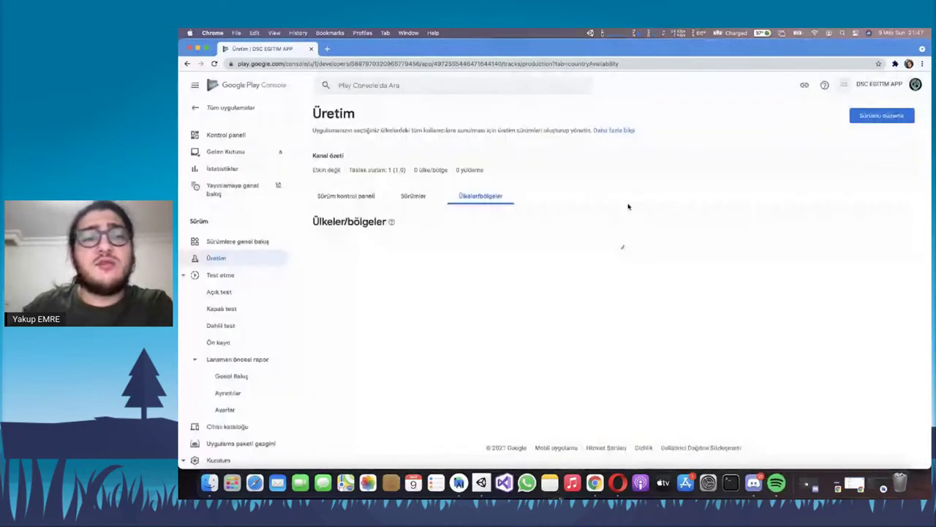
# Check the draft in the Sürümler list and open it with Sürümü düzenle
pyautogui.click(410, 197)
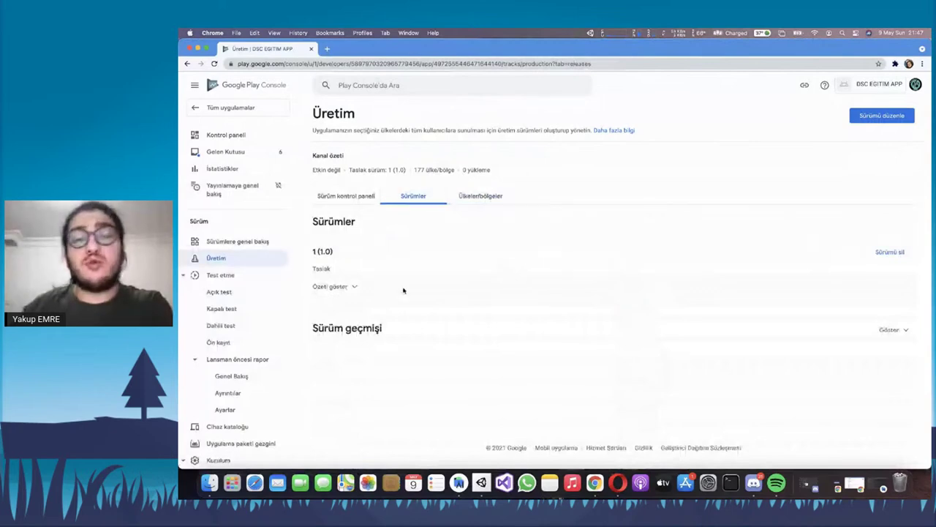
pyautogui.click(355, 288)
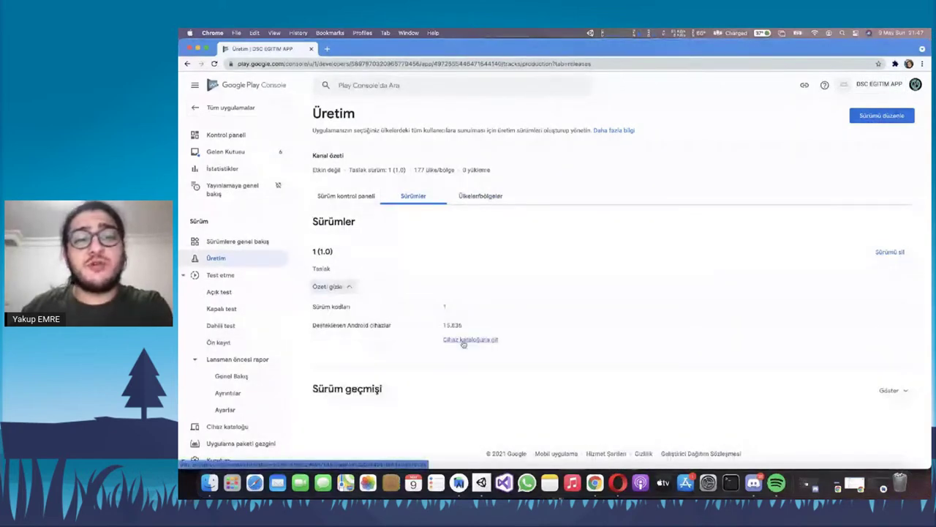
pyautogui.click(327, 286)
pyautogui.click(346, 196)
pyautogui.click(897, 120)
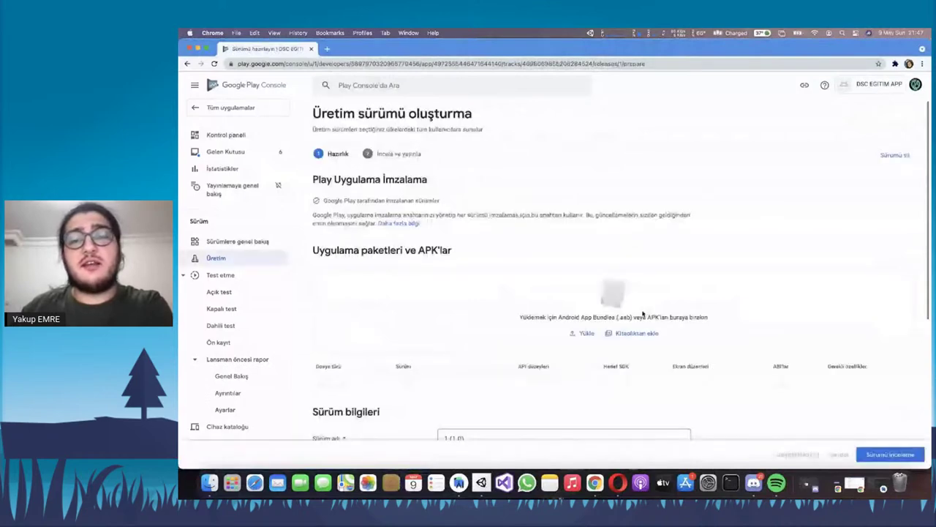
# Move the draft release to review, expand its 2 errors and 1 warning, then switch to Unity Hub
pyautogui.click(885, 453)
pyautogui.click(351, 221)
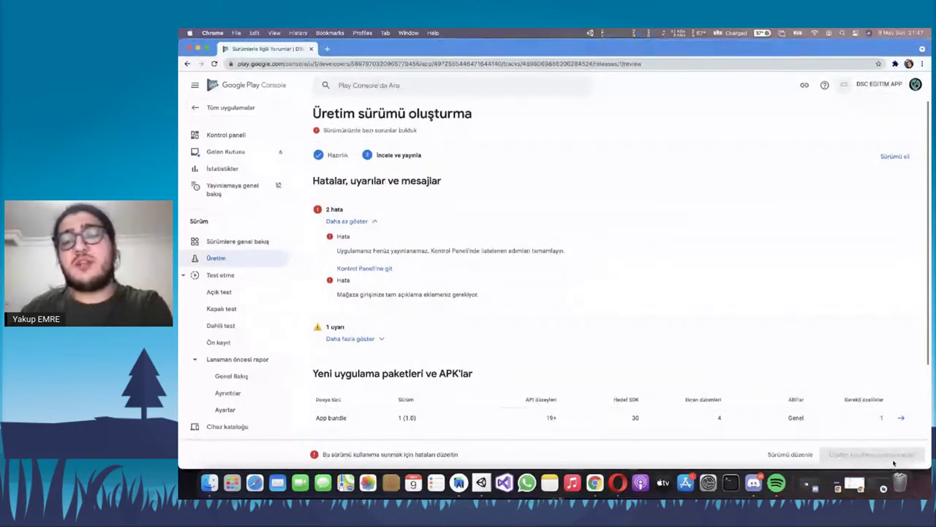
pyautogui.scroll(-4, 894, 463)
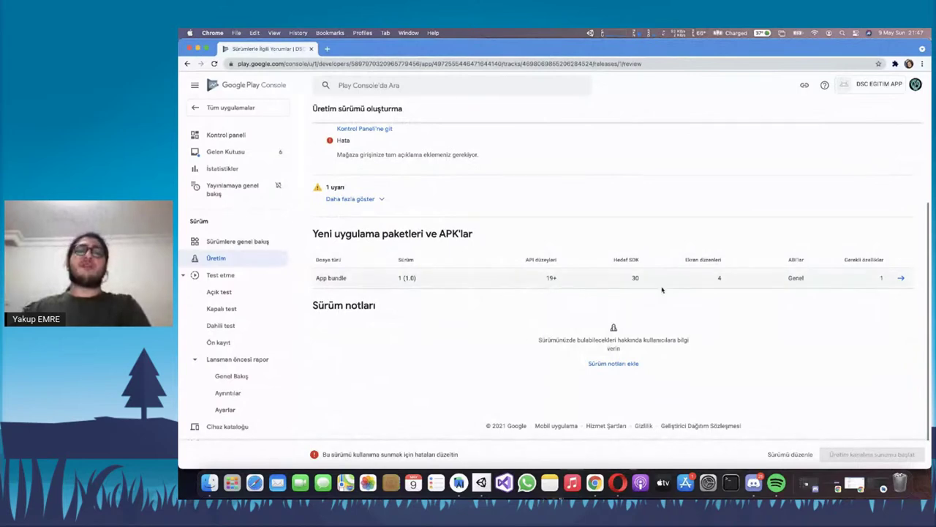
pyautogui.click(481, 482)
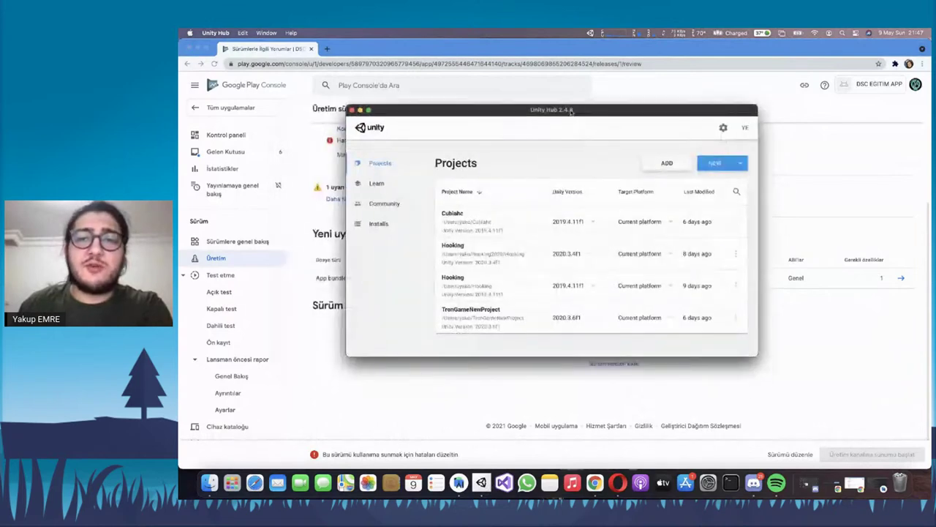
# Create a new 3D project named 'ExampleA' using Unity 2020.3.6f1
pyautogui.click(742, 167)
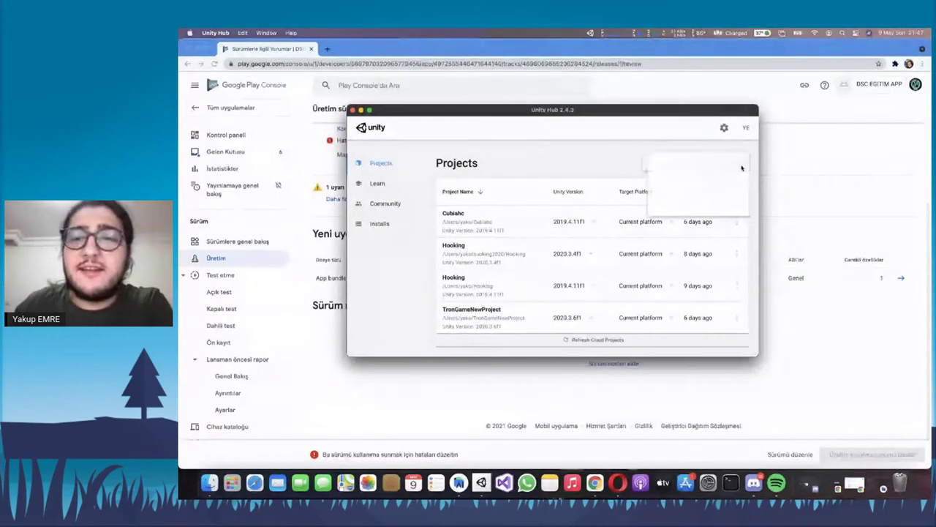
pyautogui.click(695, 163)
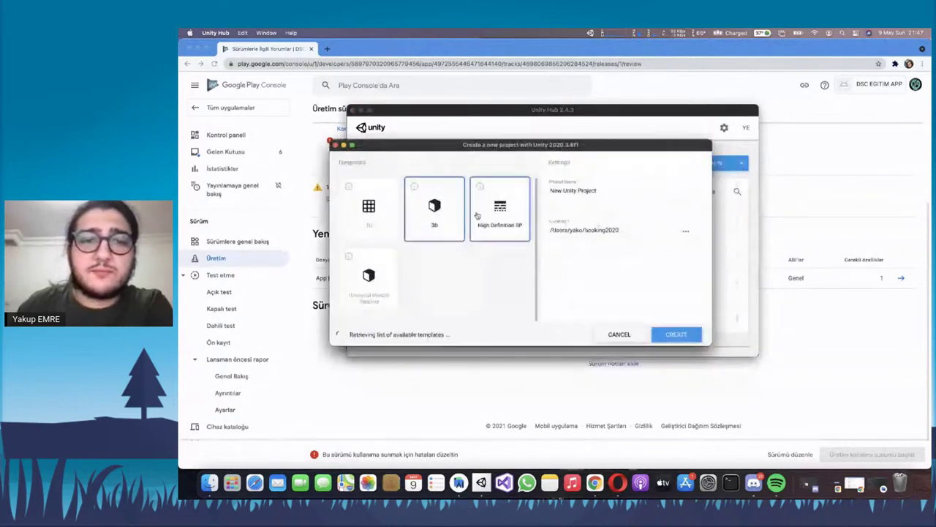
pyautogui.tripleClick(591, 192)
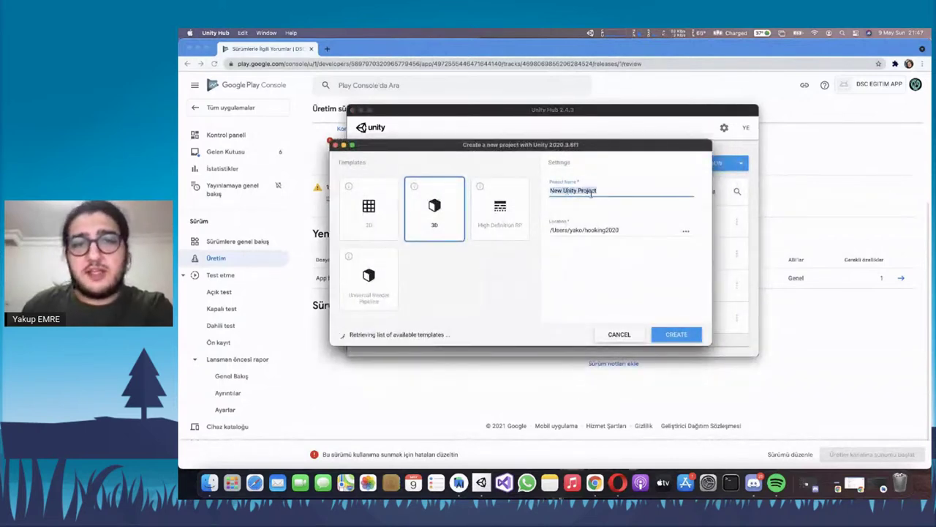
pyautogui.write('ExampleApp')
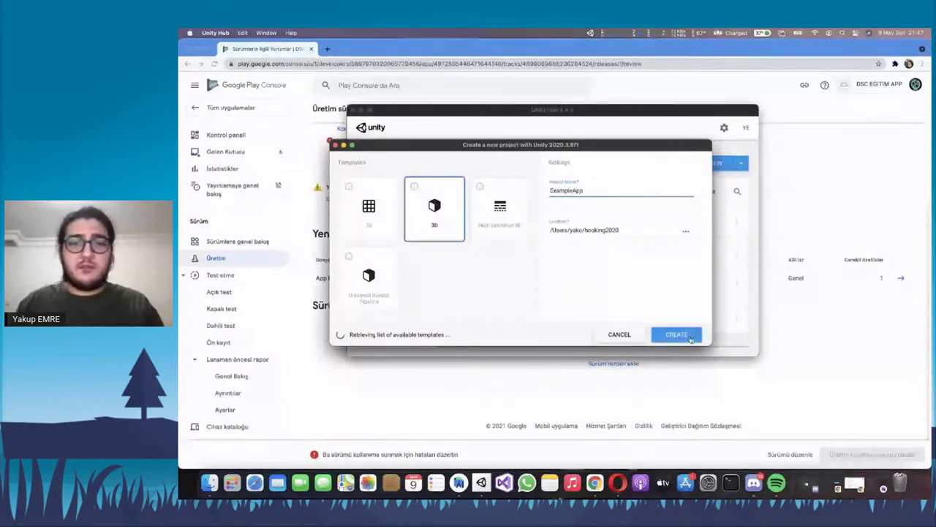
pyautogui.press('Return')
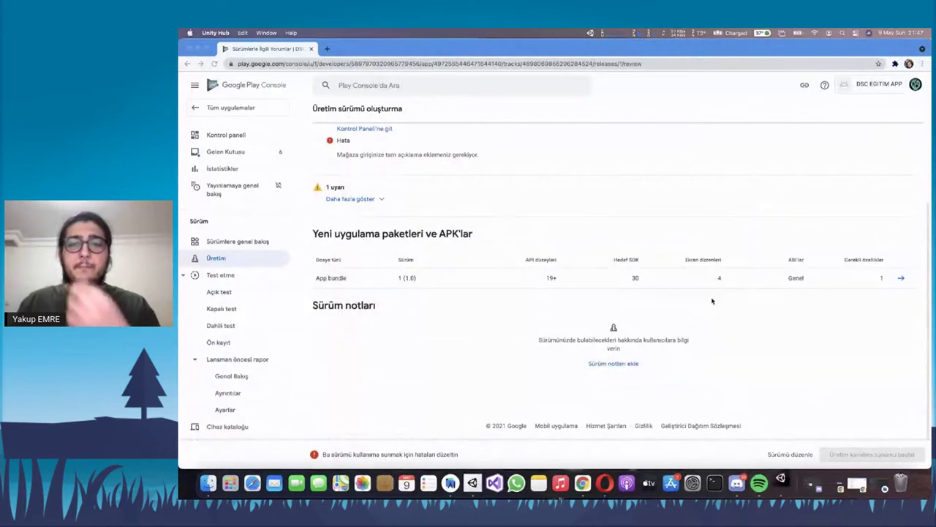
# Go to the Production track's releases list in Play Console
pyautogui.click(673, 315)
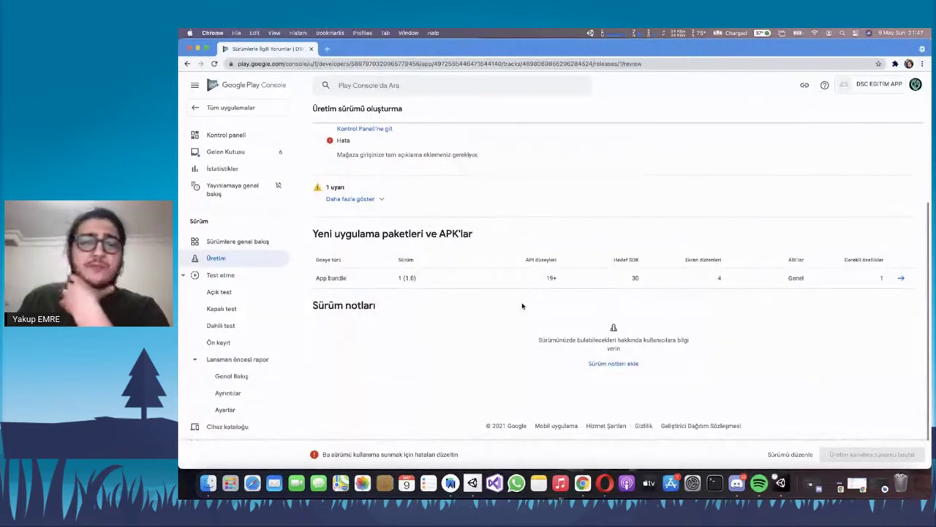
pyautogui.scroll(4, 522, 306)
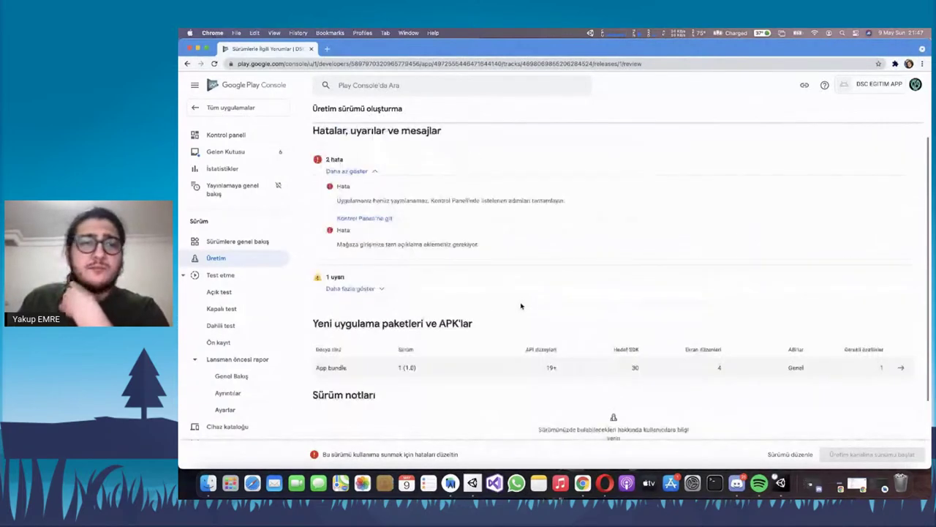
pyautogui.click(232, 258)
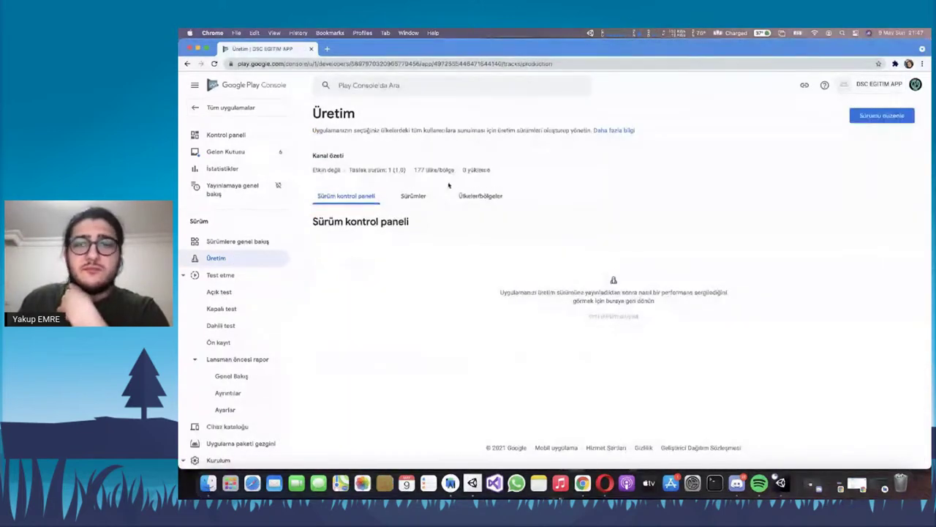
pyautogui.click(428, 197)
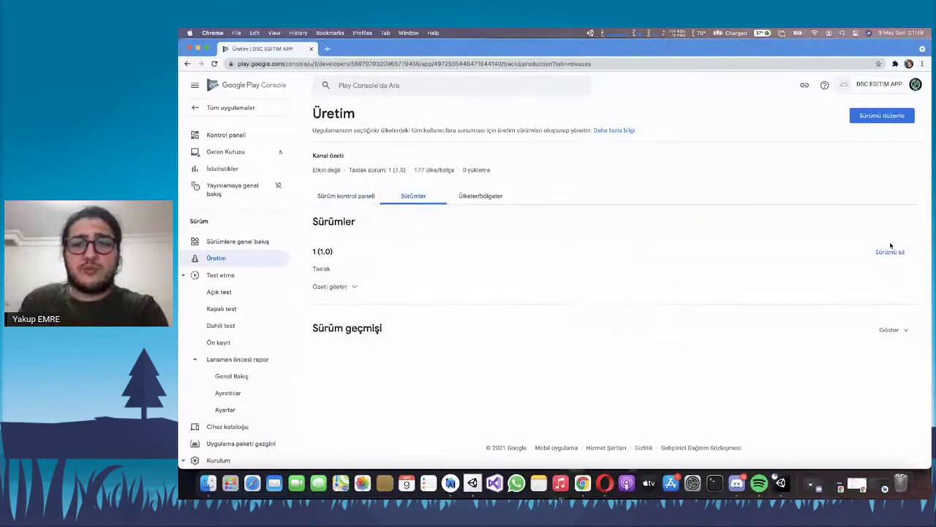
# Delete the draft 1 (1.0) release, start a new production release, then return to Unity
pyautogui.click(888, 252)
pyautogui.click(621, 289)
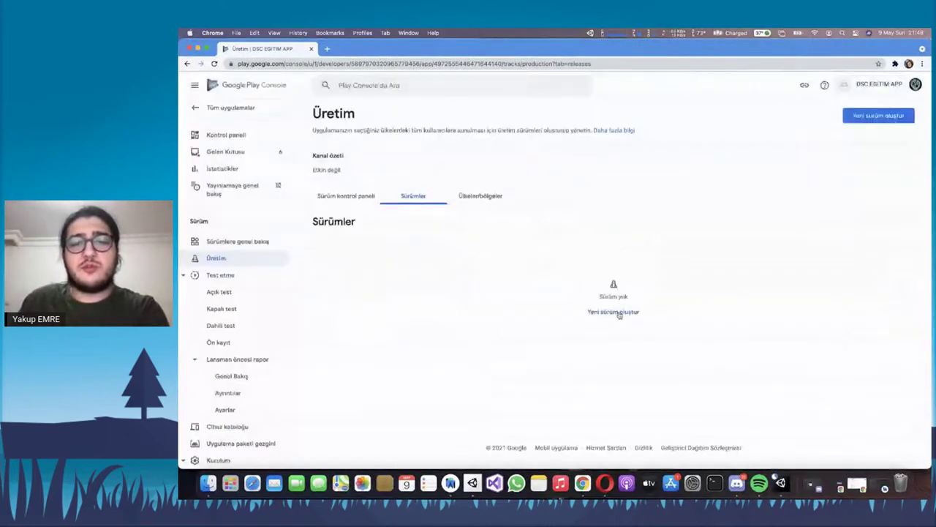
pyautogui.click(618, 314)
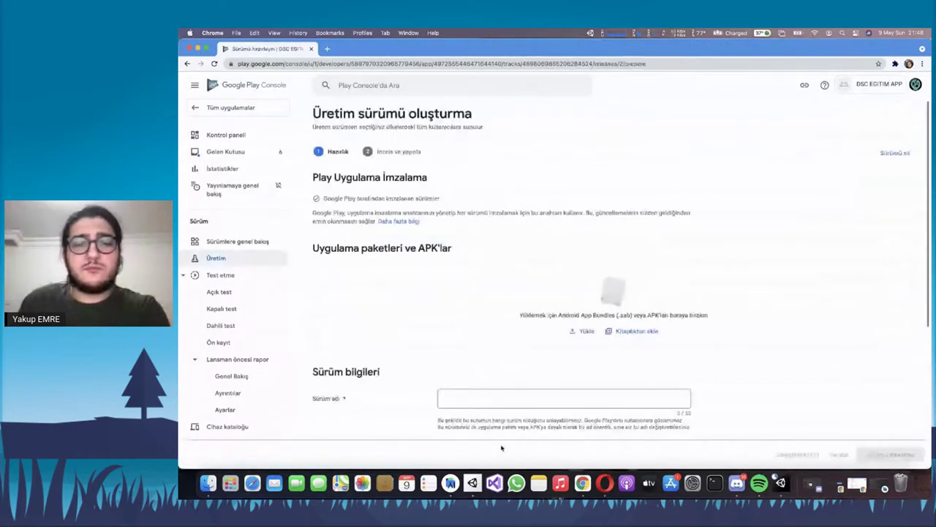
pyautogui.click(781, 493)
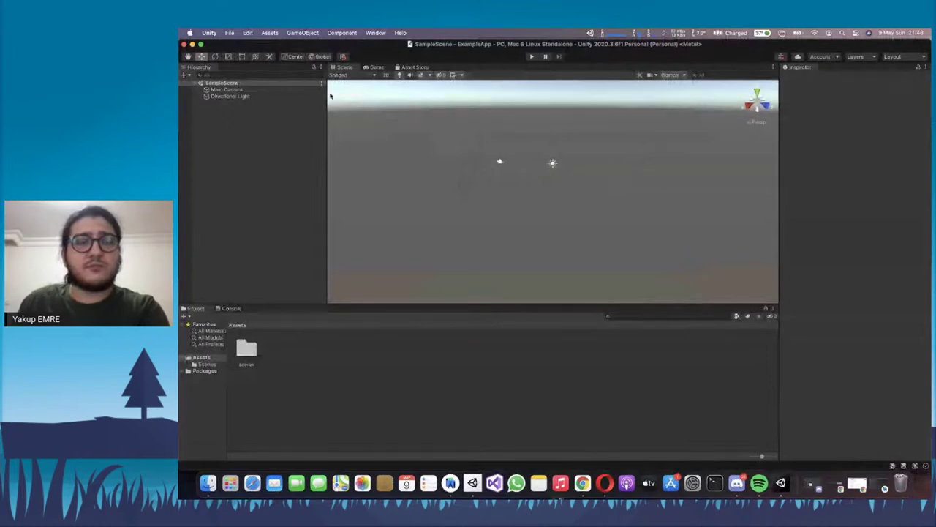
# Skip the update check and select Android as the build platform in Build Settings
pyautogui.click(592, 400)
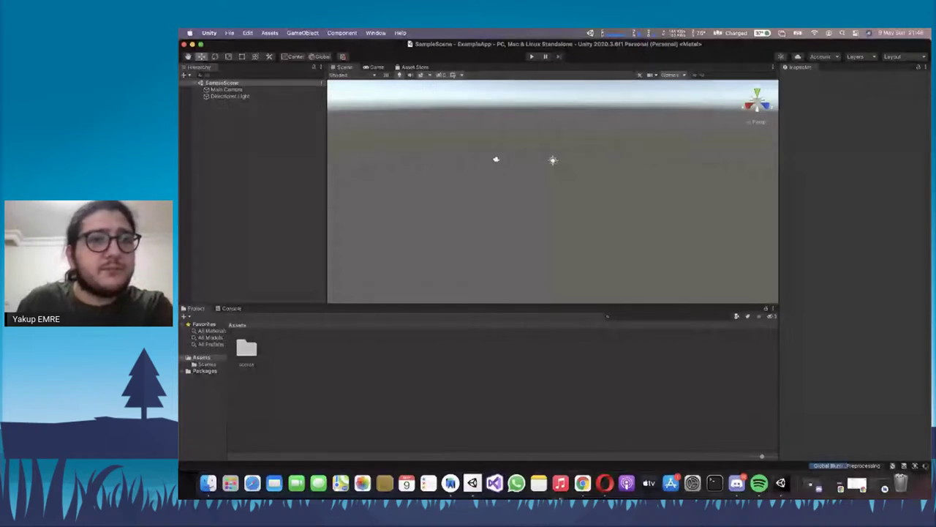
pyautogui.click(231, 34)
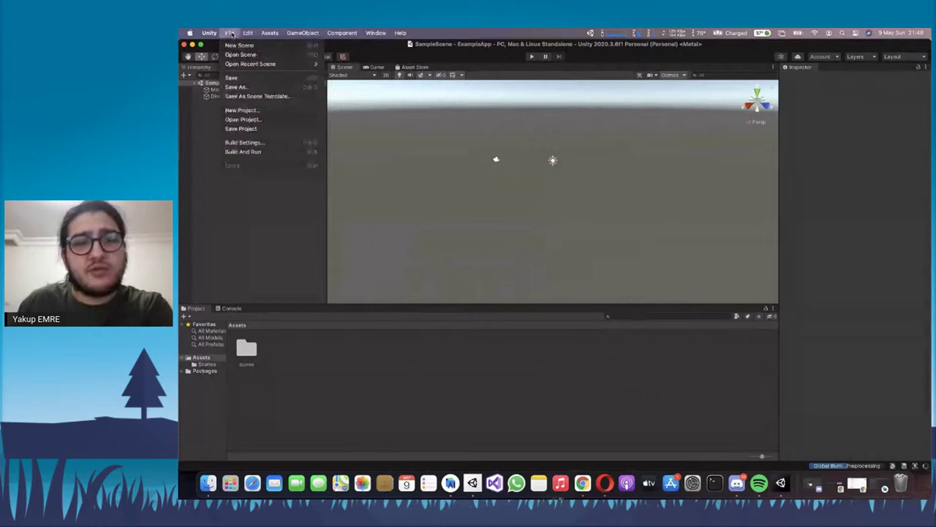
pyautogui.click(243, 142)
pyautogui.click(322, 269)
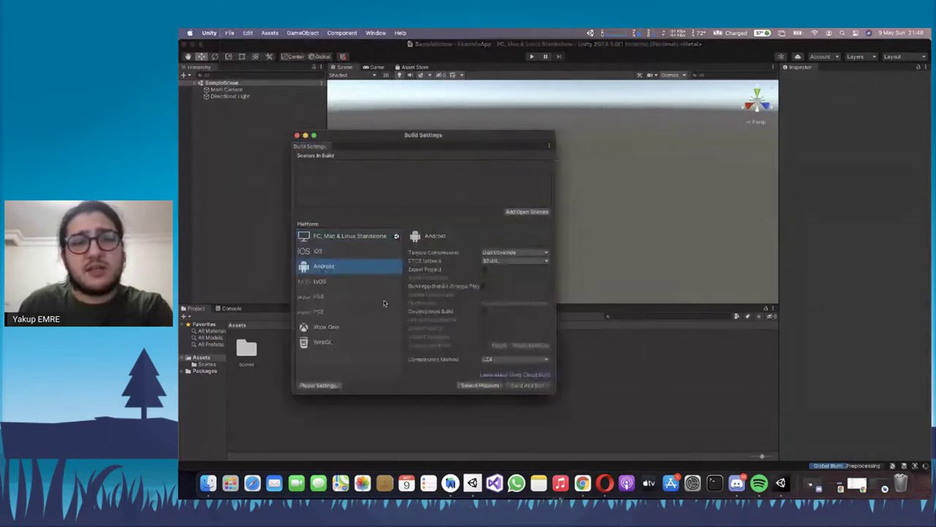
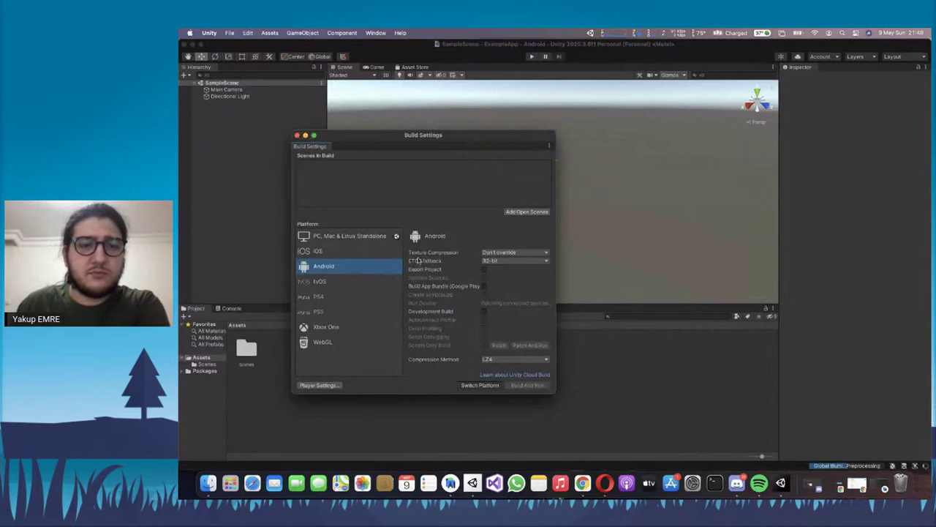
# Open the Android Player settings and dock Project Settings beside the inspector
pyautogui.moveTo(437, 133); pyautogui.dragTo(413, 95)
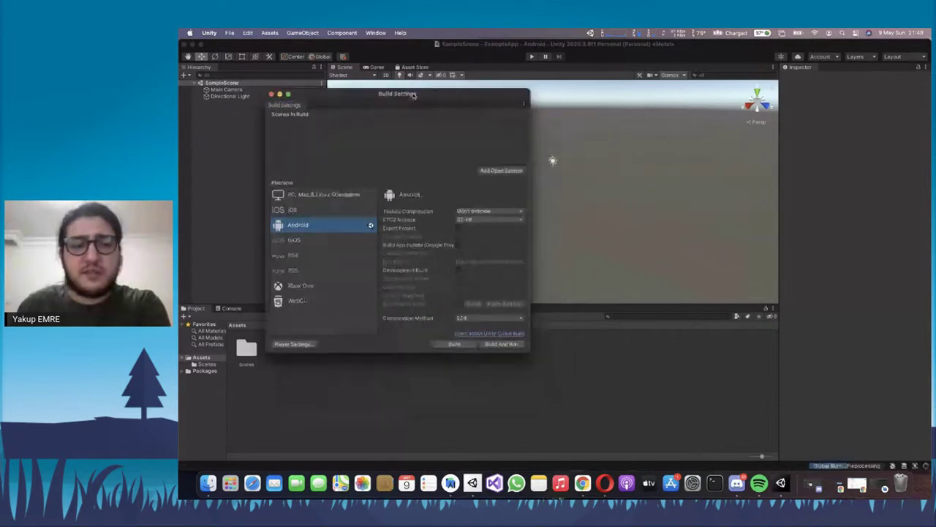
pyautogui.click(292, 343)
pyautogui.moveTo(688, 223); pyautogui.dragTo(792, 79)
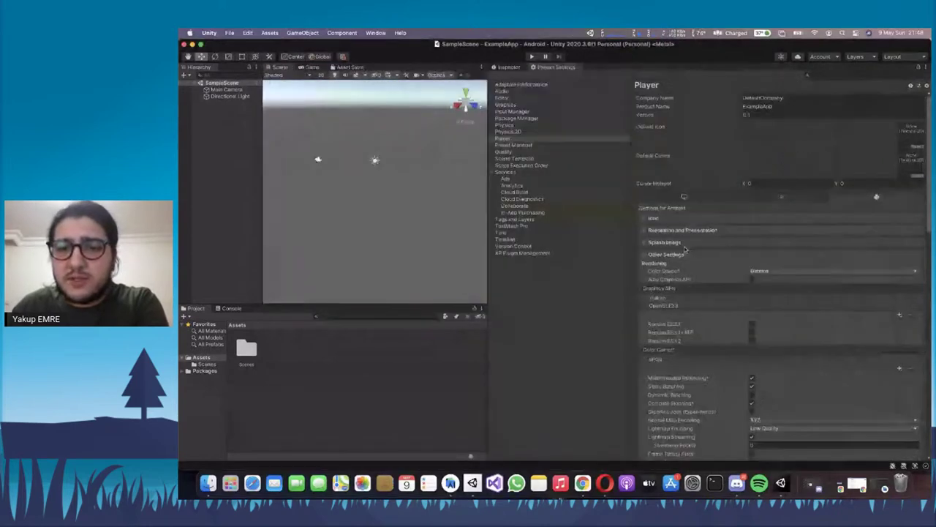
# Expand Publishing Settings and open the Keystore Manager's keystore menu
pyautogui.click(685, 253)
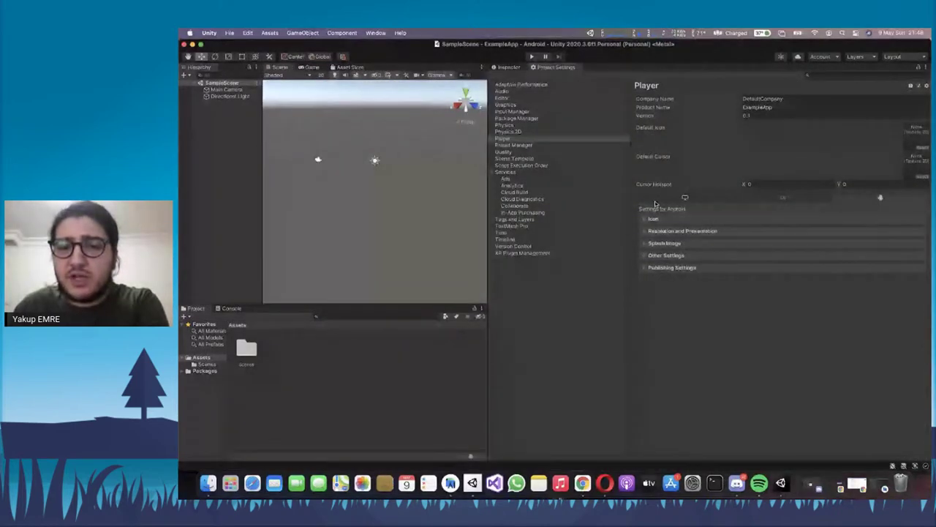
pyautogui.click(671, 267)
pyautogui.scroll(-2, 717, 241)
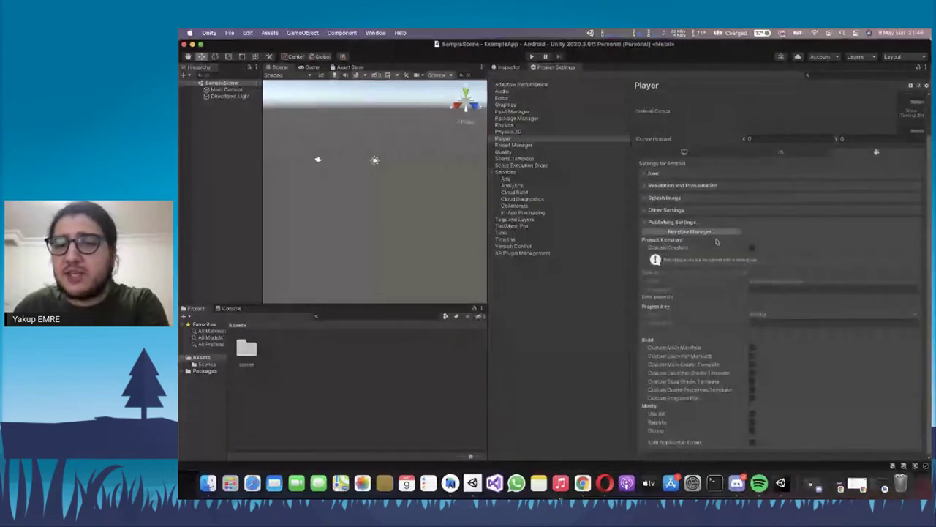
pyautogui.click(714, 233)
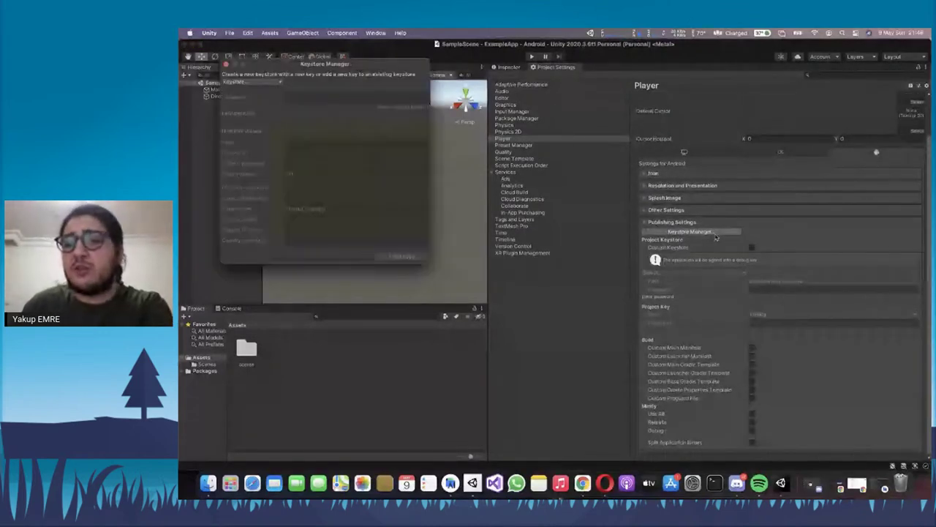
pyautogui.click(271, 84)
# Create a new keystore In Dedicated Location and save the file in ExampleApp
pyautogui.moveTo(274, 101)
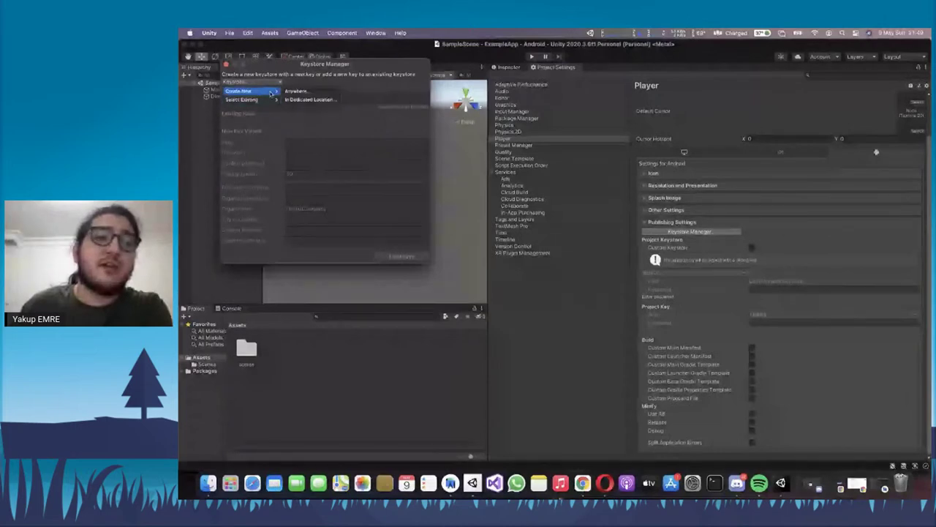
pyautogui.click(334, 96)
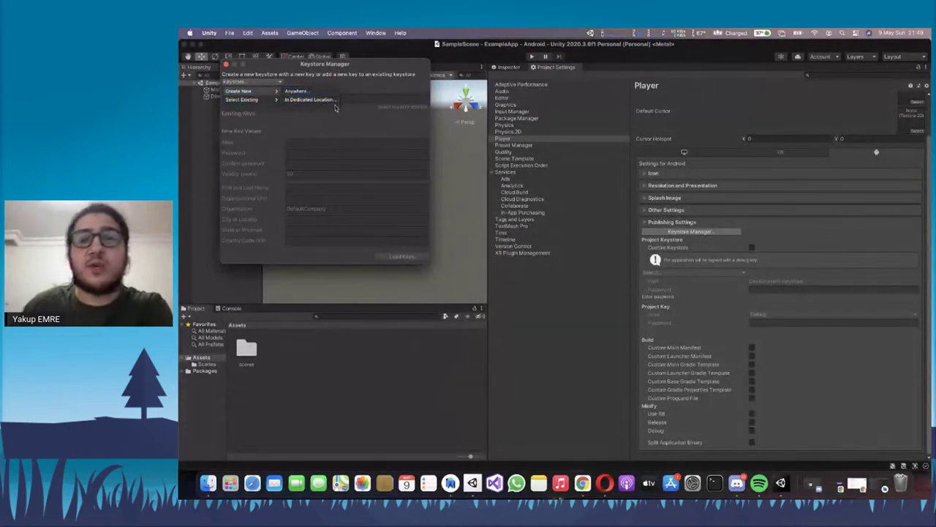
pyautogui.click(257, 83)
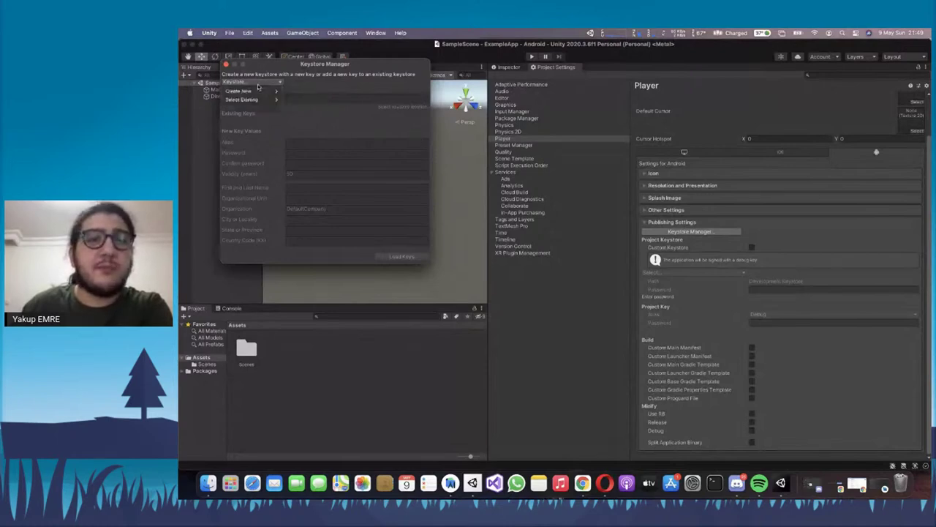
pyautogui.moveTo(273, 91)
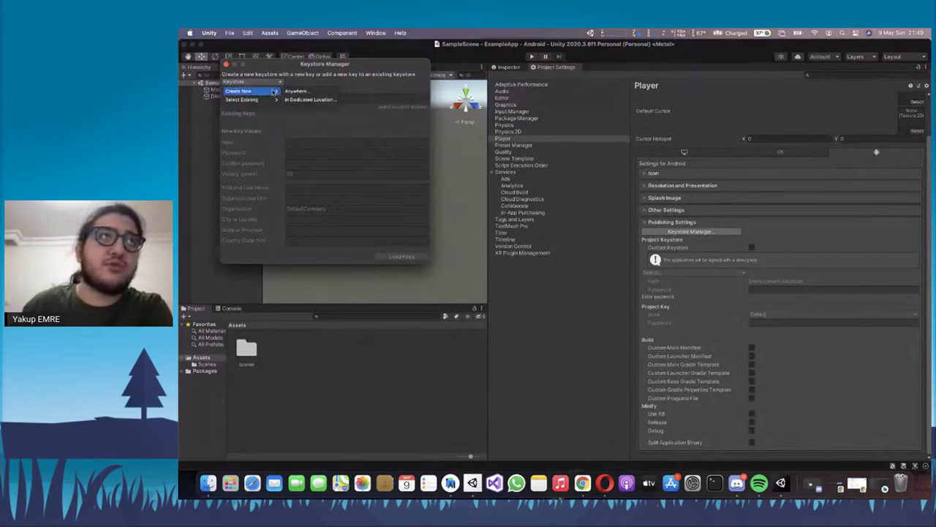
pyautogui.click(308, 99)
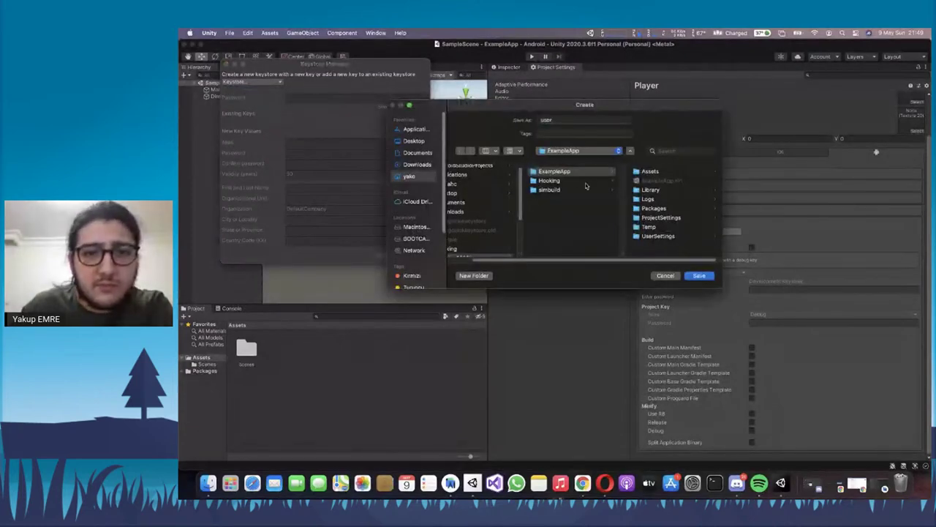
pyautogui.click(707, 277)
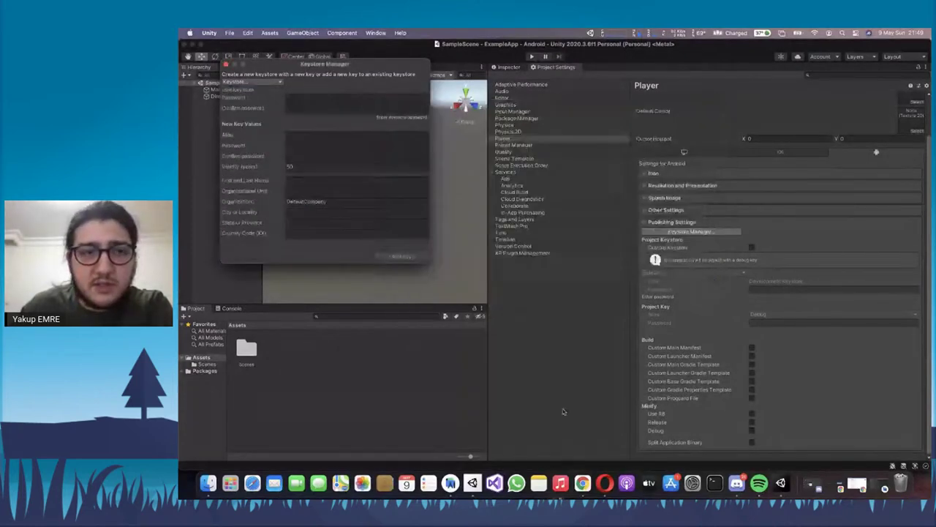
pyautogui.click(582, 486)
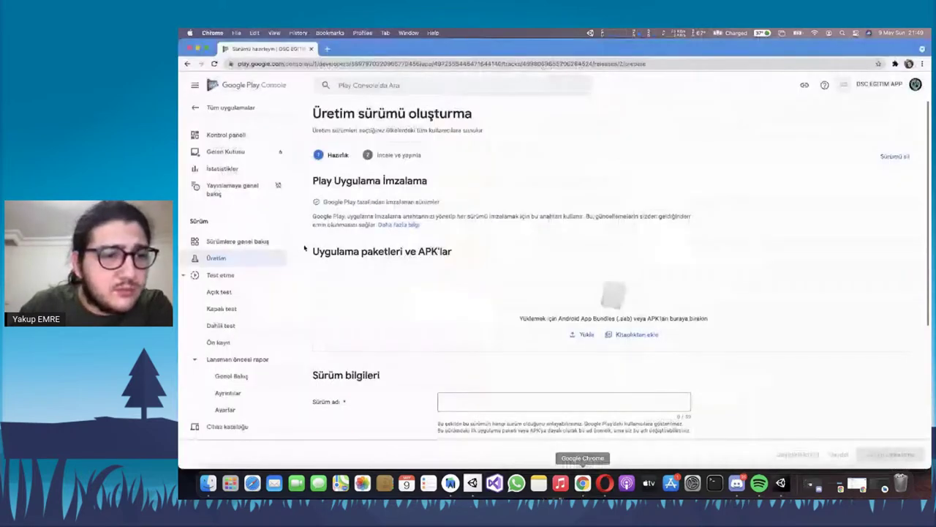
# Review the MD5, SHA-1 and SHA-256 signing certificate fingerprints on Play Console's App integrity page
pyautogui.click(365, 203)
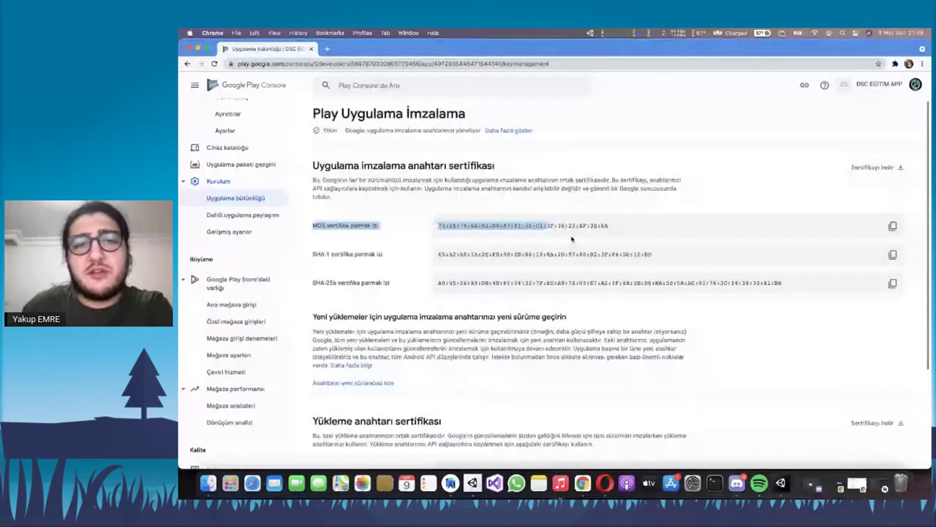
pyautogui.scroll(5, 229, 159)
pyautogui.click(217, 168)
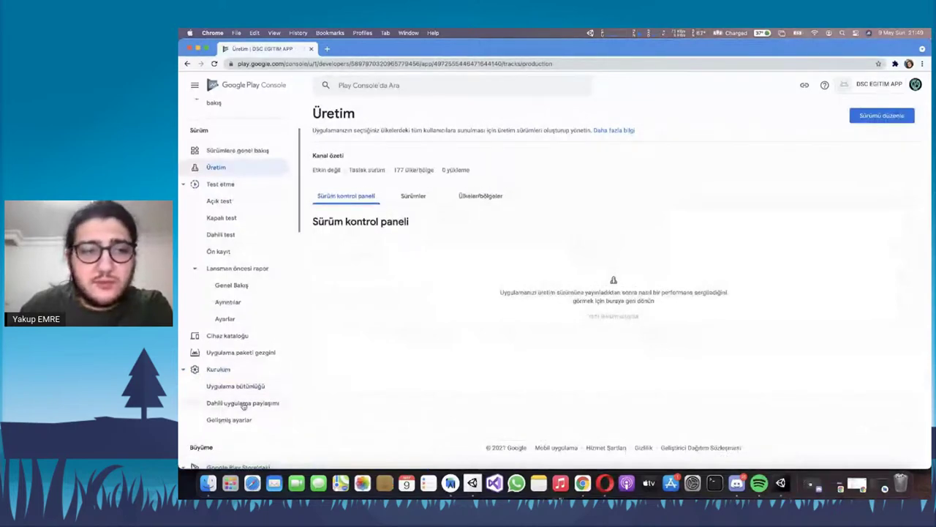
pyautogui.click(277, 387)
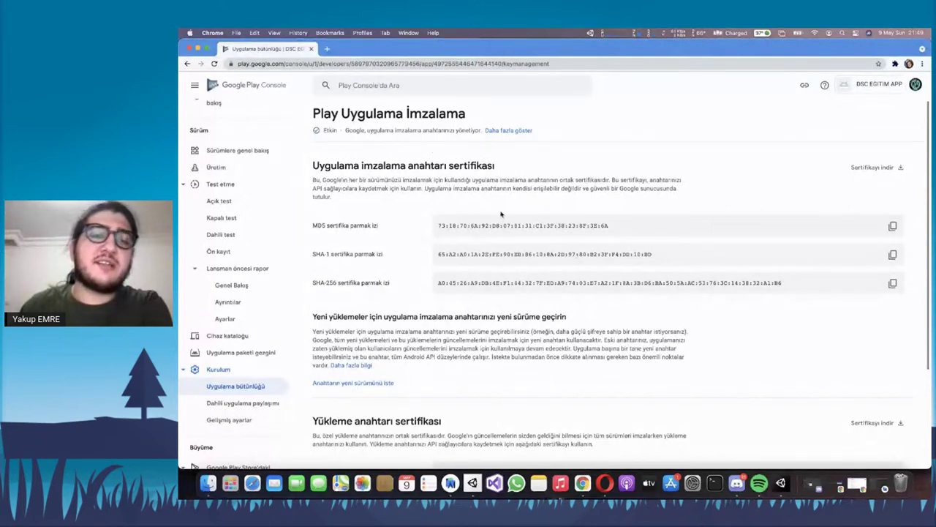
pyautogui.moveTo(345, 254); pyautogui.dragTo(692, 255)
pyautogui.click(692, 256)
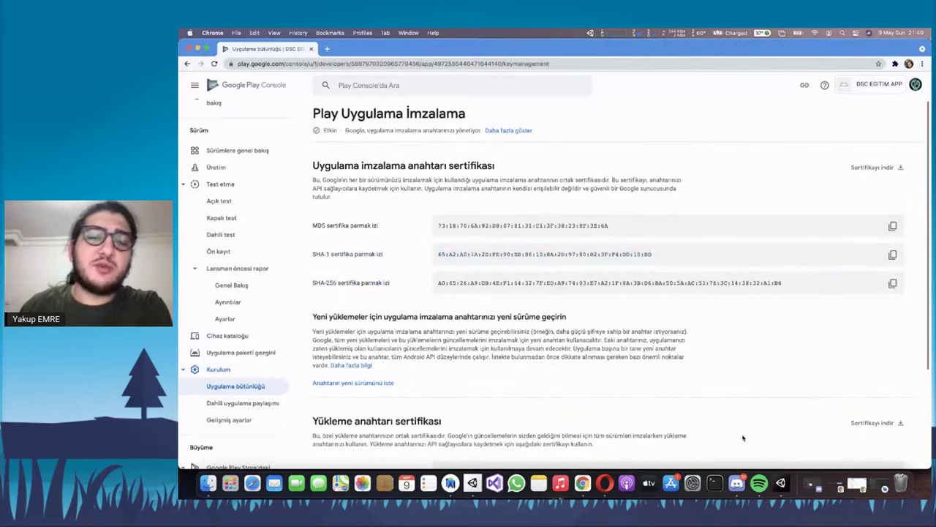
pyautogui.click(790, 483)
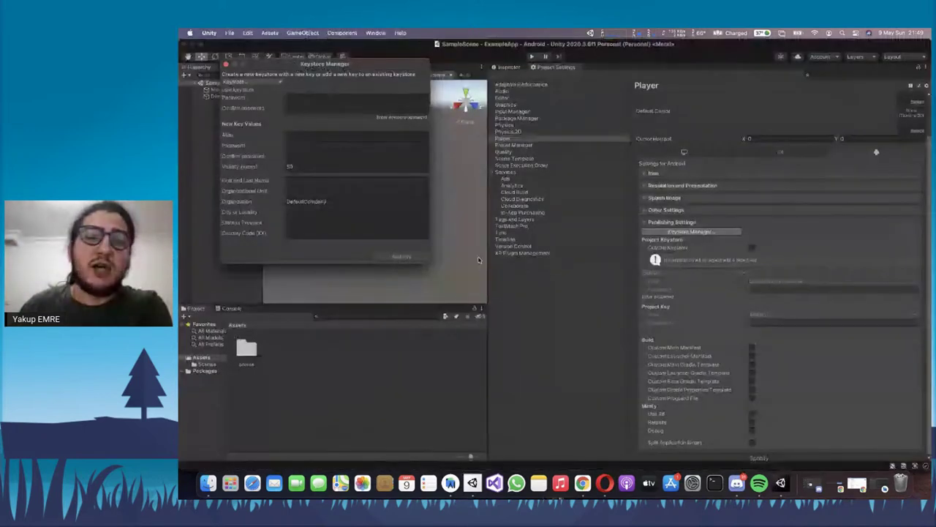
# Centre the Keystore Manager, cancel a keystore browse, and look over the password and key fields
pyautogui.moveTo(319, 67); pyautogui.dragTo(494, 130)
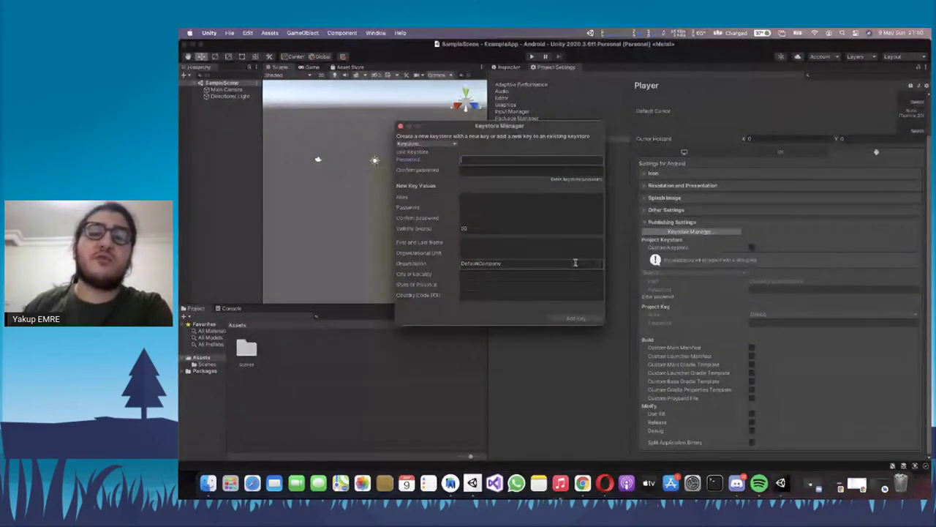
pyautogui.click(432, 143)
pyautogui.moveTo(421, 161)
pyautogui.click(467, 163)
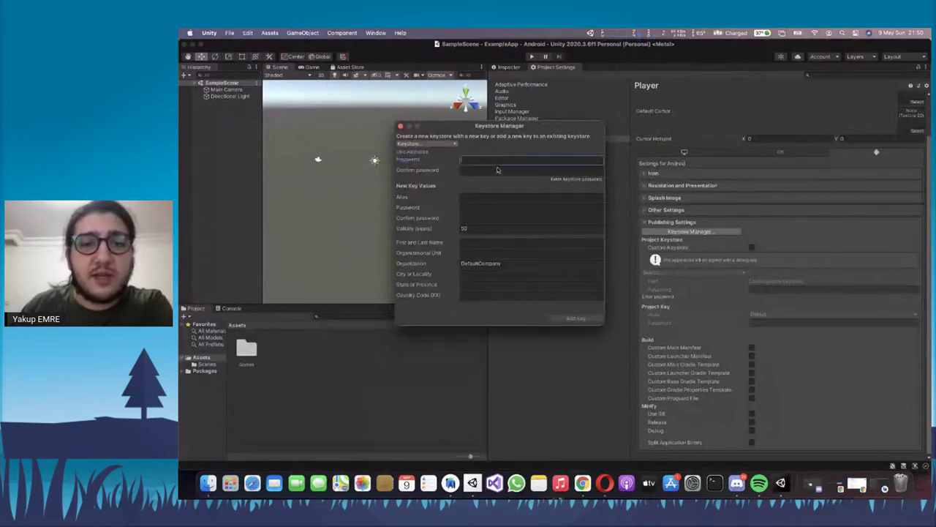
pyautogui.click(665, 276)
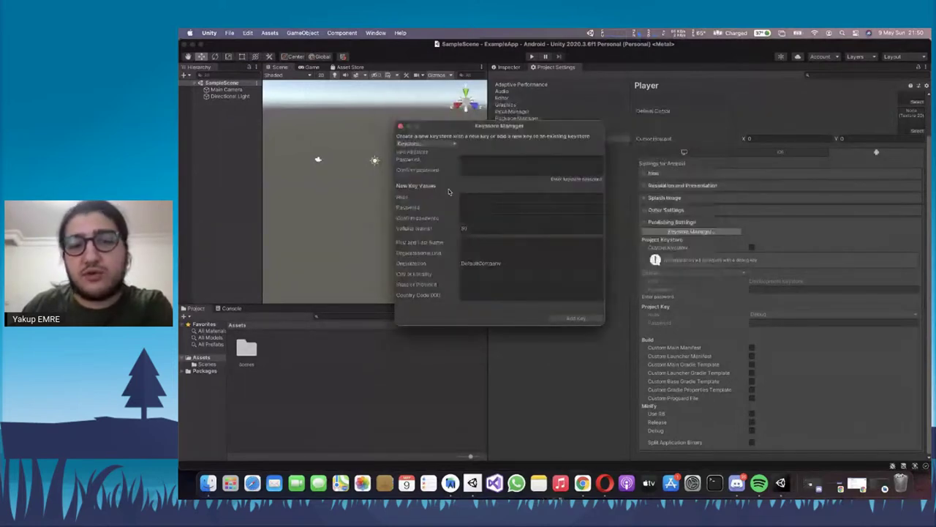
pyautogui.click(468, 158)
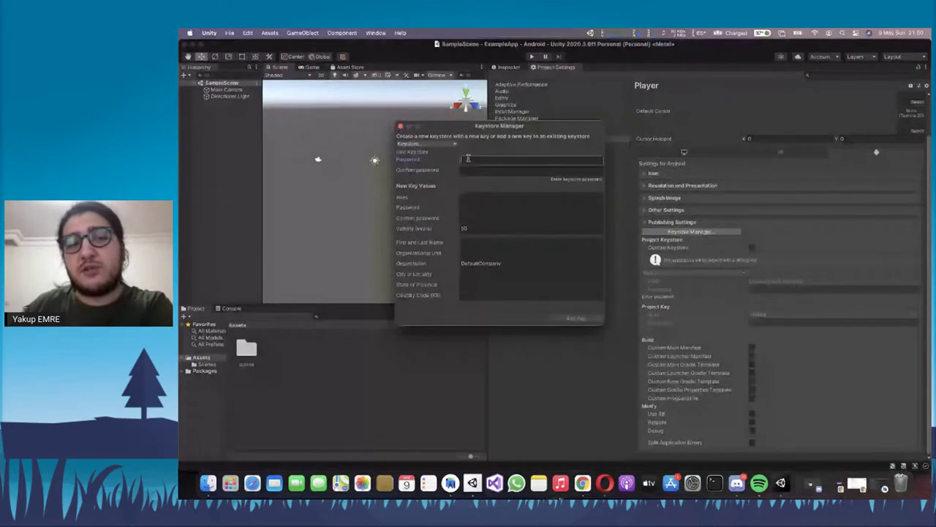
pyautogui.click(481, 198)
pyautogui.click(487, 217)
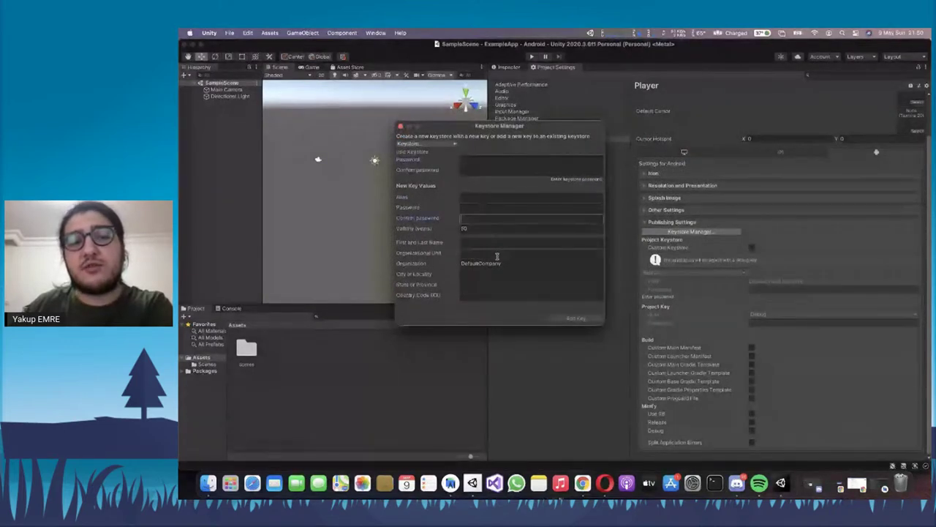
pyautogui.click(497, 264)
pyautogui.click(496, 275)
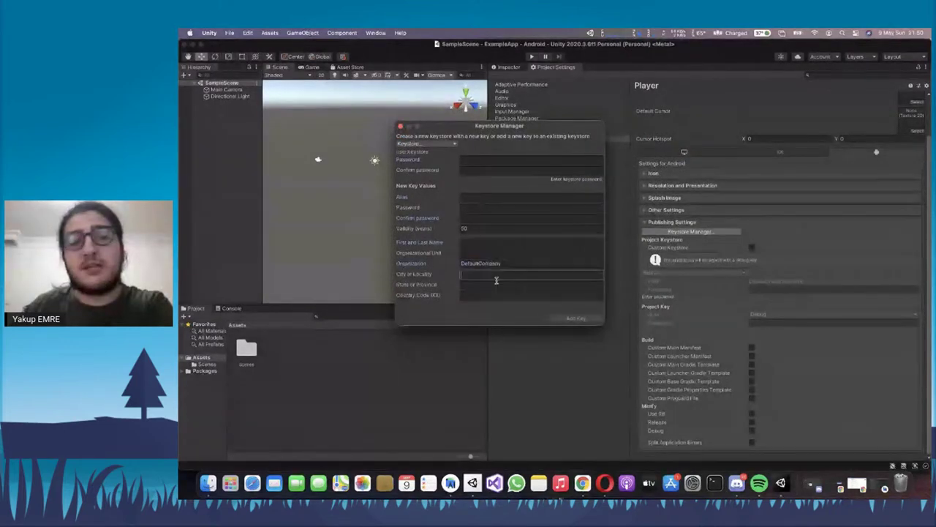
pyautogui.click(496, 284)
# Browse the home folder for an existing keystore, cancel, and open Finder on the home folder
pyautogui.click(438, 145)
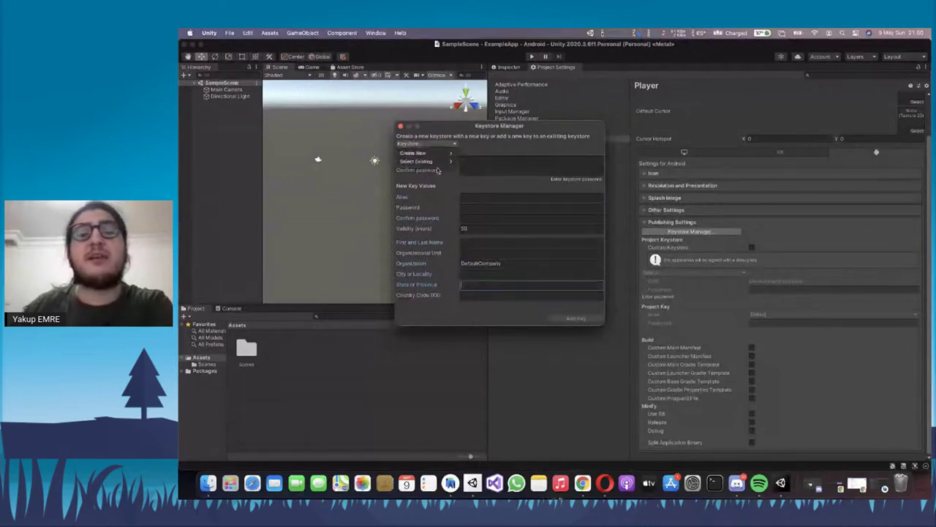
pyautogui.moveTo(442, 162)
pyautogui.click(472, 161)
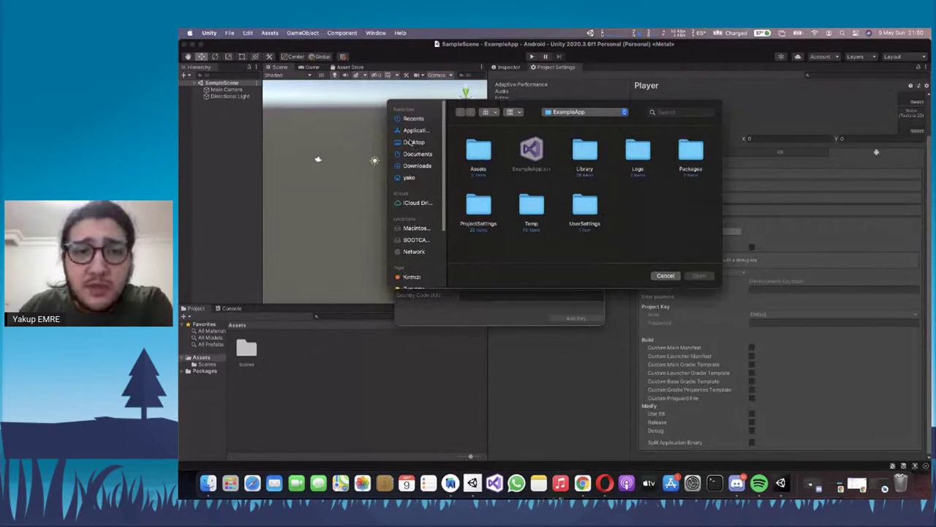
pyautogui.click(408, 177)
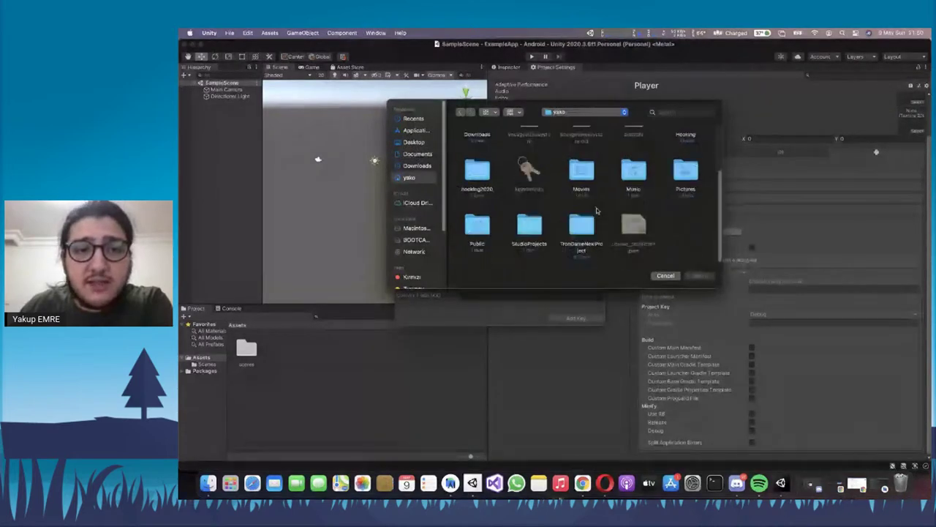
pyautogui.scroll(2, 607, 208)
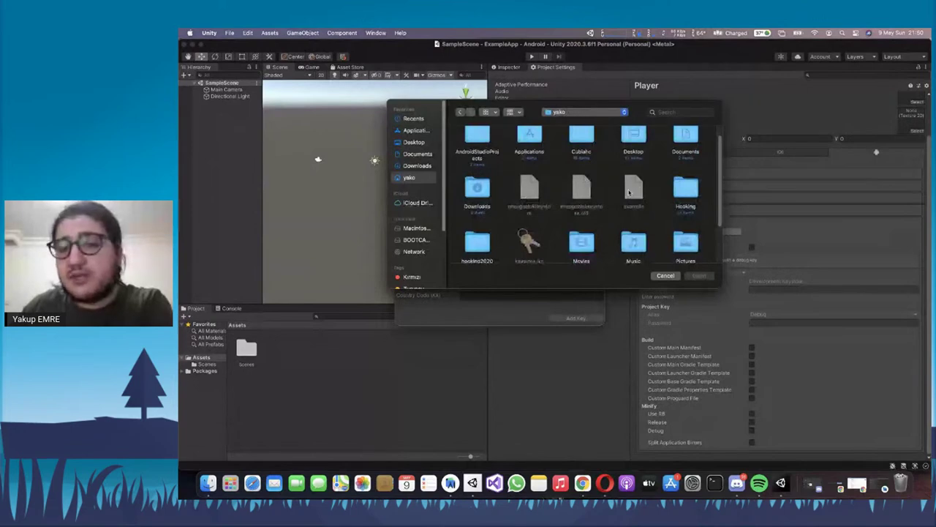
pyautogui.click(666, 277)
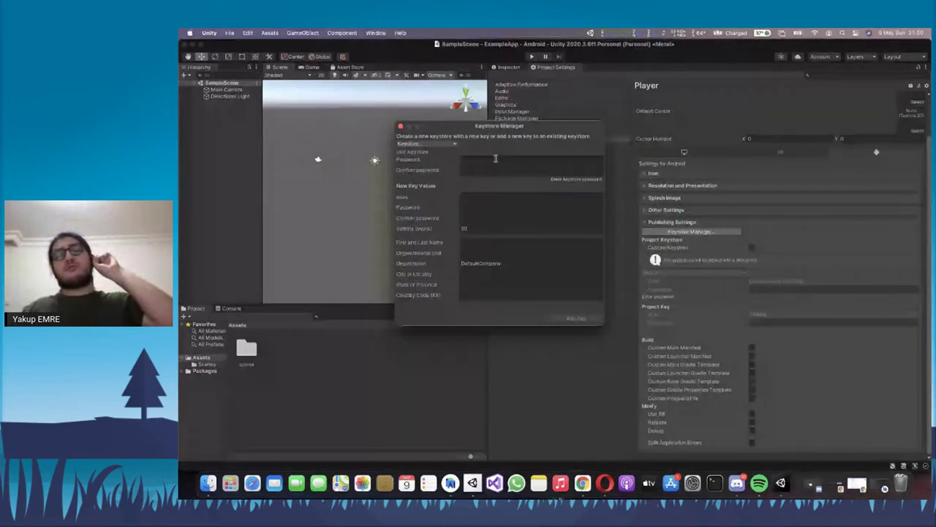
pyautogui.click(211, 486)
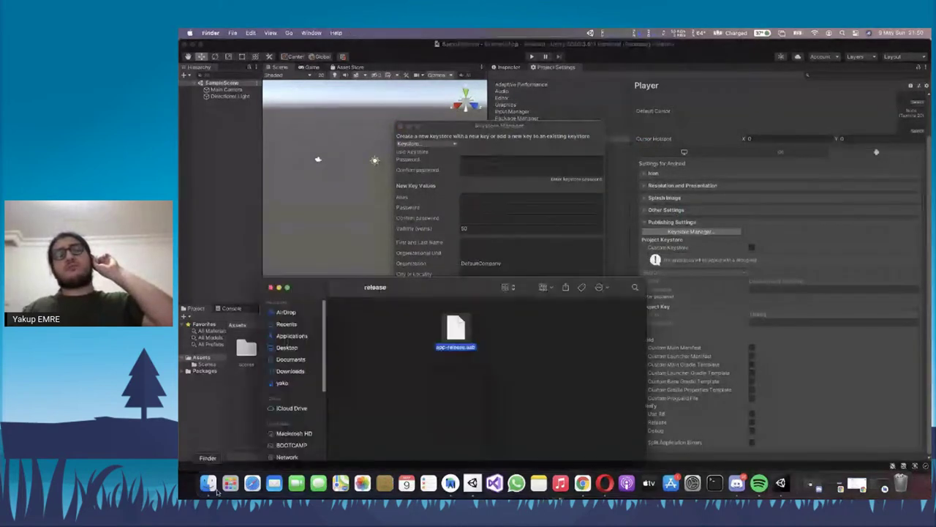
pyautogui.click(282, 384)
# Rename the home-folder file 'example' to example.keystore in Finder
pyautogui.scroll(-1, 424, 439)
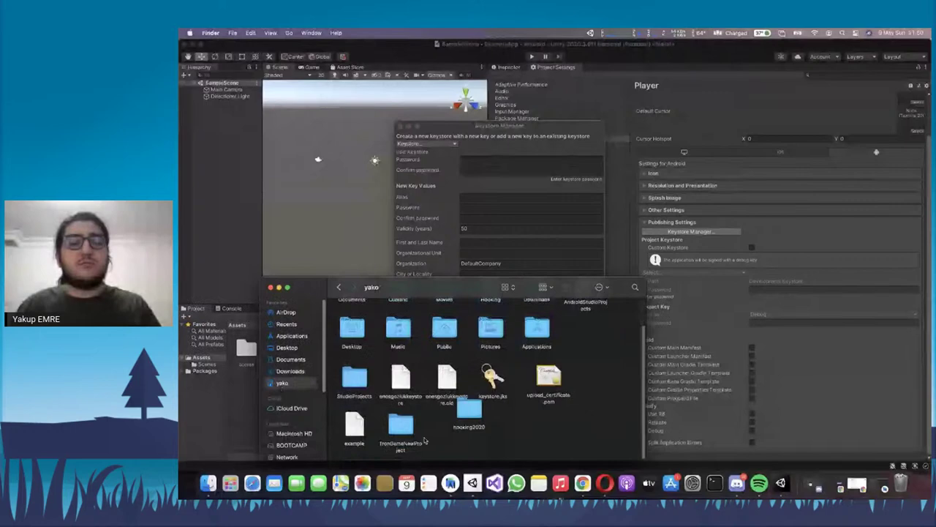
pyautogui.press('e')
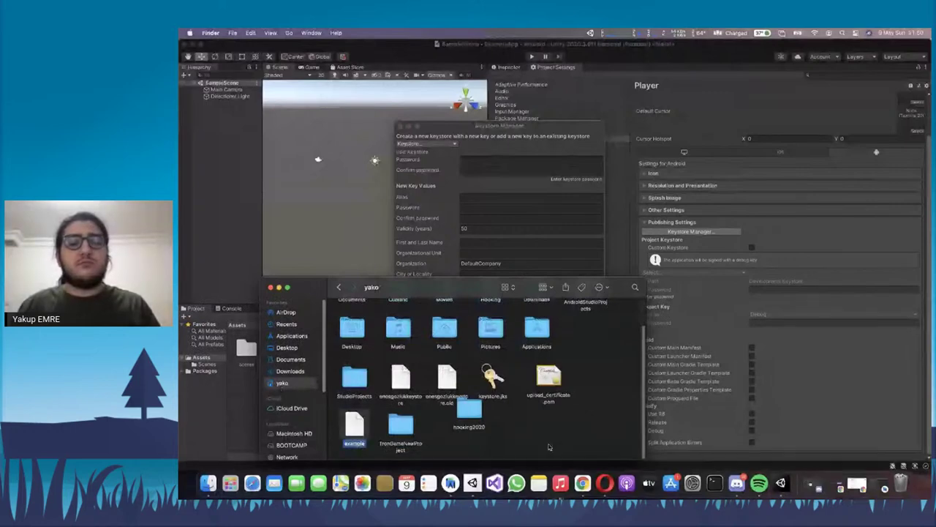
pyautogui.press('Return')
pyautogui.press('Right')
pyautogui.write('ore')
pyautogui.press('Return')
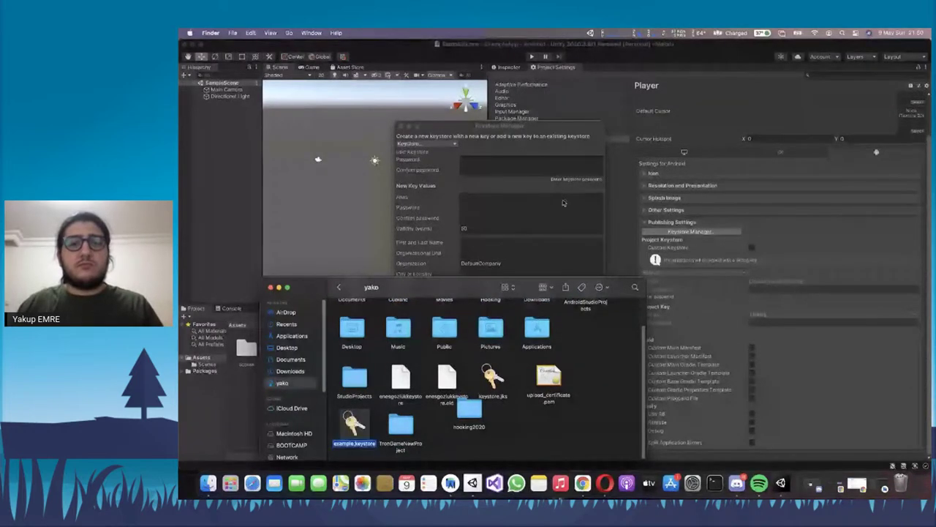
pyautogui.click(447, 150)
pyautogui.click(447, 149)
pyautogui.moveTo(443, 160)
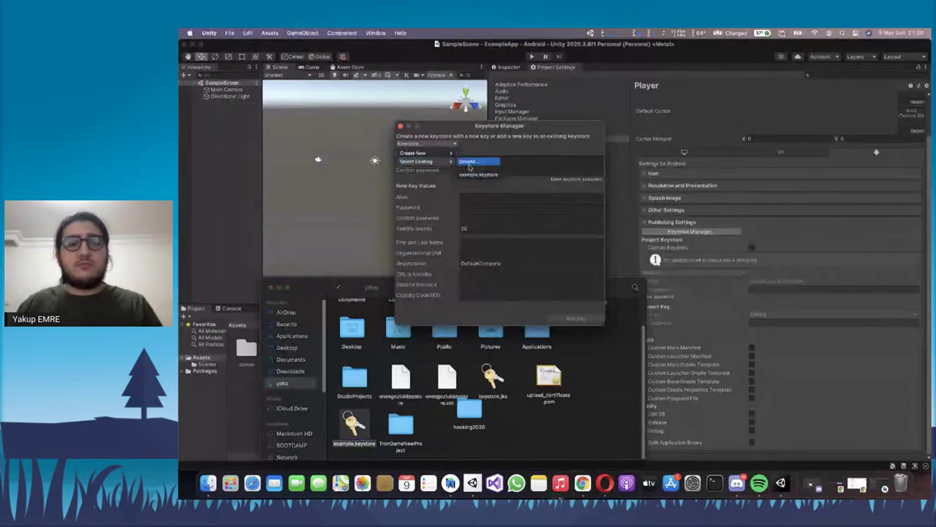
# Abandon browsing for a keystore and instead create and save a new keystore file
pyautogui.click(477, 174)
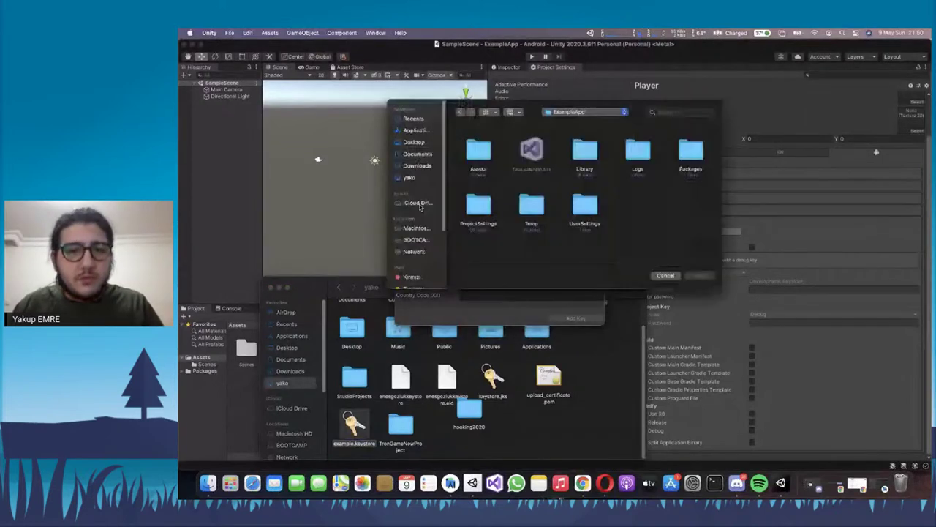
pyautogui.click(409, 177)
pyautogui.scroll(-5, 574, 210)
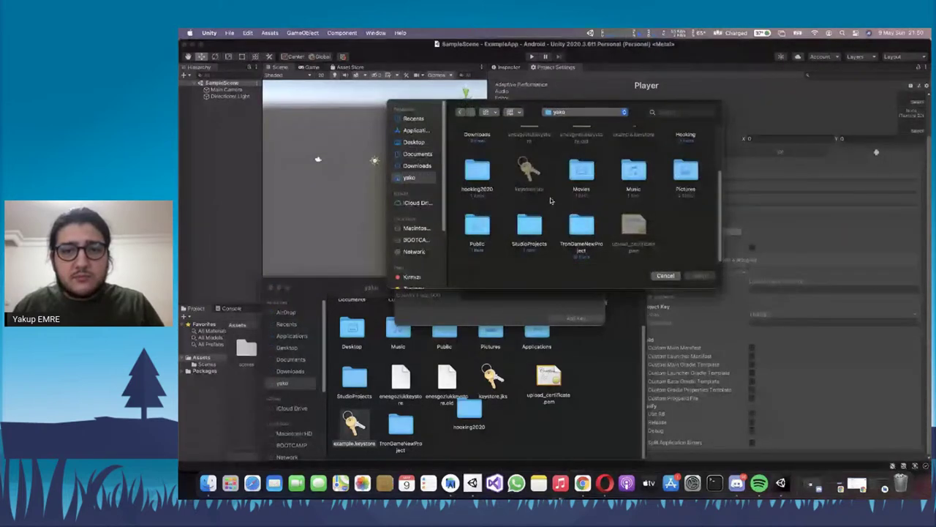
pyautogui.press('Escape')
pyautogui.click(448, 144)
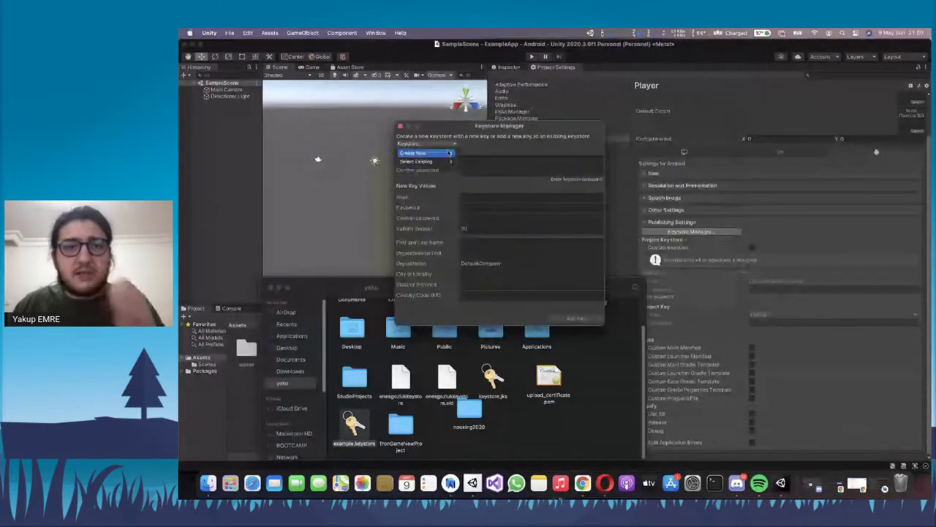
pyautogui.click(425, 152)
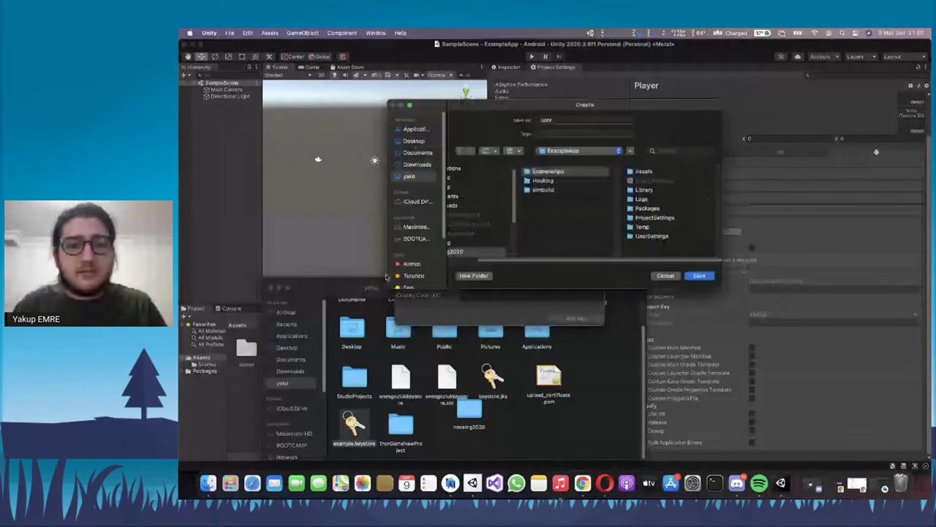
pyautogui.click(700, 276)
pyautogui.click(277, 288)
pyautogui.click(276, 288)
# Enter and confirm the keystore password, and add key alias 'example' with its password
pyautogui.click(496, 161)
pyautogui.write('123456')
pyautogui.press('Tab')
pyautogui.write('123456')
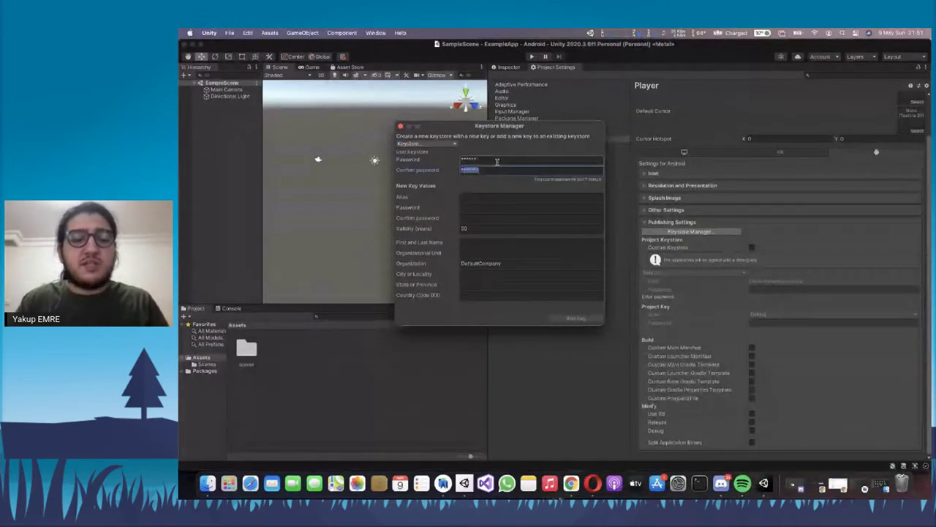
pyautogui.press('Tab')
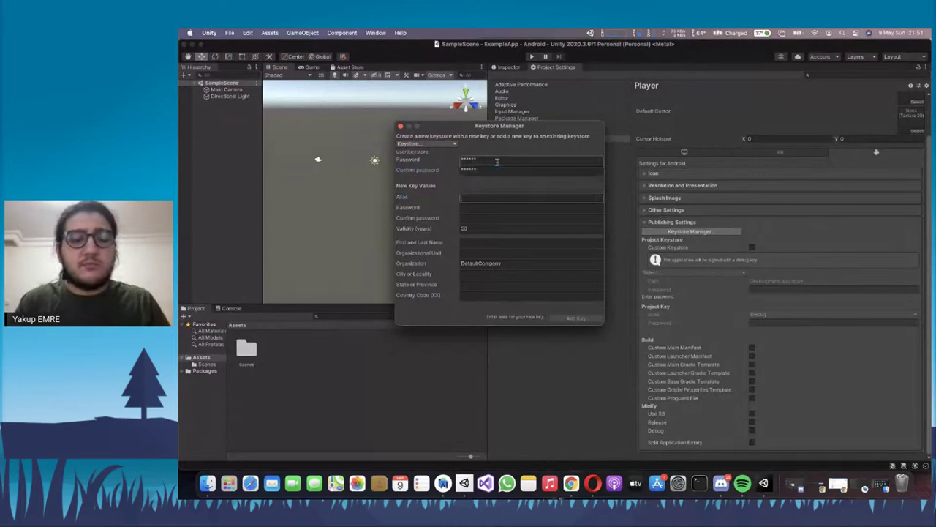
pyautogui.write('example')
pyautogui.press('Tab')
pyautogui.write('12345')
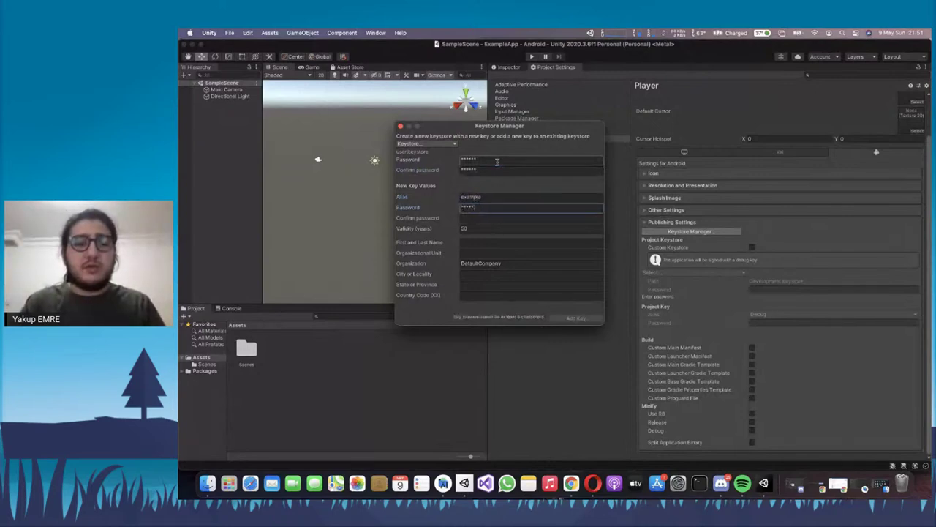
pyautogui.write('6')
pyautogui.press('Tab')
pyautogui.write('123456')
pyautogui.press('Tab')
# Fill in owner name, organization, unit Mobile, Kocaeli city and province, country tr; add the key and use it
pyautogui.press('Tab')
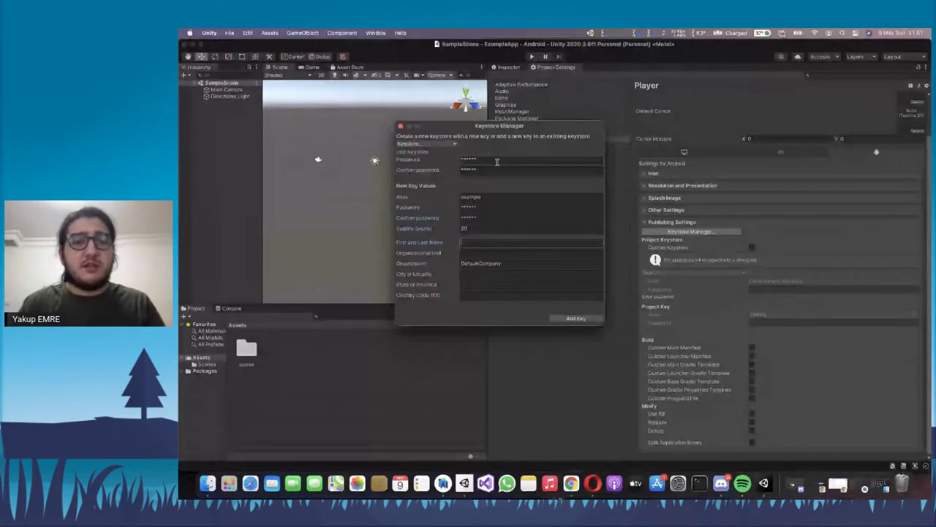
pyautogui.write('Yakup Emre')
pyautogui.press('Tab')
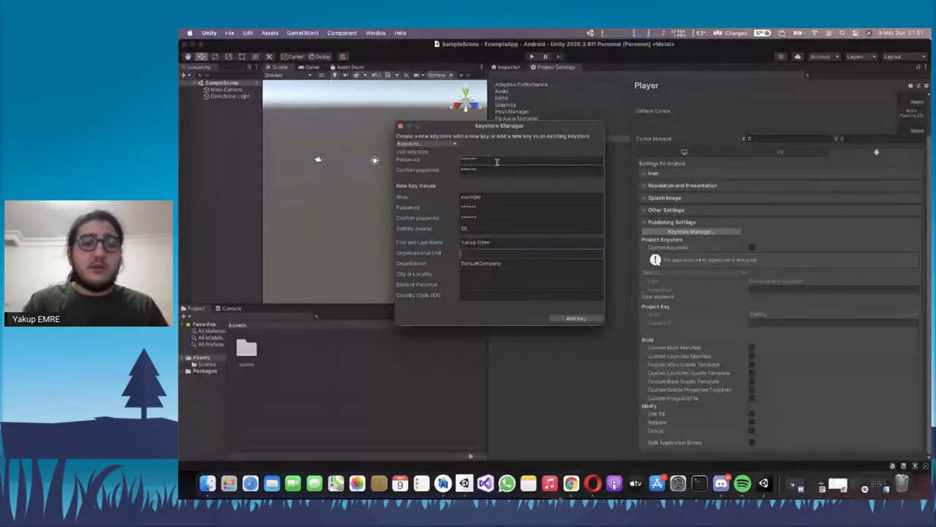
pyautogui.write('Yakup software')
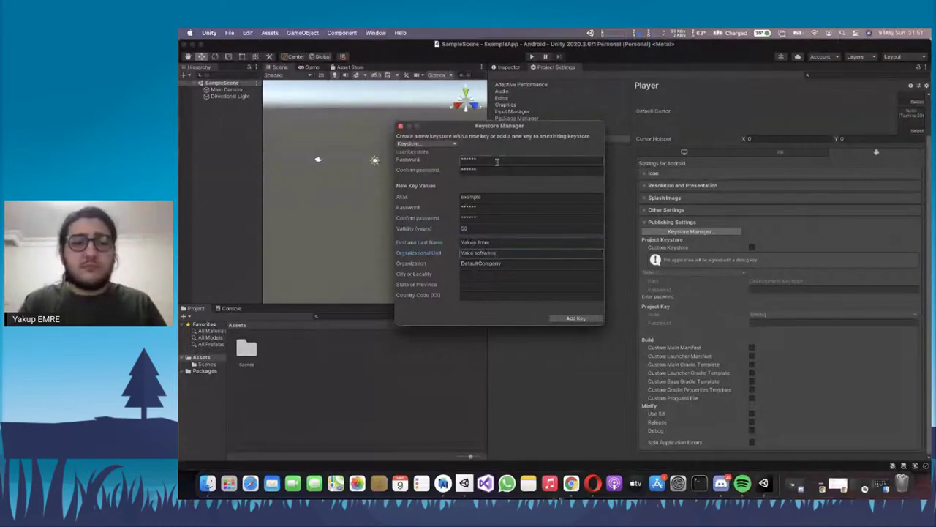
pyautogui.press('Tab')
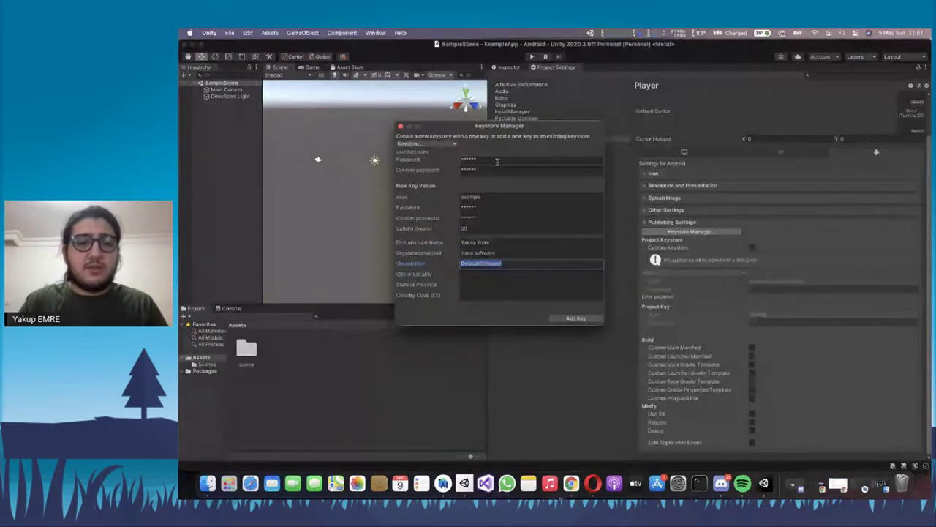
pyautogui.write('Mobile')
pyautogui.press('Tab')
pyautogui.write('Kocaeli')
pyautogui.press('Tab')
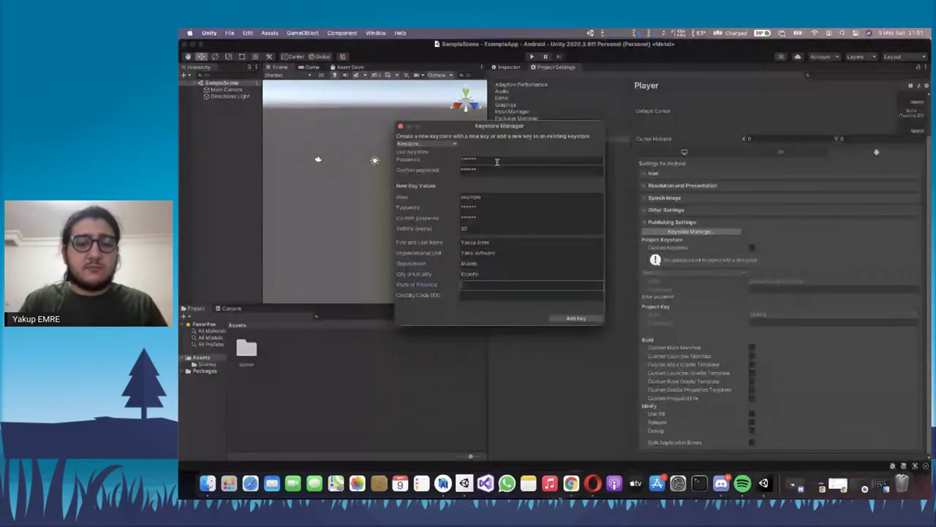
pyautogui.write('Kocaeli')
pyautogui.press('Tab')
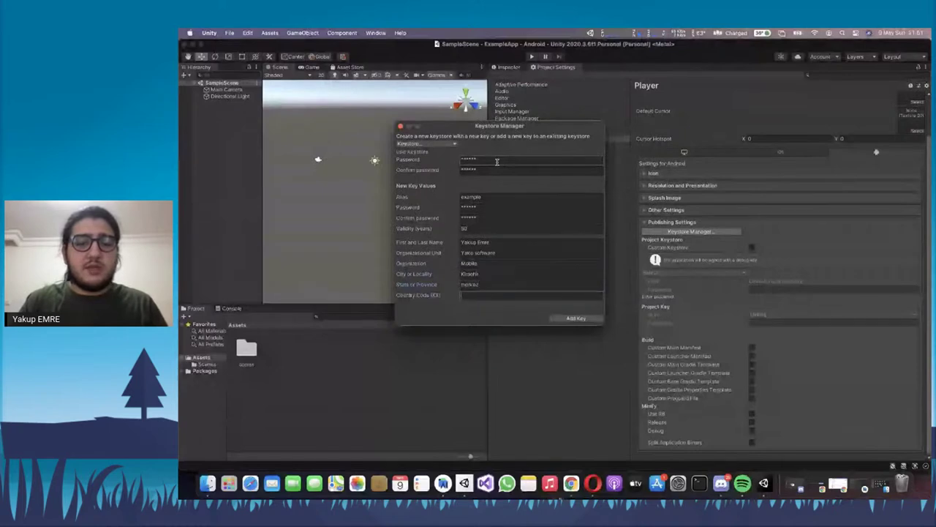
pyautogui.write('tr')
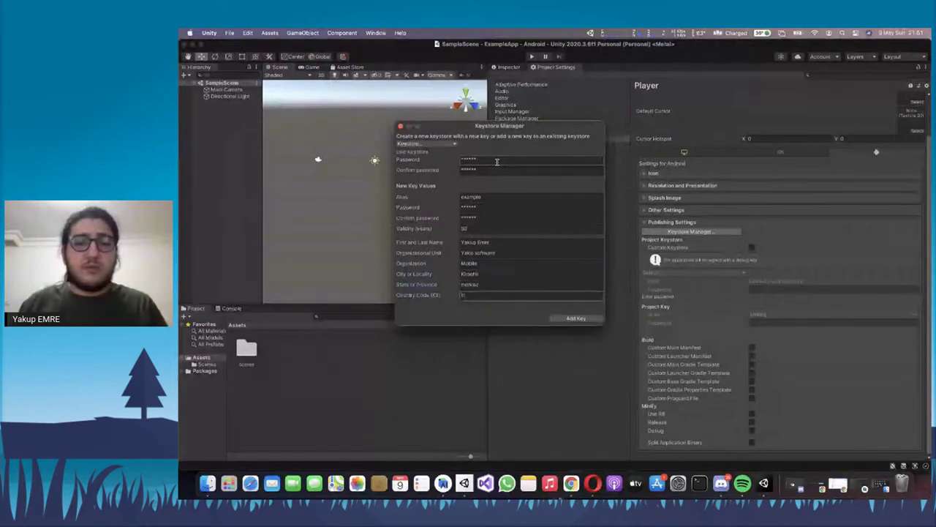
pyautogui.click(575, 318)
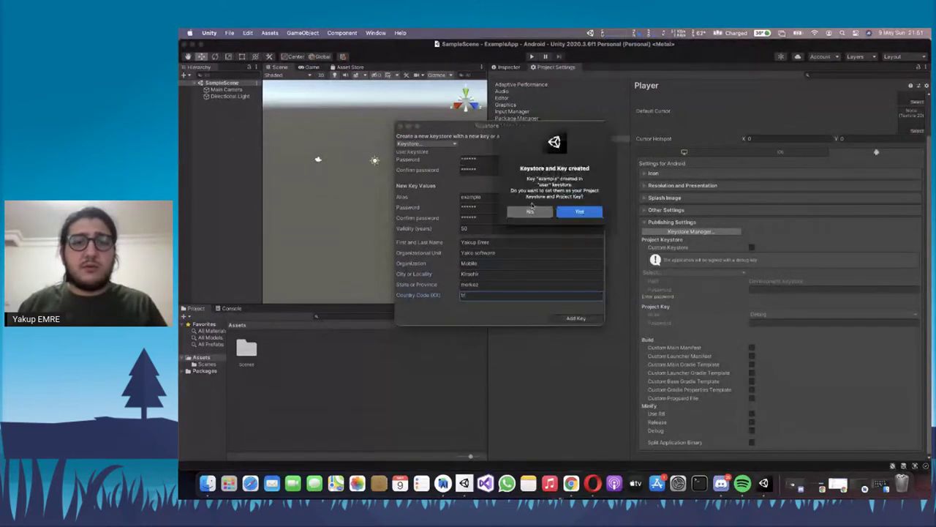
pyautogui.click(579, 212)
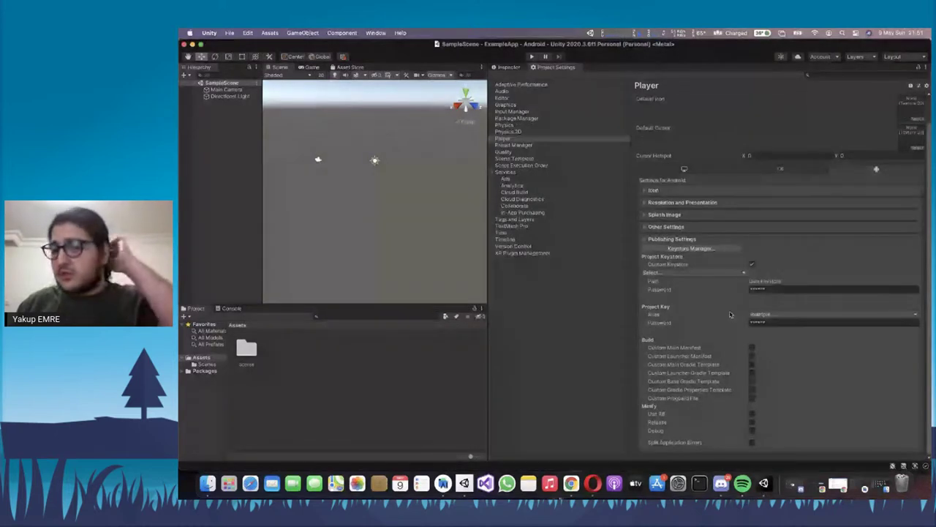
# Check the project keystore list, then start an Android Build and cancel its save dialog
pyautogui.click(732, 273)
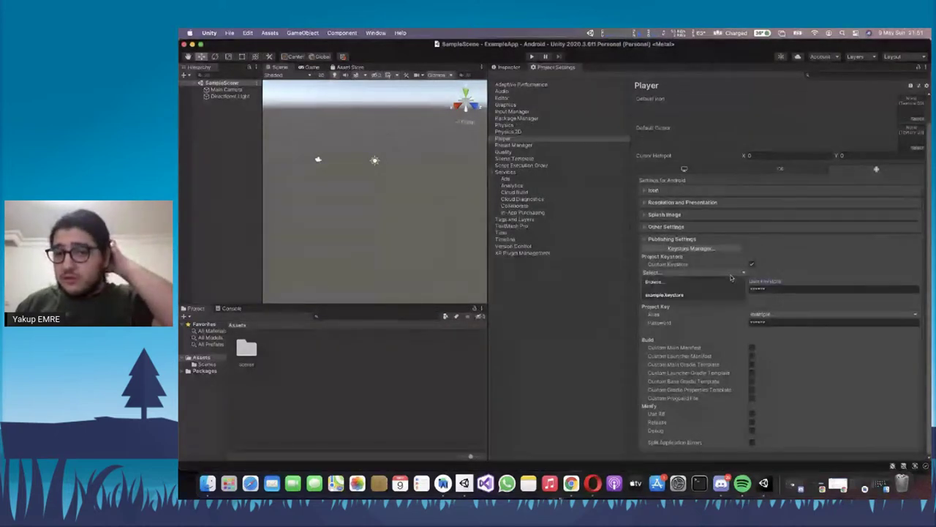
pyautogui.click(731, 277)
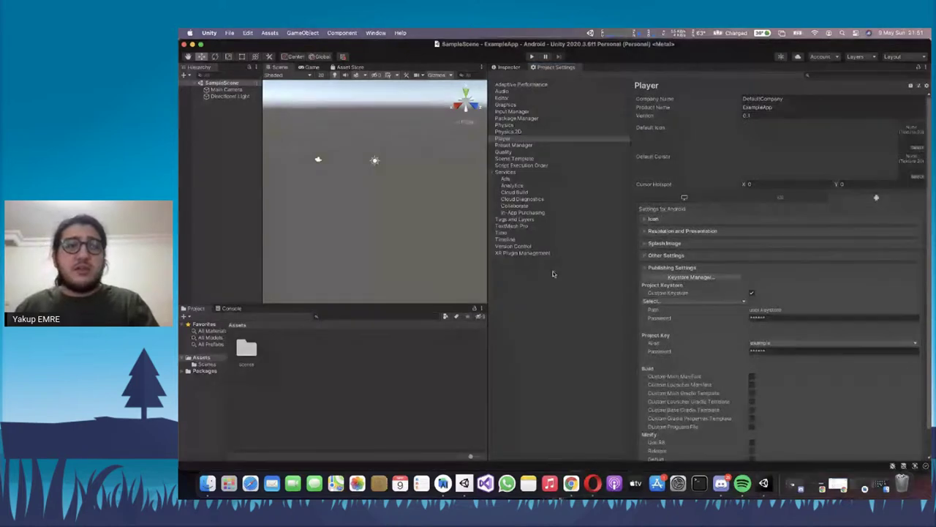
pyautogui.click(229, 33)
pyautogui.click(241, 129)
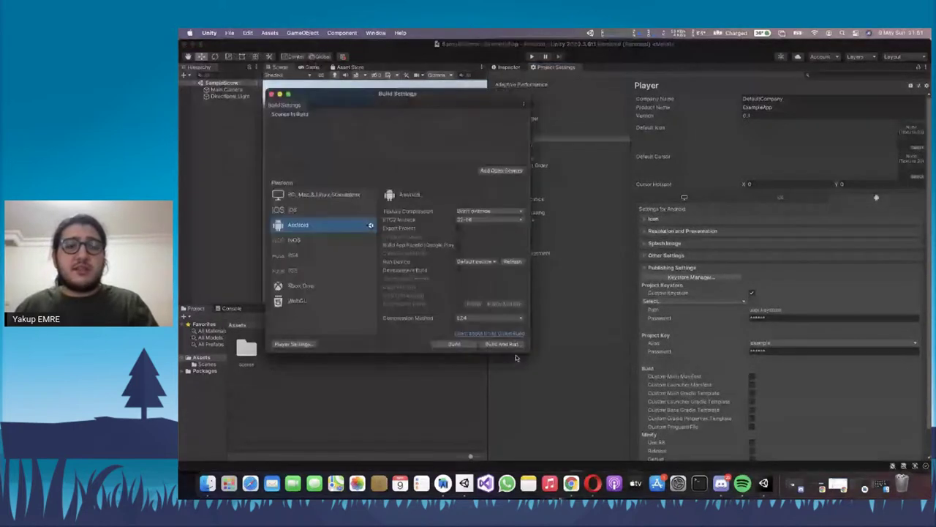
pyautogui.click(440, 346)
pyautogui.press('Escape')
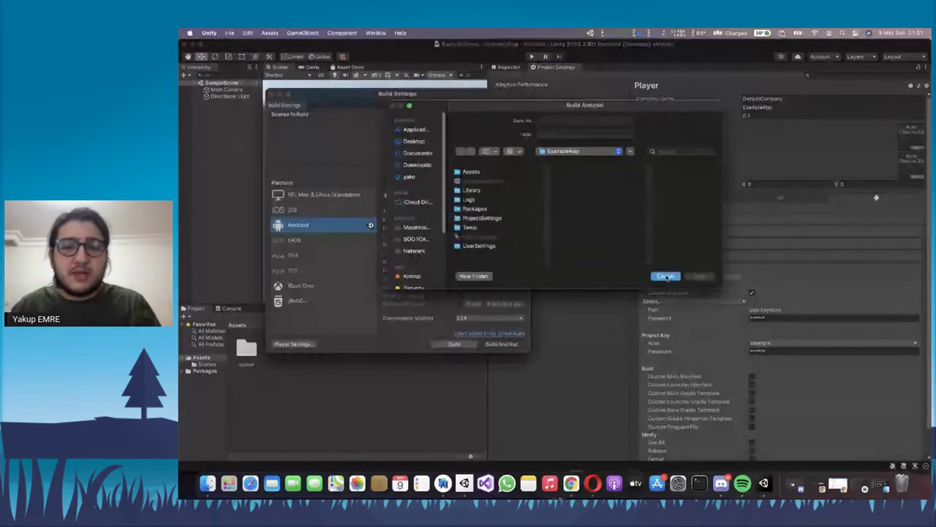
# Cancel the Build And Run save dialog and switch from Publishing Settings to Other Settings
pyautogui.click(483, 345)
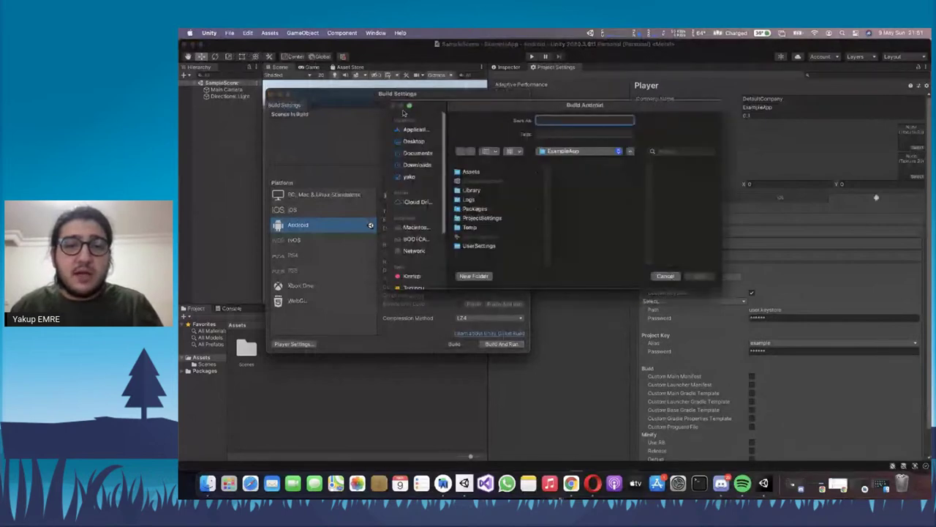
pyautogui.click(664, 275)
pyautogui.click(669, 268)
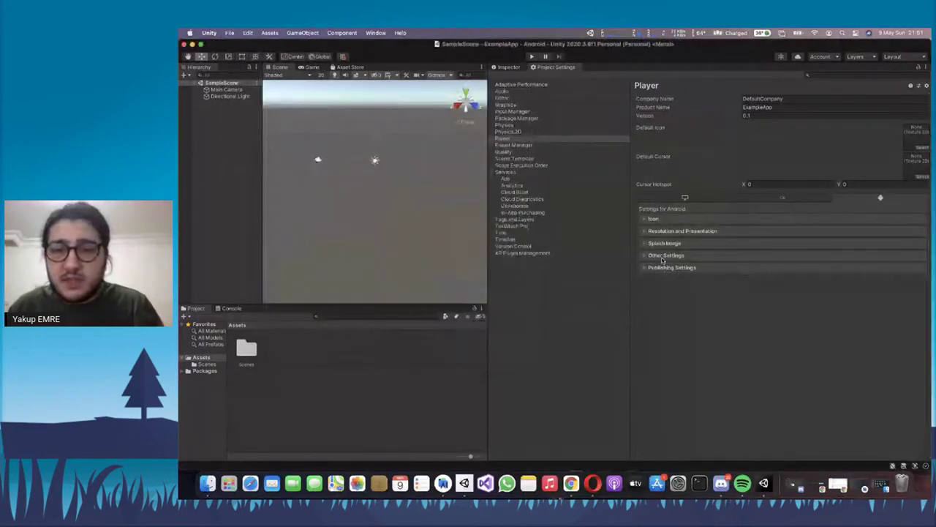
pyautogui.click(665, 254)
# Set Scripting Backend to IL2CPP and Api Compatibility Level to .NET 4.x, with ARM64 enabled
pyautogui.scroll(-5, 708, 310)
pyautogui.scroll(3, 708, 310)
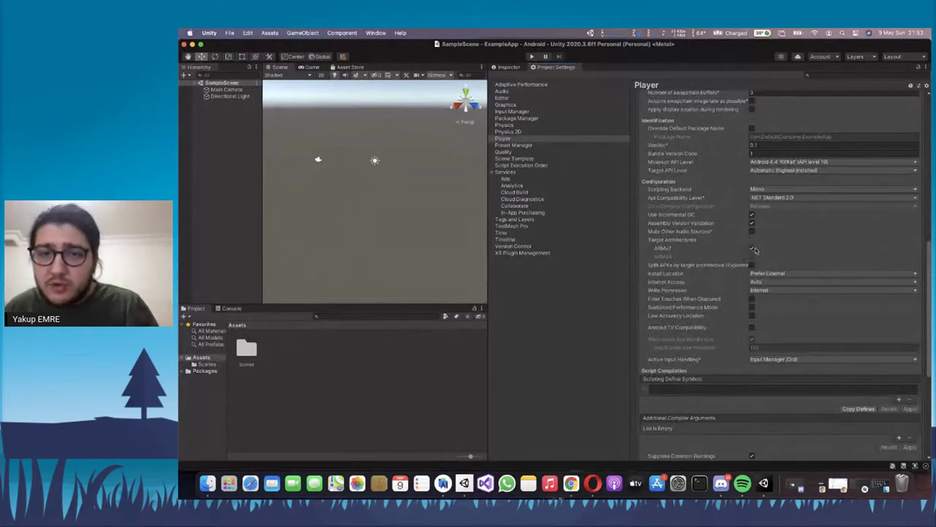
pyautogui.click(753, 249)
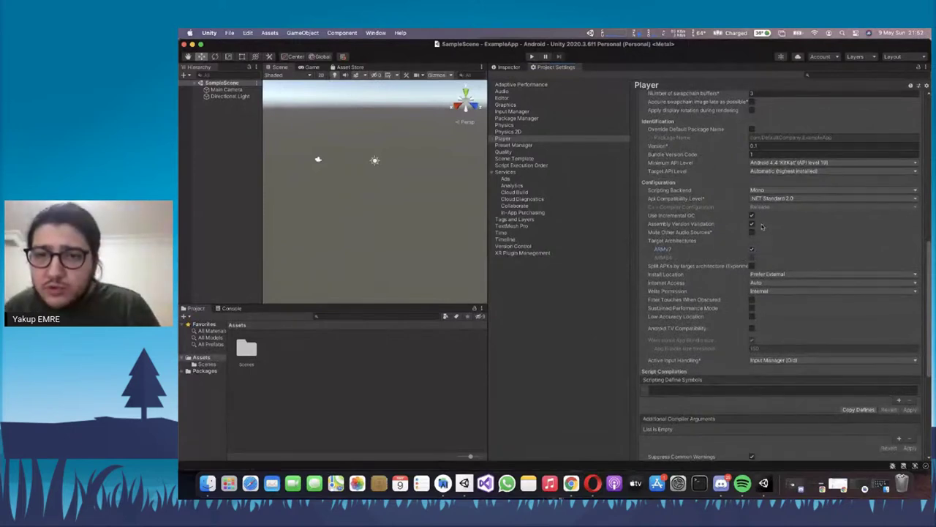
pyautogui.click(764, 190)
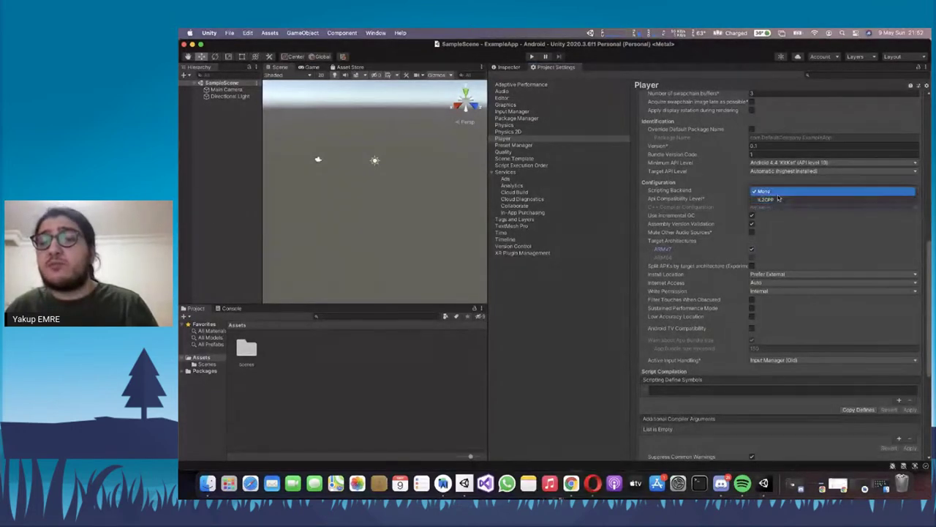
pyautogui.click(777, 203)
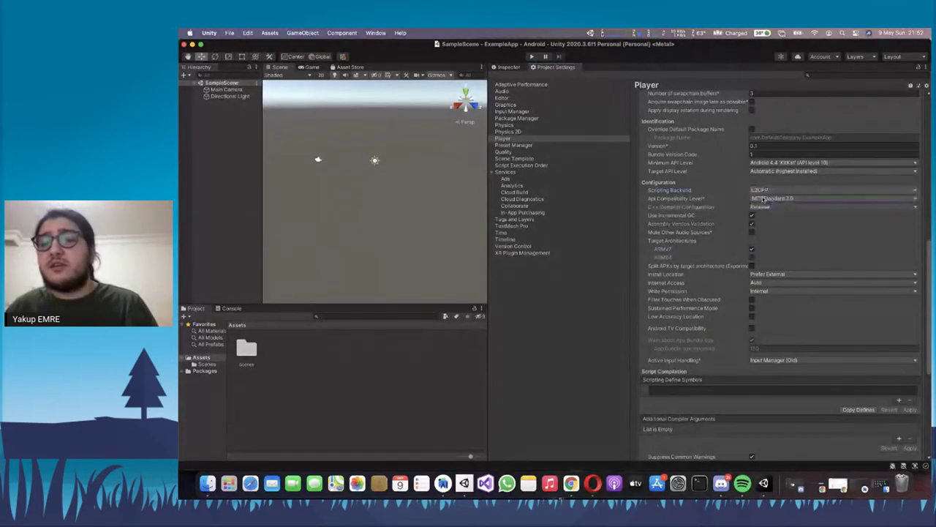
pyautogui.click(774, 200)
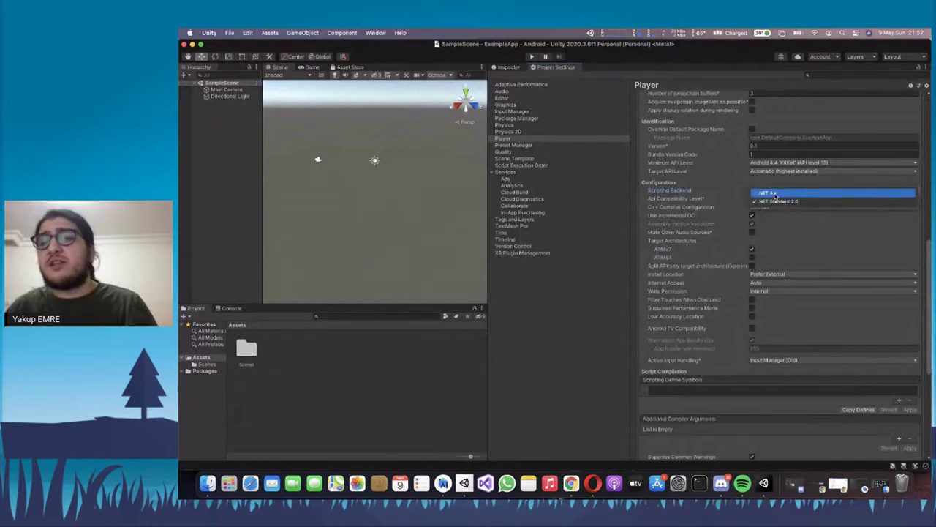
pyautogui.click(780, 202)
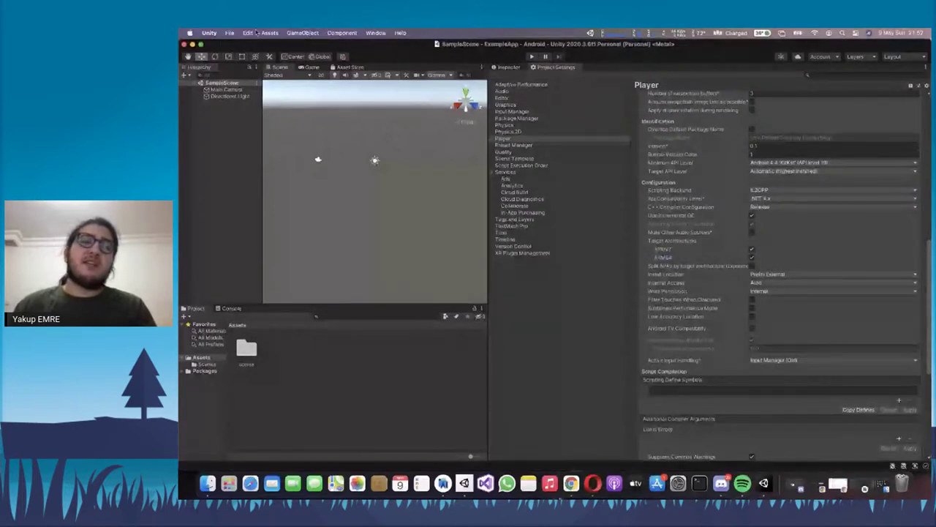
# Build the Android app into the home folder under the name 'denemeoyun'
pyautogui.click(229, 33)
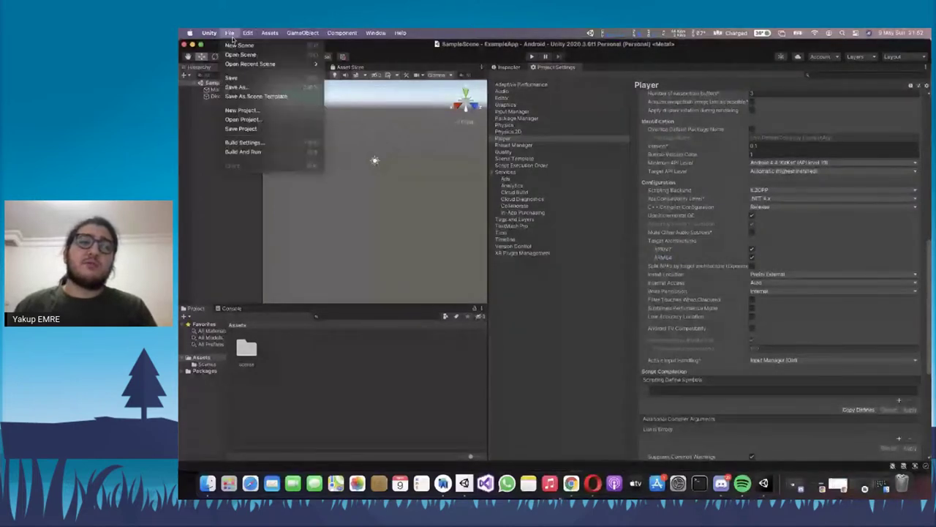
pyautogui.click(245, 142)
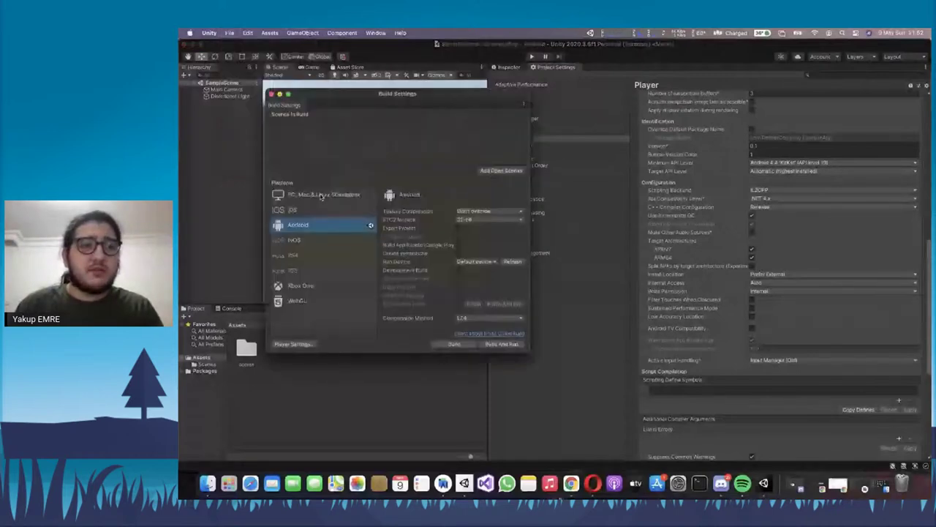
pyautogui.click(453, 344)
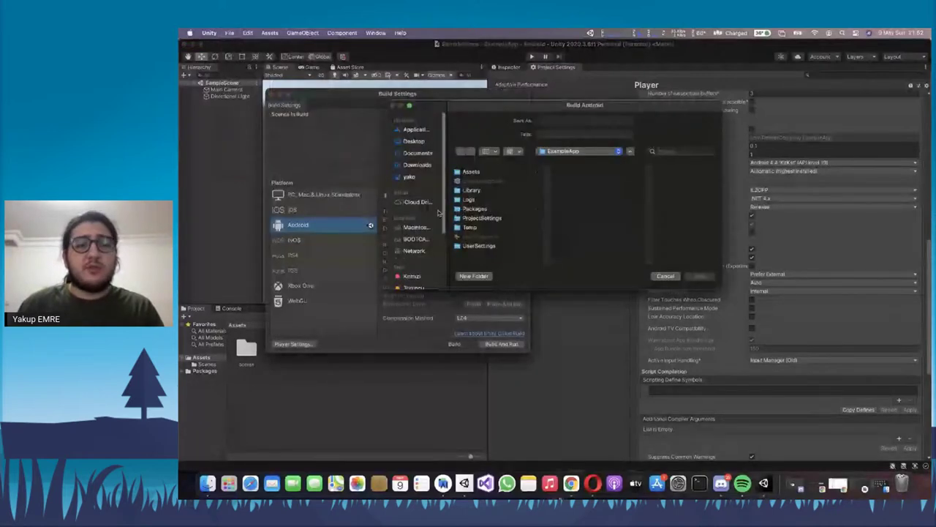
pyautogui.click(411, 177)
pyautogui.click(558, 121)
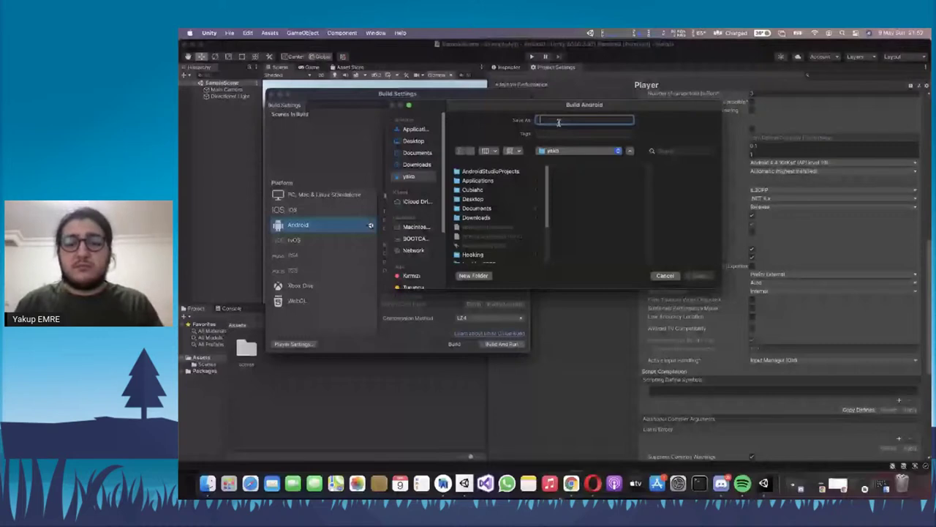
pyautogui.write('denemeoyun')
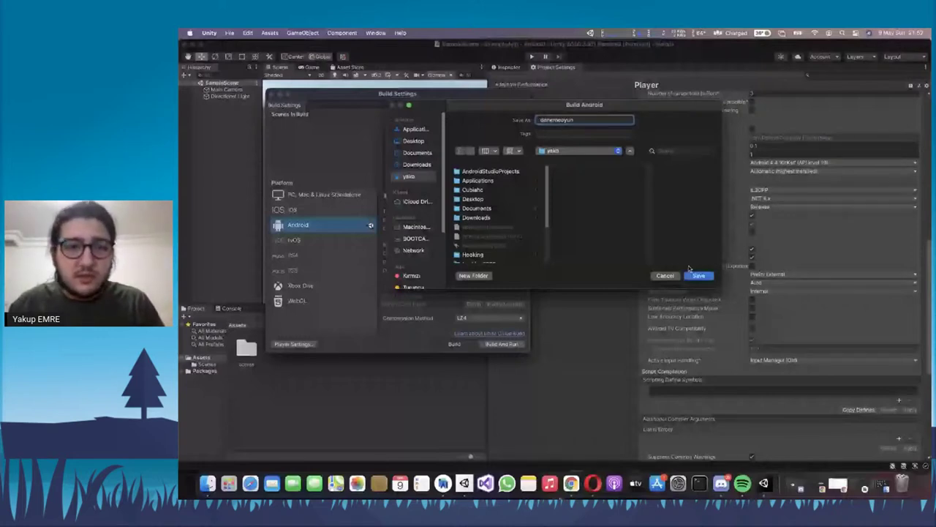
pyautogui.click(692, 275)
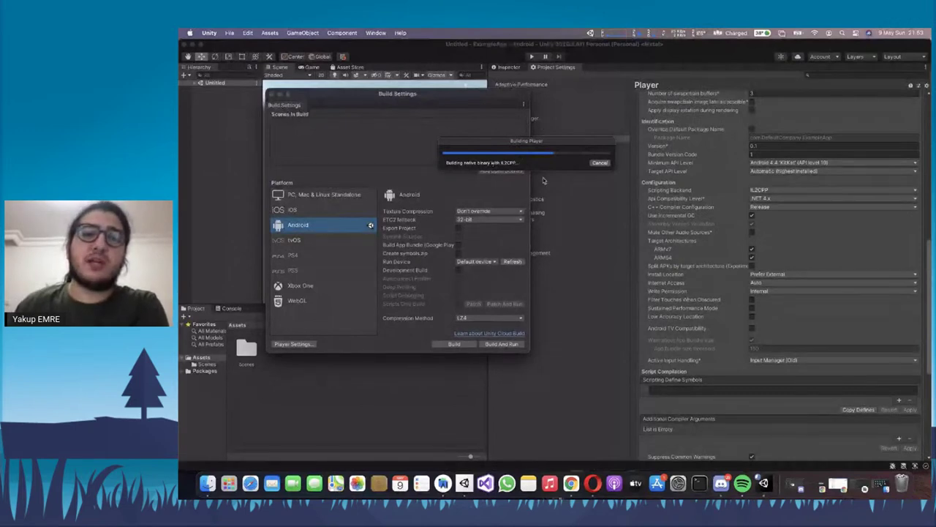
# Open the untitled draft release under Üretim's Sürümler list in Play Console
pyautogui.click(572, 482)
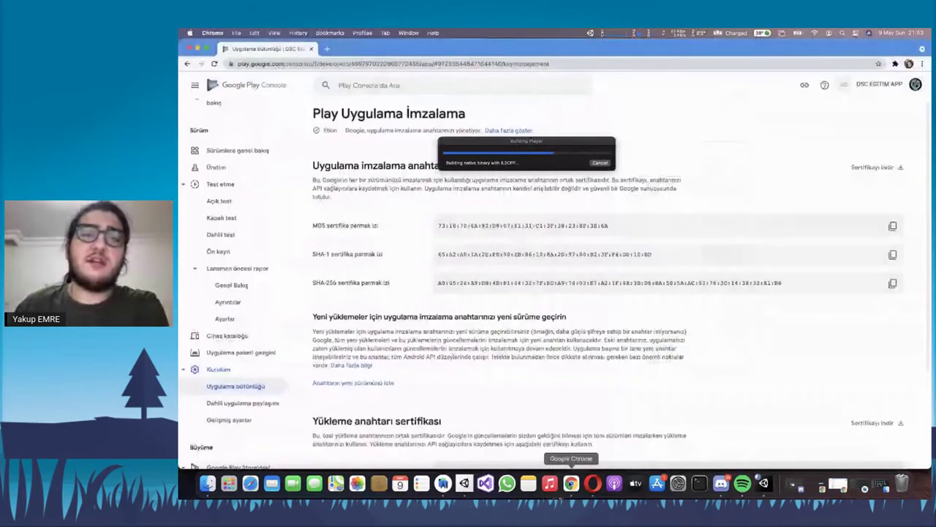
pyautogui.click(216, 167)
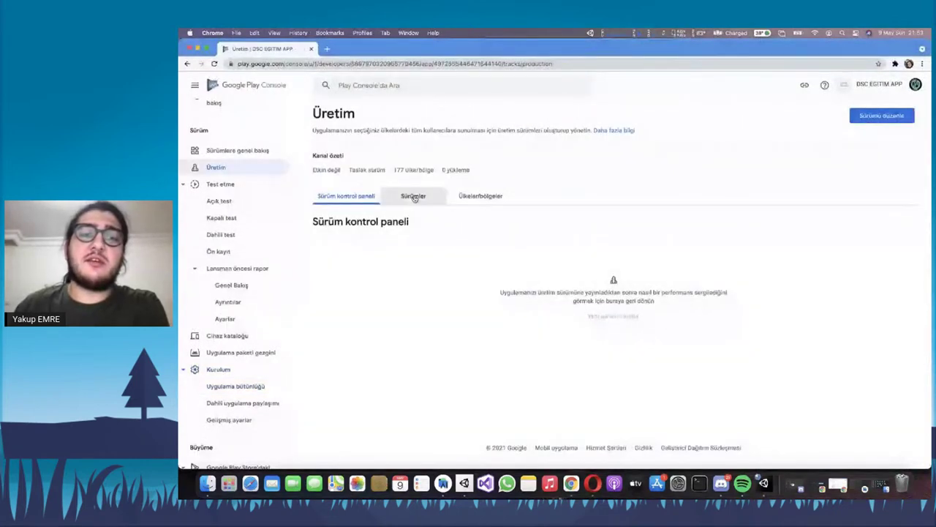
pyautogui.click(414, 198)
pyautogui.click(661, 256)
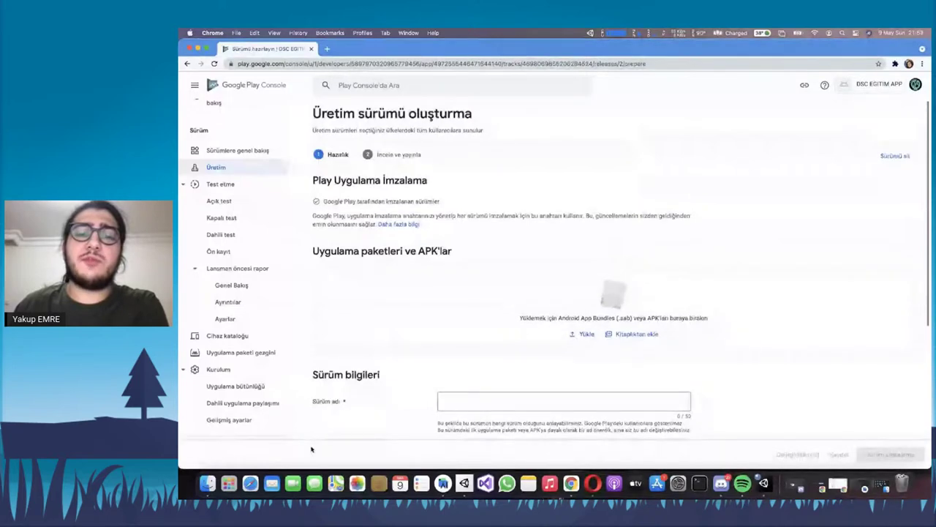
pyautogui.click(208, 483)
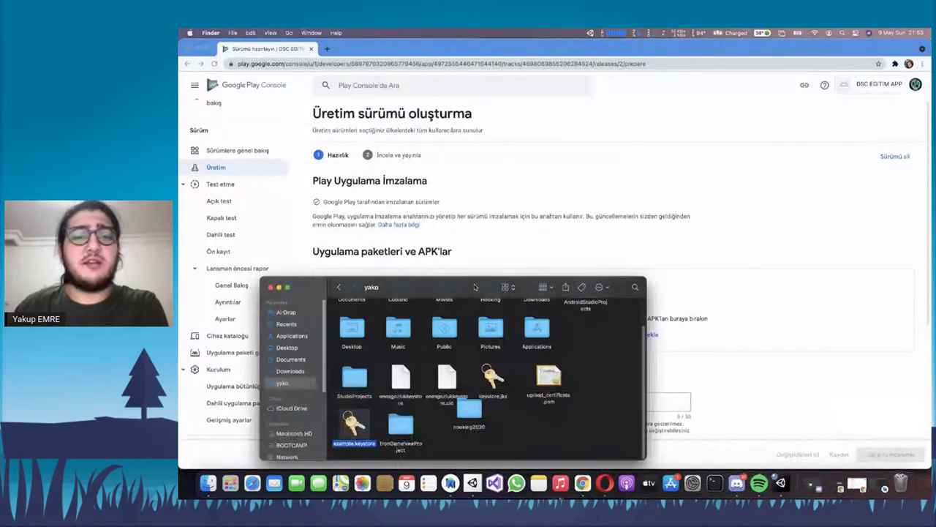
pyautogui.moveTo(477, 278); pyautogui.dragTo(479, 174)
pyautogui.click(713, 320)
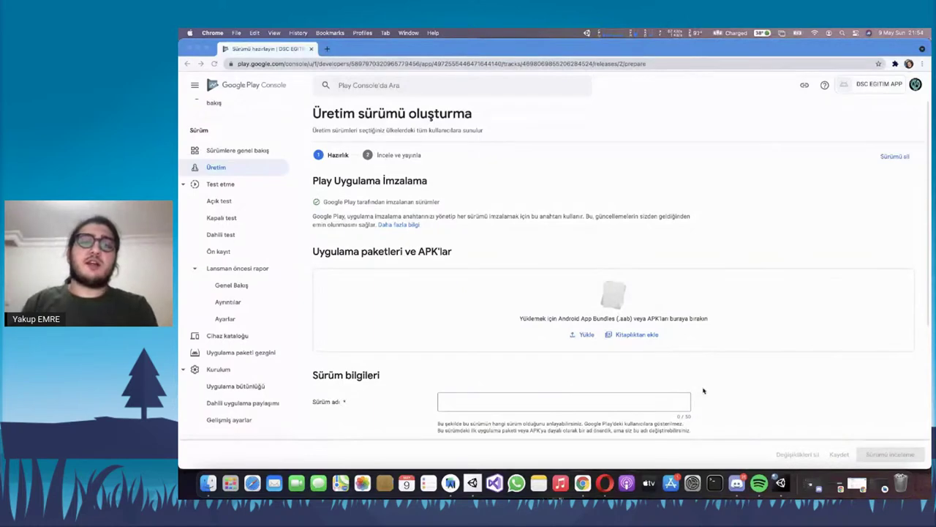
# Highlight words like 'sürümü' and 'anahtarı' in the release page's app signing paragraph
pyautogui.doubleClick(477, 216)
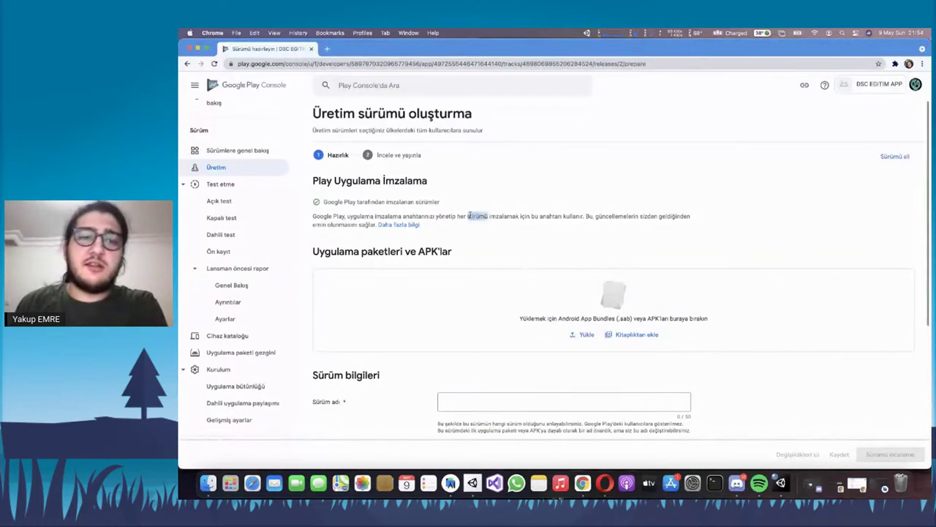
pyautogui.click(528, 217)
pyautogui.tripleClick(560, 217)
pyautogui.doubleClick(552, 217)
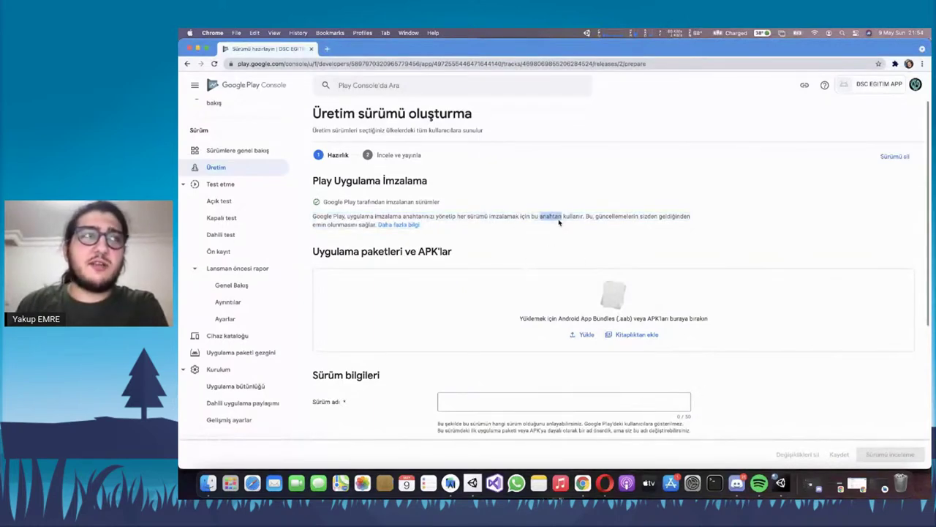
pyautogui.click(560, 224)
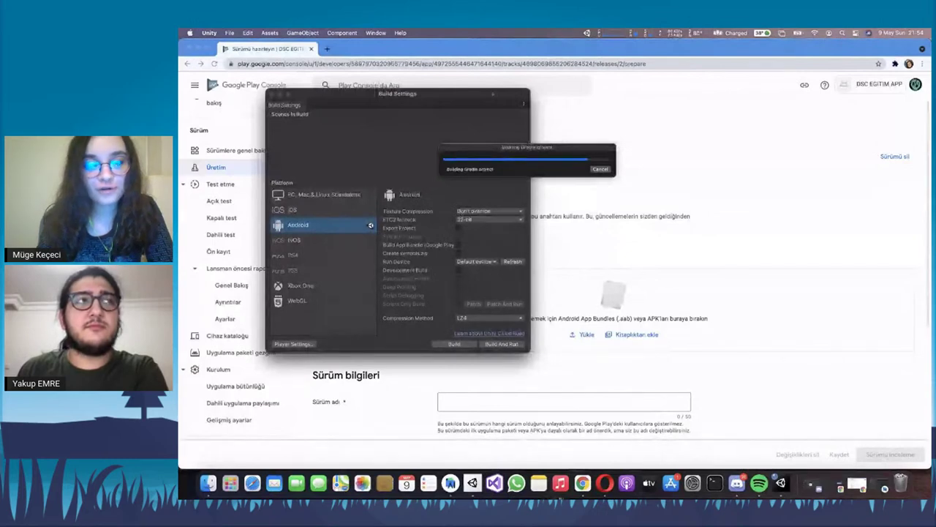
pyautogui.moveTo(496, 145); pyautogui.dragTo(464, 144)
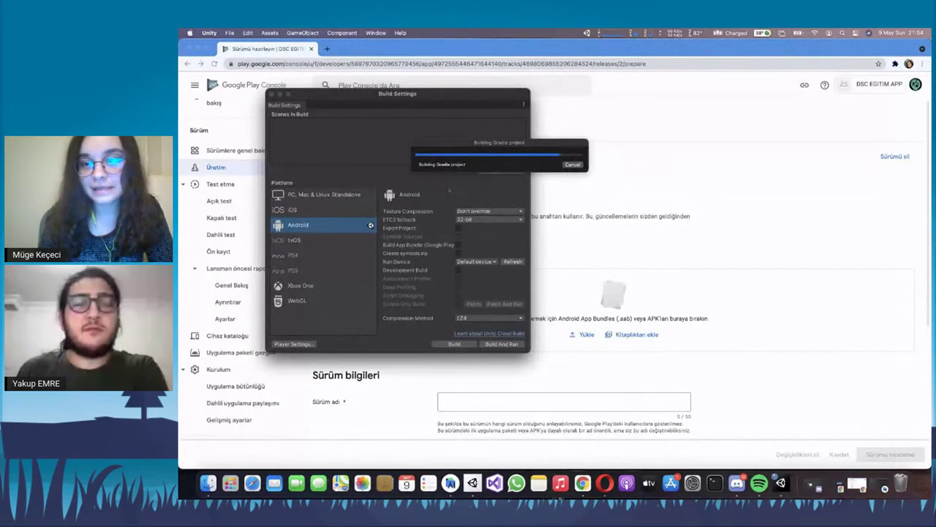
pyautogui.moveTo(463, 149); pyautogui.dragTo(428, 143)
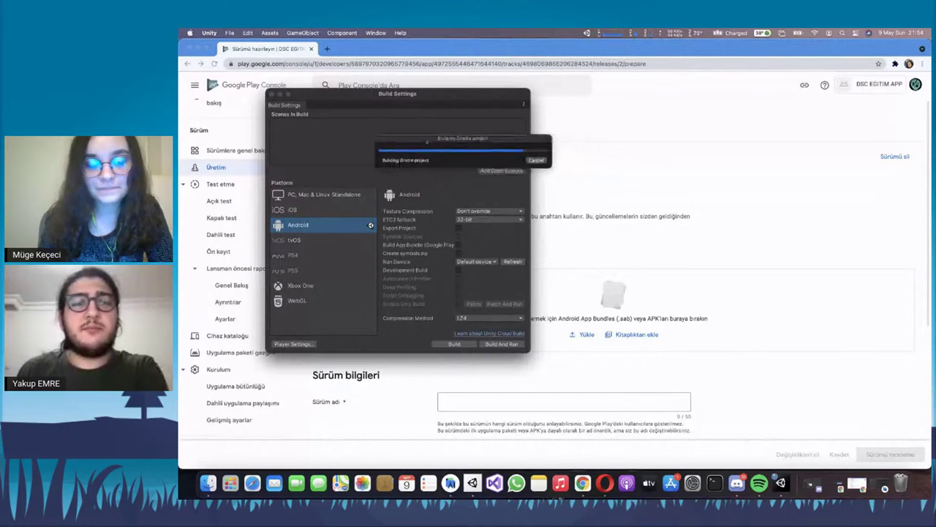